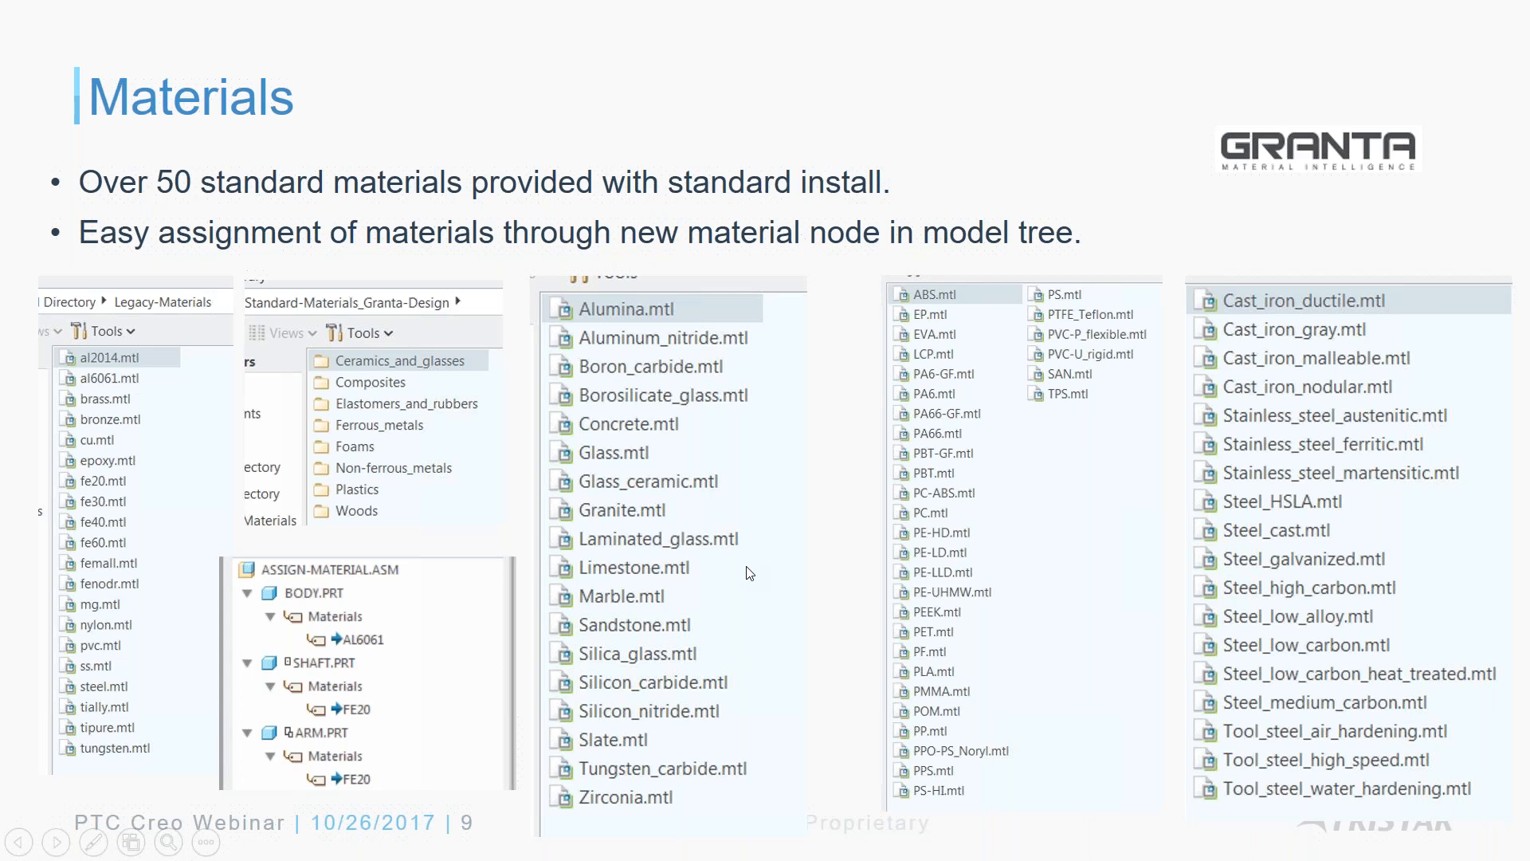
- End the slide show, switch to Creo Parametric and open the System Appearance options
key(Escape)
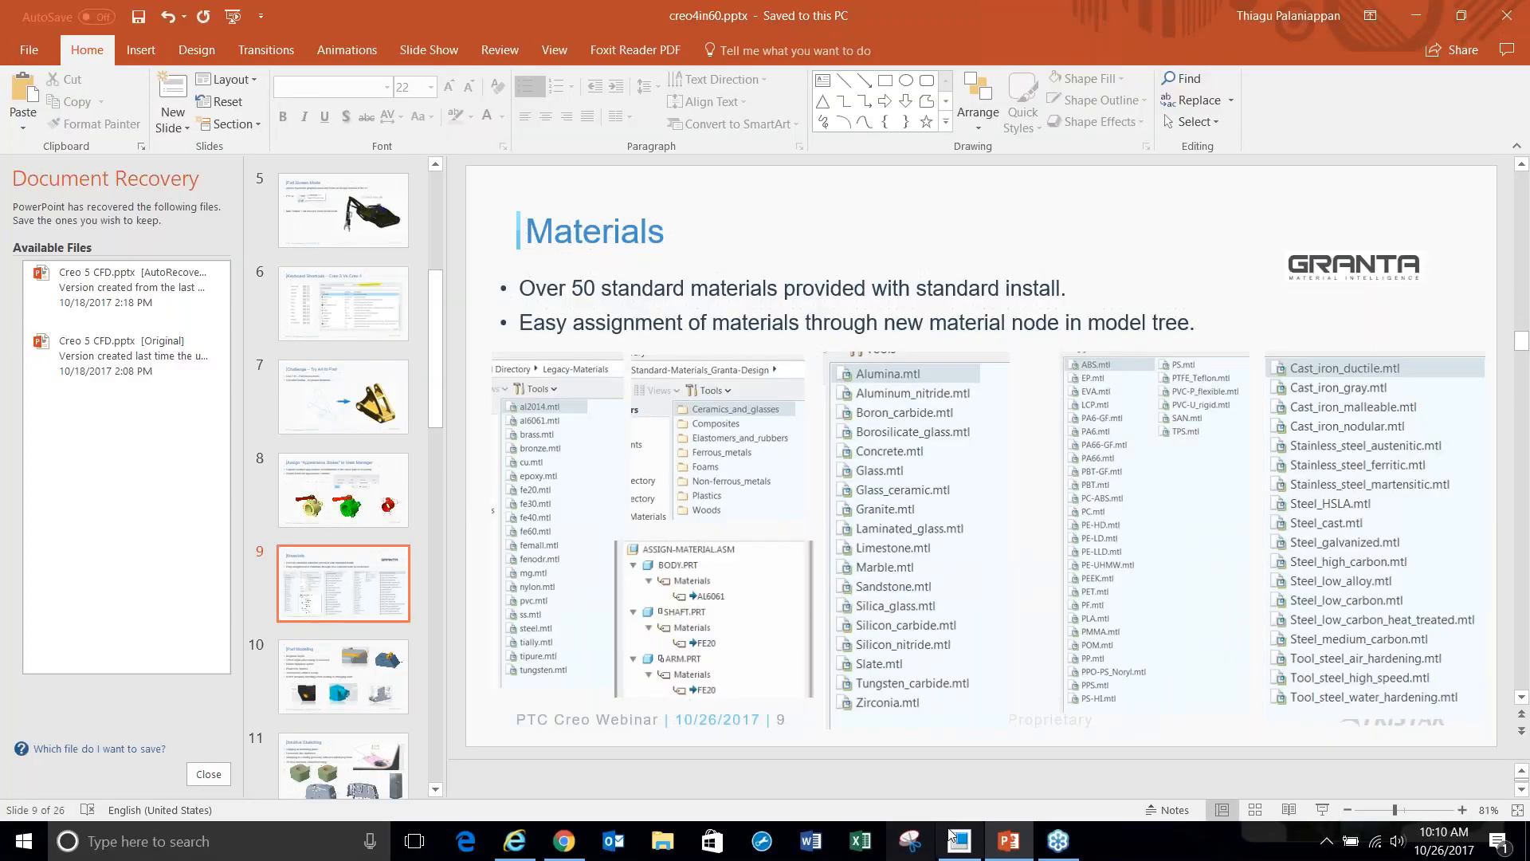
click(956, 839)
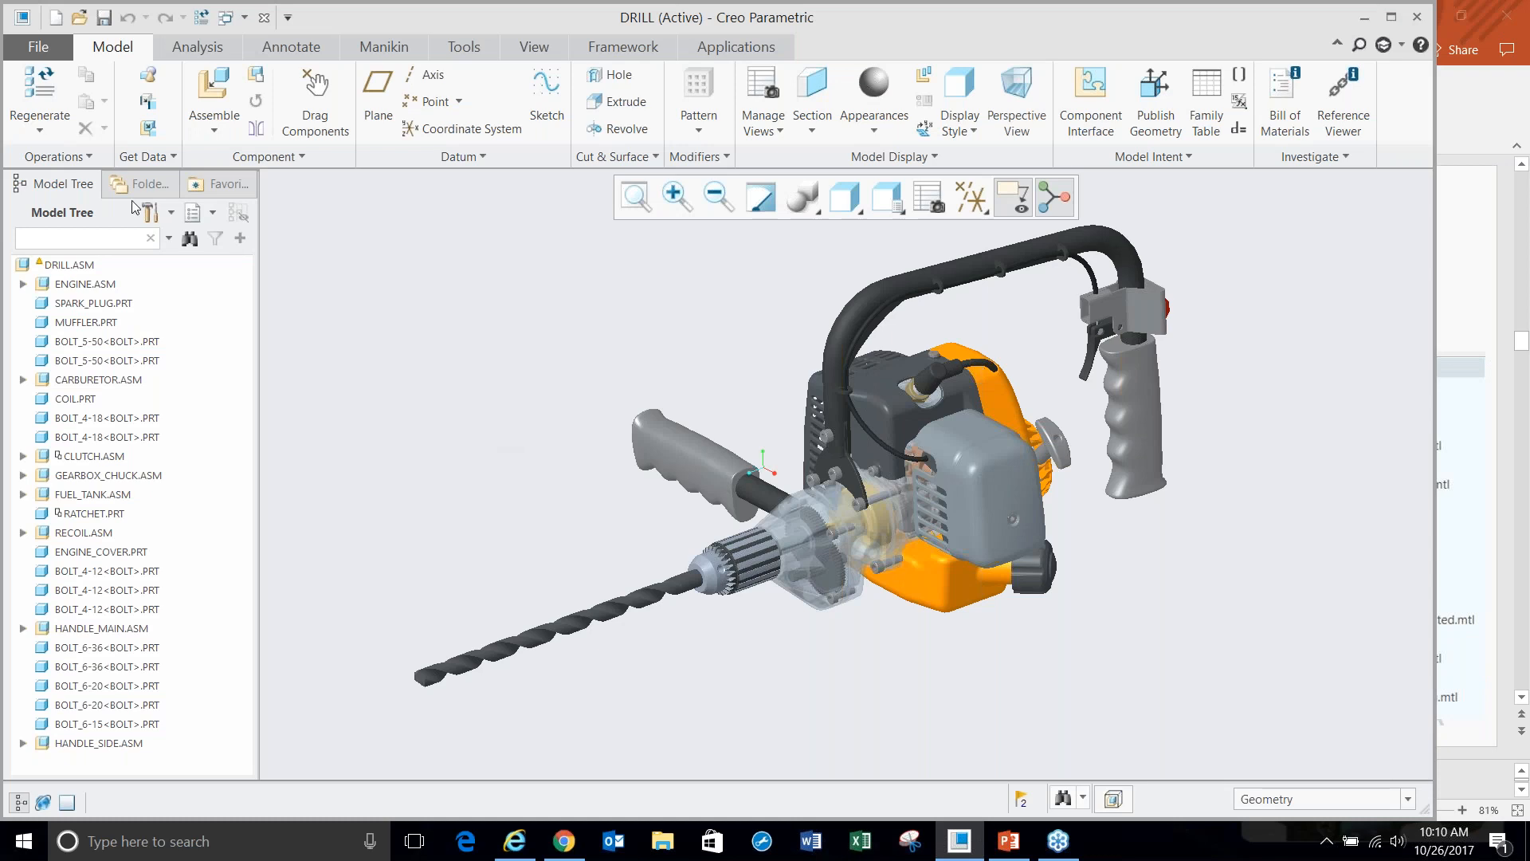
click(38, 46)
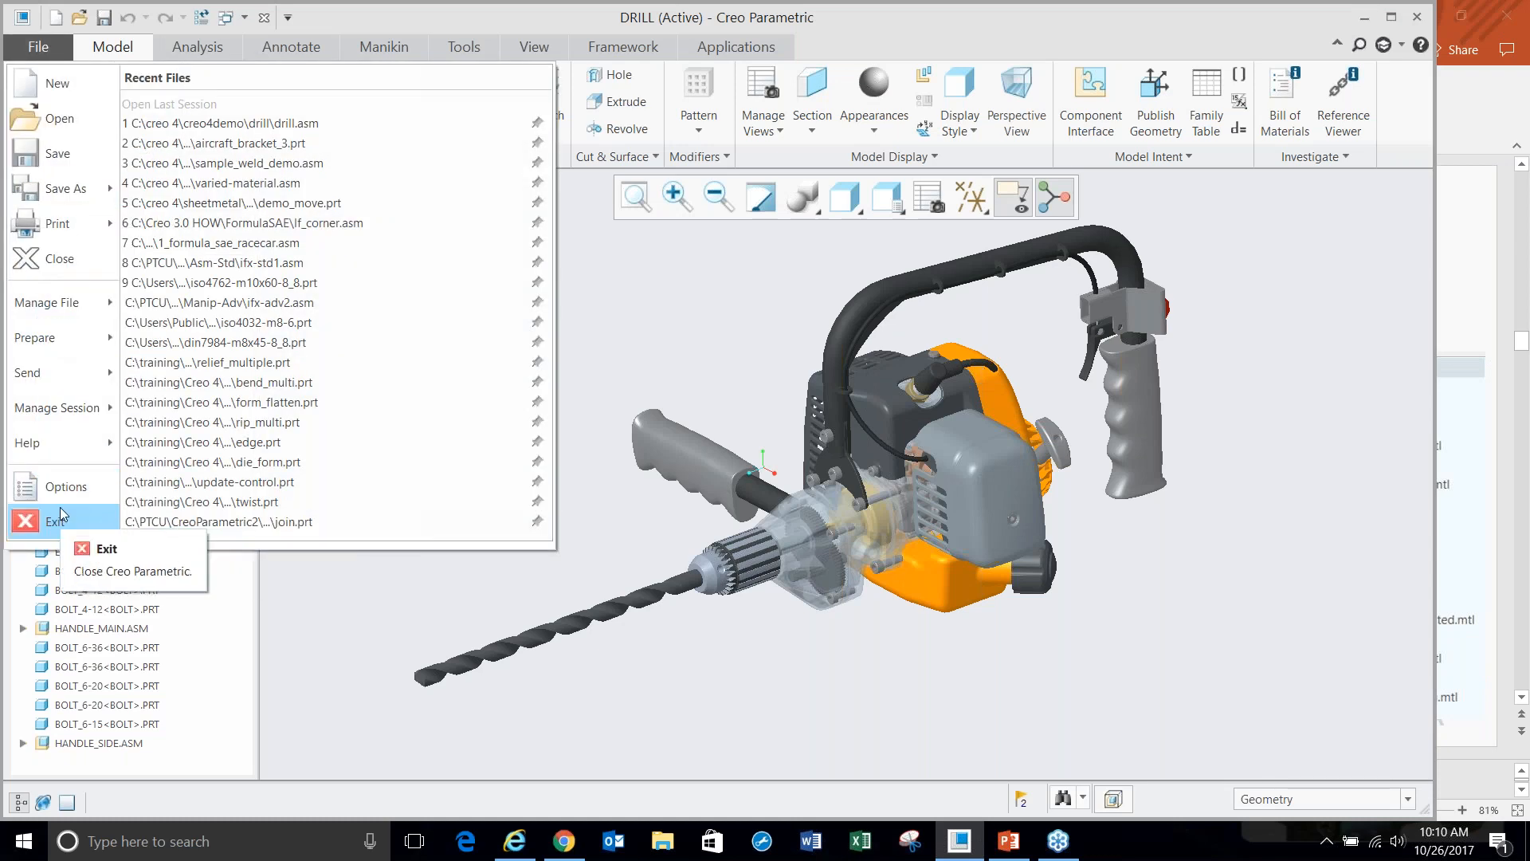
click(63, 487)
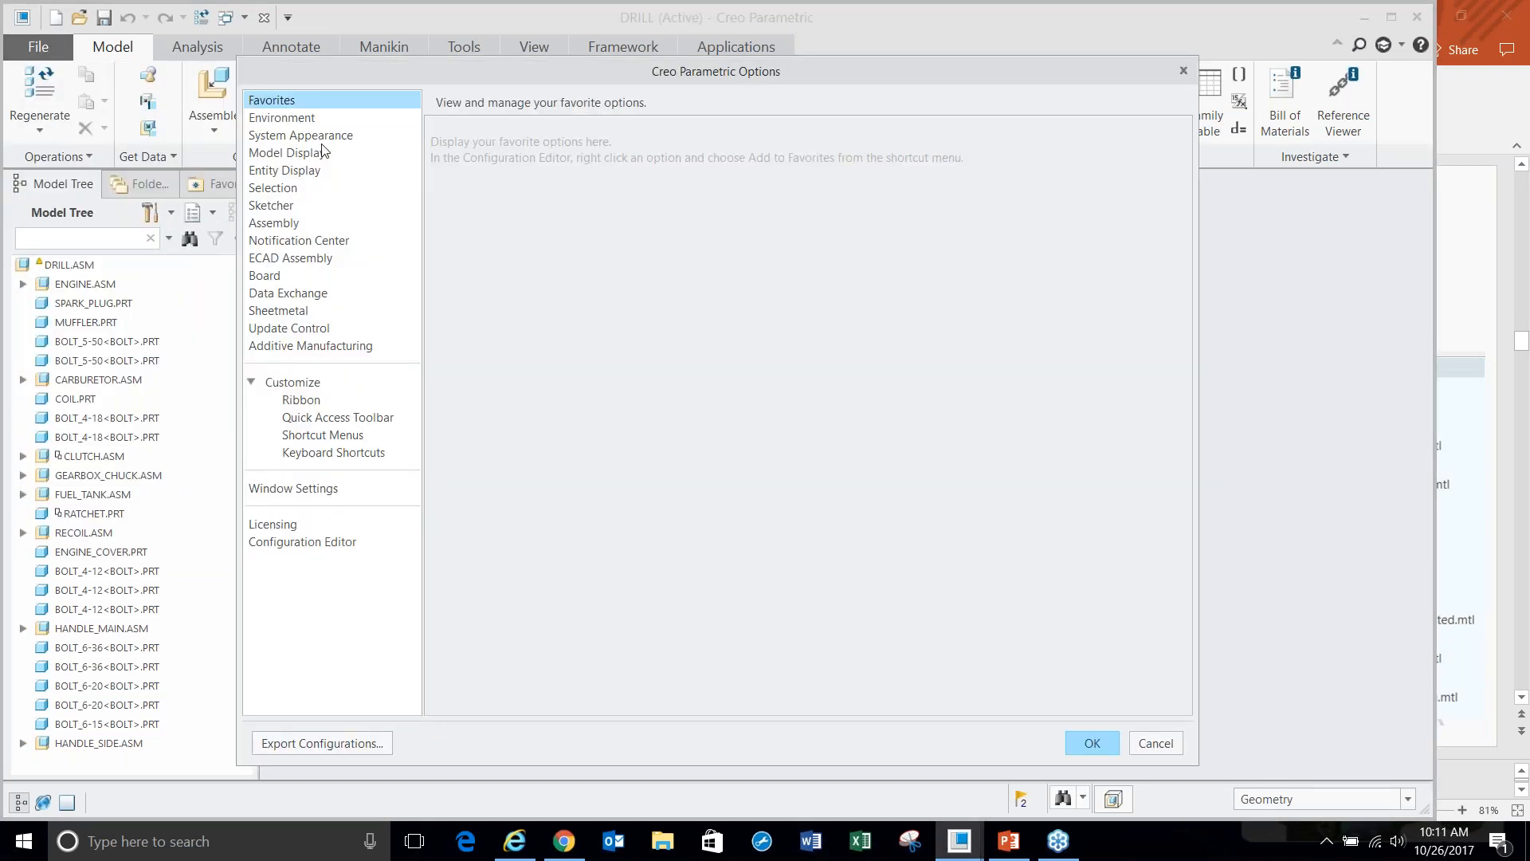
click(319, 136)
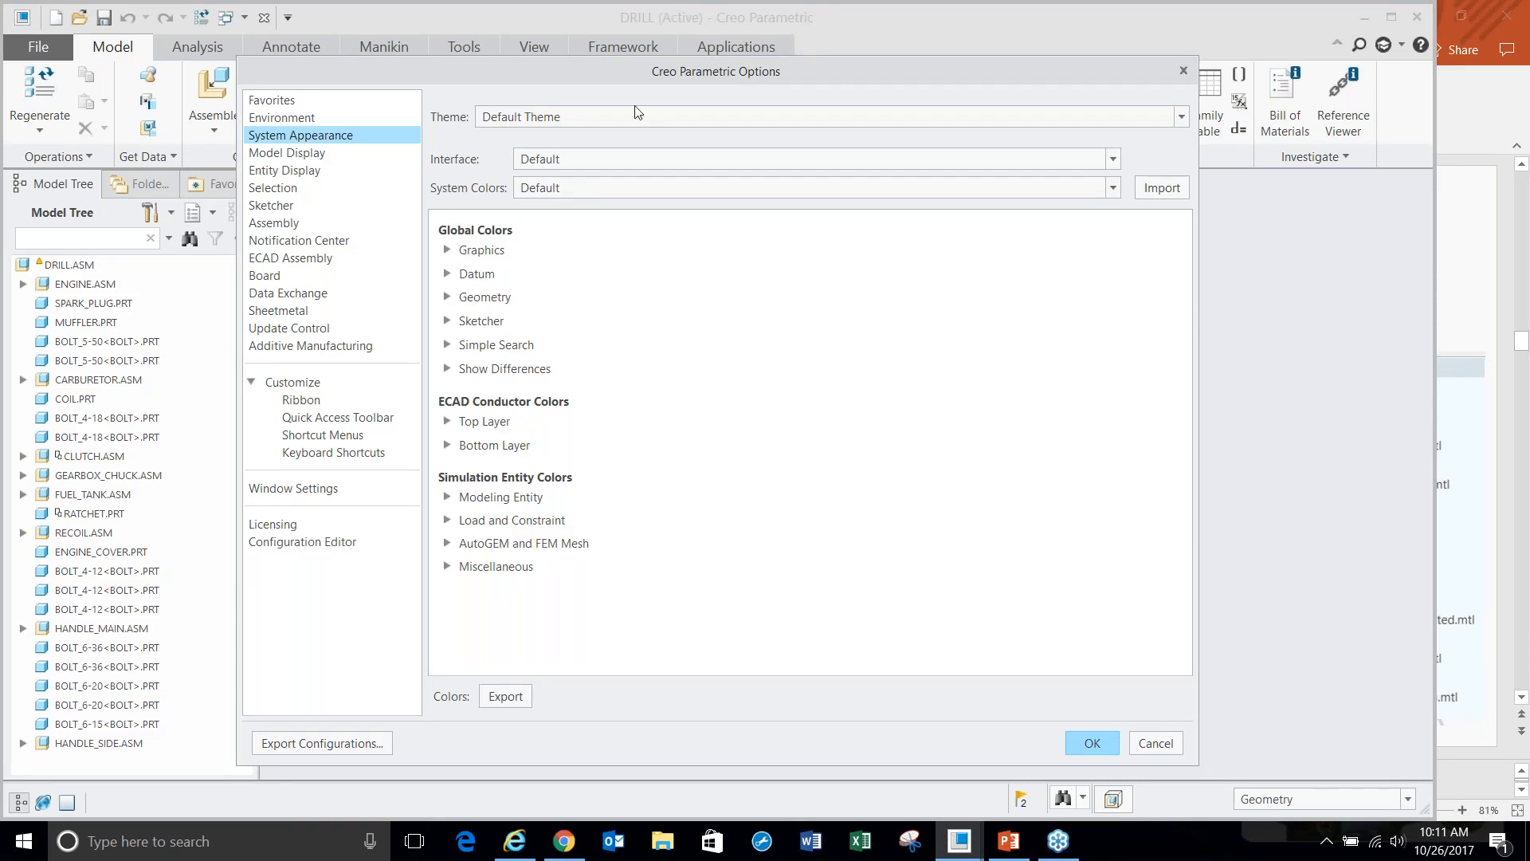
- Preview the Light Theme and Dark Theme for the interface, set the theme back to Default Theme and accept the options
click(620, 115)
click(603, 156)
click(608, 116)
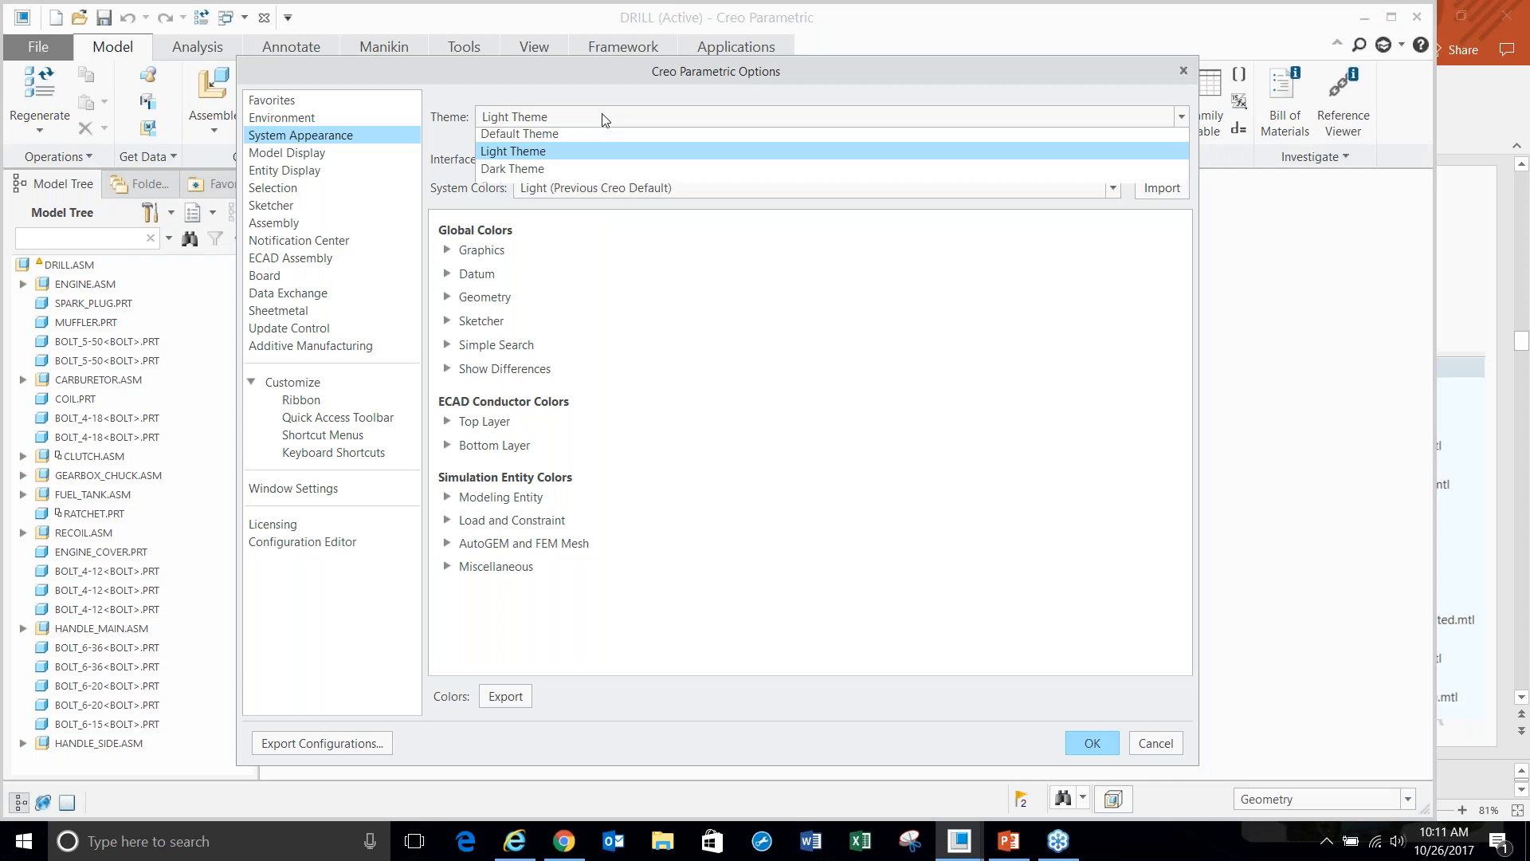
click(565, 177)
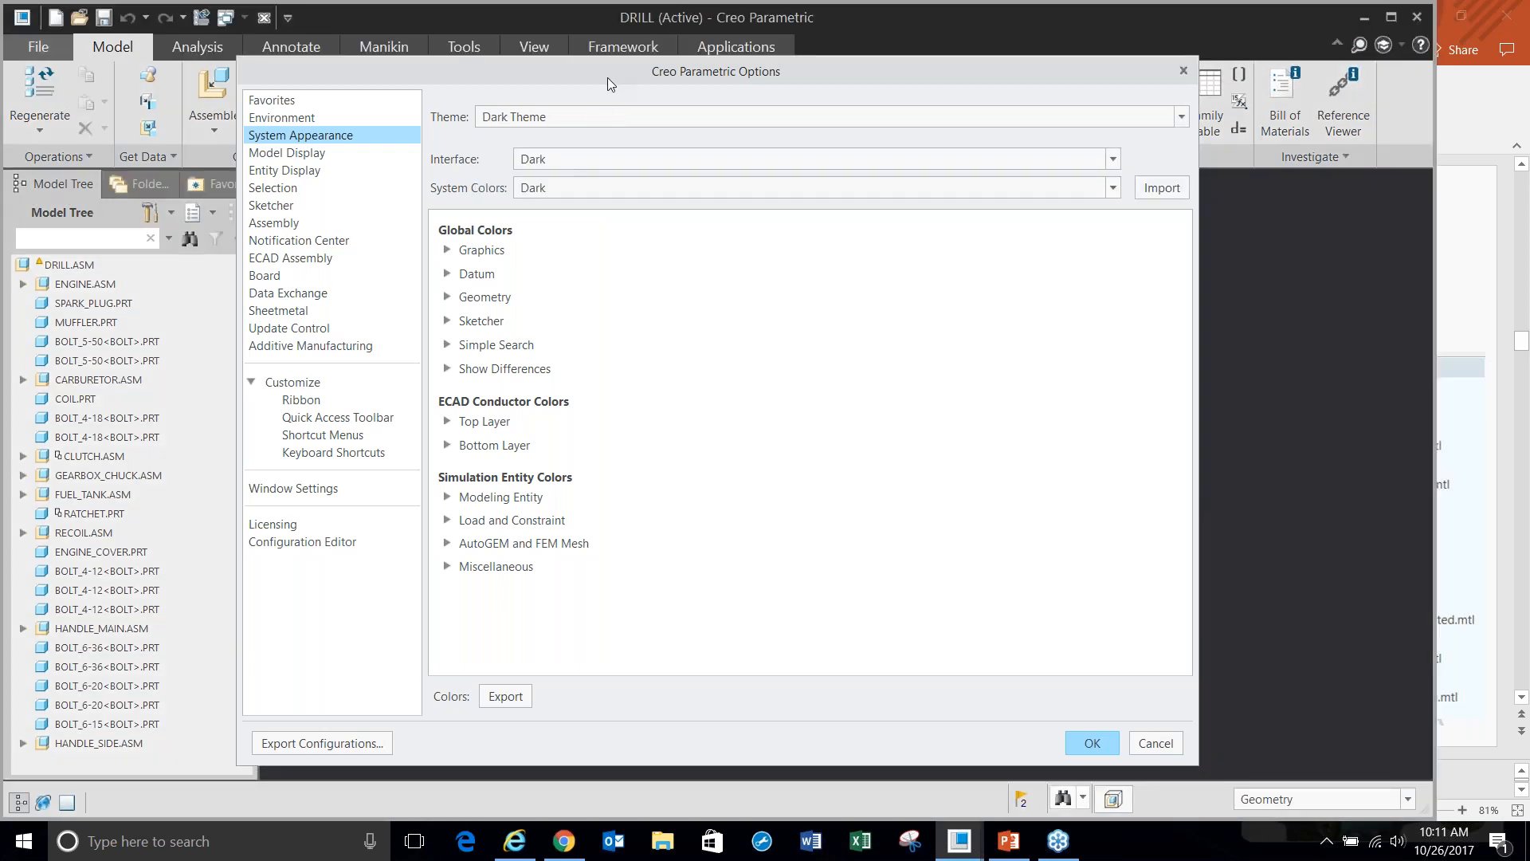
click(566, 118)
click(563, 136)
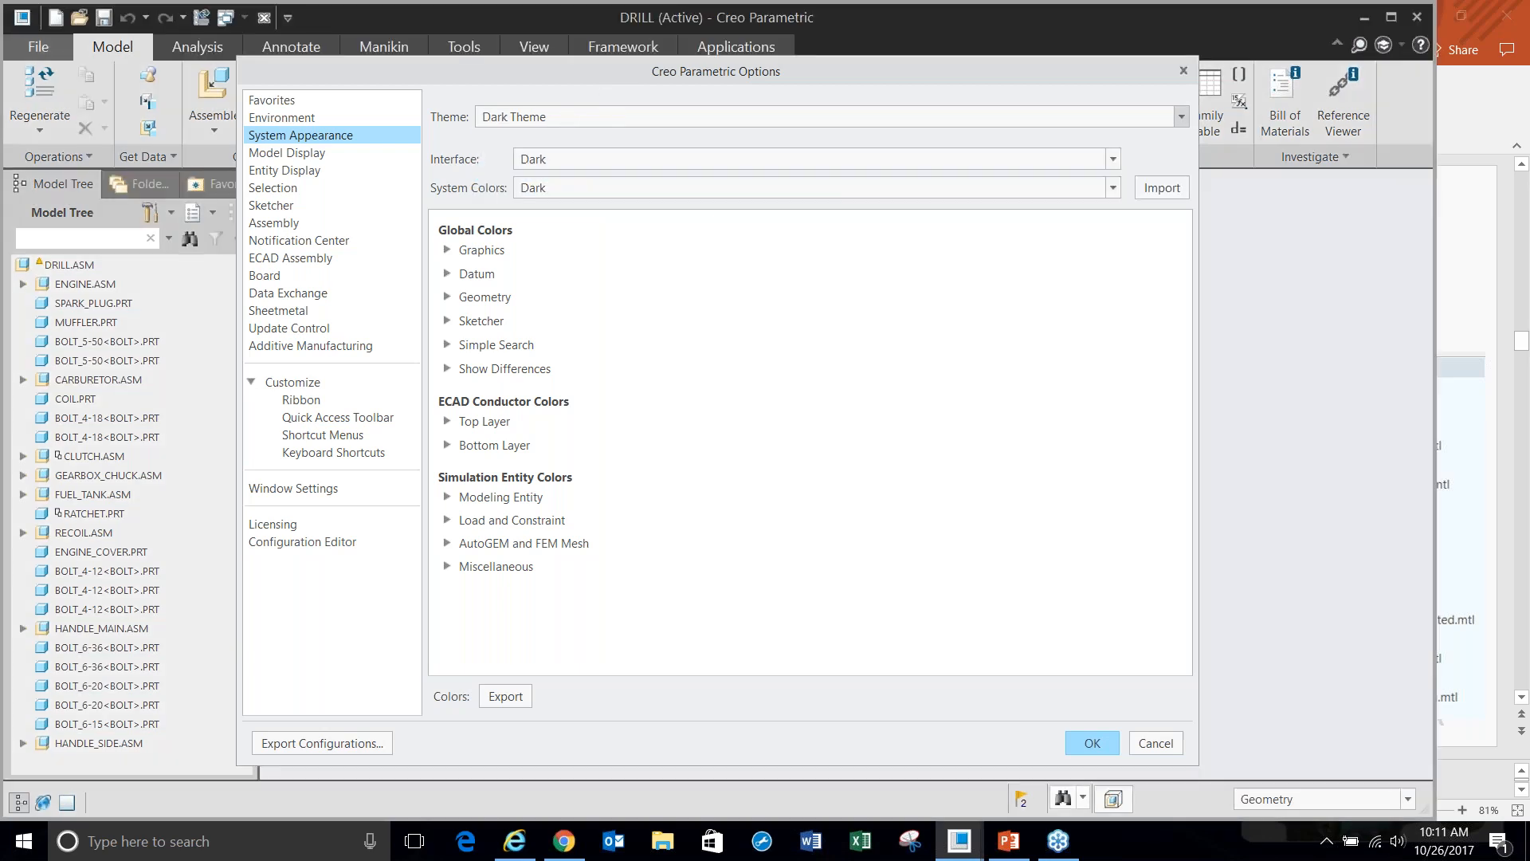
drag(841, 84, 853, 24)
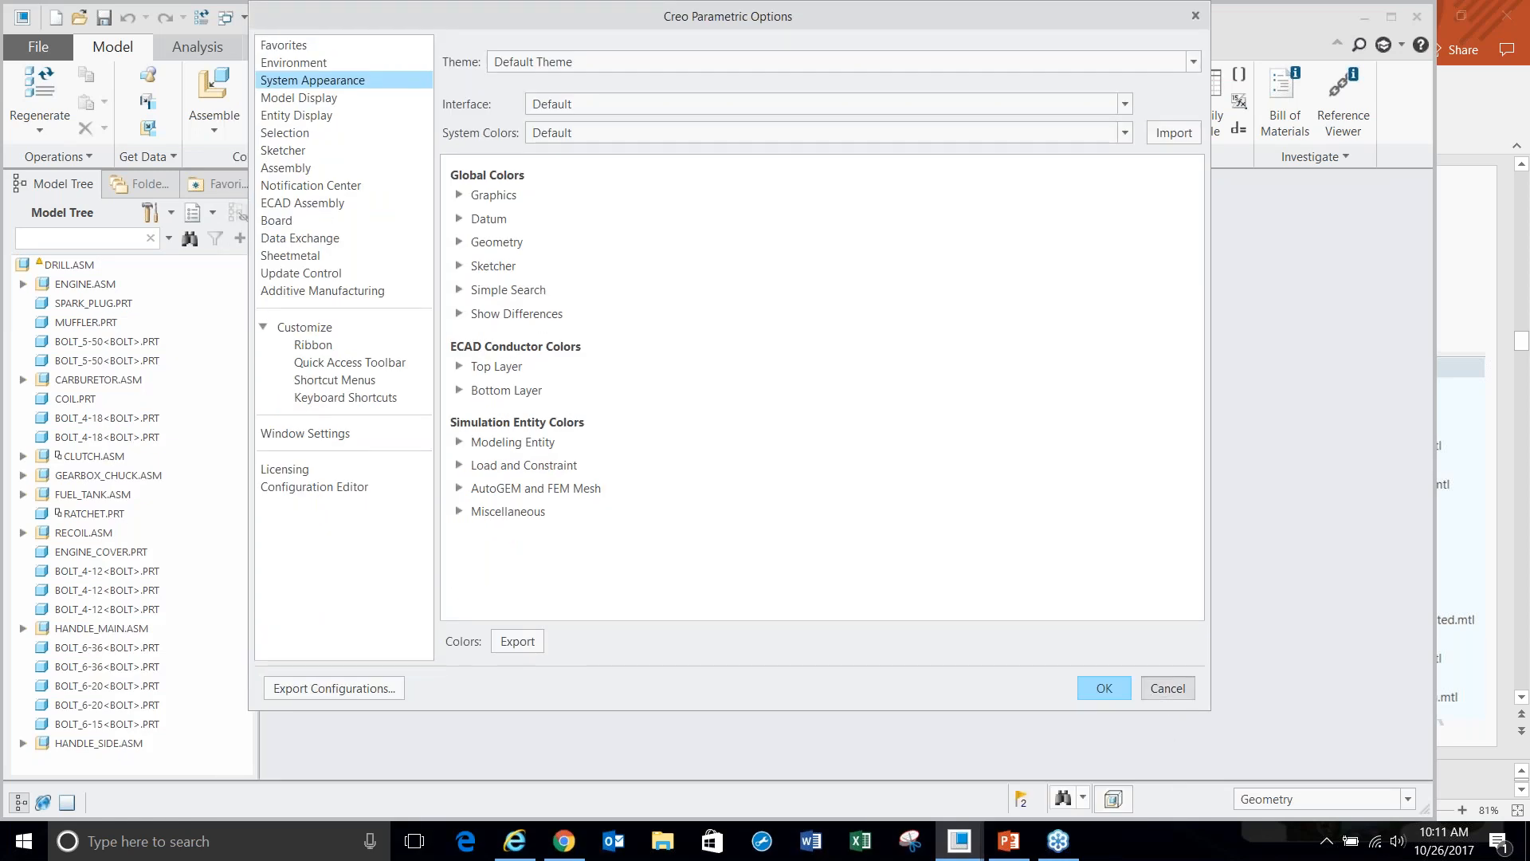
key(Return)
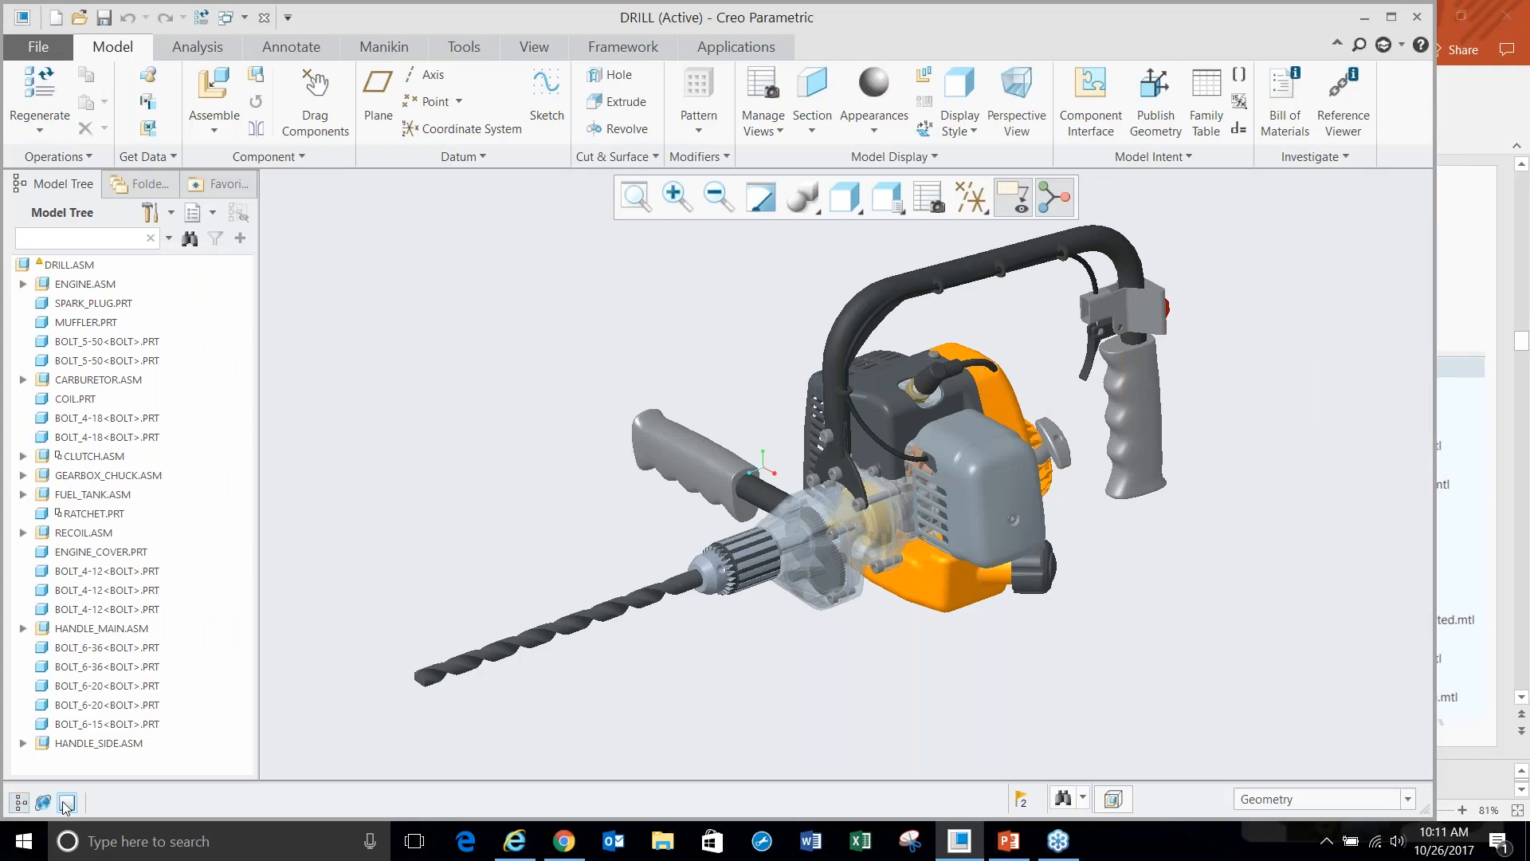
- Show the drill assembly in full screen mode and activate the dark engine cover part within it
click(65, 803)
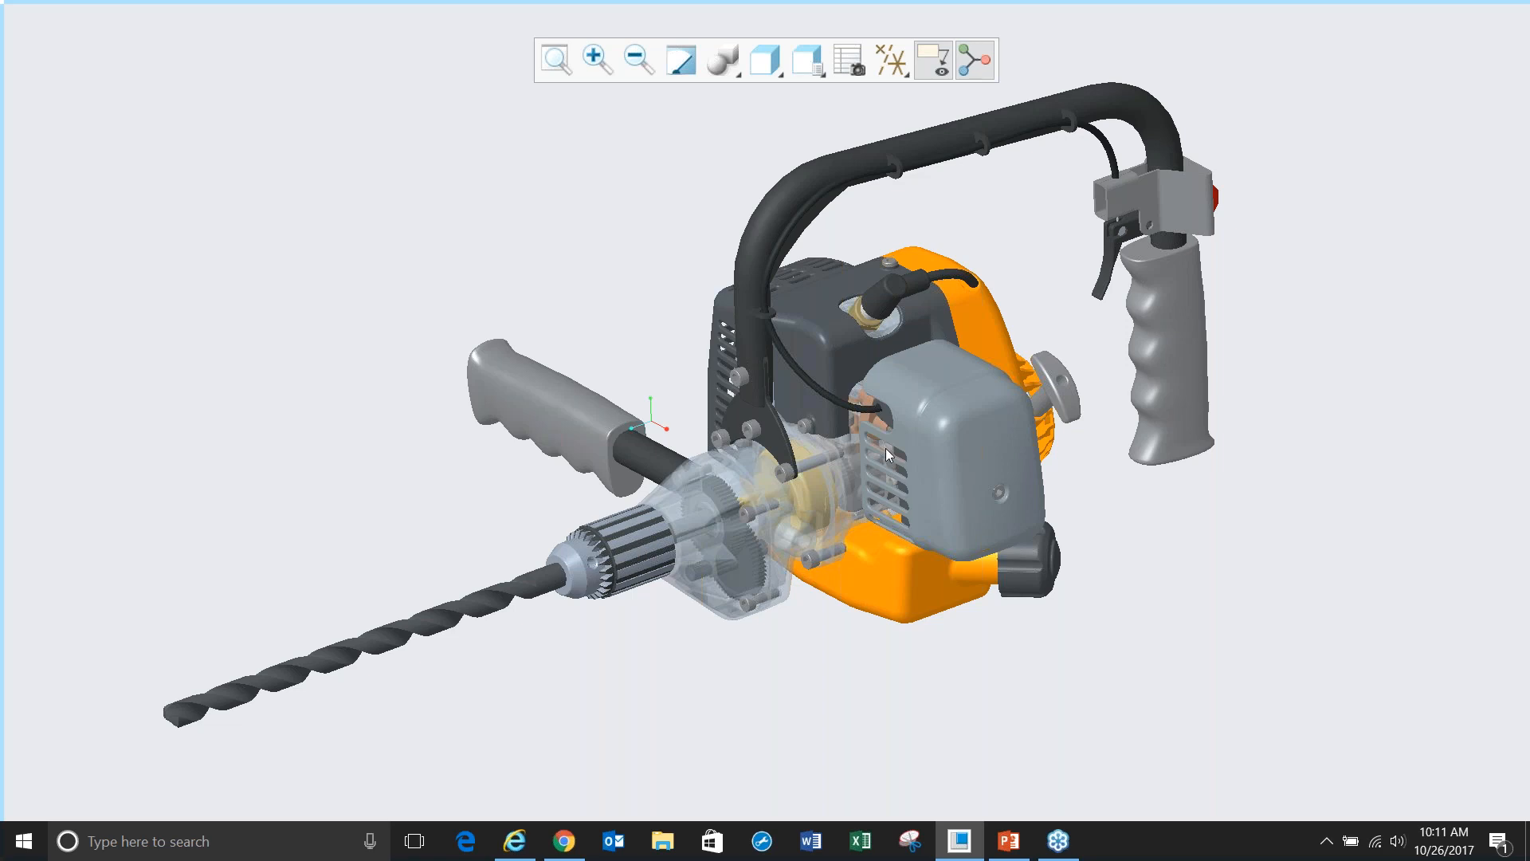
scroll(805, 371, up, 4)
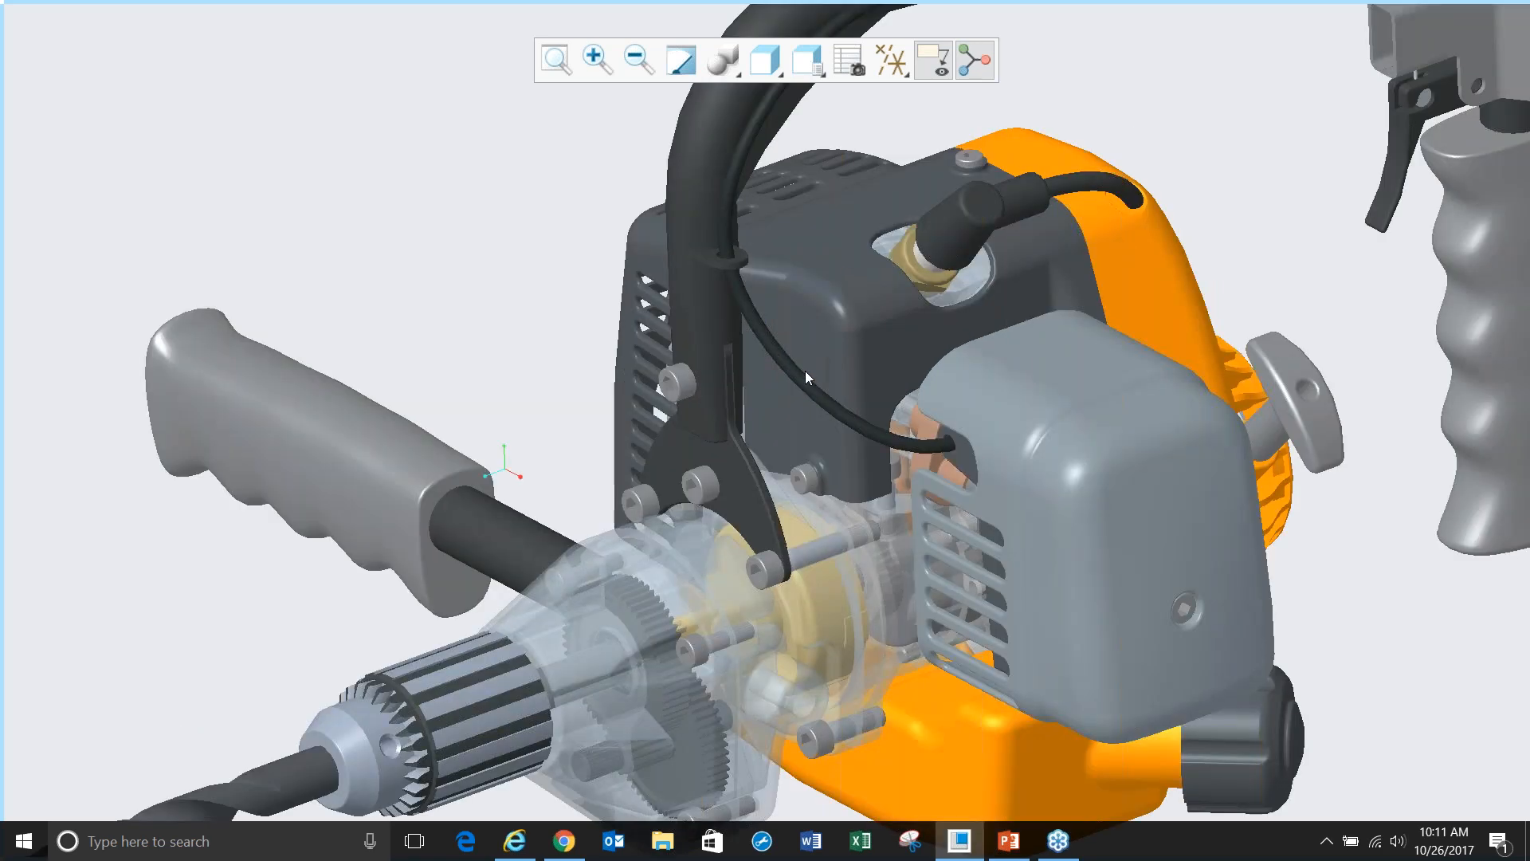
click(778, 400)
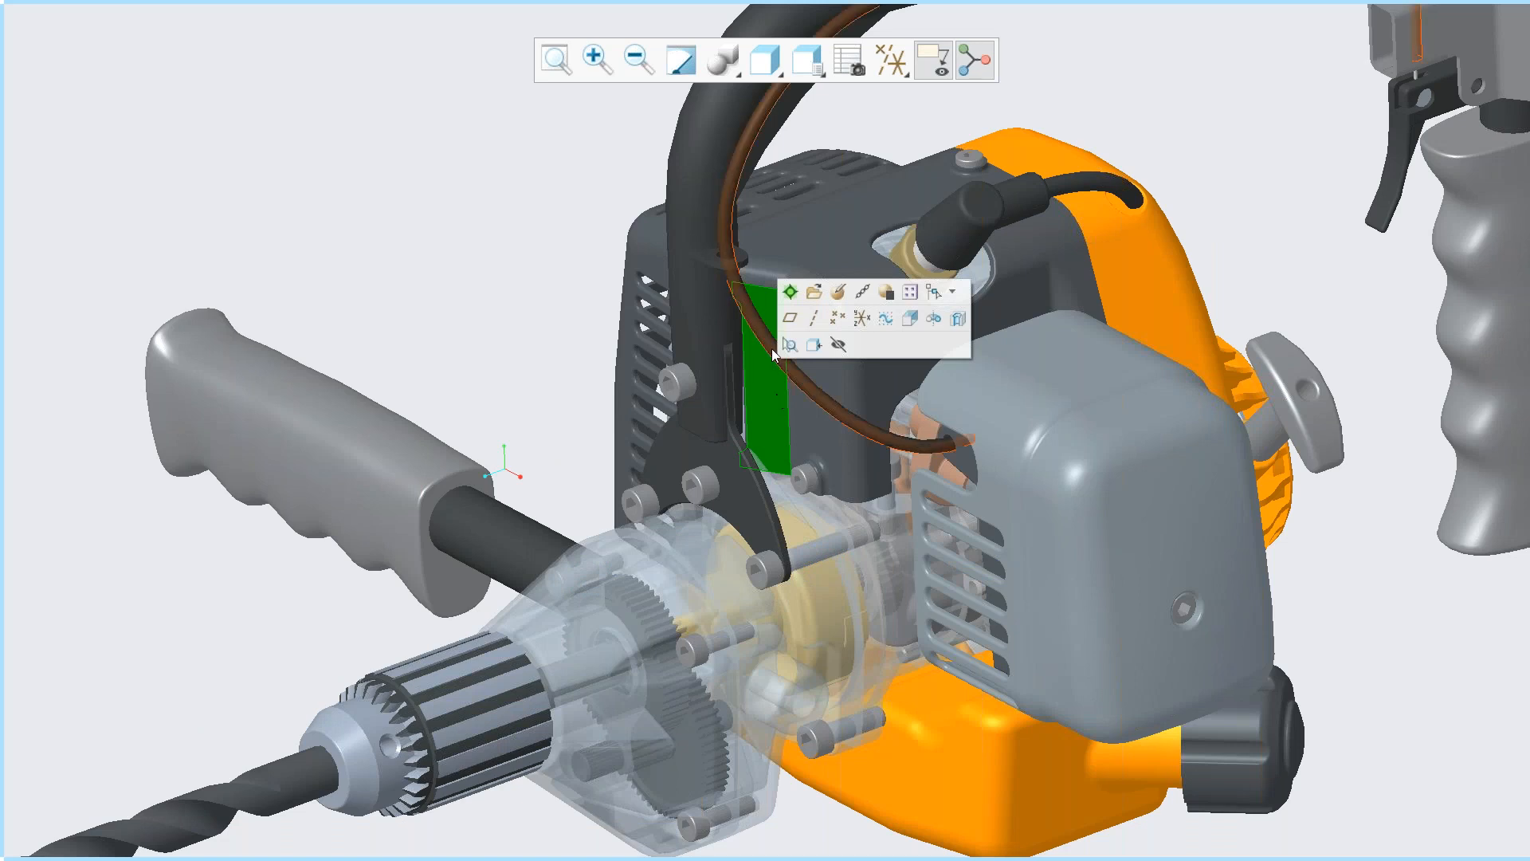
click(790, 291)
scroll(542, 360, down, 1)
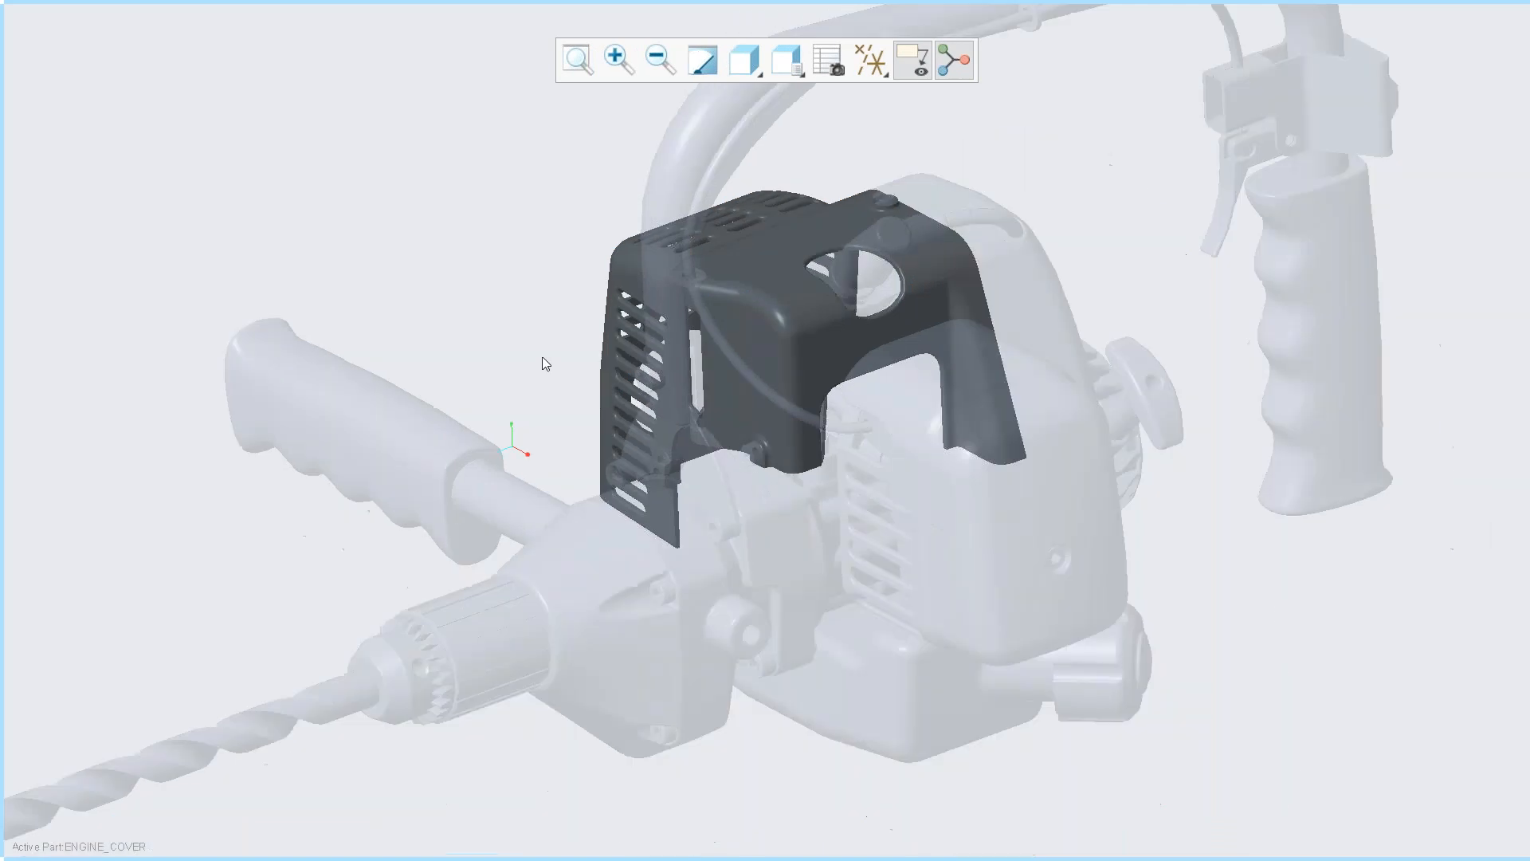
- Reactivate the top-level drill assembly and open the grey air filter cover as a separate part
key(ctrl+a)
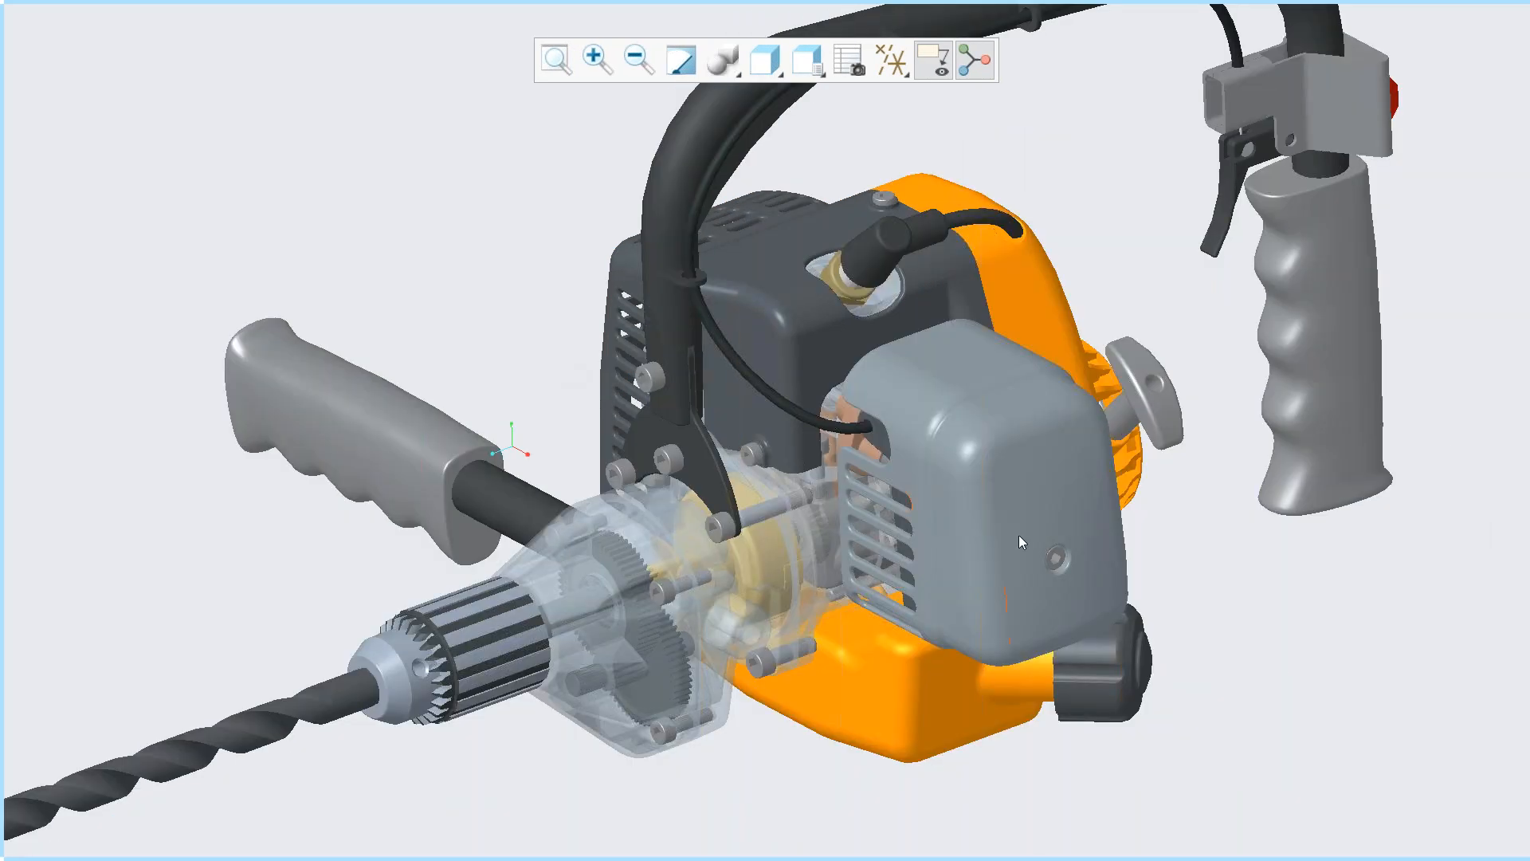
click(1069, 493)
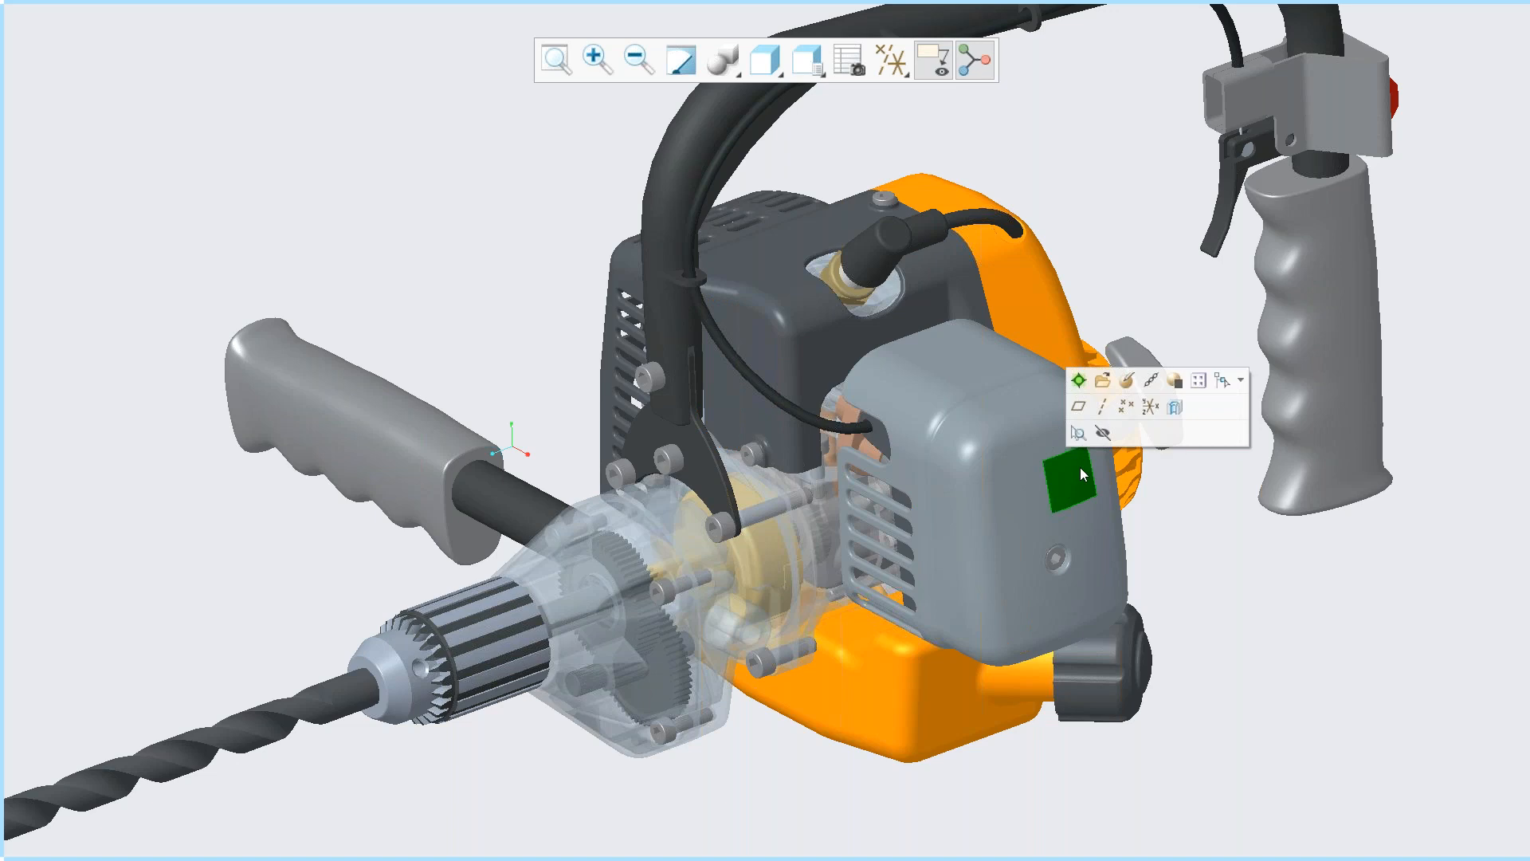
click(1107, 372)
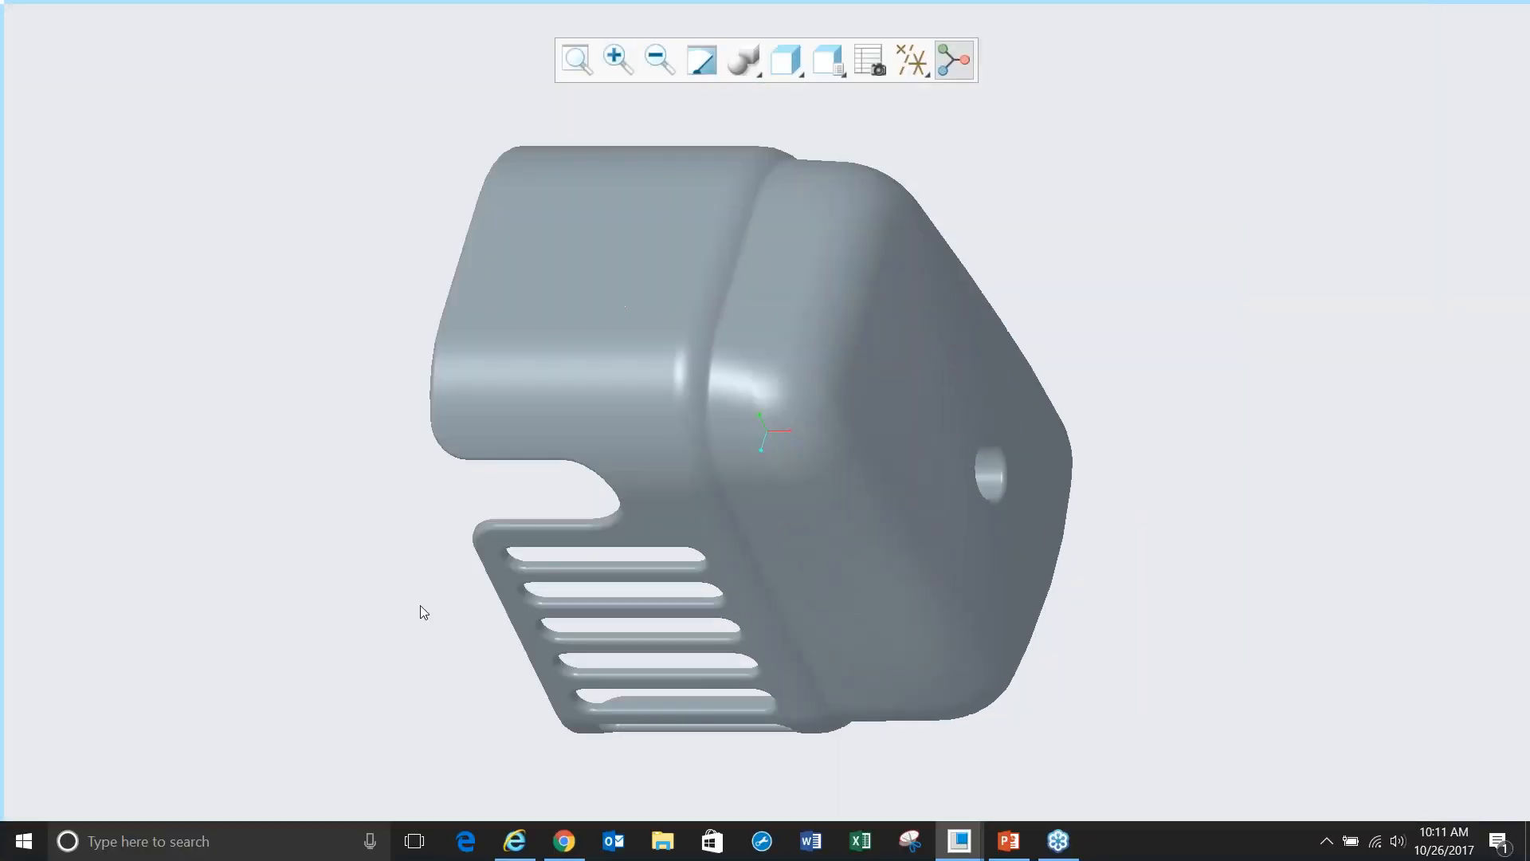
- Display the dimensions of the screw hole in the front face of the air filter cover
middle_drag(641, 628, 634, 558)
scroll(926, 602, down, 3)
scroll(926, 603, down, 1)
click(882, 500)
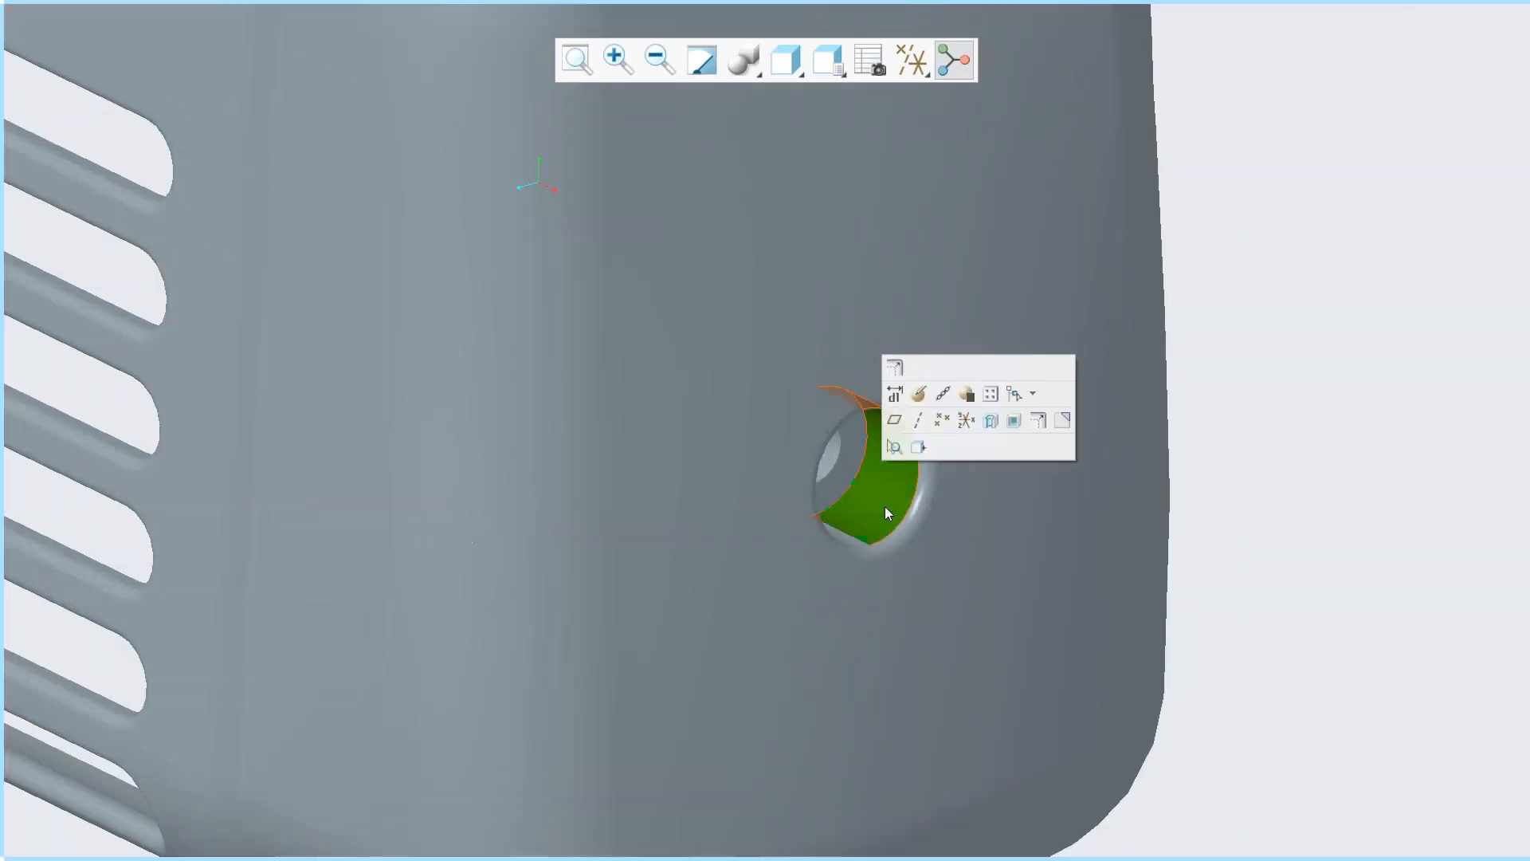
click(894, 394)
scroll(915, 518, up, 3)
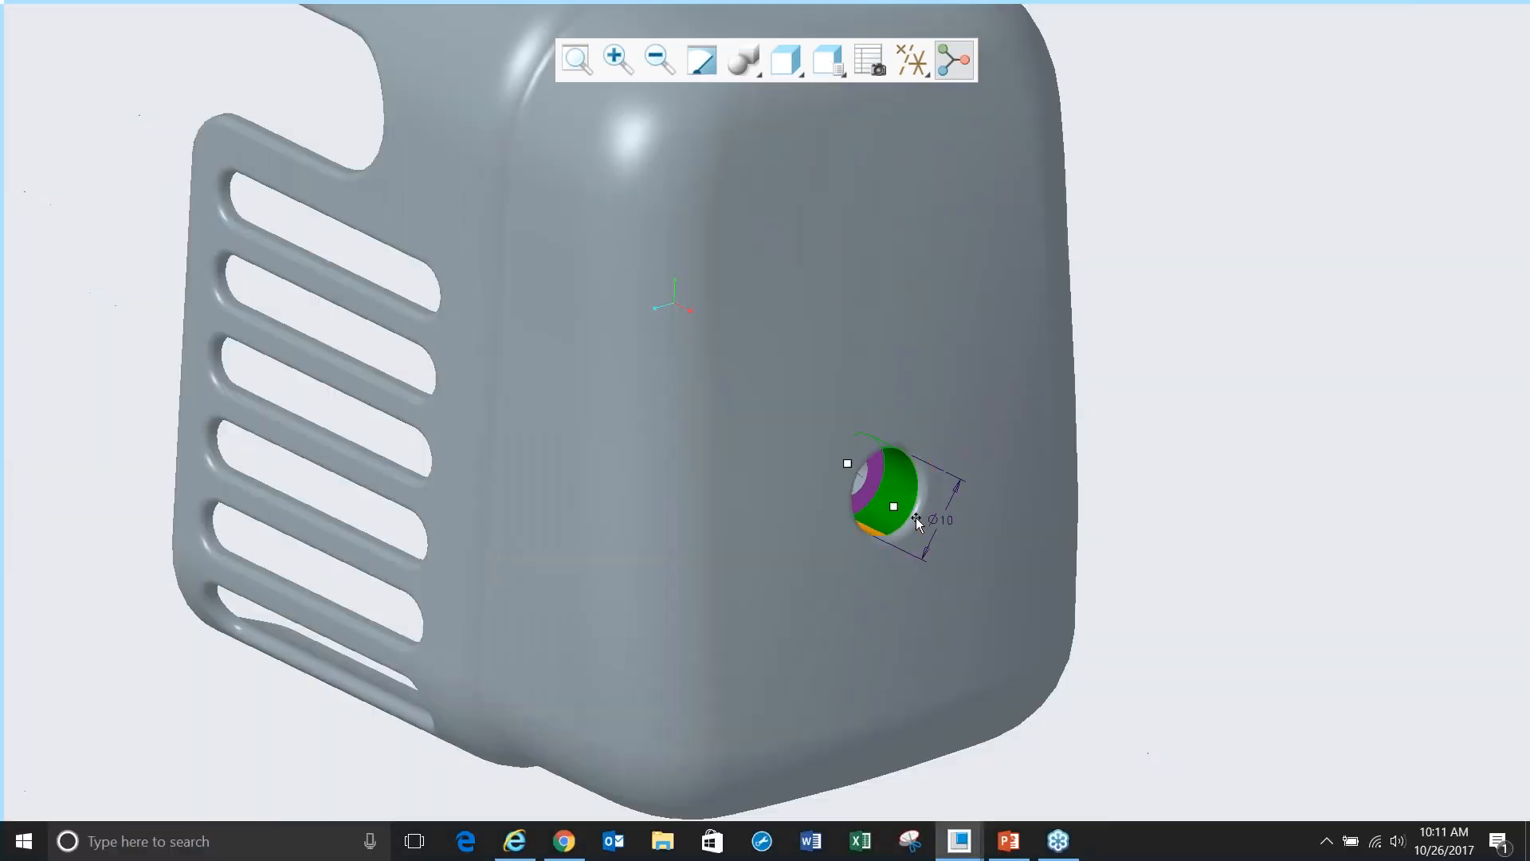
click(1111, 549)
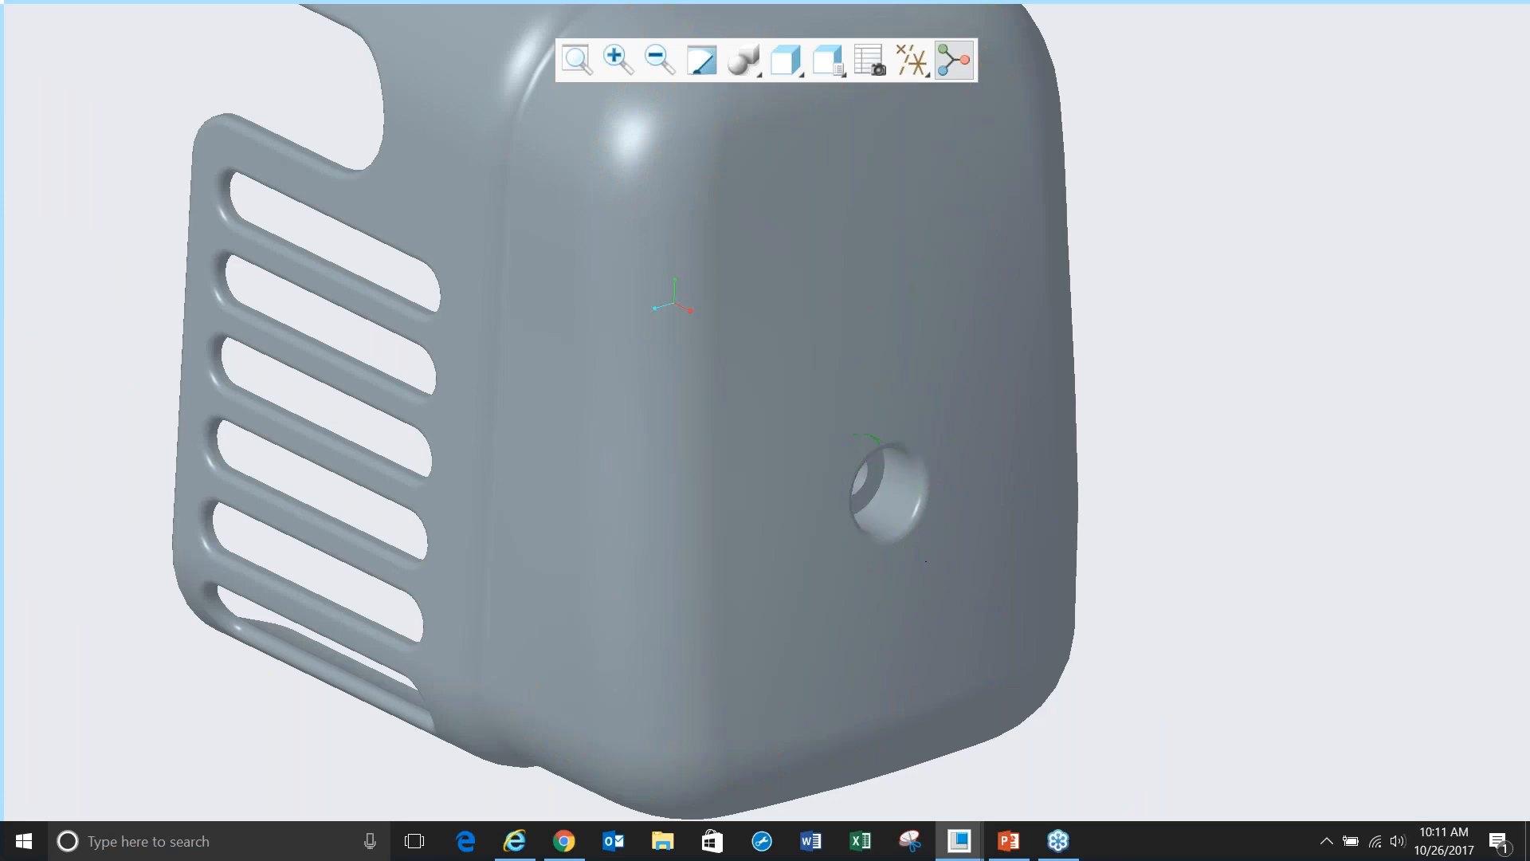
- Open the screw hole's definition and examine its Hole settings and the part's model tree in full screen mode
click(874, 509)
click(913, 403)
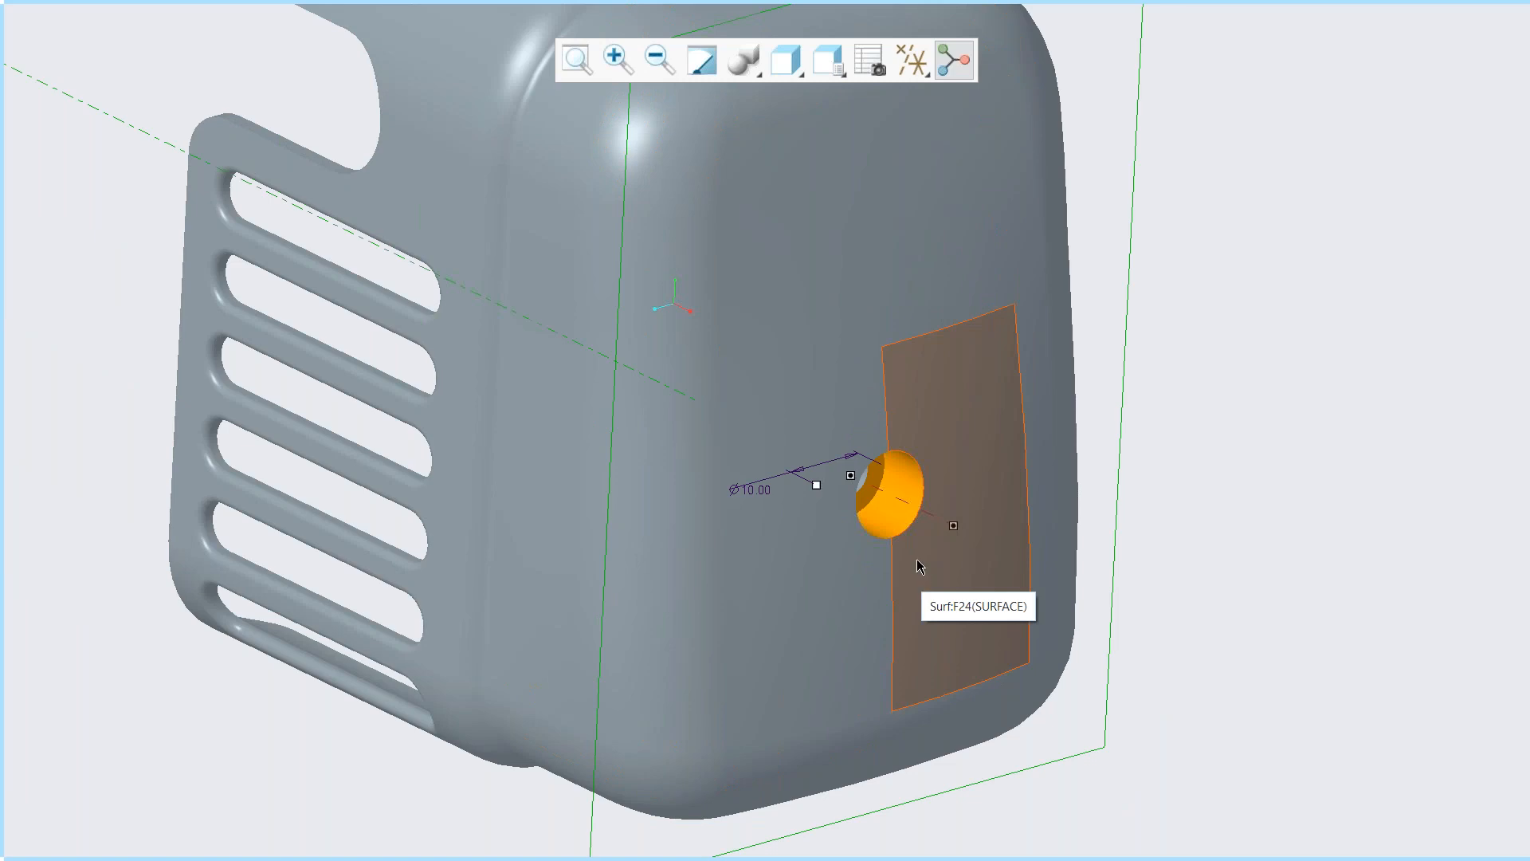
mouse_move(465, 78)
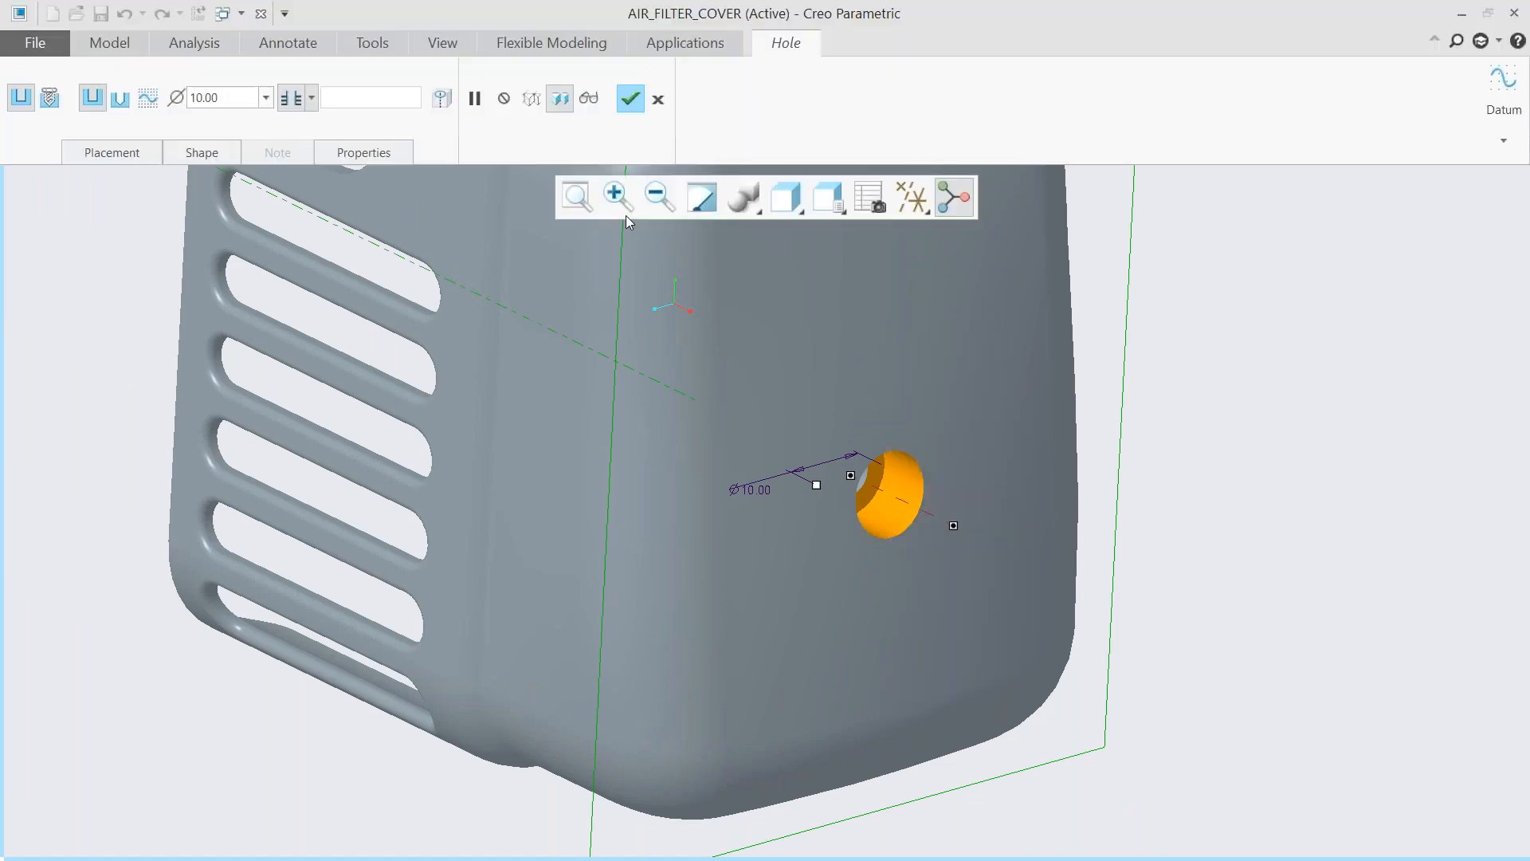
mouse_move(647, 5)
mouse_move(725, 4)
mouse_move(4, 511)
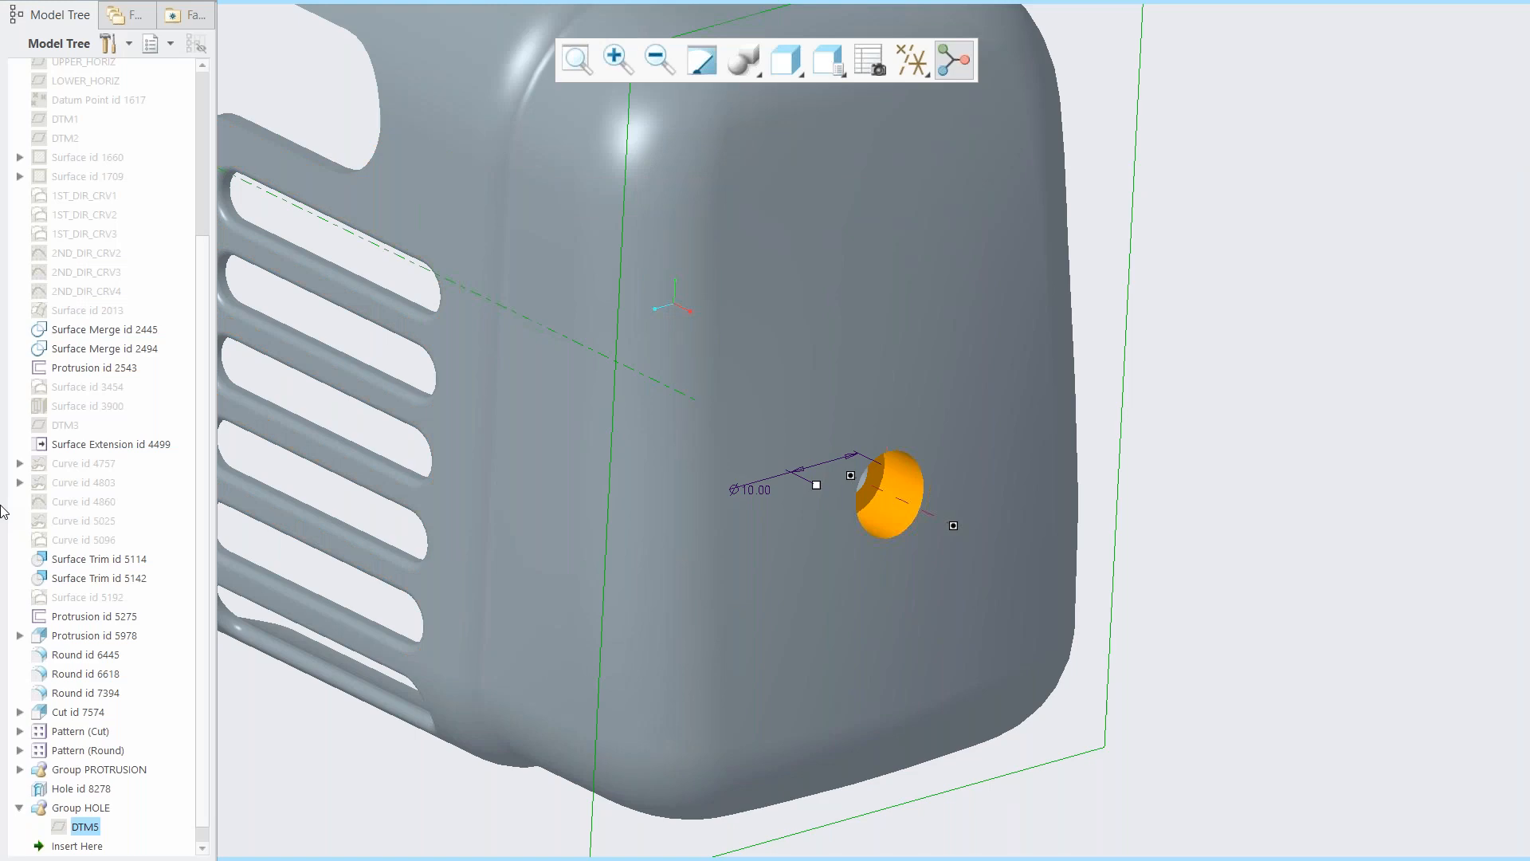
scroll(95, 542, up, 5)
mouse_move(632, 61)
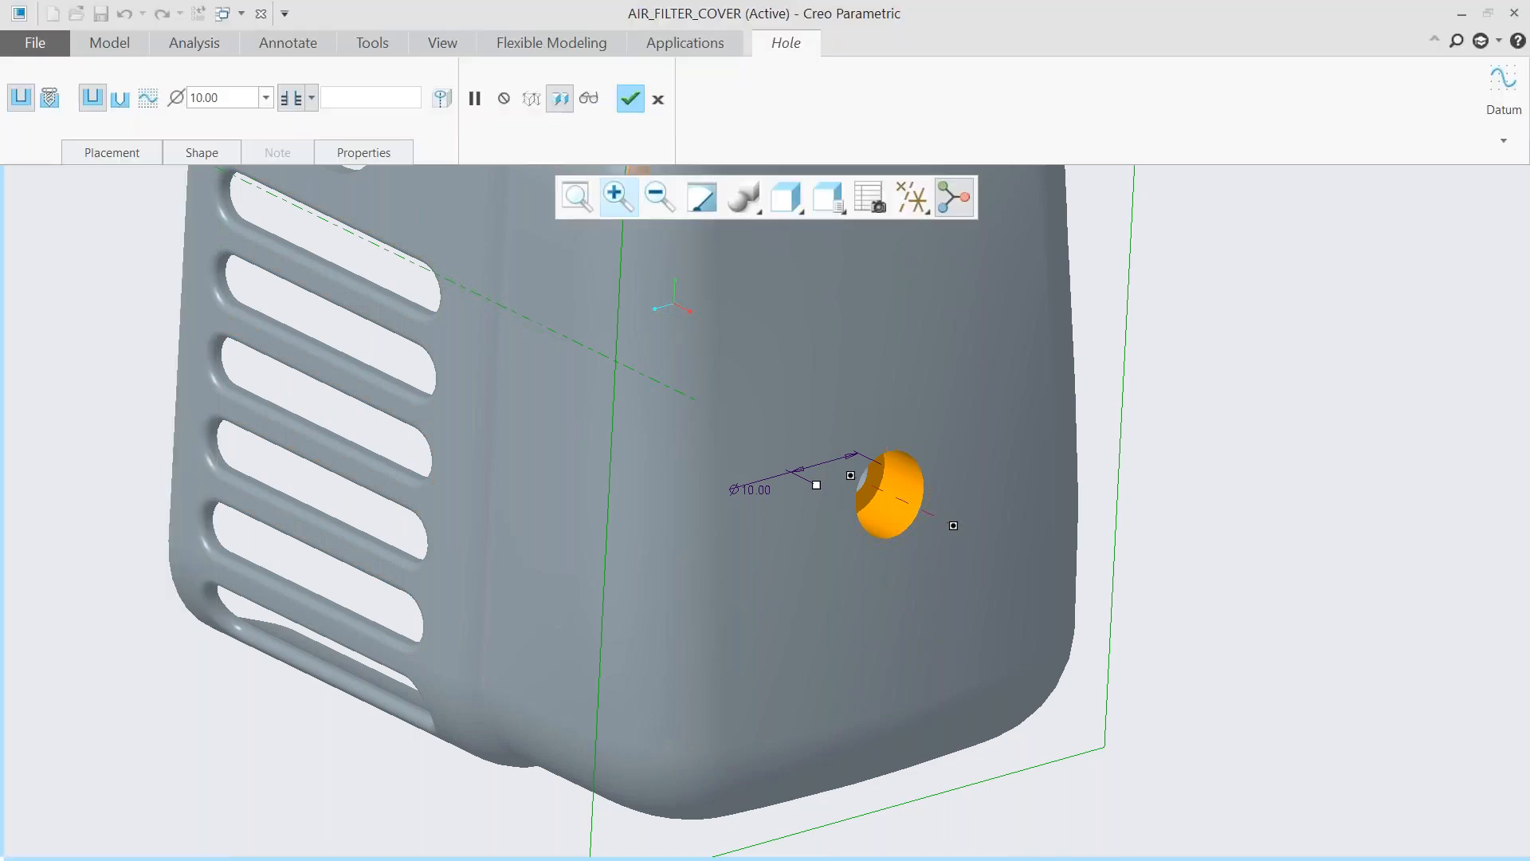
scroll(1204, 599, down, 2)
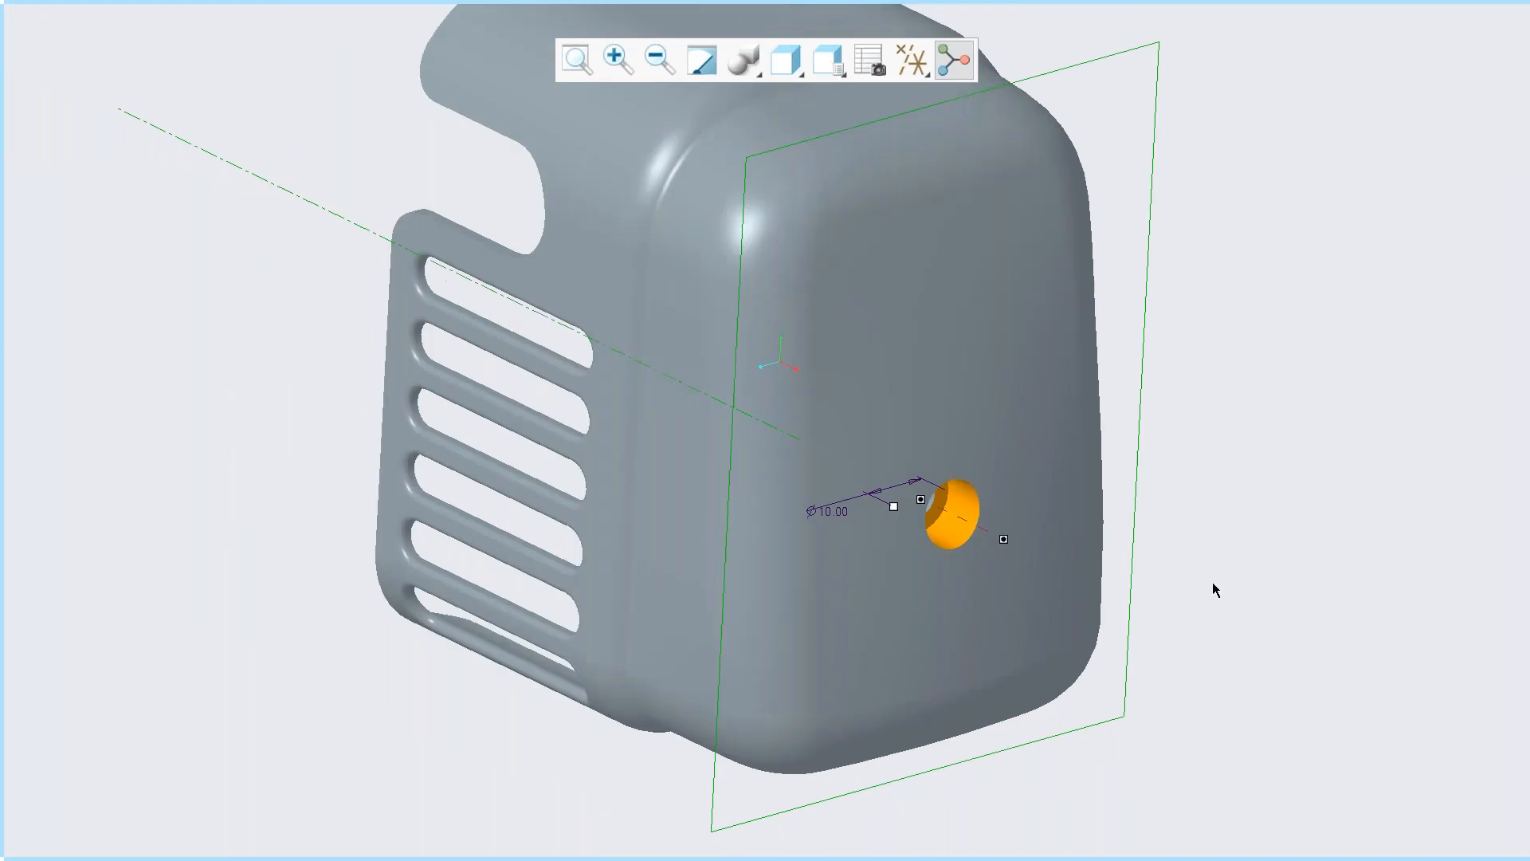
middle_click(1213, 583)
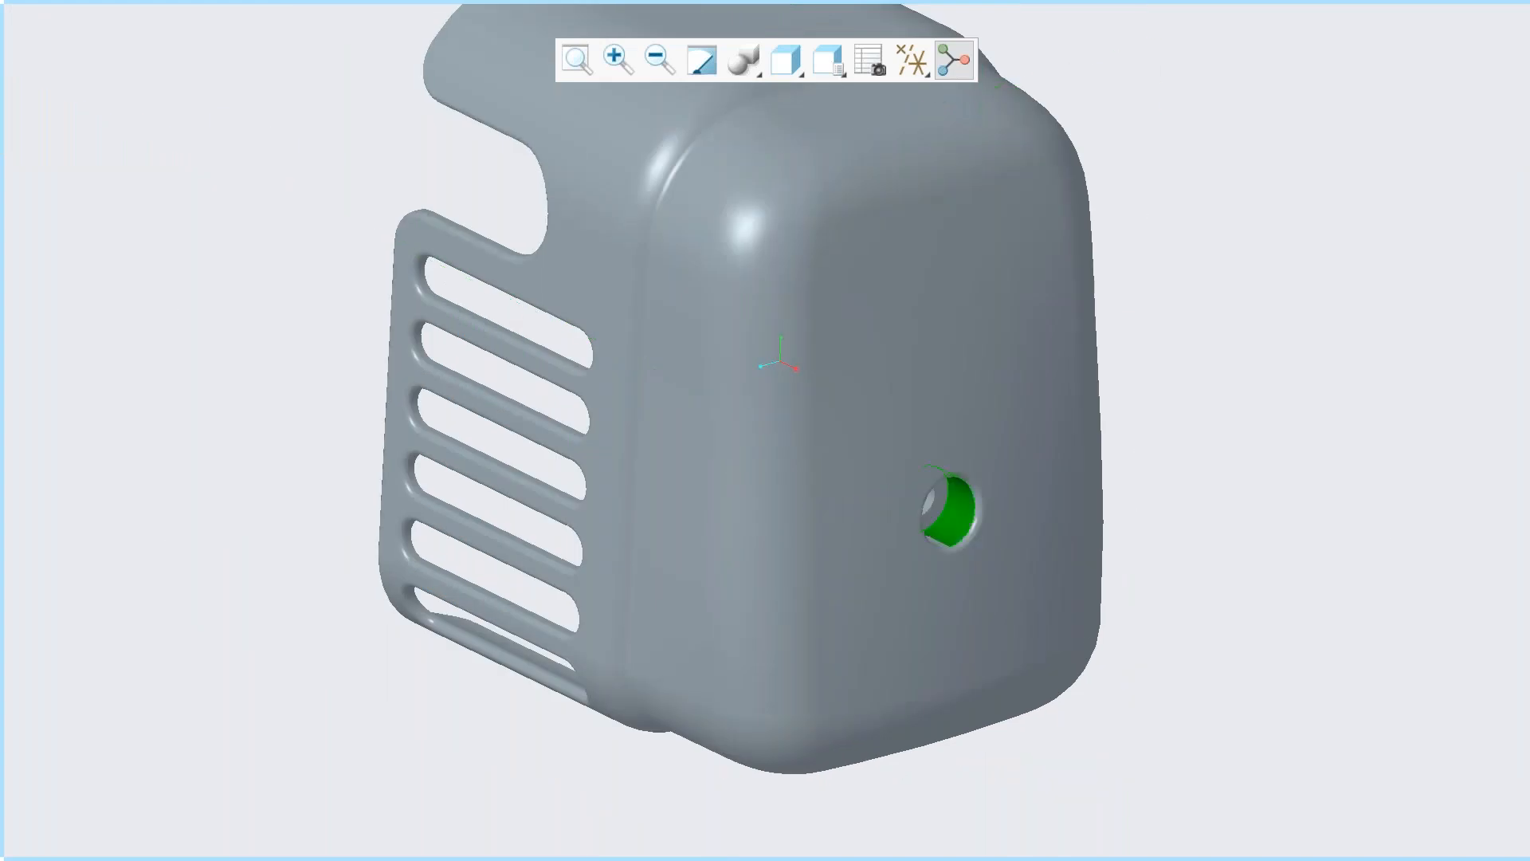
- Create a datum plane offset outward from the slotted side face of the air filter cover
scroll(1213, 584, down, 2)
scroll(1030, 556, down, 2)
scroll(1208, 378, up, 2)
scroll(1176, 683, up, 1)
click(1117, 679)
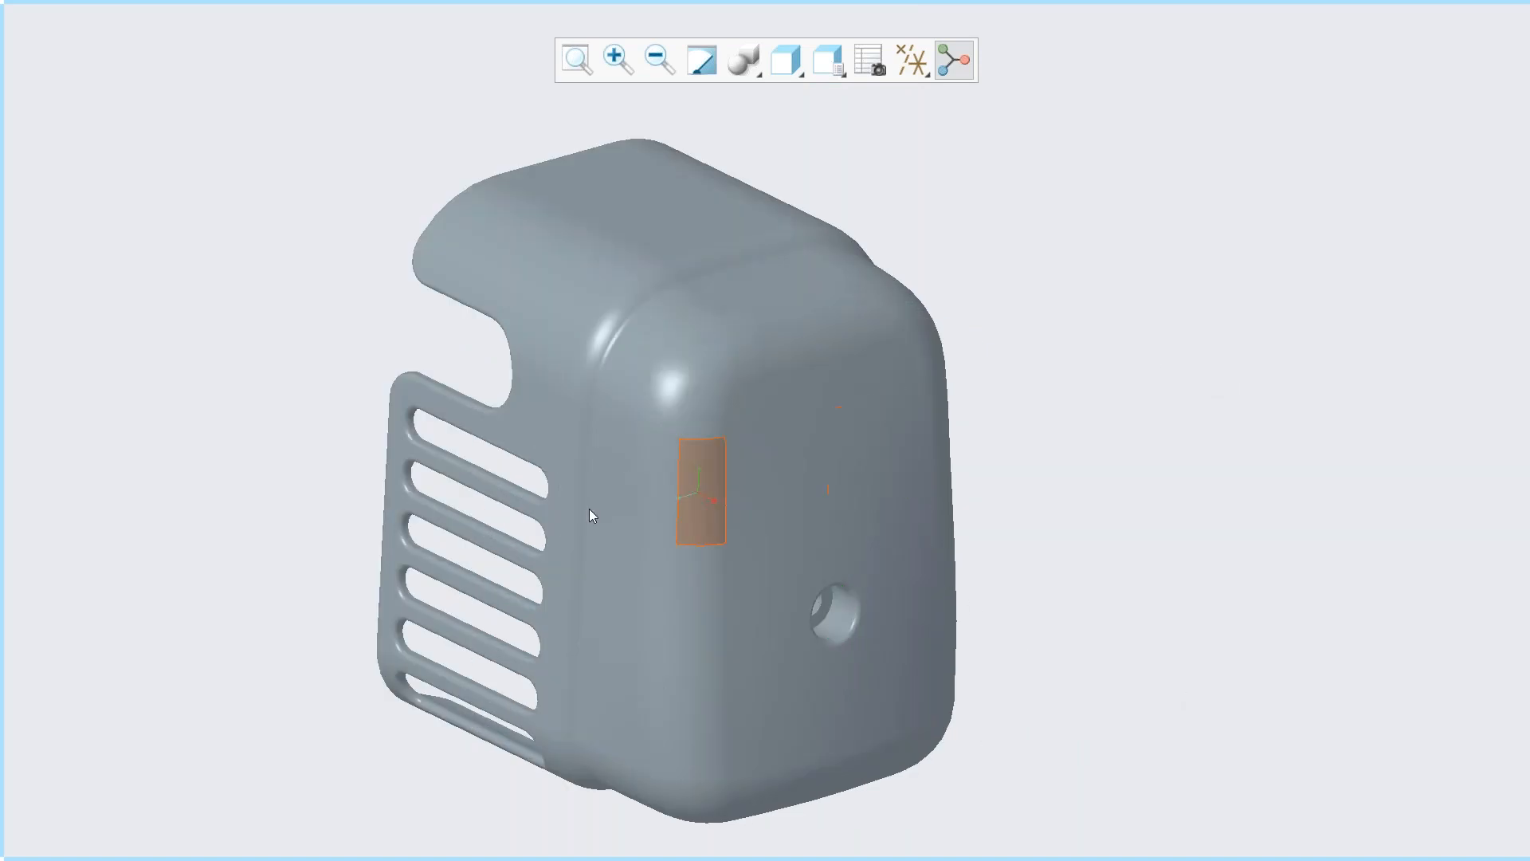
click(515, 427)
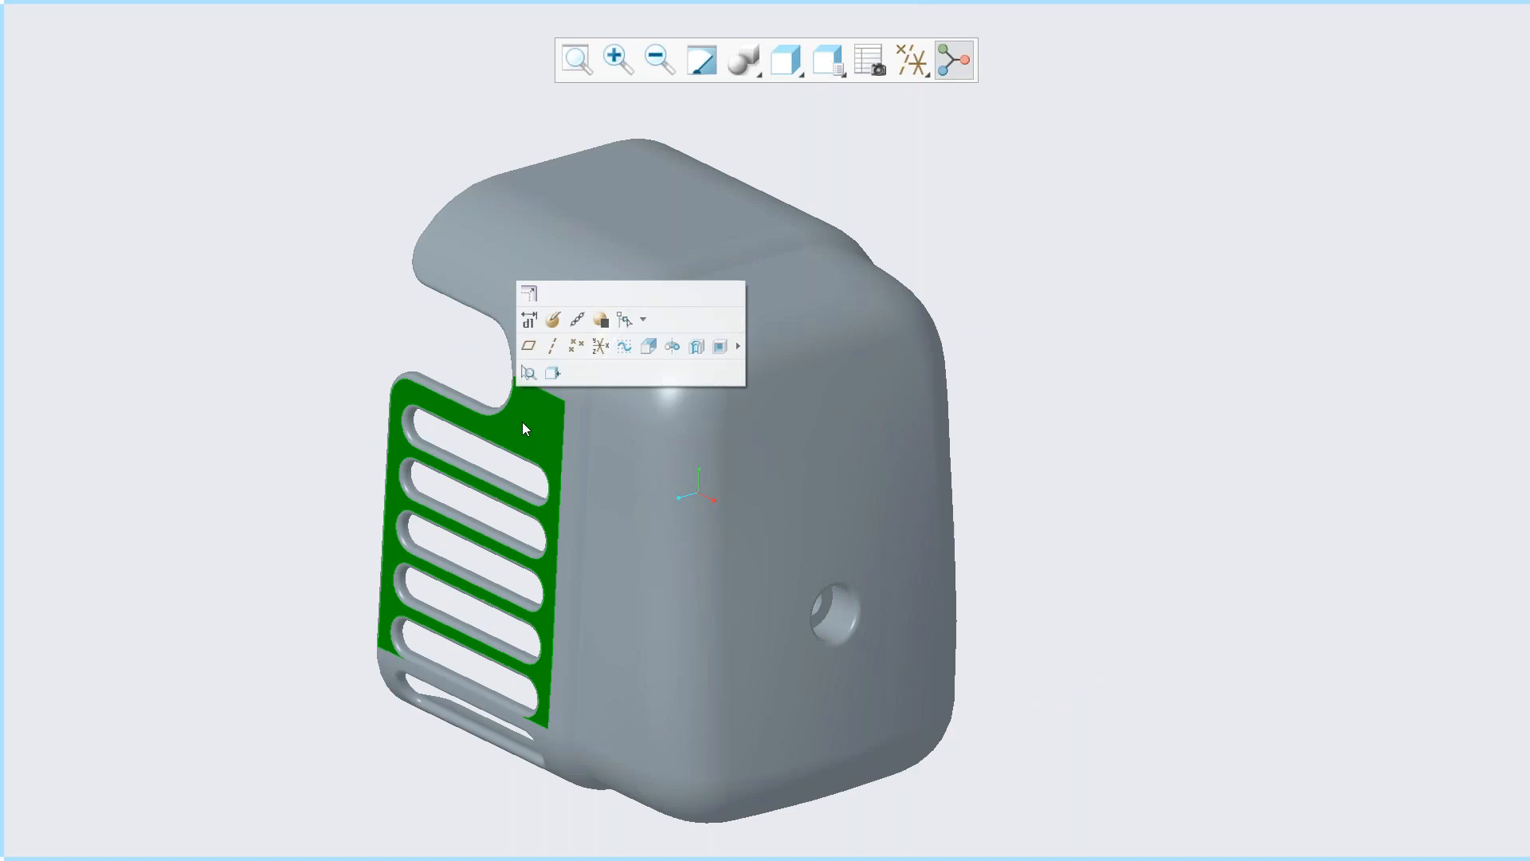
click(529, 347)
scroll(508, 551, down, 2)
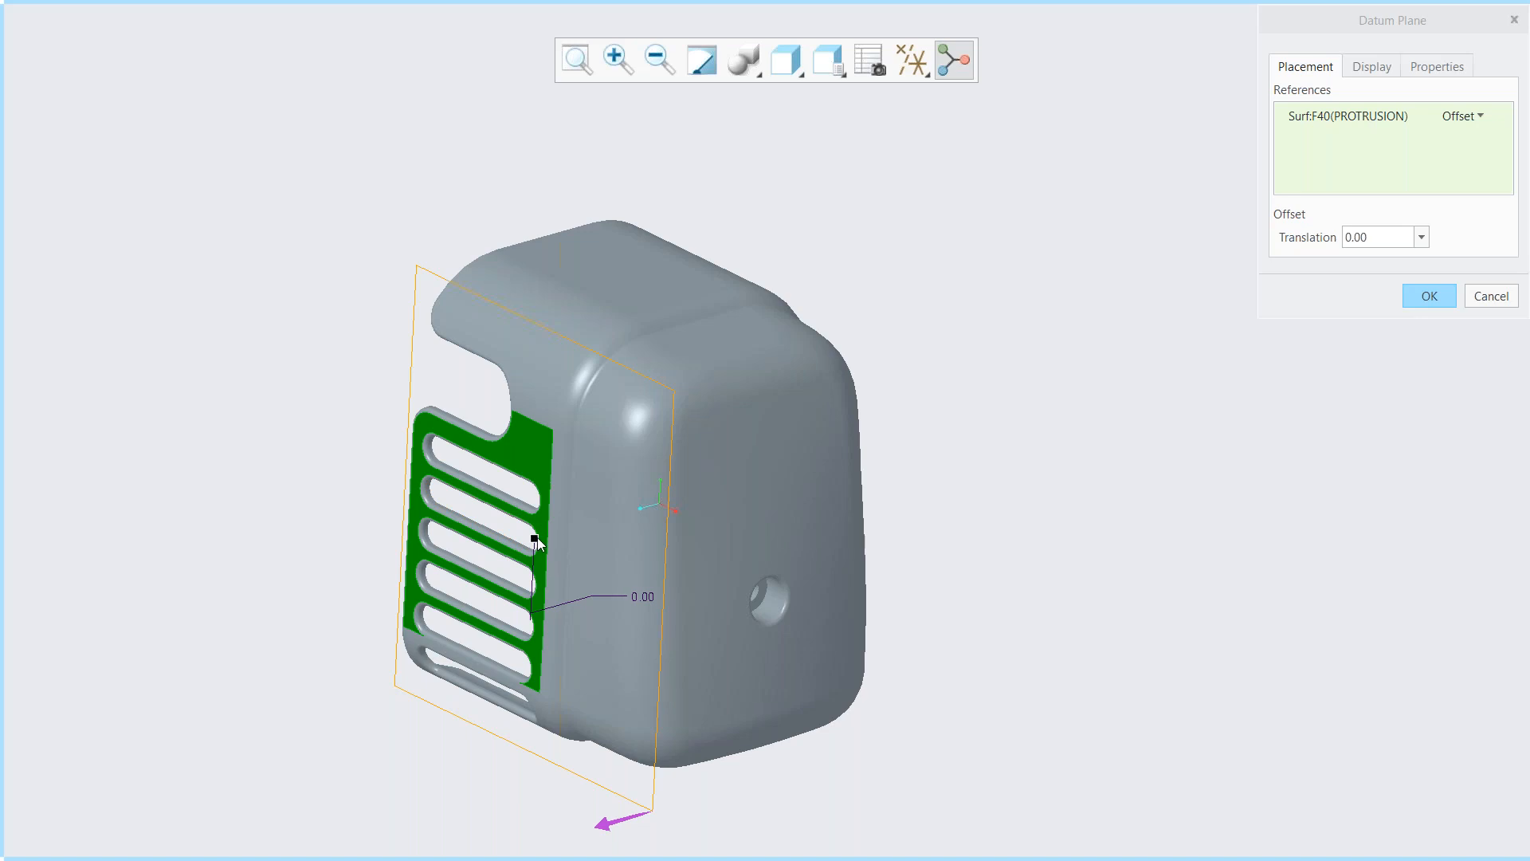
drag(535, 540, 473, 564)
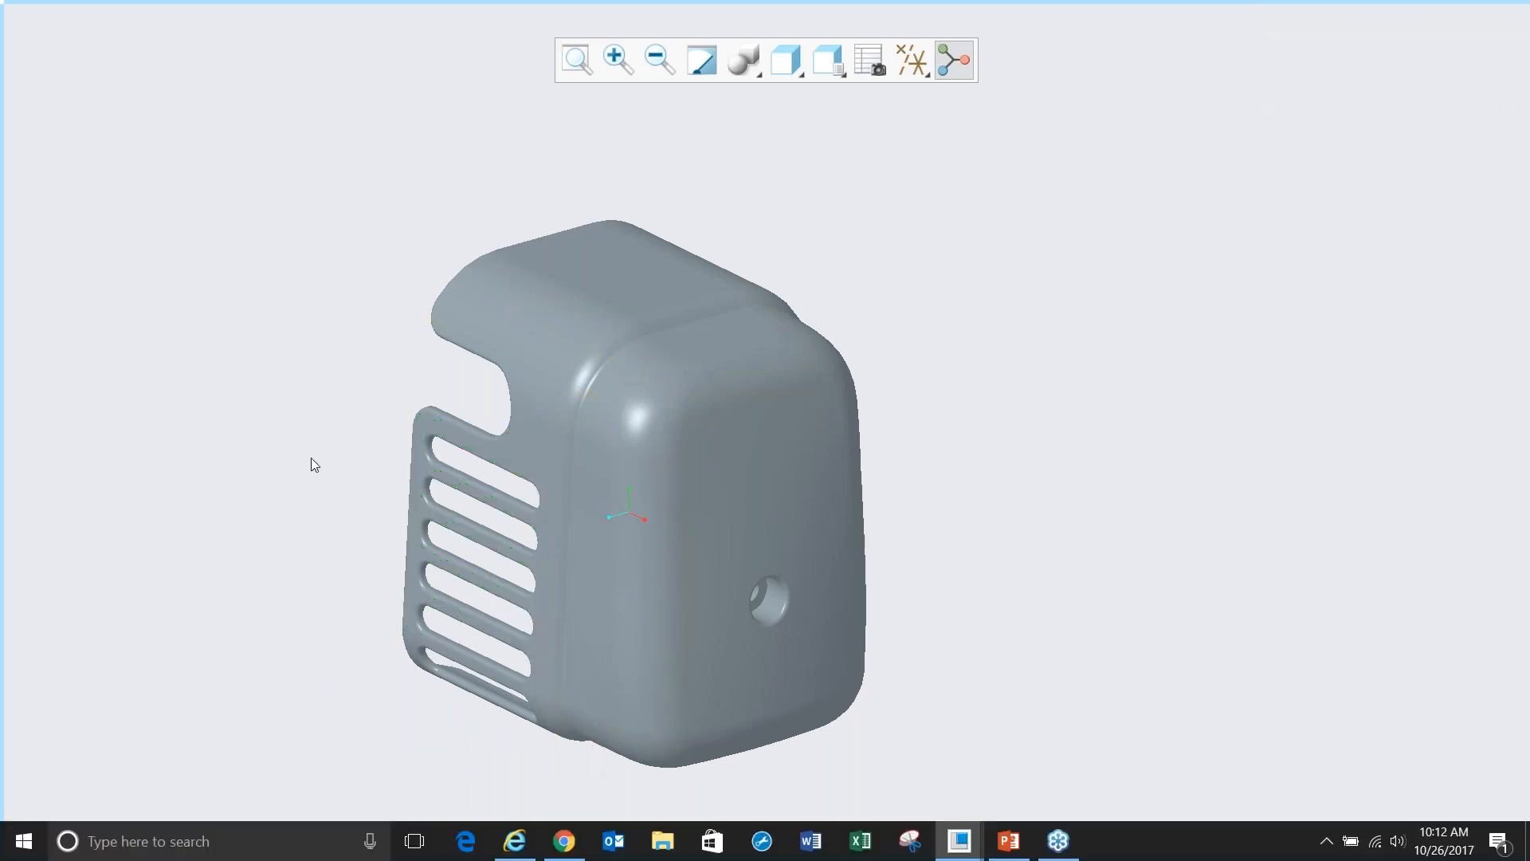
- Customize the slotted side face's geometric entities mini toolbar by filtering the commands for "off" and adding Offset
scroll(451, 472, up, 3)
click(589, 438)
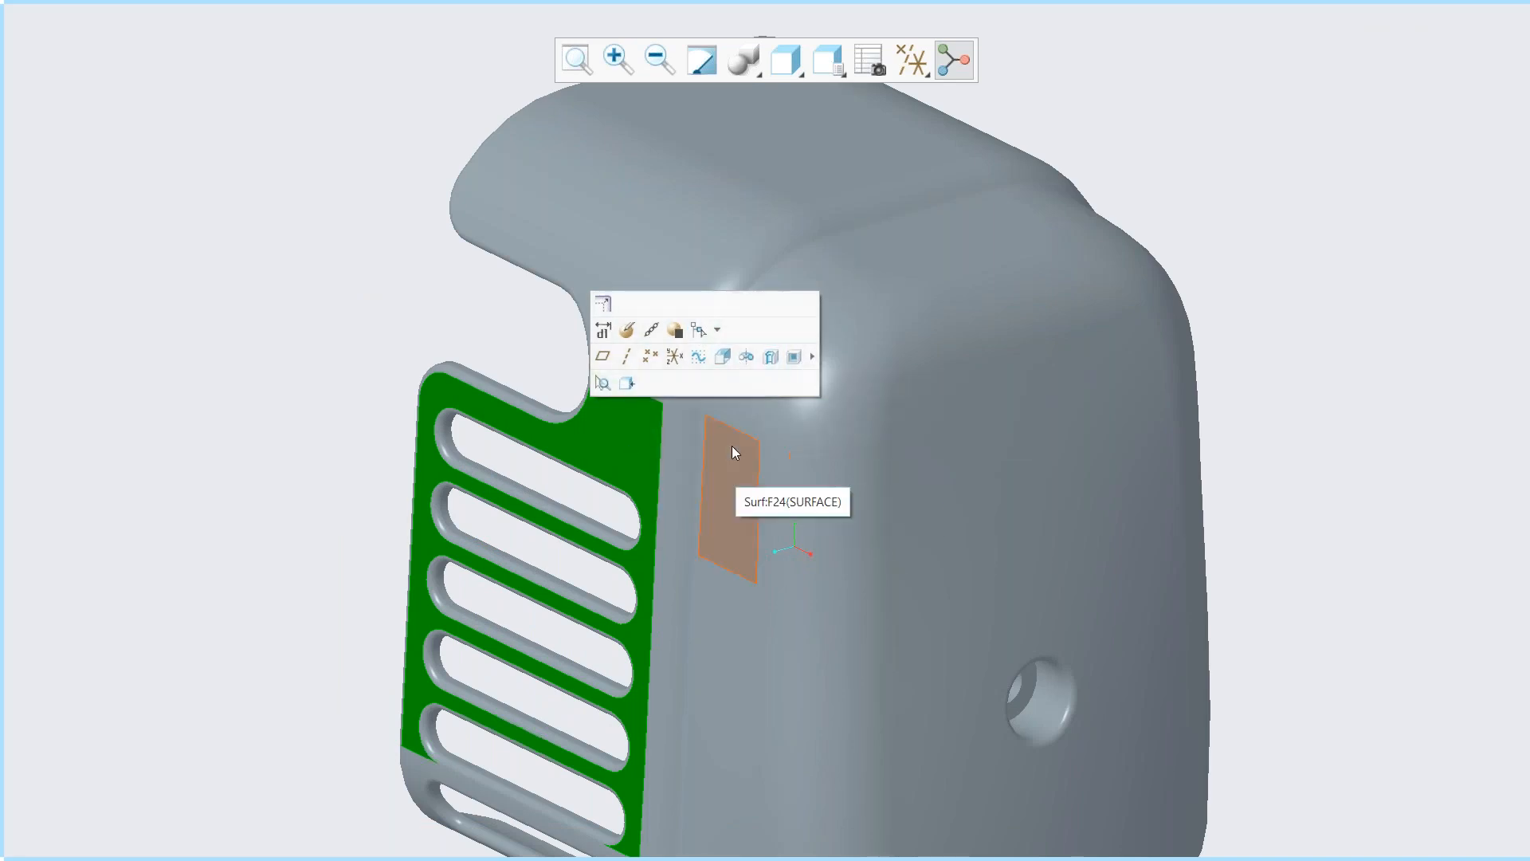
right_click(753, 344)
click(762, 346)
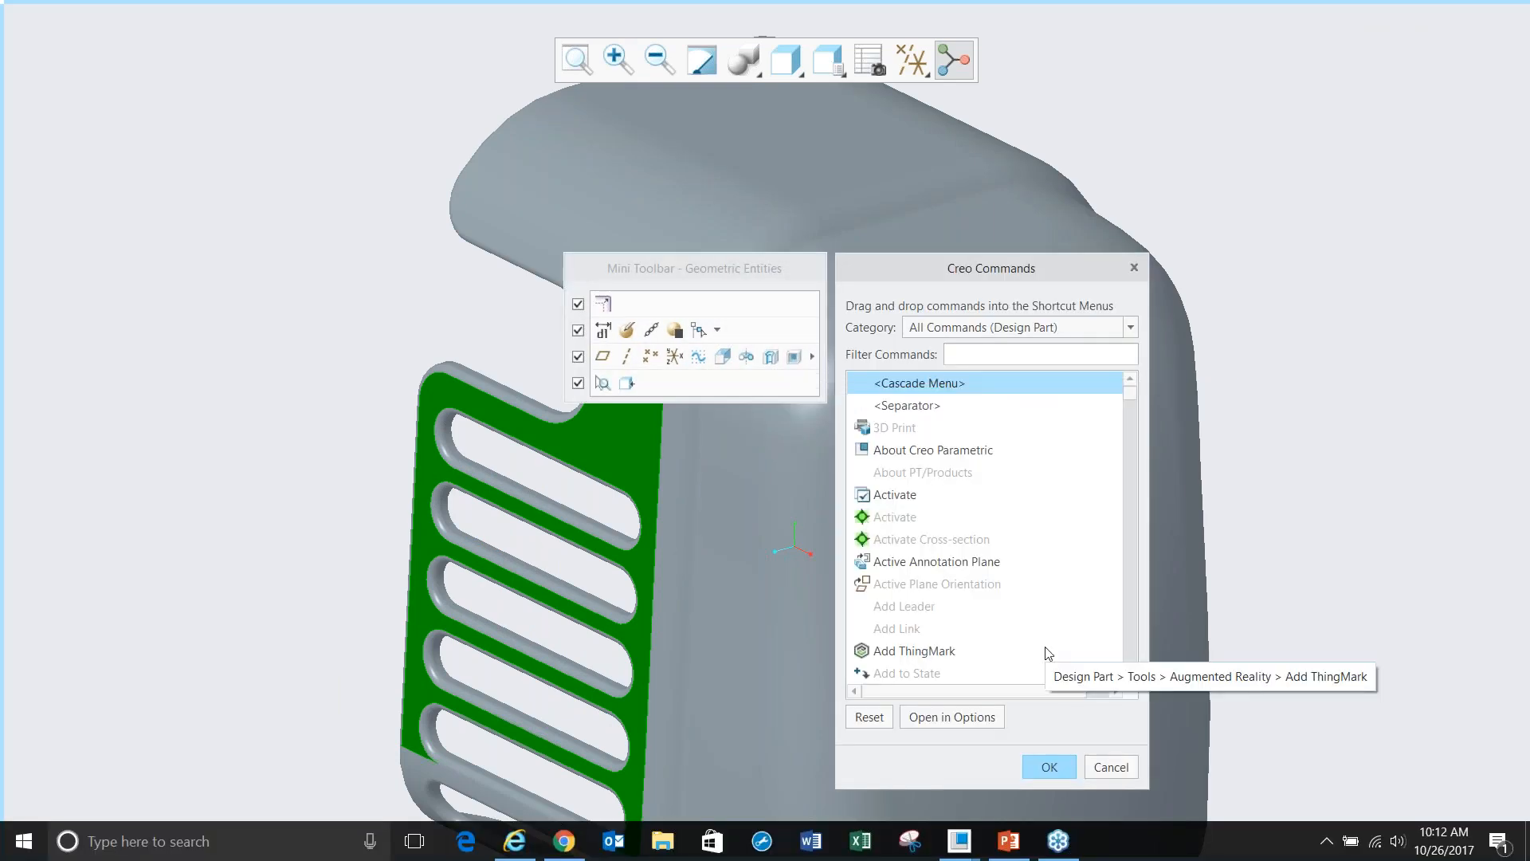
drag(1131, 393, 1119, 344)
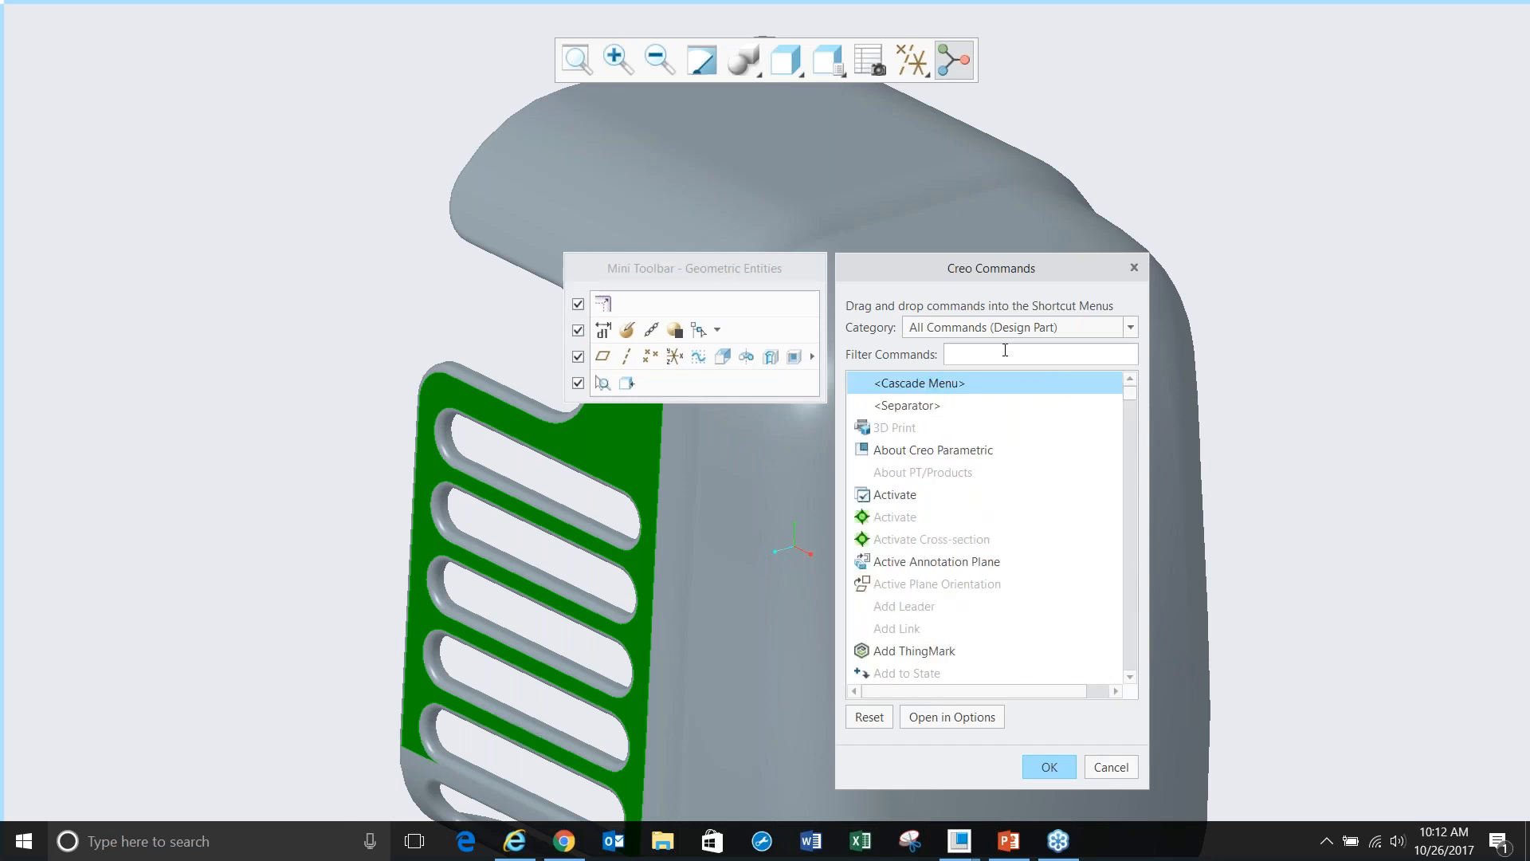
text(off)
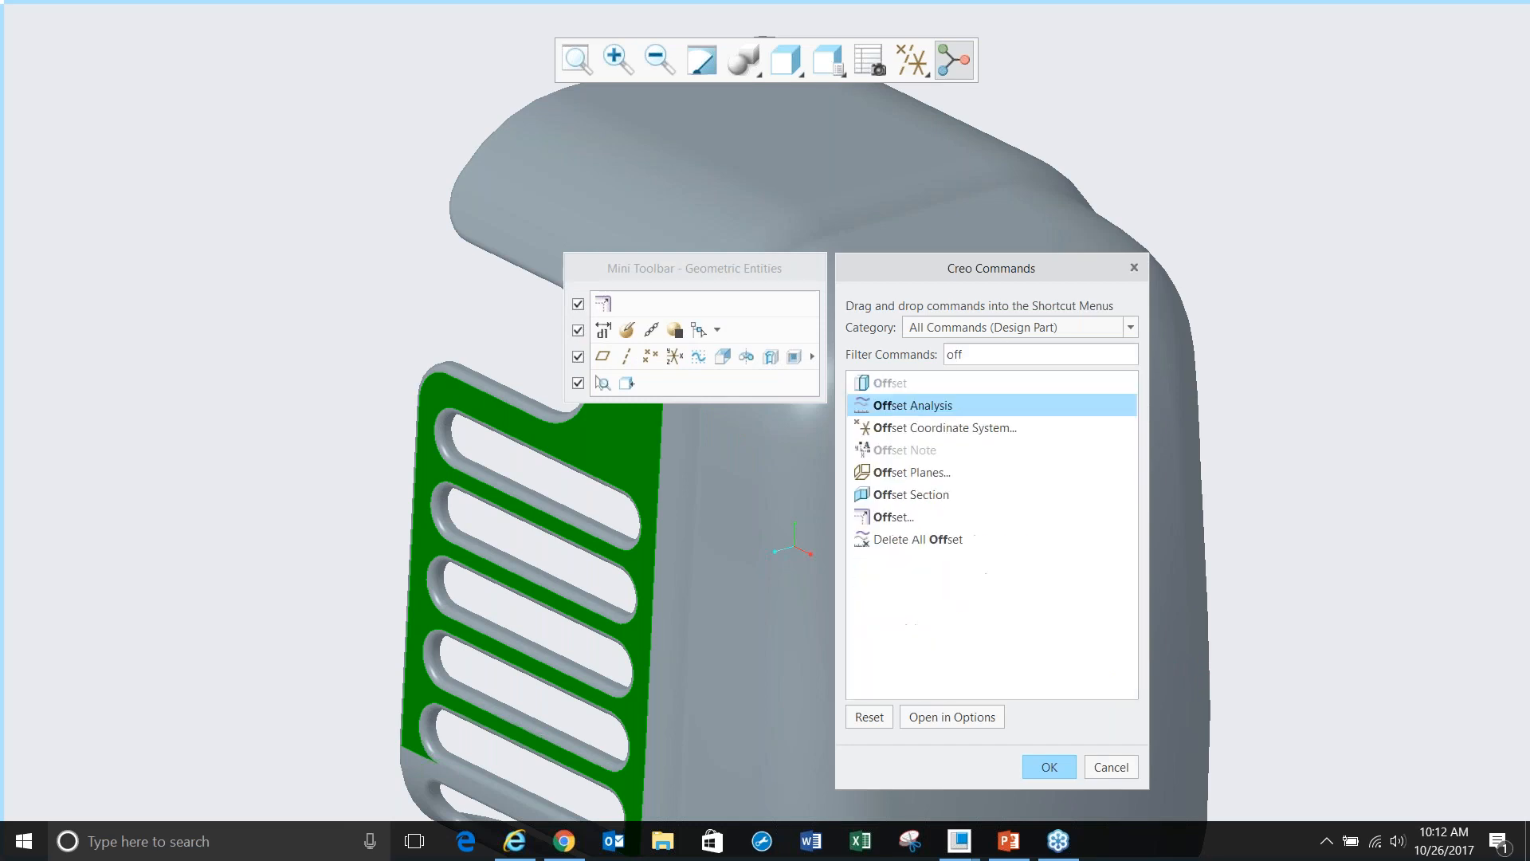
drag(889, 518, 677, 303)
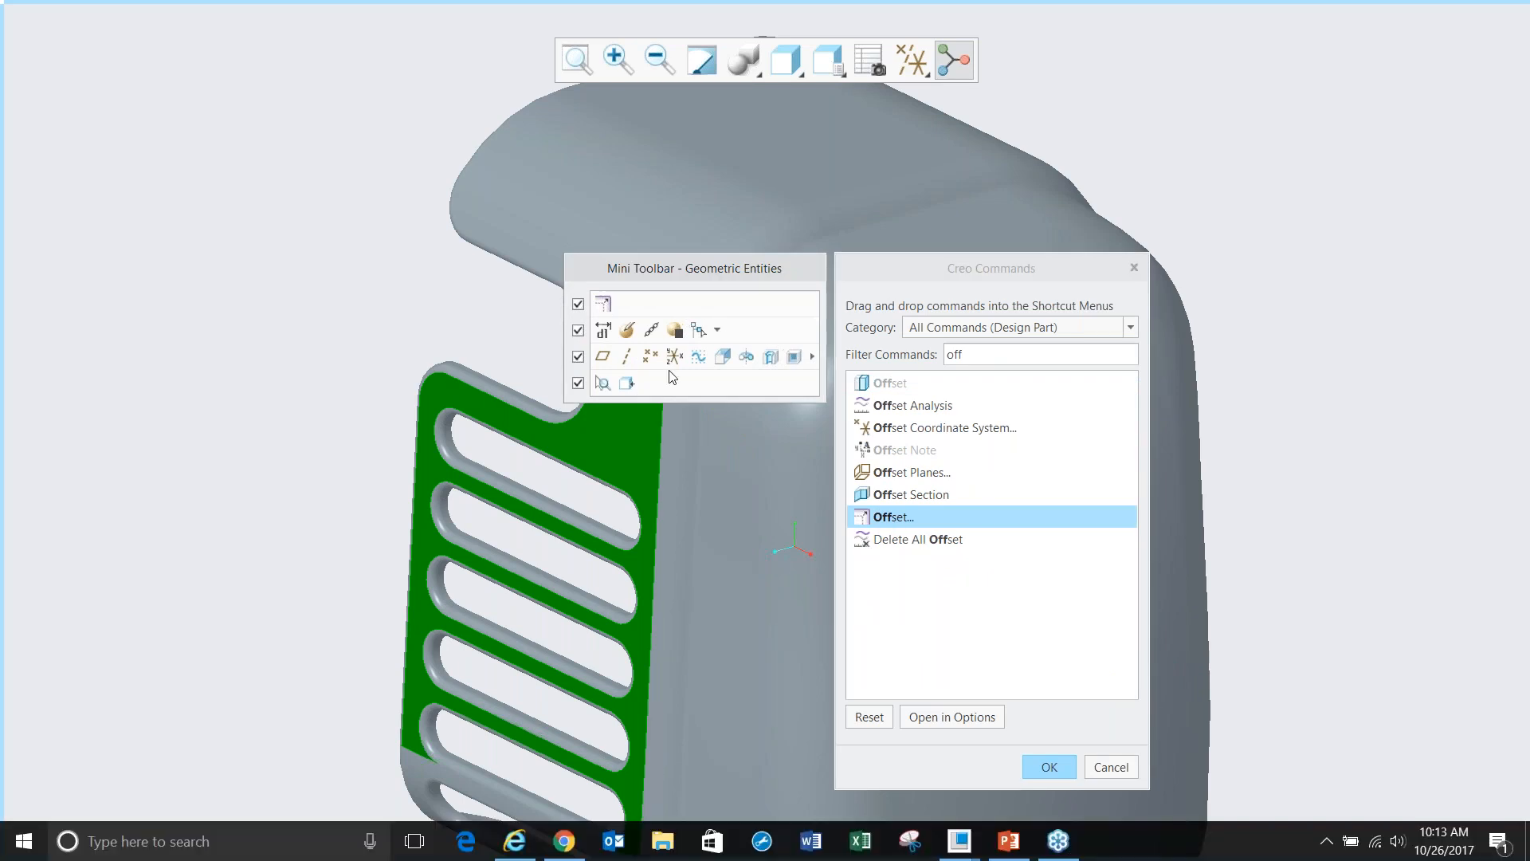
click(1049, 767)
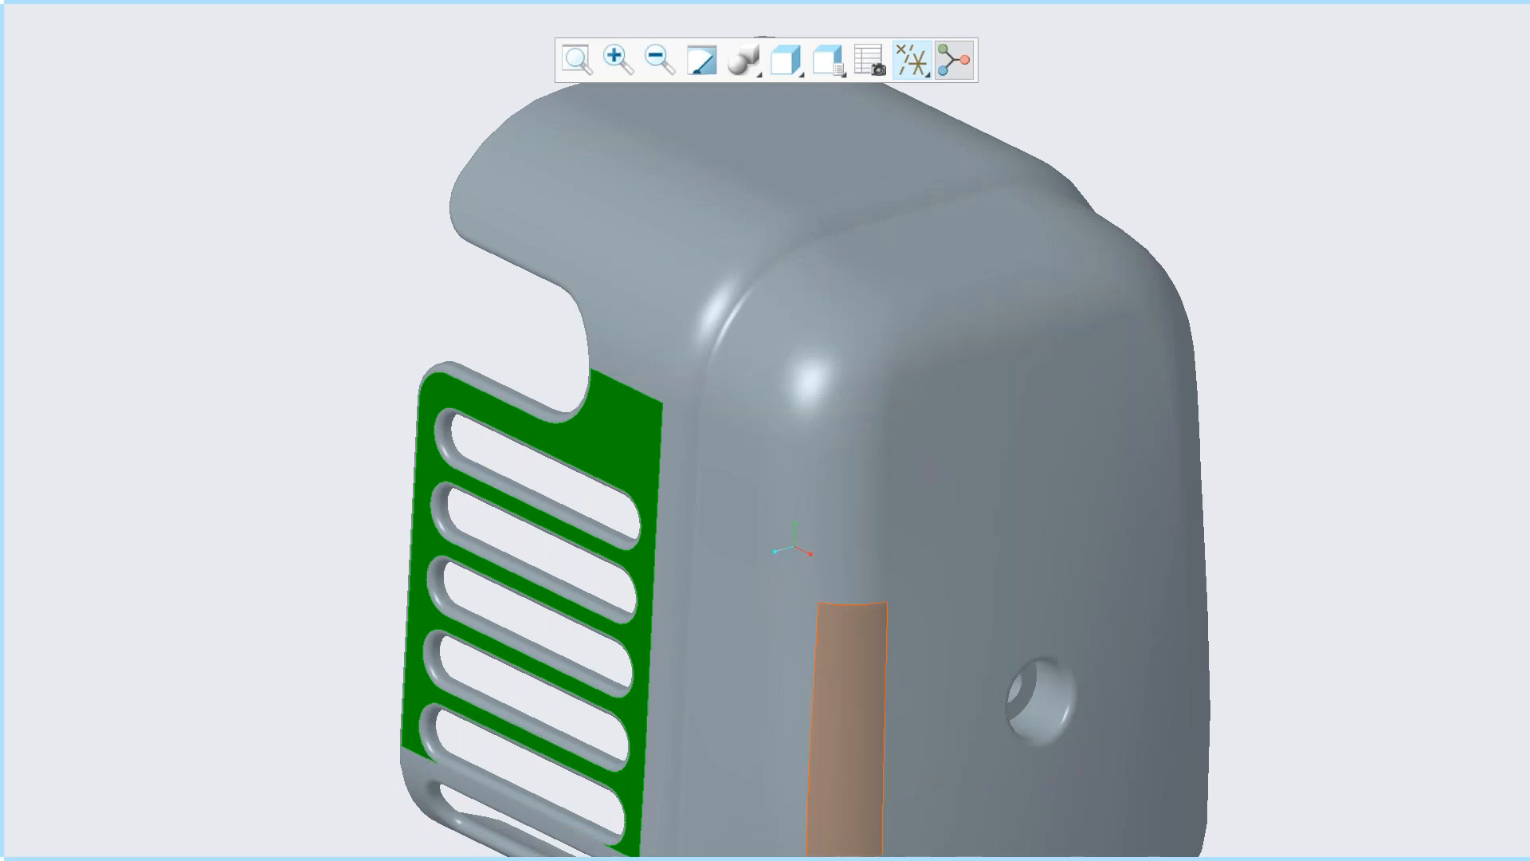
- Try an Offset of the slotted side face from the mini toolbar and review its offset type options in full screen mode
click(604, 432)
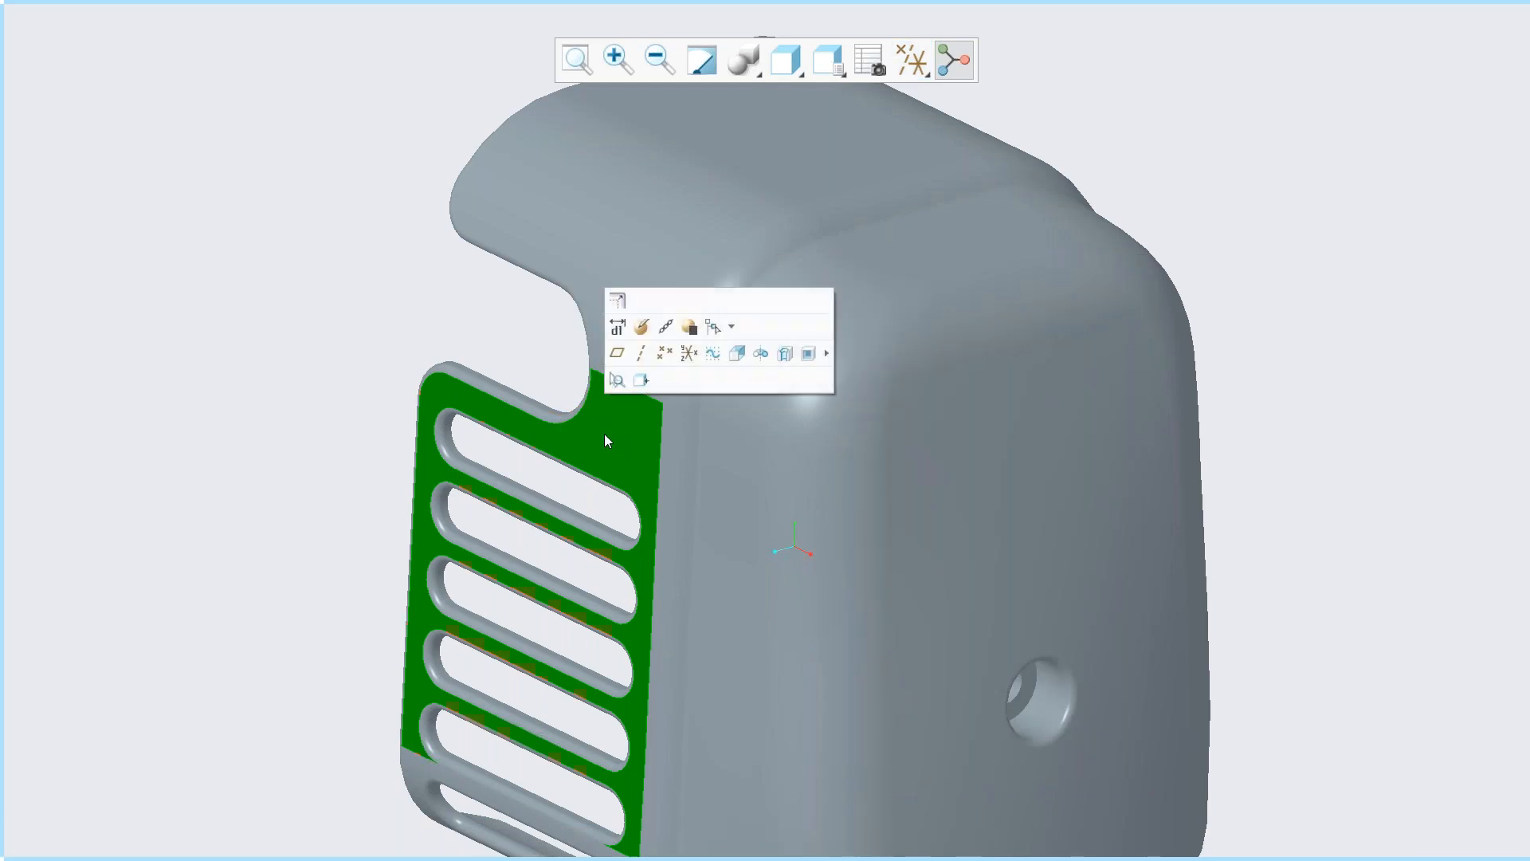
click(618, 301)
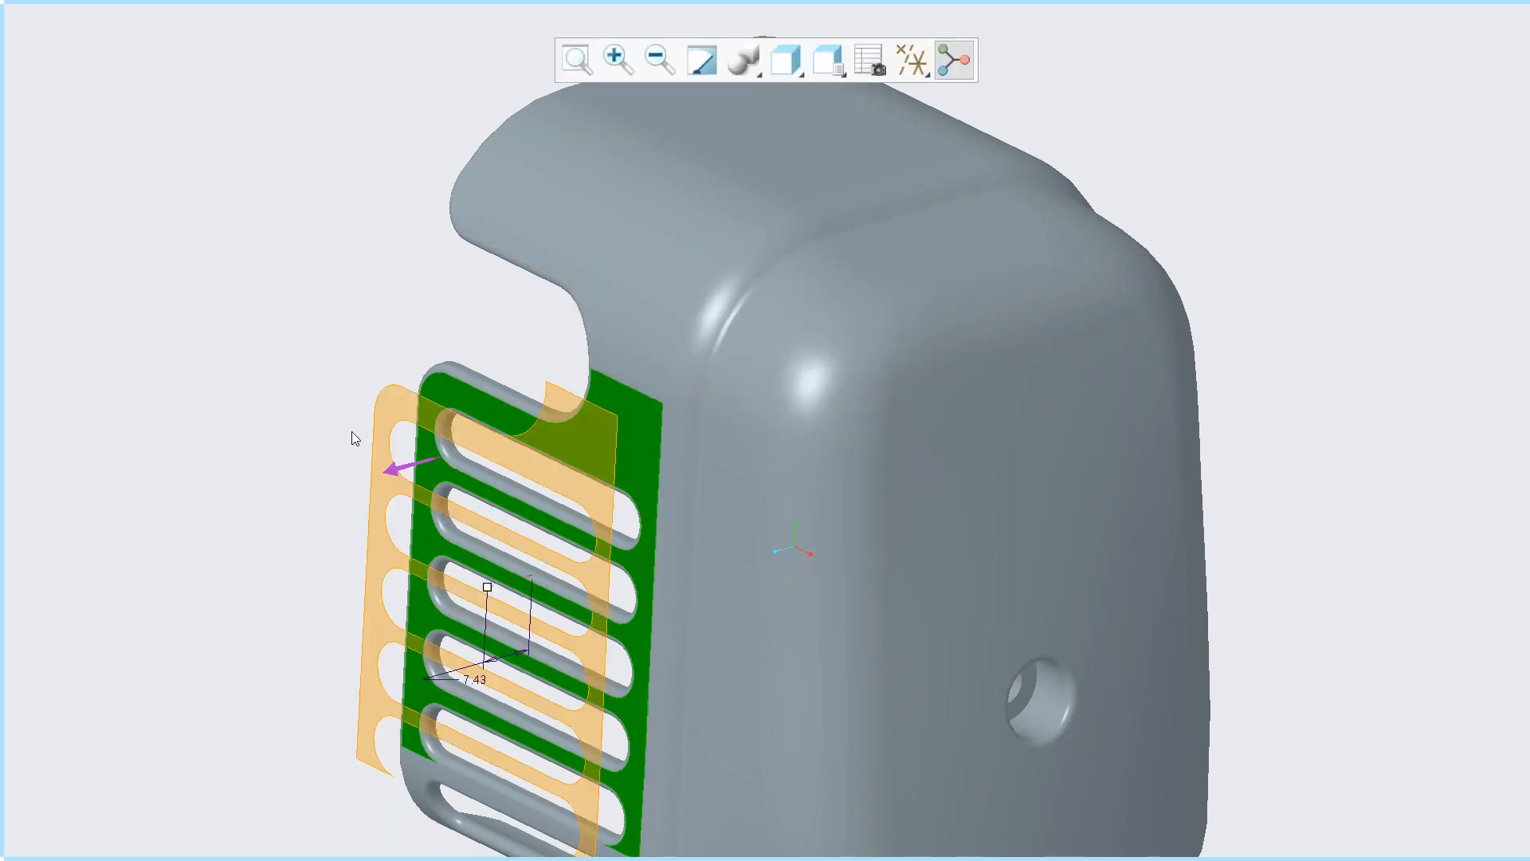
right_click(233, 326)
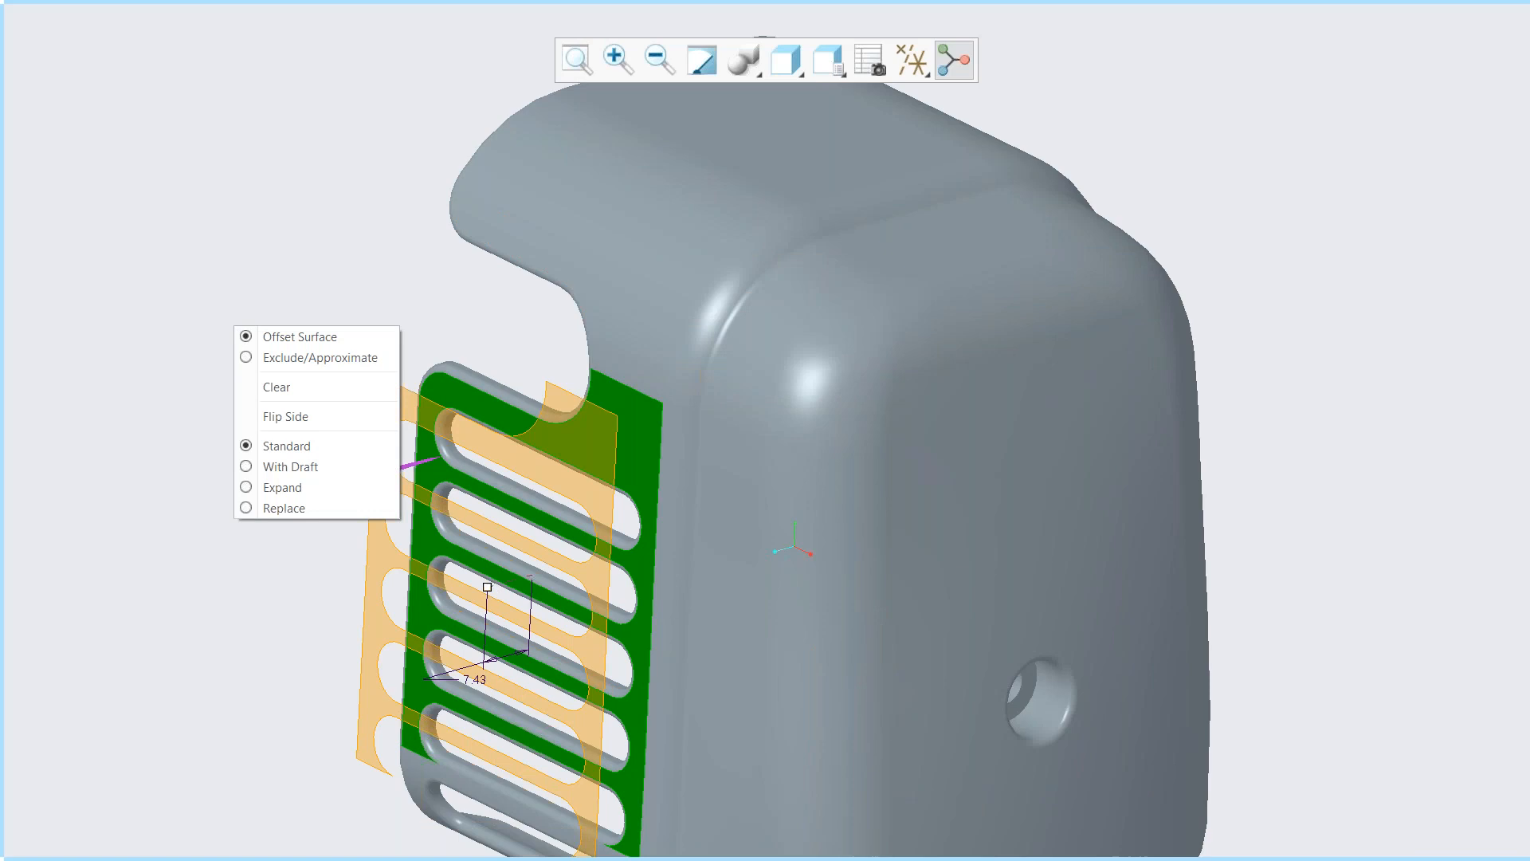
click(263, 585)
mouse_move(383, 3)
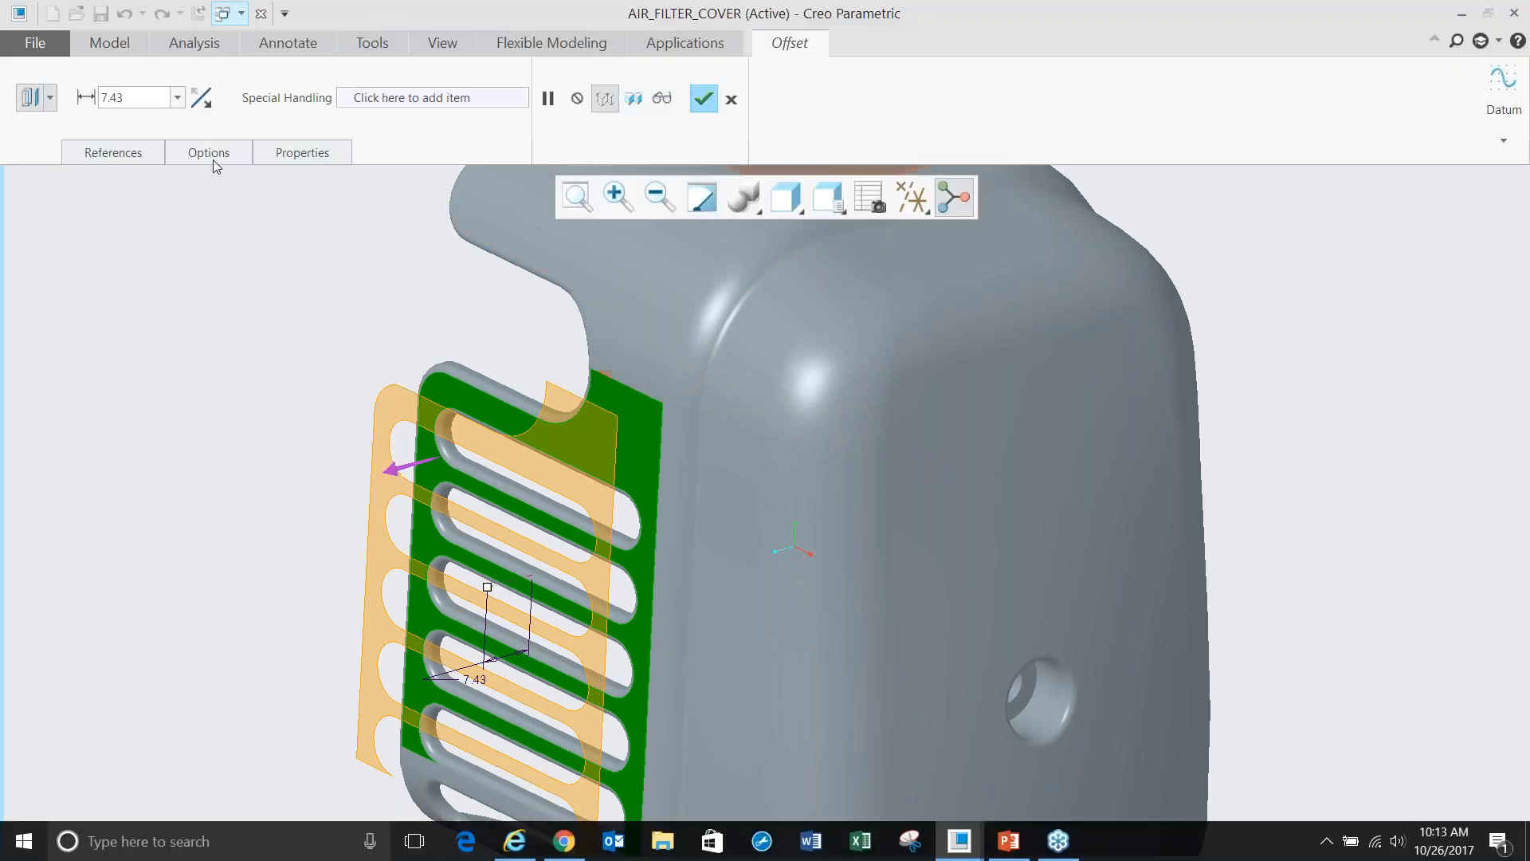
mouse_move(757, 2)
click(741, 103)
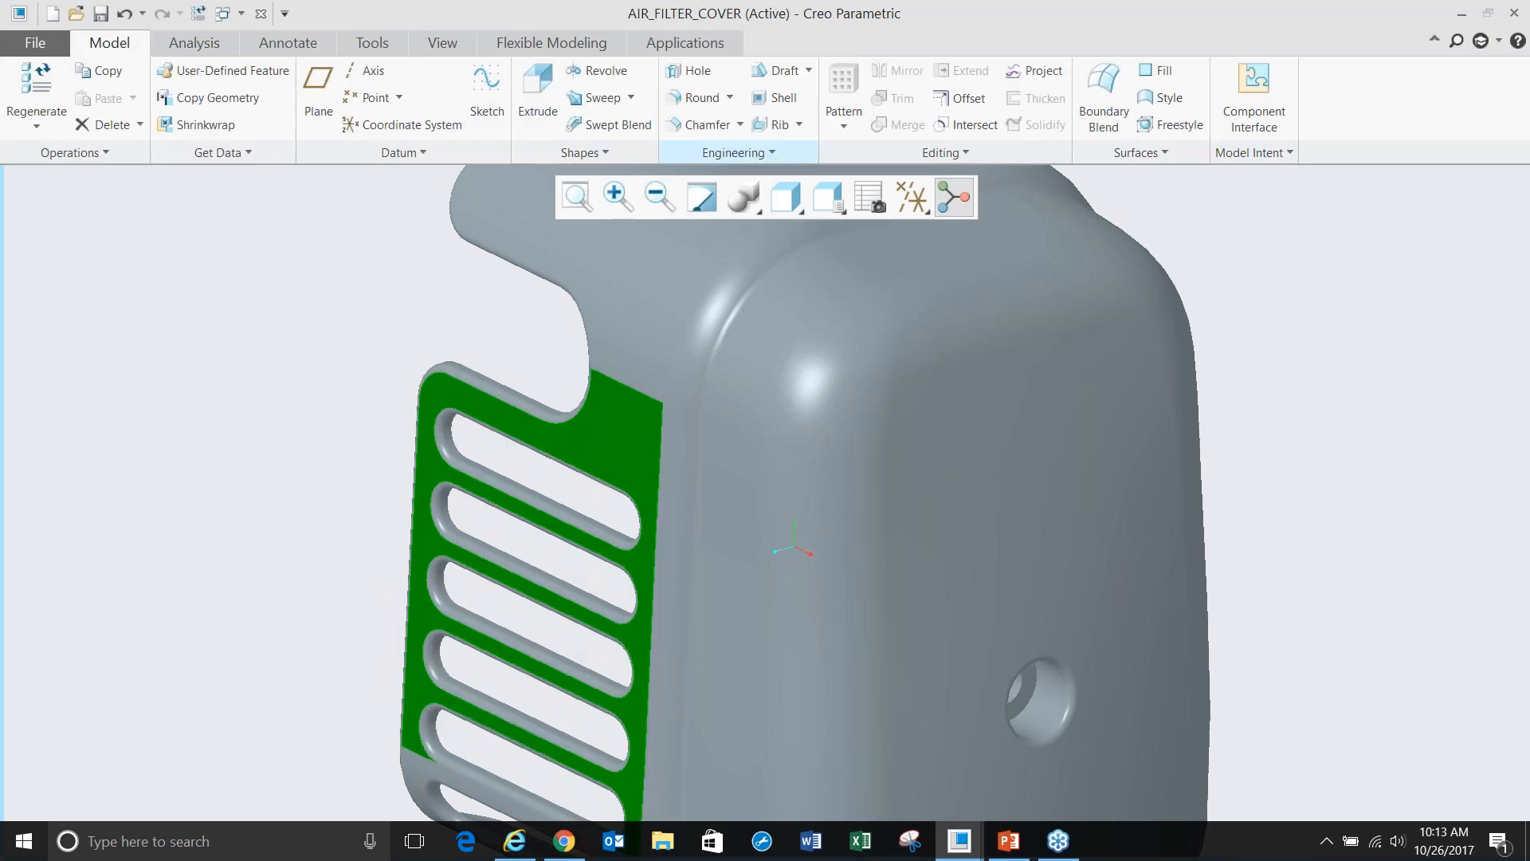
scroll(739, 398, up, 3)
click(1134, 563)
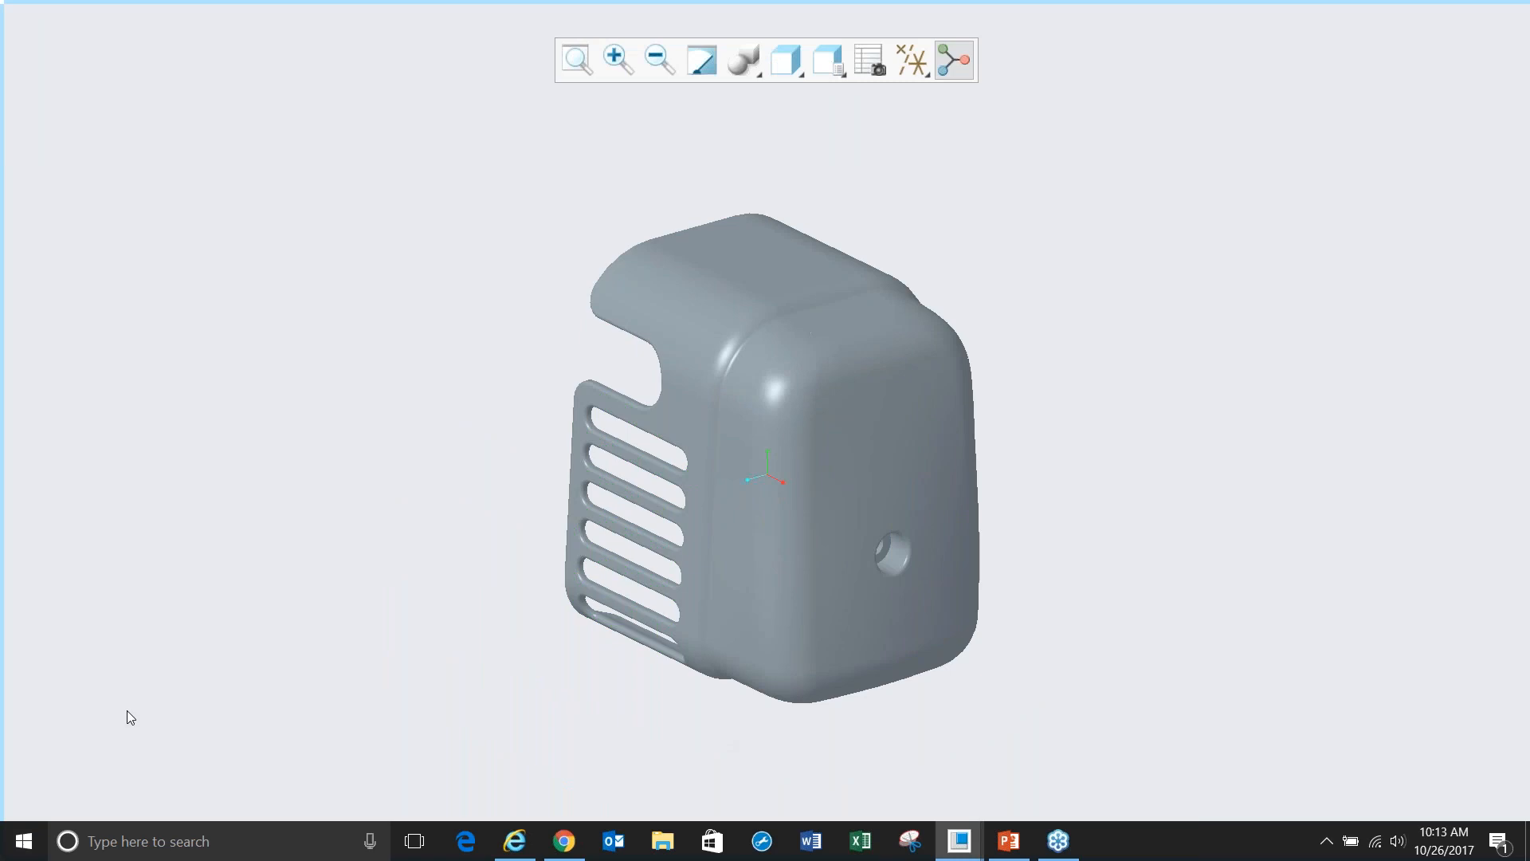
- Return to the drill assembly and open the keyboard shortcut settings for commands with assigned shortcuts
mouse_move(335, 7)
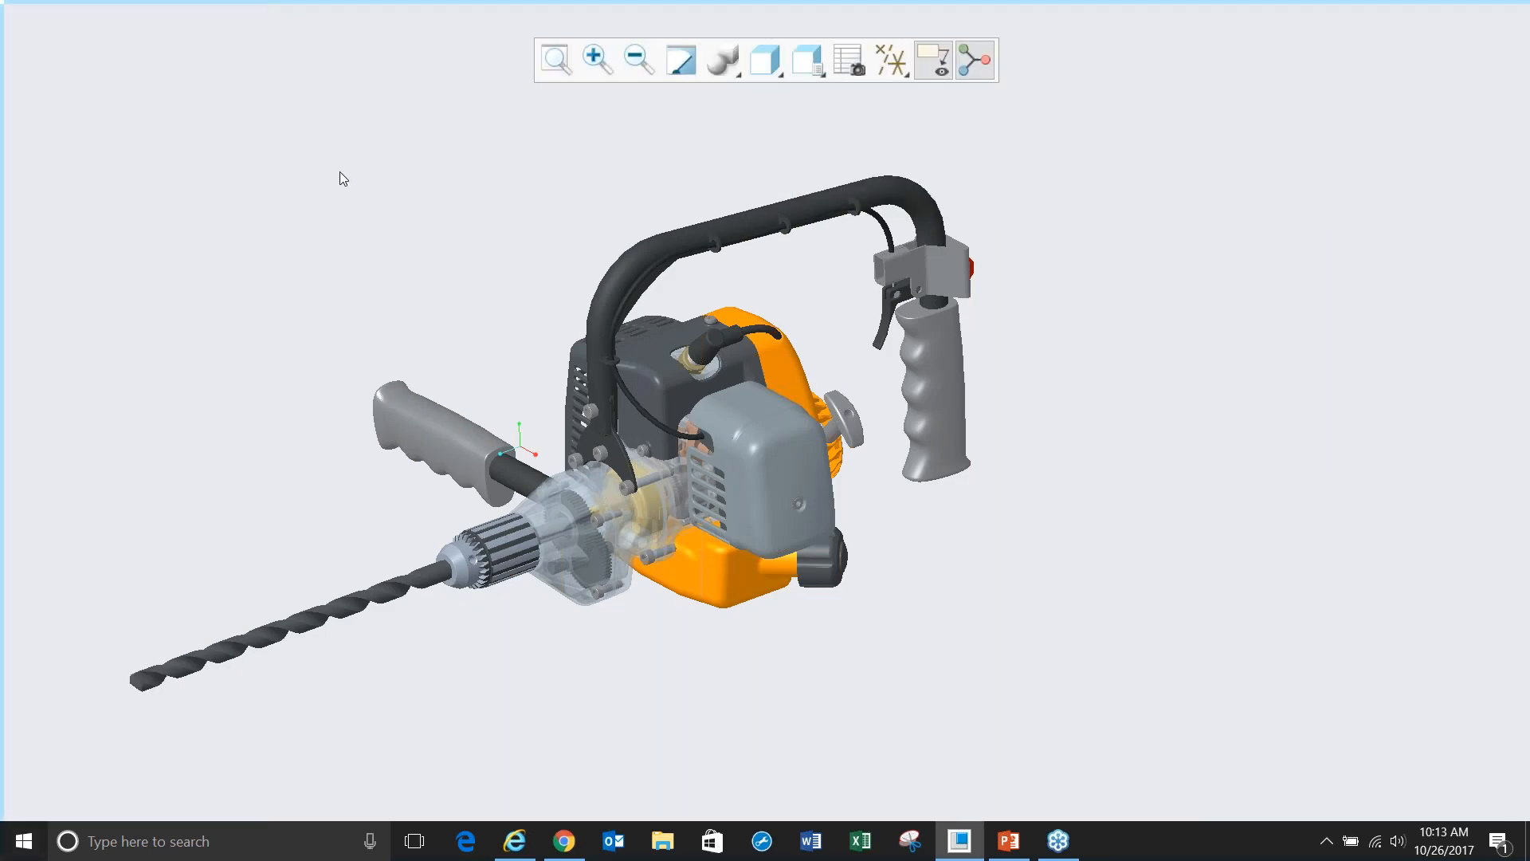
click(35, 42)
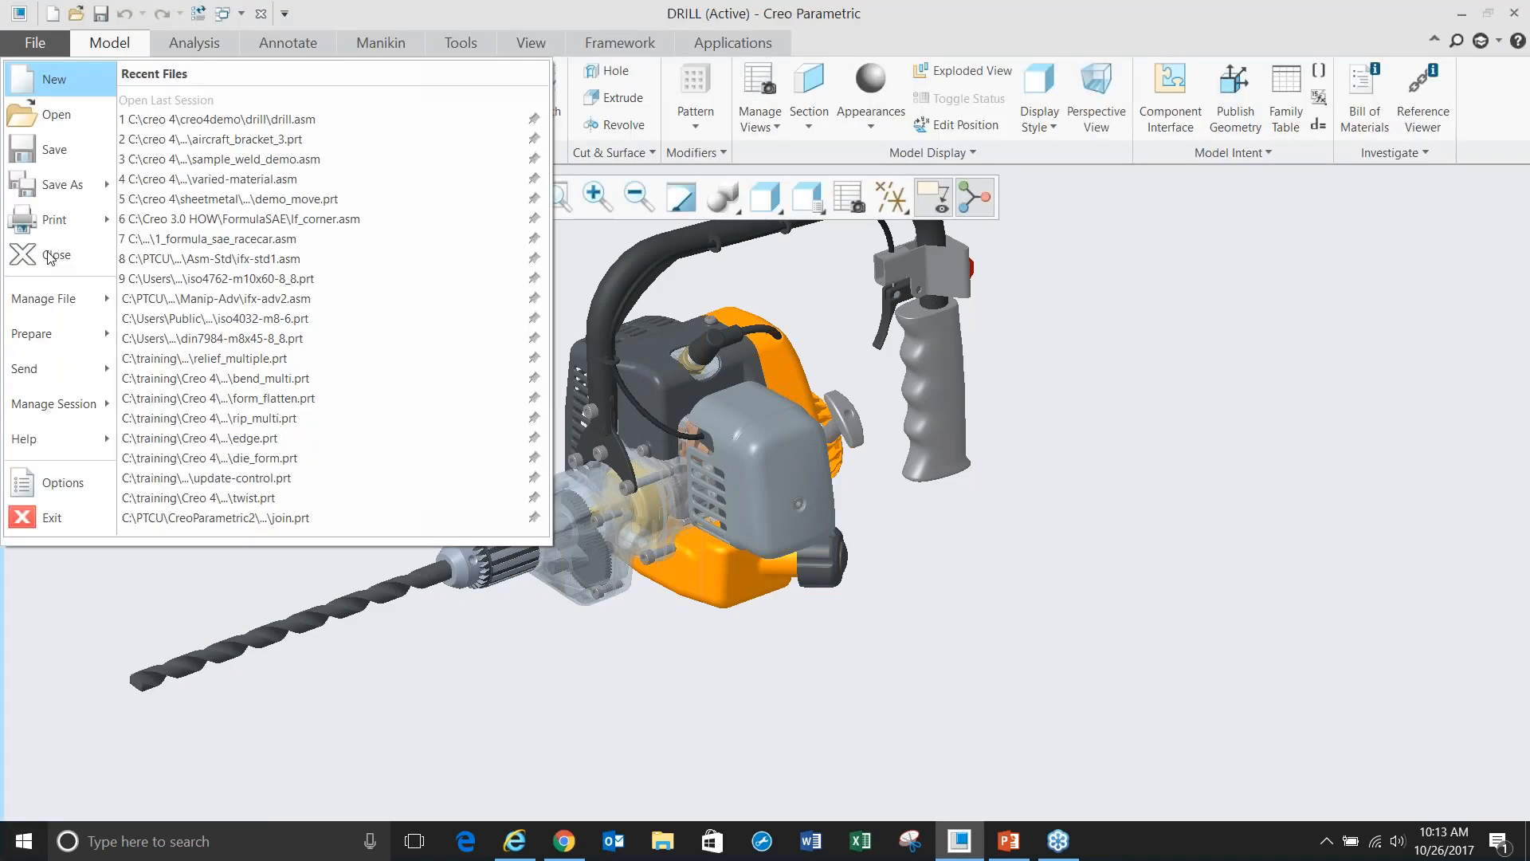
click(51, 483)
click(397, 474)
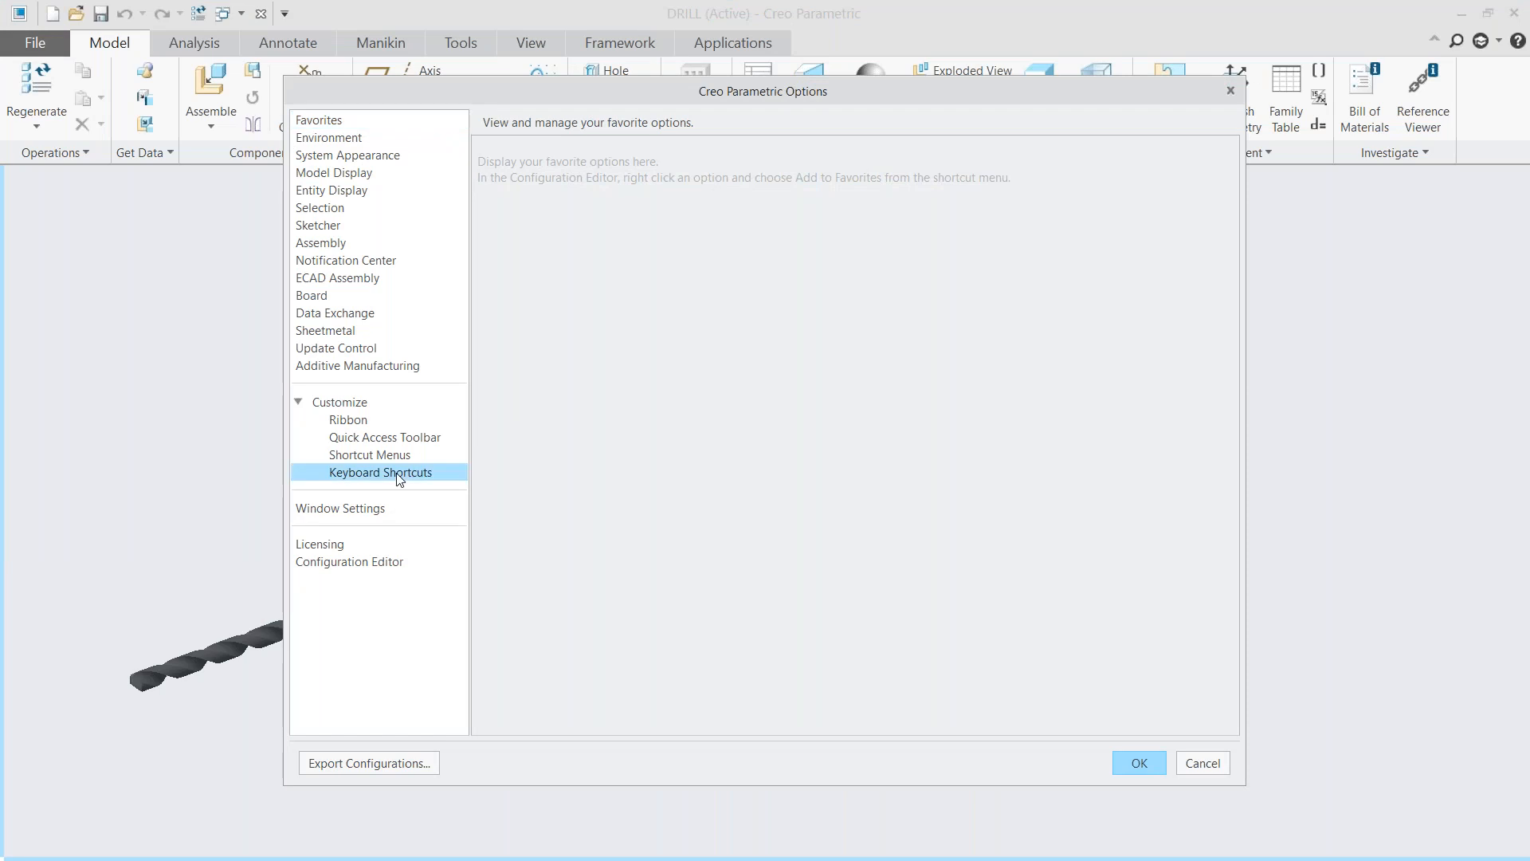
click(1045, 239)
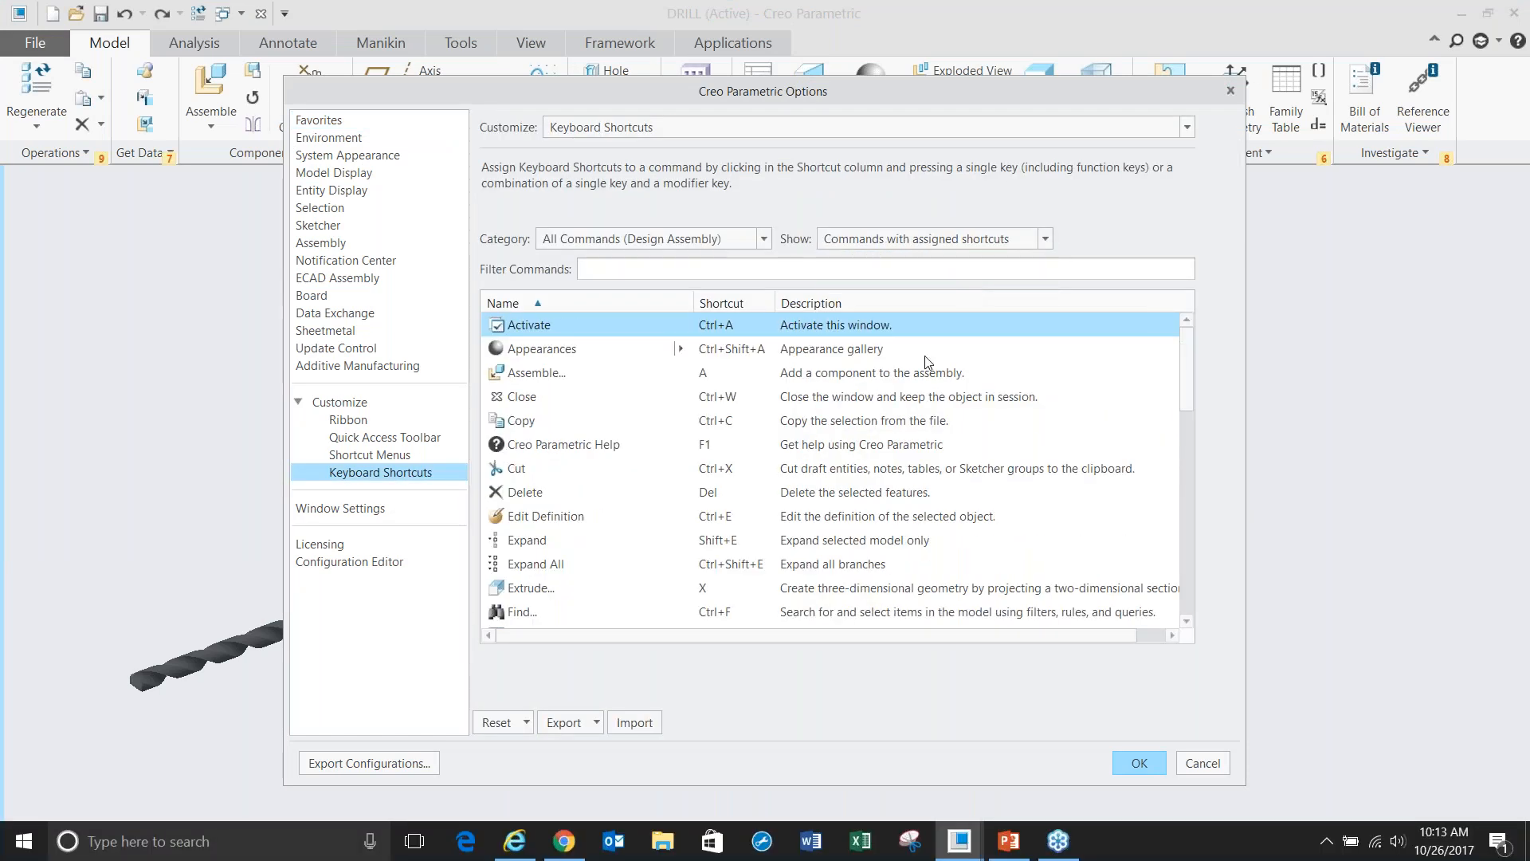
- Examine the full list of assigned keyboard shortcuts, widening the Shortcut column
scroll(741, 470, down, 10)
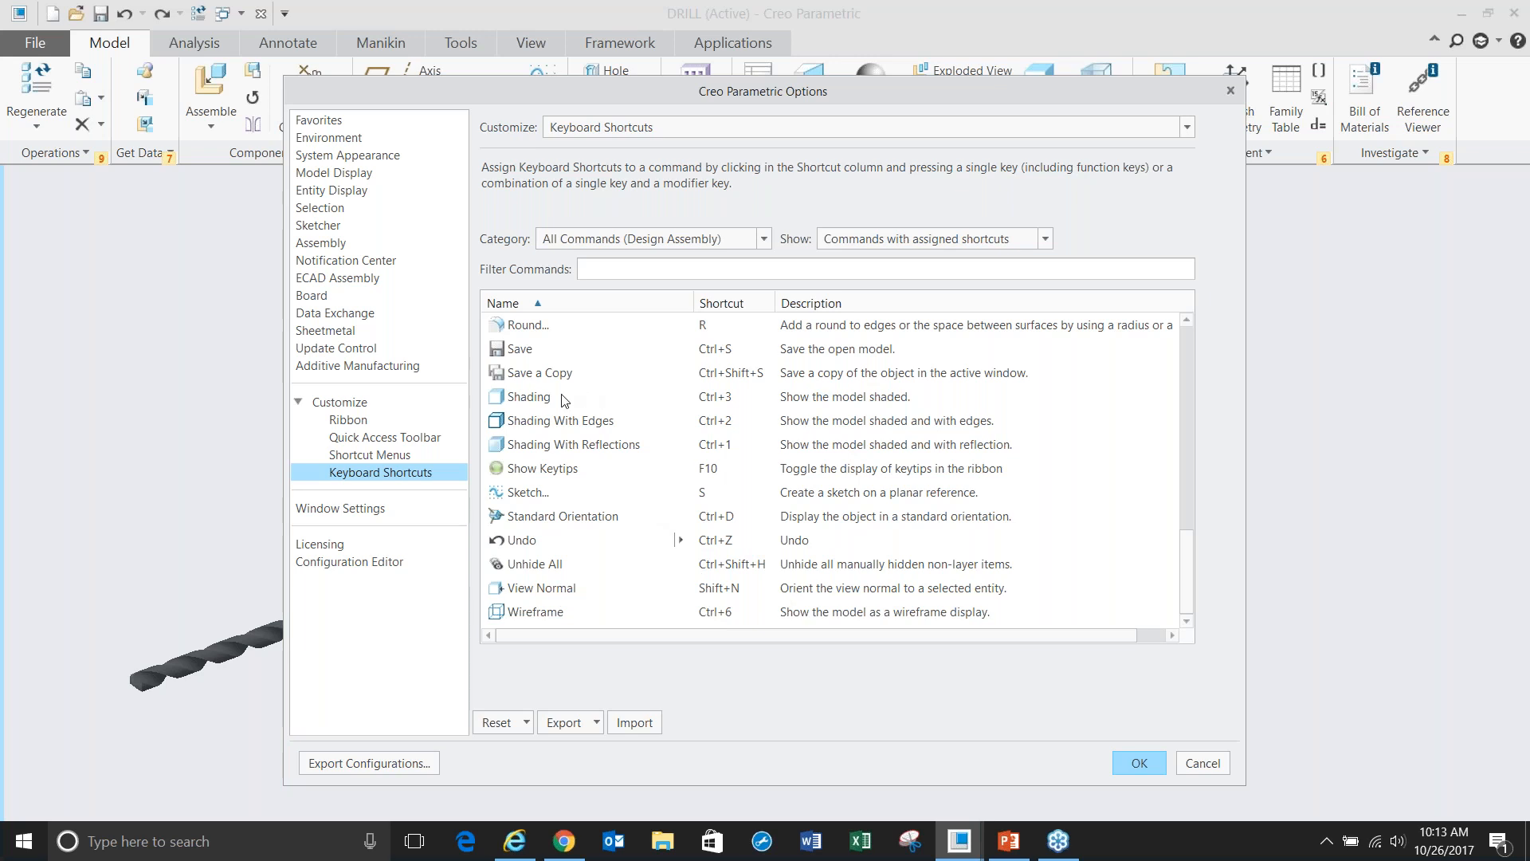
scroll(734, 386, up, 12)
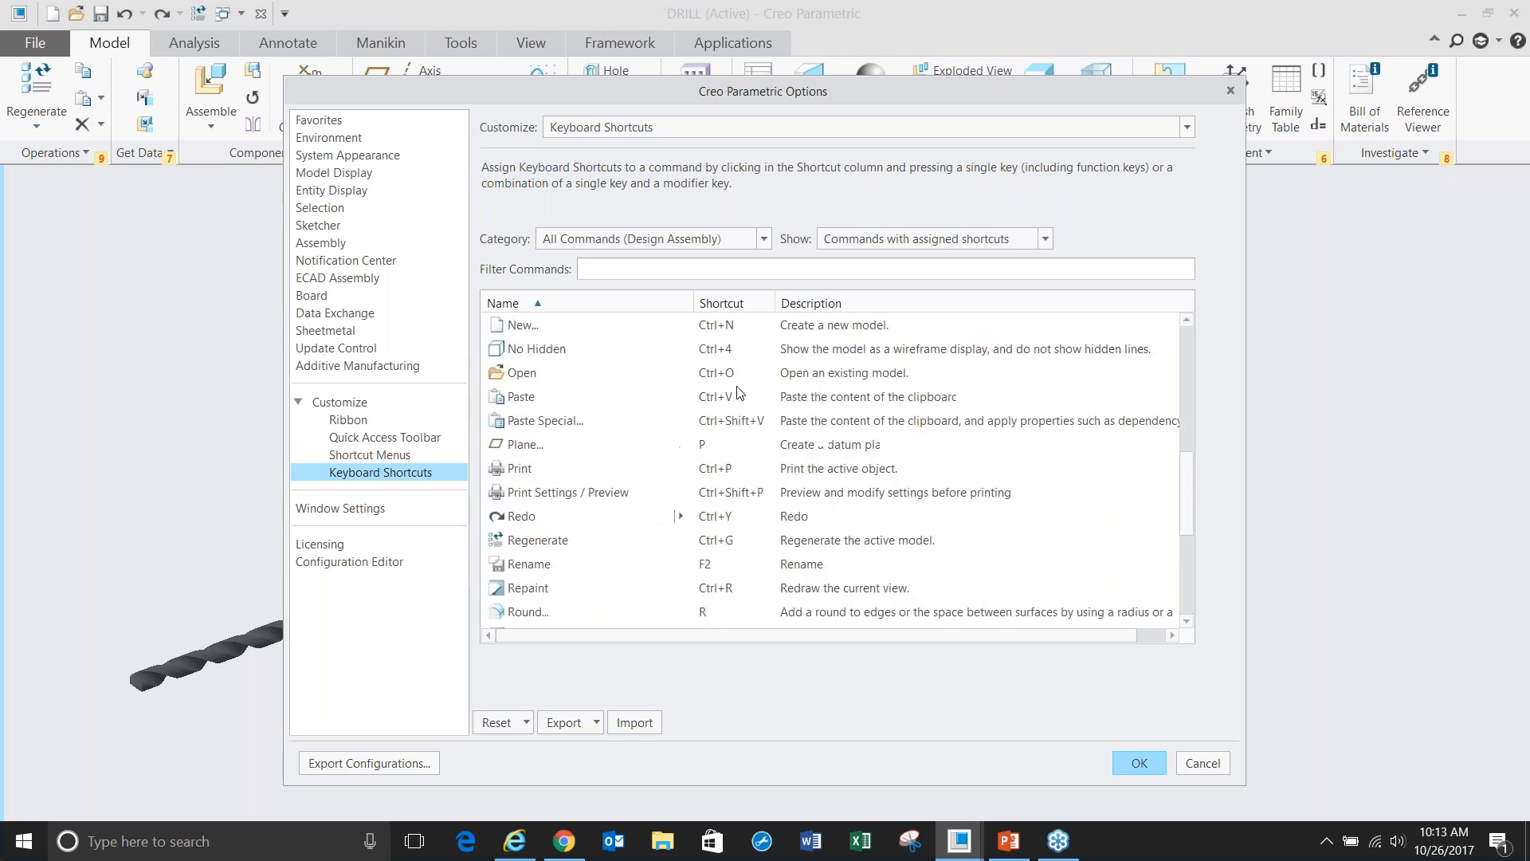
scroll(737, 391, up, 1)
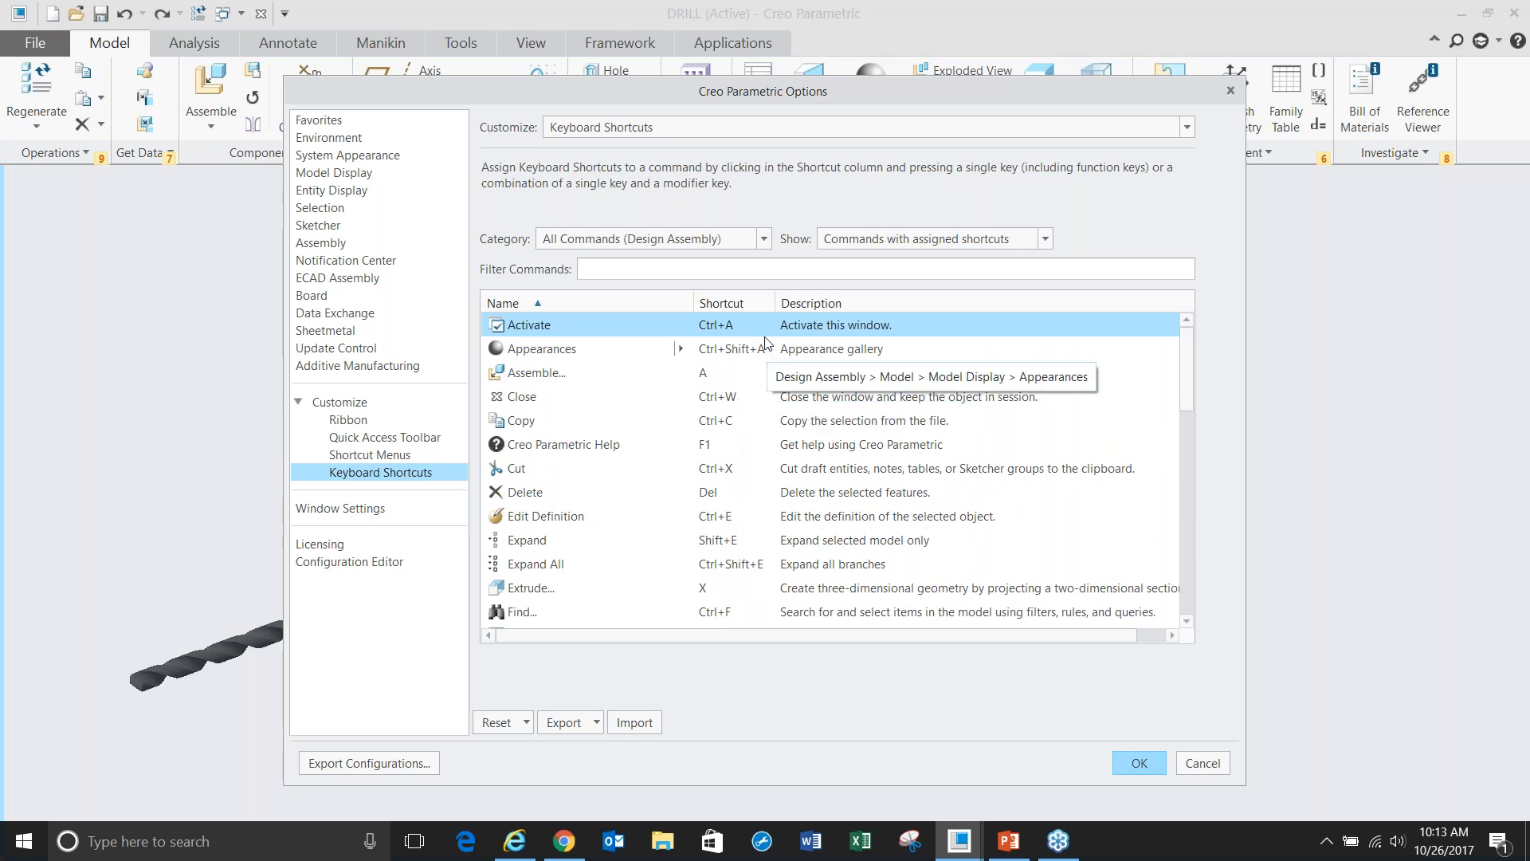
drag(773, 303, 822, 303)
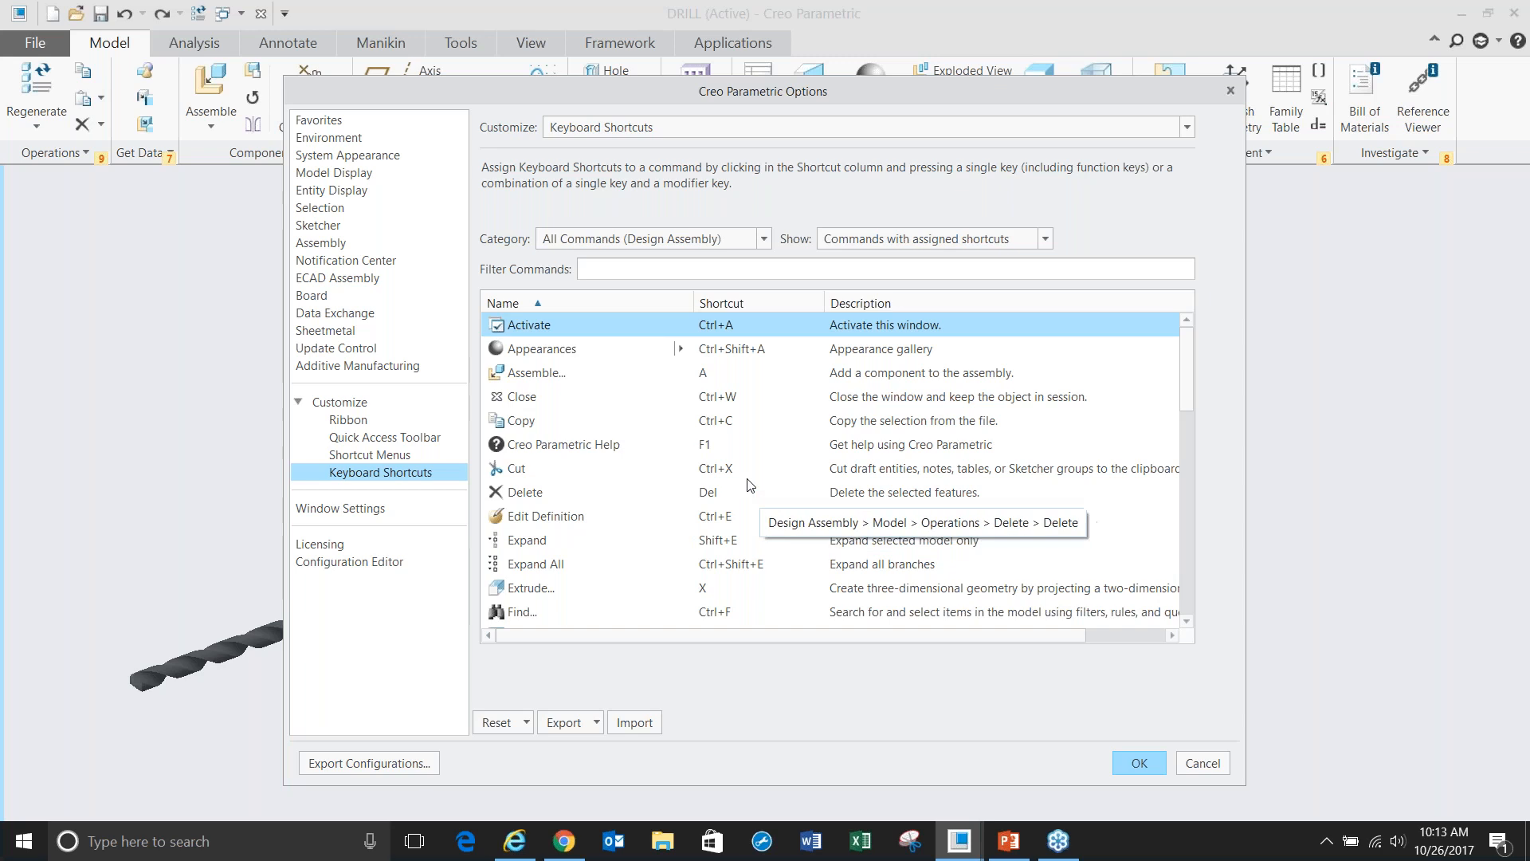
scroll(732, 567, down, 3)
scroll(732, 568, down, 4)
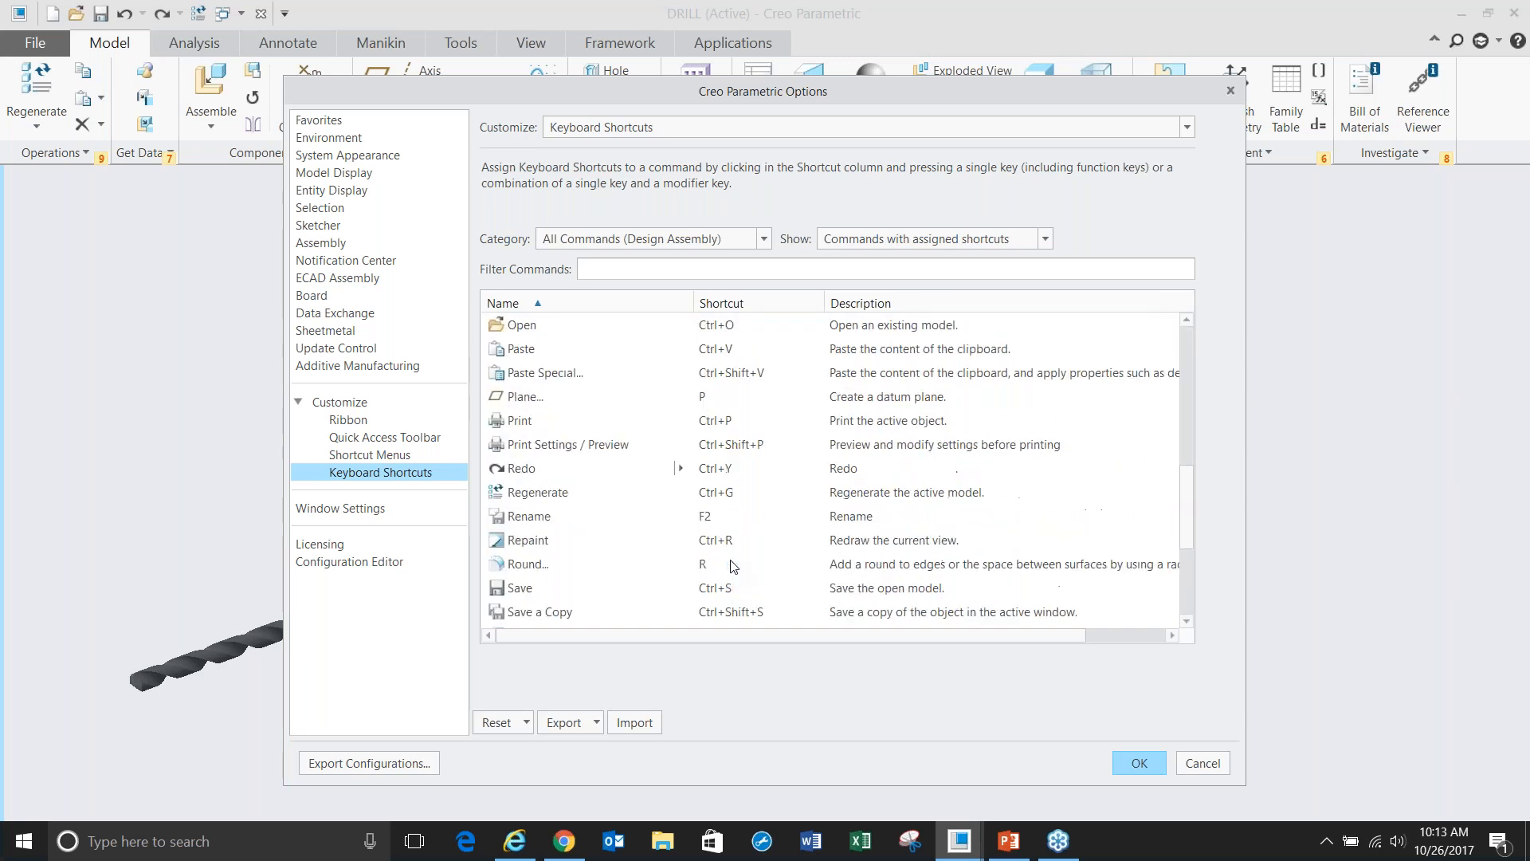
key(Home)
- Show only the commands without assigned shortcuts and look through the list
click(1045, 240)
click(947, 295)
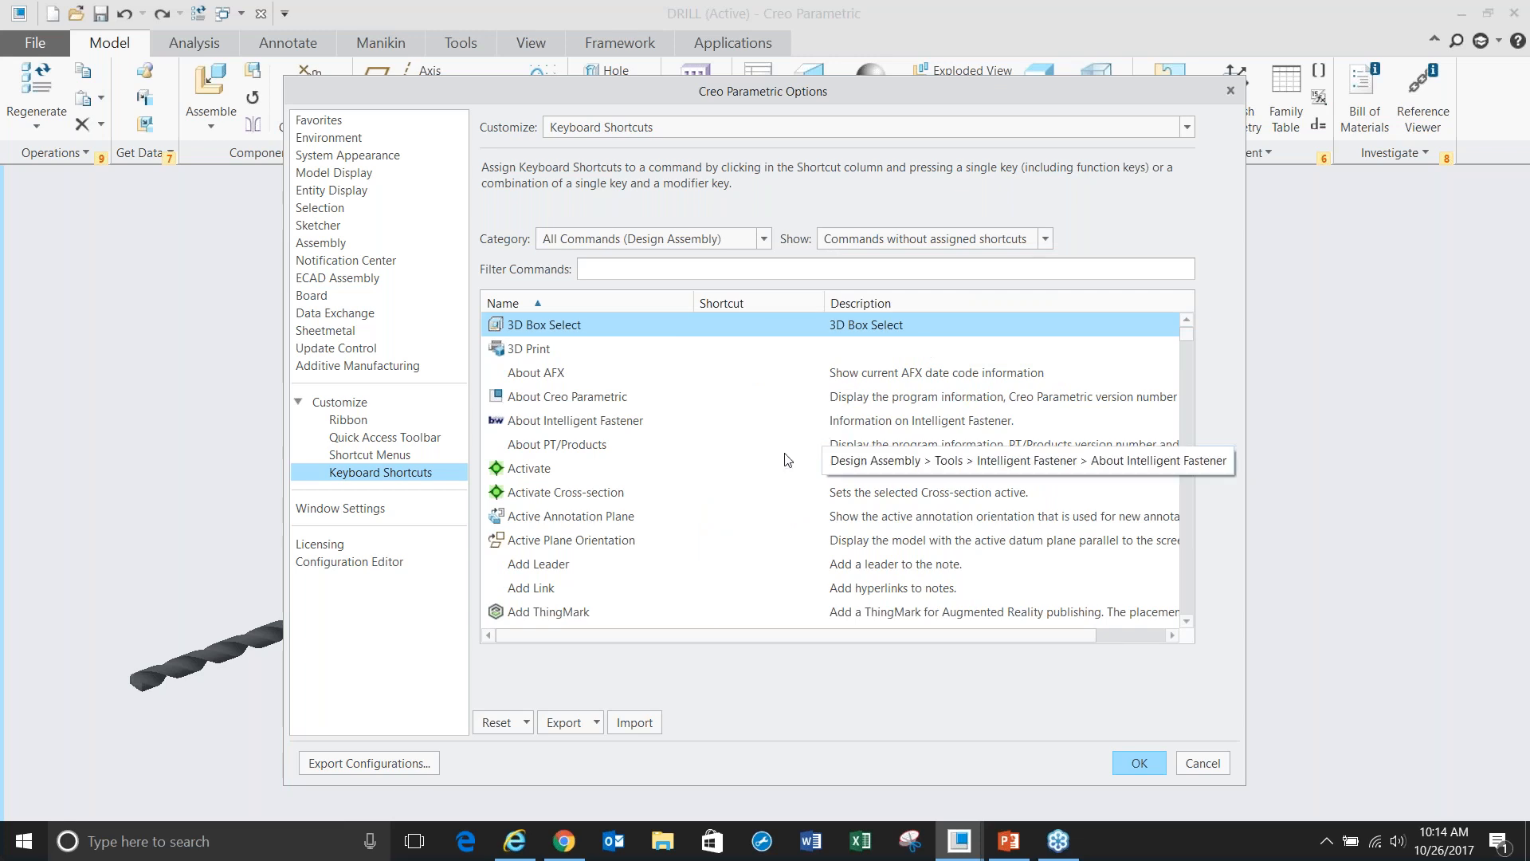
scroll(728, 476, down, 2)
scroll(728, 476, down, 10)
scroll(741, 454, up, 14)
scroll(737, 538, down, 9)
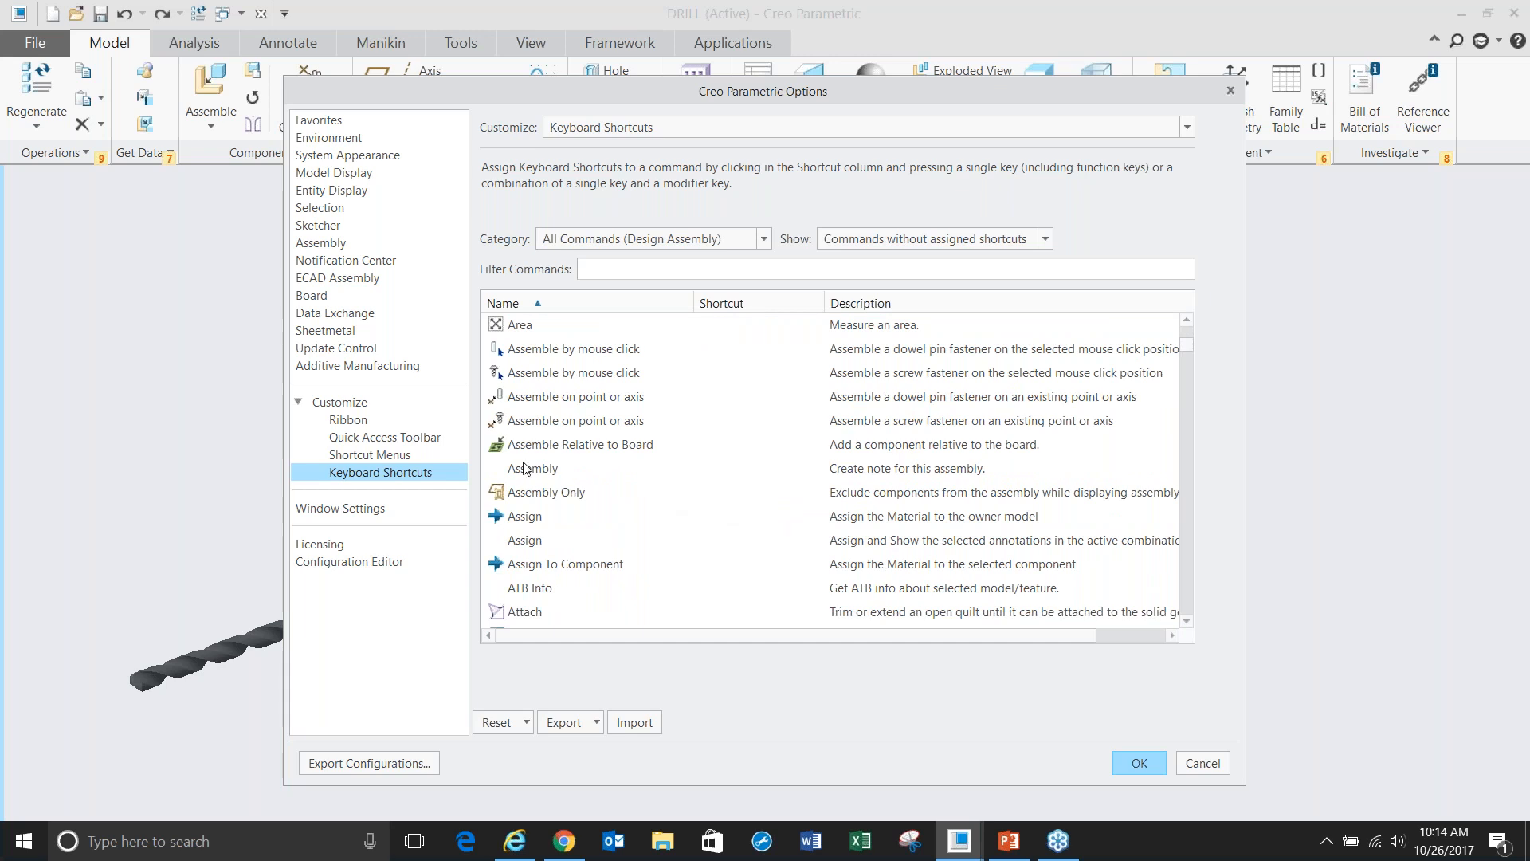
- Open the shortcut entry of the Assembly note command, look through the remaining commands and cancel the options
click(800, 467)
click(797, 467)
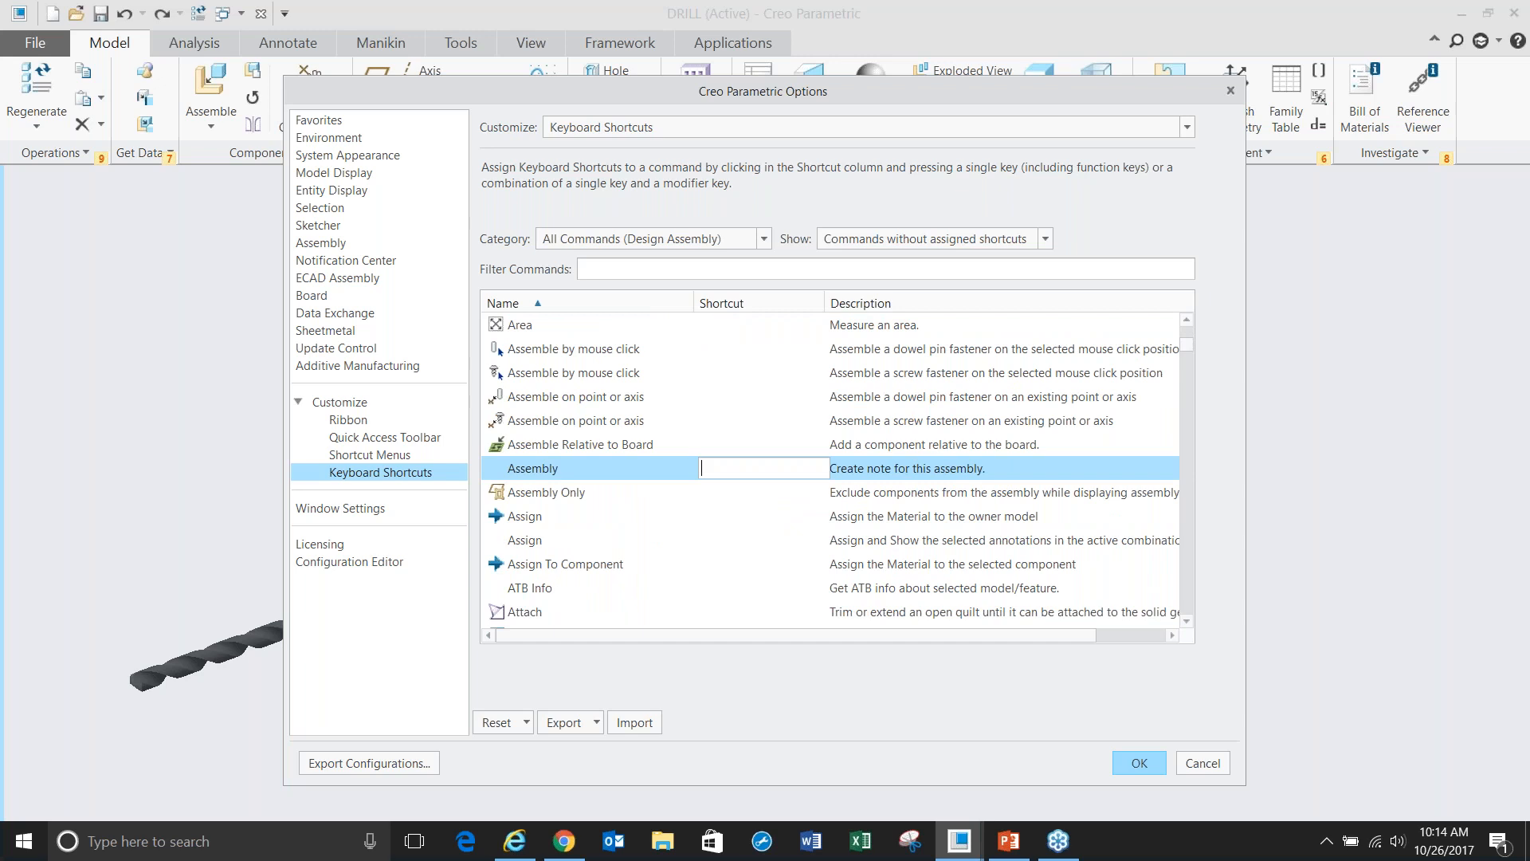
scroll(760, 548, down, 15)
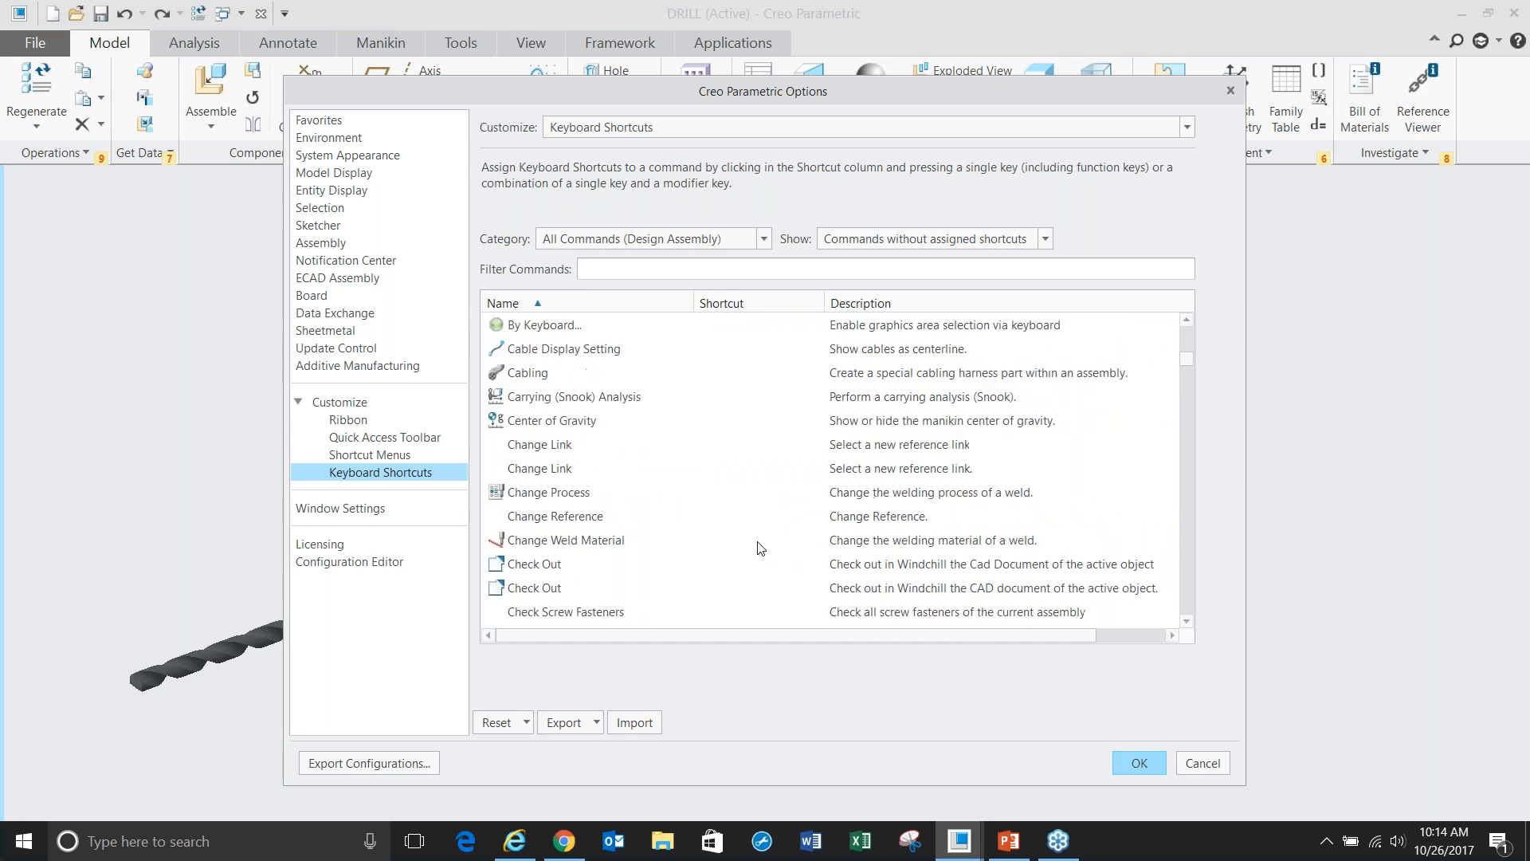
scroll(760, 548, down, 20)
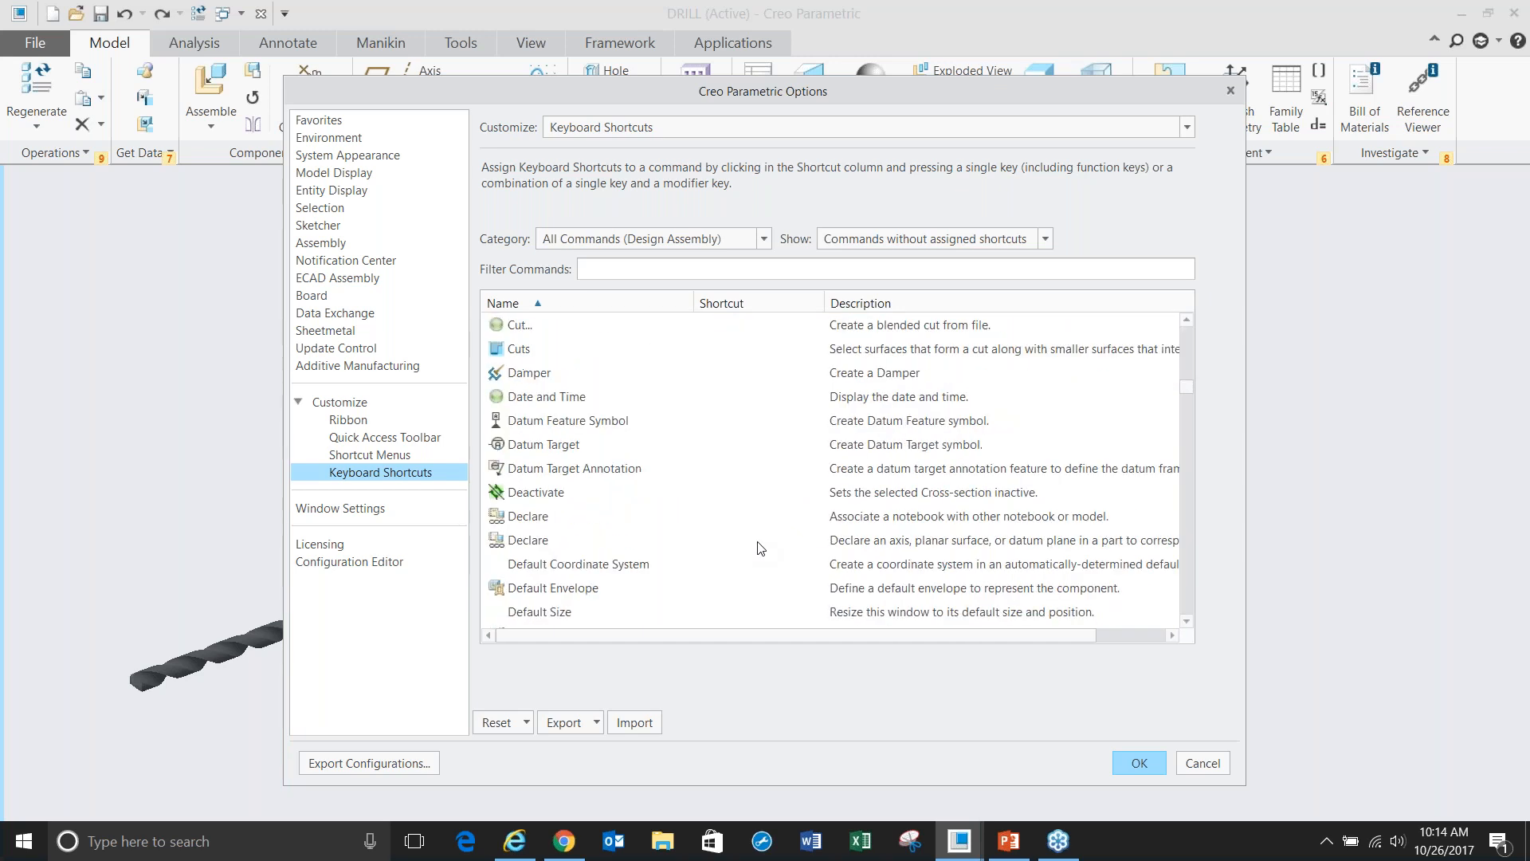
click(1196, 765)
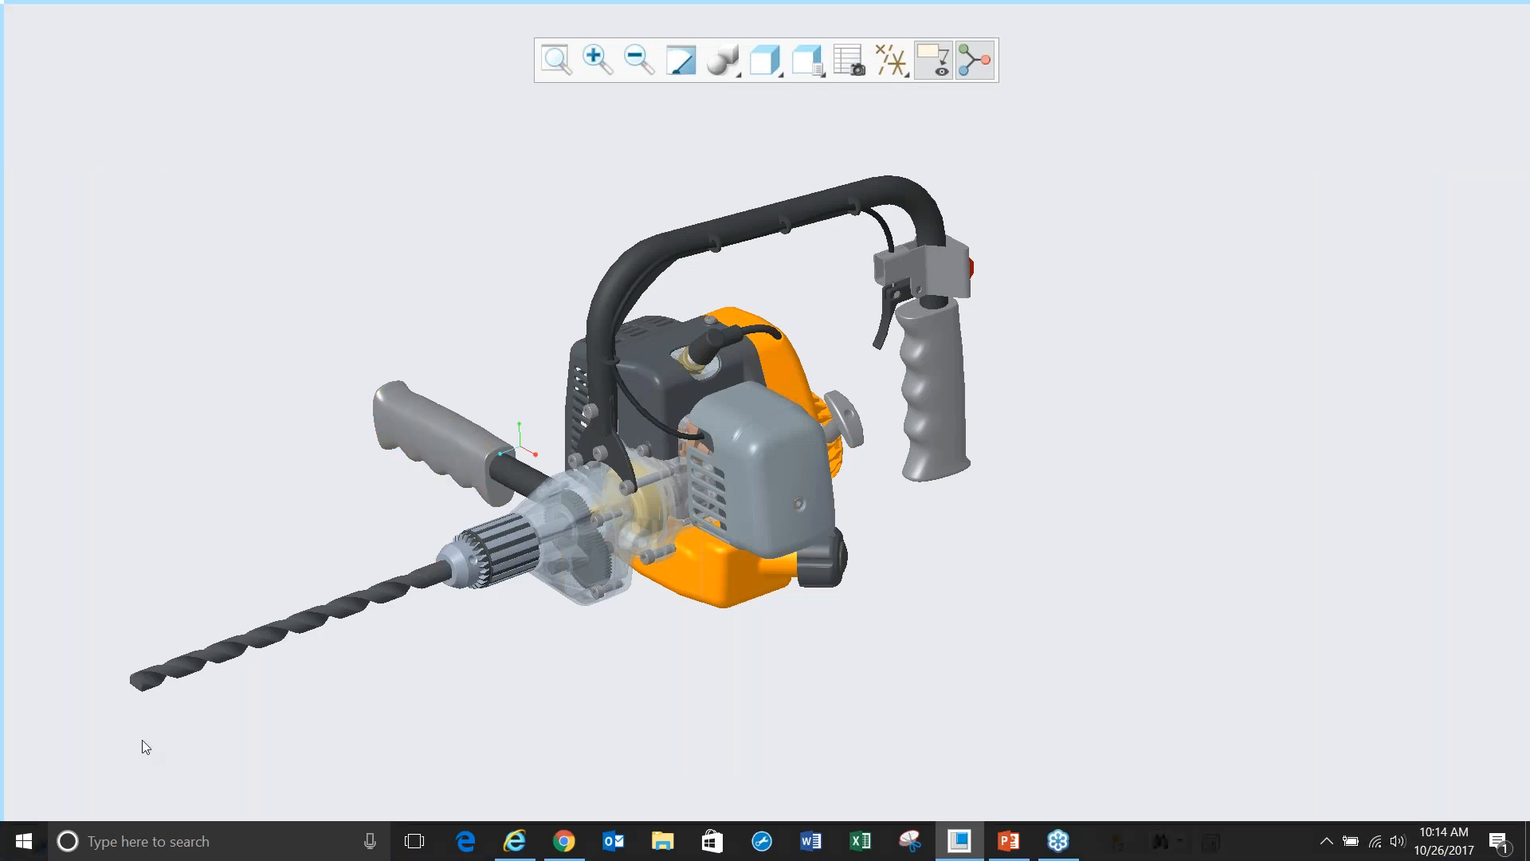
- Leave full screen mode to close the drill assembly, and browse to the Appearance_States folder inside interface
key(F11)
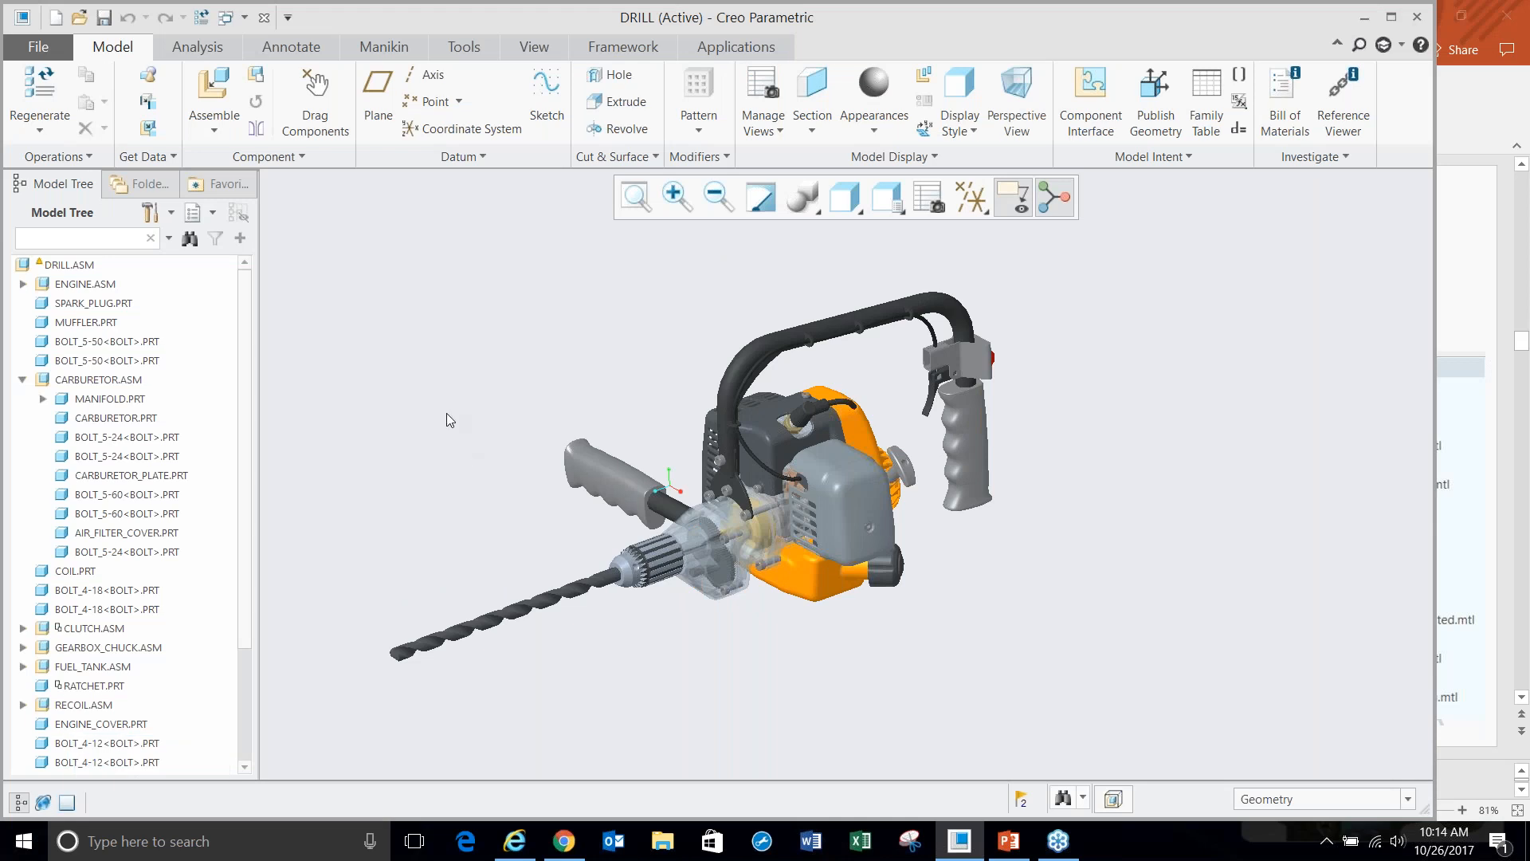
click(265, 19)
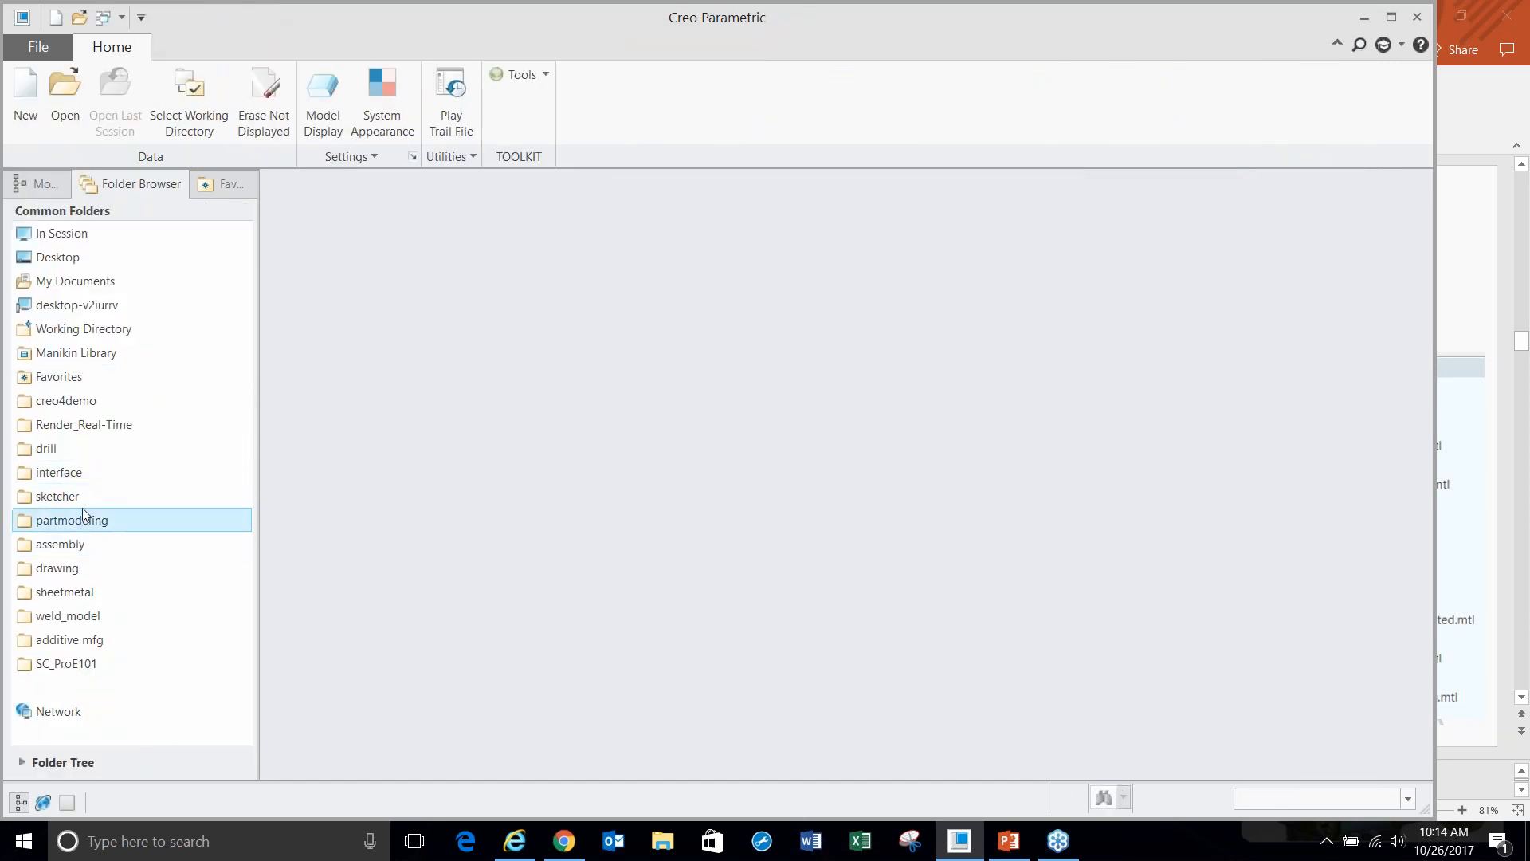
click(80, 473)
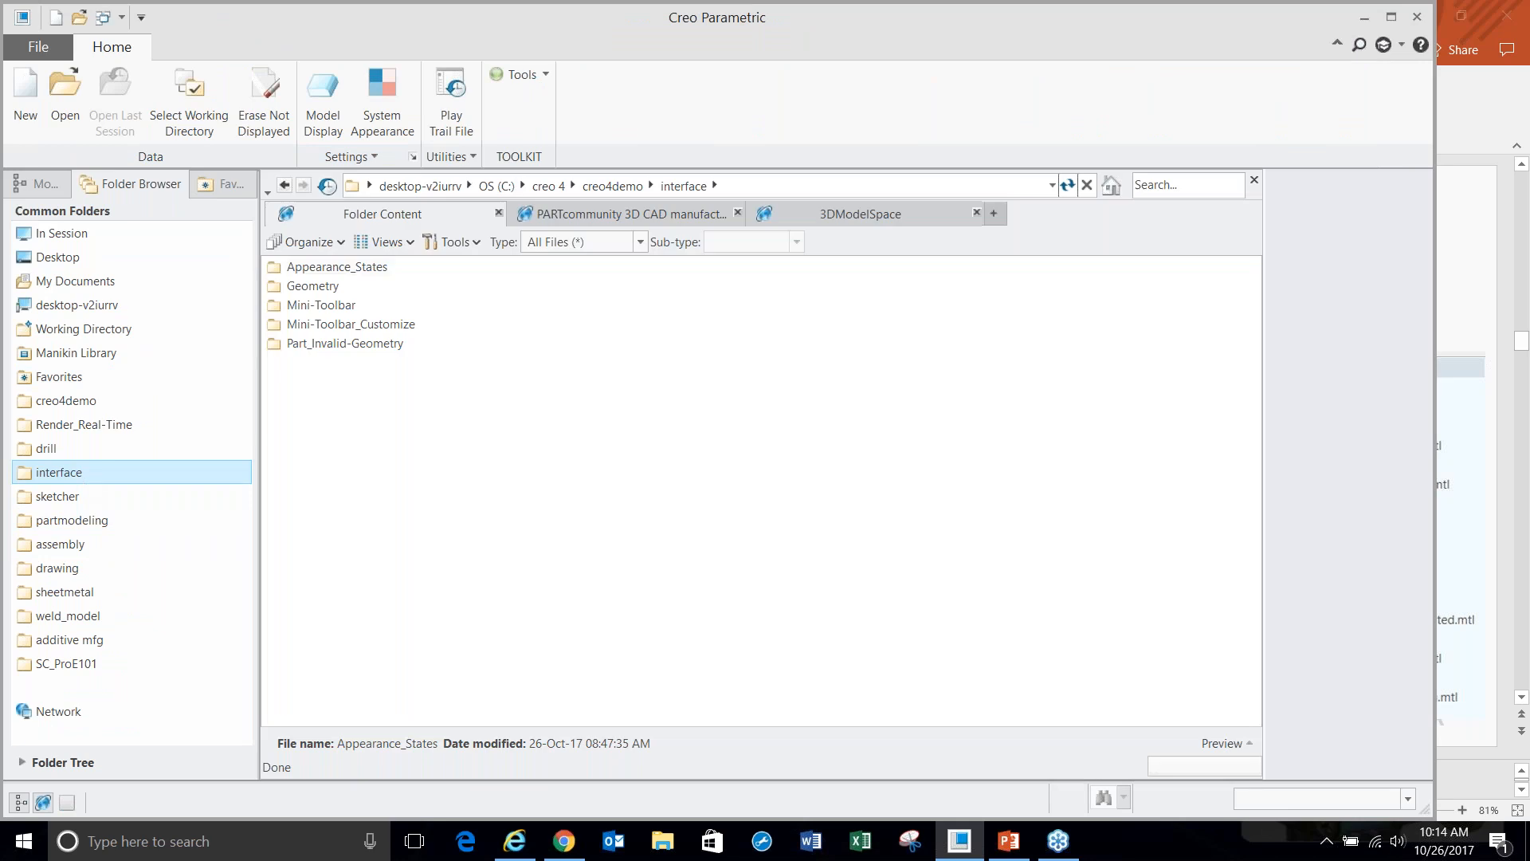
double_click(322, 268)
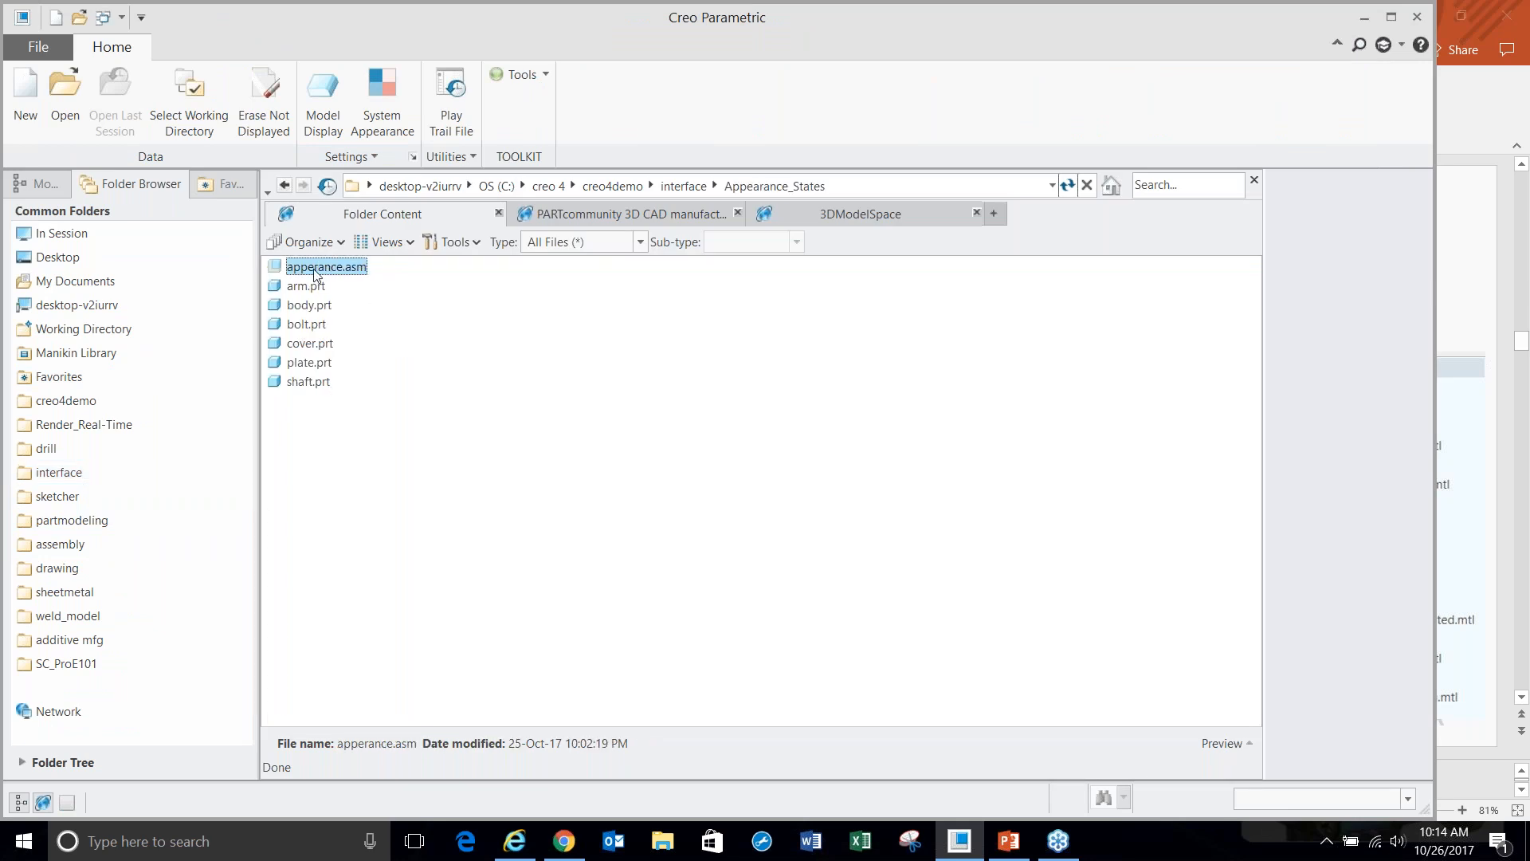
- Open apperance.asm and open its body component as a separate part
double_click(314, 270)
click(923, 462)
click(941, 391)
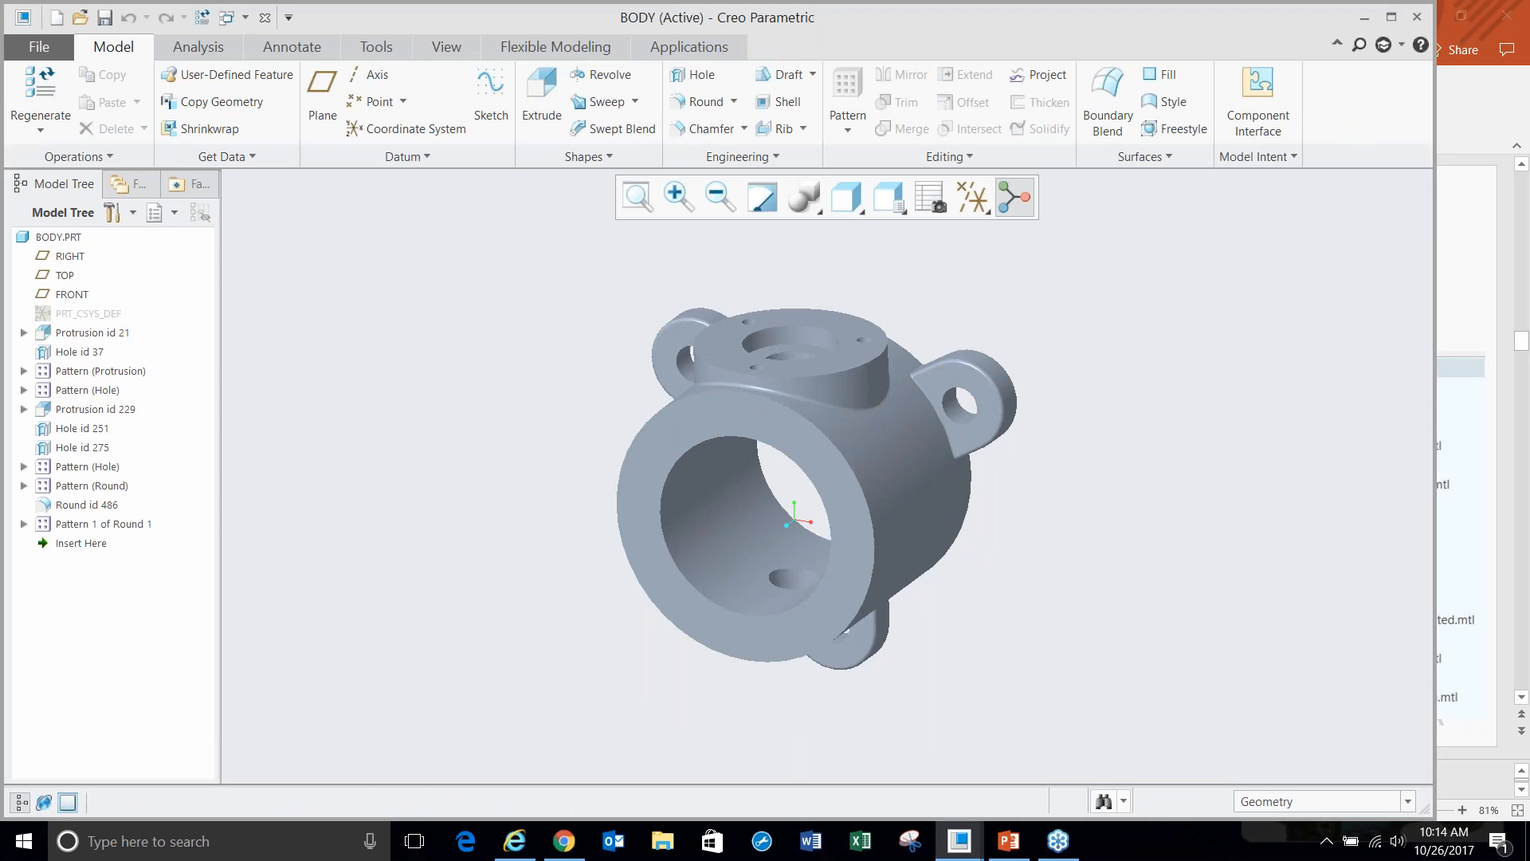
- Show the body part in full screen mode and open the View Manager
click(67, 802)
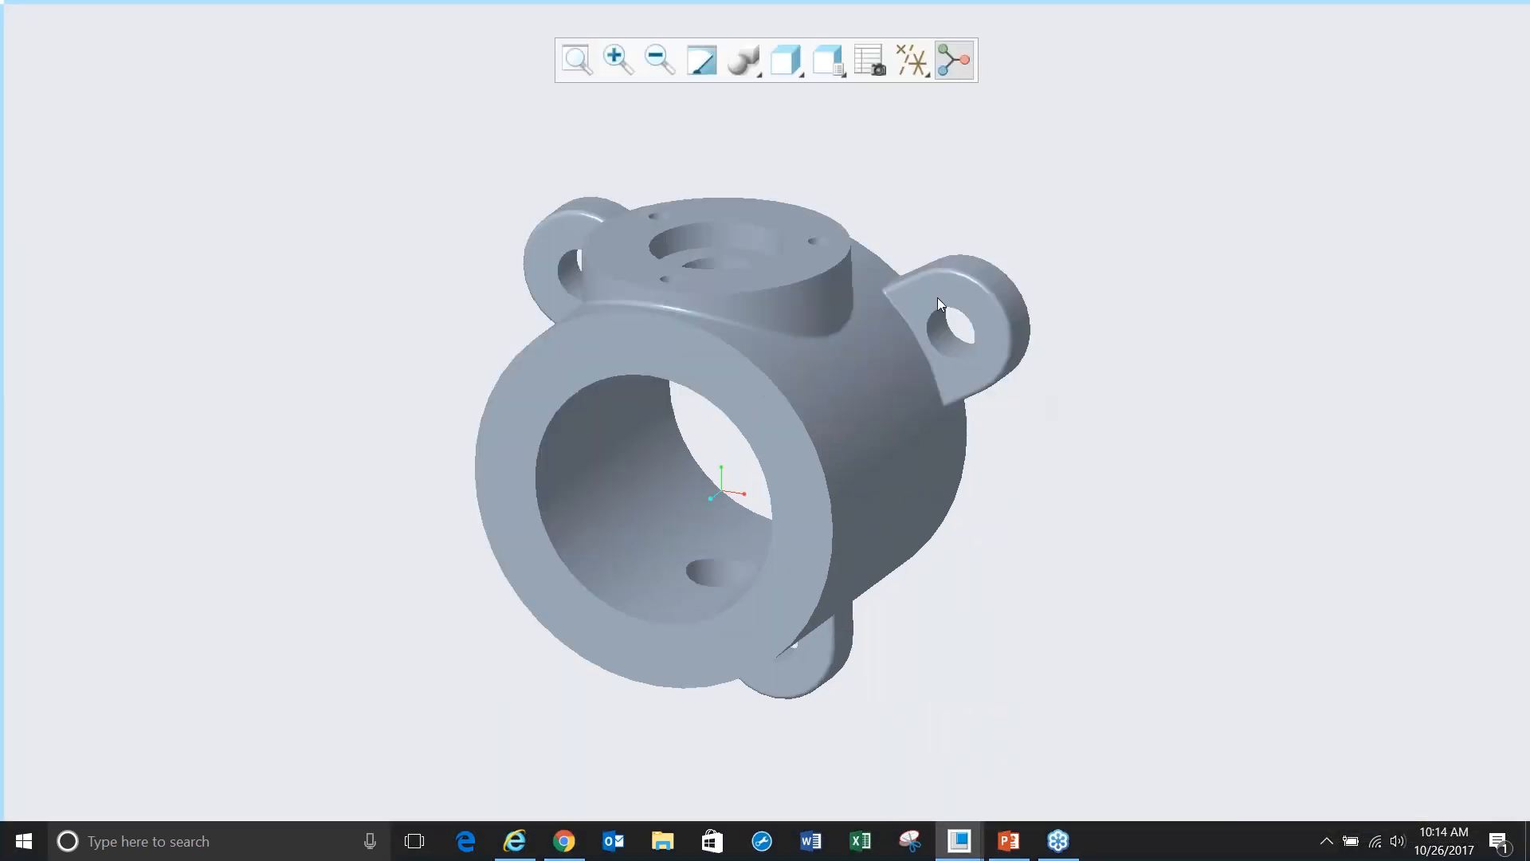
click(791, 60)
click(578, 130)
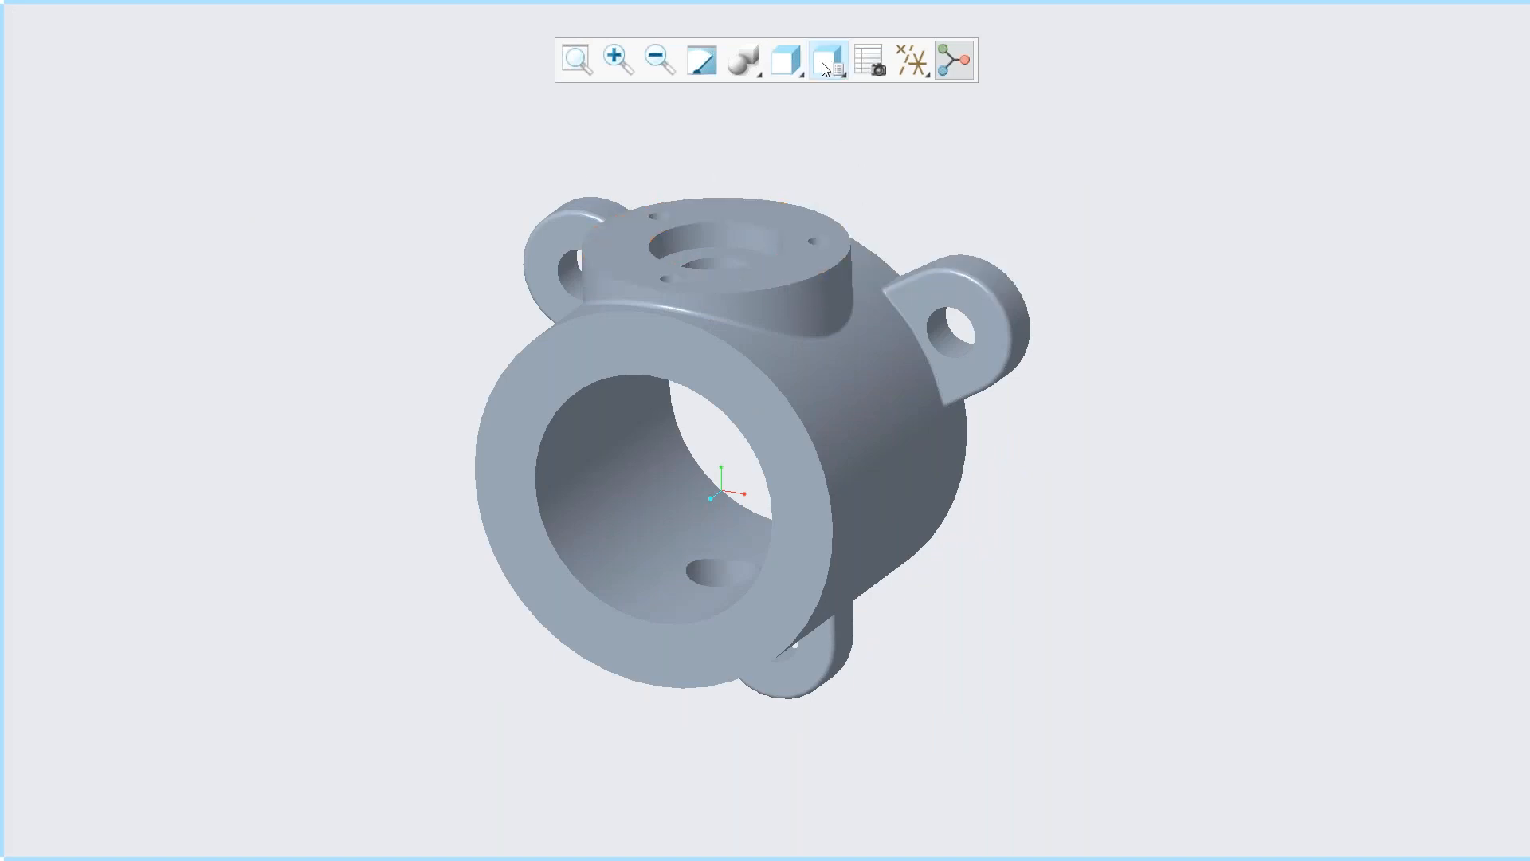
click(870, 60)
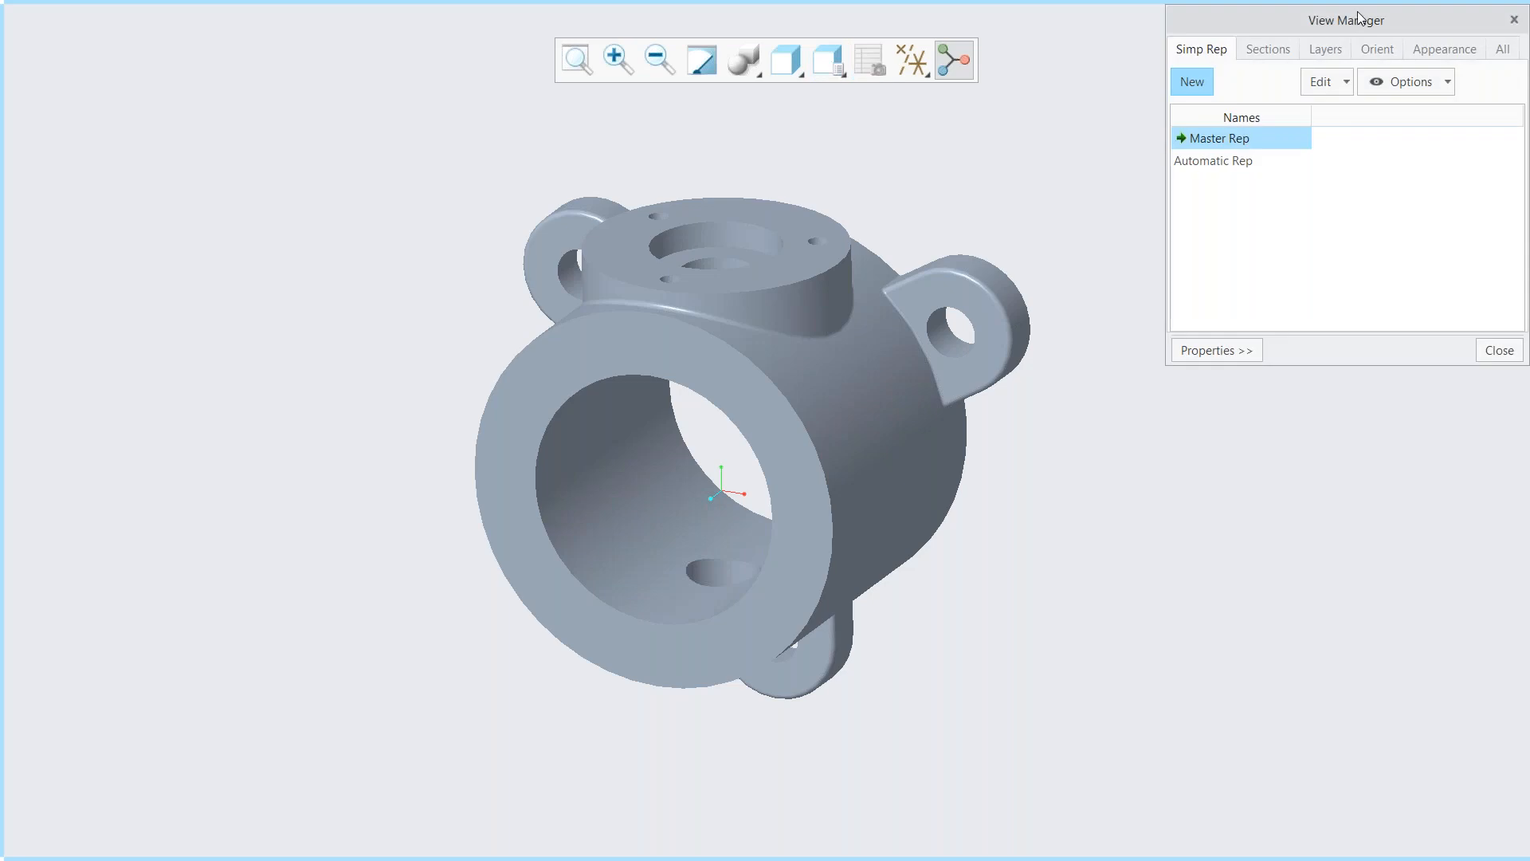
- Create a new appearance state named demo for the body part
drag(1357, 12, 1260, 44)
click(1361, 84)
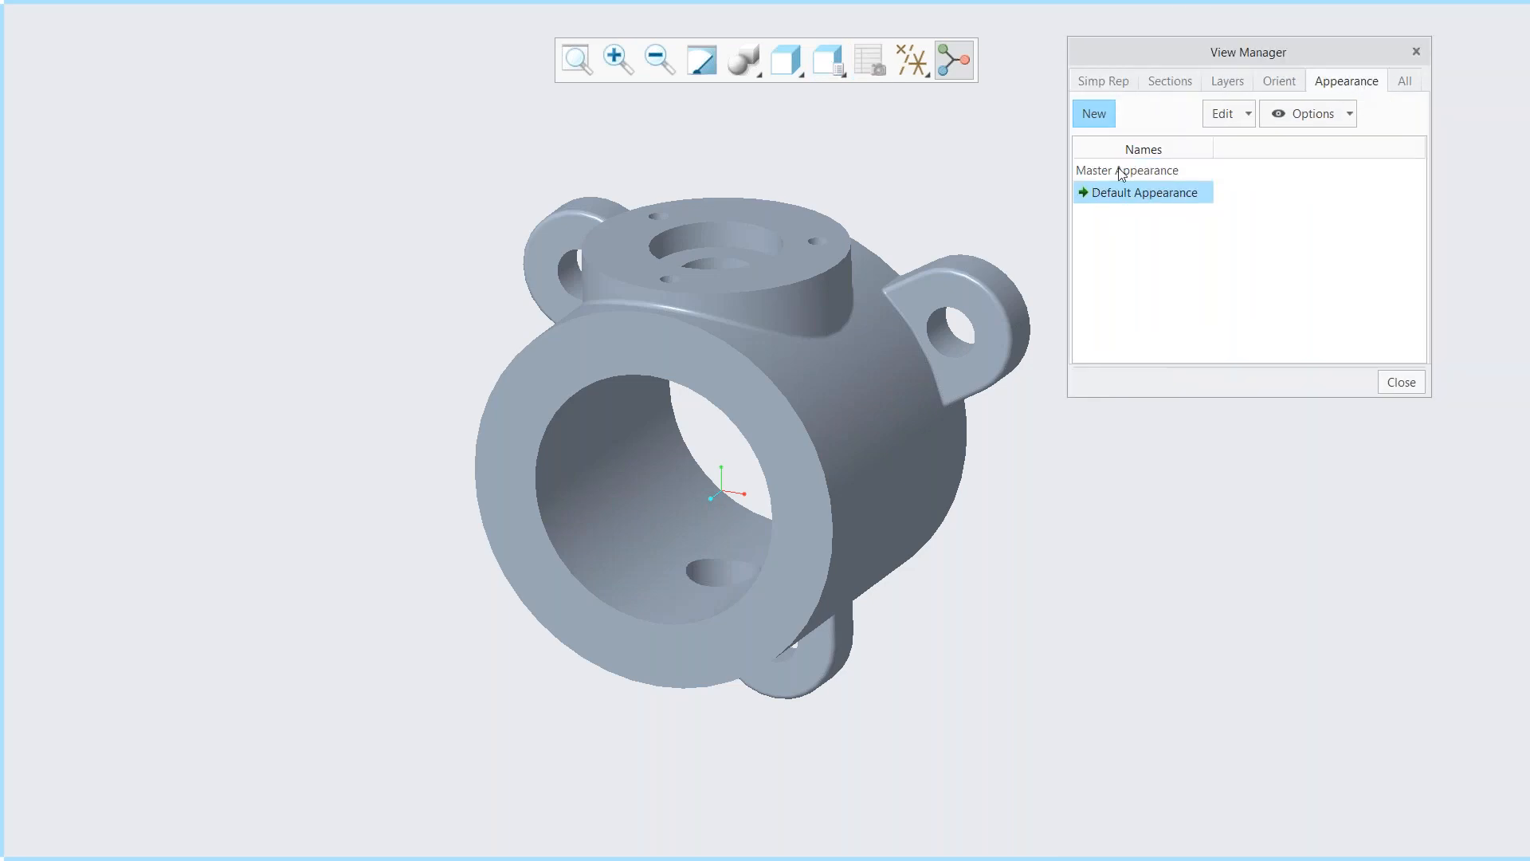
click(1090, 114)
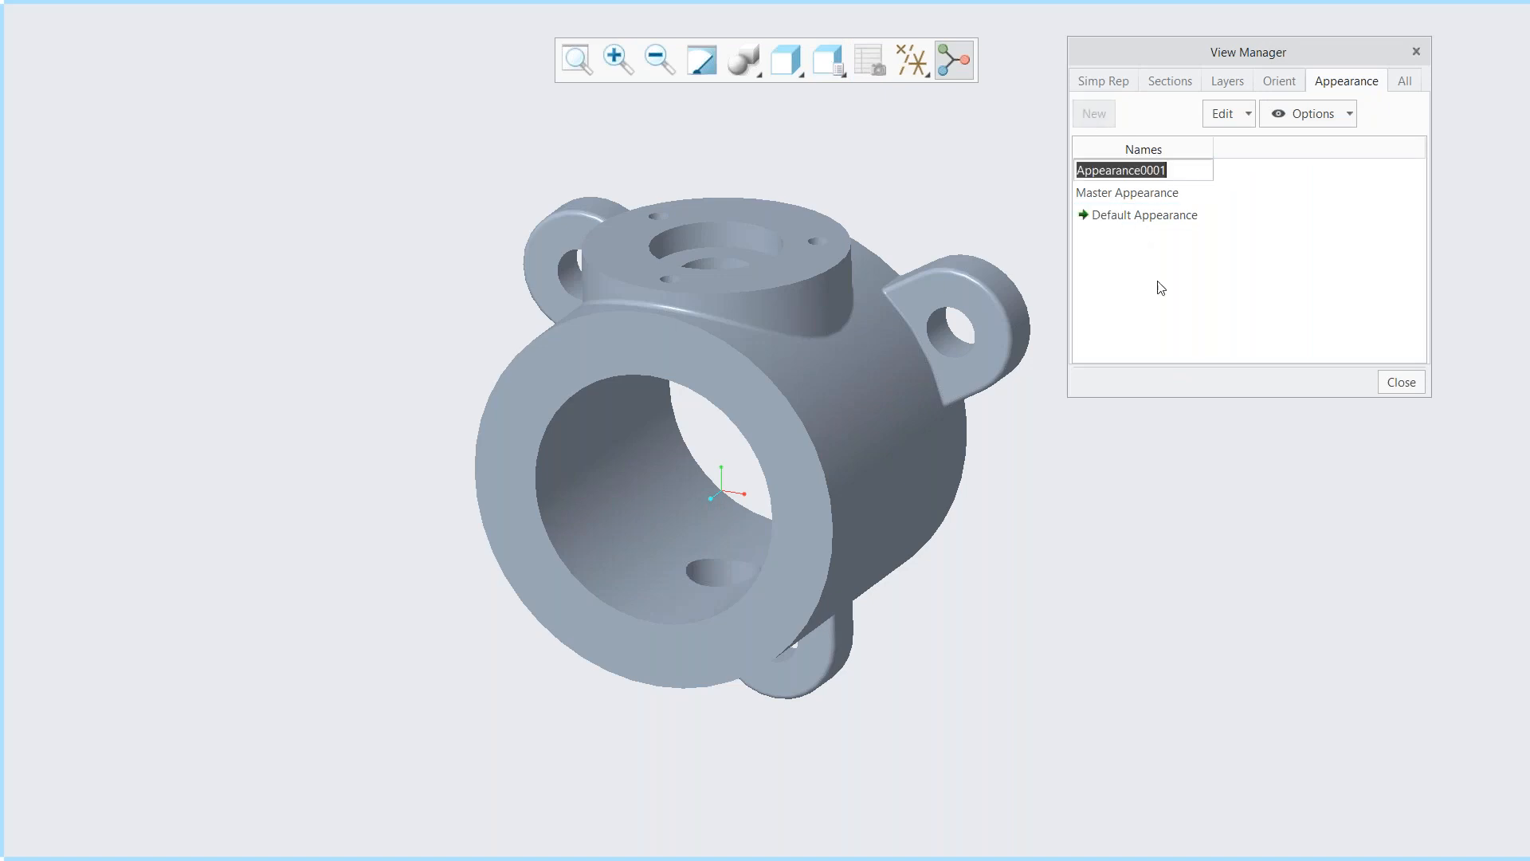
text(demo)
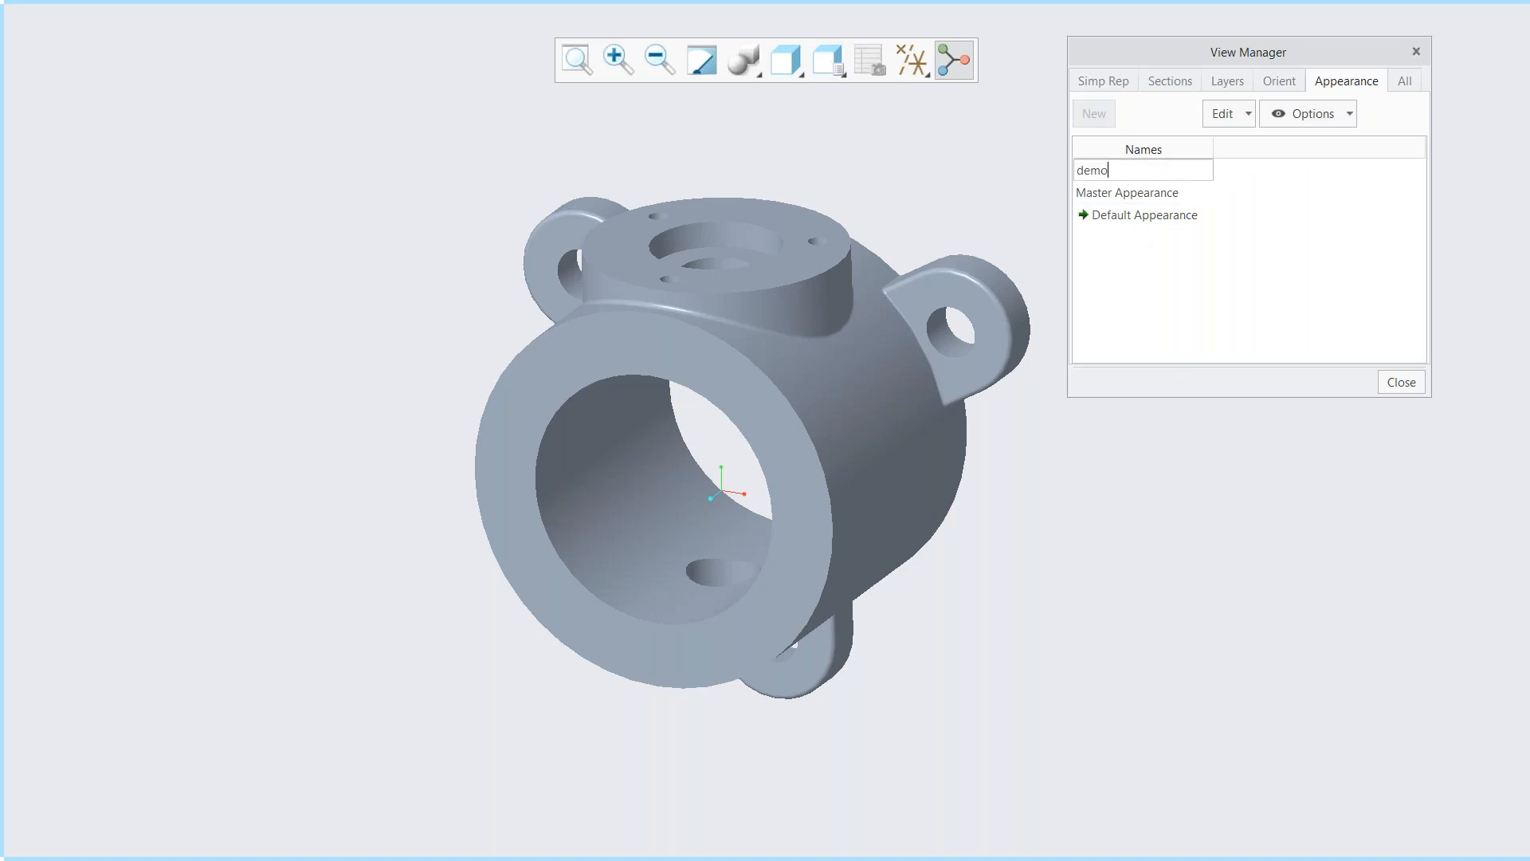
key(Return)
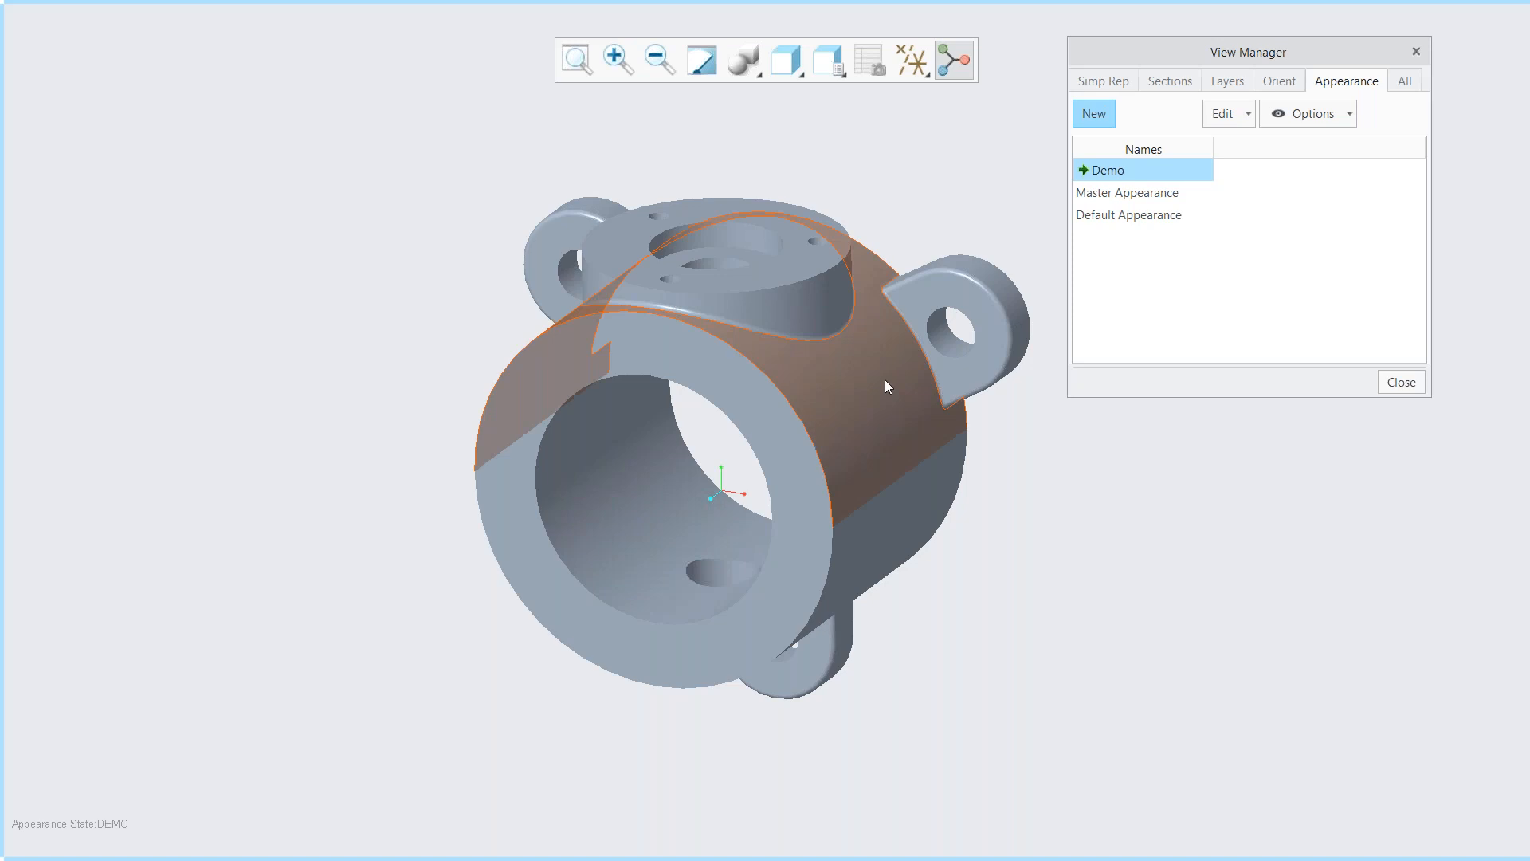
drag(1192, 57, 1242, 82)
- Apply the transparent clear appearance from My Appearances to the whole body part
mouse_move(827, 2)
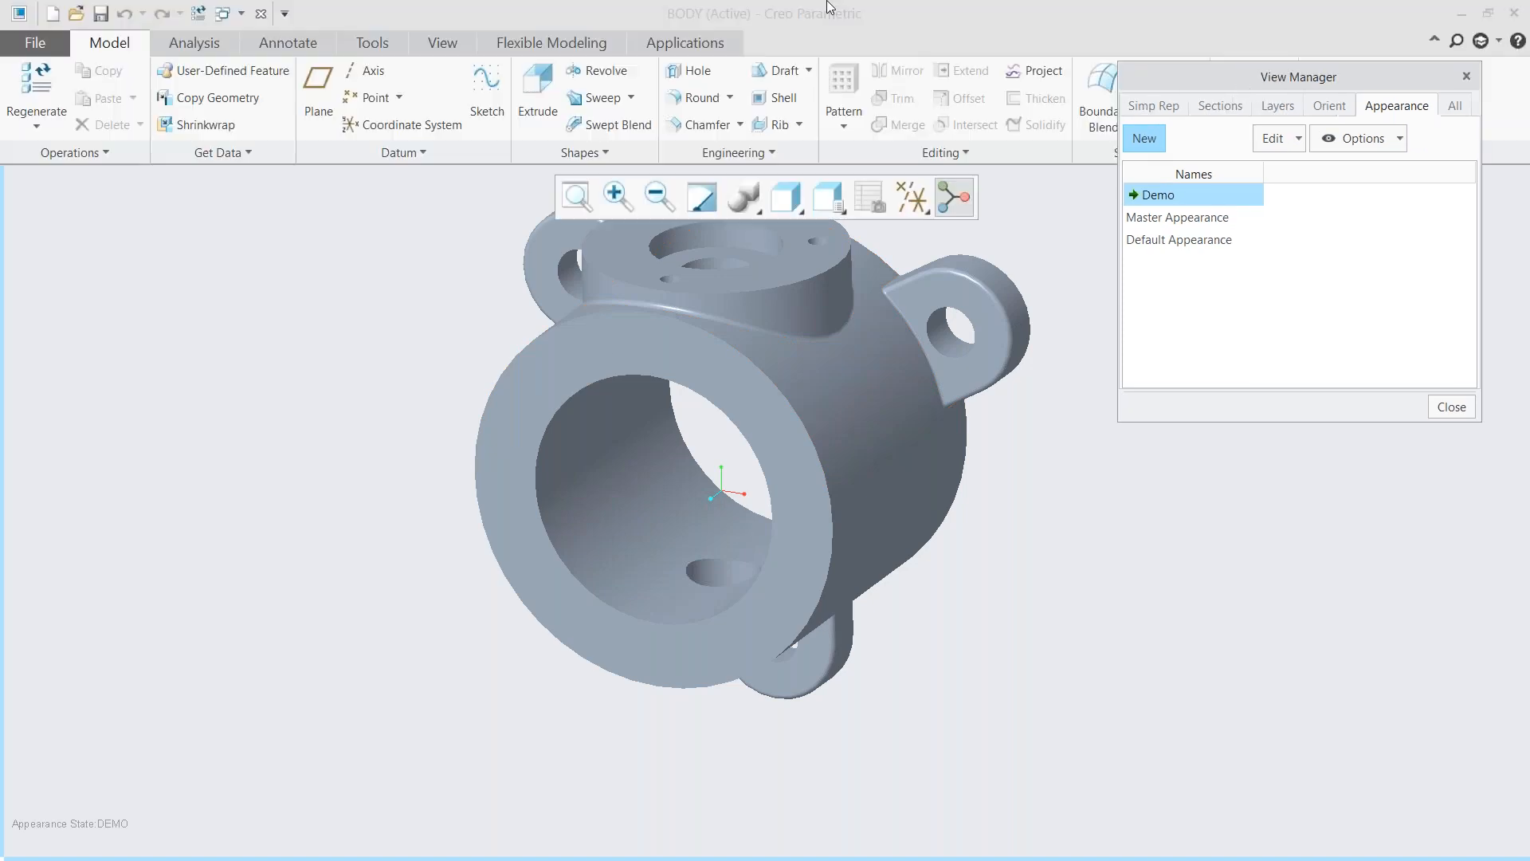
click(444, 43)
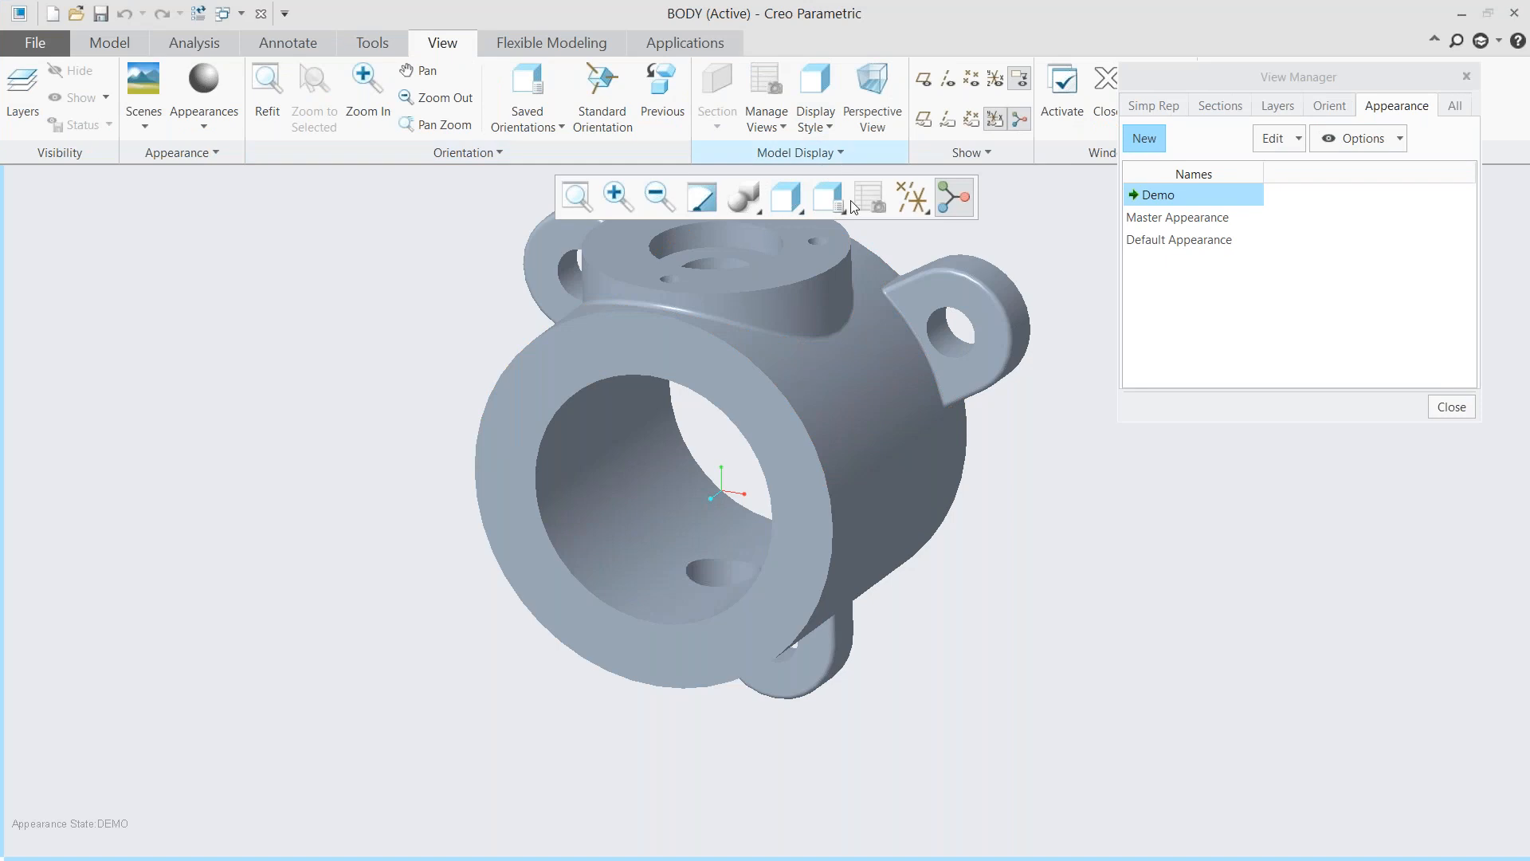
click(206, 118)
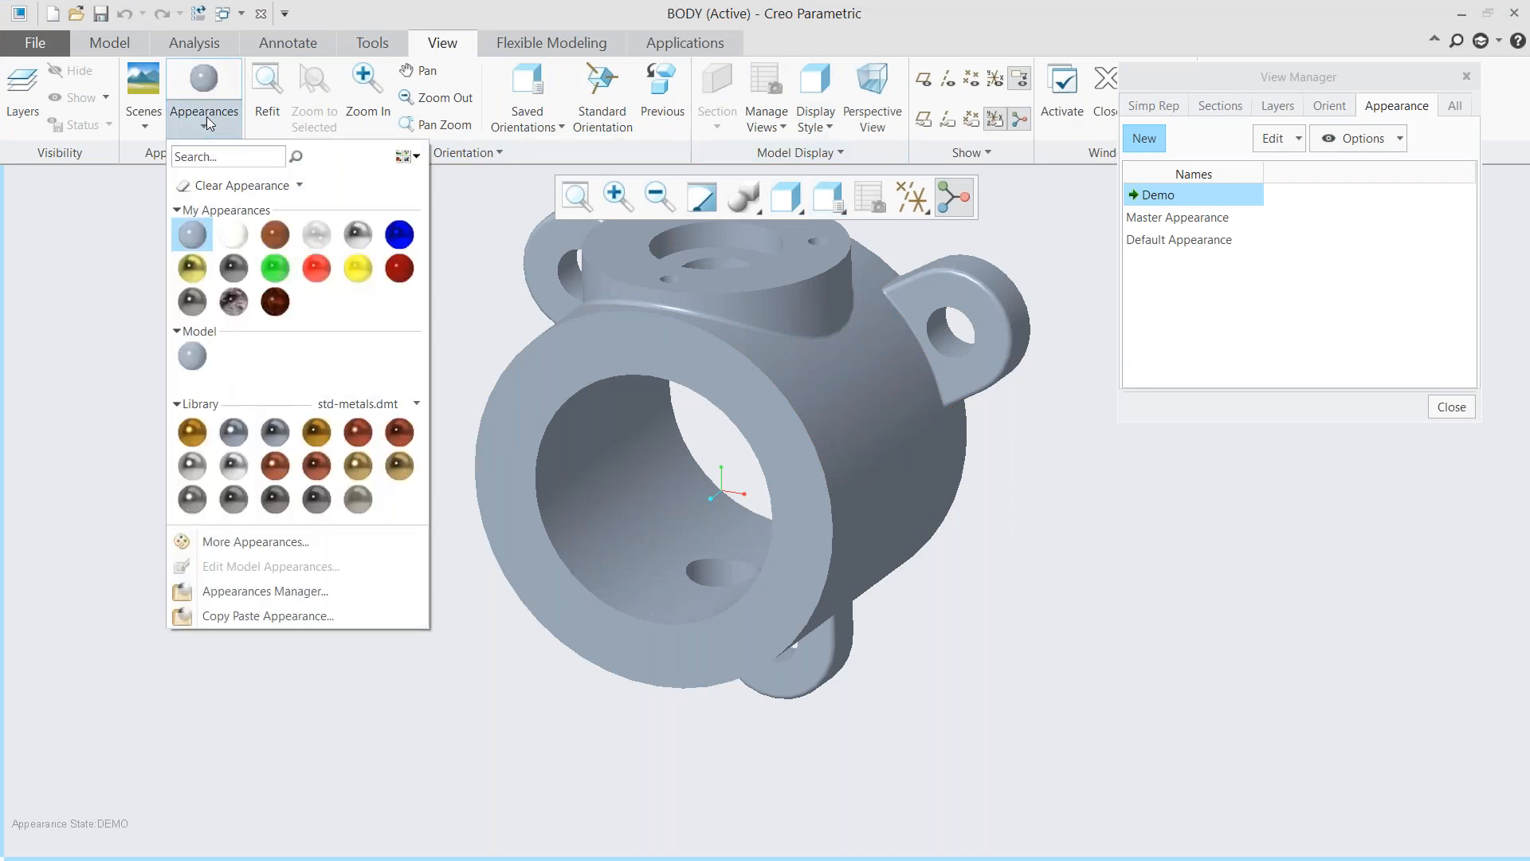
click(317, 237)
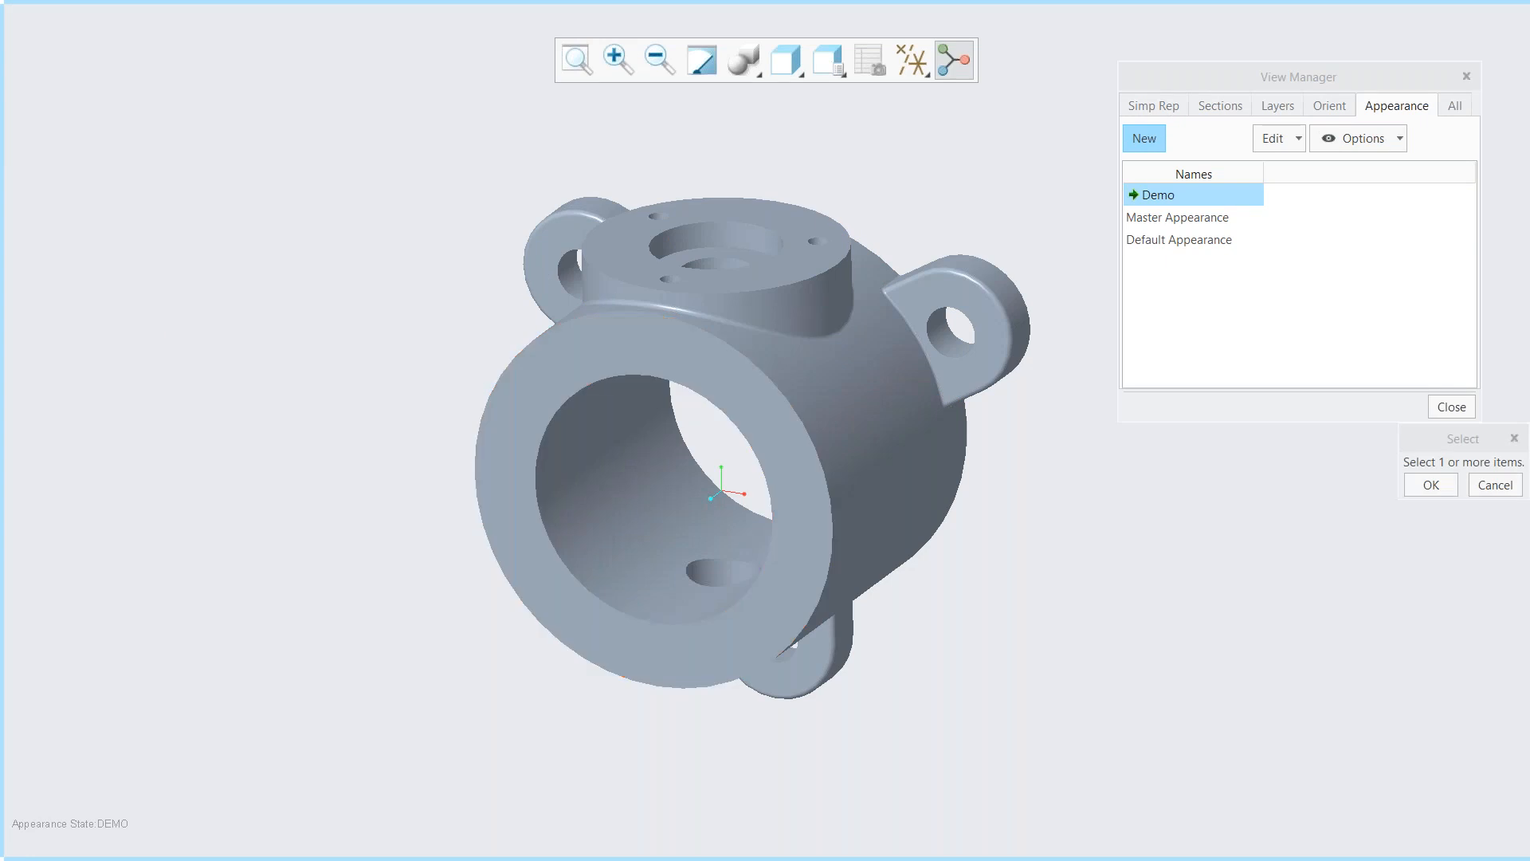
click(58, 72)
middle_click(57, 72)
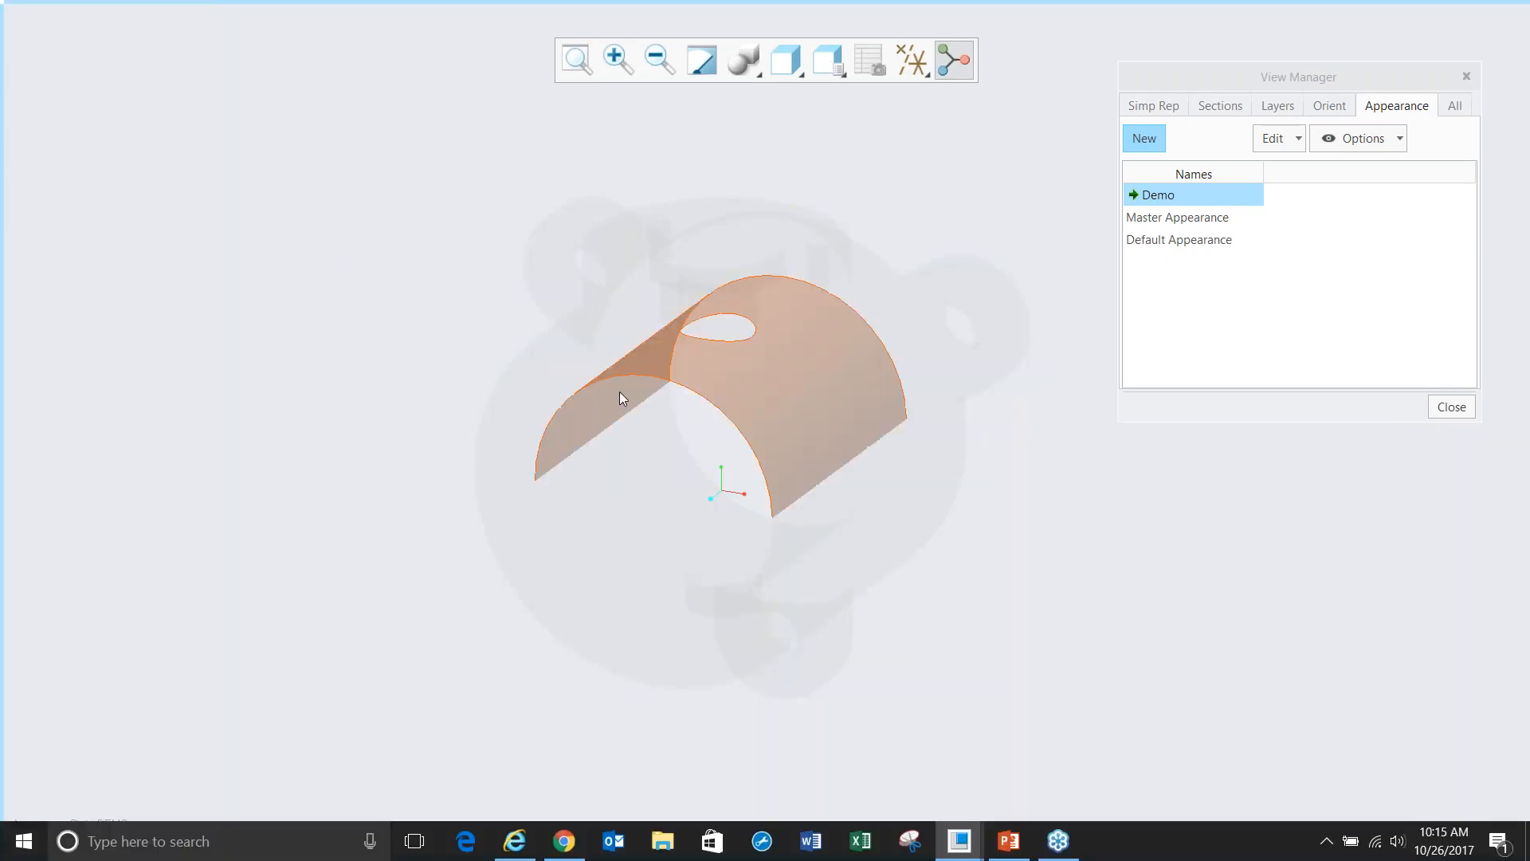
- Change the display style of the body part to Shading With Edges
scroll(658, 386, down, 2)
scroll(658, 385, up, 4)
scroll(786, 330, down, 1)
scroll(743, 204, up, 1)
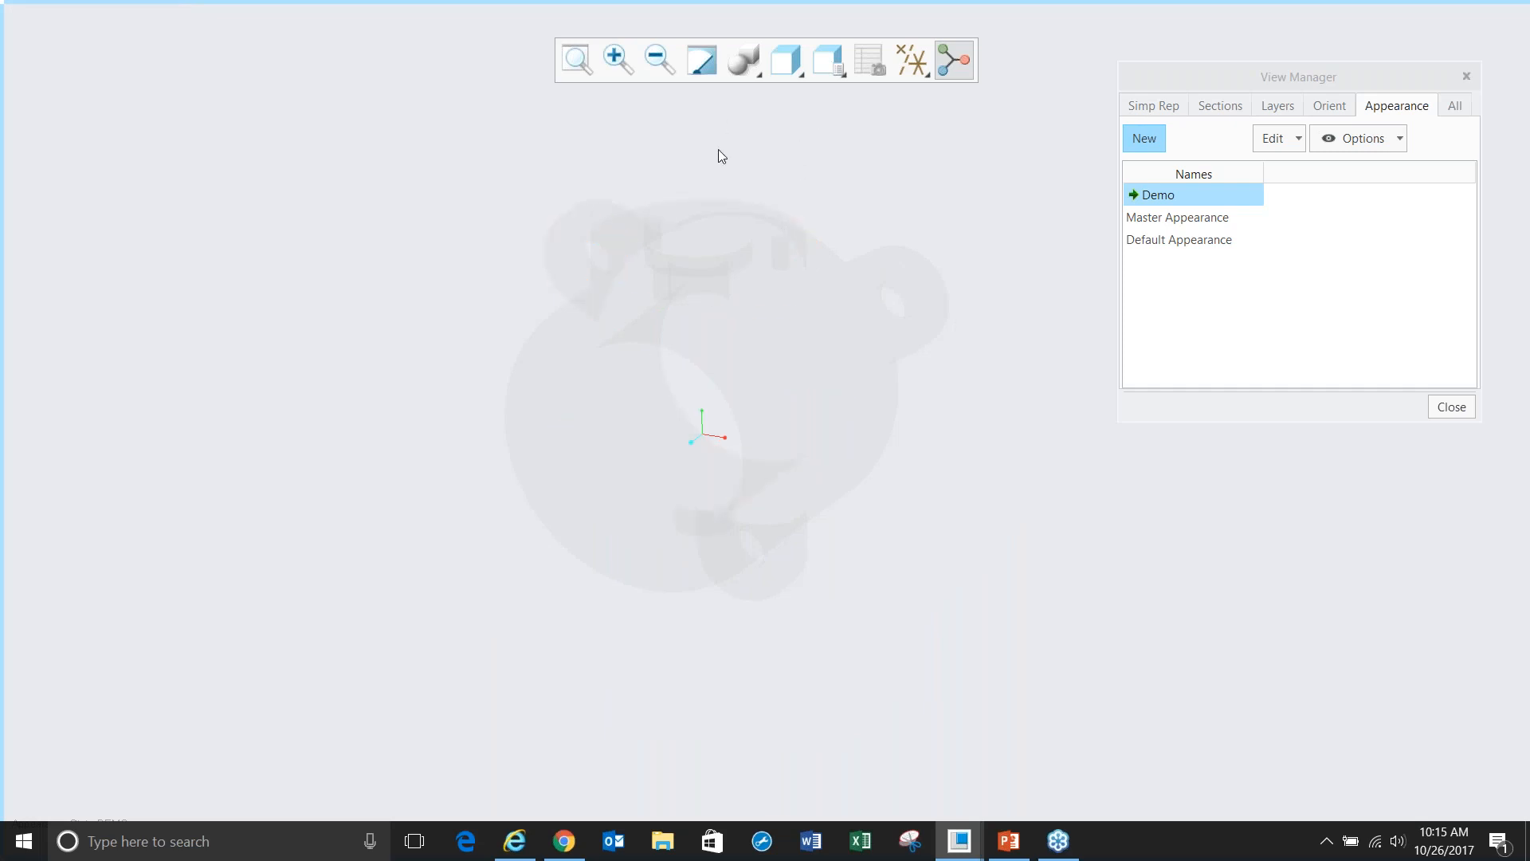
click(790, 75)
click(827, 137)
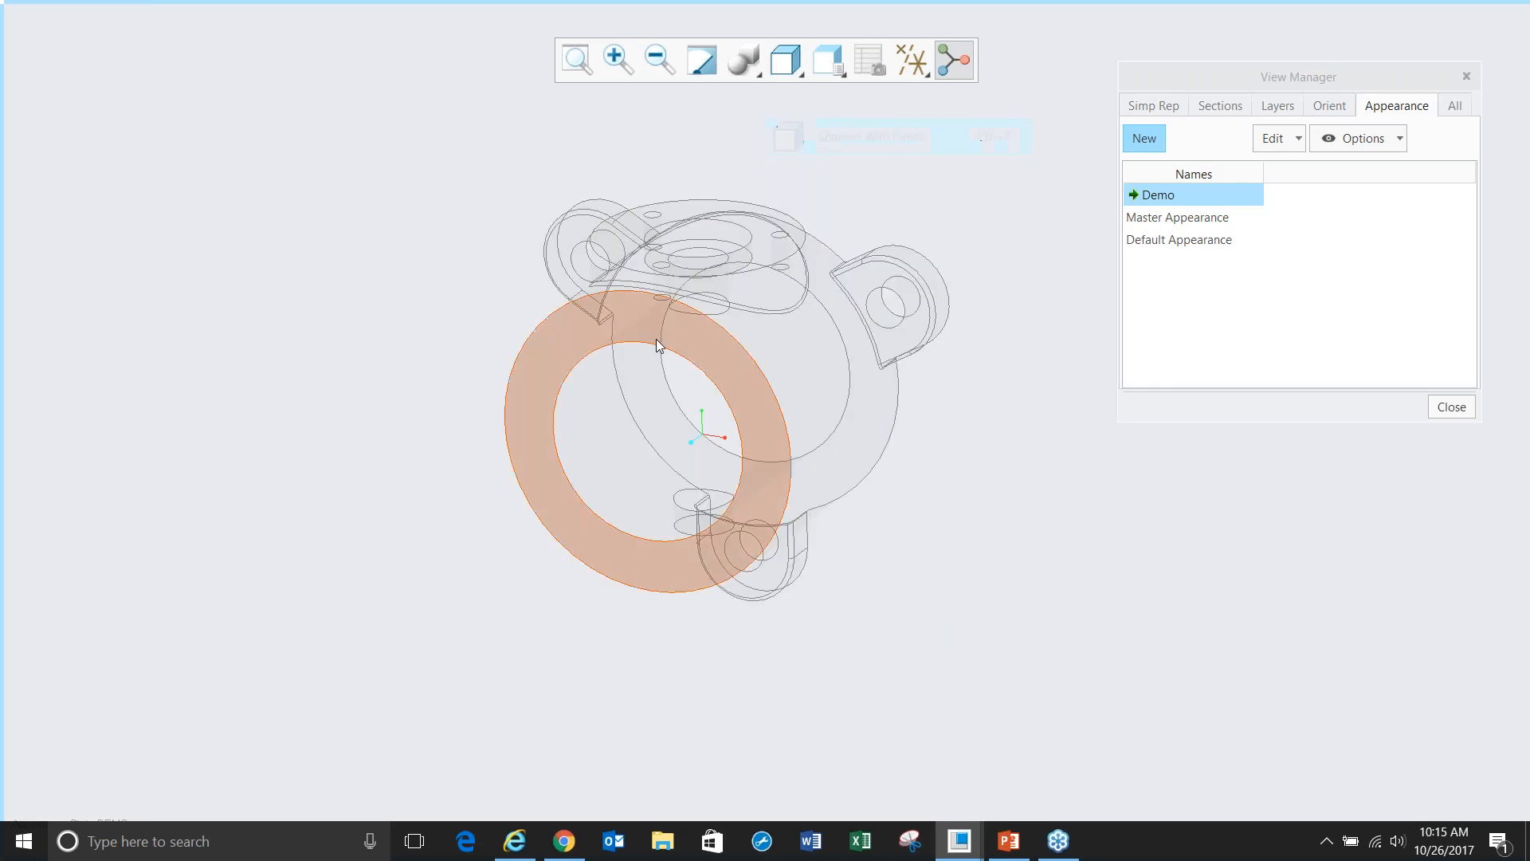
scroll(480, 407, up, 2)
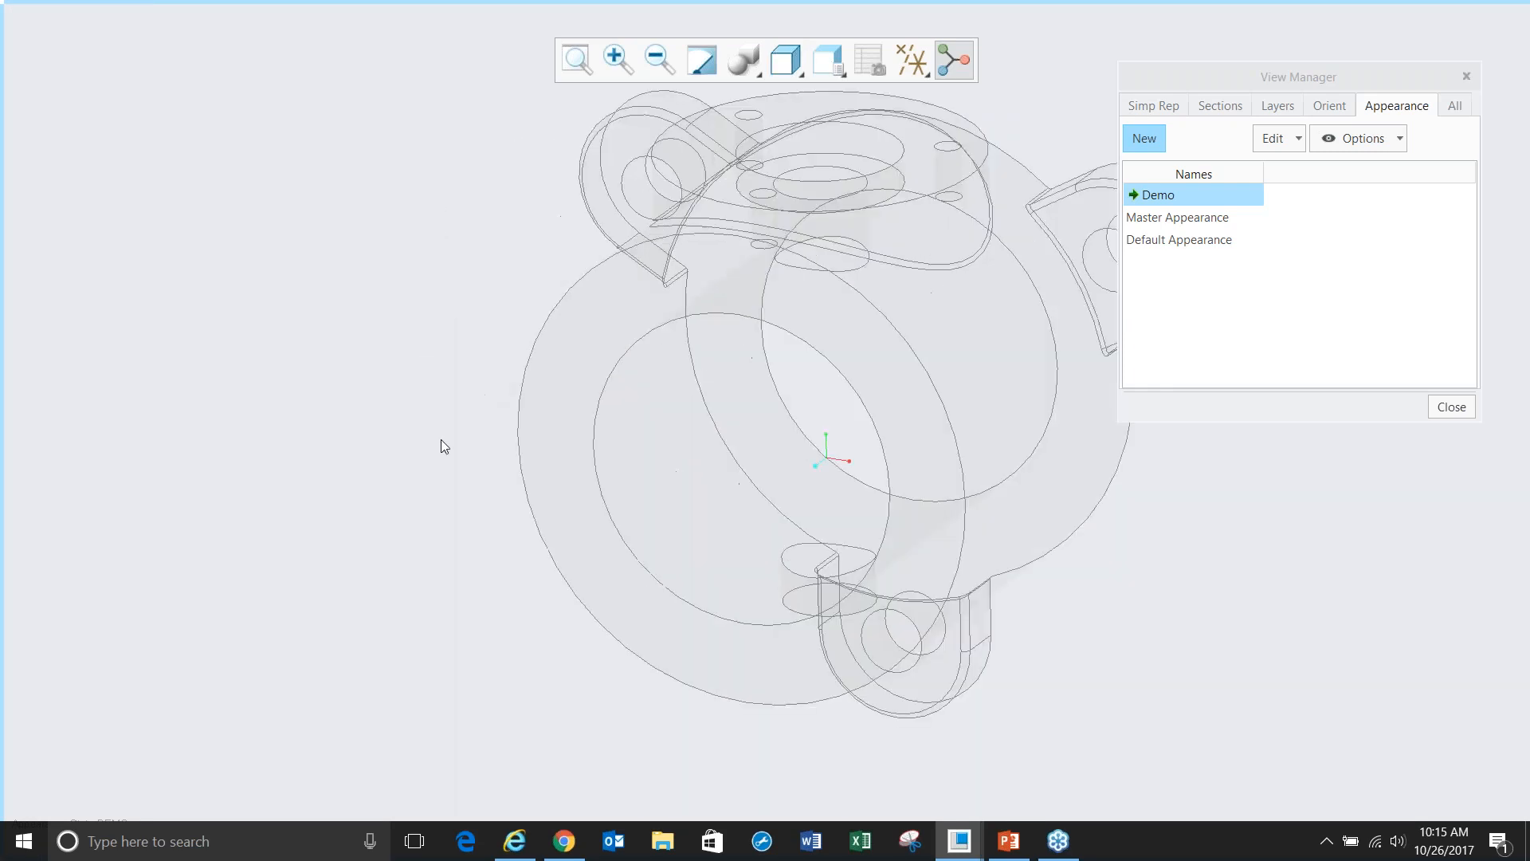
scroll(442, 443, down, 2)
scroll(802, 354, up, 2)
scroll(723, 411, down, 2)
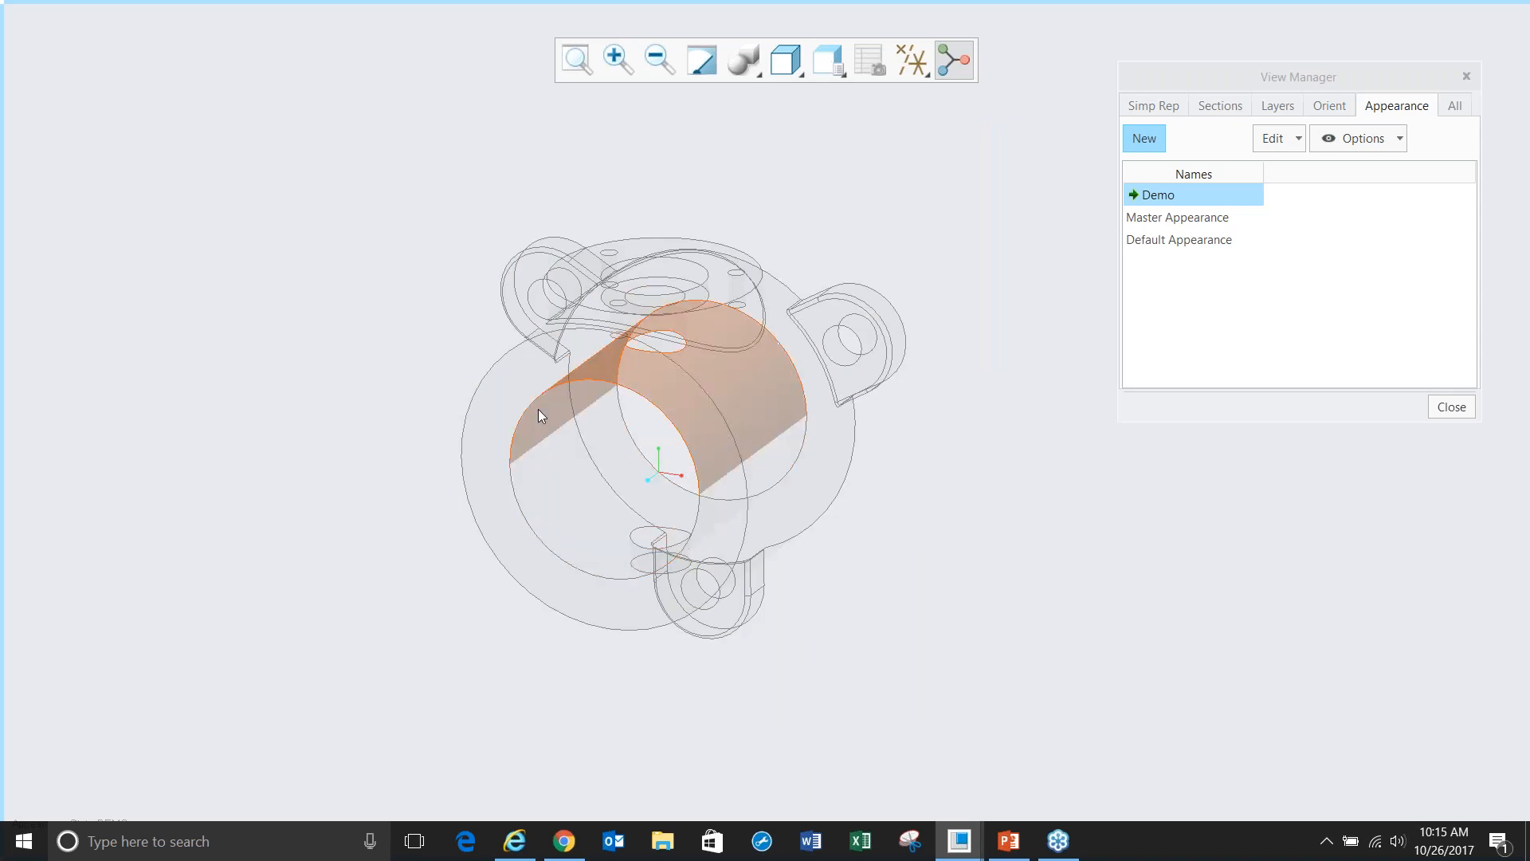
- Select all internal bore surfaces, using the inner cylinder as seed and the front ring and upper flange faces among the boundaries
click(601, 512)
scroll(562, 438, up, 3)
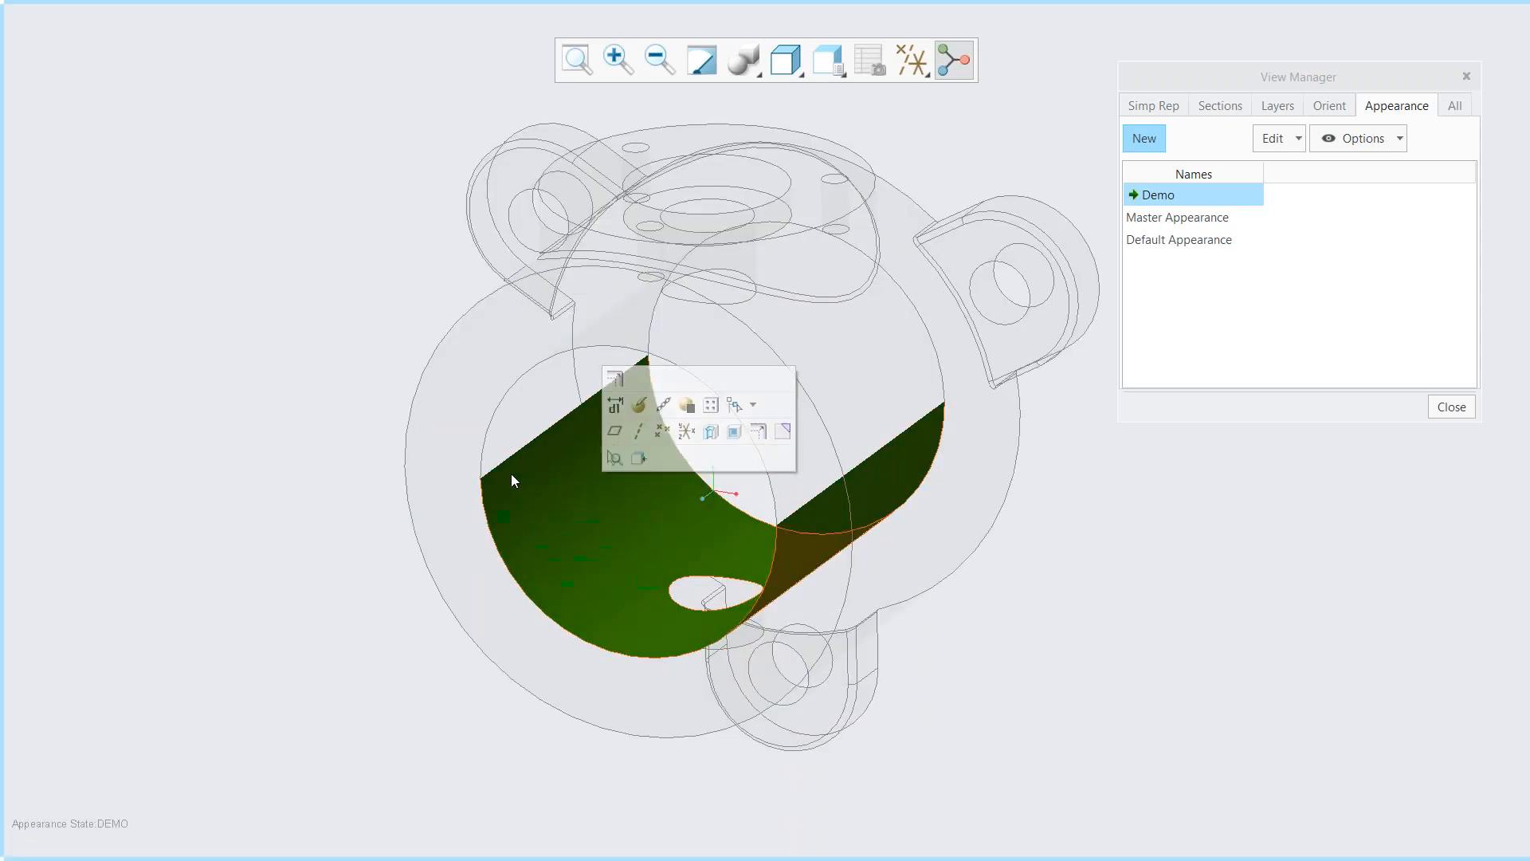
shift+click(438, 477)
scroll(351, 403, up, 1)
scroll(502, 240, down, 2)
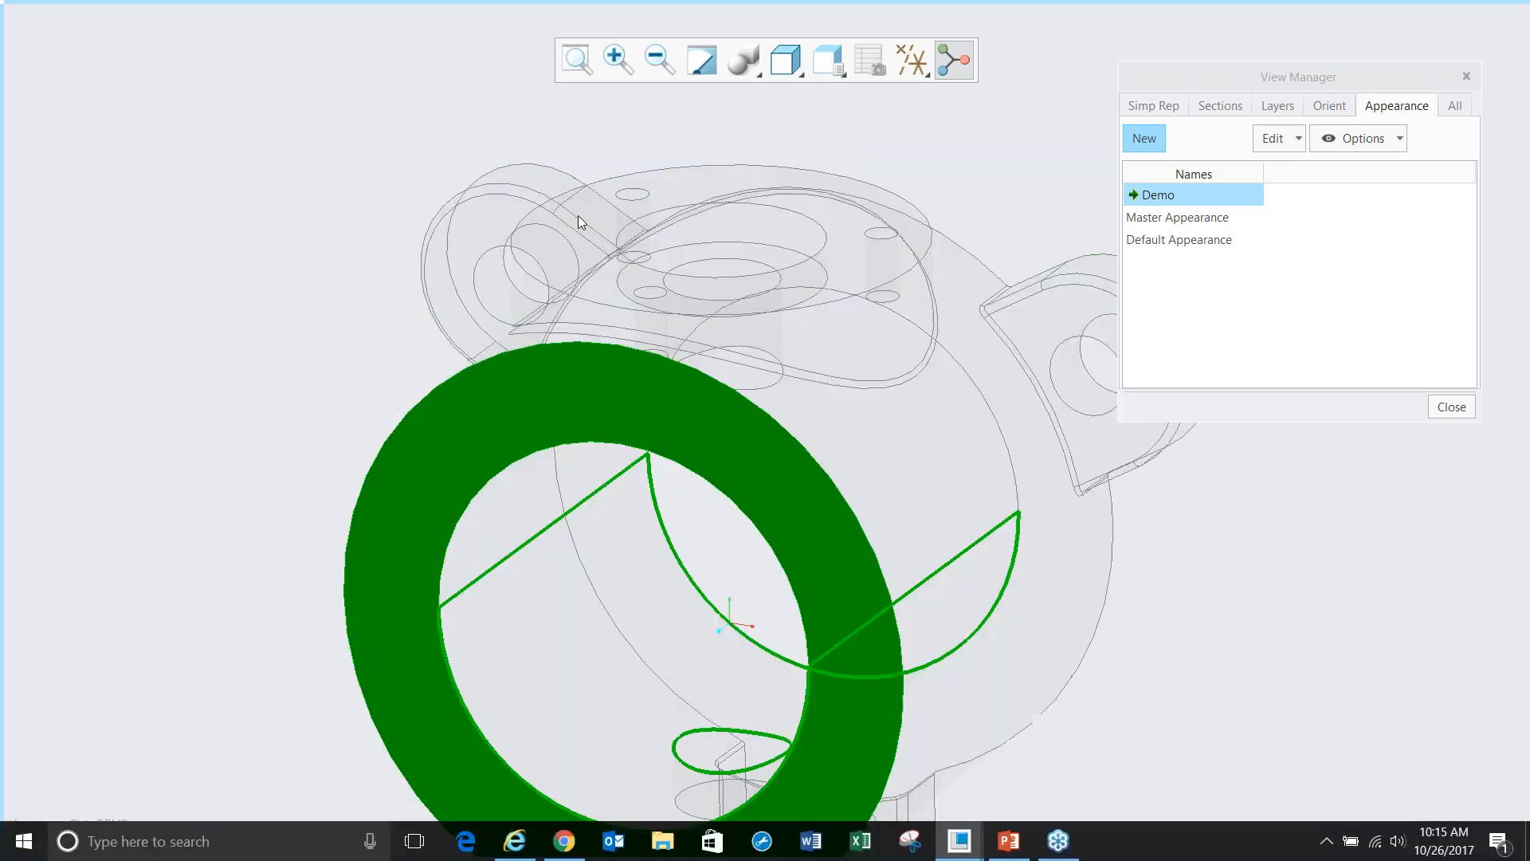
ctrl+click(581, 246)
scroll(458, 319, down, 3)
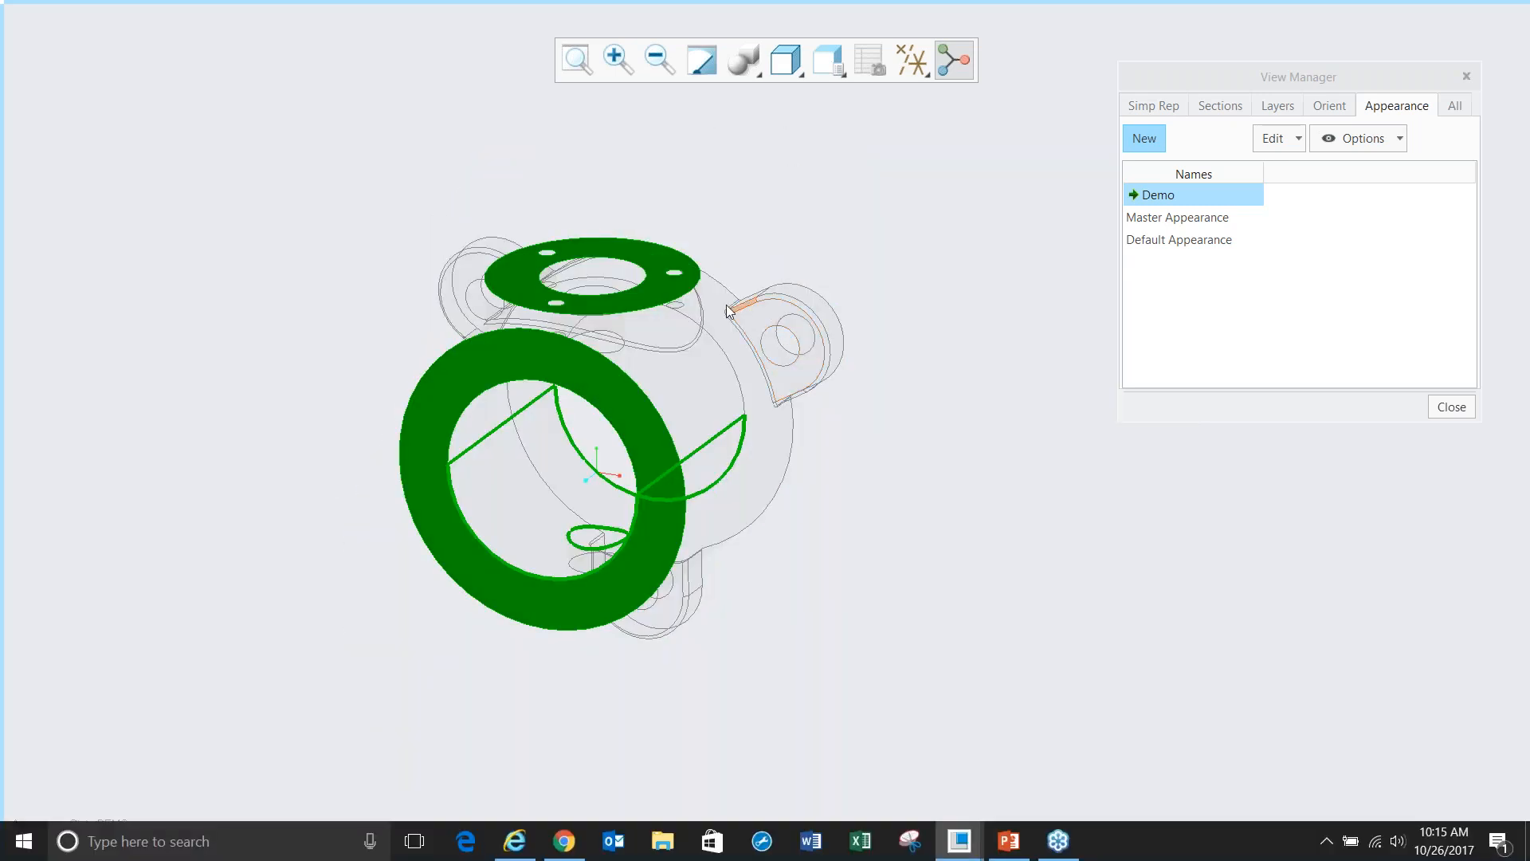
shift+click(710, 292)
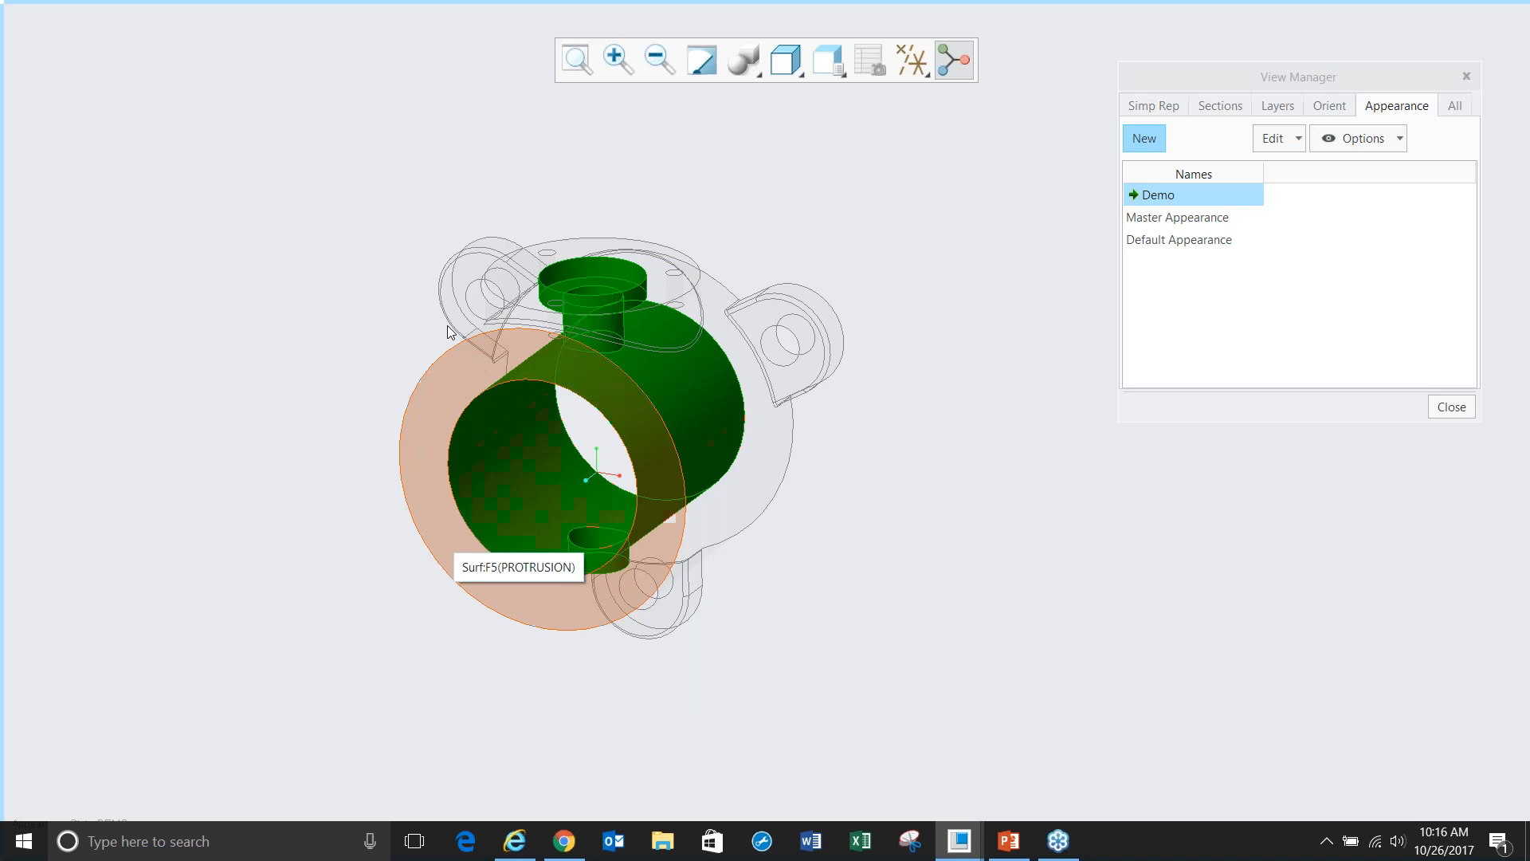
- Apply the bright red appearance from My Appearances to the selected internal surfaces
mouse_move(556, 3)
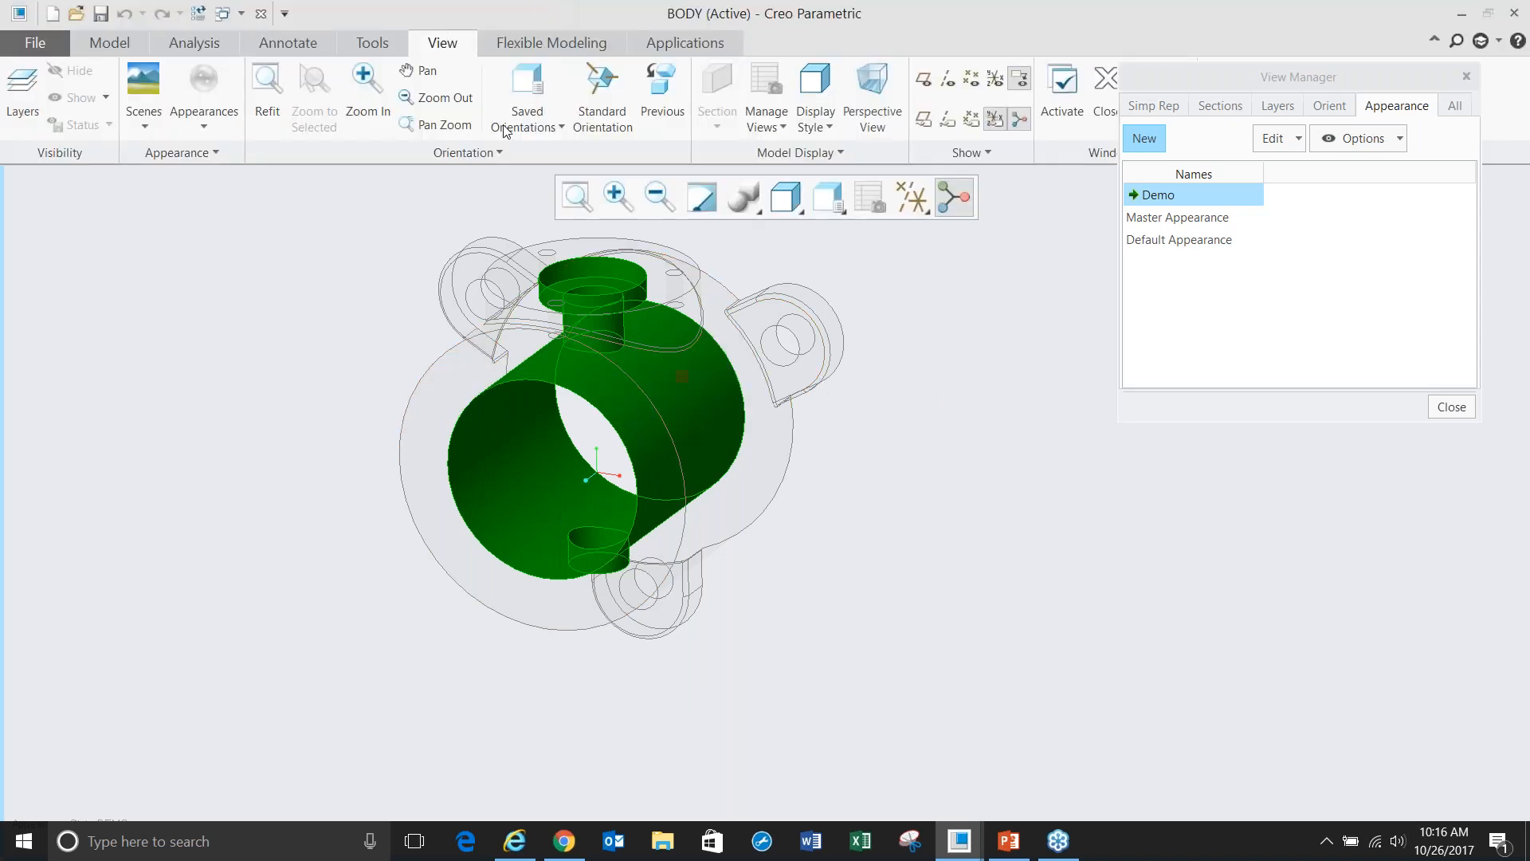
click(201, 125)
click(316, 270)
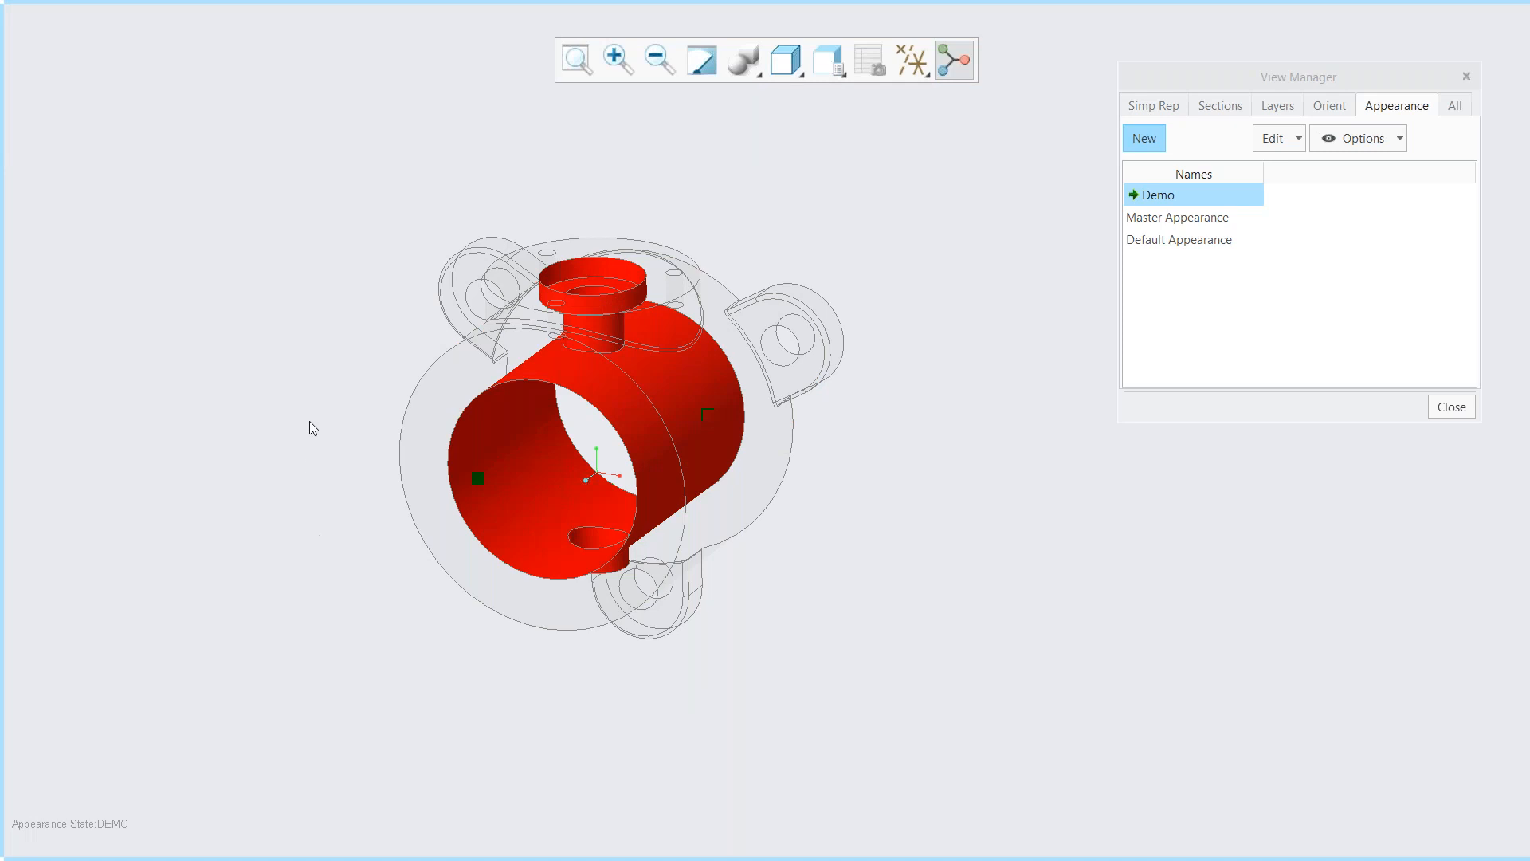
scroll(309, 406, down, 2)
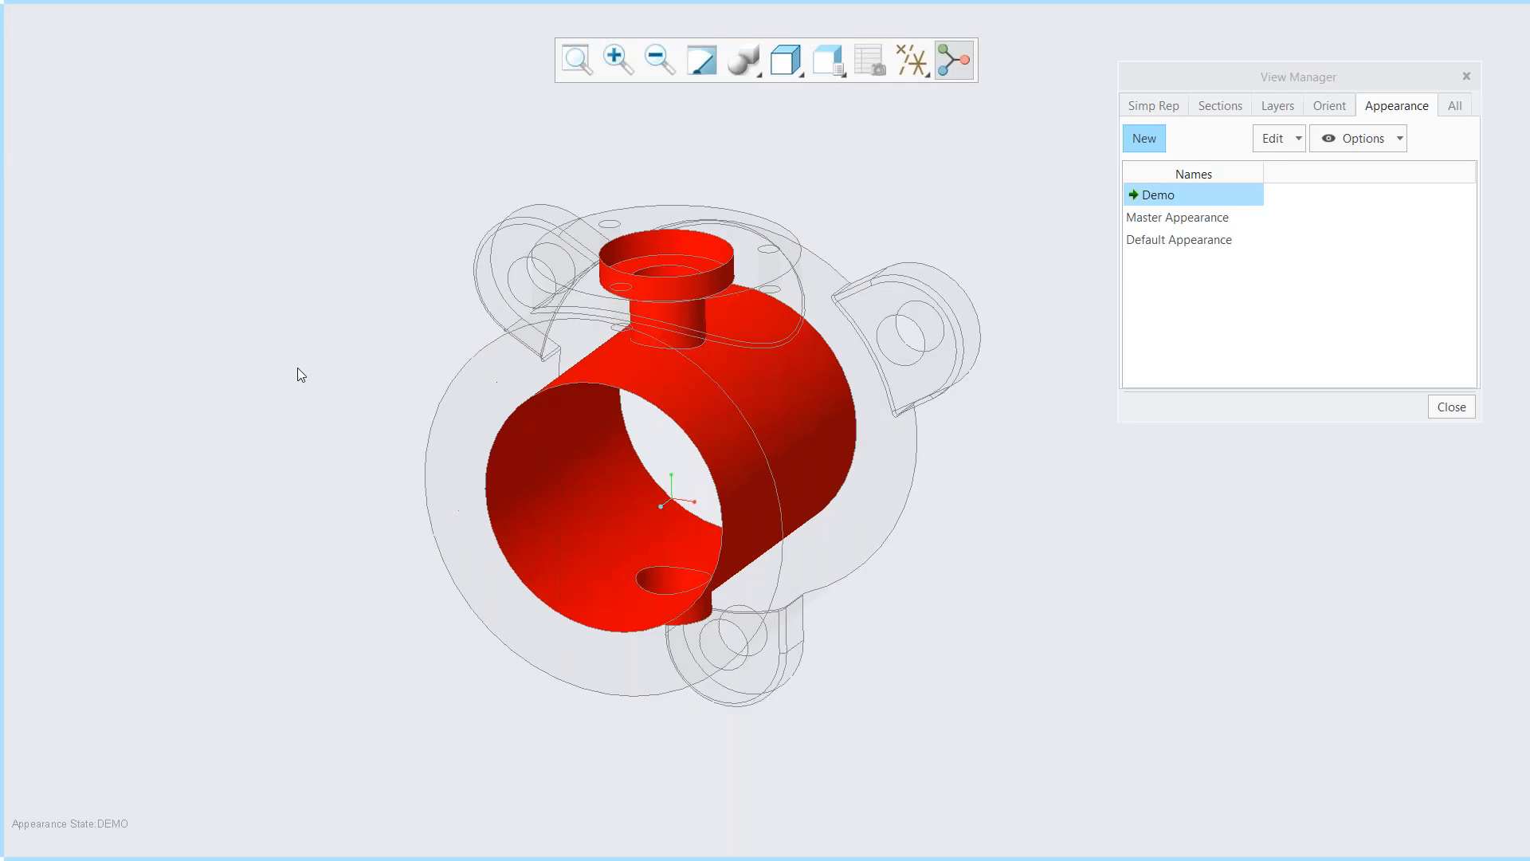
- Activate Master Appearance and create a new appearance state named Engg
right_click(1156, 193)
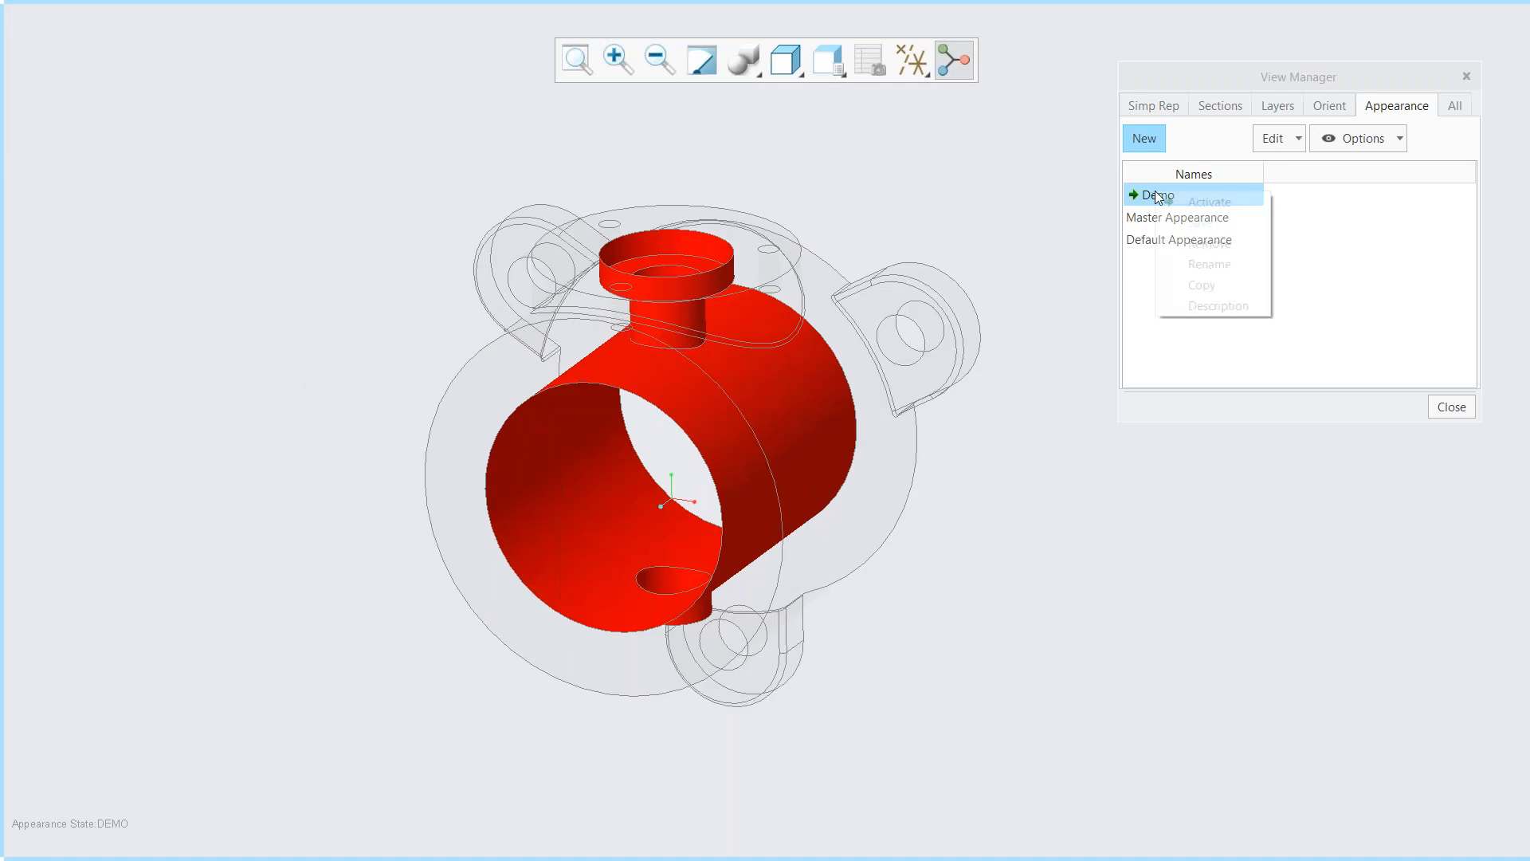
click(1130, 294)
double_click(1167, 223)
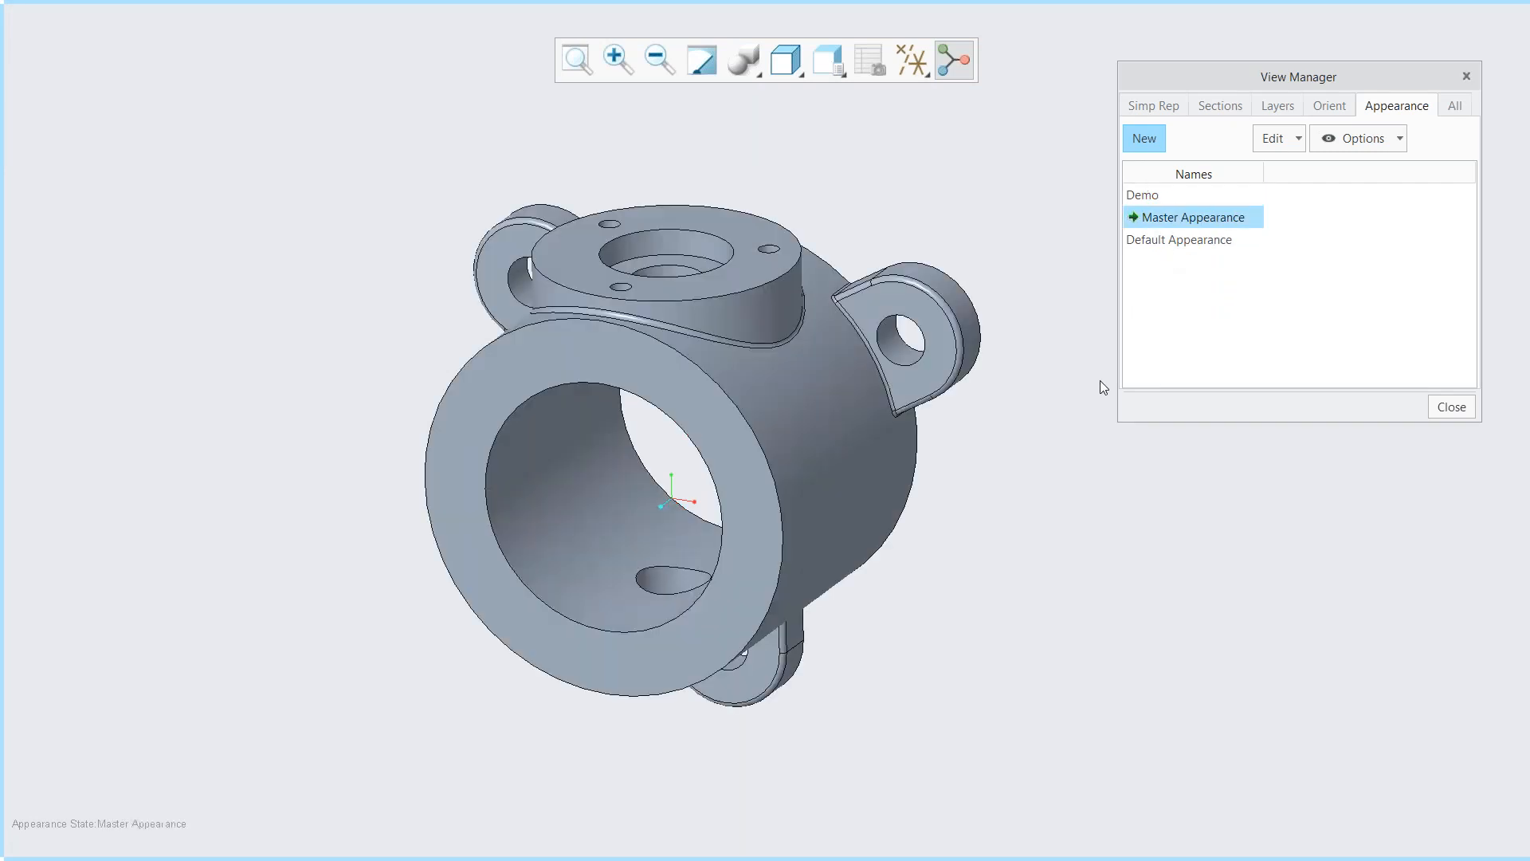
right_click(1162, 226)
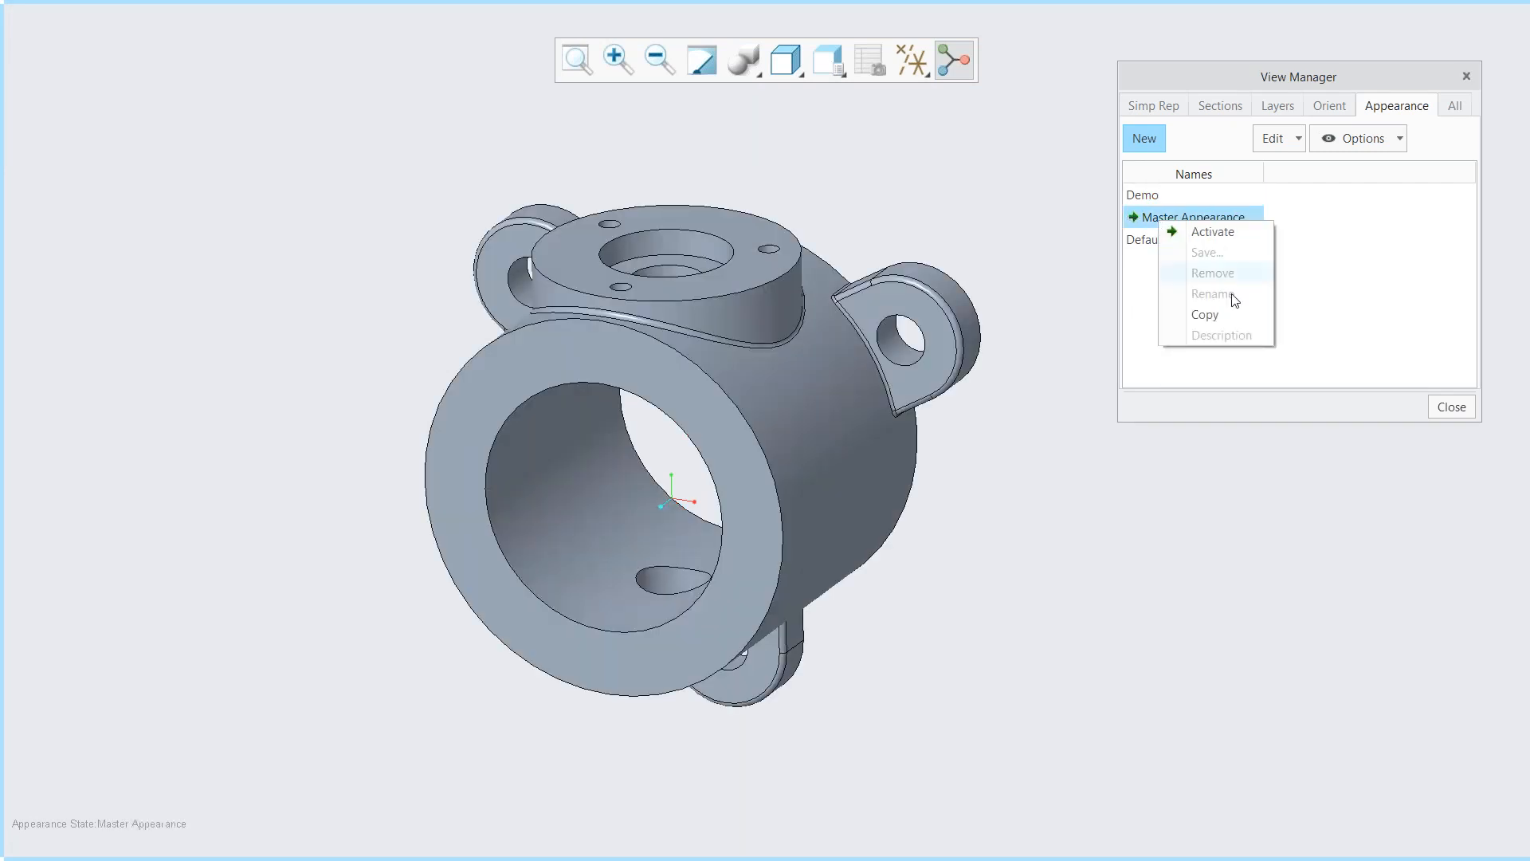
click(1144, 139)
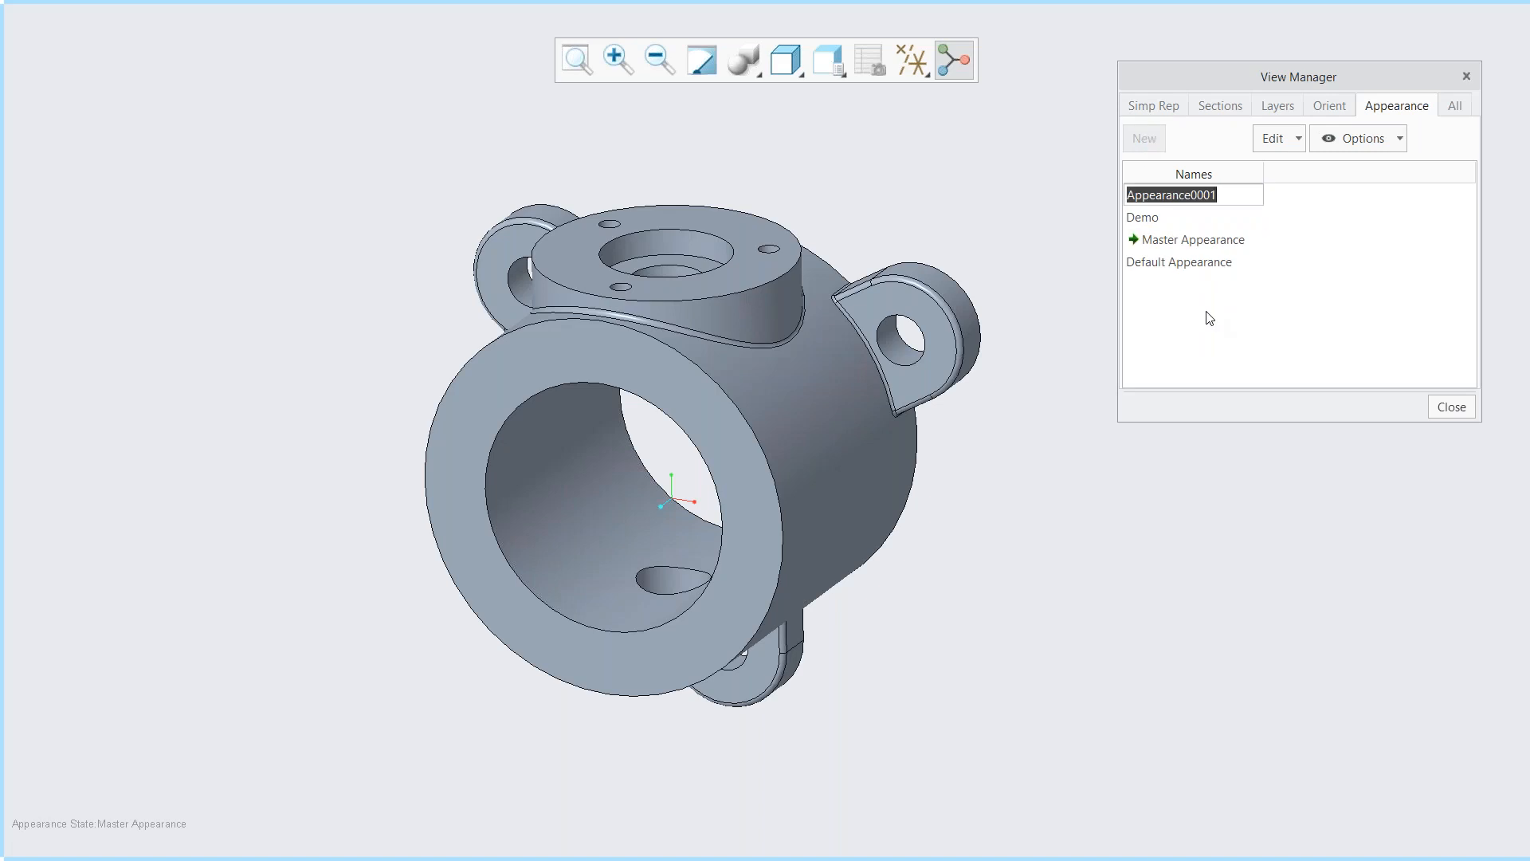
text(Engg)
key(Return)
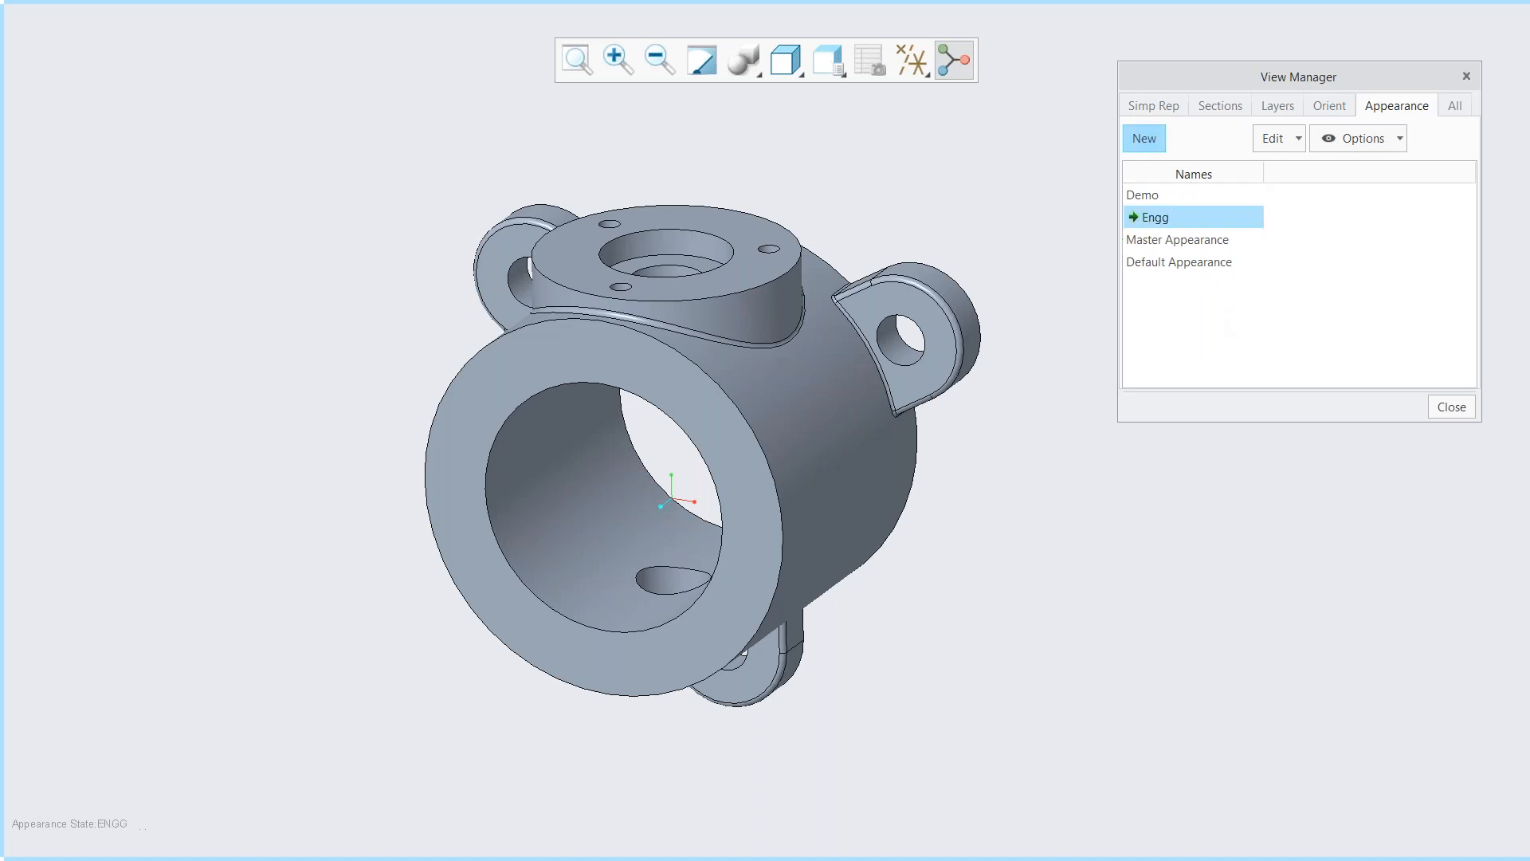
- Apply the ptc-fabric-leather appearance to the upper flange face and the front faces of the right and lower lugs
mouse_move(336, 2)
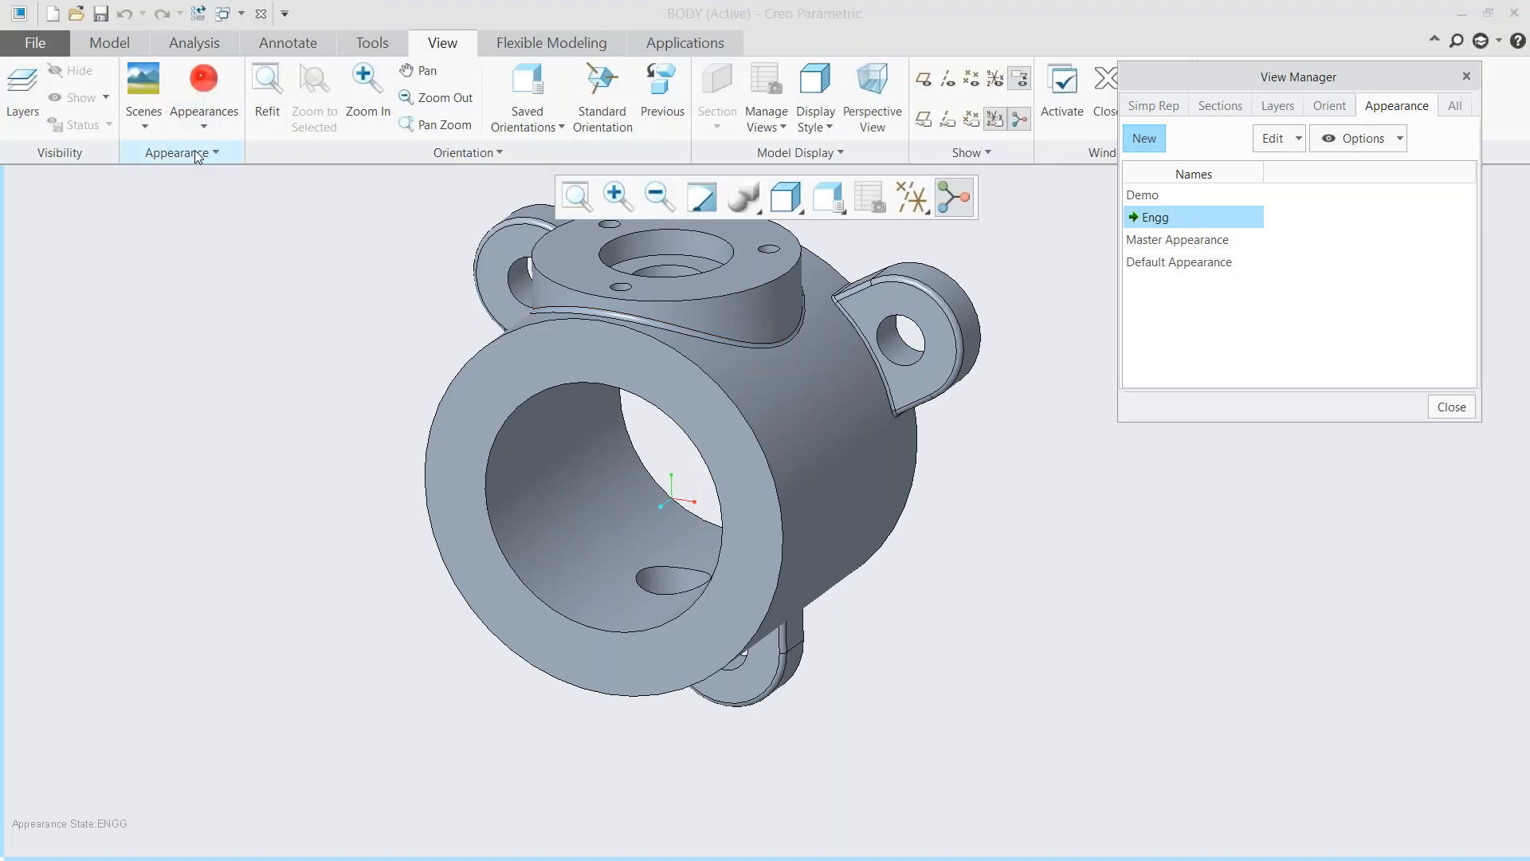
click(205, 126)
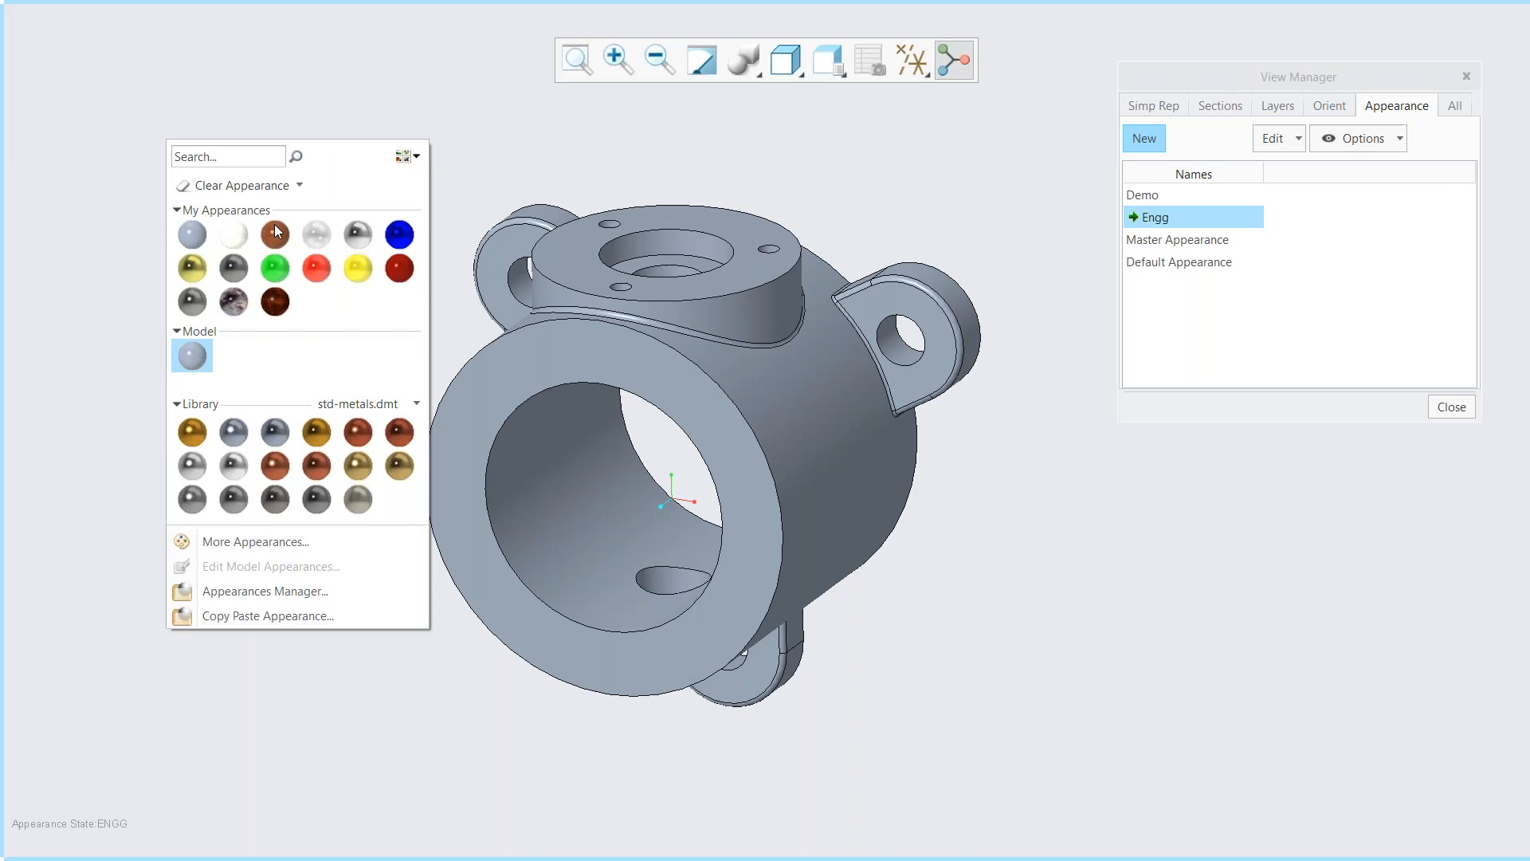
mouse_move(274, 239)
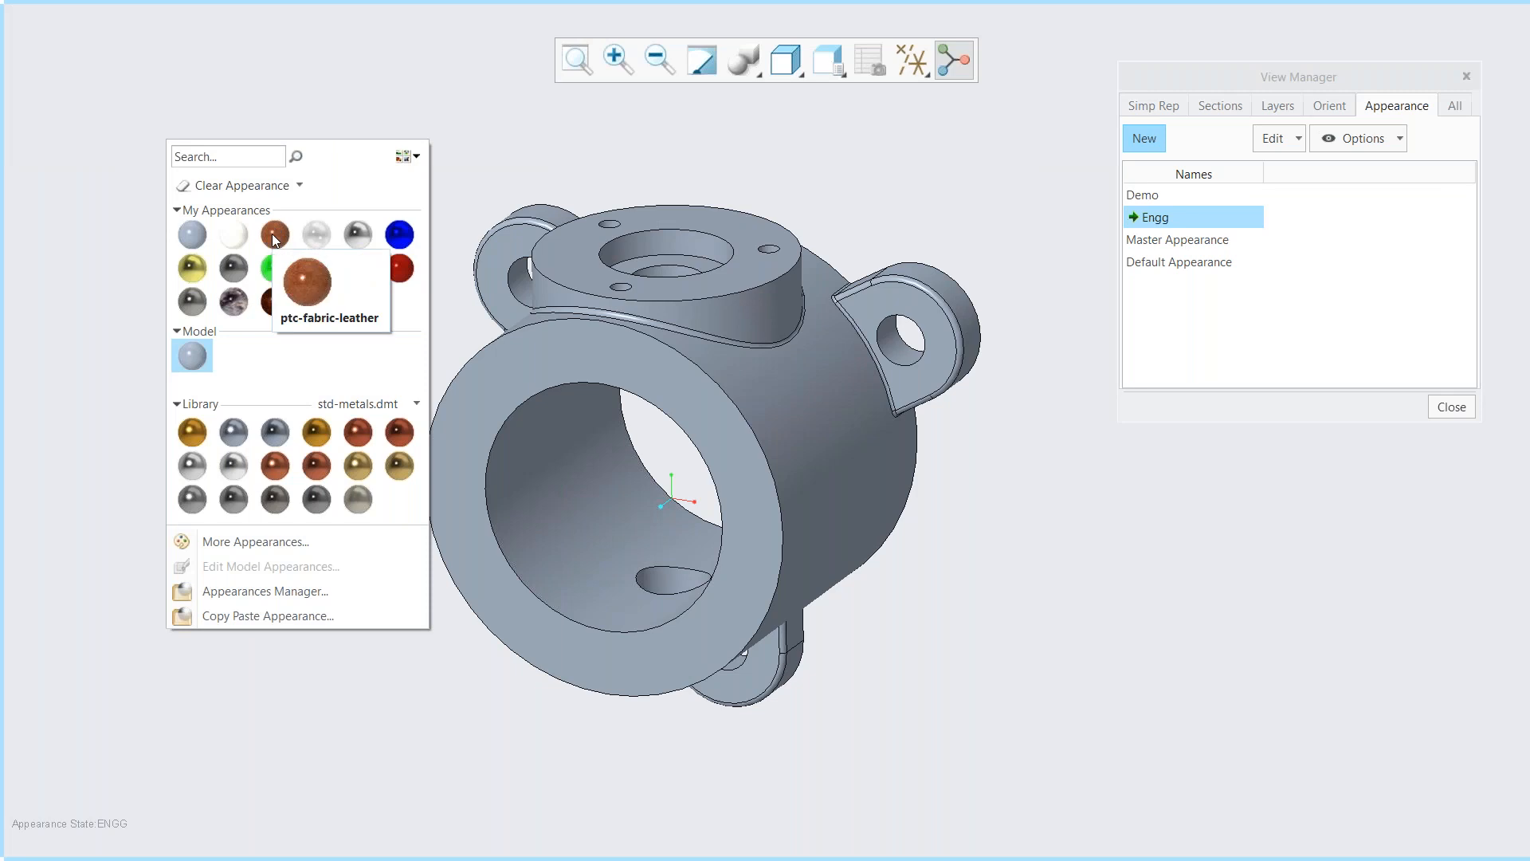
click(274, 239)
click(574, 253)
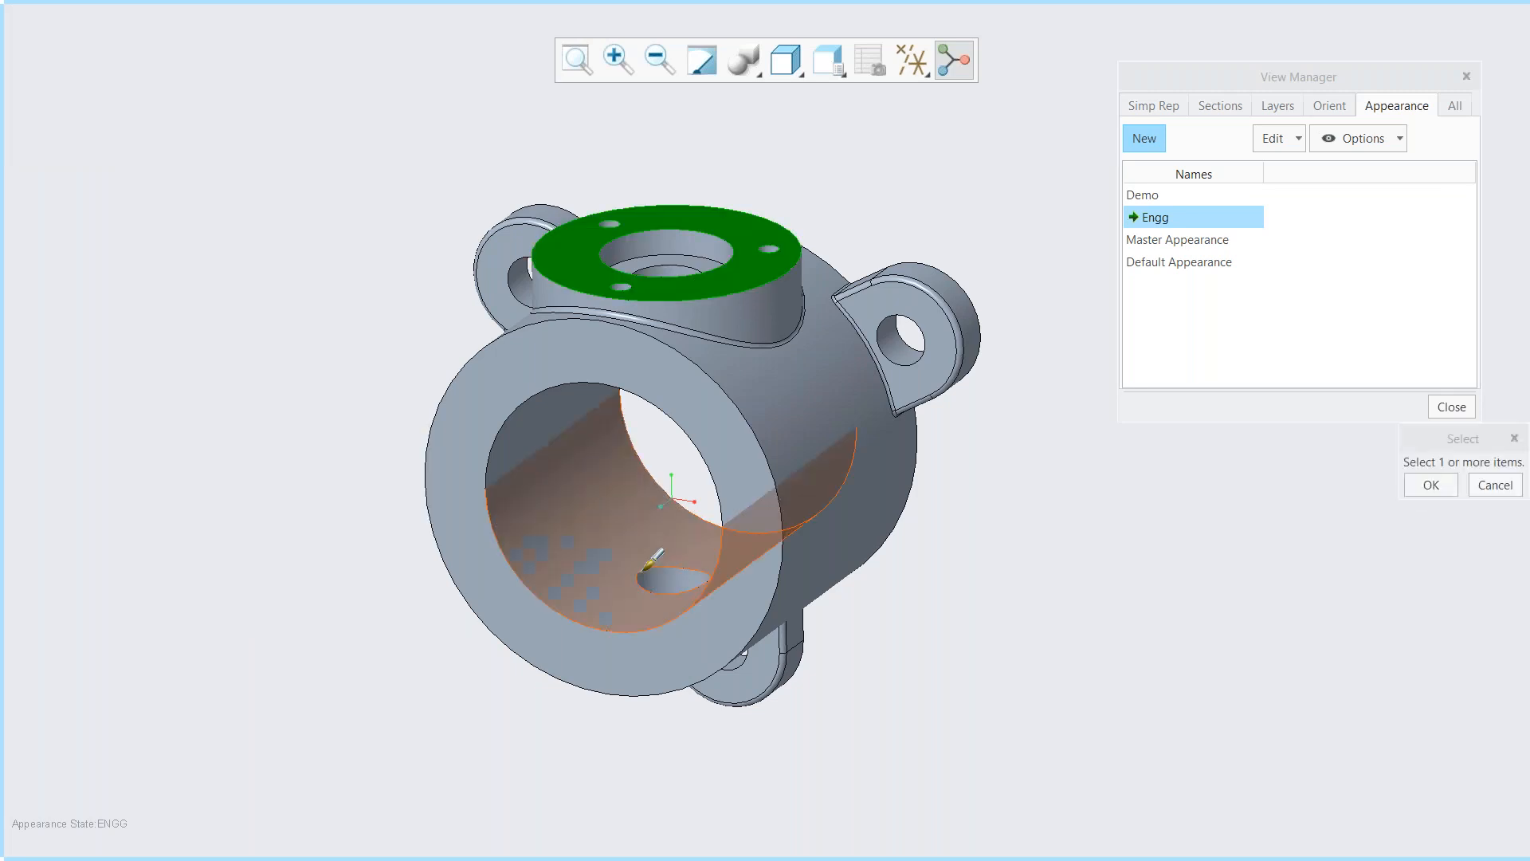
ctrl+click(924, 367)
ctrl+click(757, 676)
middle_click(879, 662)
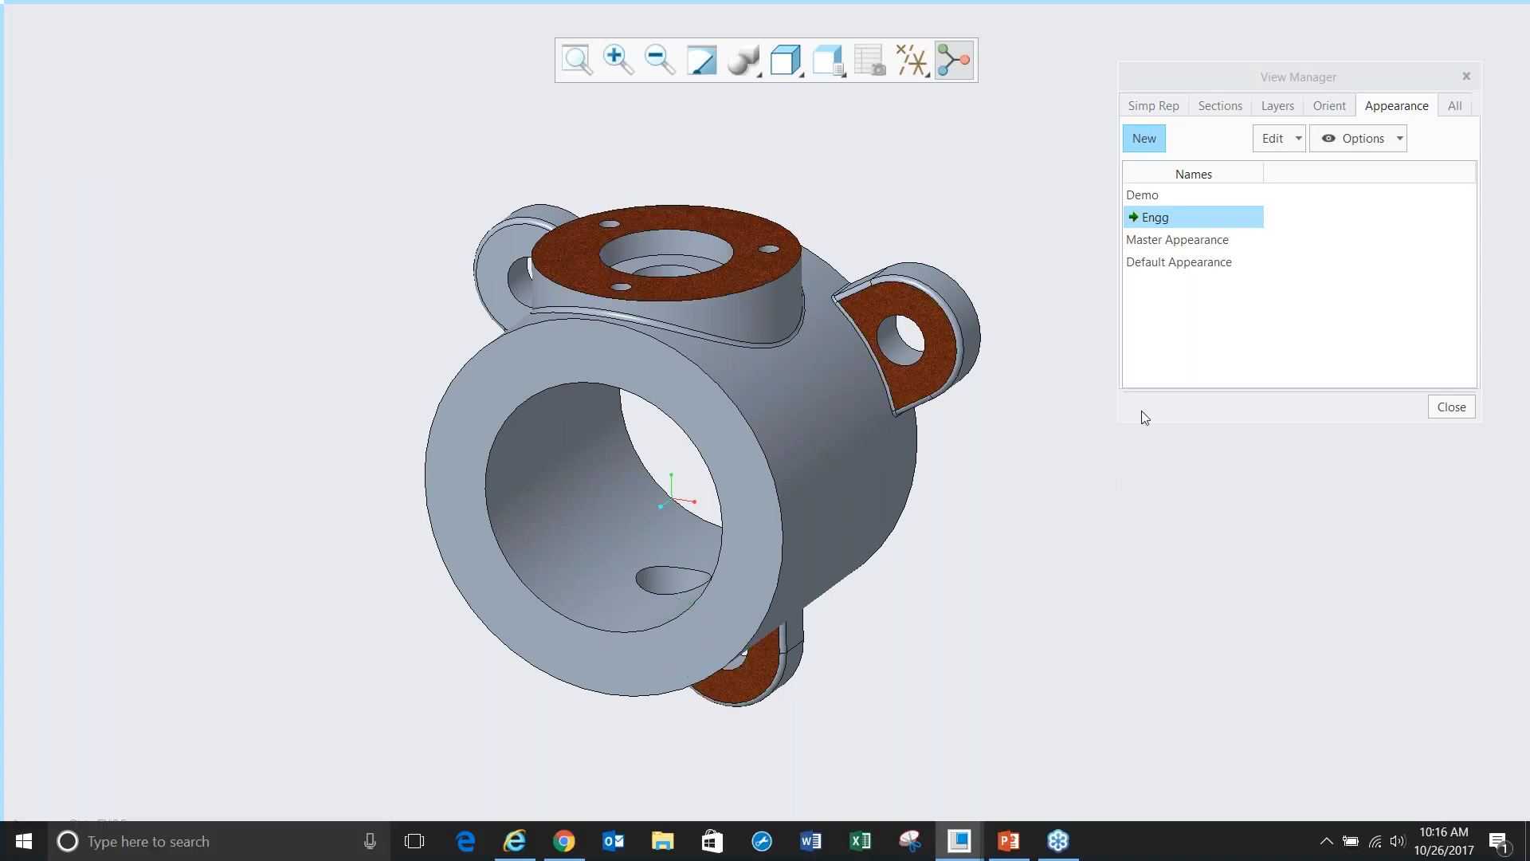
- Activate the Demo, Engg and Master Appearance states in turn to compare them on the body part
double_click(1148, 198)
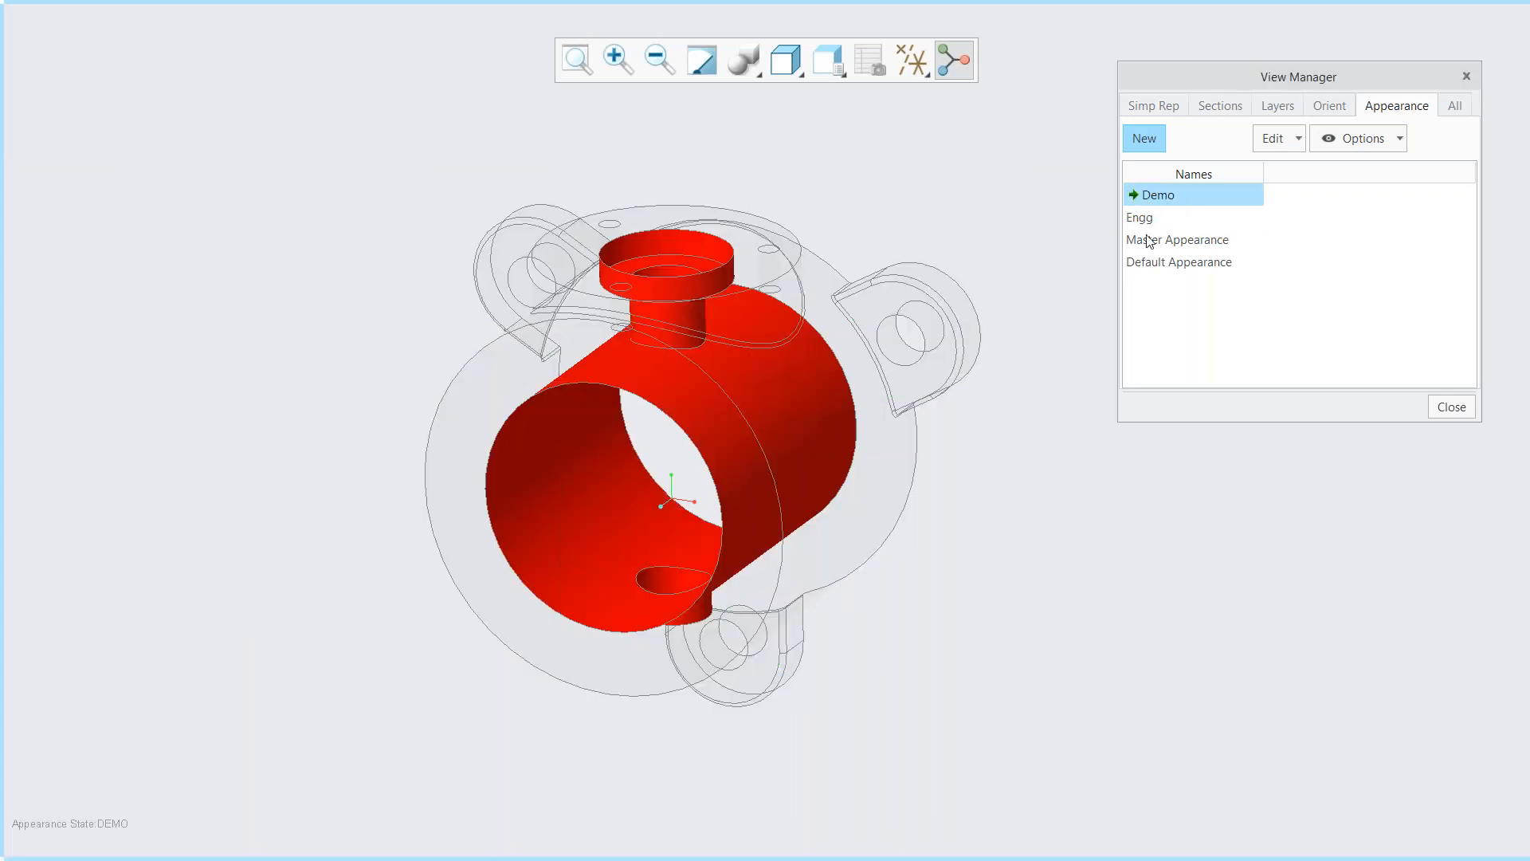
double_click(1143, 225)
double_click(1148, 239)
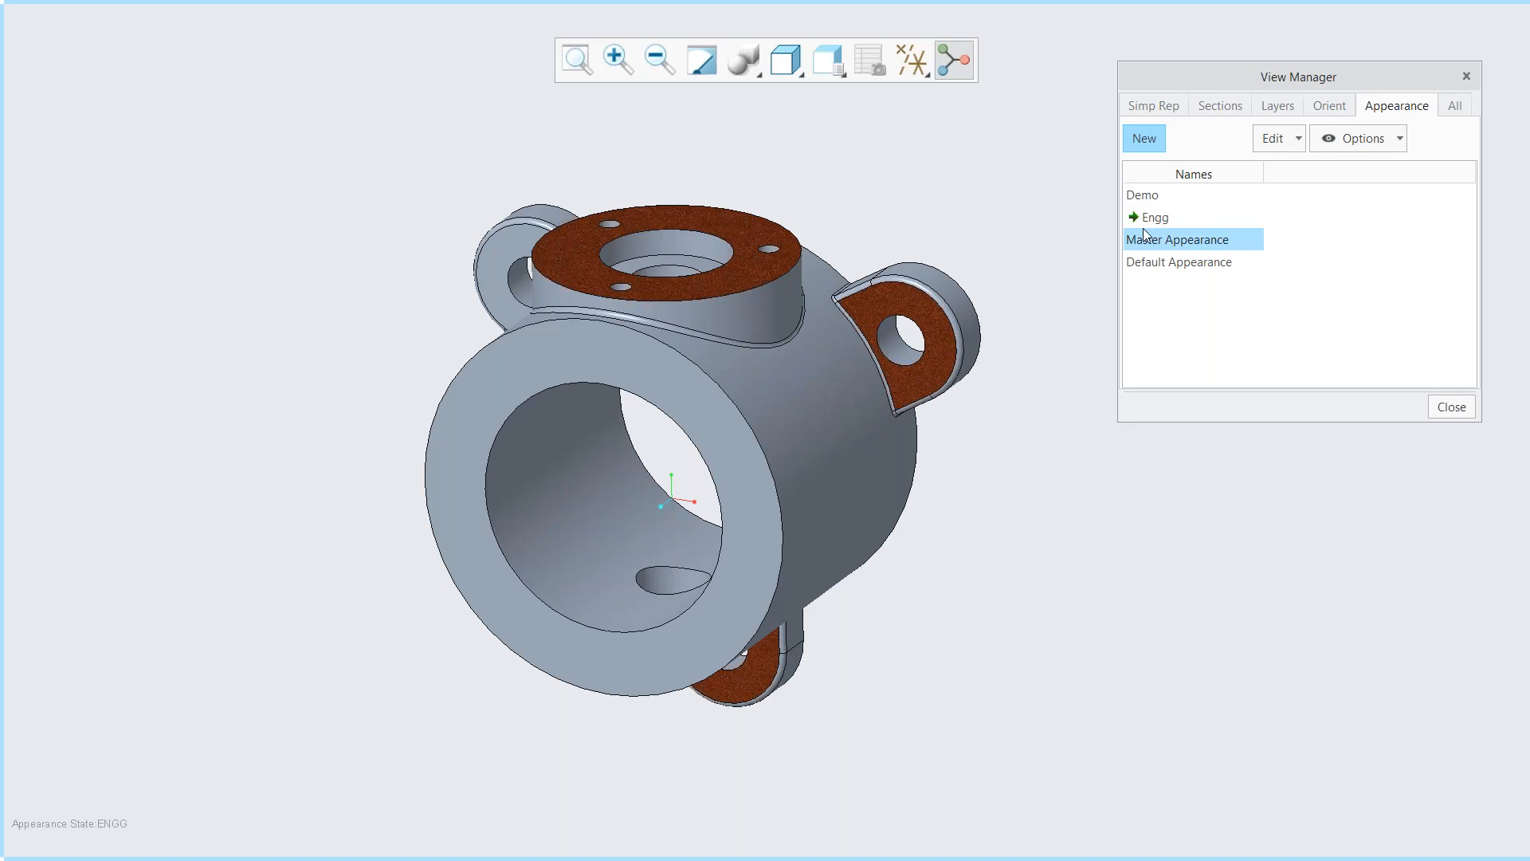
scroll(1028, 370, down, 2)
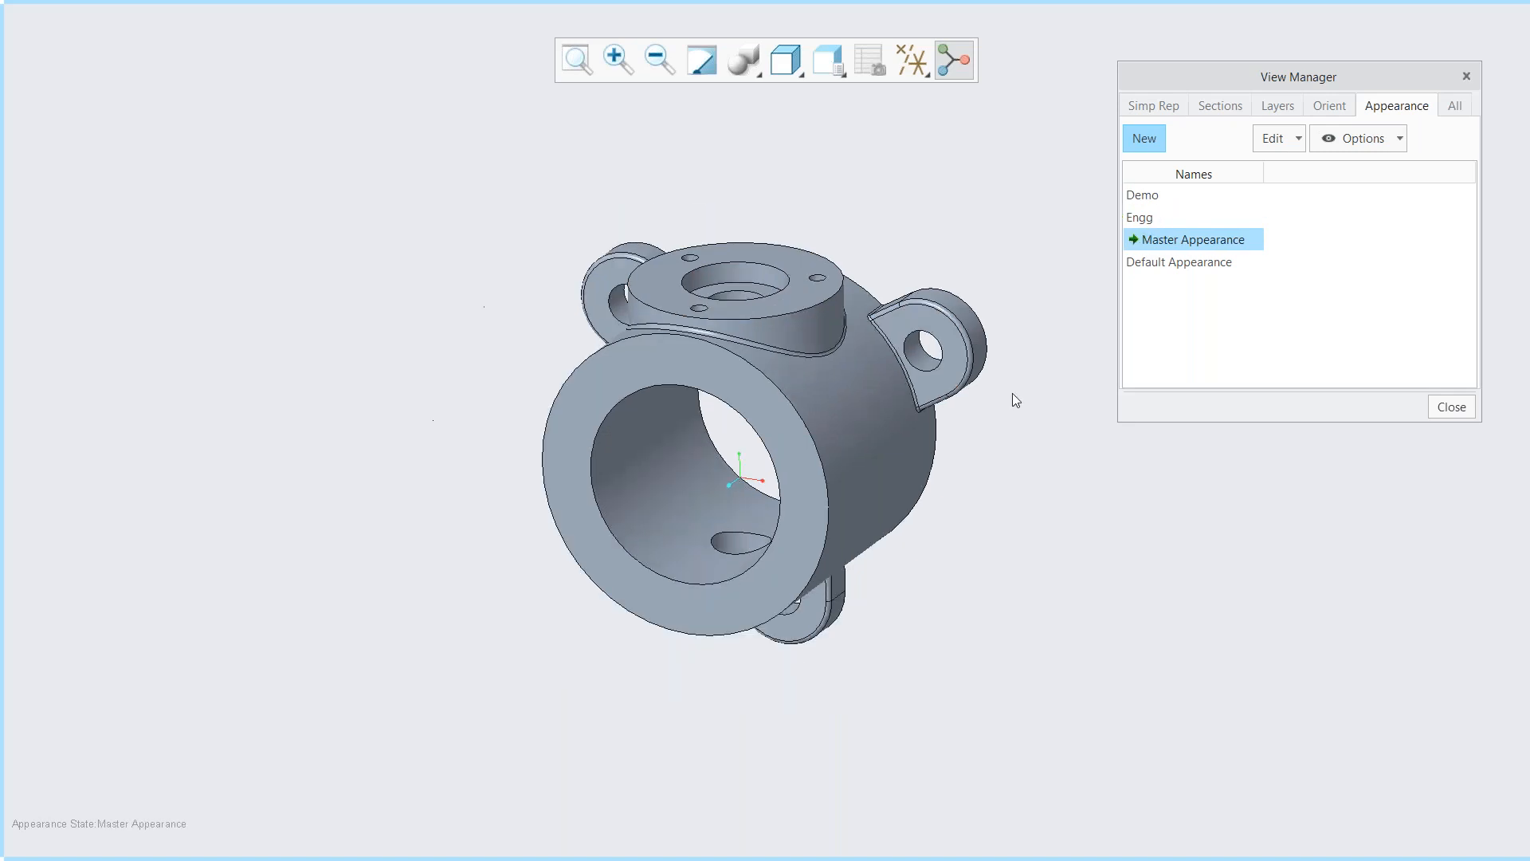
- Close the View Manager, the body part and the apperance.asm assembly
click(1449, 409)
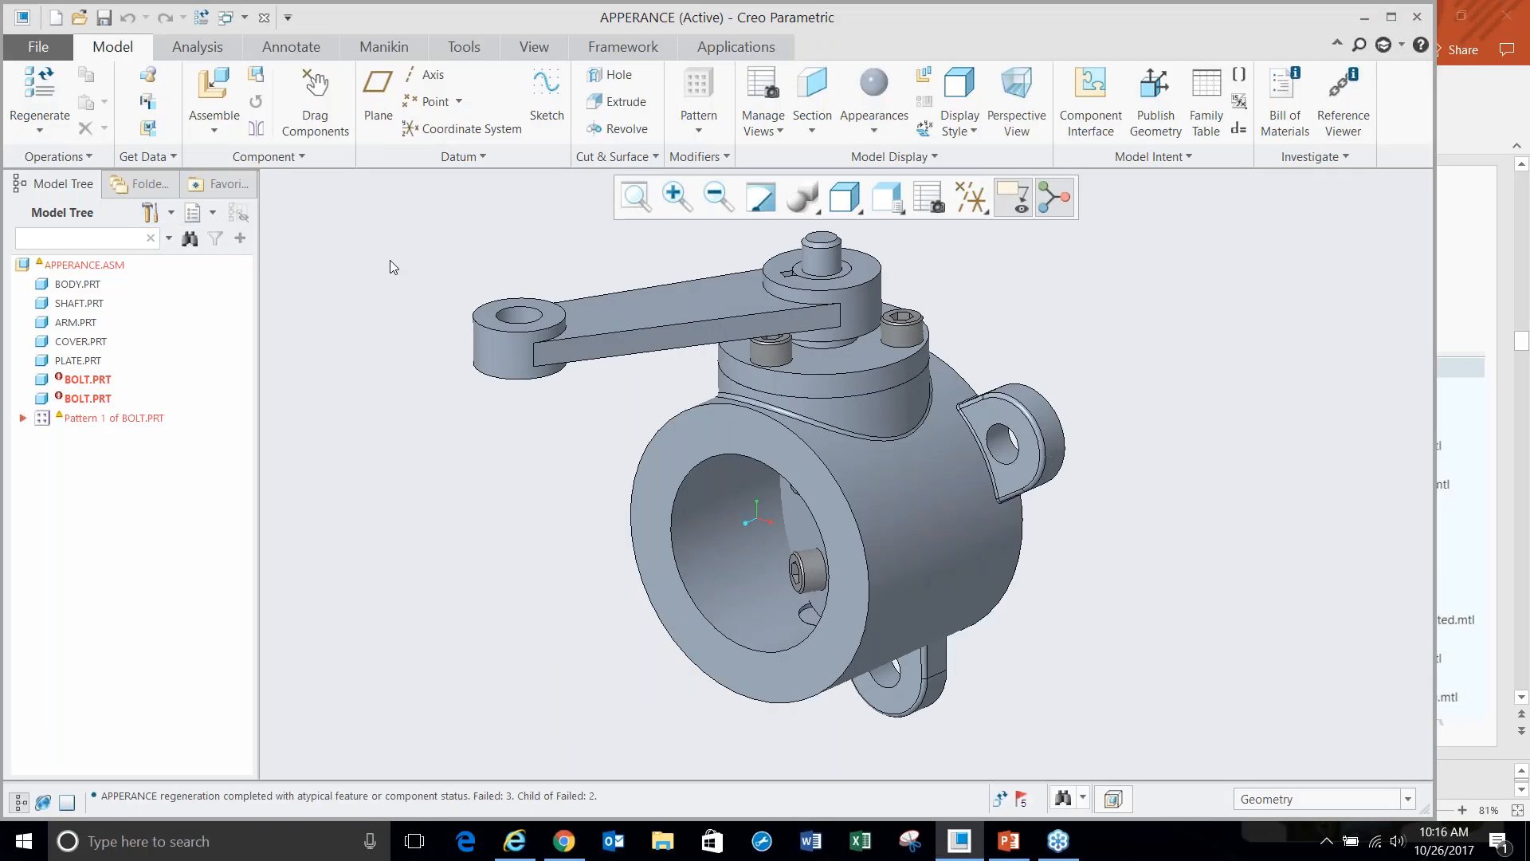
click(264, 17)
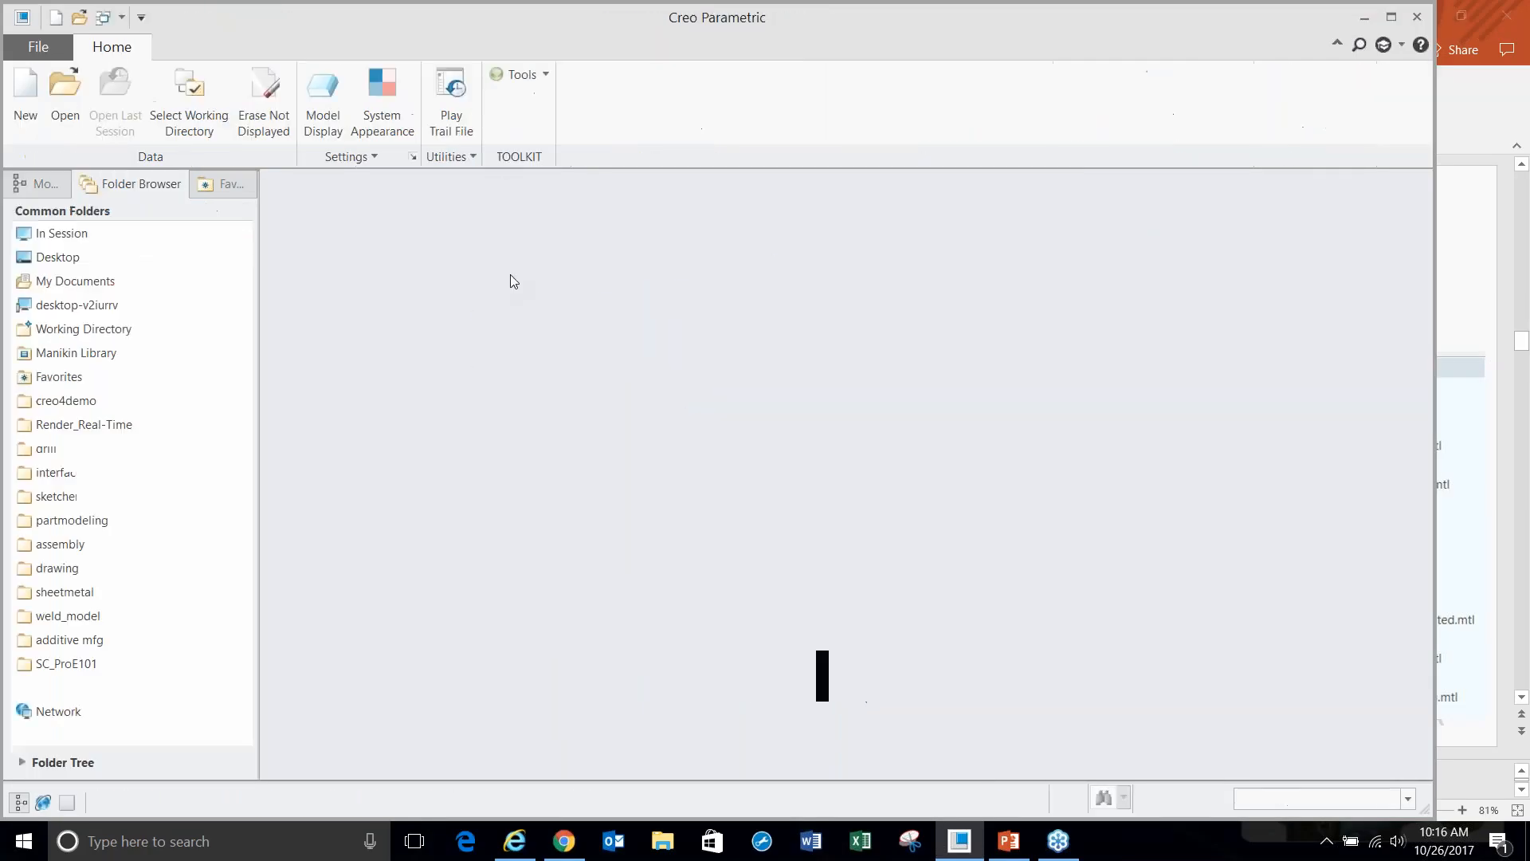
- Erase the undisplayed models from the session and reopen the apperance.asm assembly
click(264, 103)
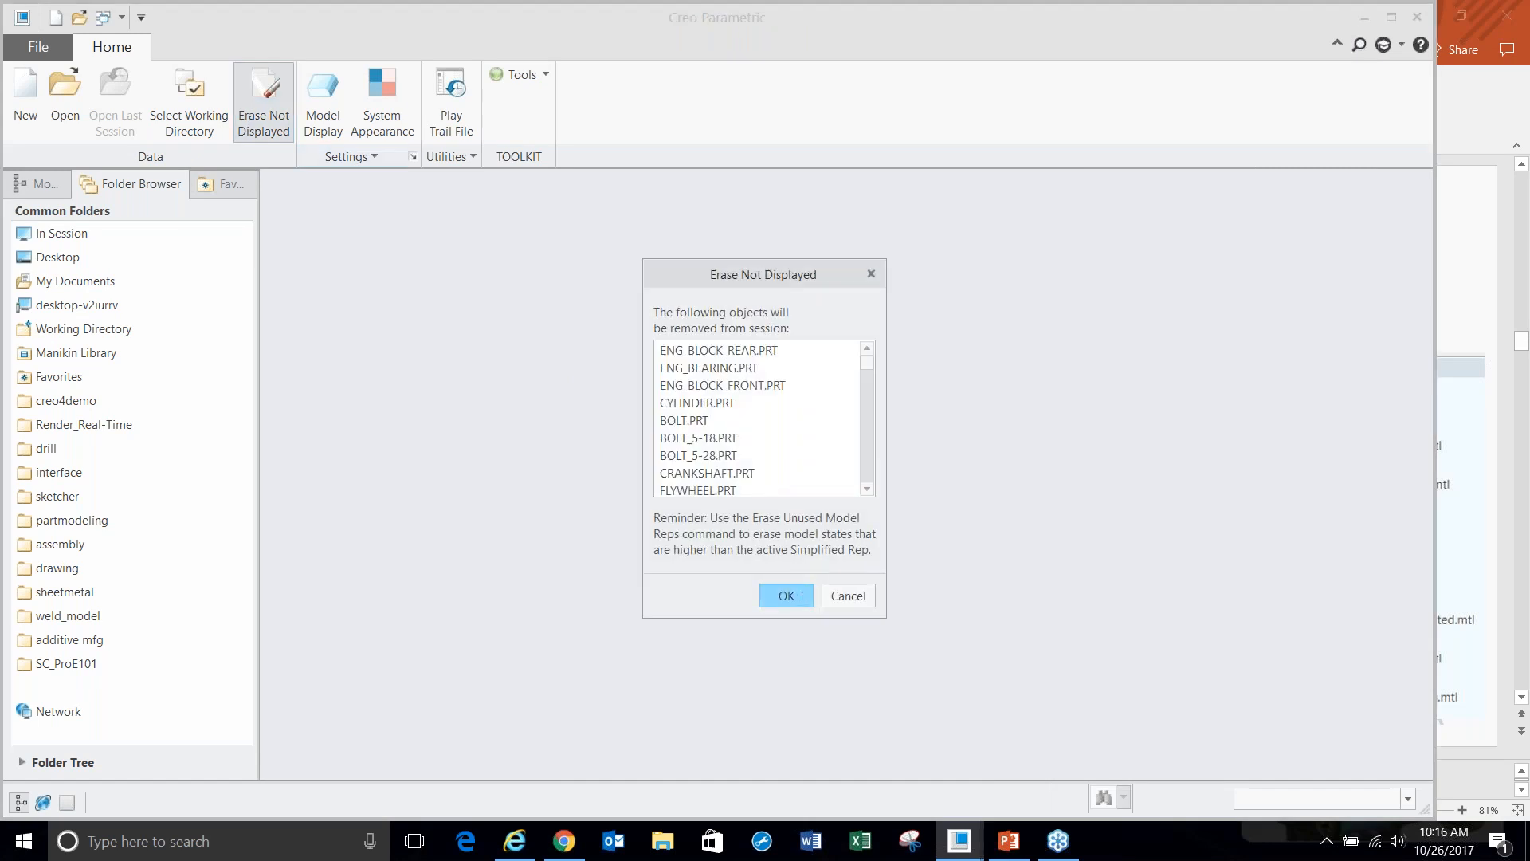
click(785, 589)
click(43, 53)
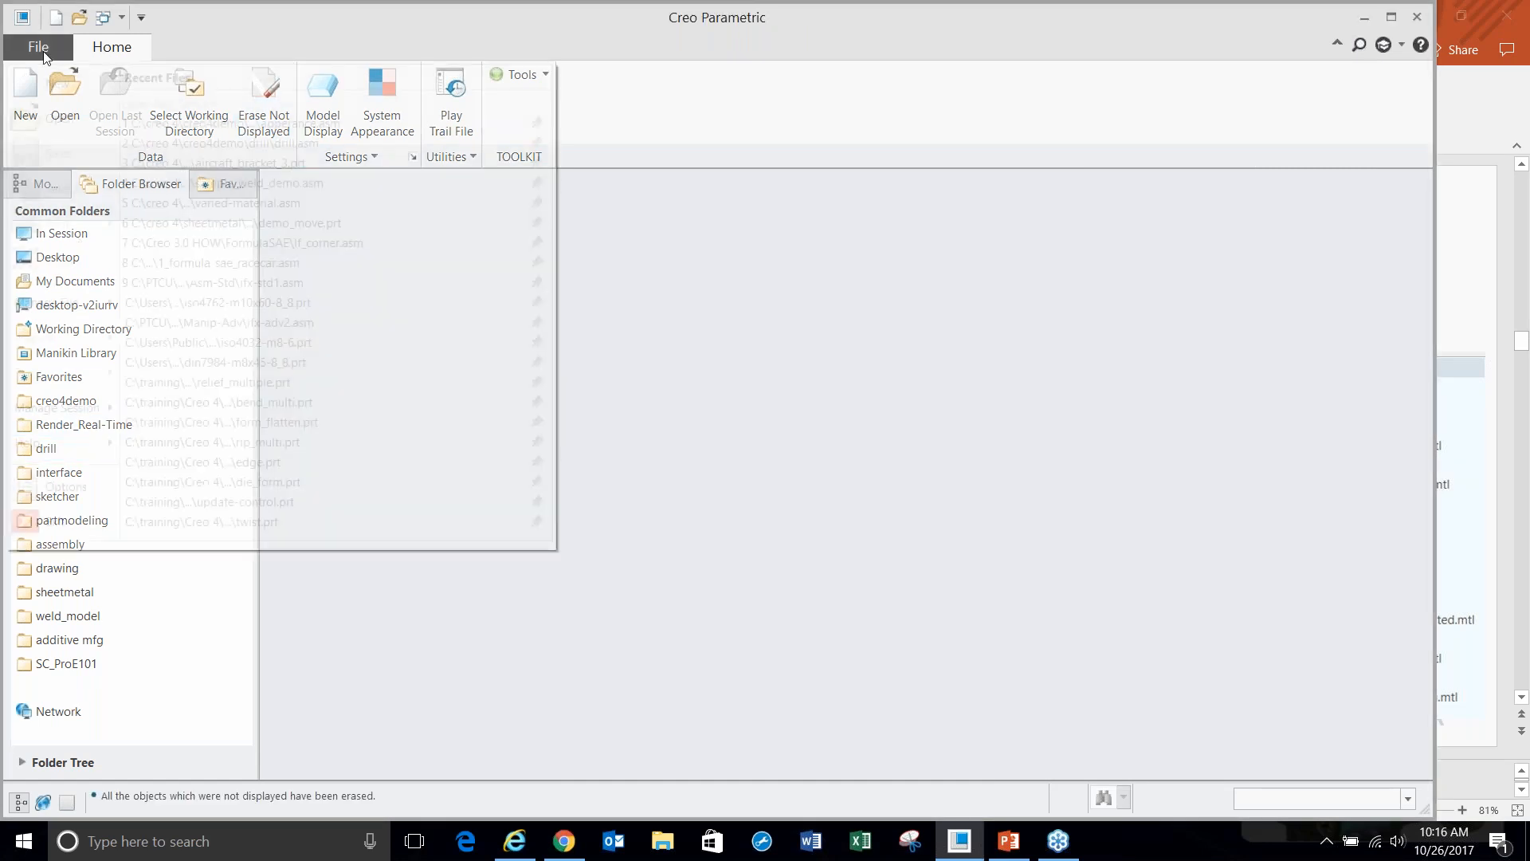
click(302, 124)
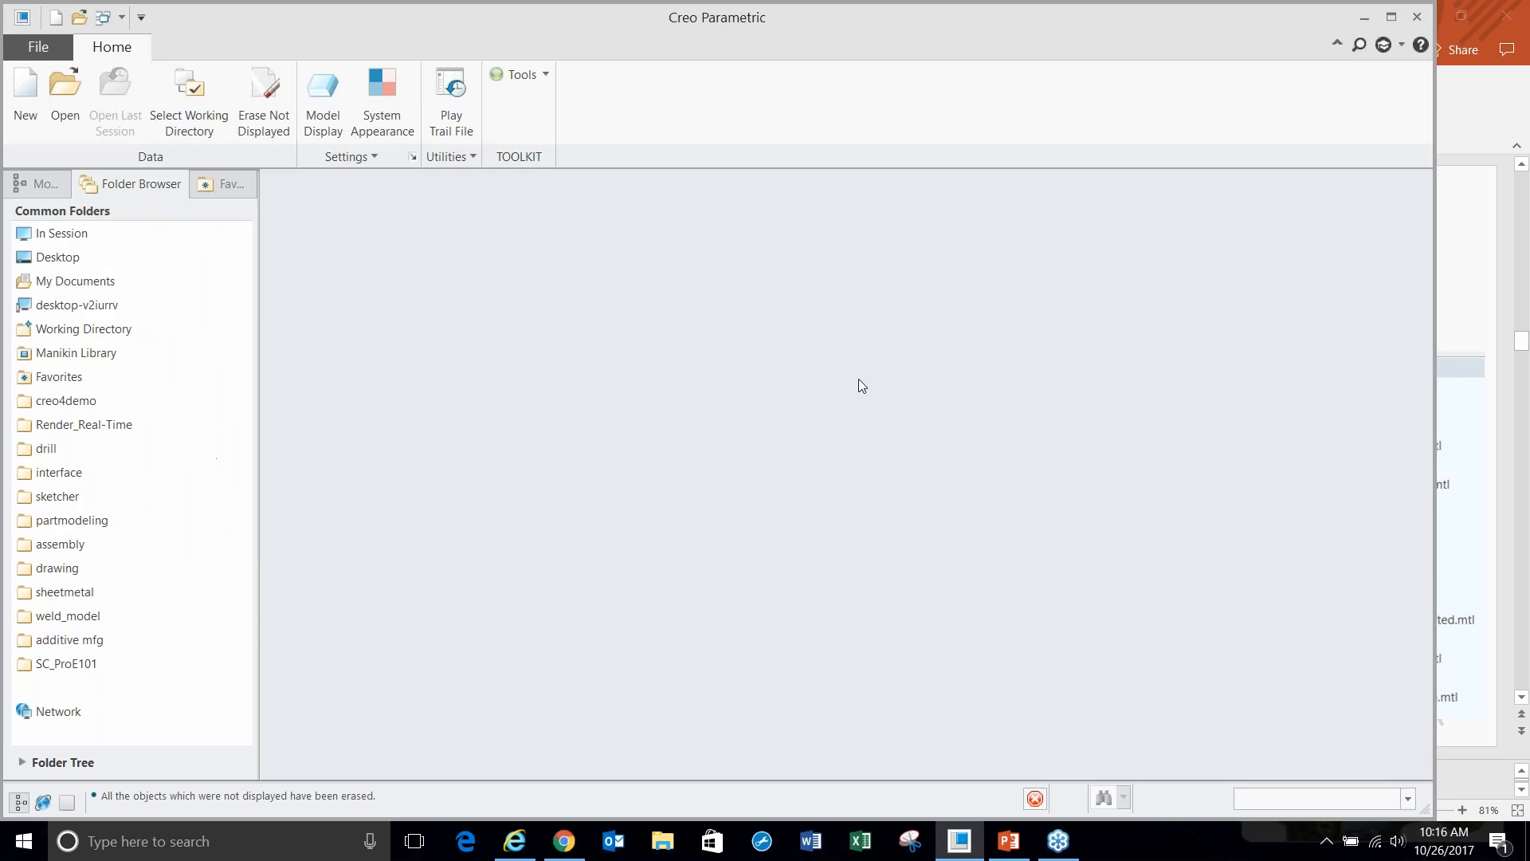
scroll(952, 429, up, 3)
scroll(907, 239, down, 2)
- Open the View Manager and create a new appearance state for the assembly, accepting the default name
click(929, 197)
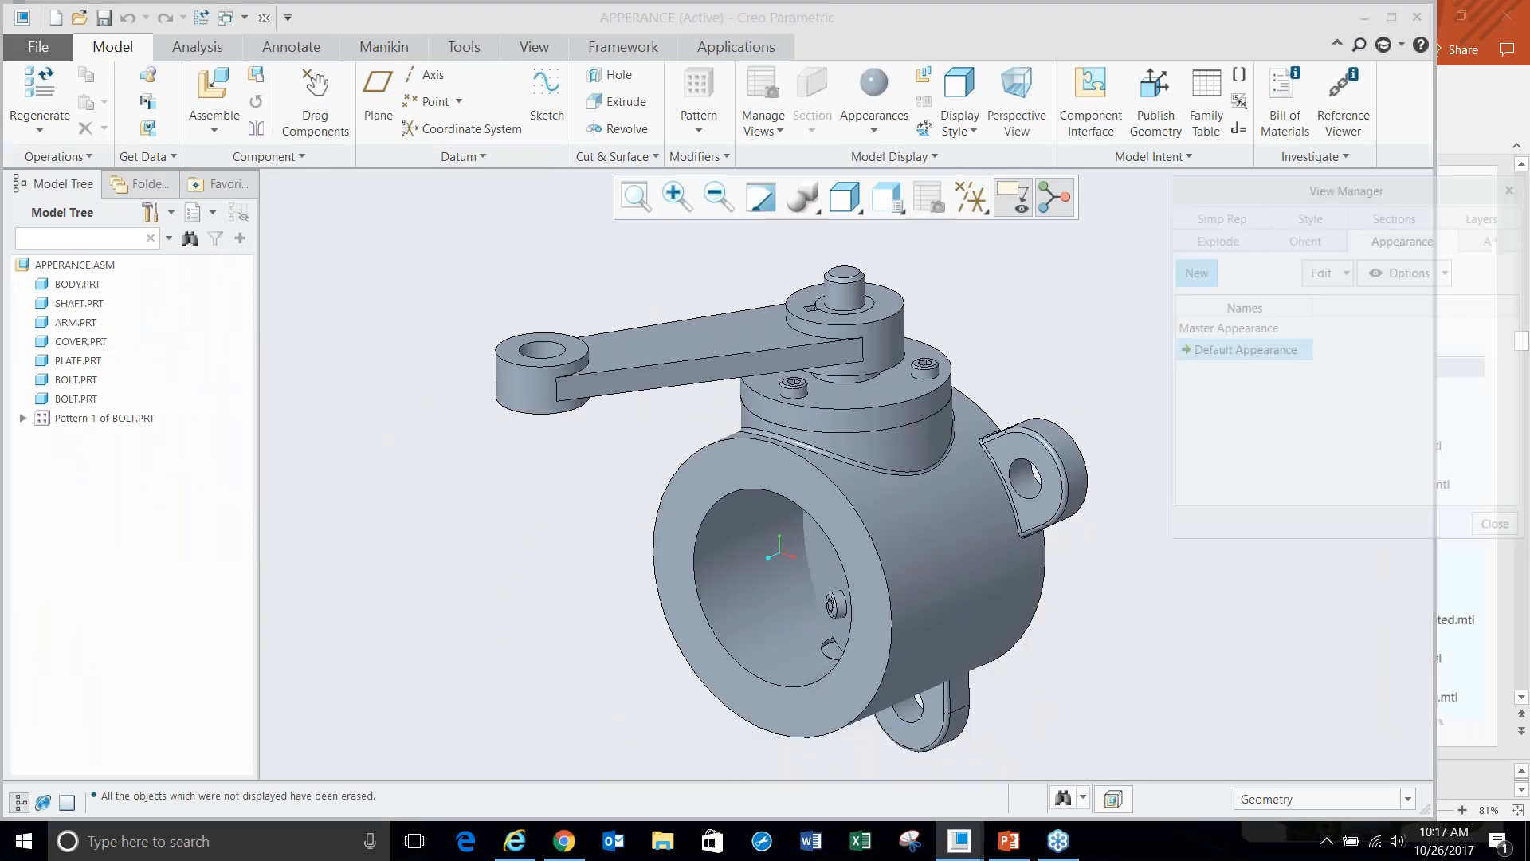
click(1190, 280)
key(Return)
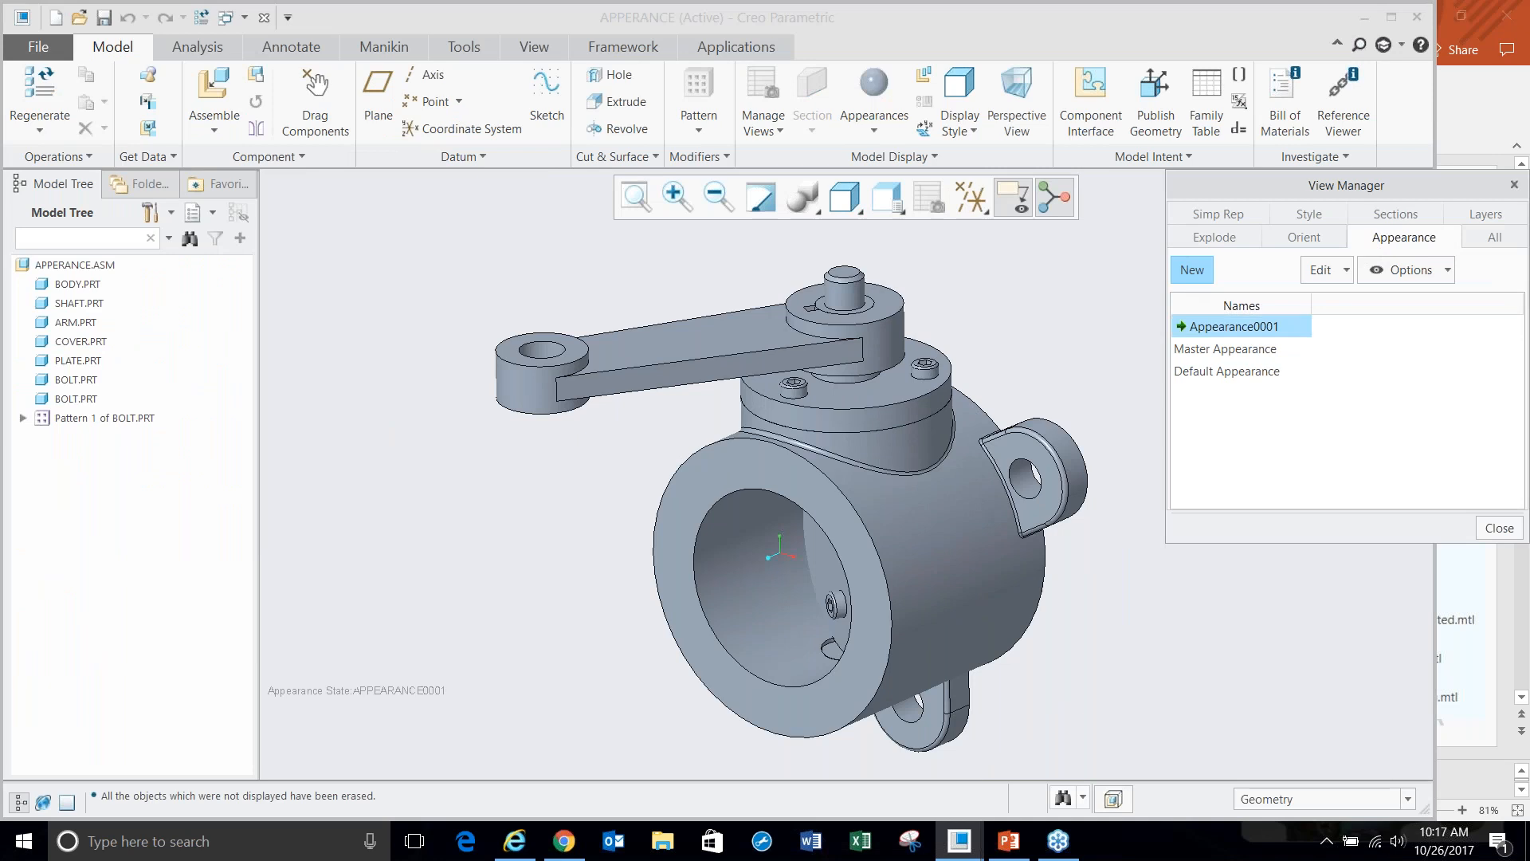
- Apply the brown textured appearance to the arm part and the red appearance to the body part
click(874, 129)
click(935, 252)
click(756, 319)
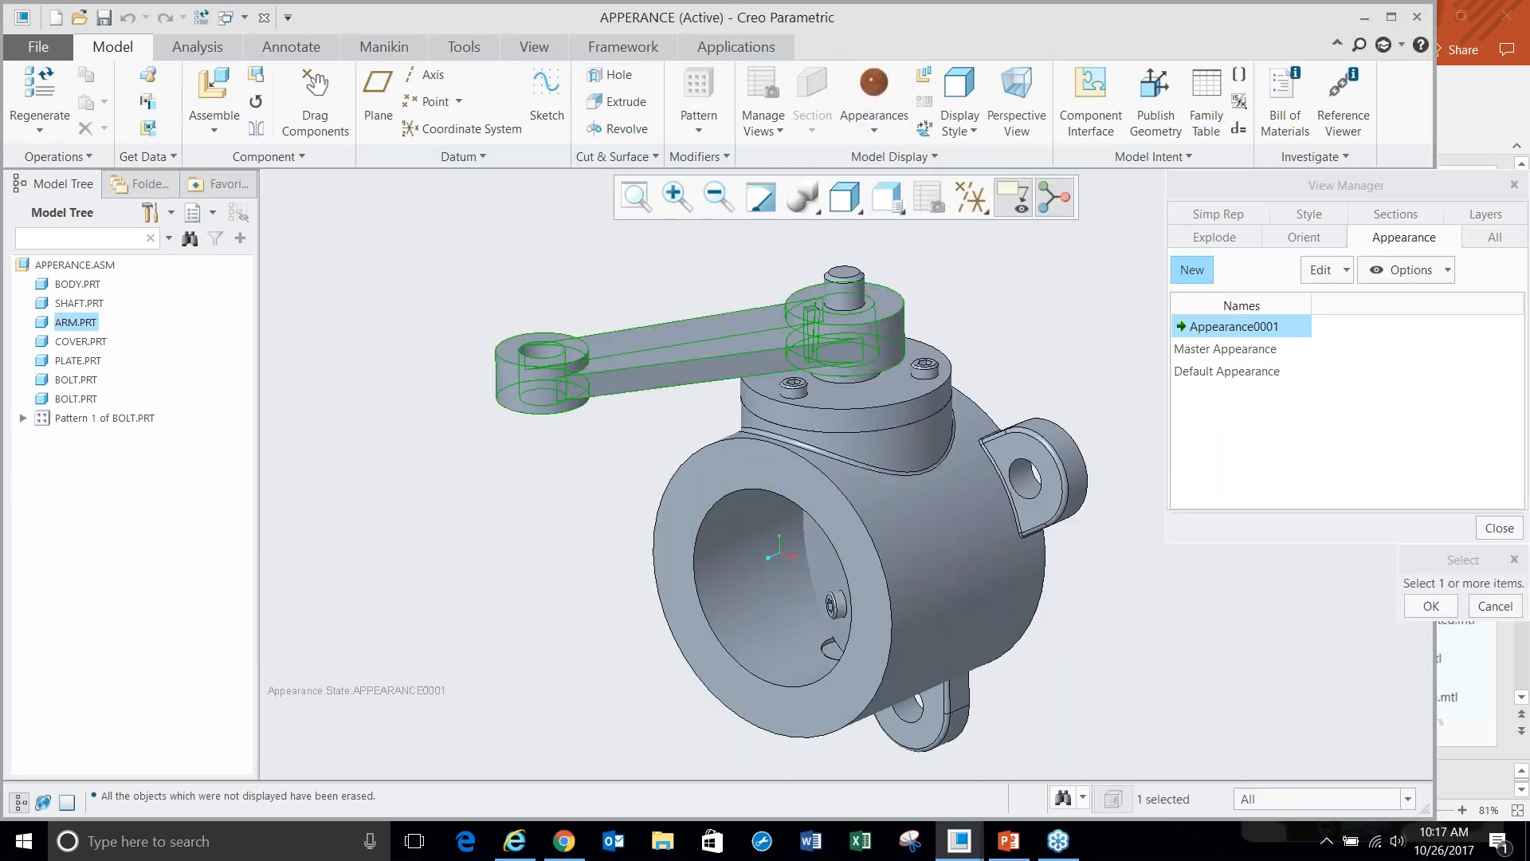
middle_click(756, 319)
click(876, 134)
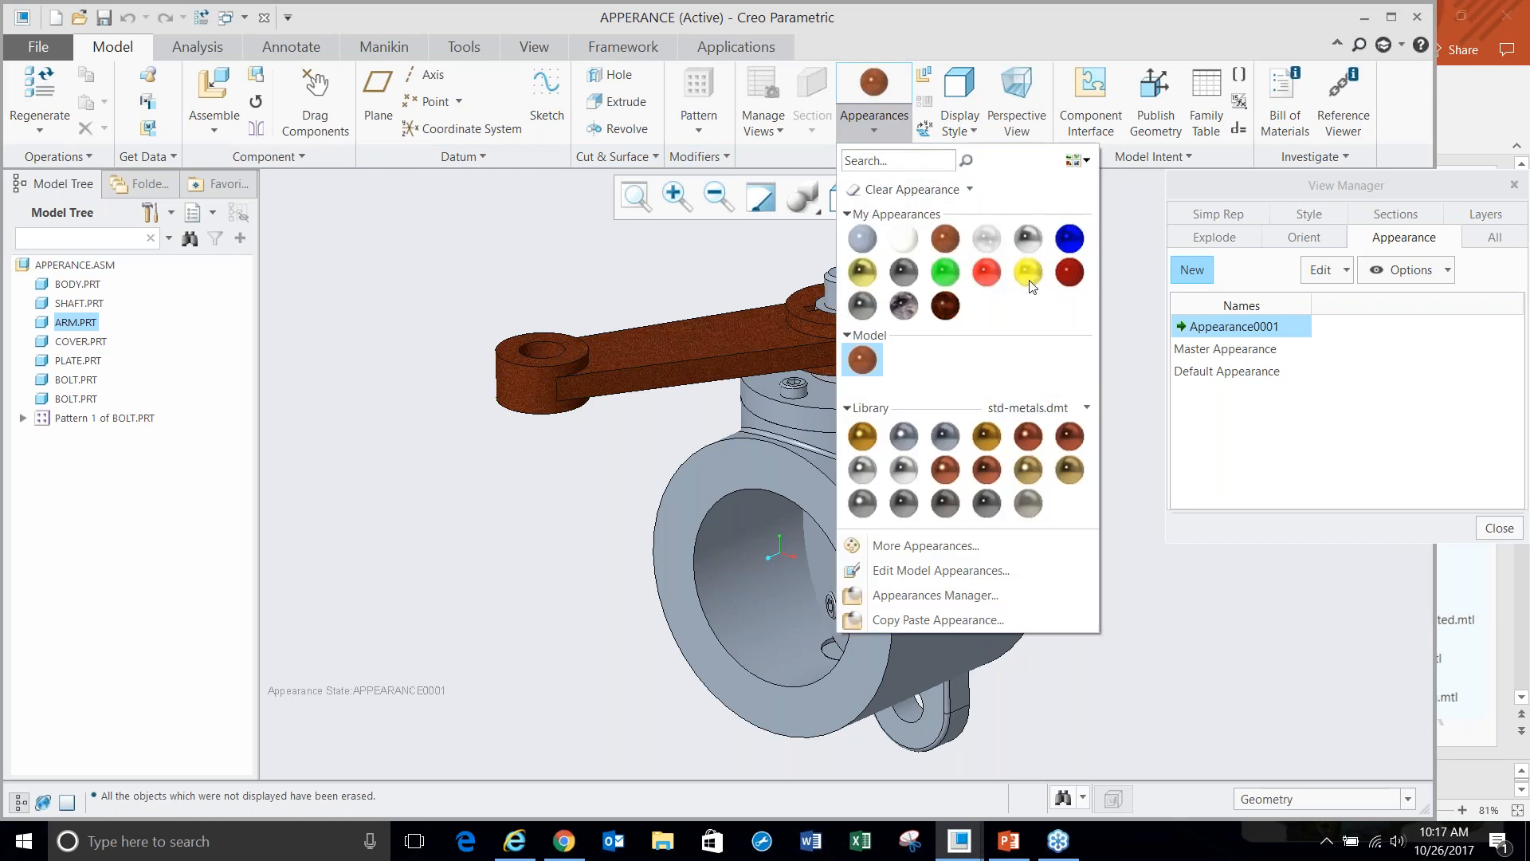
click(987, 272)
click(708, 476)
middle_click(708, 476)
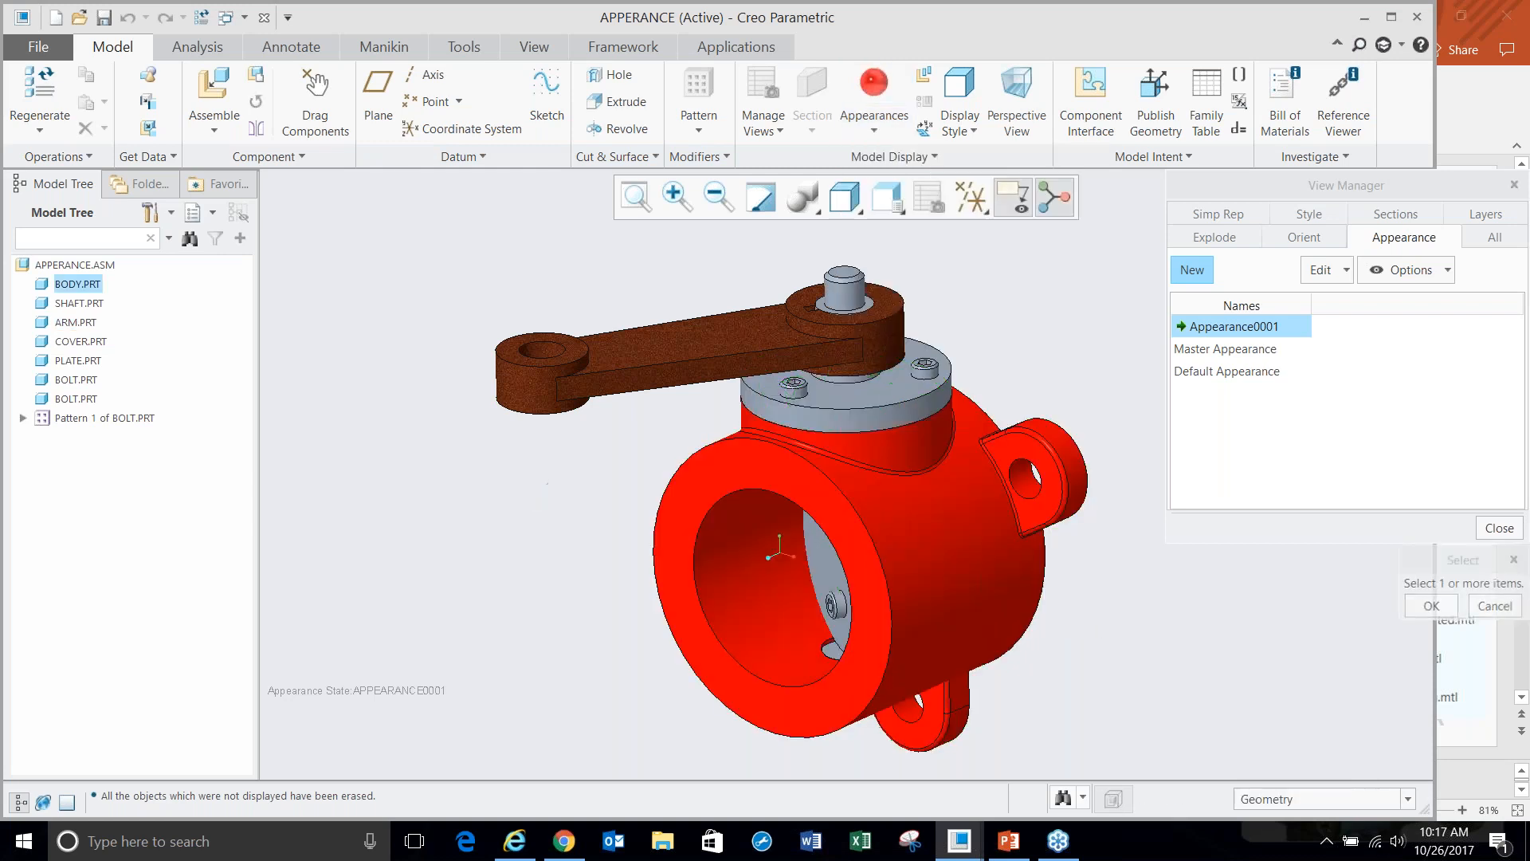
- Activate Master Appearance and create a second appearance state with the default name
double_click(1205, 348)
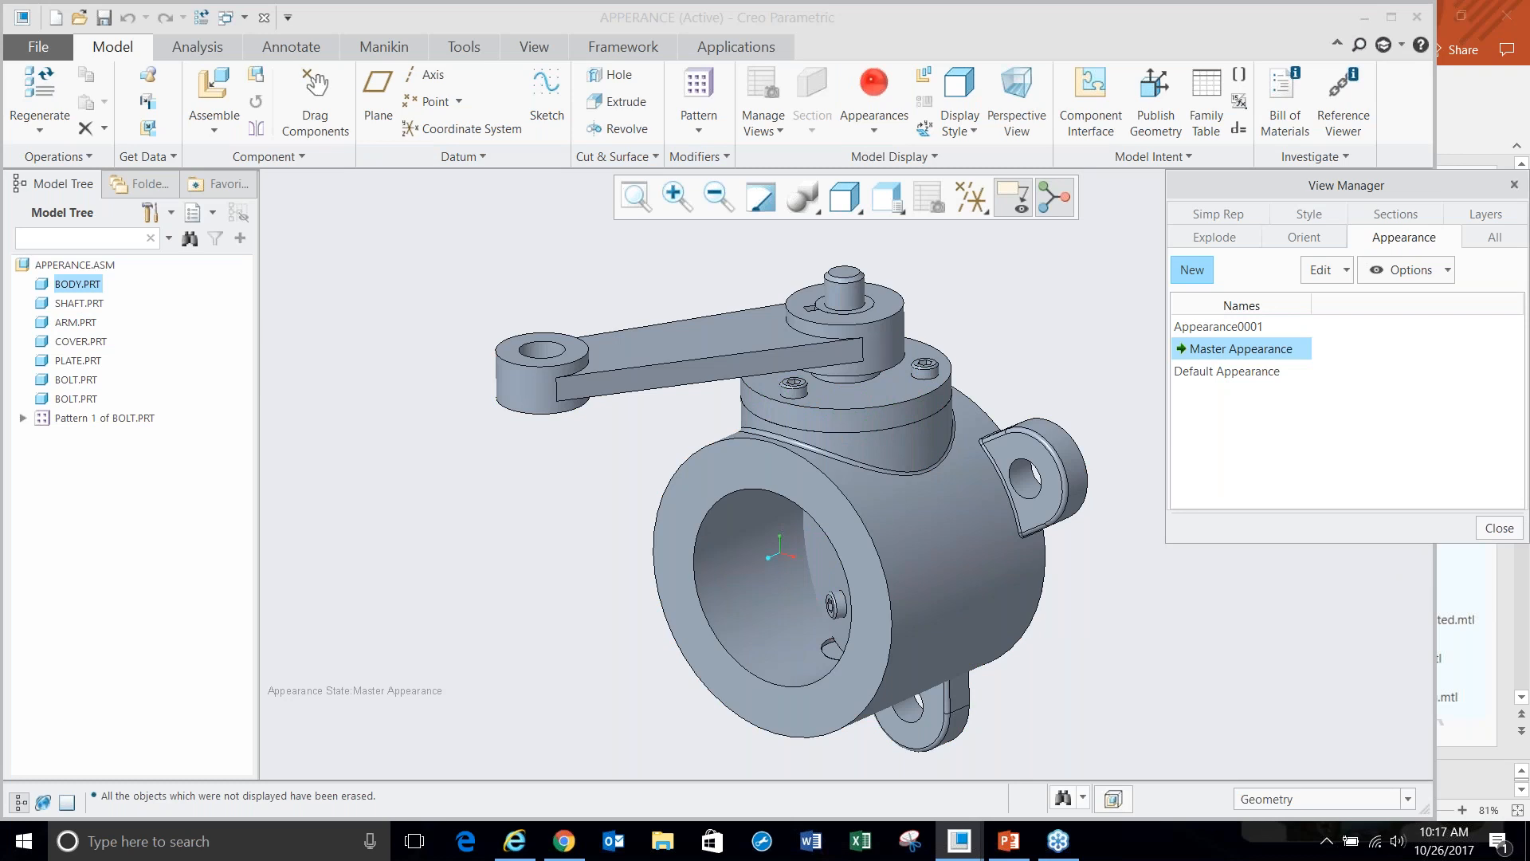
click(1192, 271)
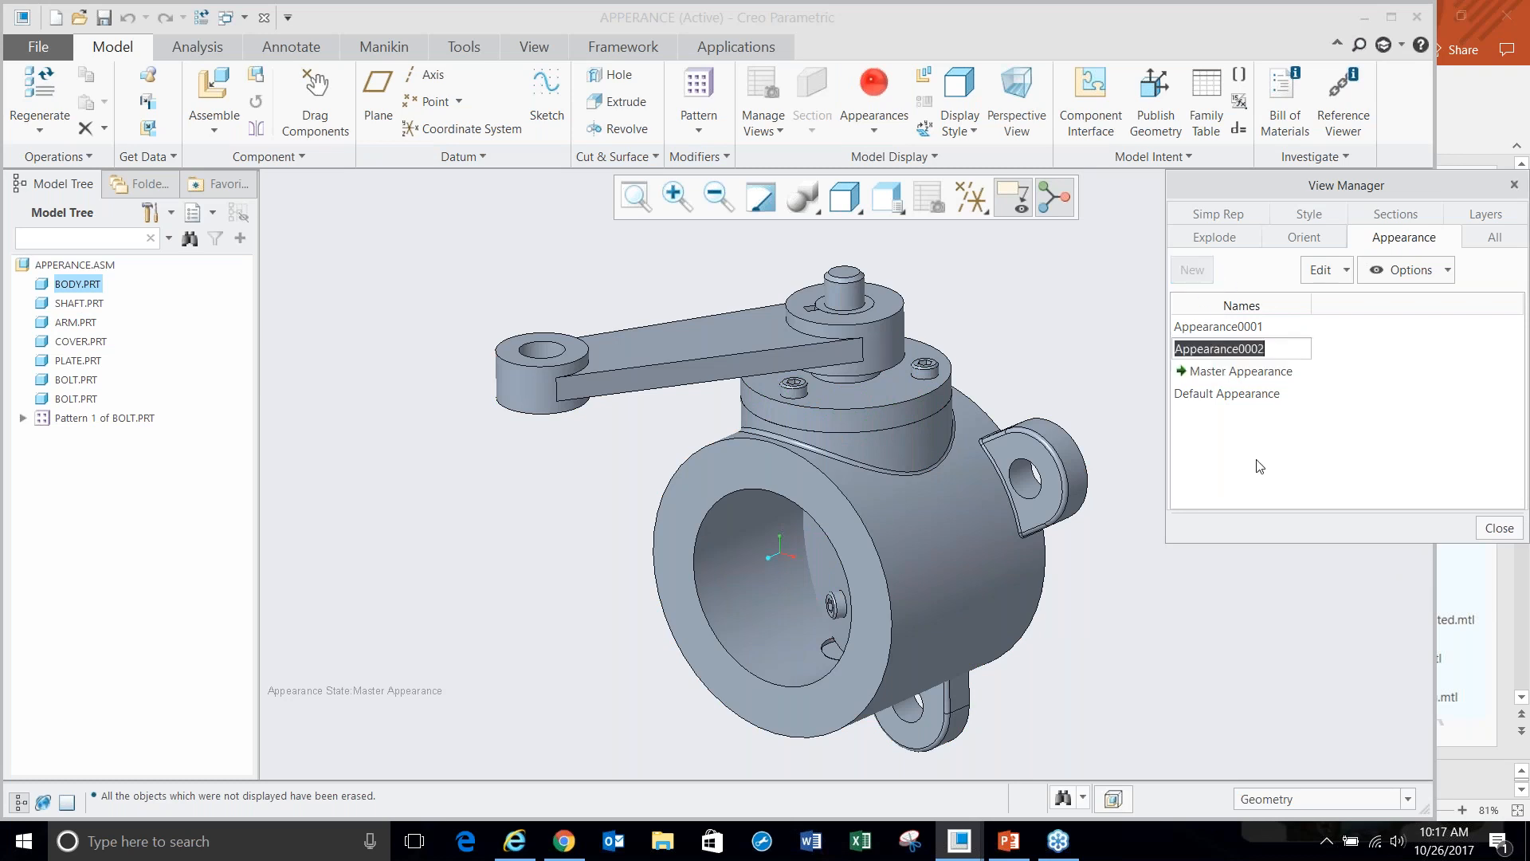
key(Return)
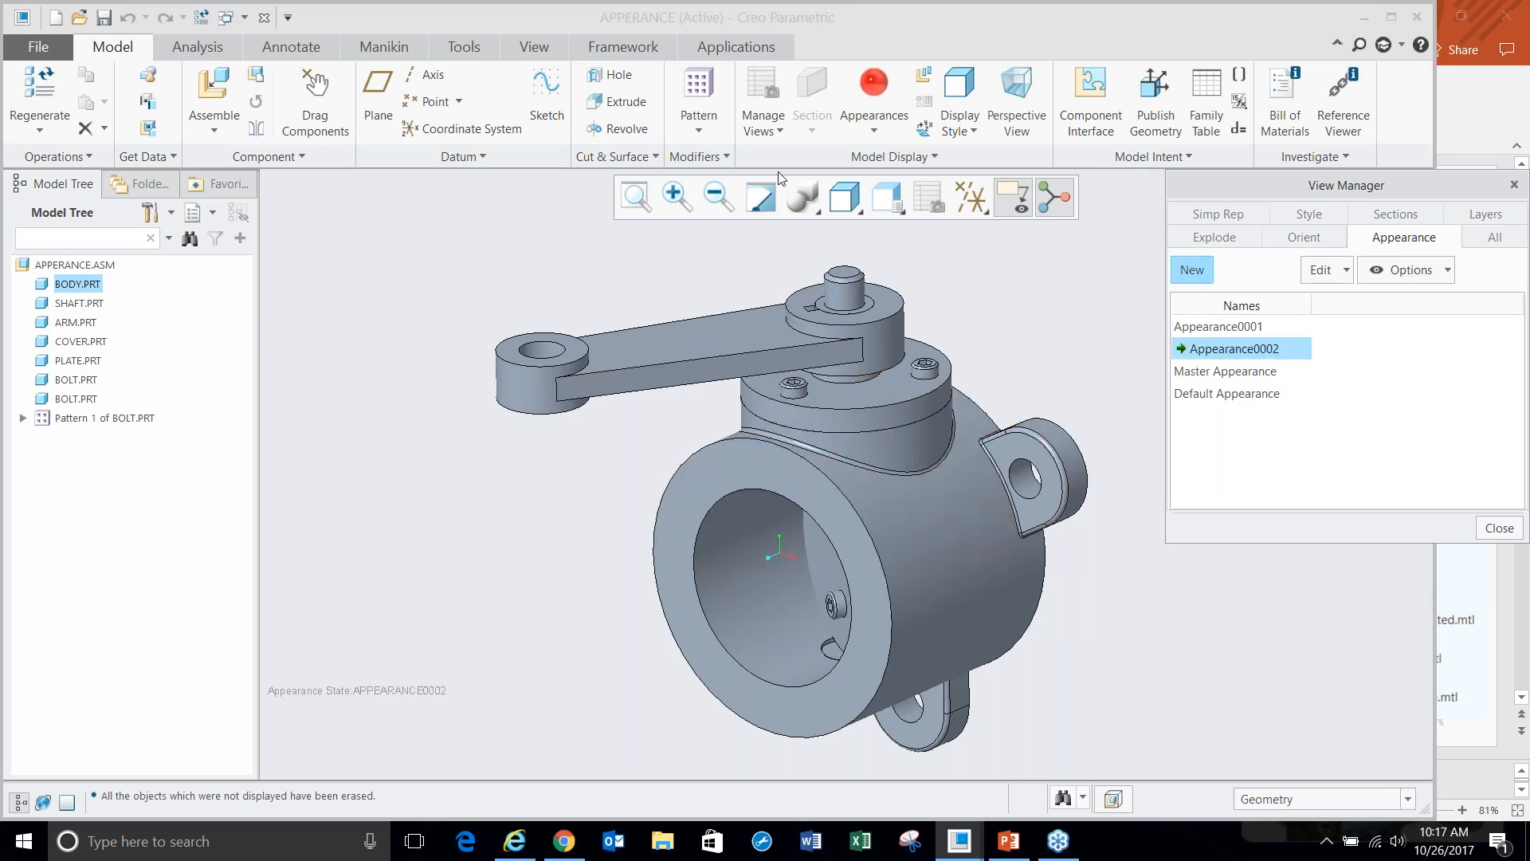
- Apply the blue appearance to the body part and the metallic yellow appearance to the arm part
click(864, 126)
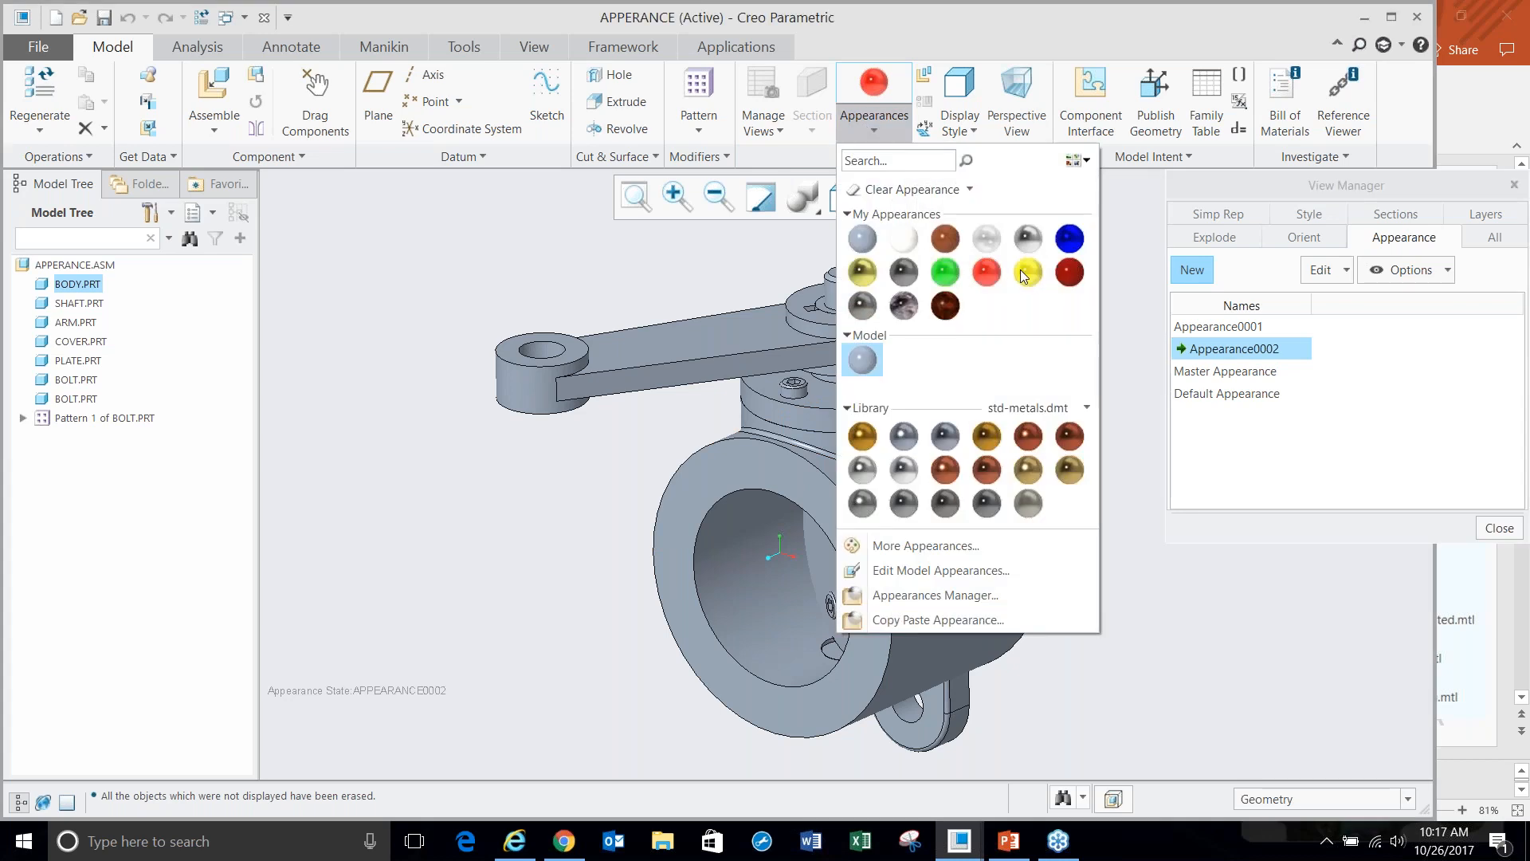
click(1070, 238)
click(897, 566)
middle_click(440, 484)
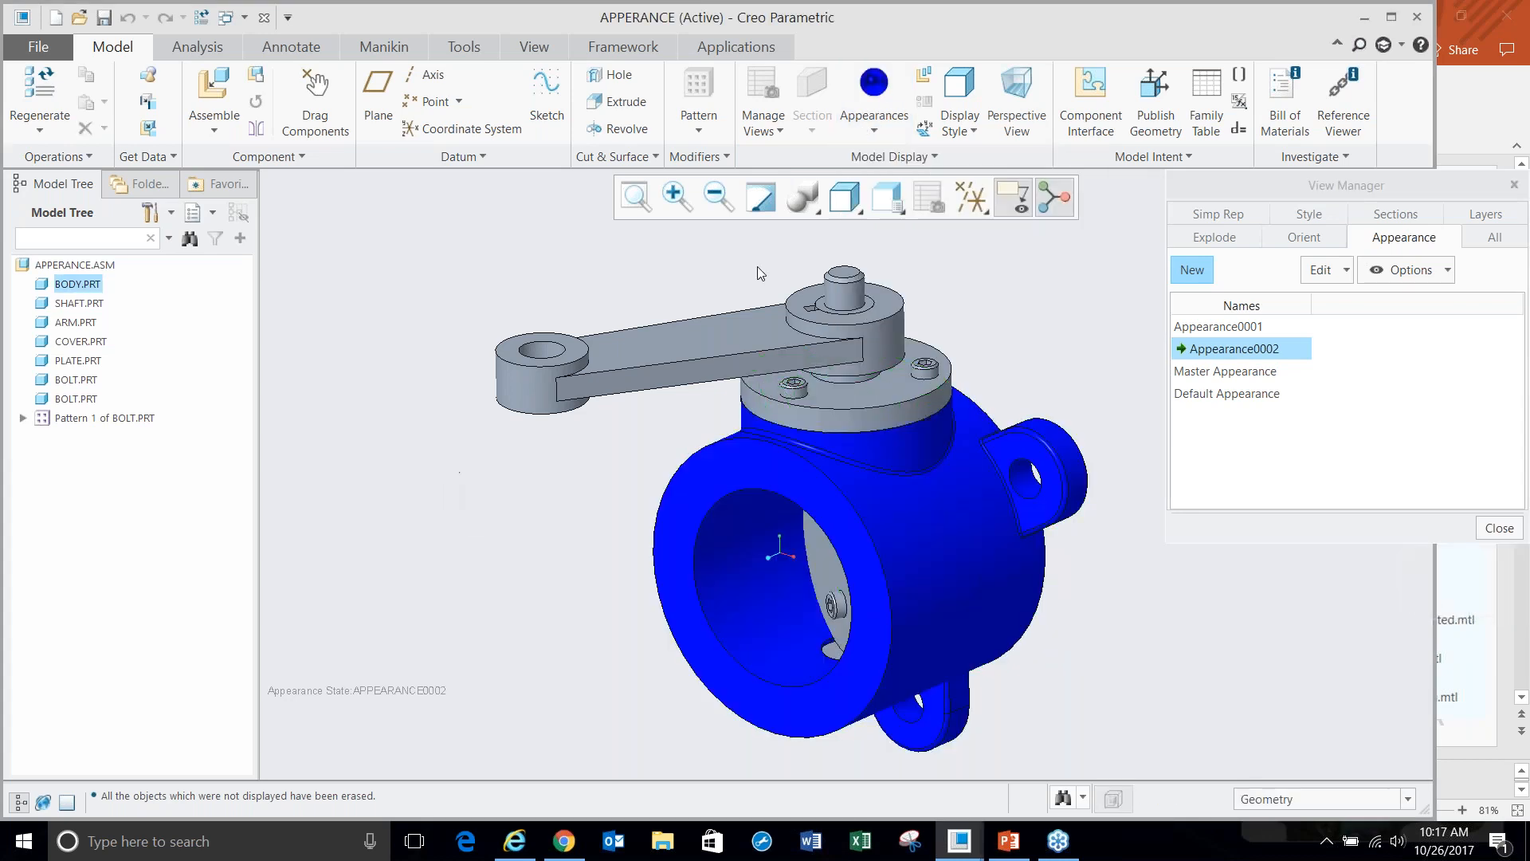
click(883, 135)
click(868, 266)
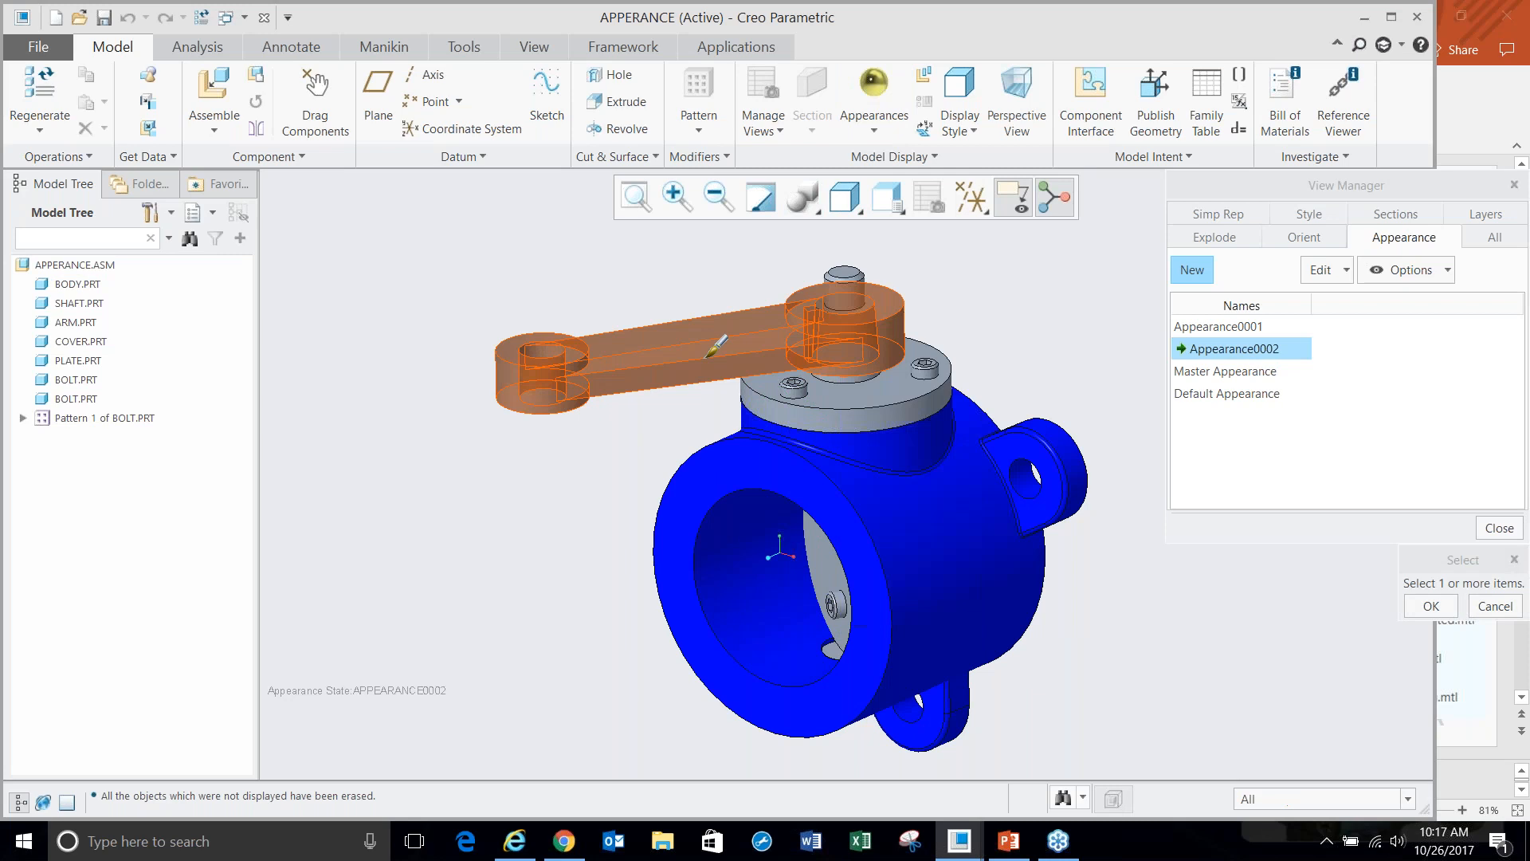
click(715, 347)
middle_click(715, 346)
- Activate Appearance0001, Appearance0002 and Master Appearance in turn to compare them, and close the View Manager
double_click(1234, 327)
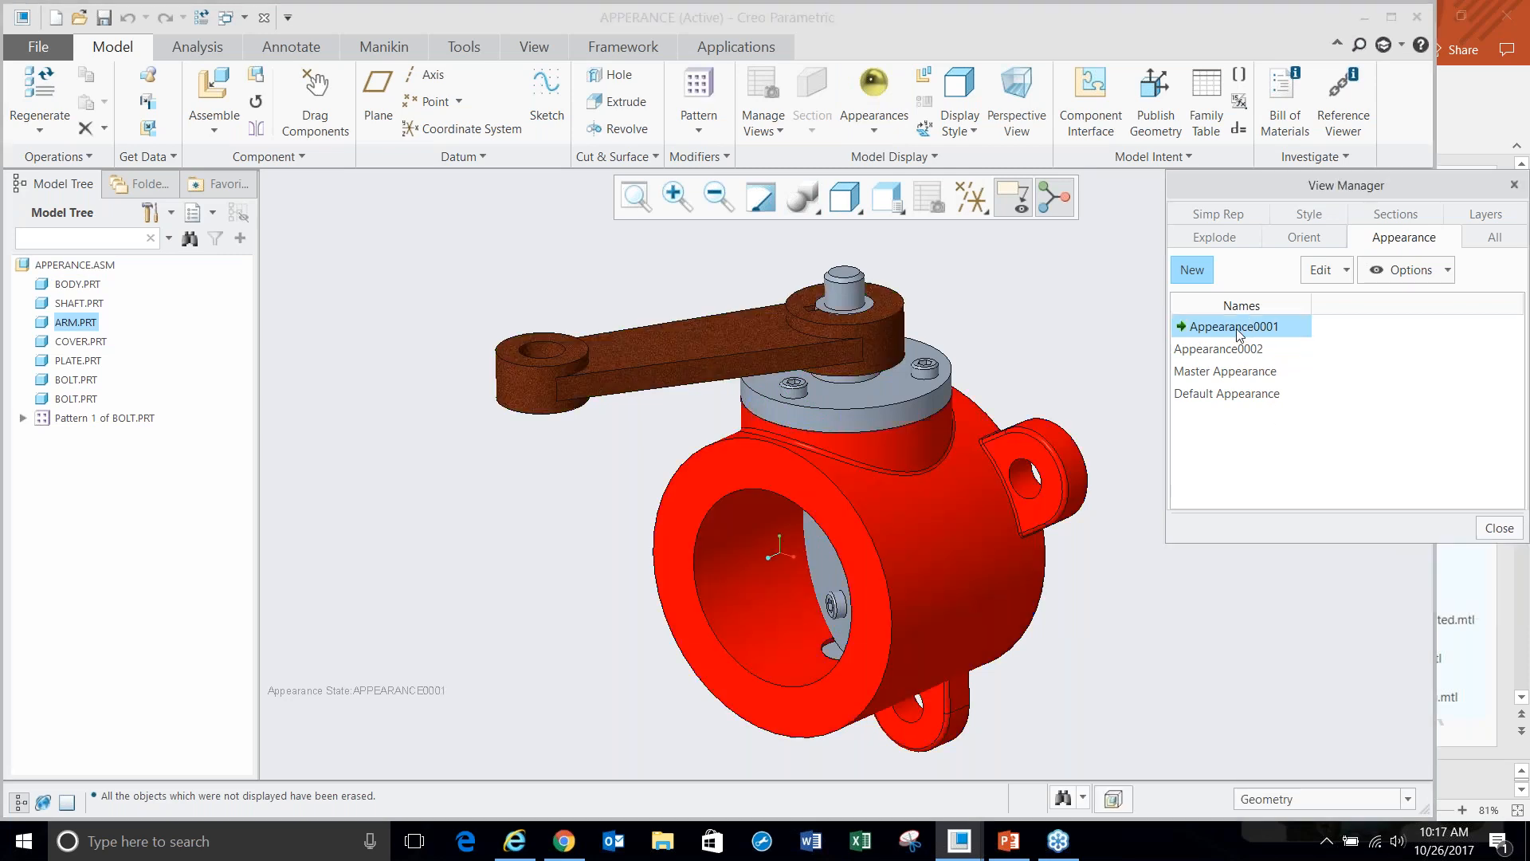
double_click(1232, 350)
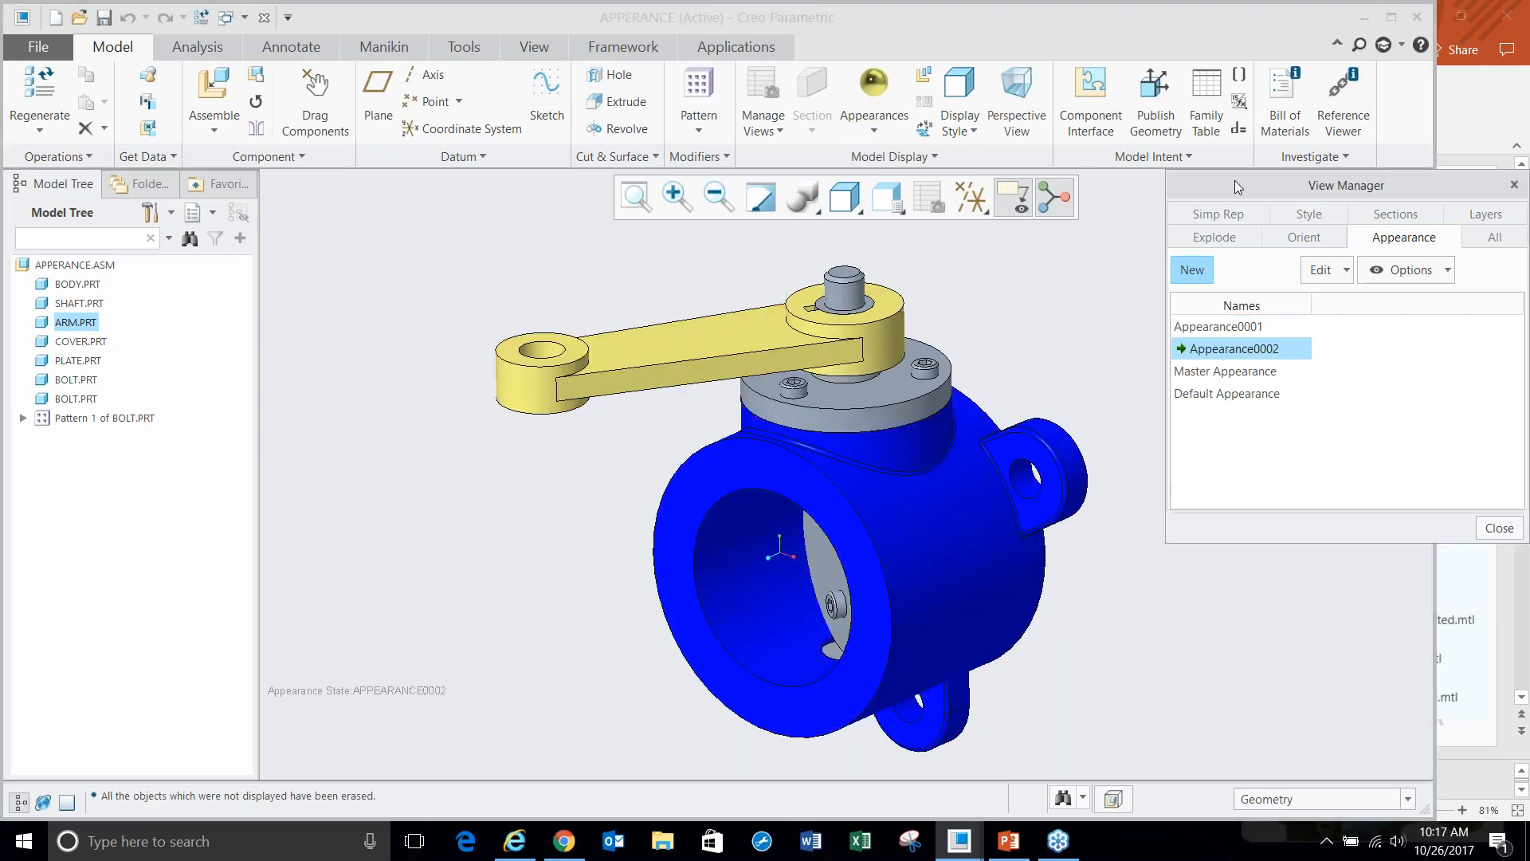
drag(1235, 186, 990, 179)
click(1248, 230)
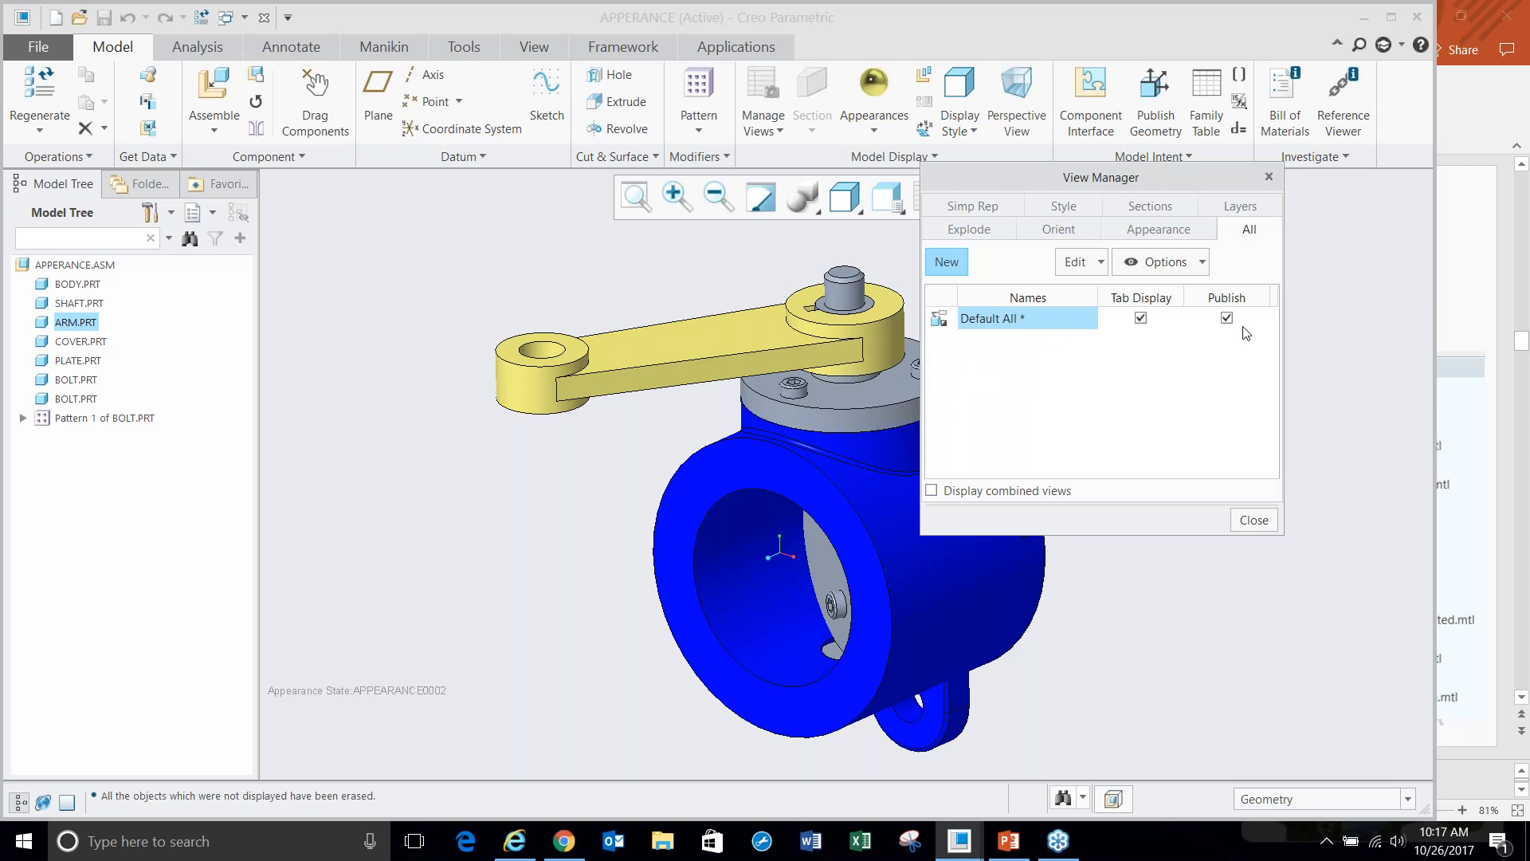
click(1158, 230)
double_click(974, 365)
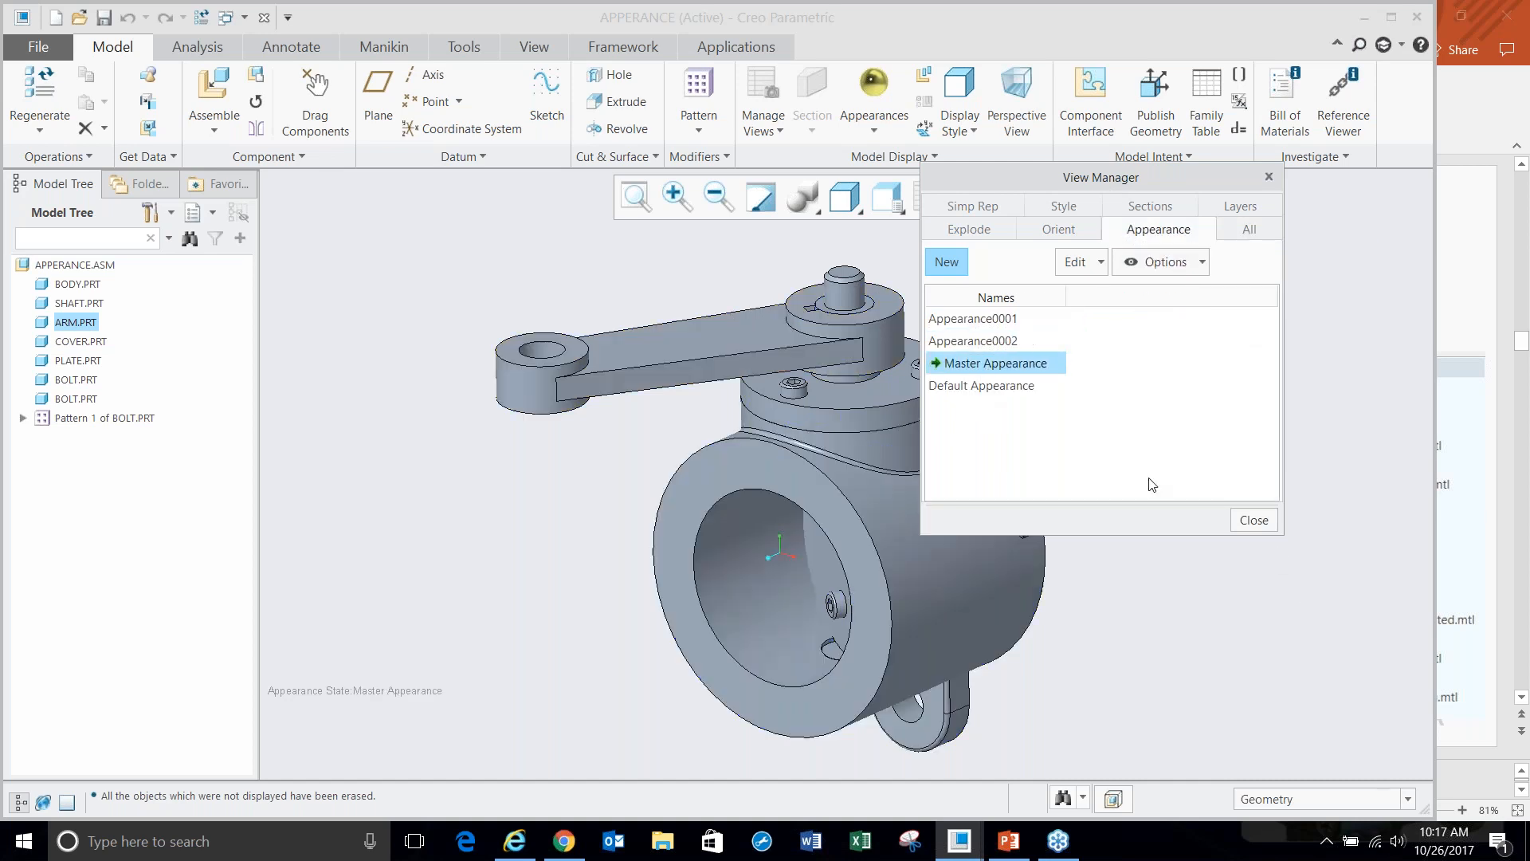
click(1253, 521)
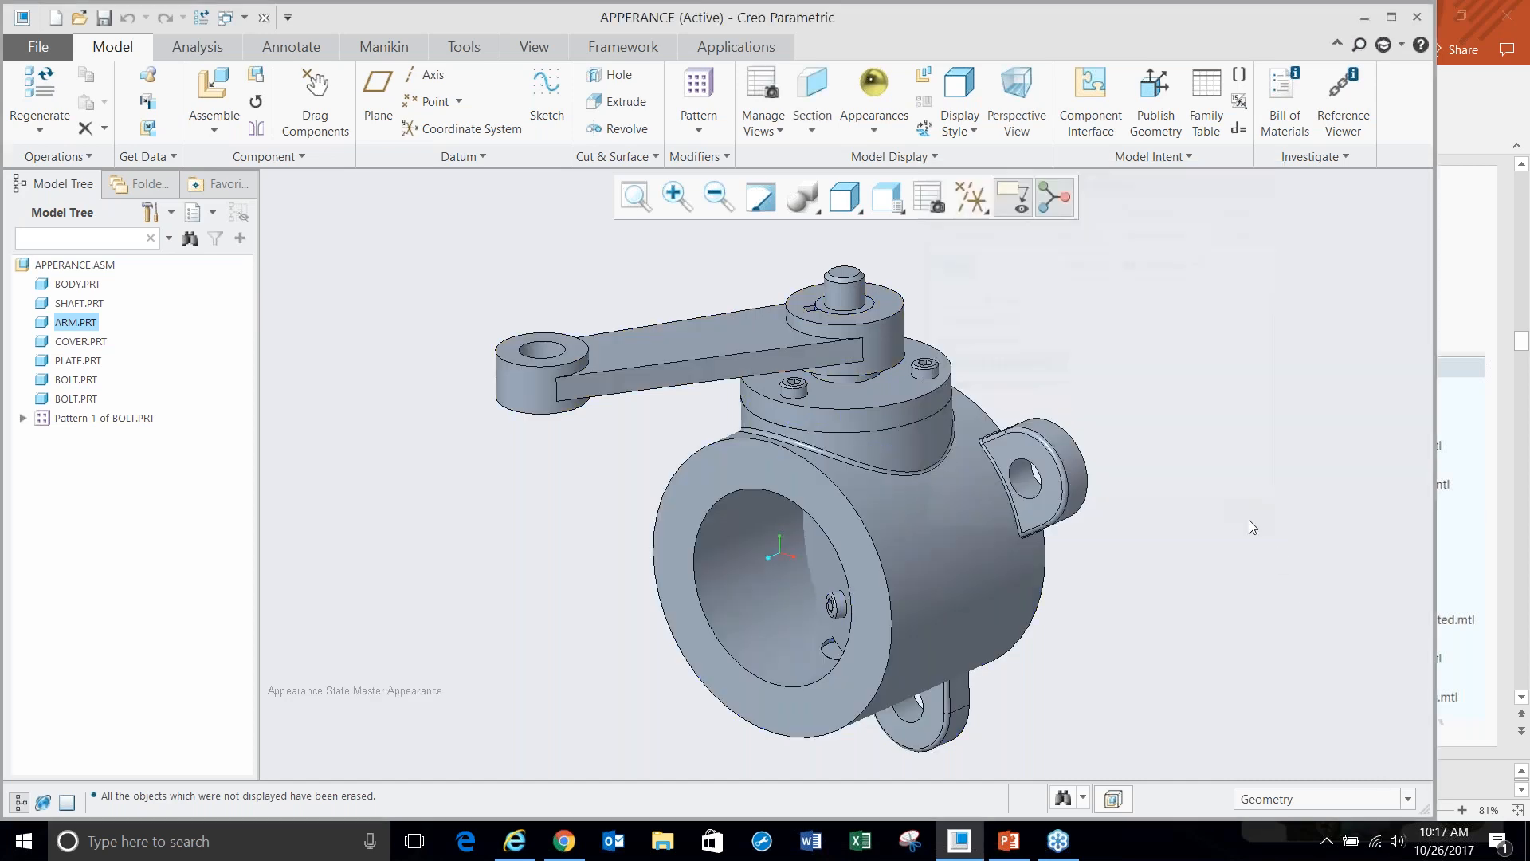
- Switch to the PowerPoint presentation, start the slide show at the Materials slide and advance to the Part Modeling slide
click(1014, 845)
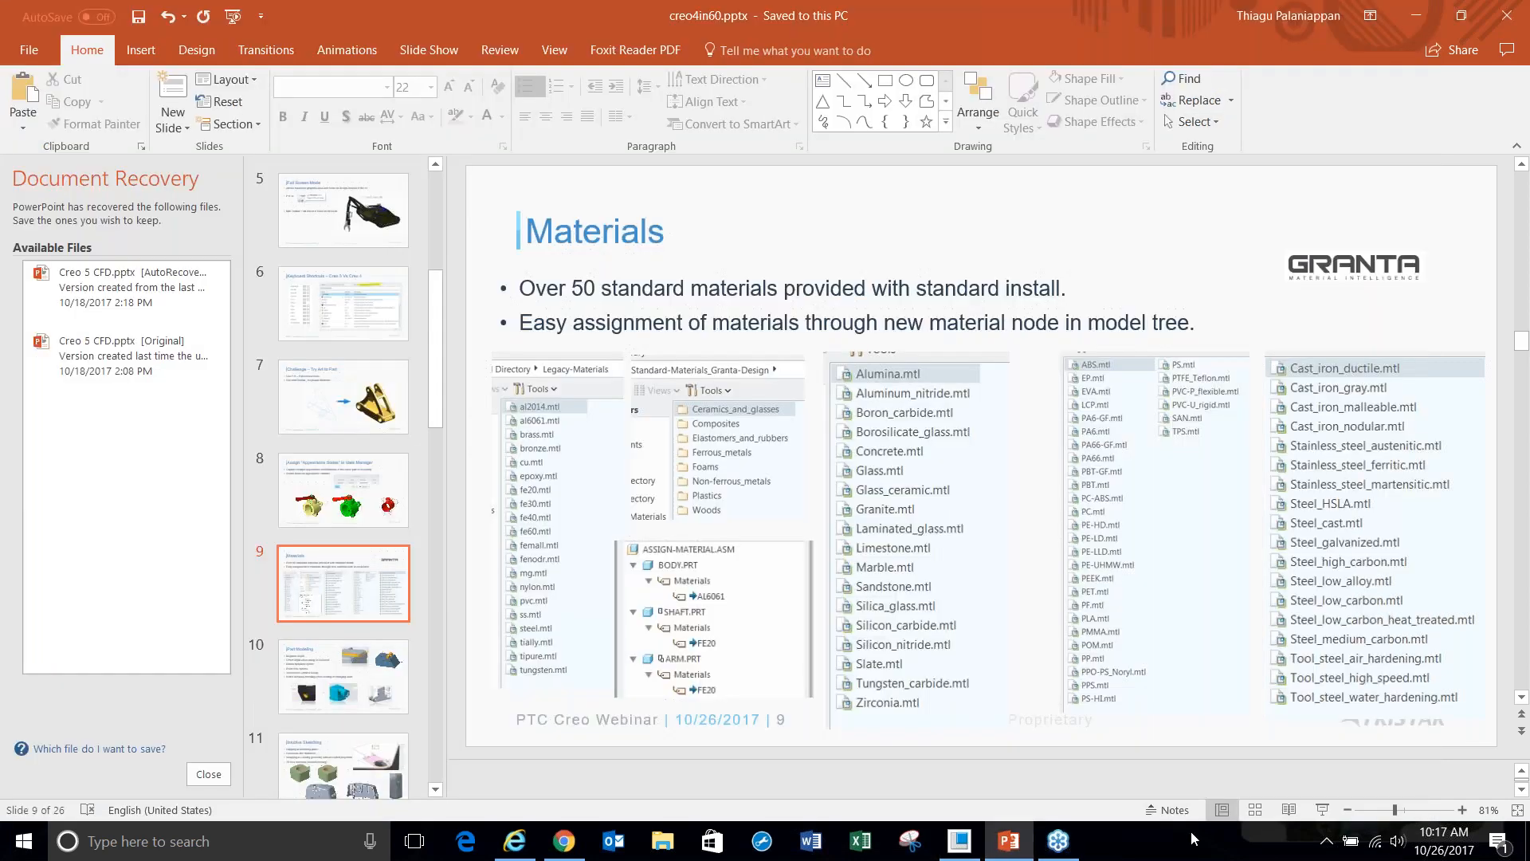
click(1322, 810)
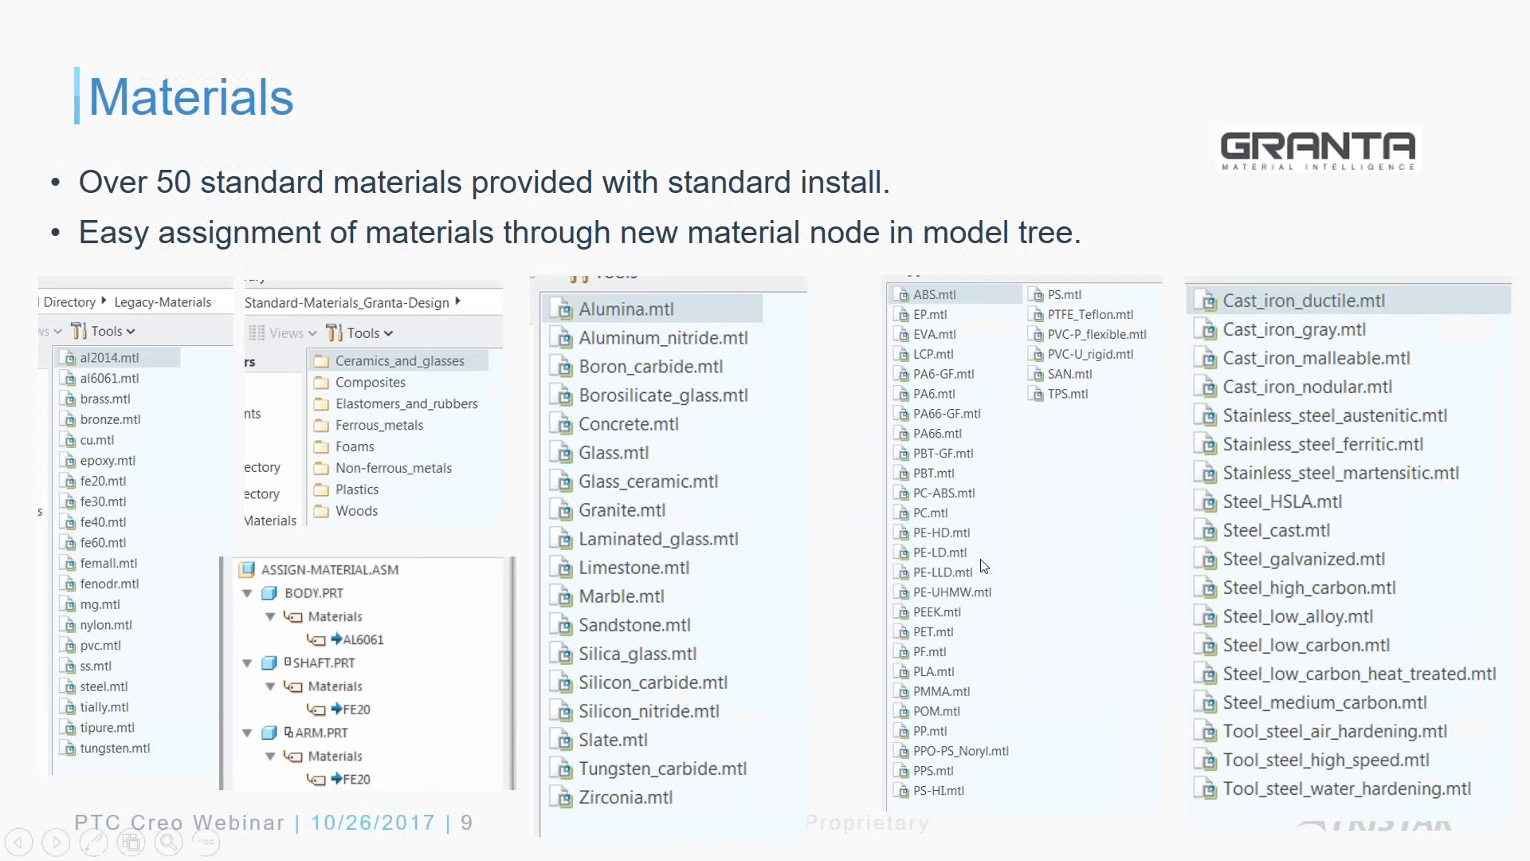
click(985, 566)
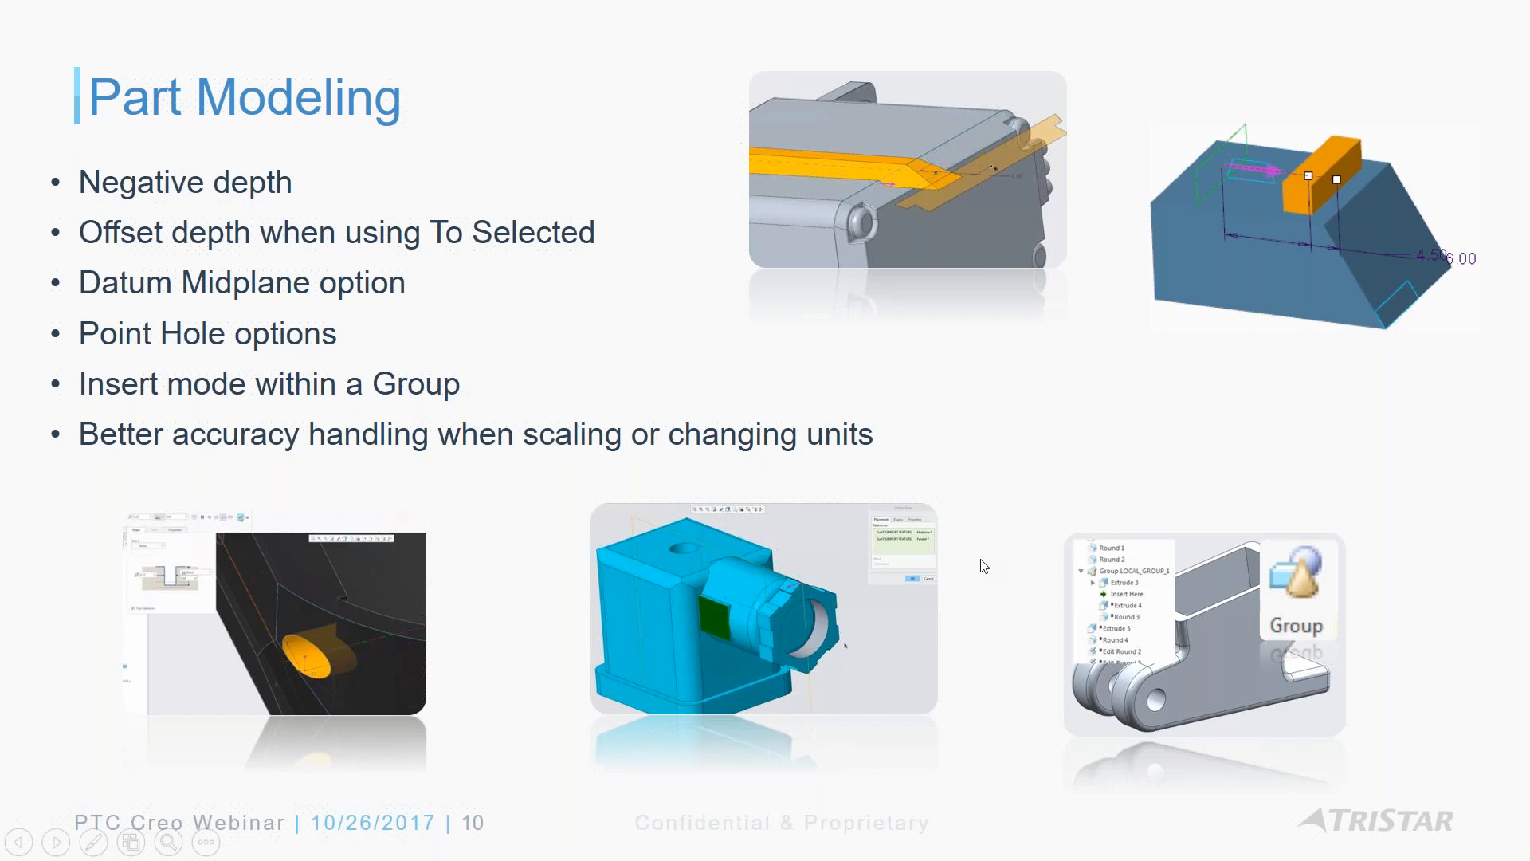
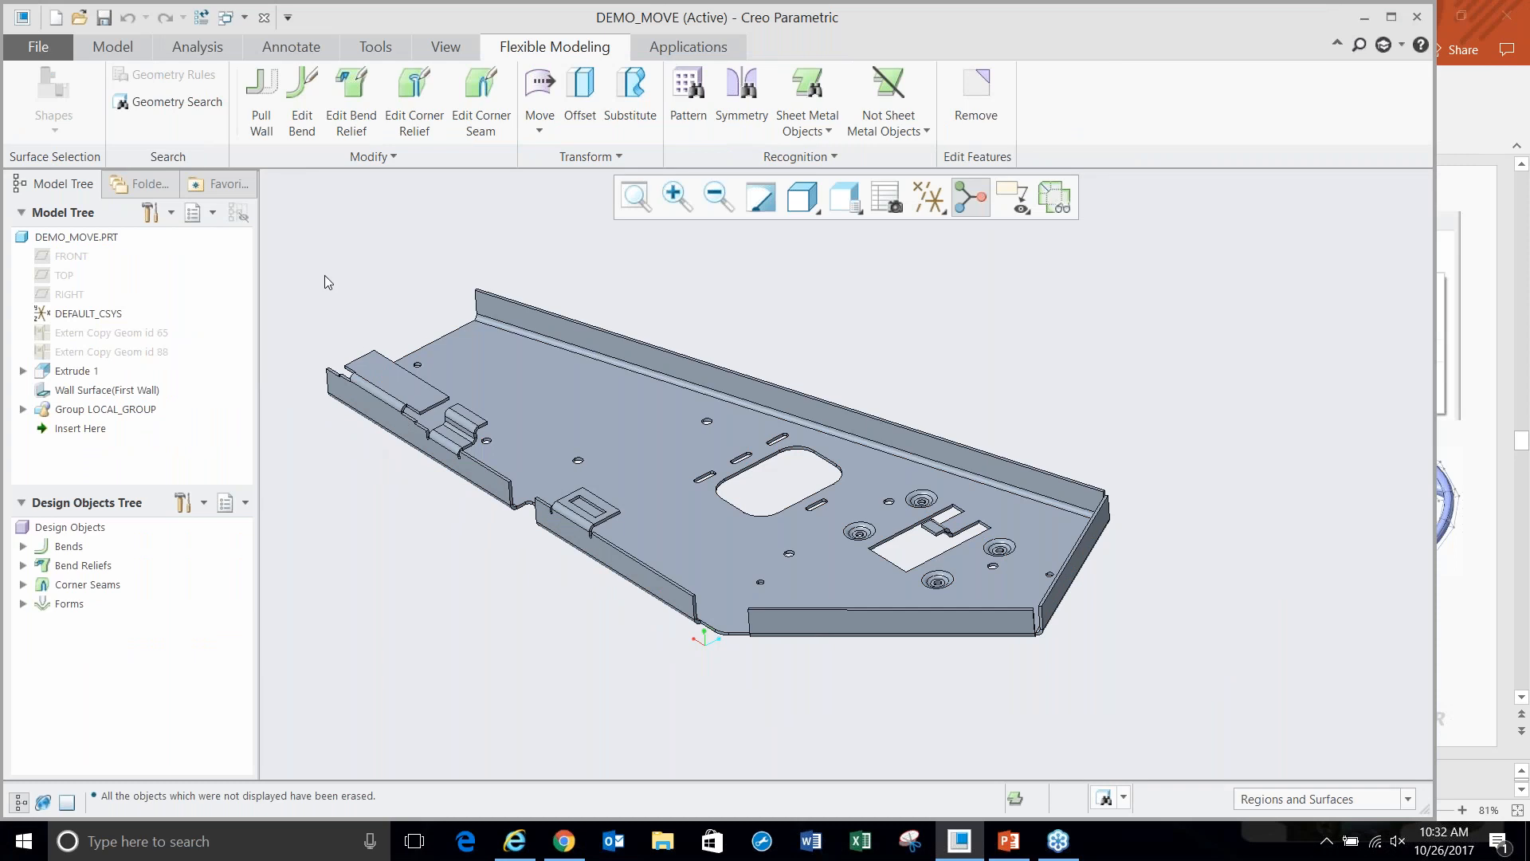
- Start Pull Wall and try pulling the front-left flange with the tab outward about 2.78, and the straight front flange about 2.41
click(253, 97)
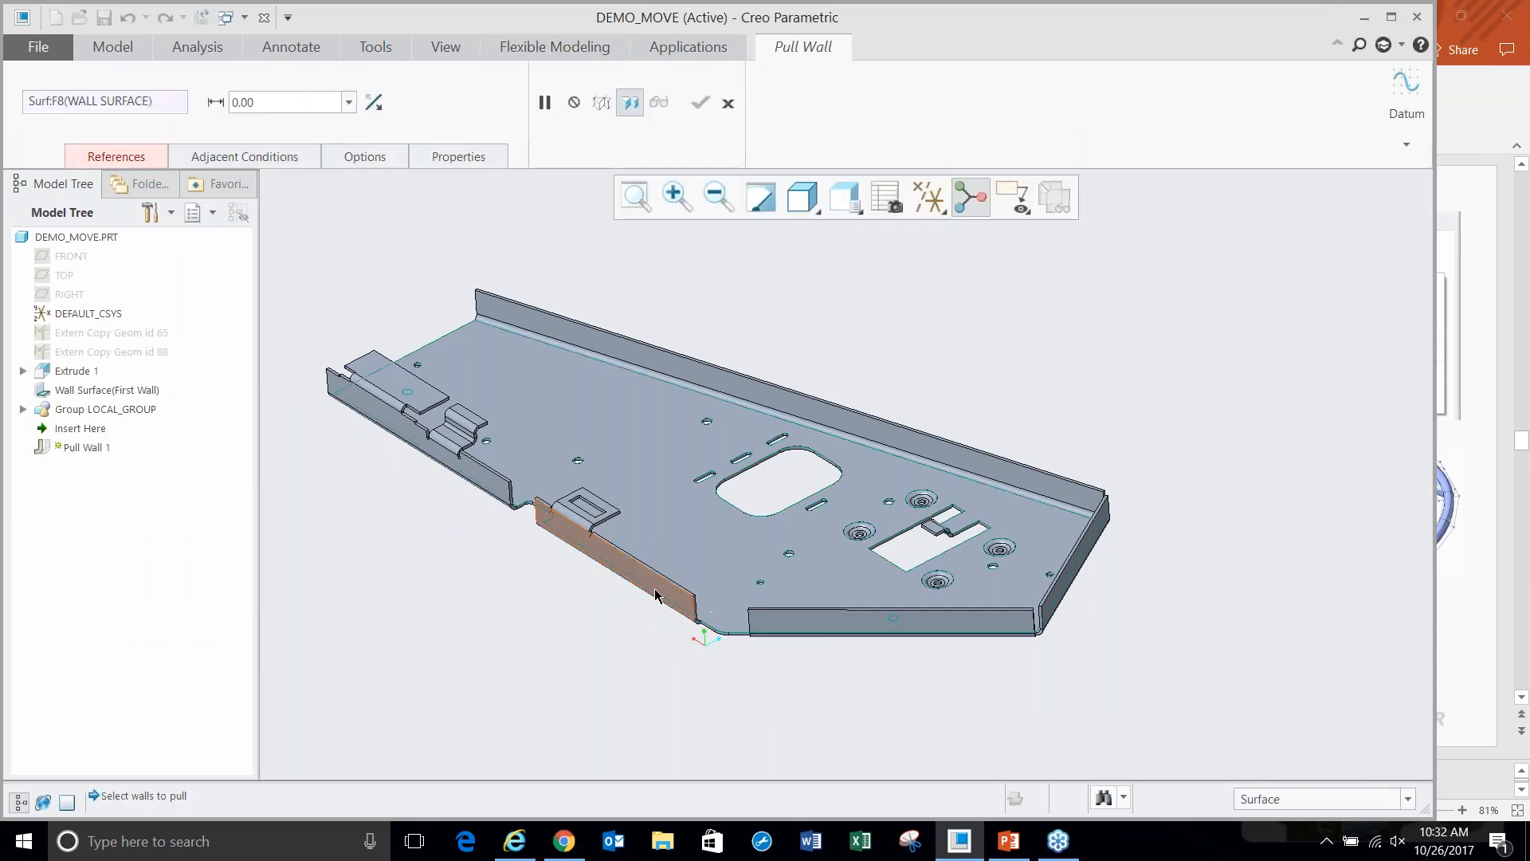
click(626, 569)
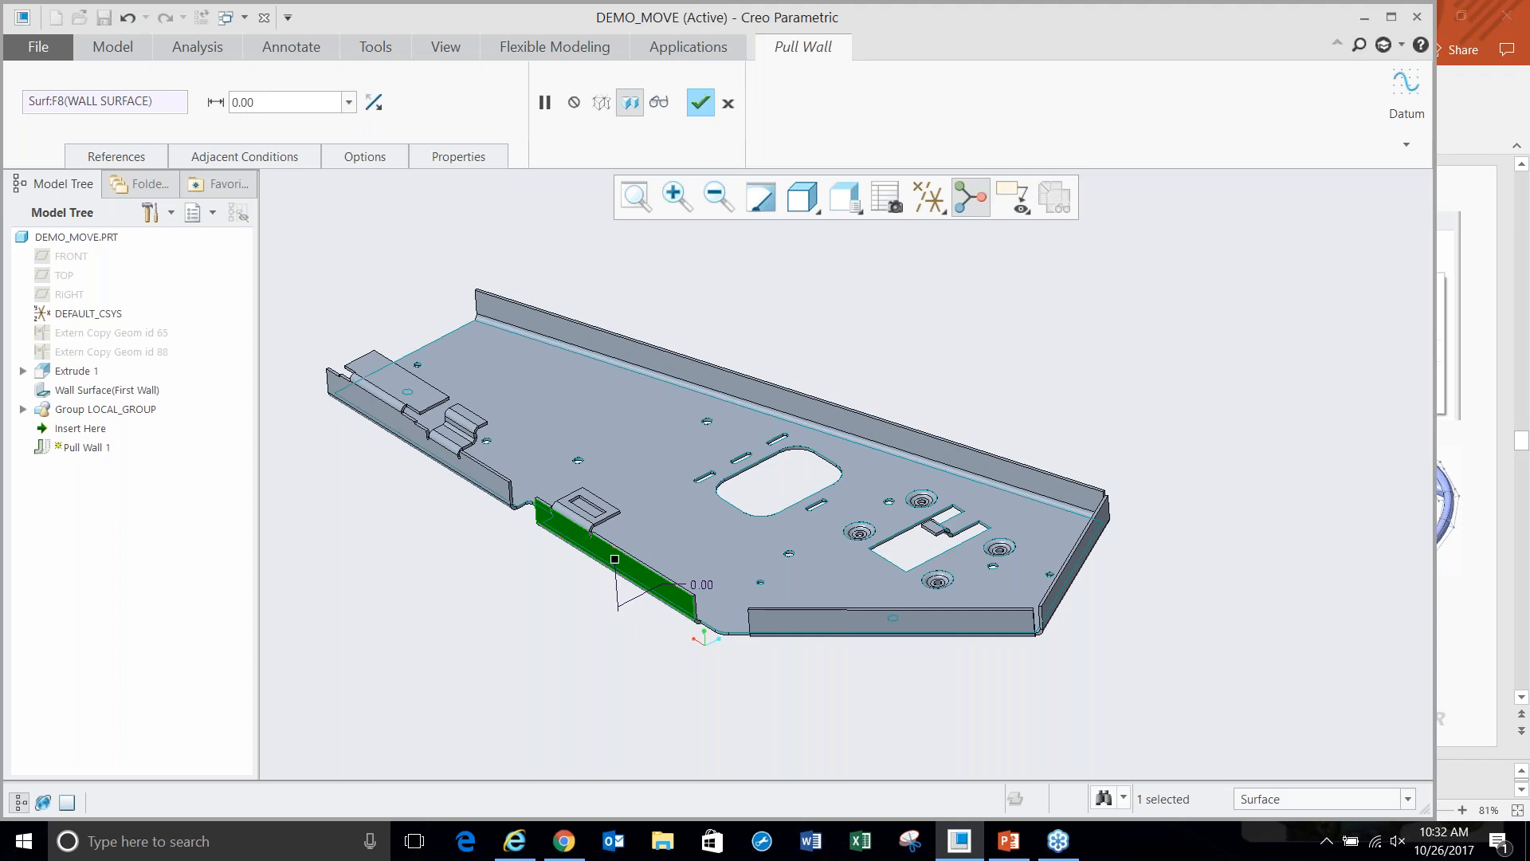
drag(531, 600, 528, 604)
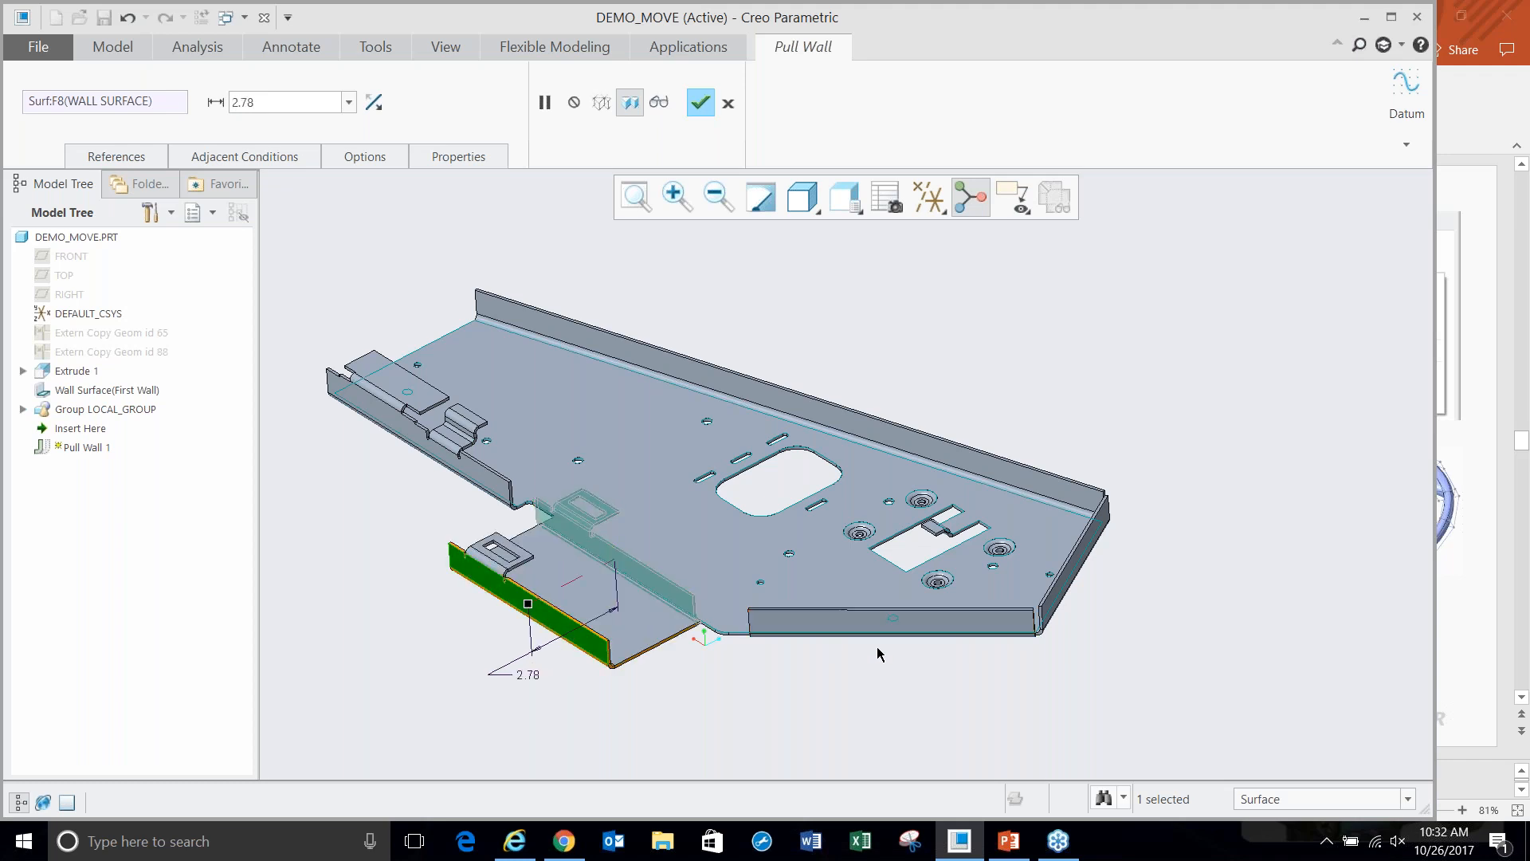
shift+middle_drag(963, 727, 1032, 724)
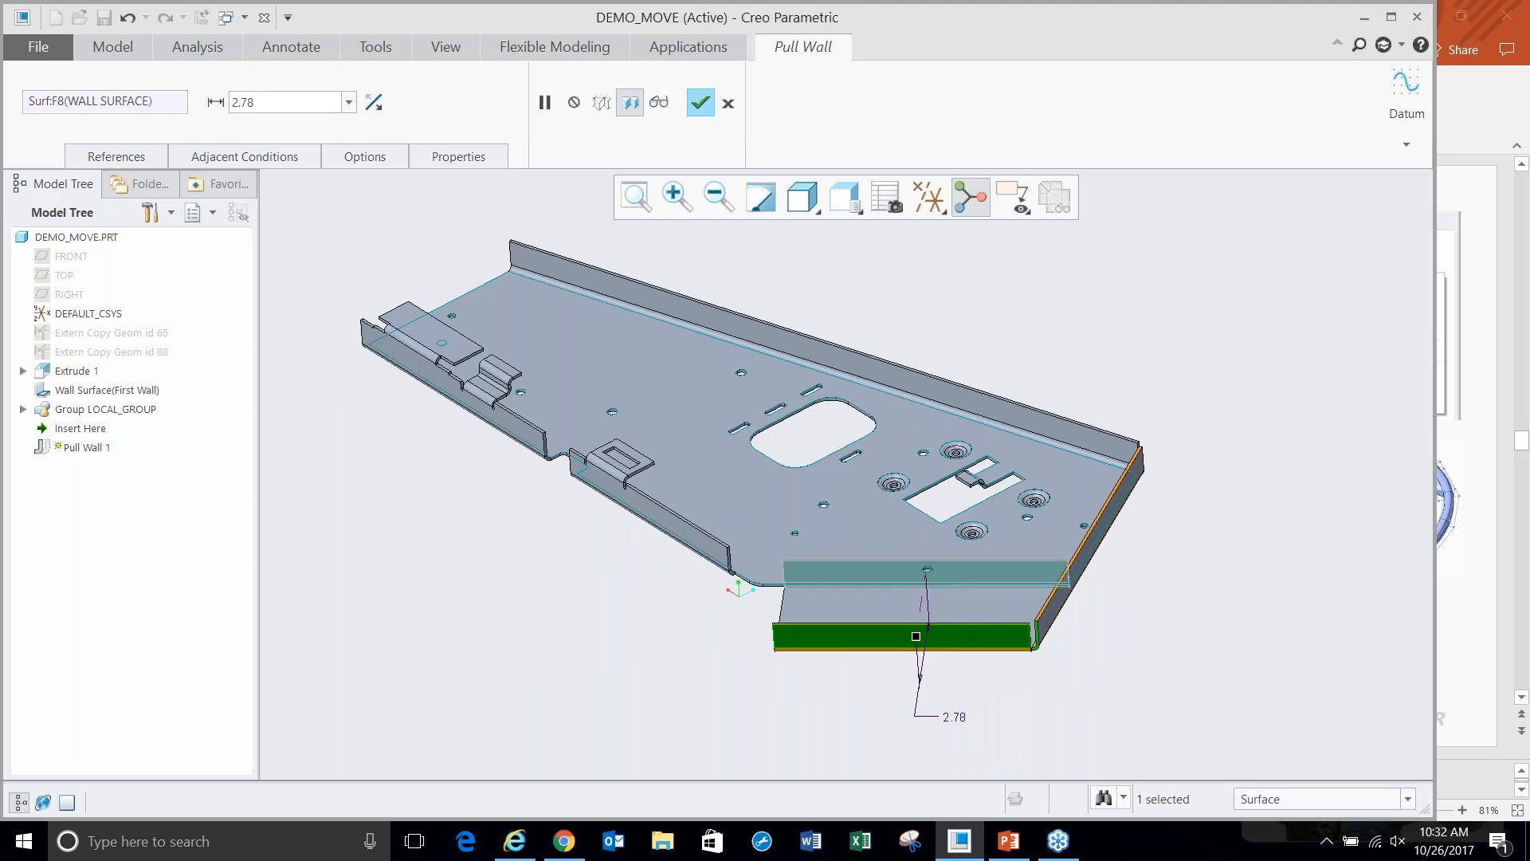
mouse_move(916, 635)
mouse_down()
mouse_move(920, 571)
mouse_move(912, 654)
mouse_move(917, 629)
mouse_up()
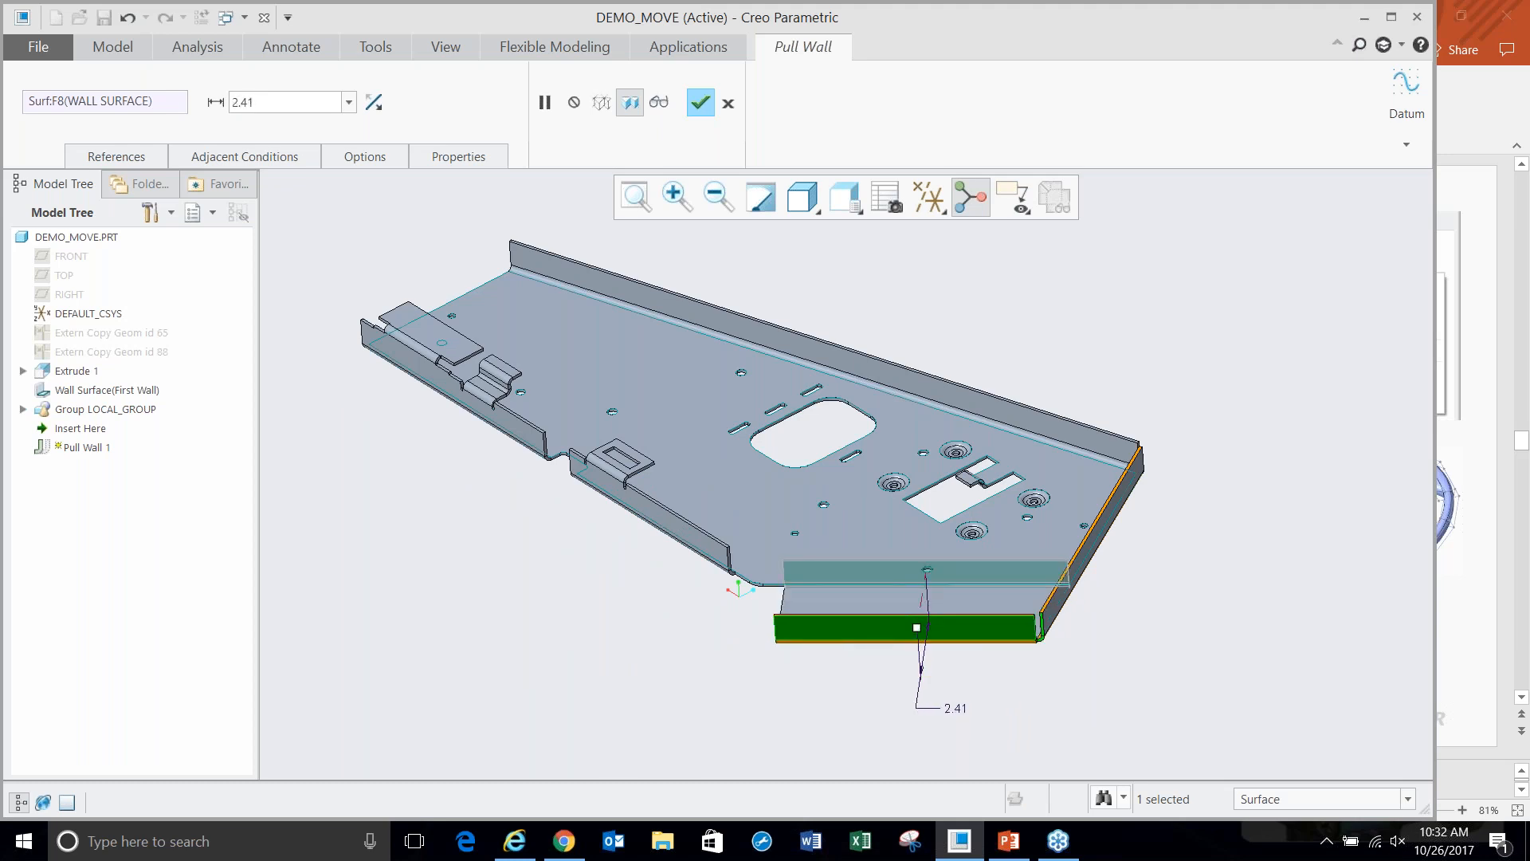
- Pull the angled end flange at the narrow end of the sheet metal part outward by about 2.72
click(1090, 572)
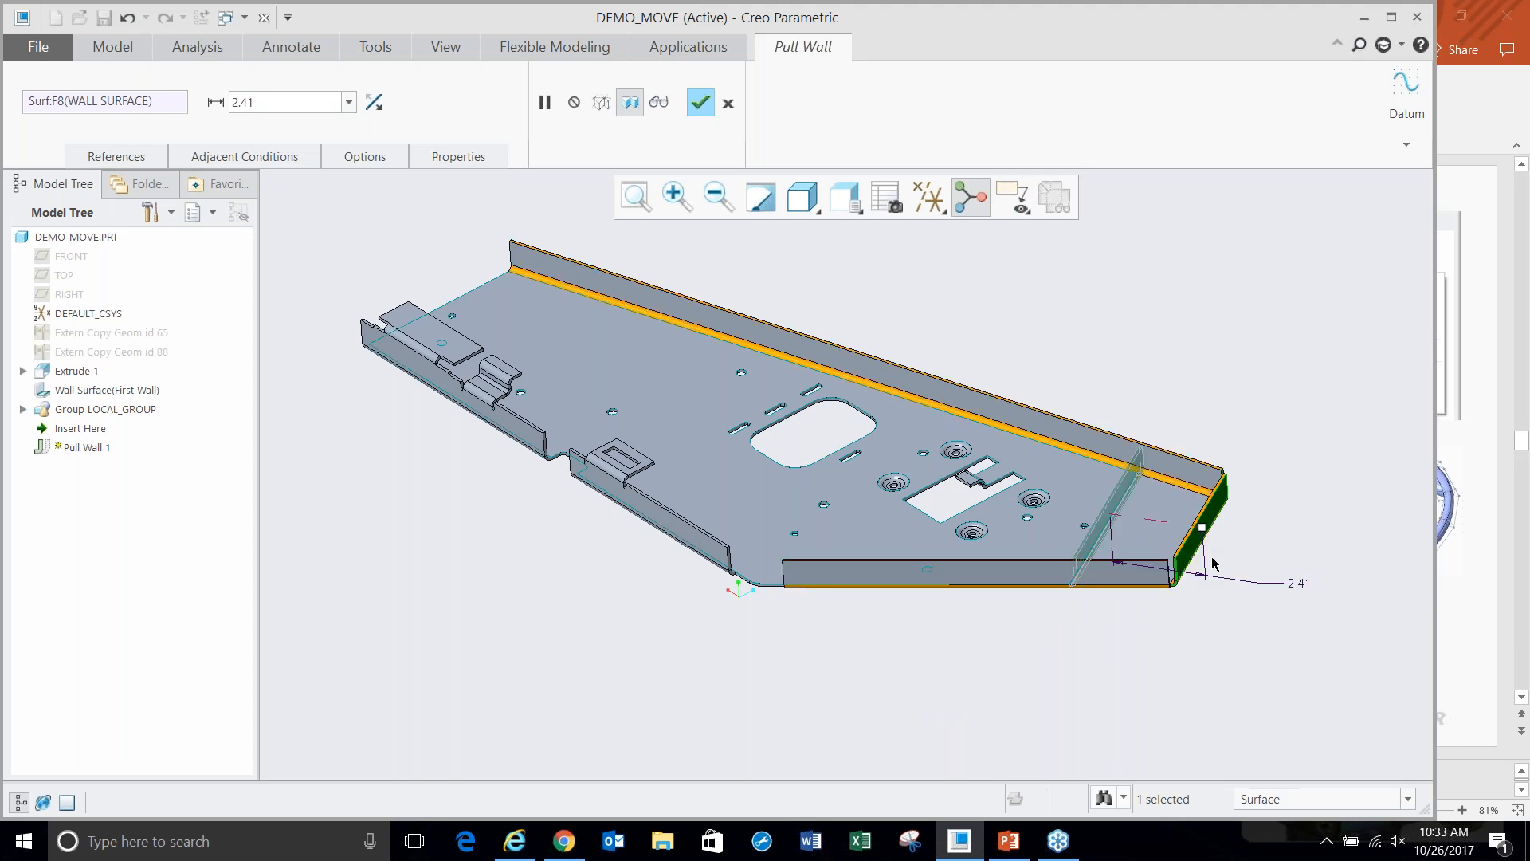
mouse_move(1204, 529)
mouse_down()
mouse_move(1255, 548)
mouse_move(1218, 536)
mouse_up()
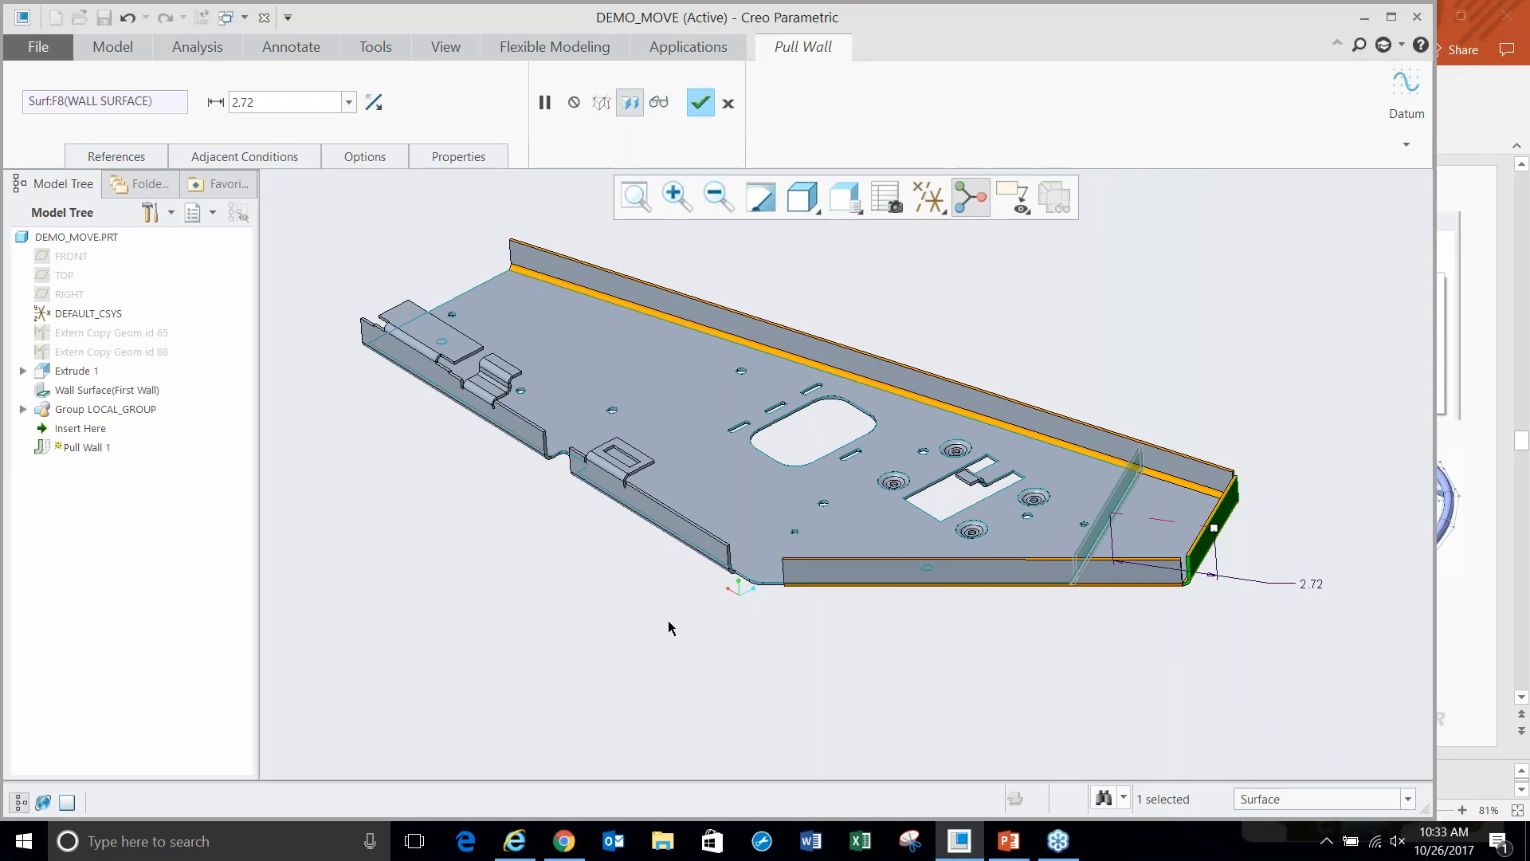
middle_click(614, 590)
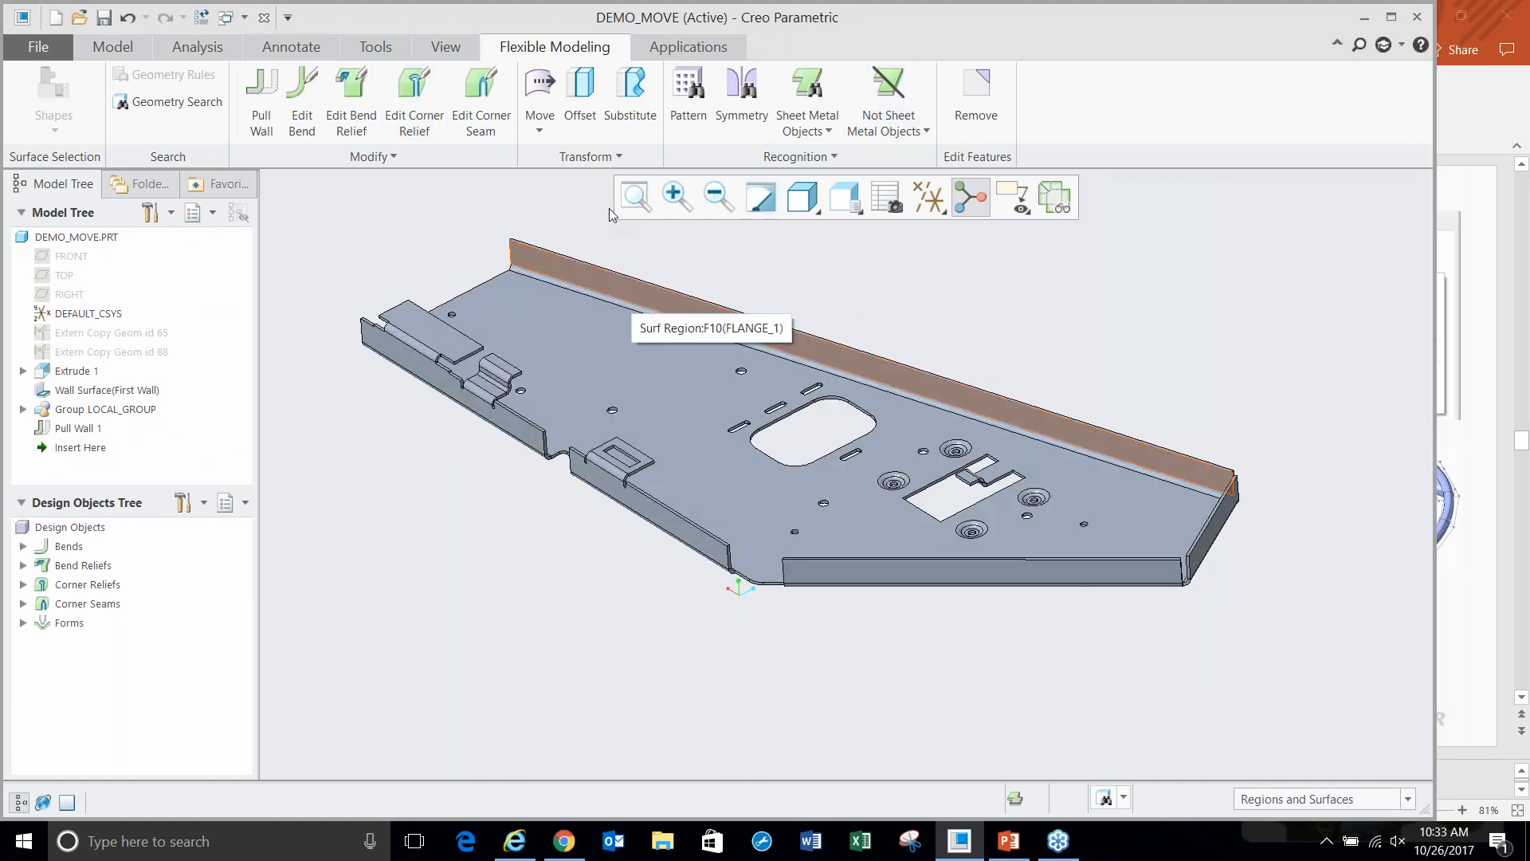
- Try Edit Bend on the long rear flange's bend, enlarging the inside radius to about 1.03 and the angle to about 131°
click(302, 88)
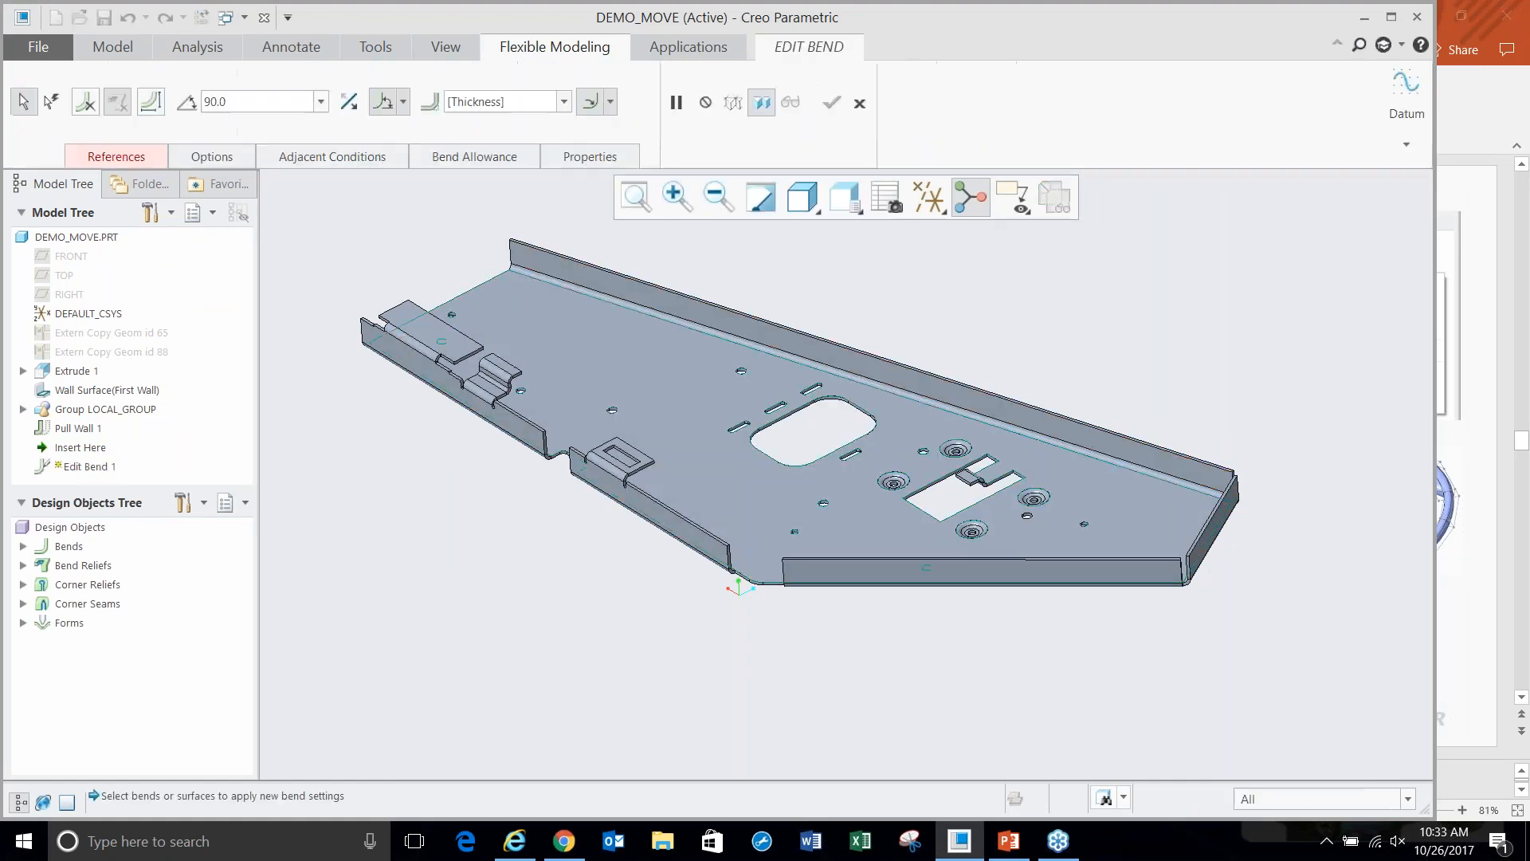
click(704, 331)
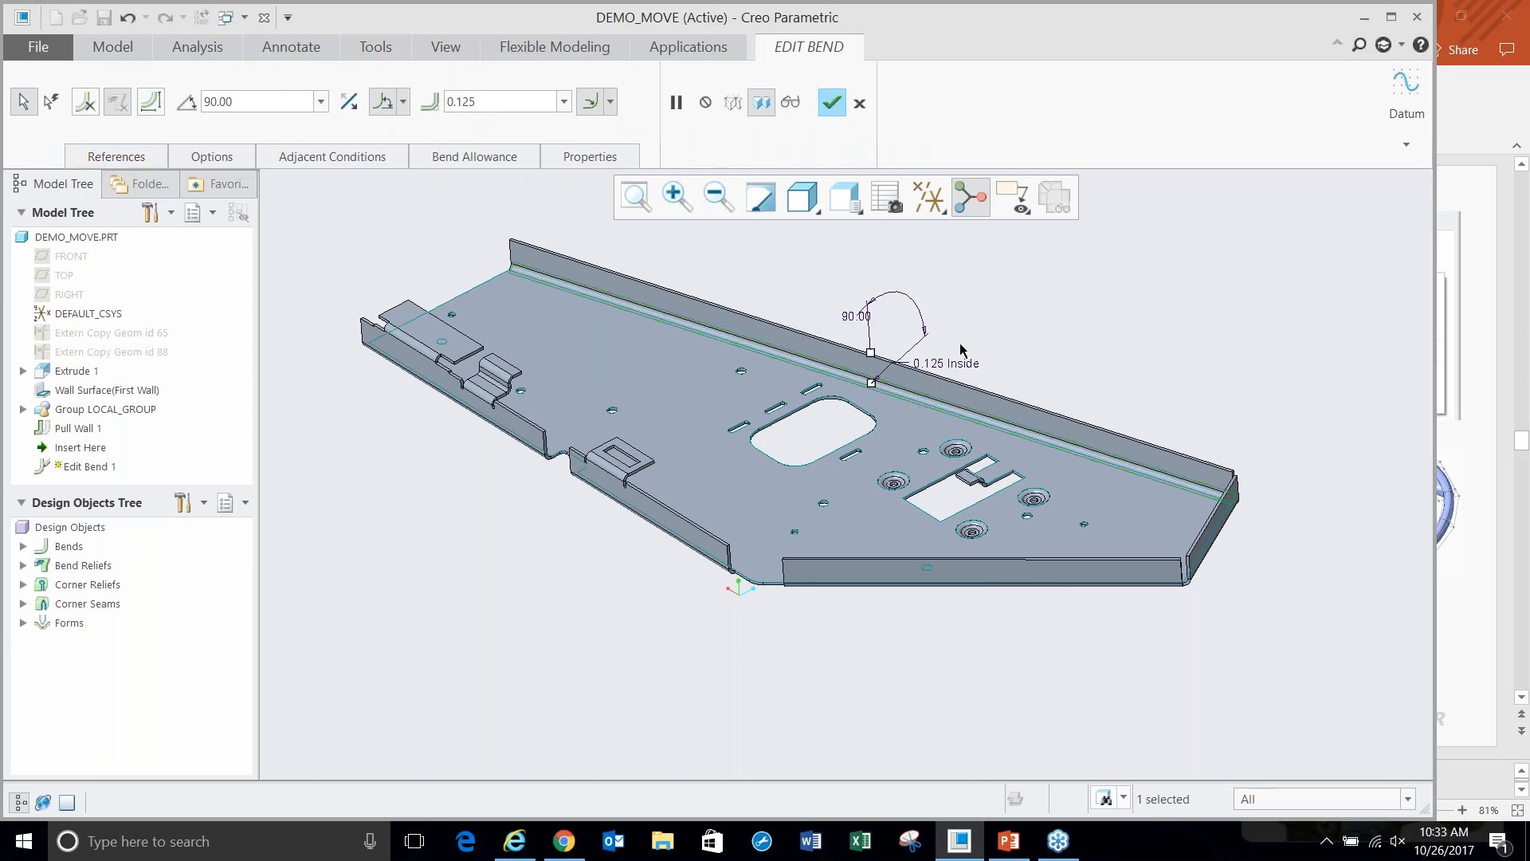
scroll(944, 350, up, 3)
scroll(829, 367, down, 4)
scroll(819, 473, up, 3)
middle_drag(898, 566, 1062, 485)
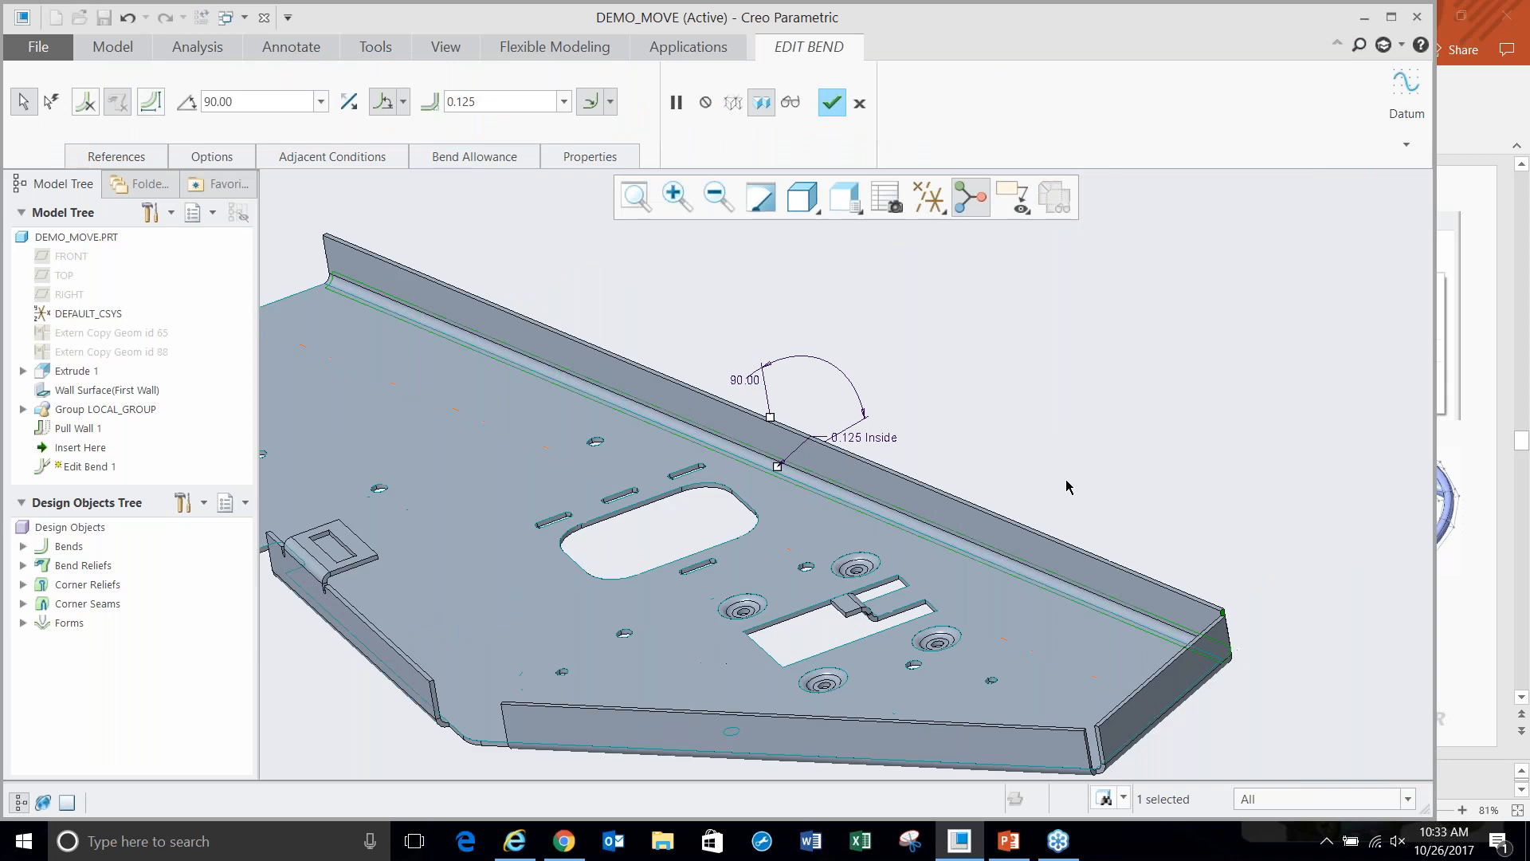
scroll(783, 466, up, 5)
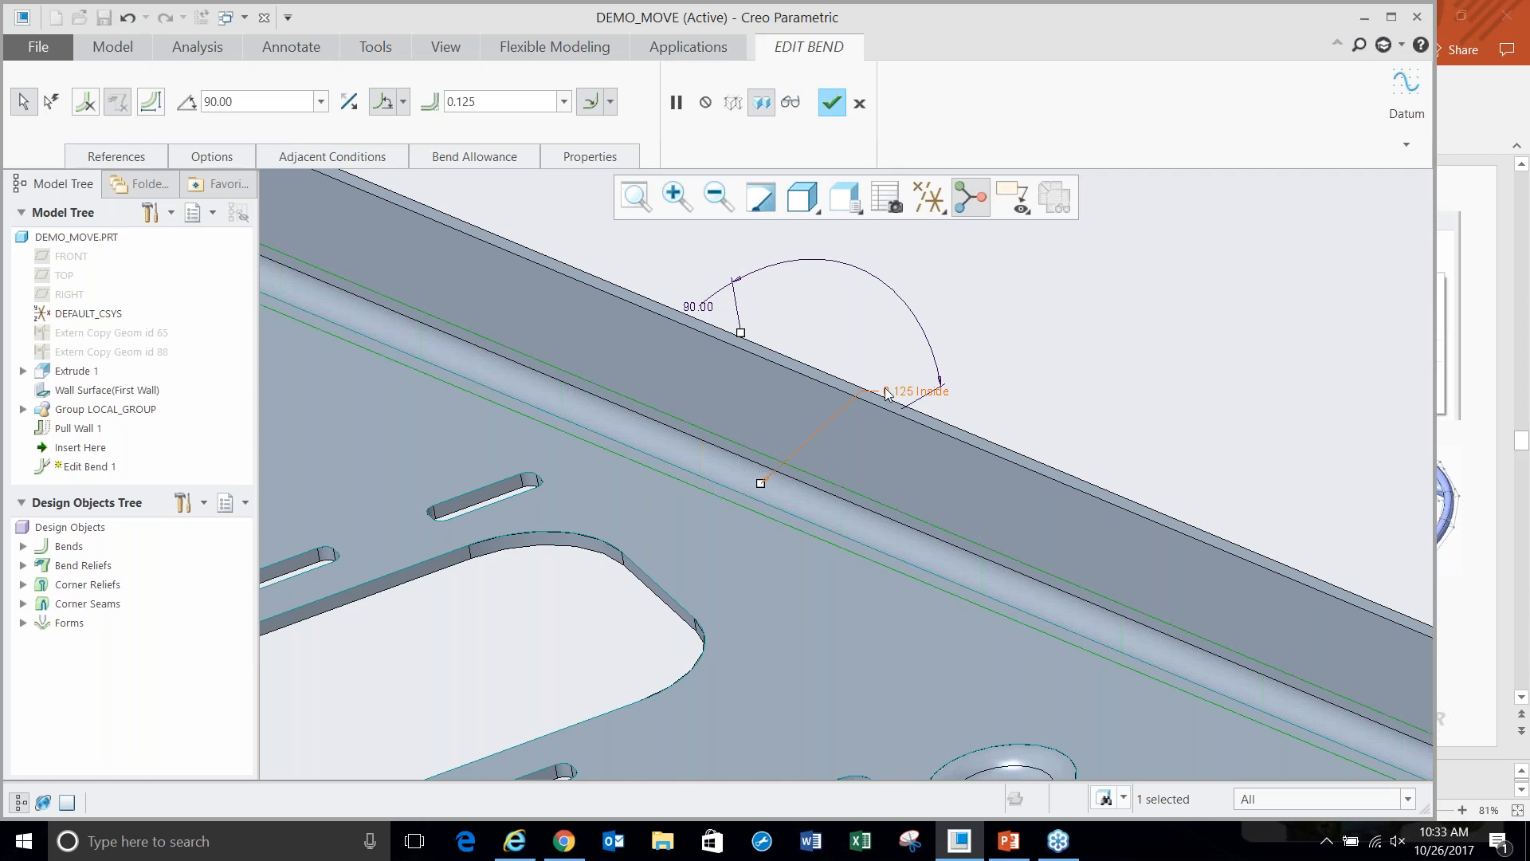
drag(751, 471, 826, 368)
scroll(908, 451, up, 4)
middle_drag(926, 458, 617, 448)
scroll(613, 445, down, 5)
drag(817, 375, 908, 462)
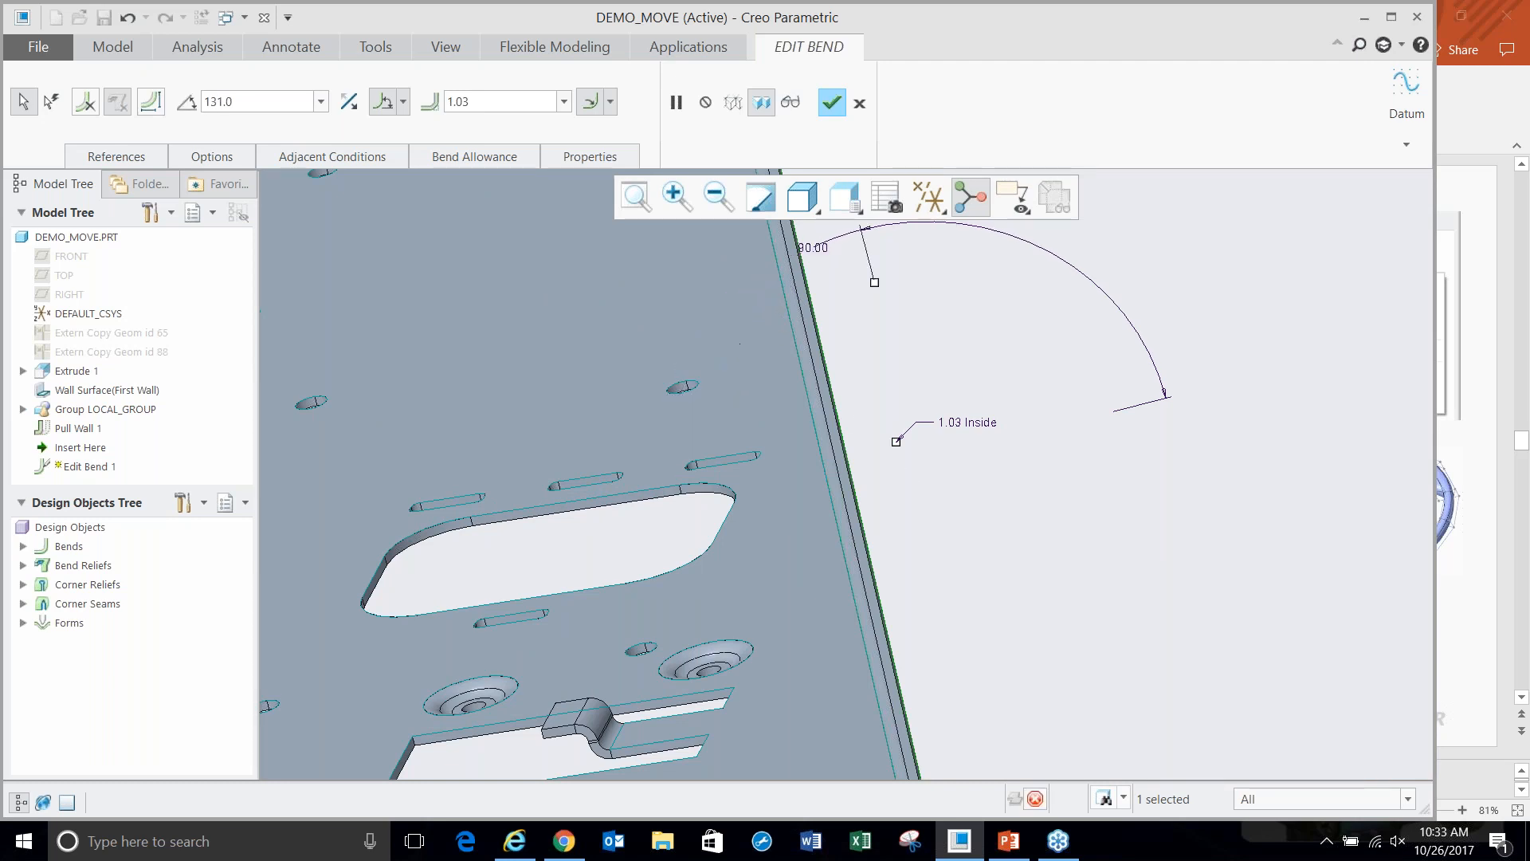
key(ctrl+z)
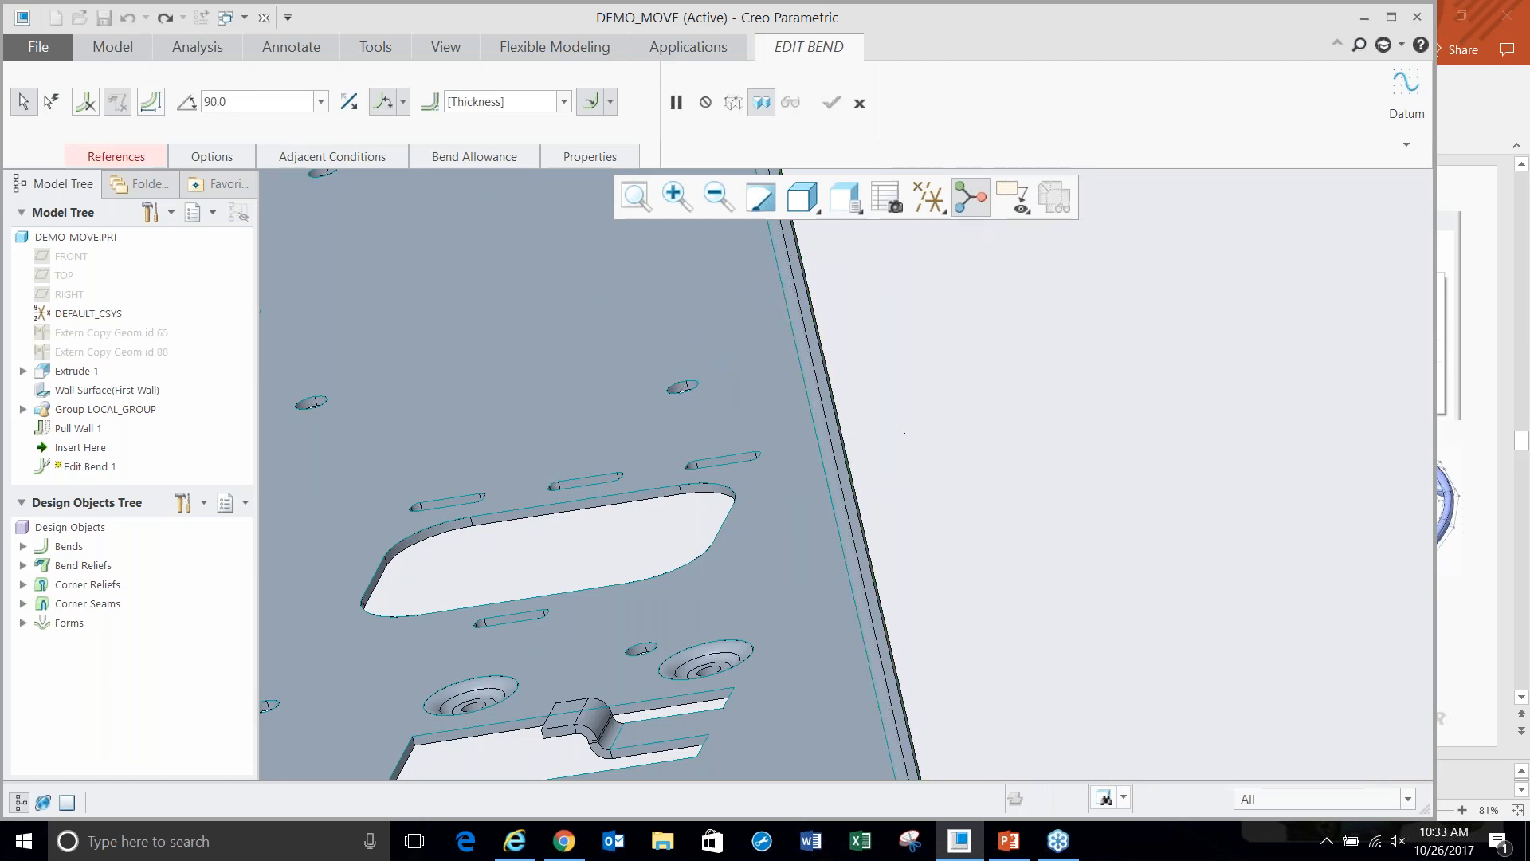
click(860, 103)
- Examine the tab with the rectangular cutout on the front flange, including its bend and bend reliefs
click(775, 451)
middle_drag(895, 481, 1005, 461)
scroll(482, 398, up, 2)
scroll(629, 485, down, 3)
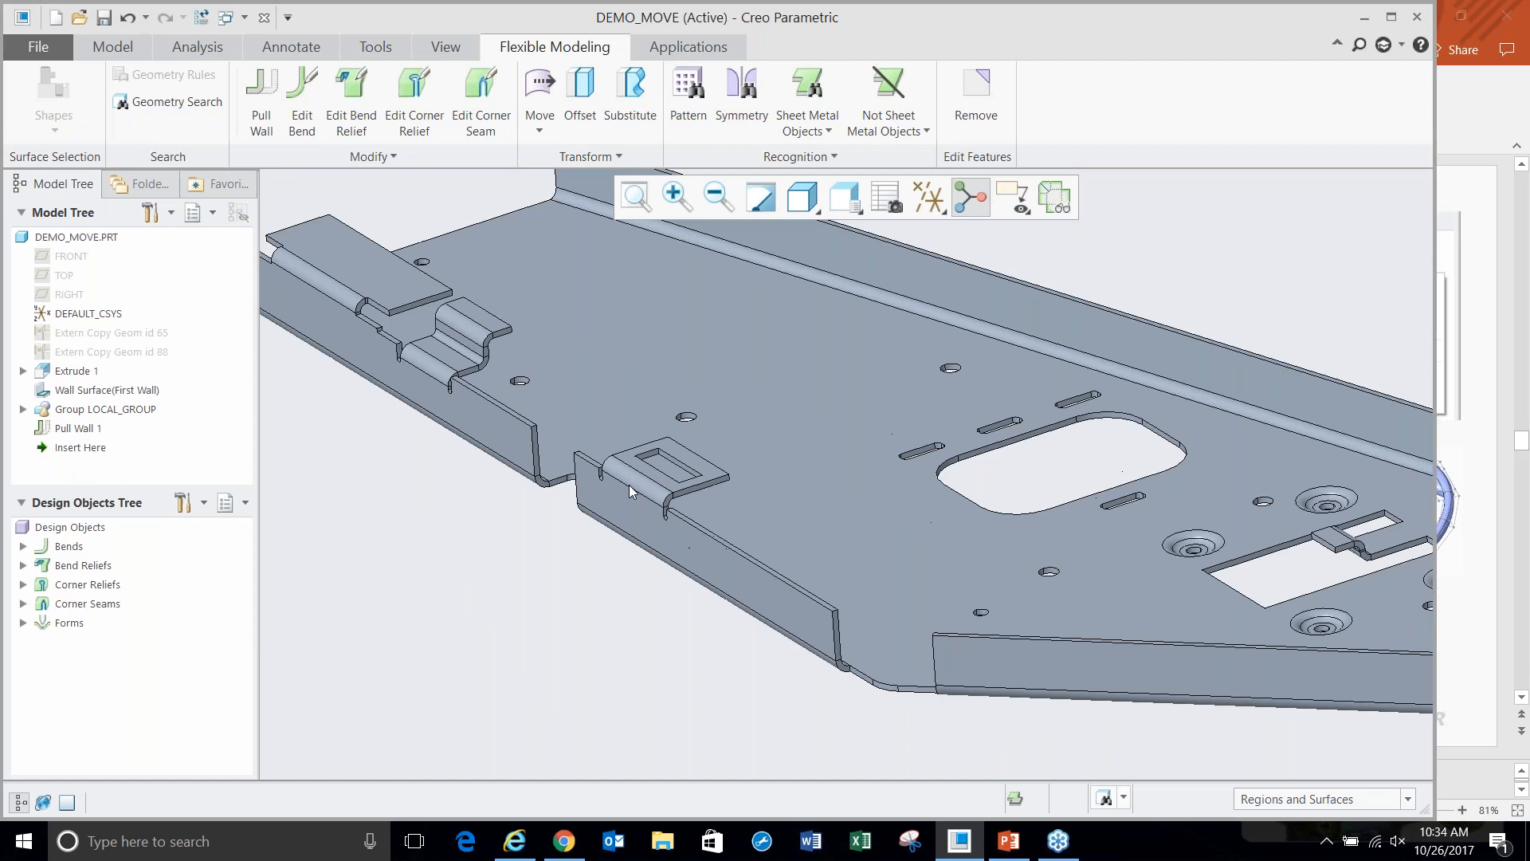
scroll(628, 485, down, 3)
click(611, 479)
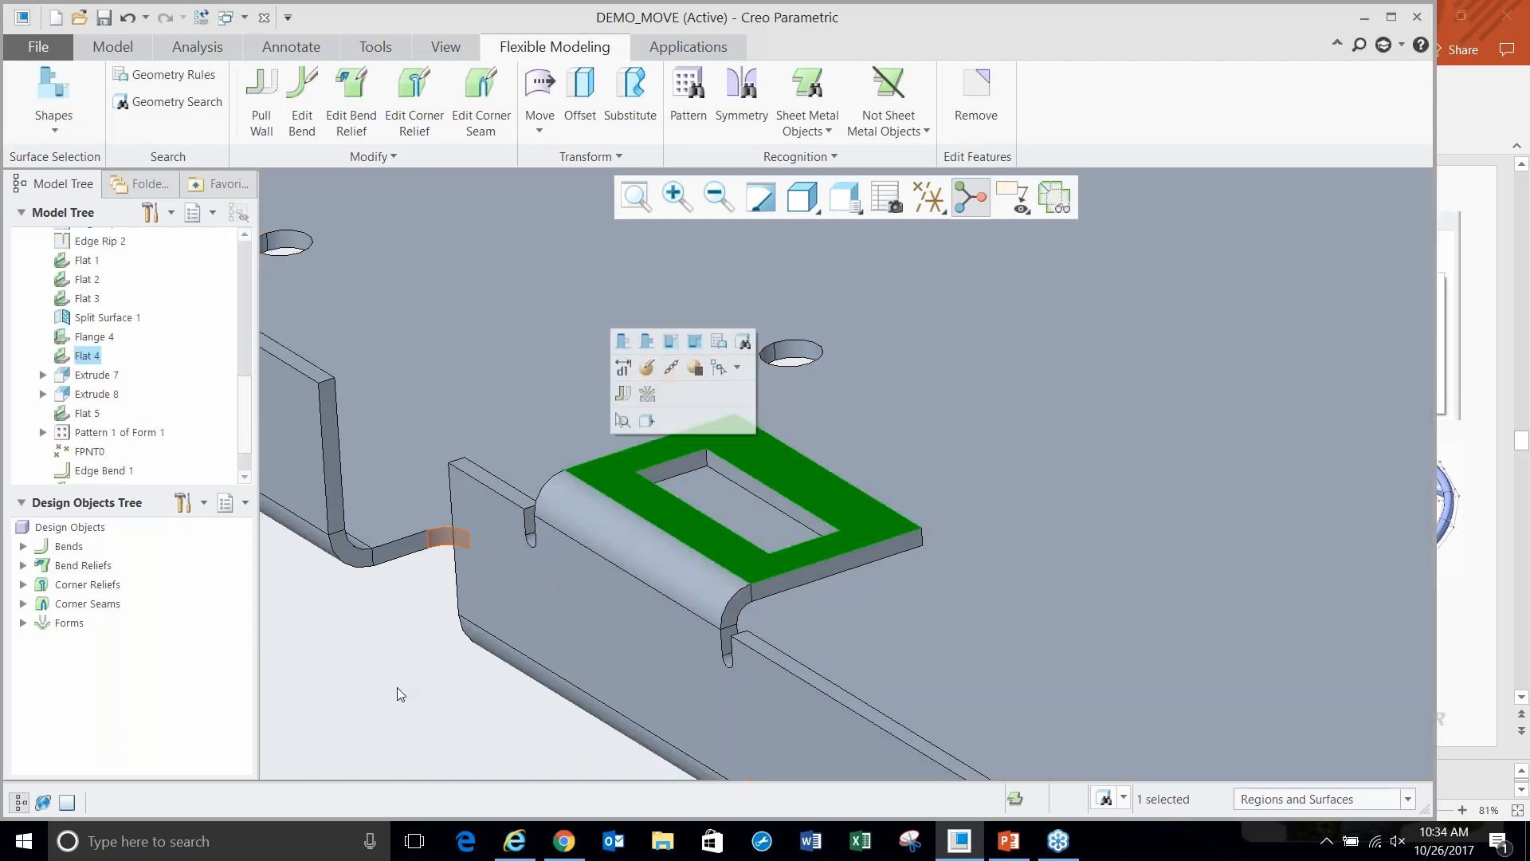
click(365, 687)
scroll(821, 486, up, 5)
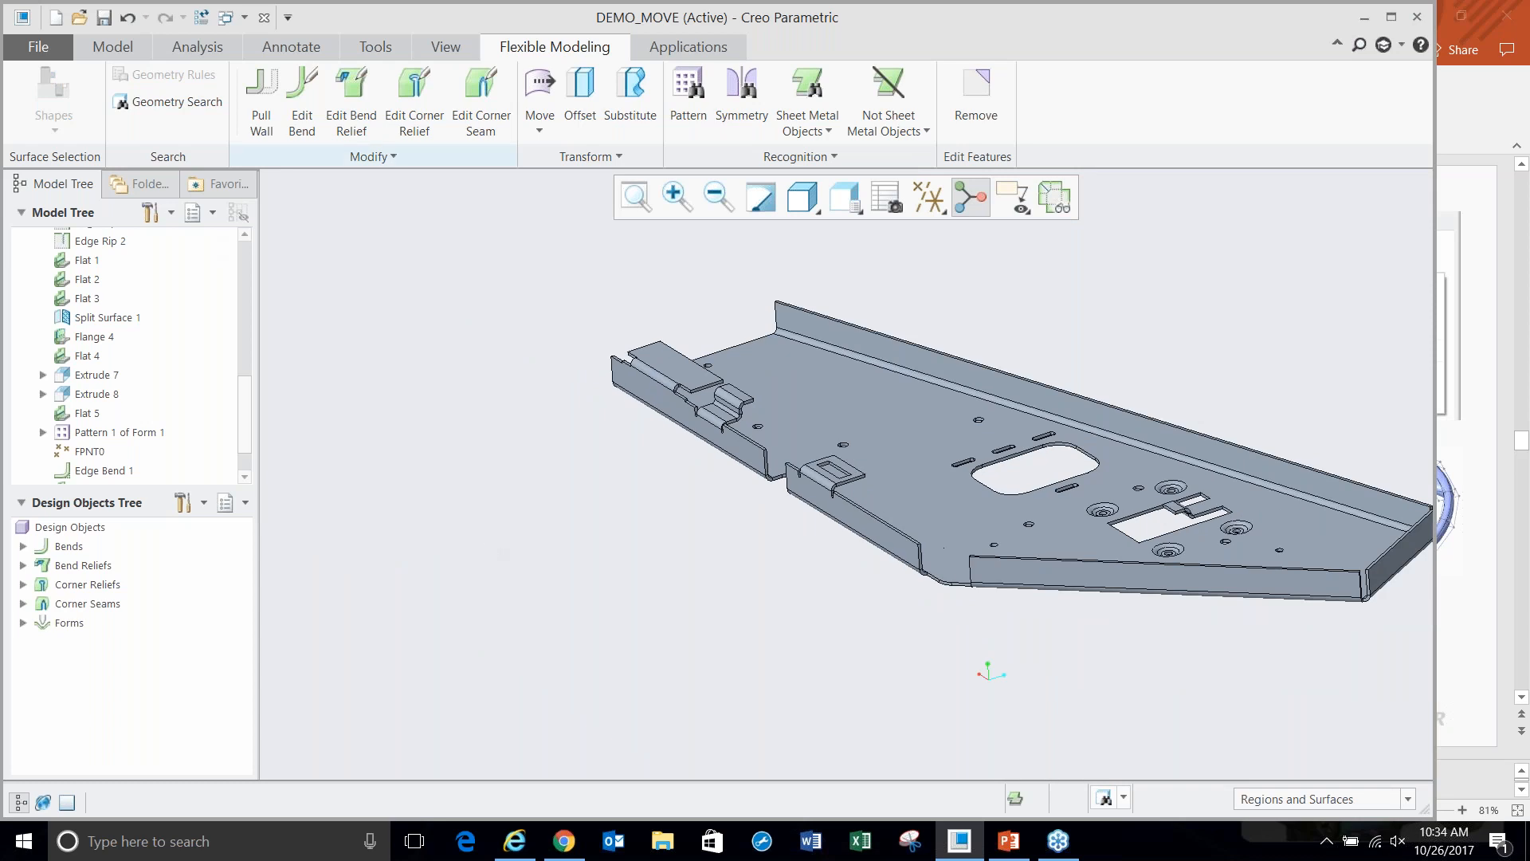
- Close the current part and open the twist part from the Wall_Twist folder in the sheetmetal directory
click(264, 16)
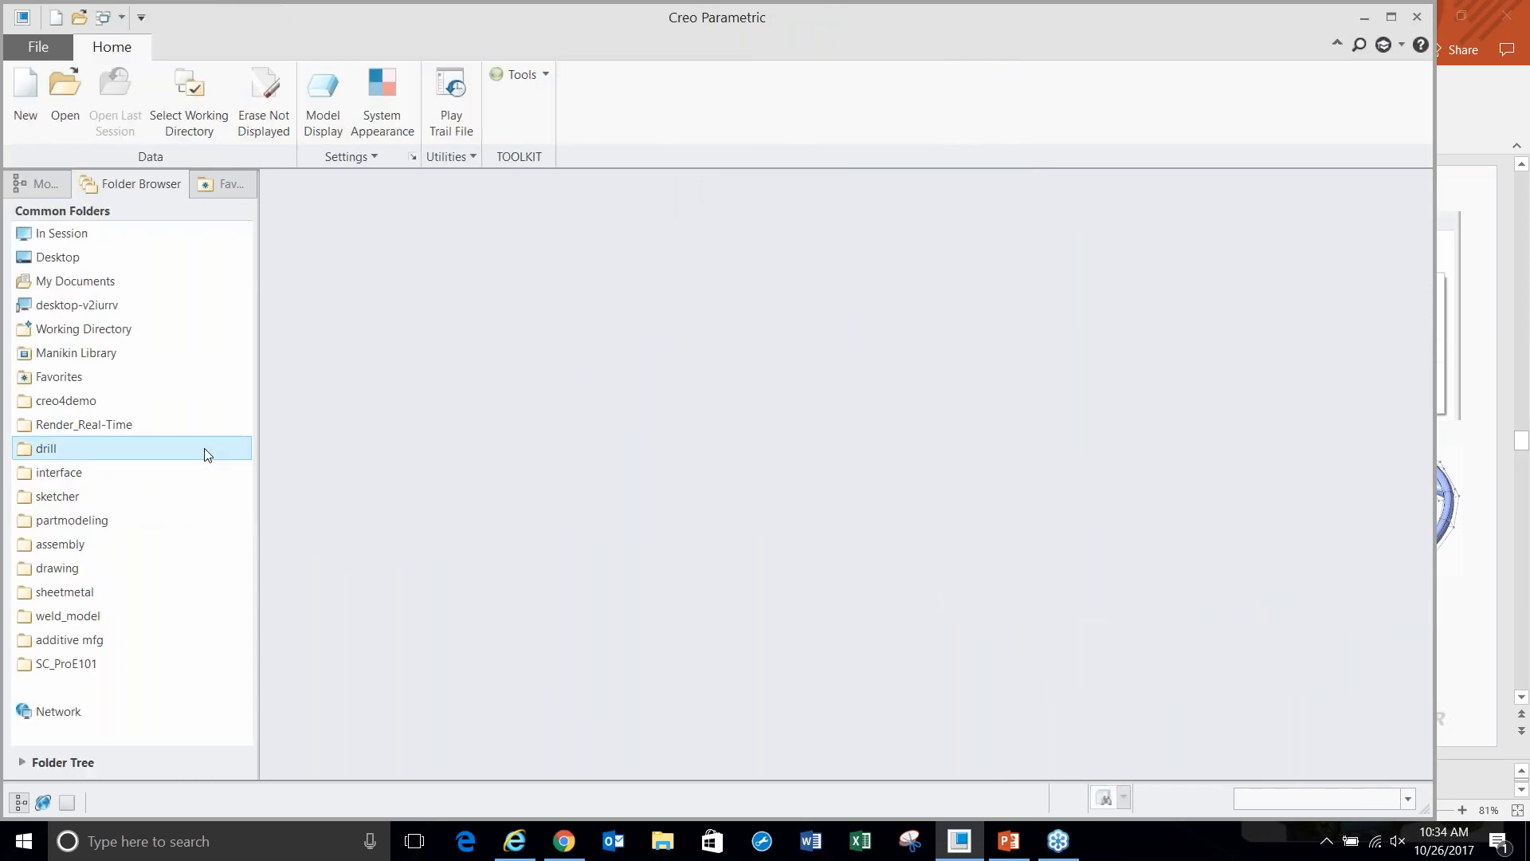
click(74, 594)
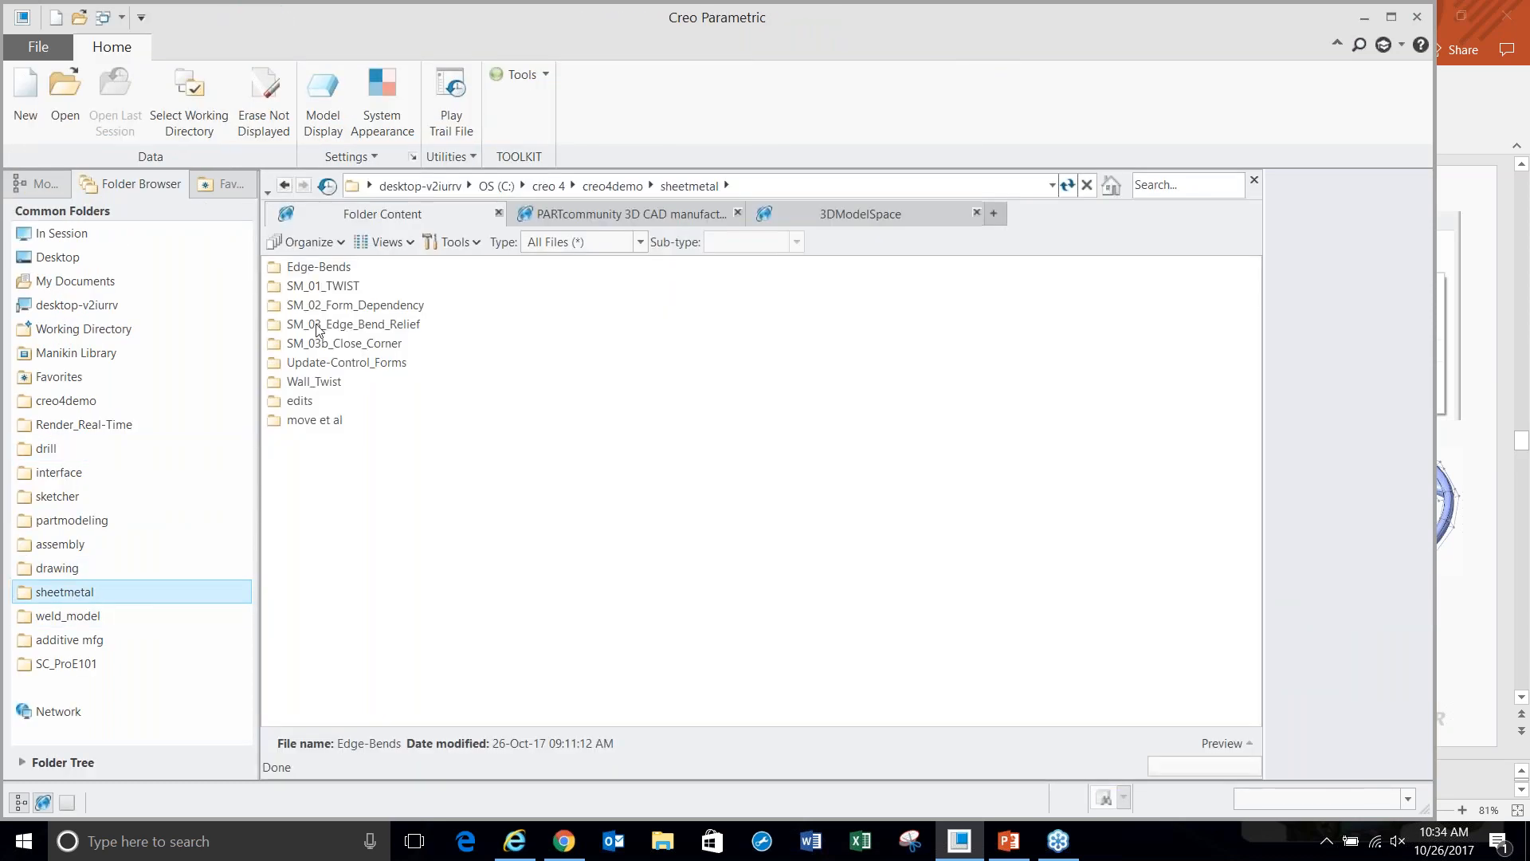
double_click(315, 382)
double_click(309, 267)
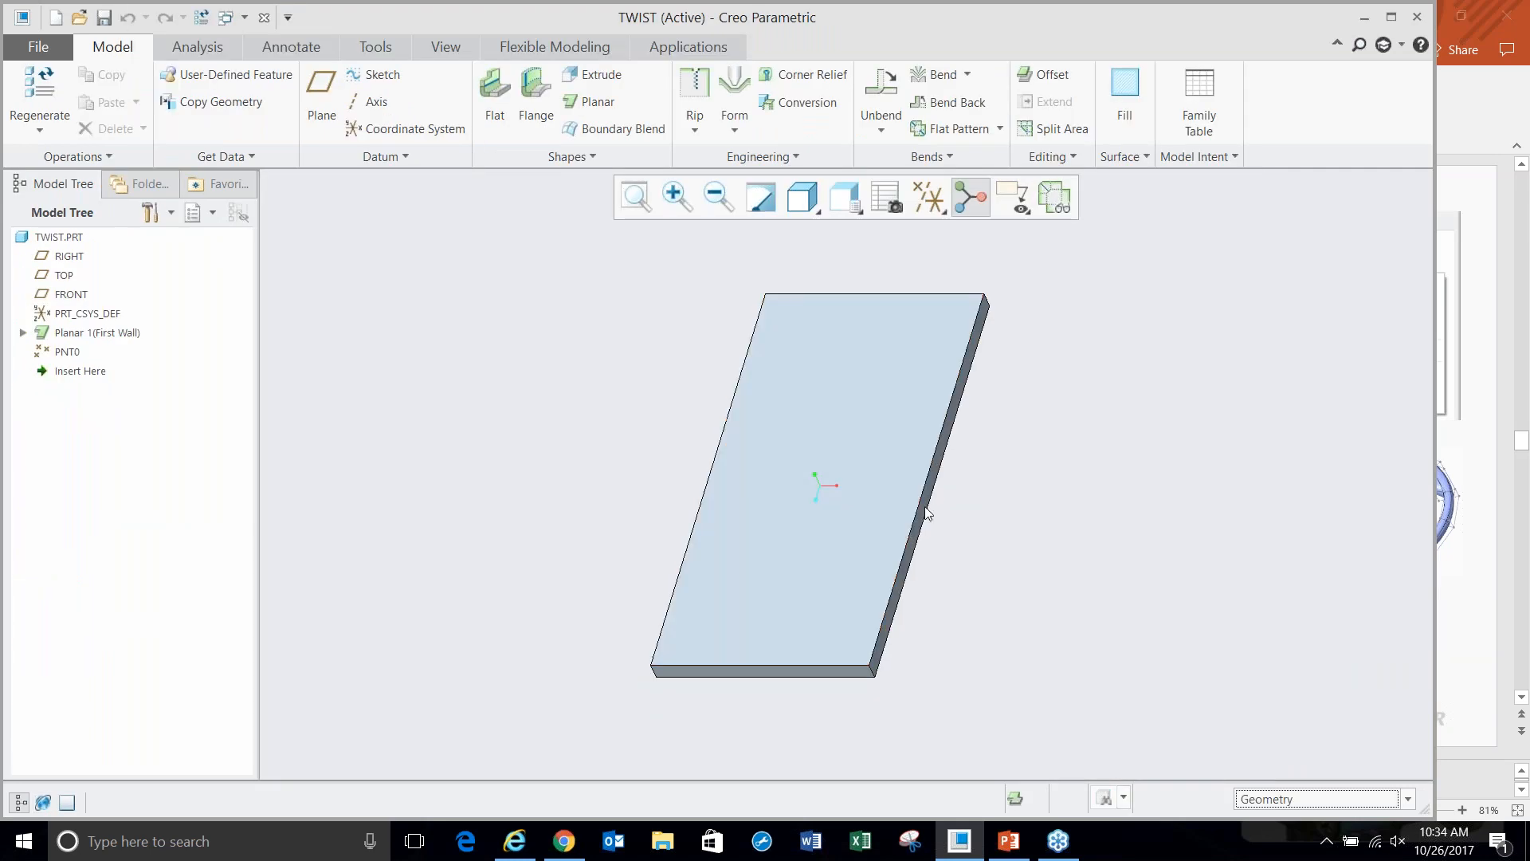
- Customize the geometric entities mini toolbar of a plate edge by adding the Twist command
click(920, 516)
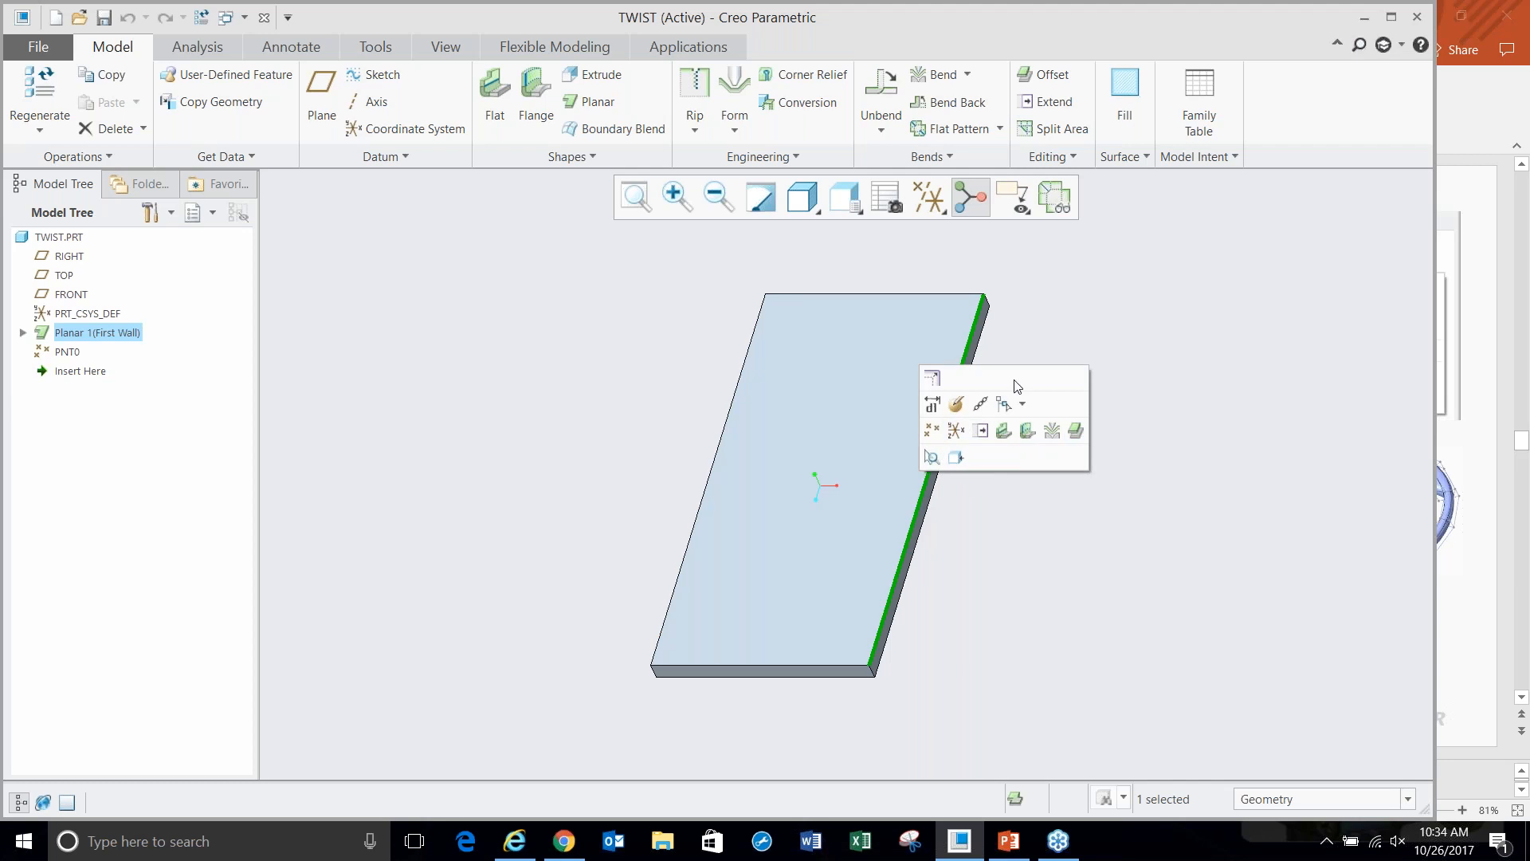
mouse_move(1004, 404)
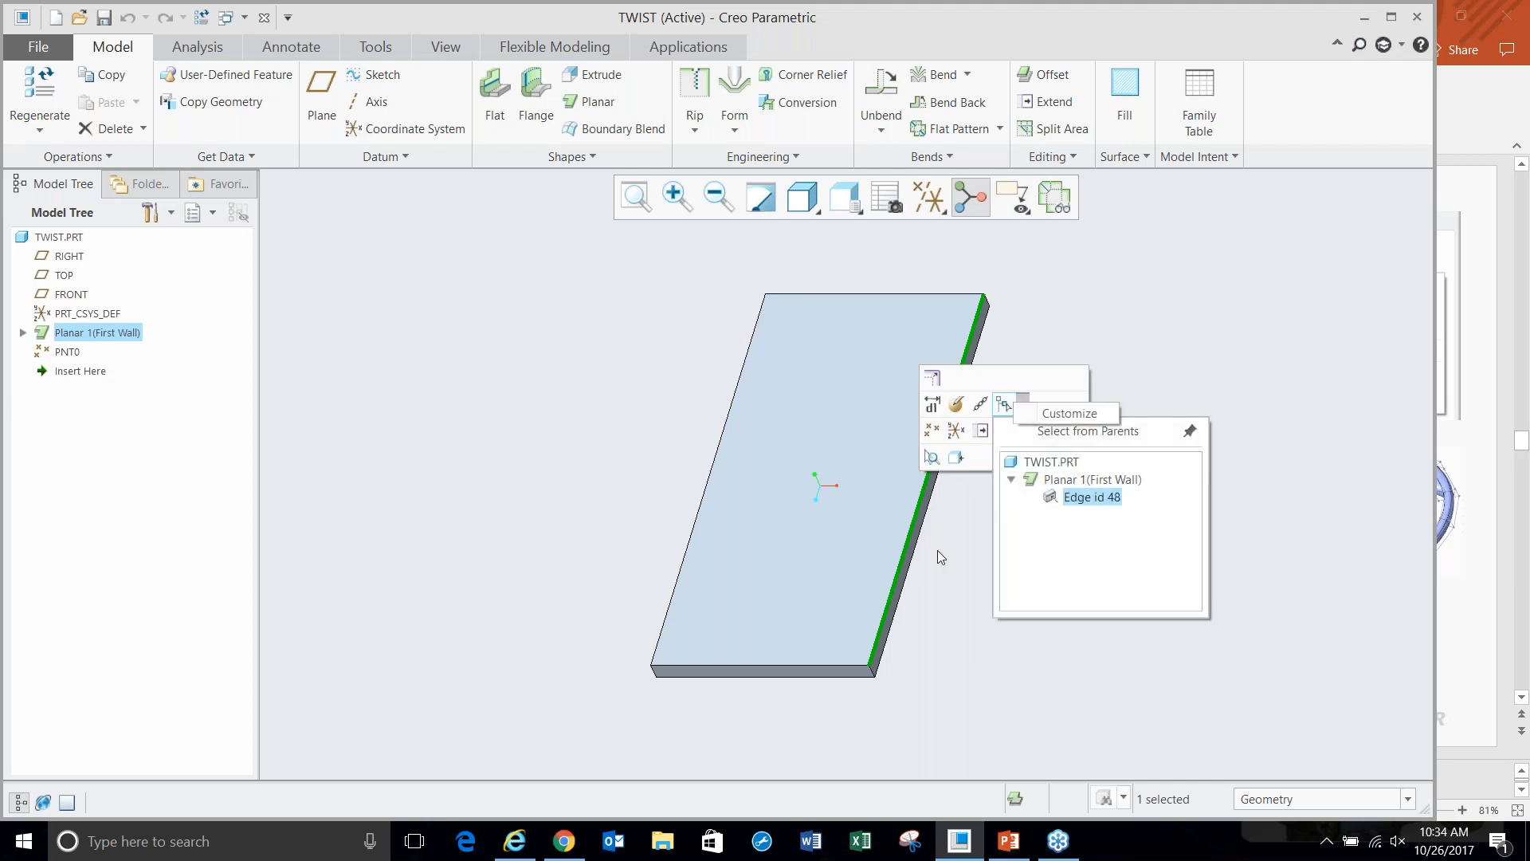
click(1068, 413)
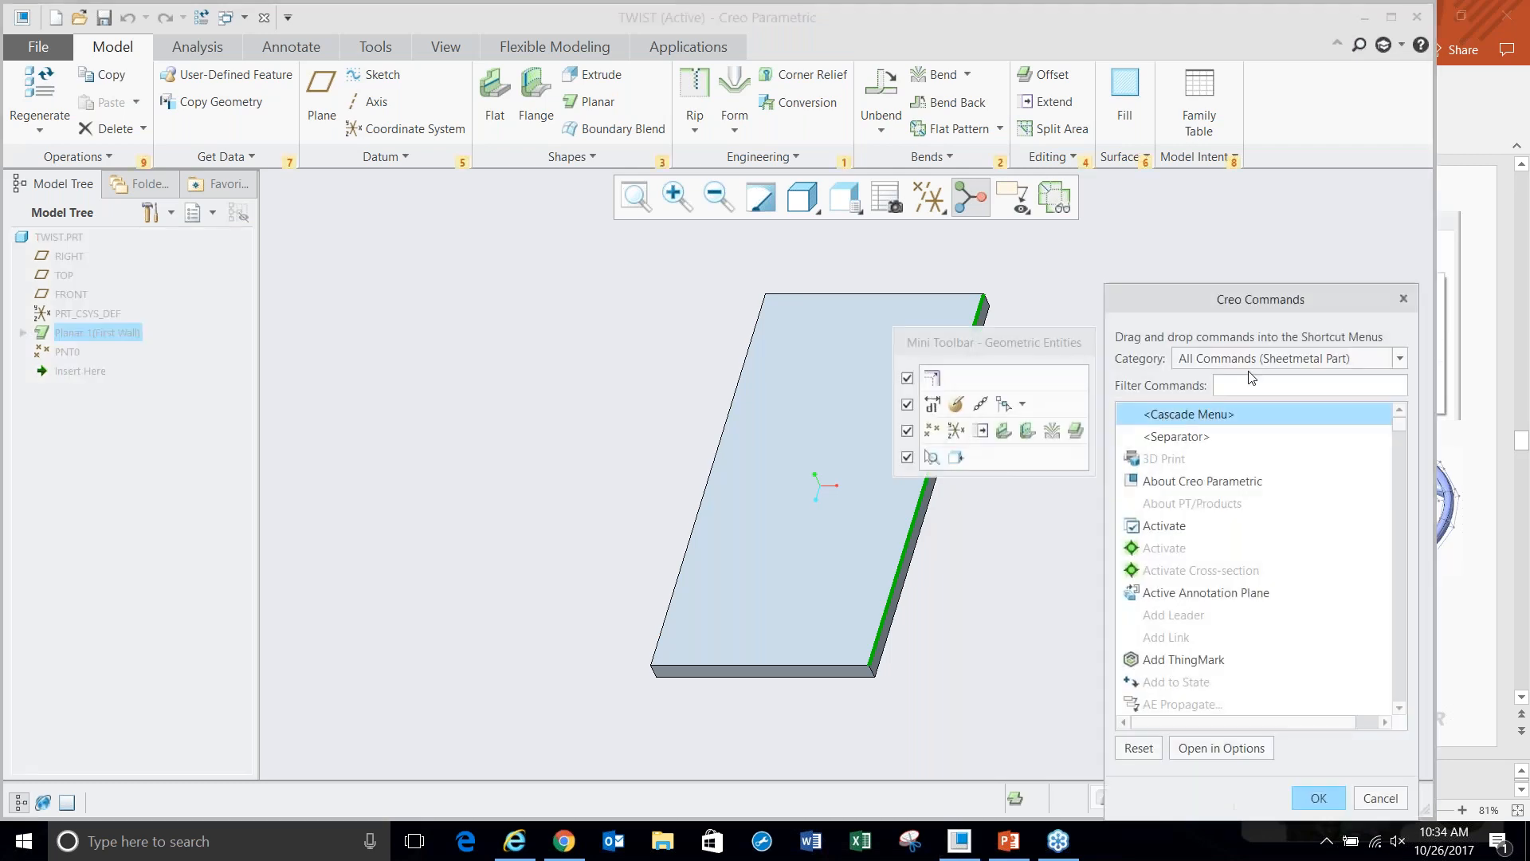
text(twi)
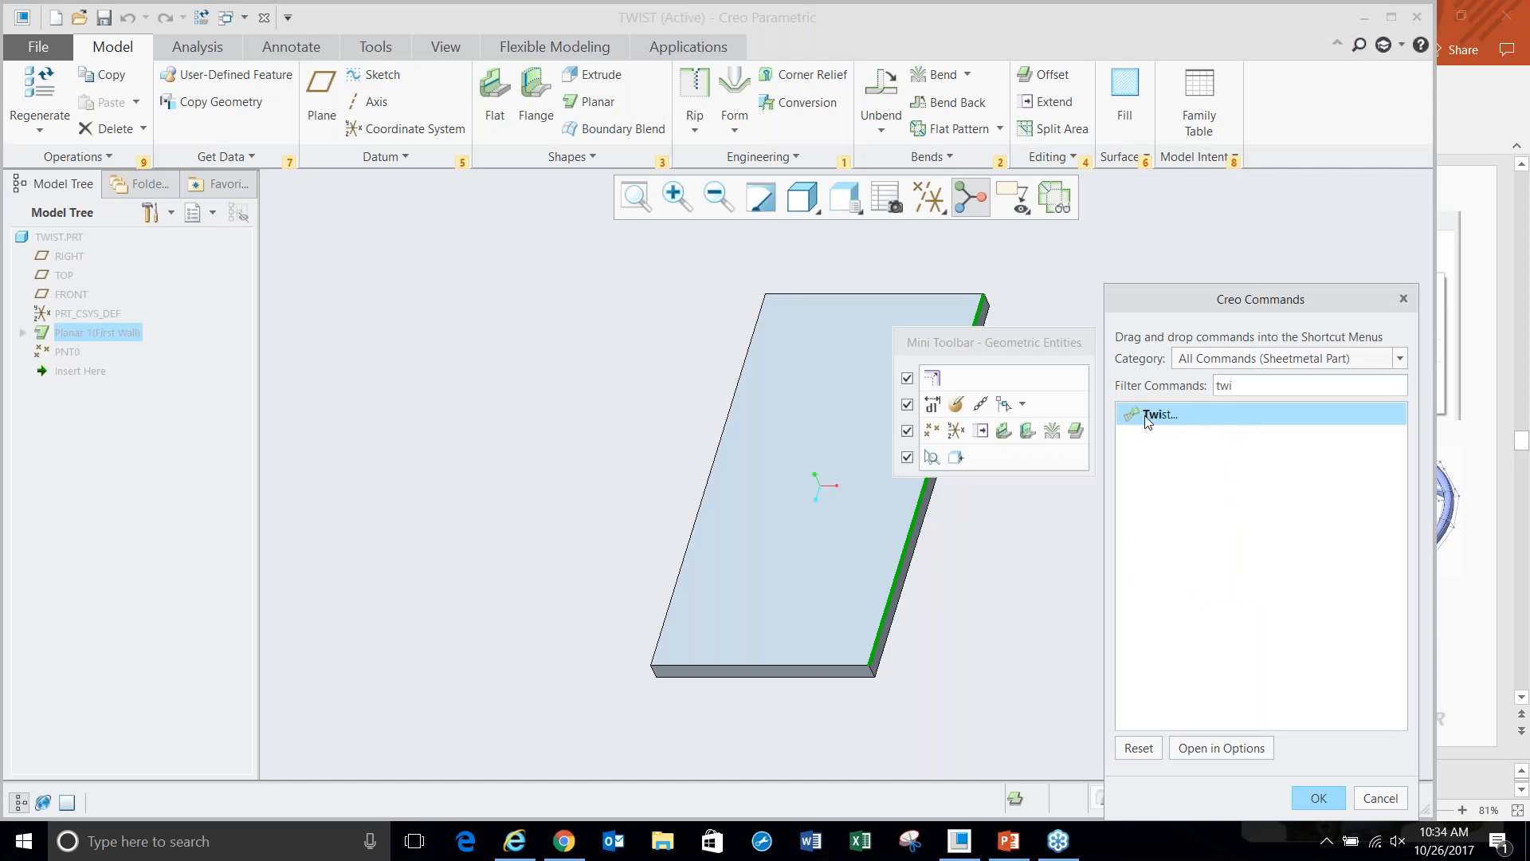
drag(1148, 420, 1041, 404)
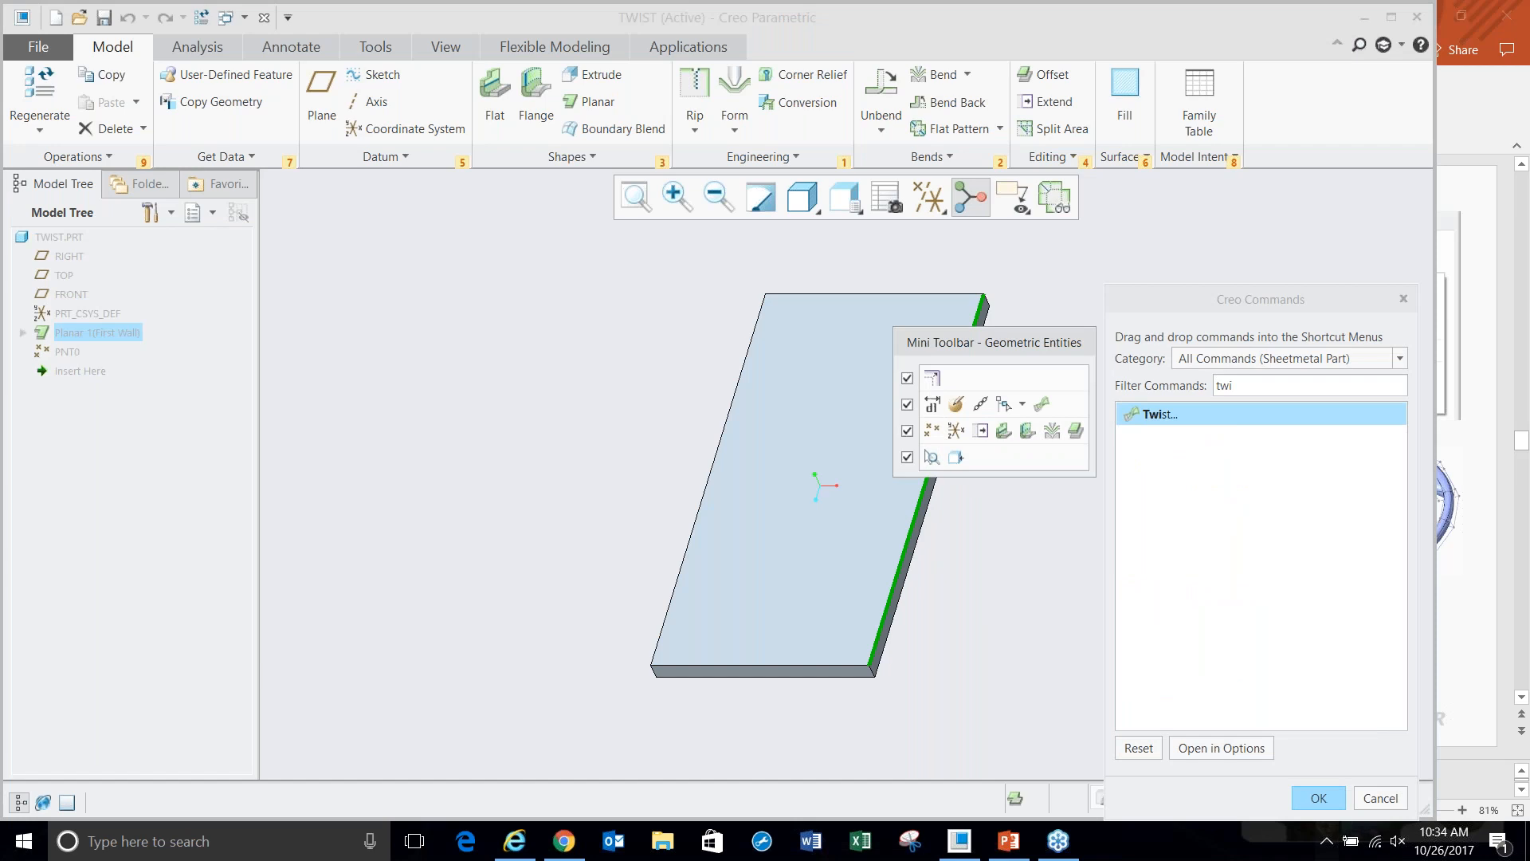
click(1319, 798)
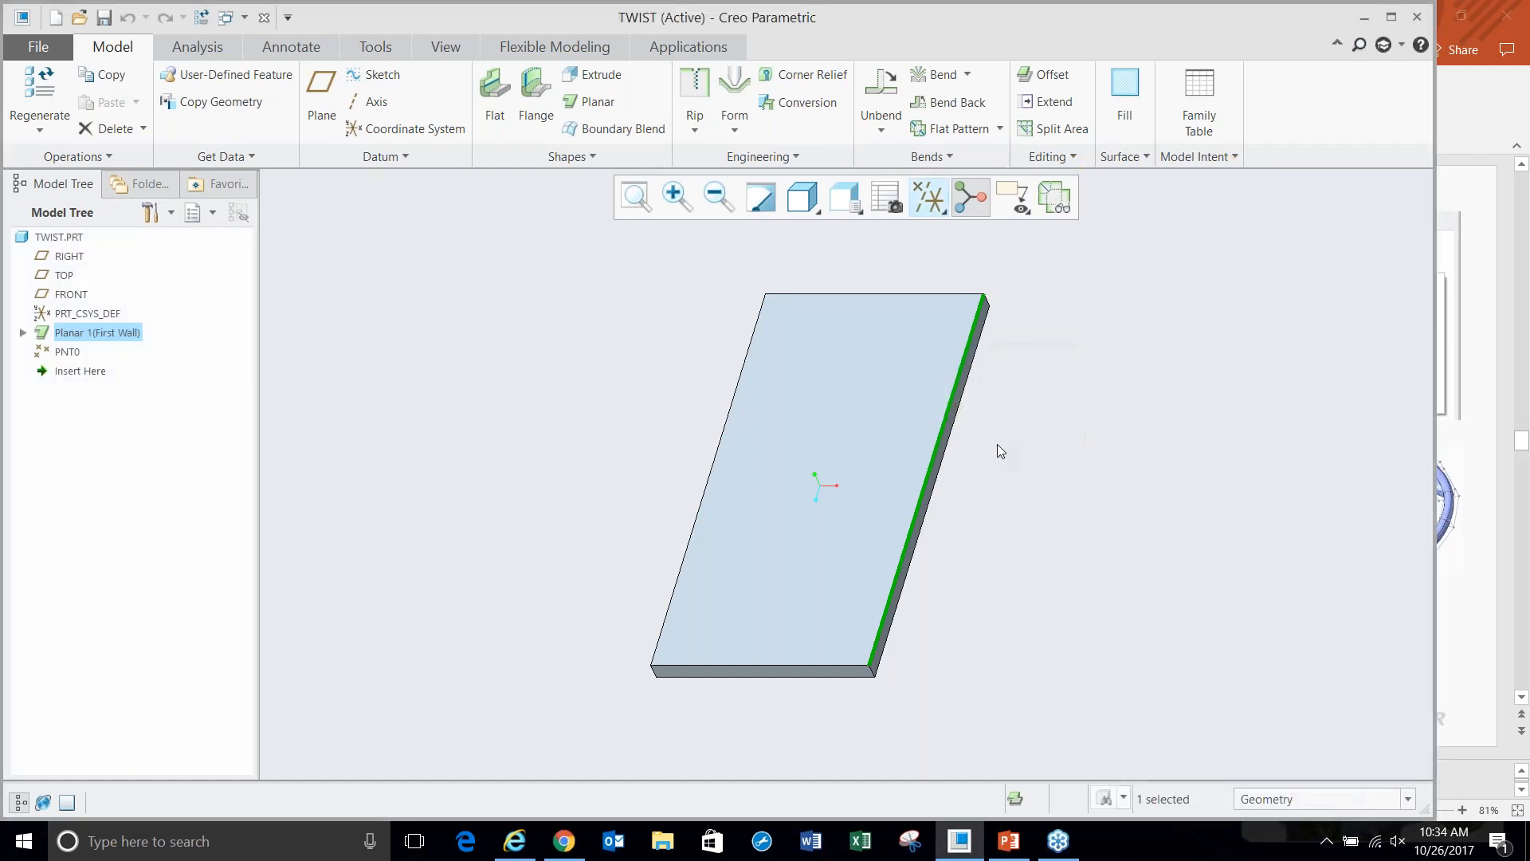
click(1034, 450)
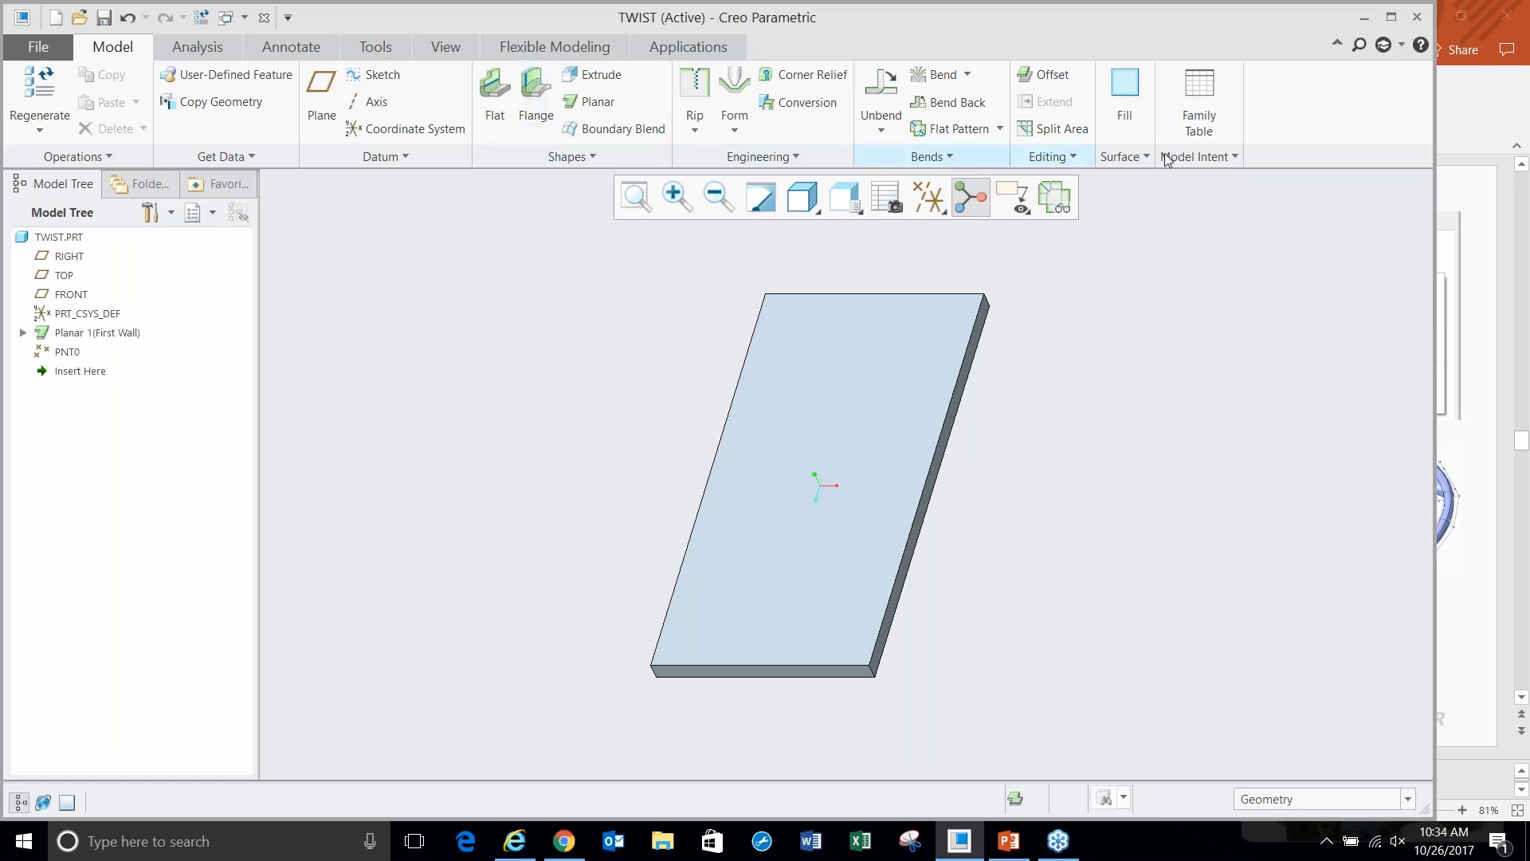
- Start a Twist wall on the plate's long right edge with adjustable width and a twist angle of about 119°
click(927, 491)
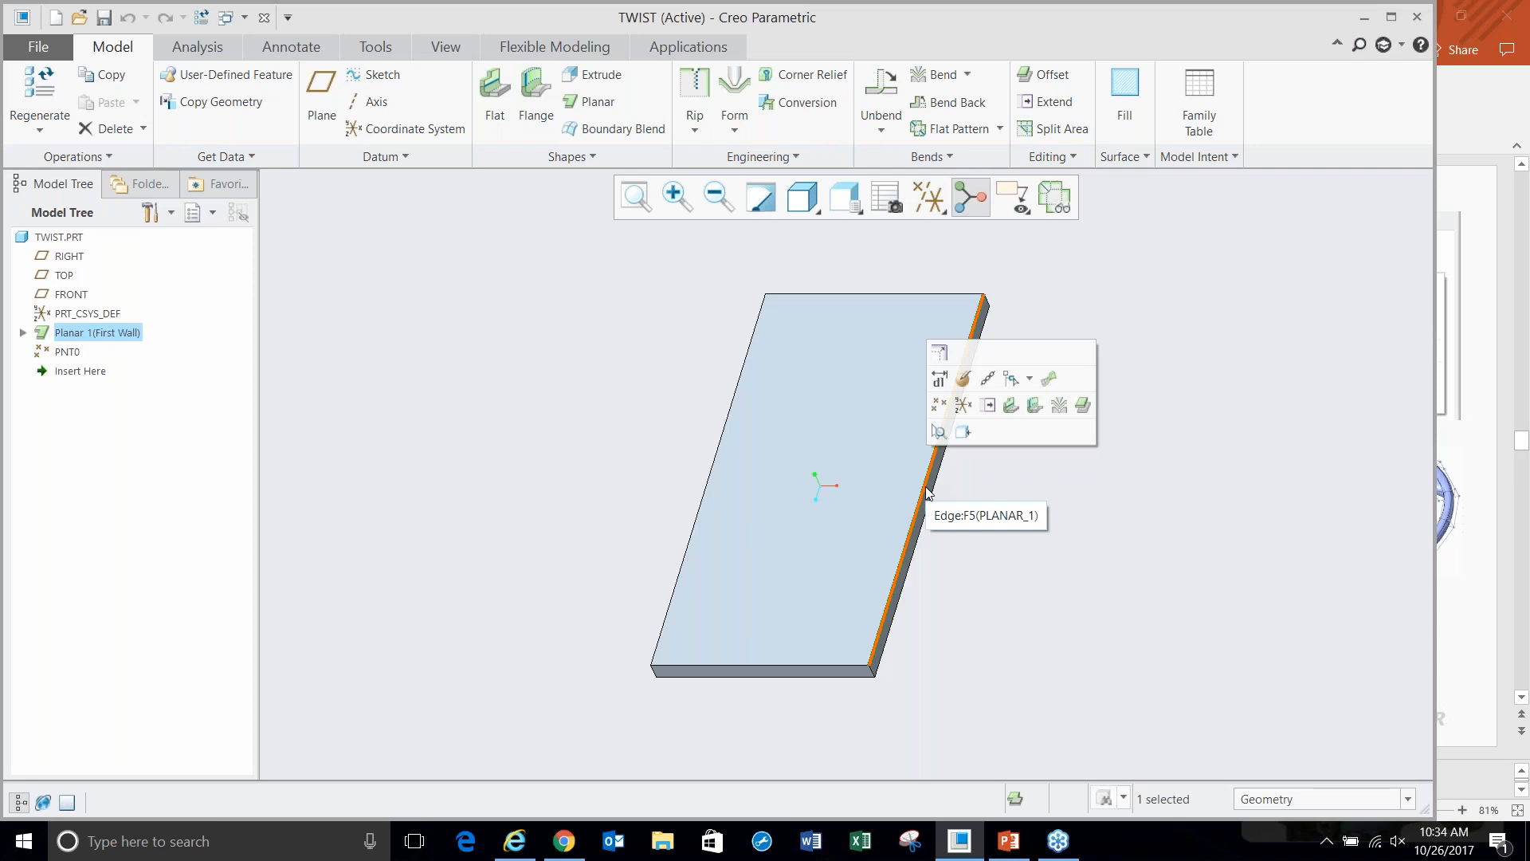
click(1049, 377)
scroll(416, 460, up, 1)
scroll(821, 395, down, 2)
drag(1084, 415, 1041, 489)
click(49, 102)
click(557, 421)
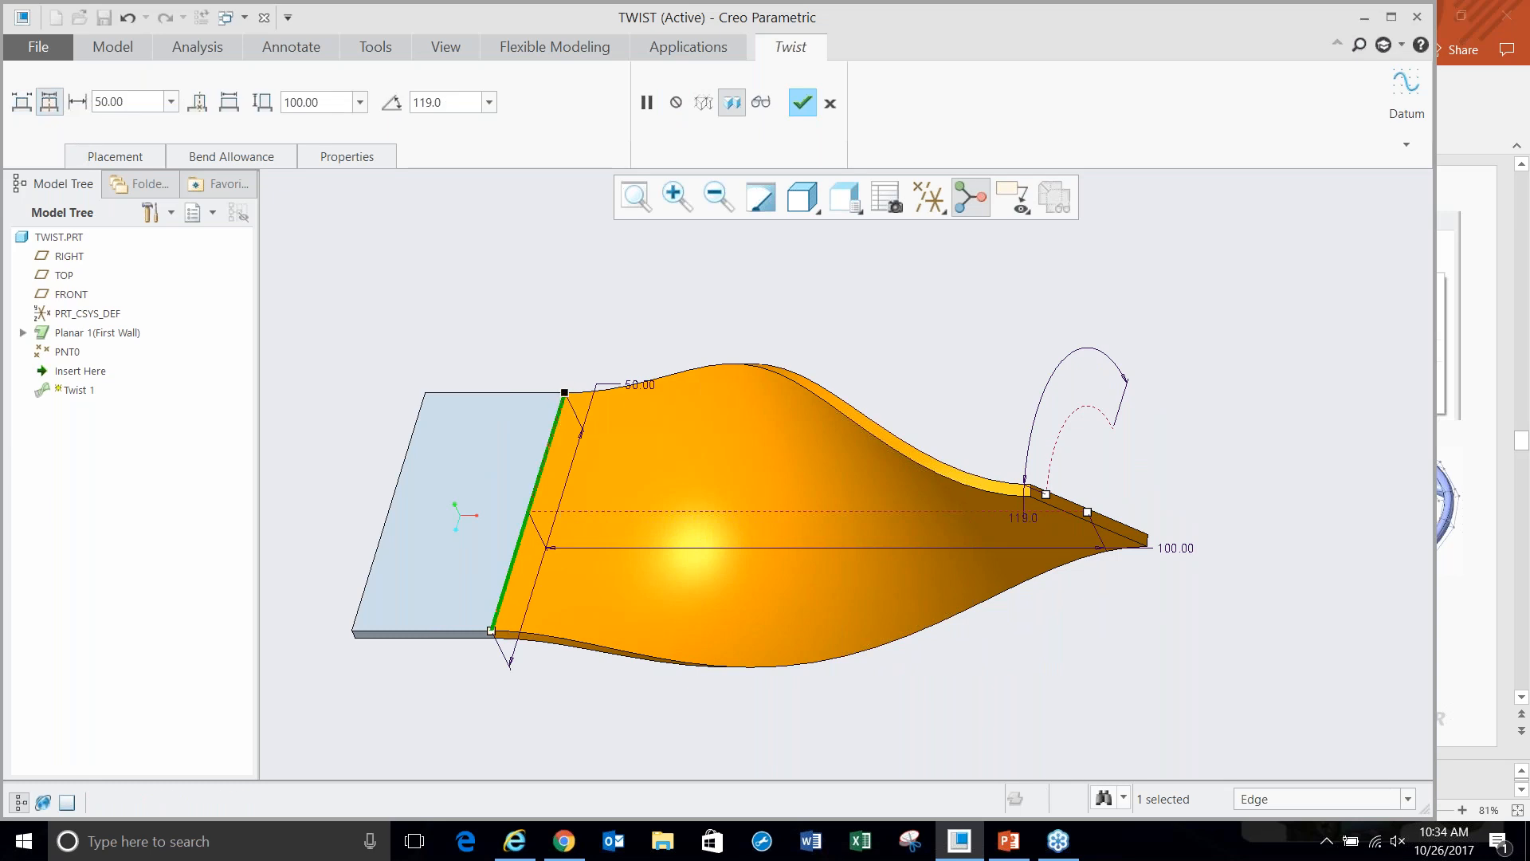
- Set the twist wall to about 27.80 wide and 90.30 long with a twist angle of about 292°, and complete it
drag(564, 393, 548, 445)
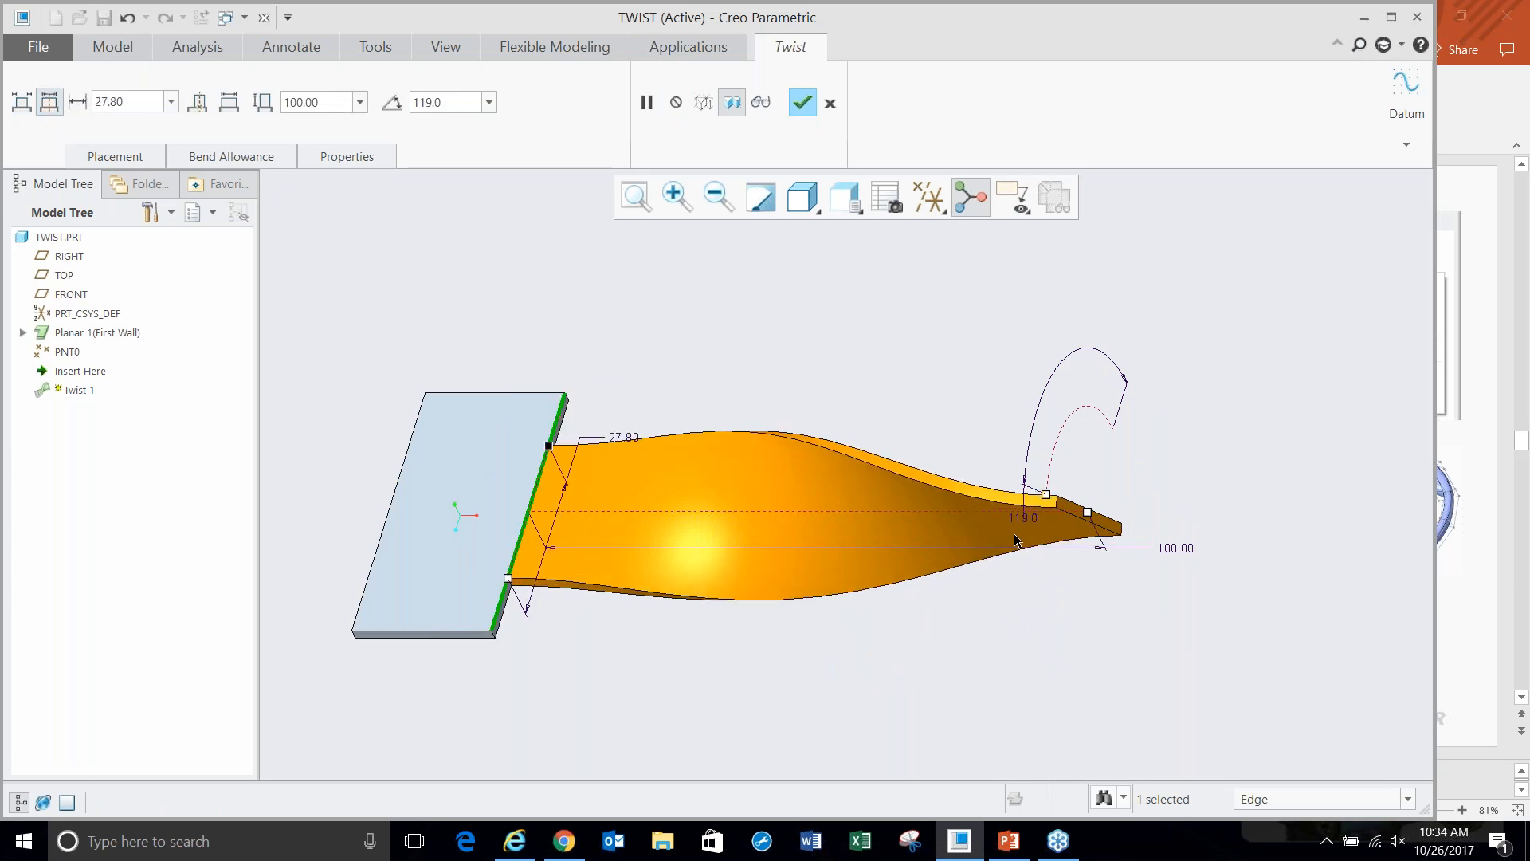
drag(1046, 494, 1219, 603)
drag(1087, 518, 1033, 514)
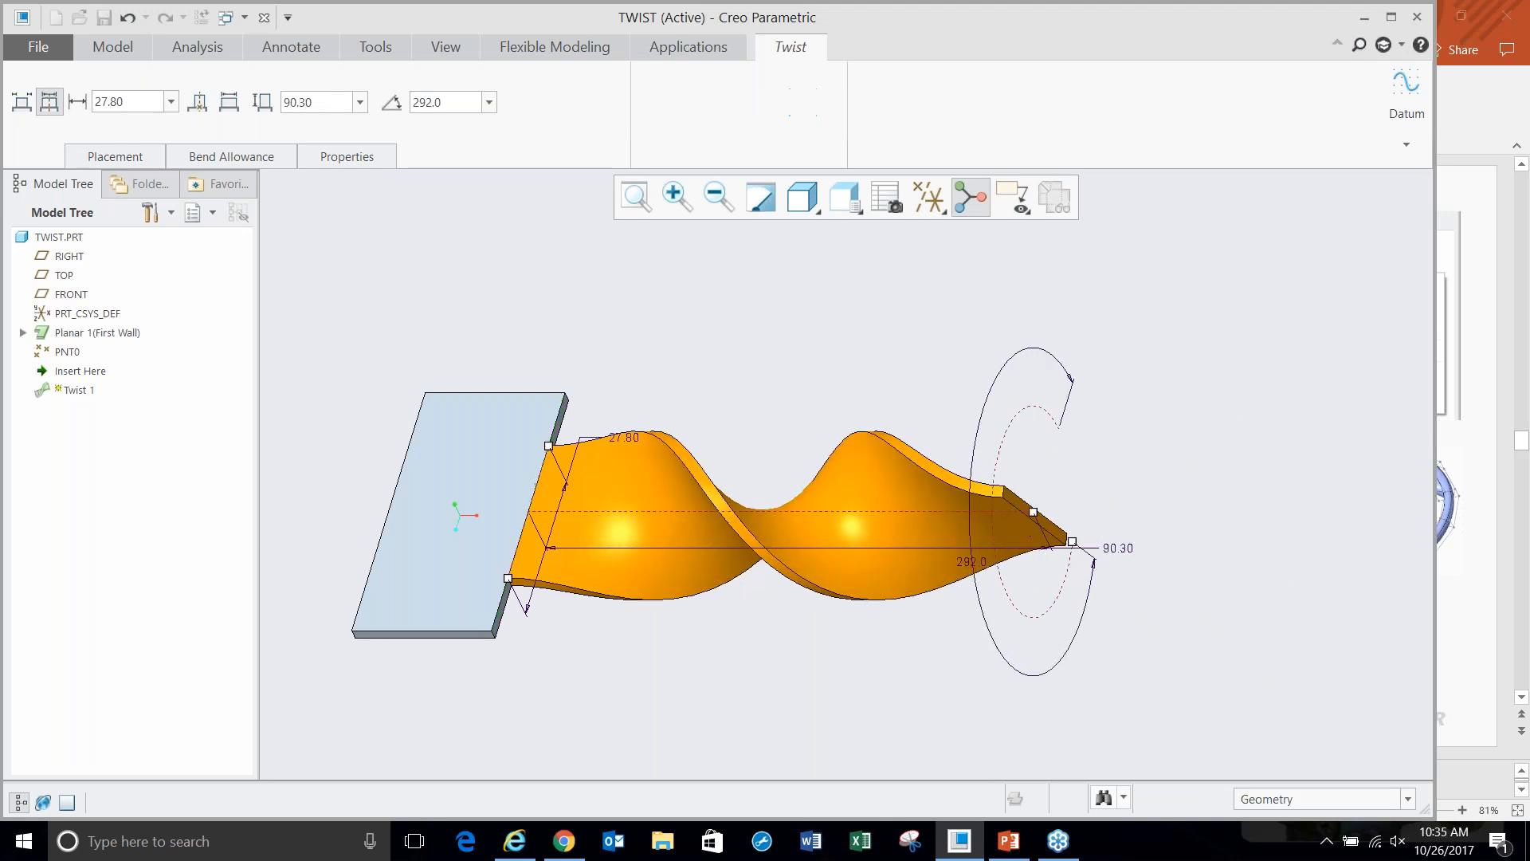
click(803, 102)
click(777, 625)
- Inspect the finished twist wall from an oblique view and in full-screen mode
scroll(405, 510, down, 3)
scroll(405, 532, down, 2)
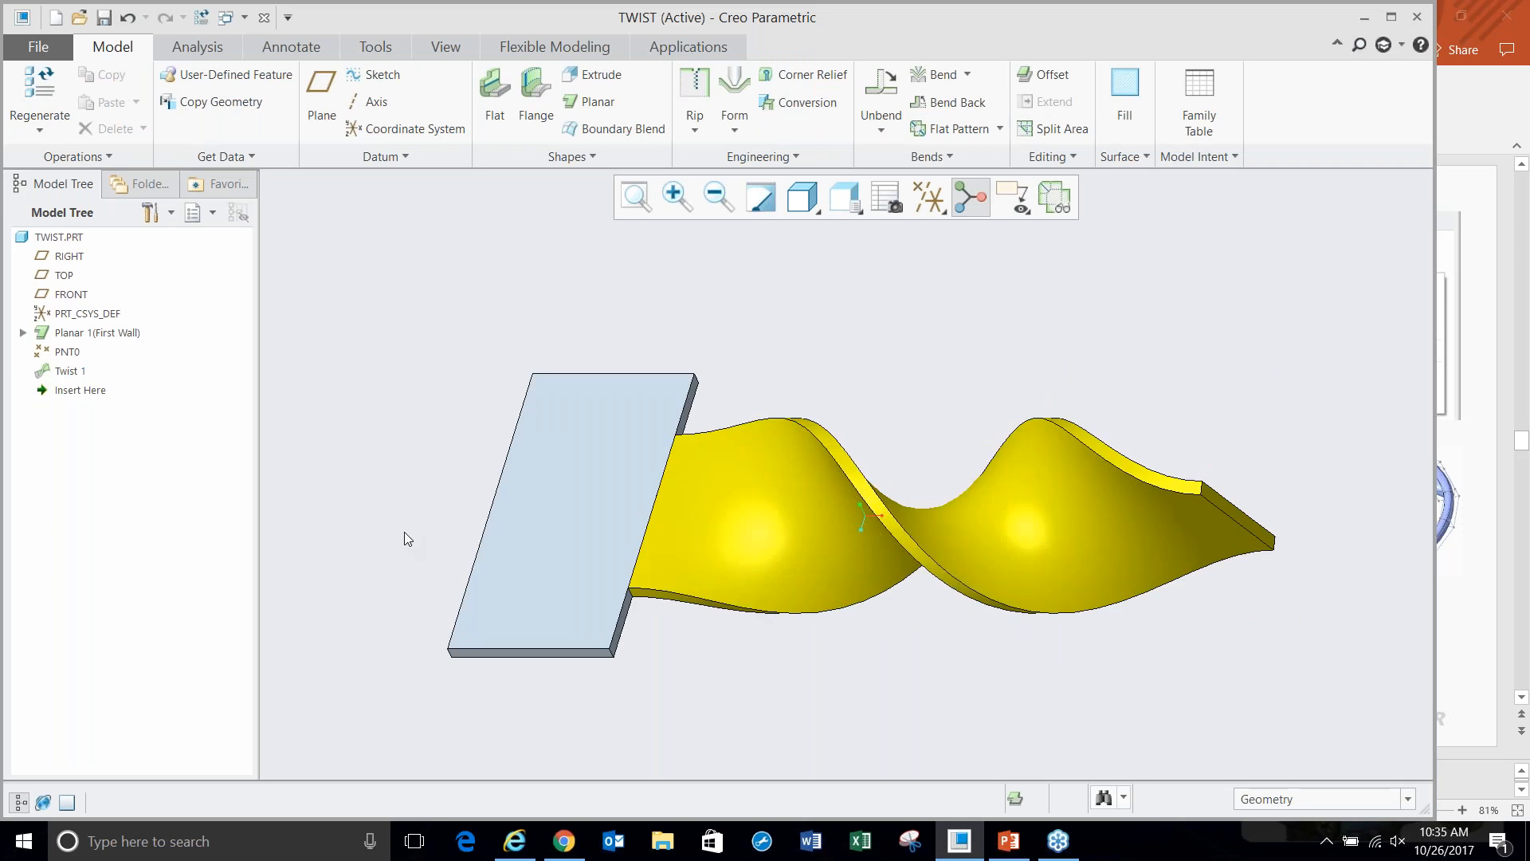
middle_drag(878, 586, 847, 690)
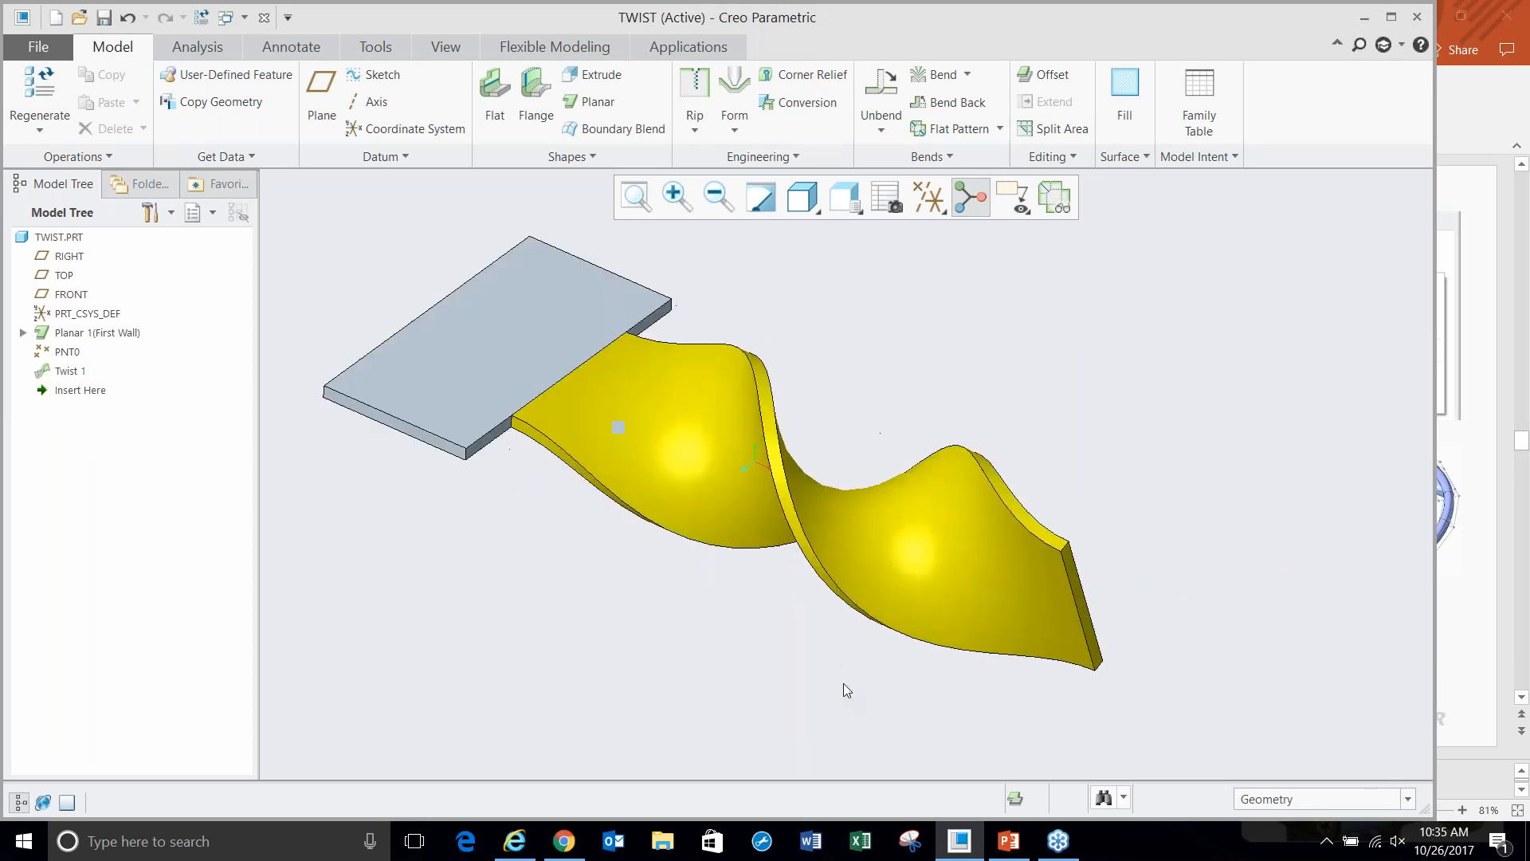
click(67, 804)
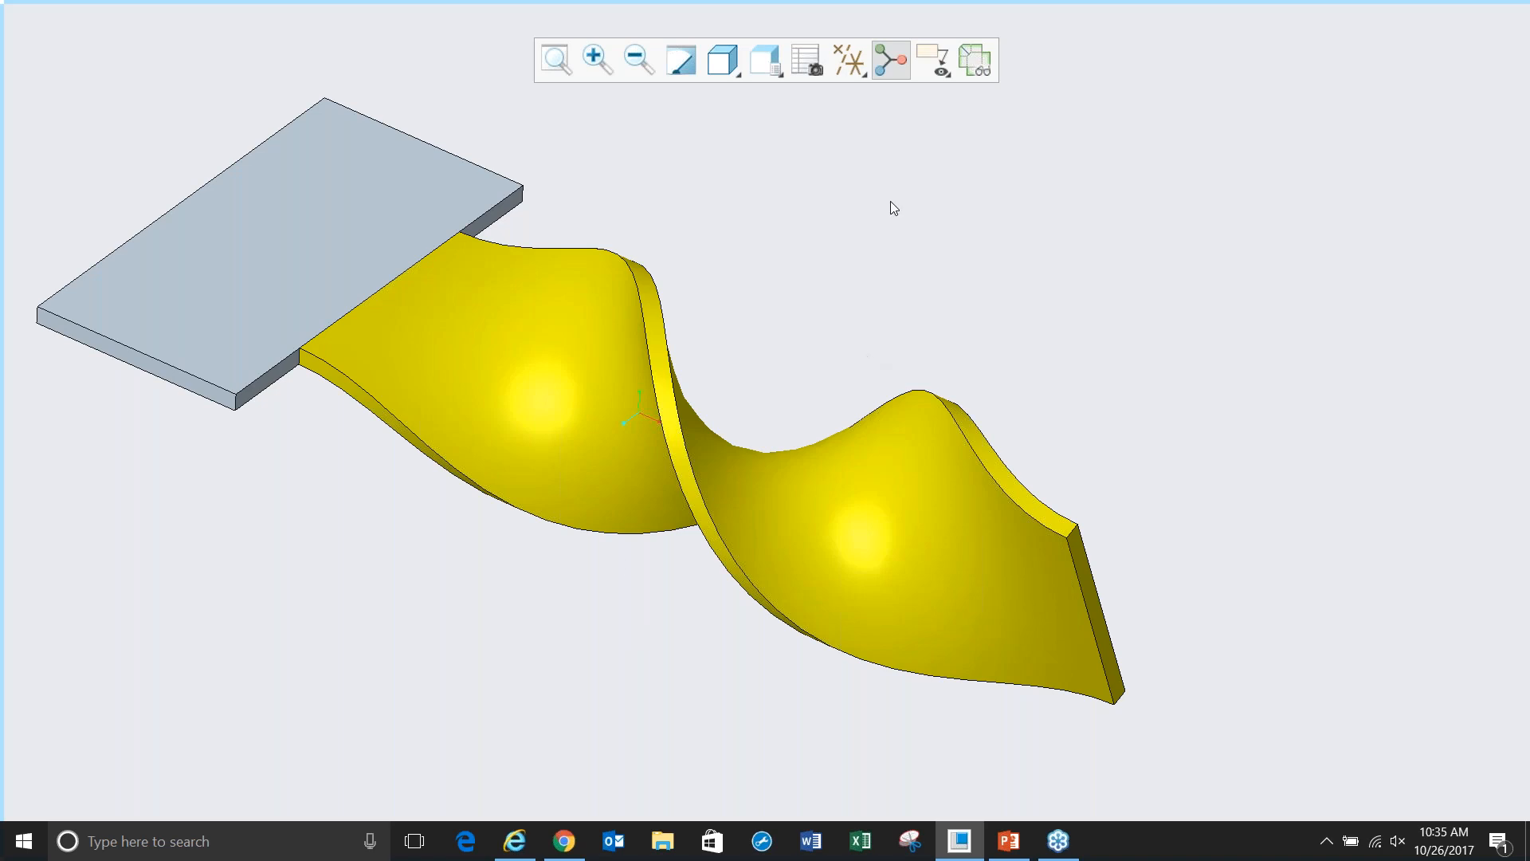
key(F11)
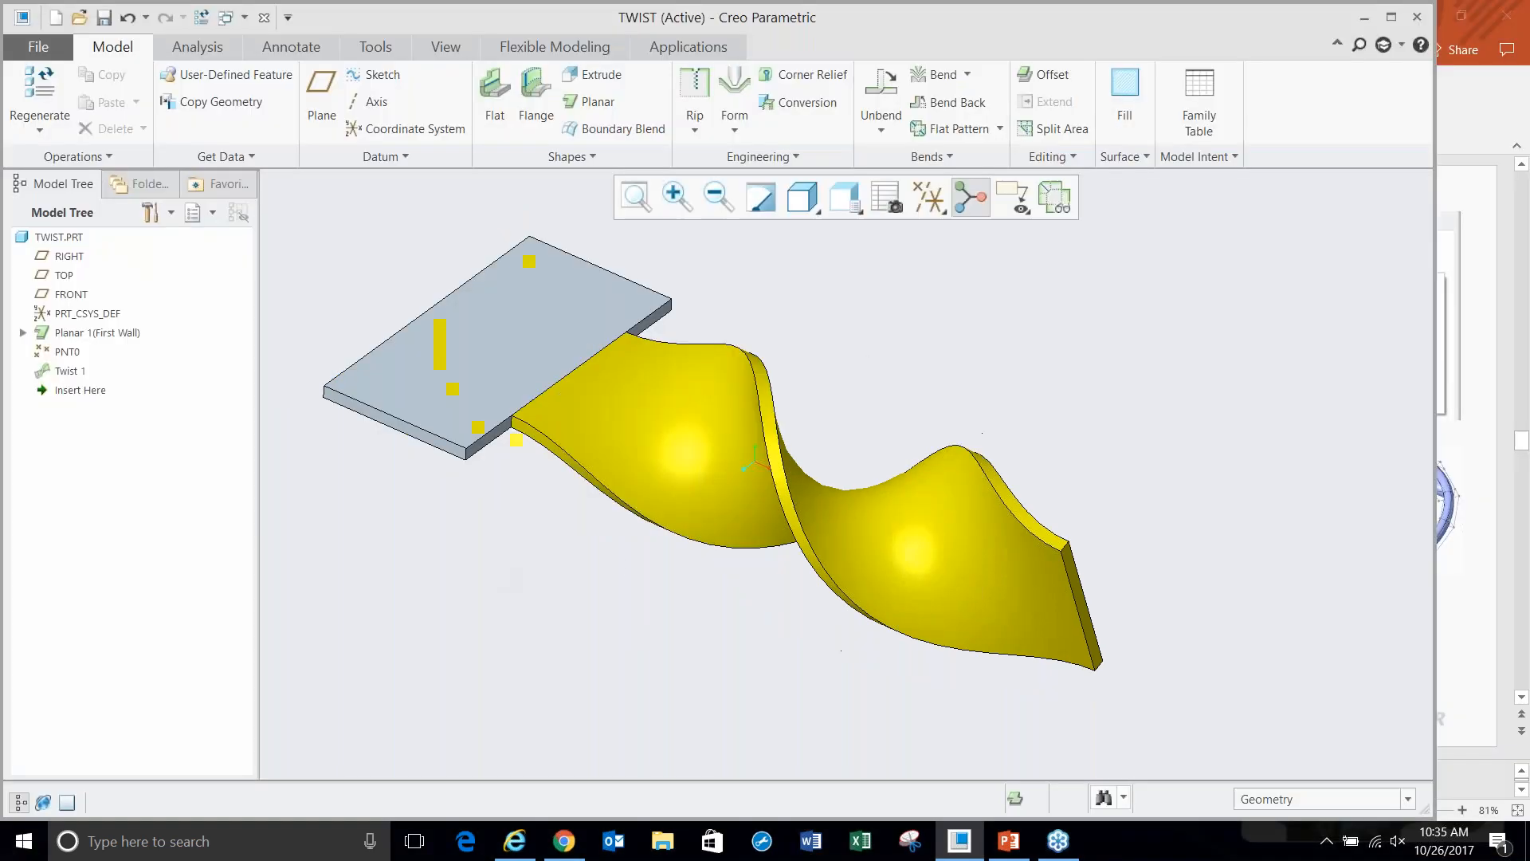
- Close the twist part and open update-control.prt from the sheetmetal Update-Control_Forms folder in its default orientation
click(264, 17)
click(103, 591)
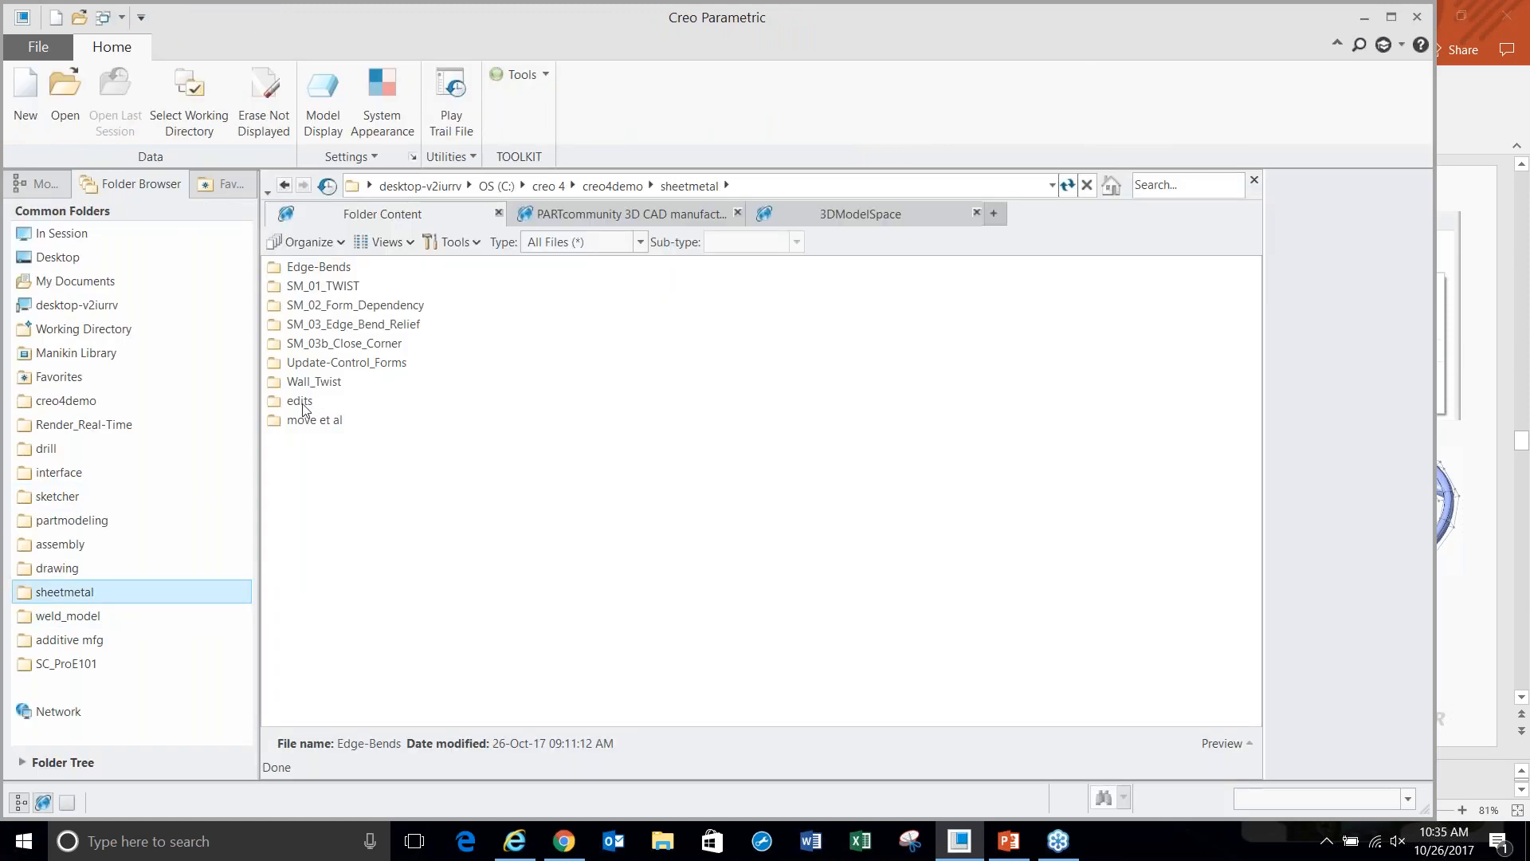
double_click(336, 364)
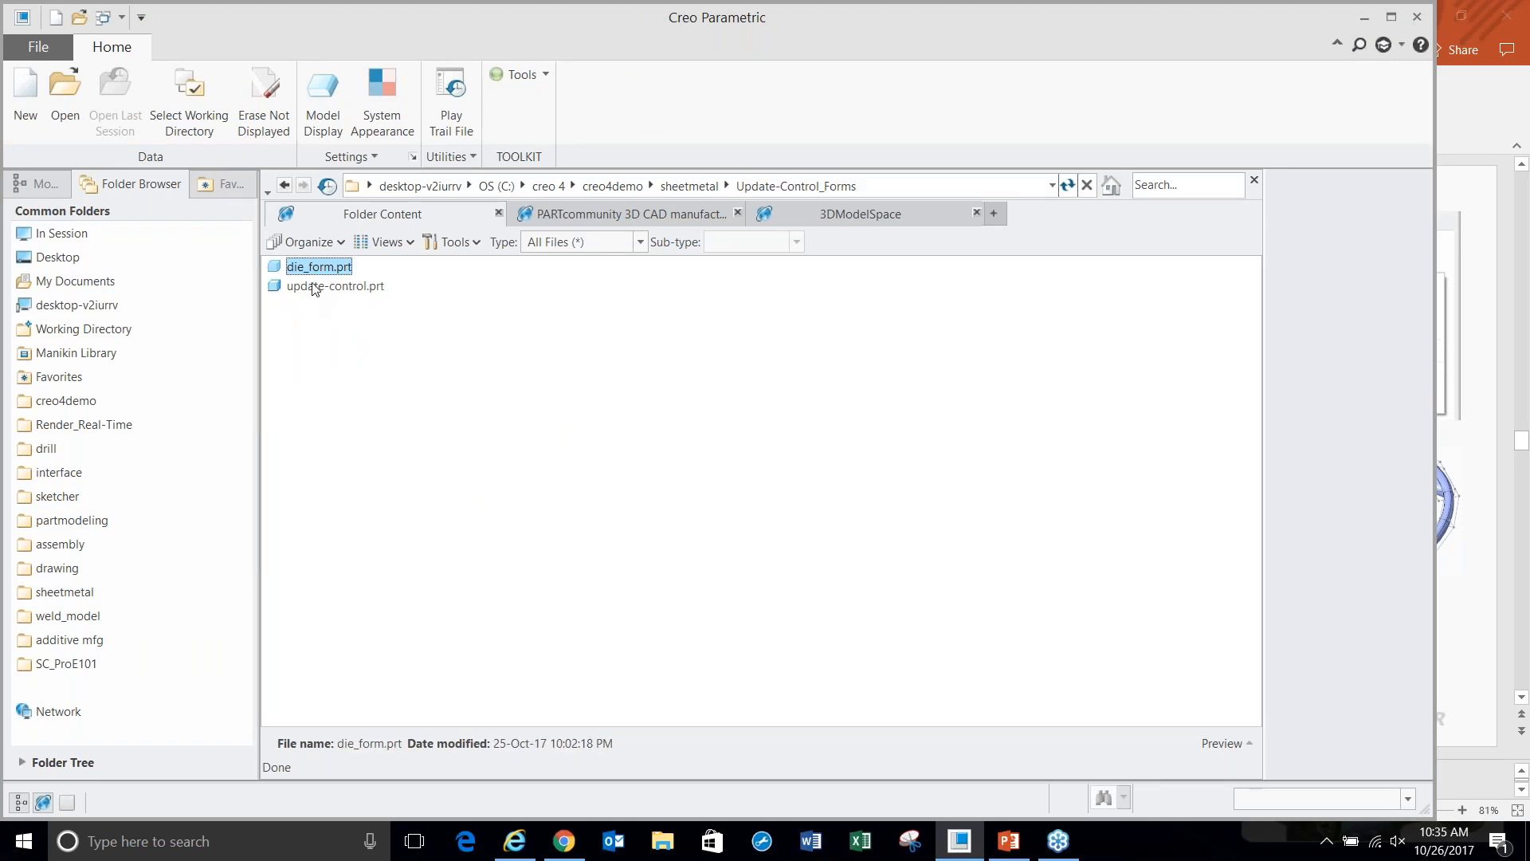
double_click(334, 286)
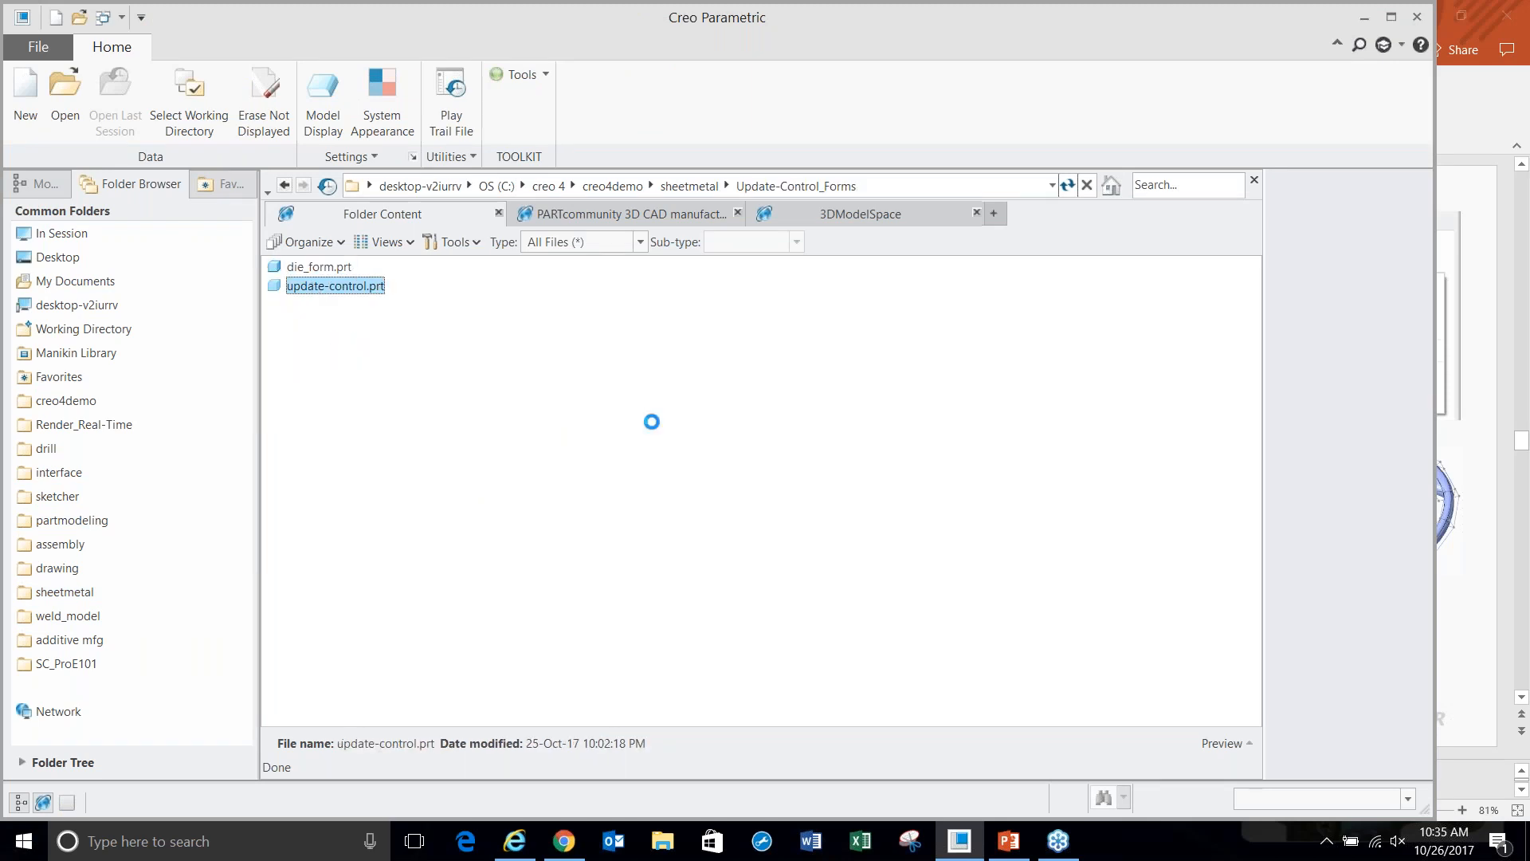
middle_drag(846, 474, 781, 447)
key(ctrl+d)
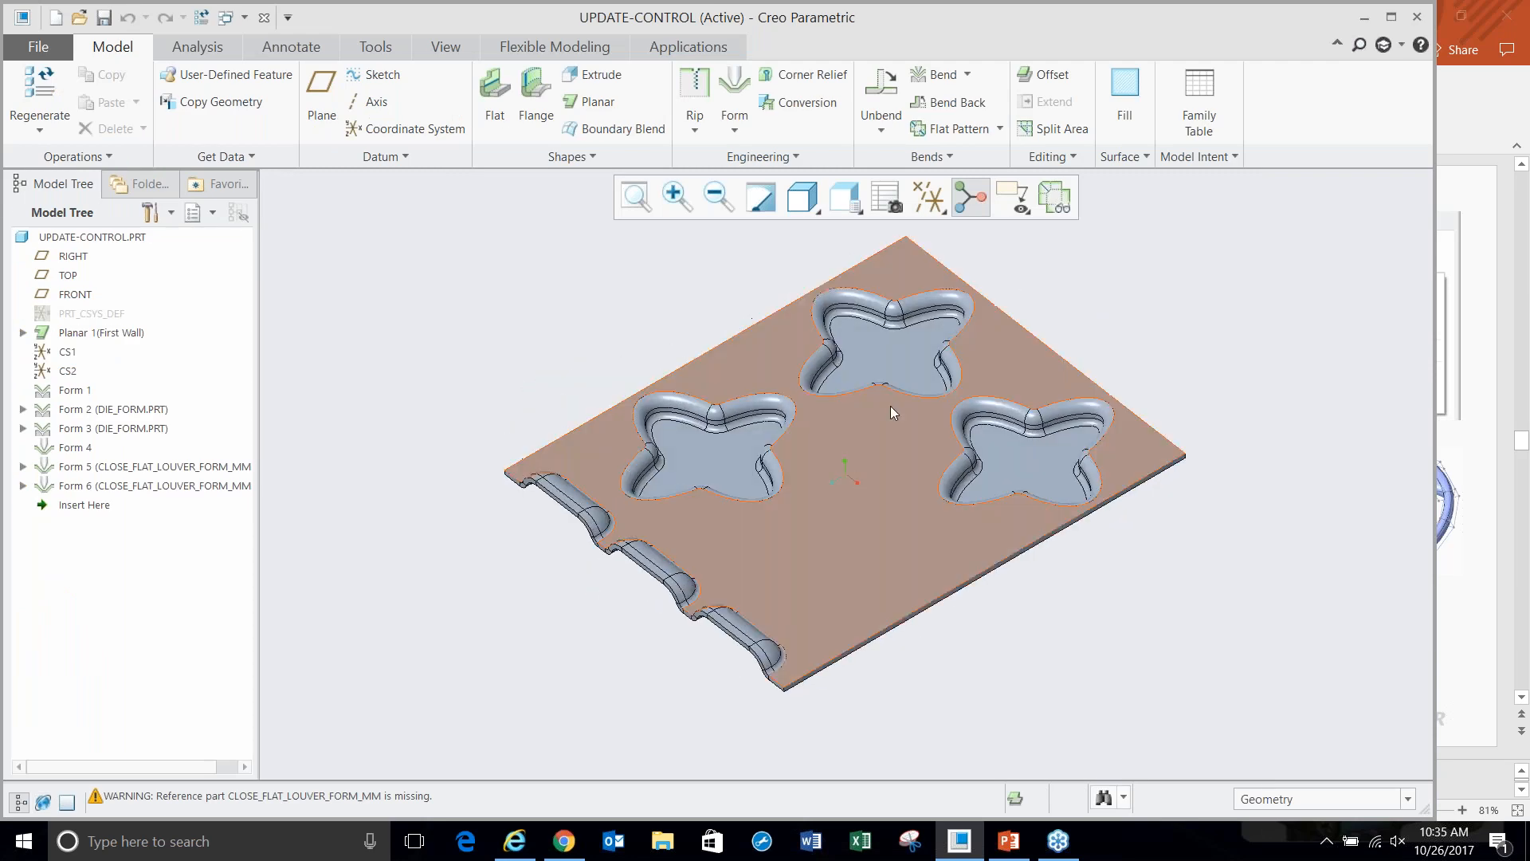
- Examine the rounding options and the die-model update dependency in the definition of the upper butterfly-shaped form, leaving the definition without changes
click(887, 361)
click(921, 254)
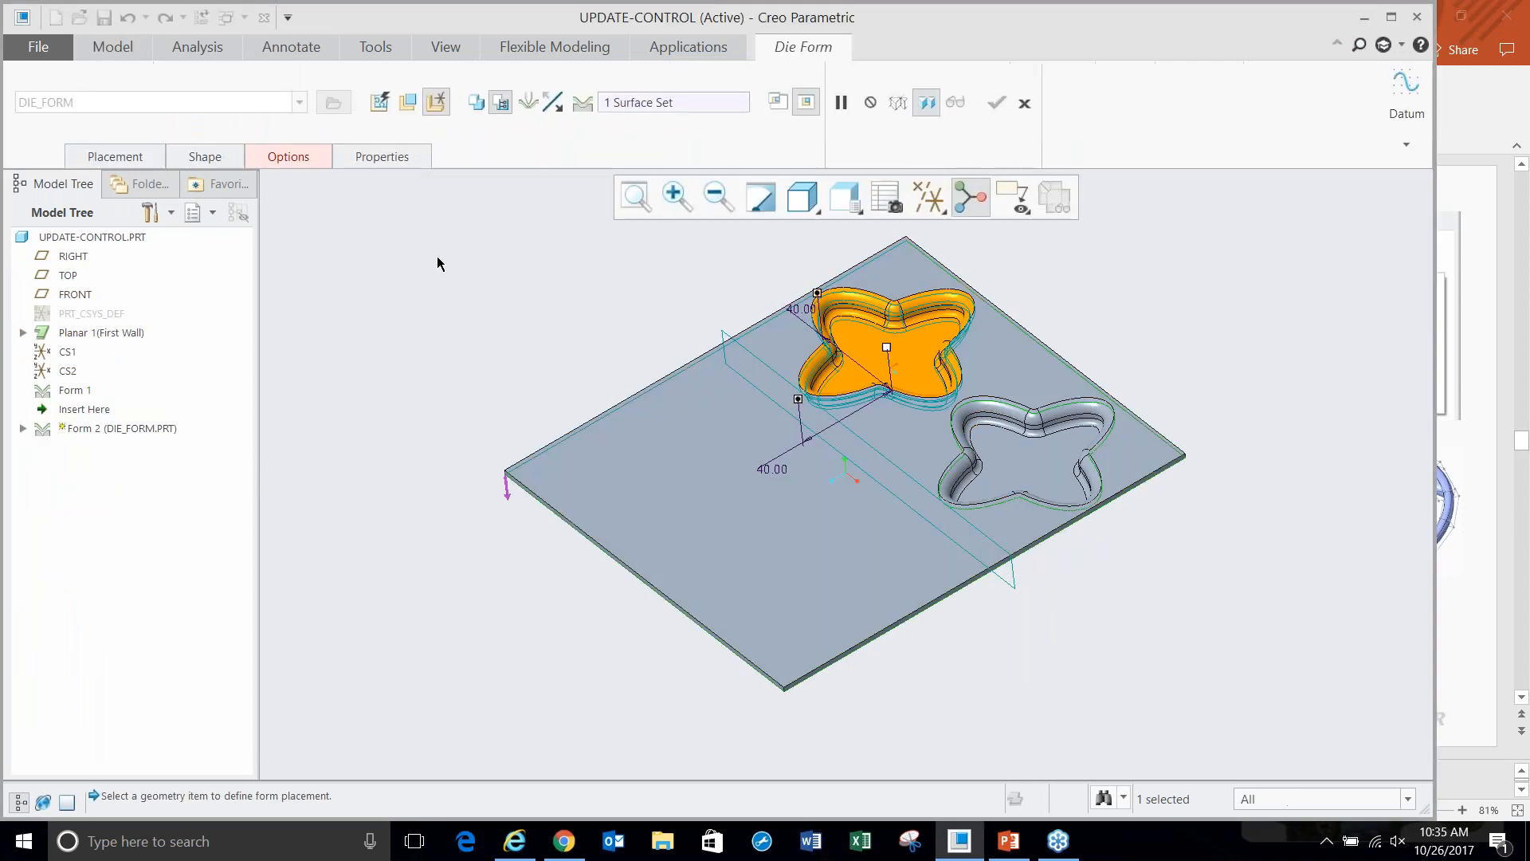
click(303, 159)
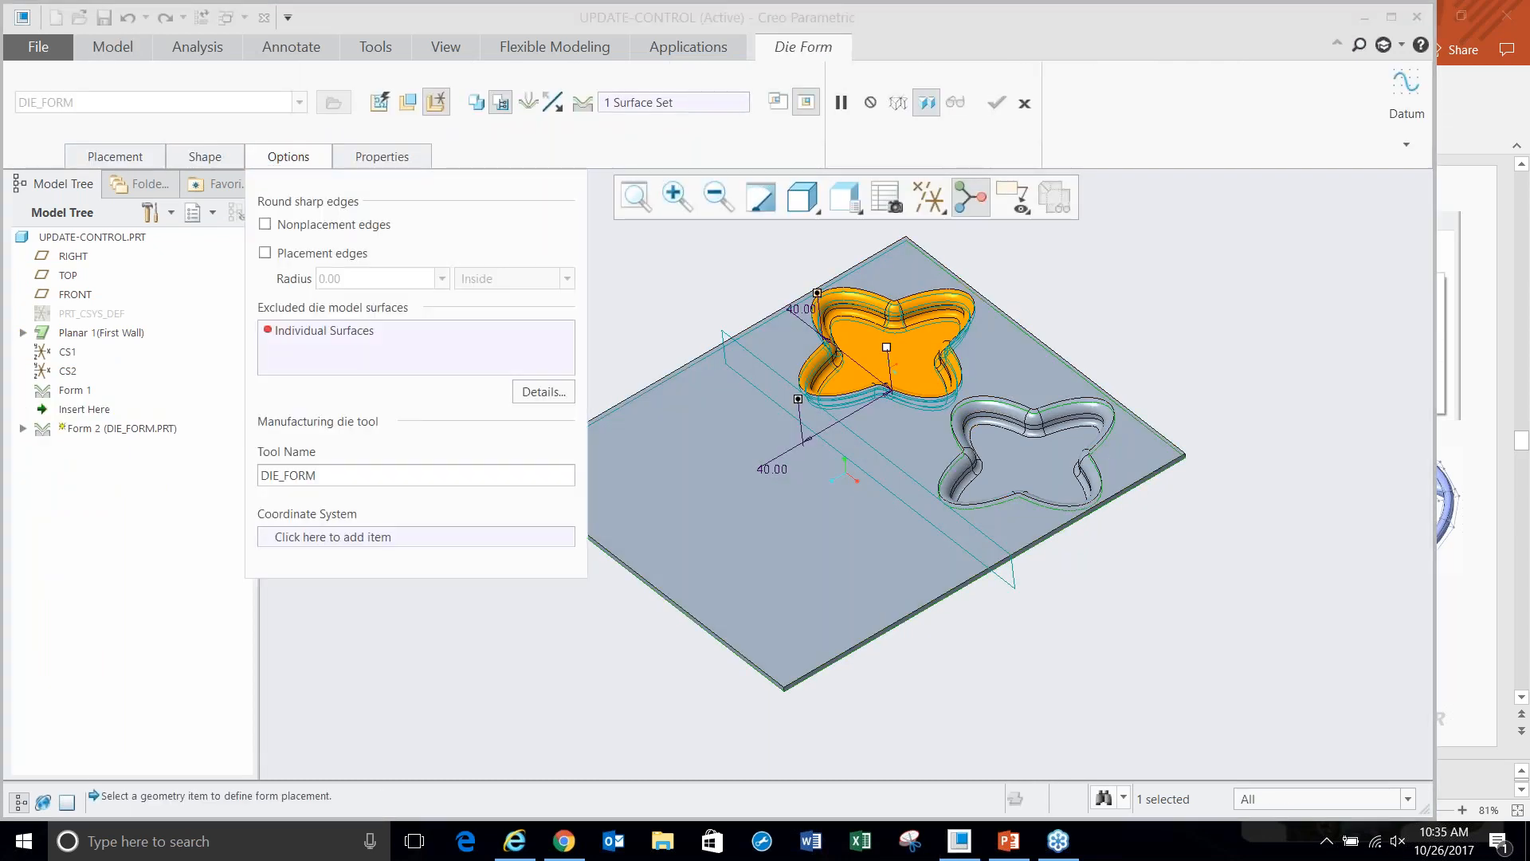
click(489, 119)
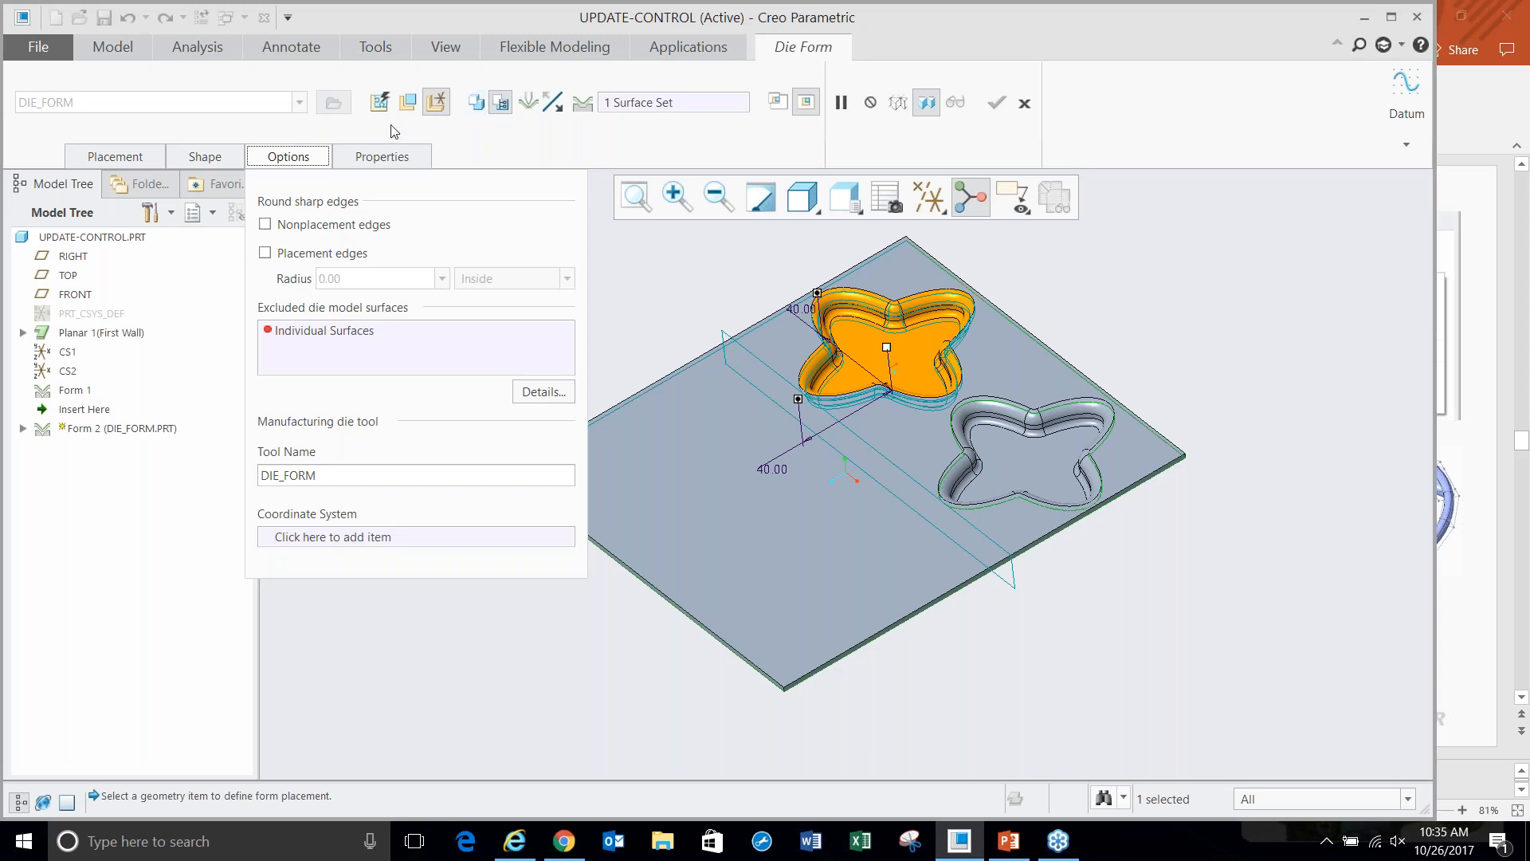
click(191, 162)
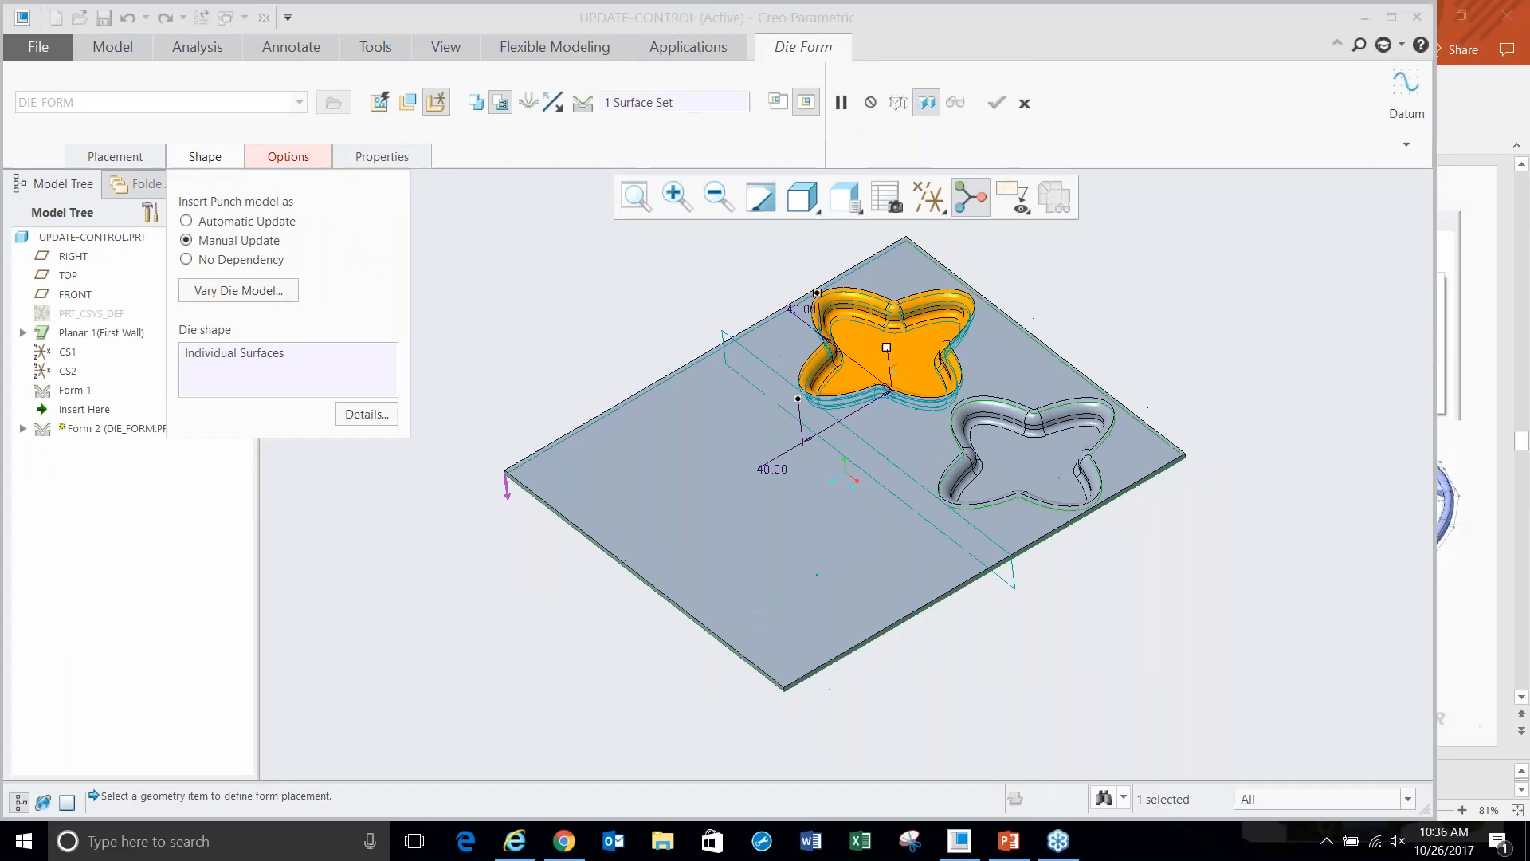
click(1025, 103)
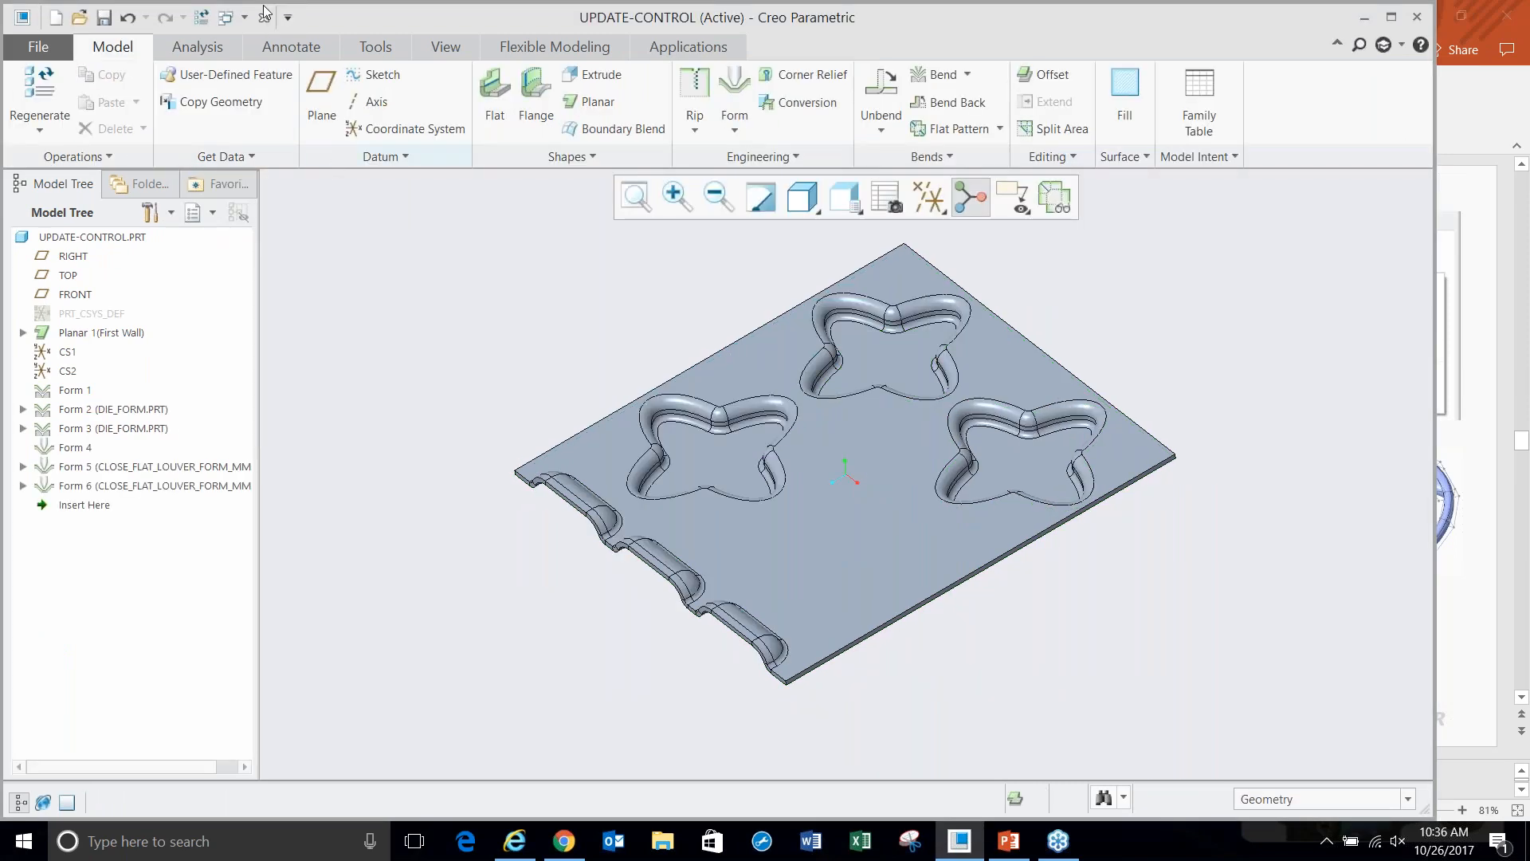
- Close the update-control part and erase all objects not displayed from the session
click(266, 18)
click(259, 107)
click(786, 595)
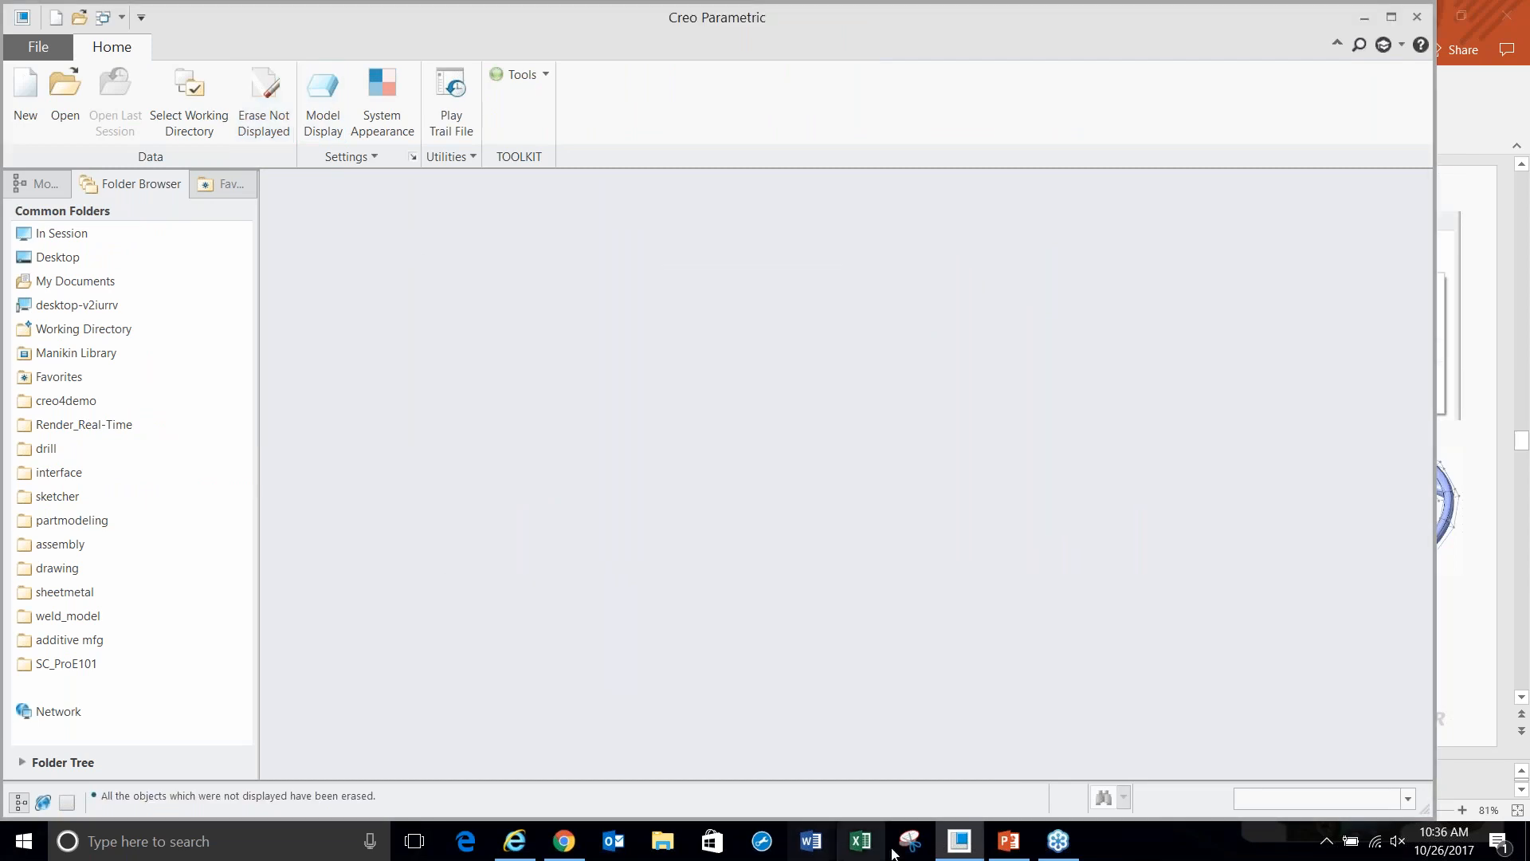
- Switch to PowerPoint and start the slide show from the Surfacing in Creo 4 slide
click(1020, 843)
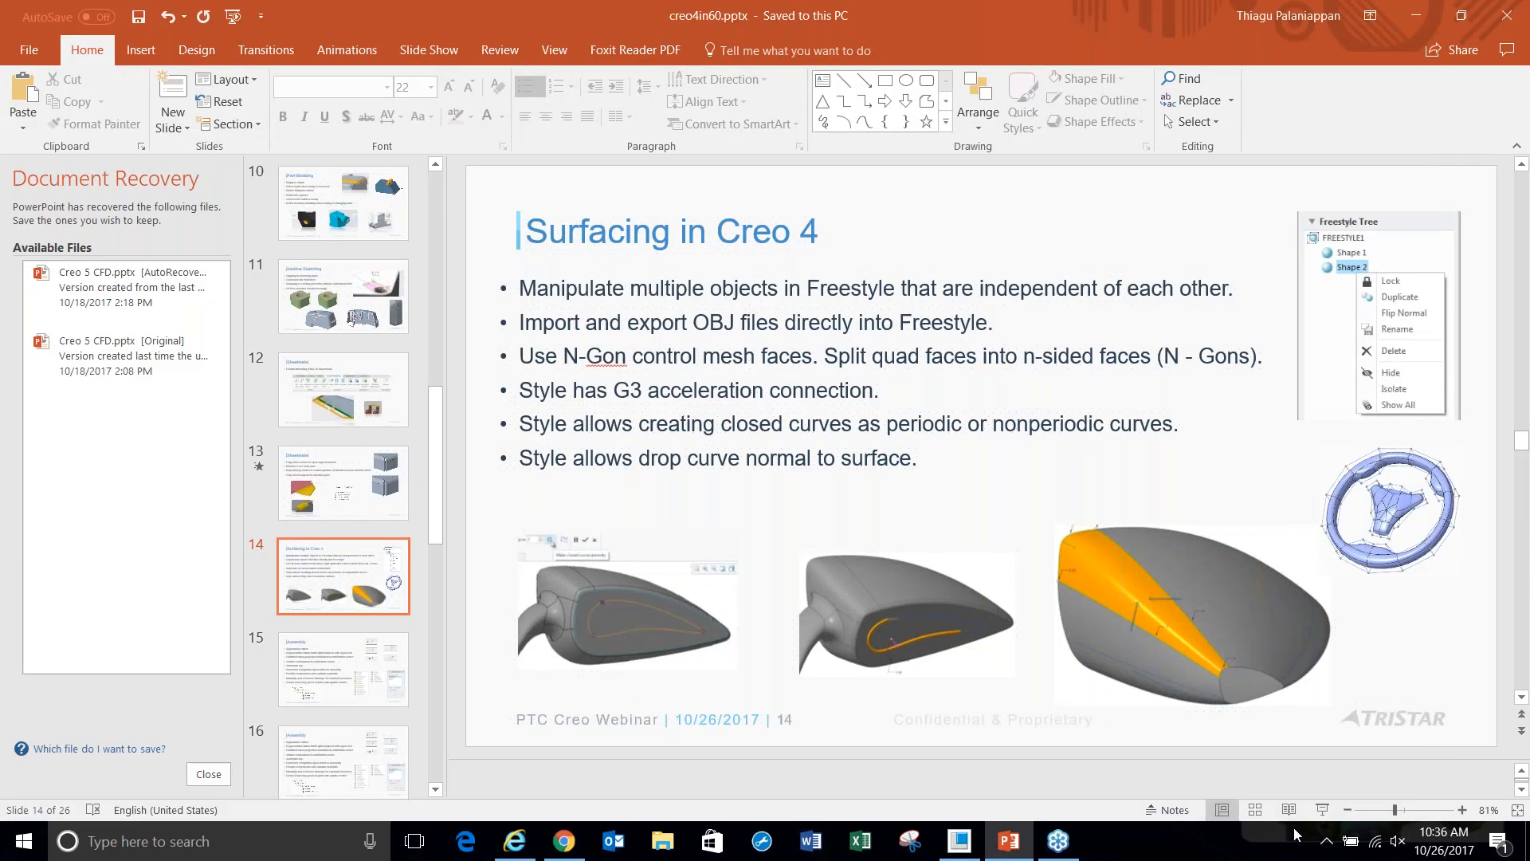
click(1322, 810)
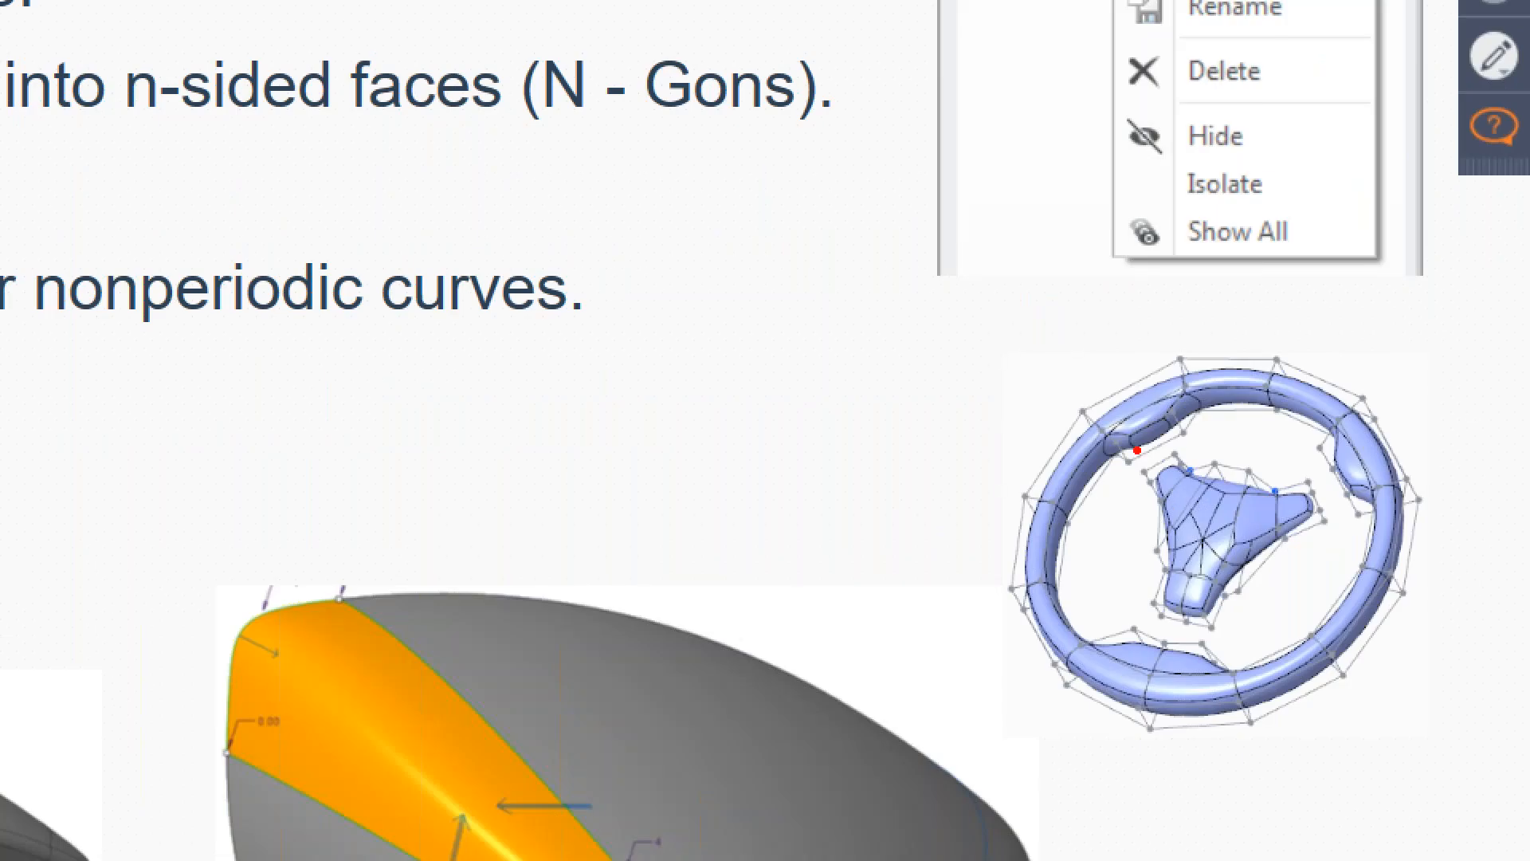
- Mark the magnified steering wheel in red with a freehand loop around its rim and a rectangle around its hub, and leave the magnified view
mouse_move(1067, 440)
mouse_down()
mouse_move(1344, 383)
mouse_move(1441, 580)
mouse_move(1153, 749)
mouse_move(1064, 519)
mouse_move(1124, 412)
mouse_up()
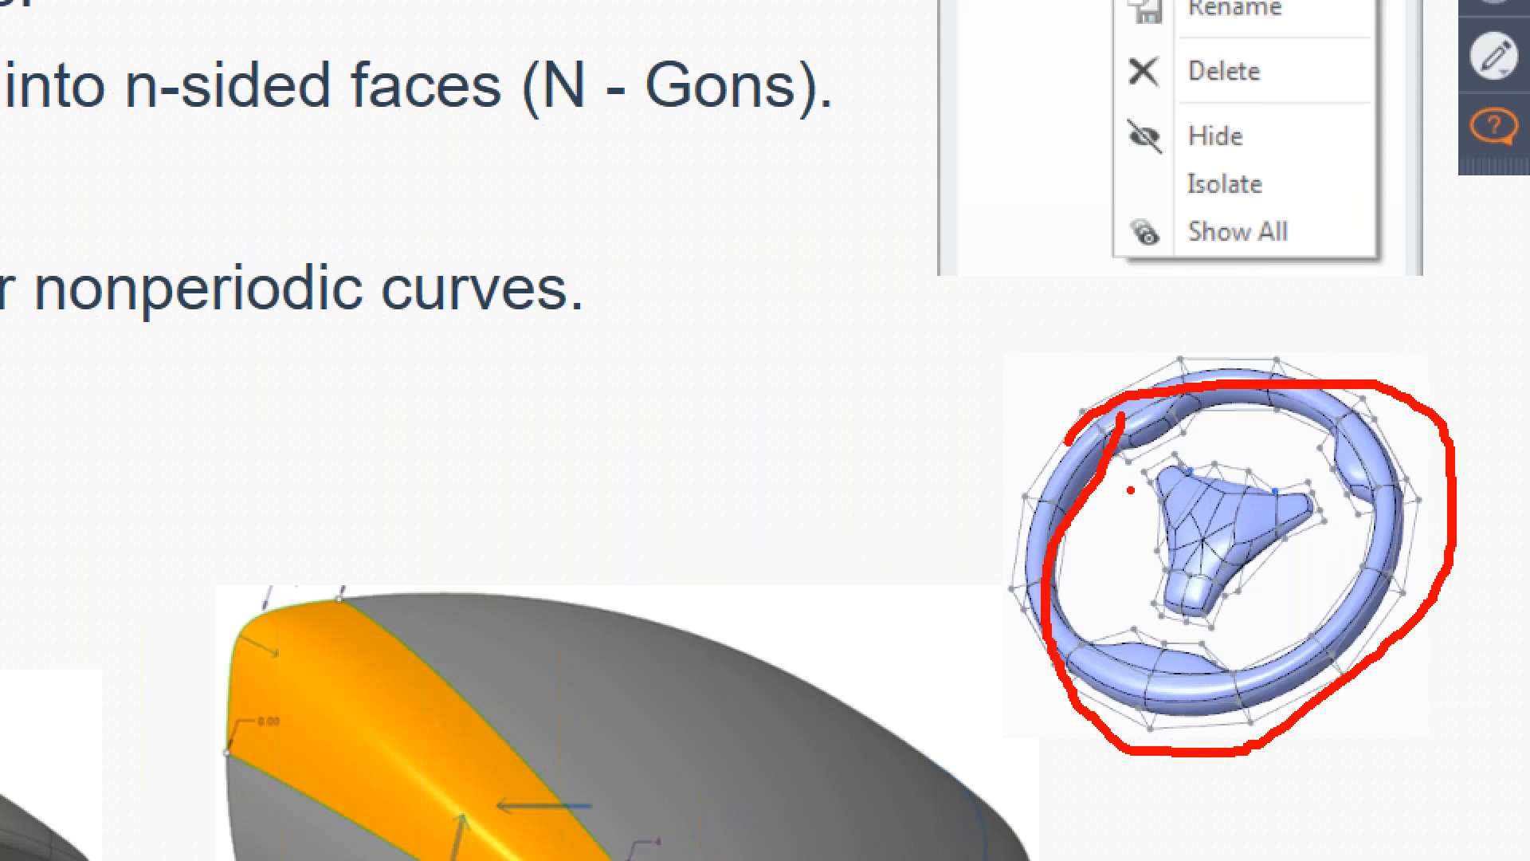
drag(1134, 479, 1317, 624)
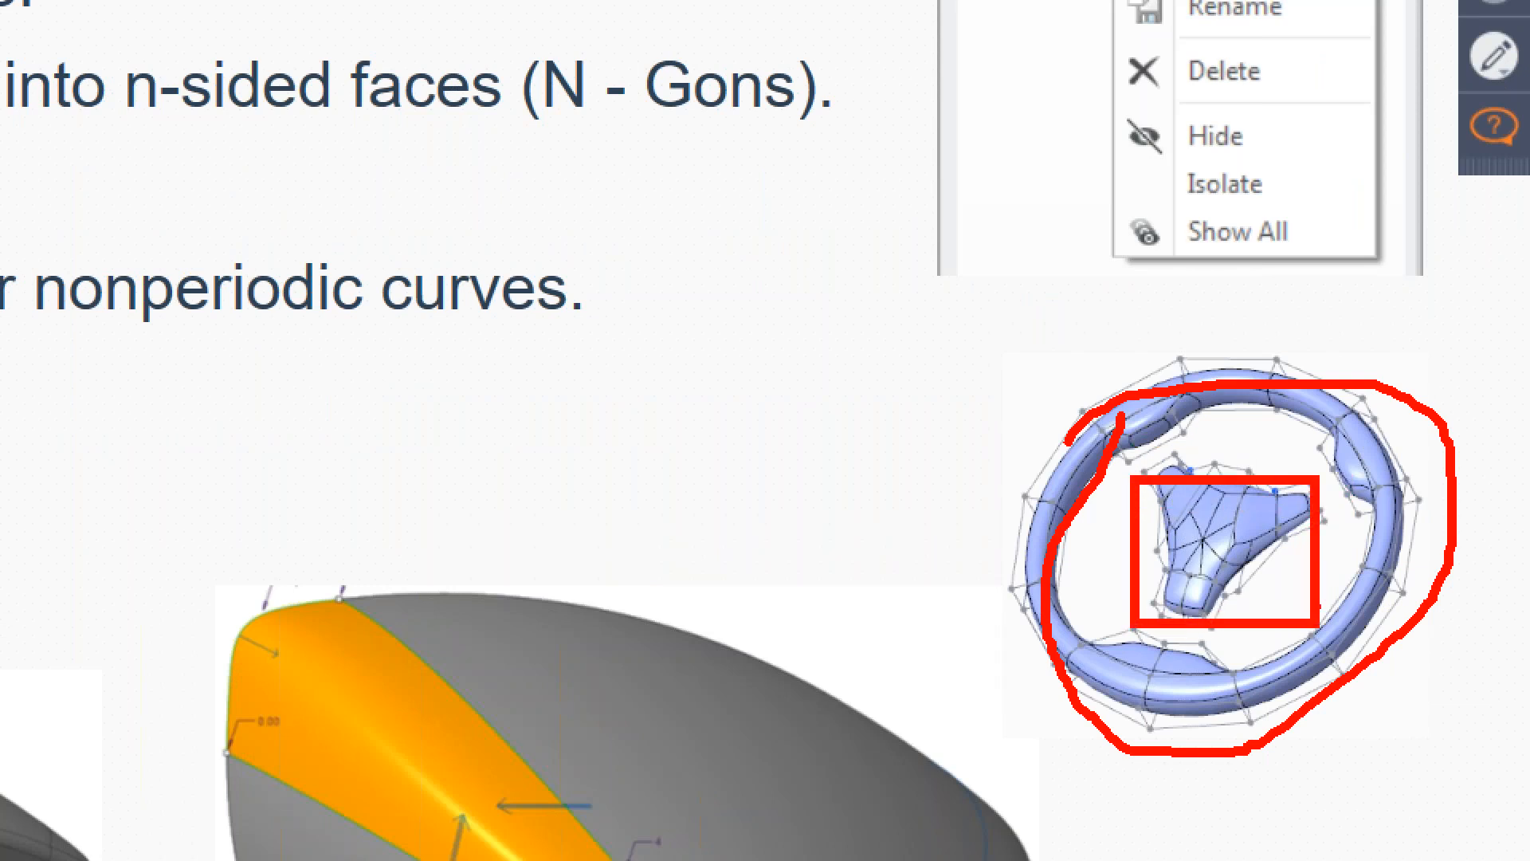
key(Escape)
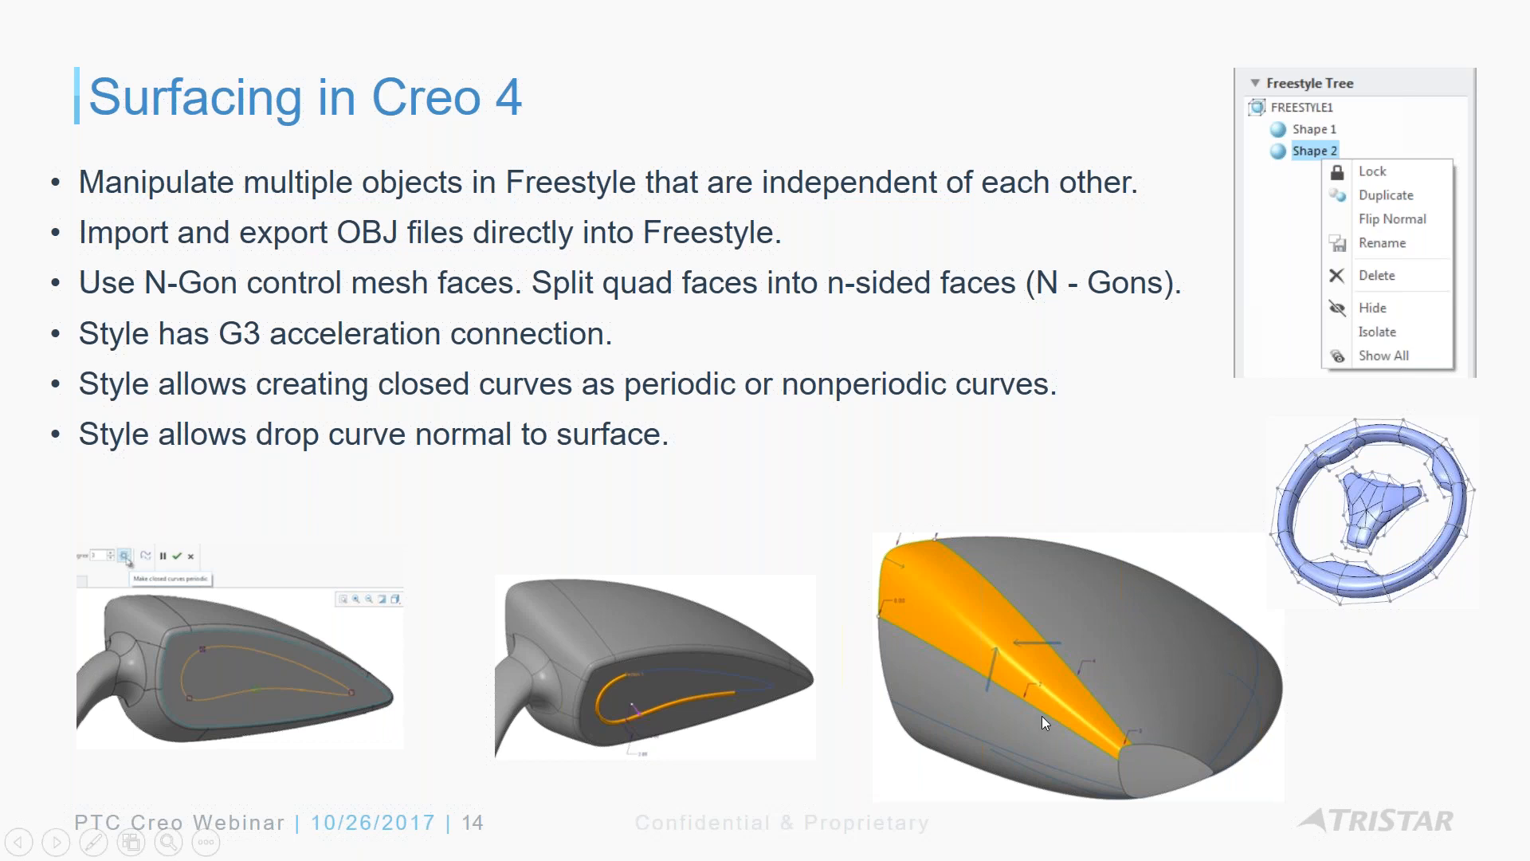
- Magnify the slide picture of the grey body with the orange surface
key(ctrl+1)
click(1076, 717)
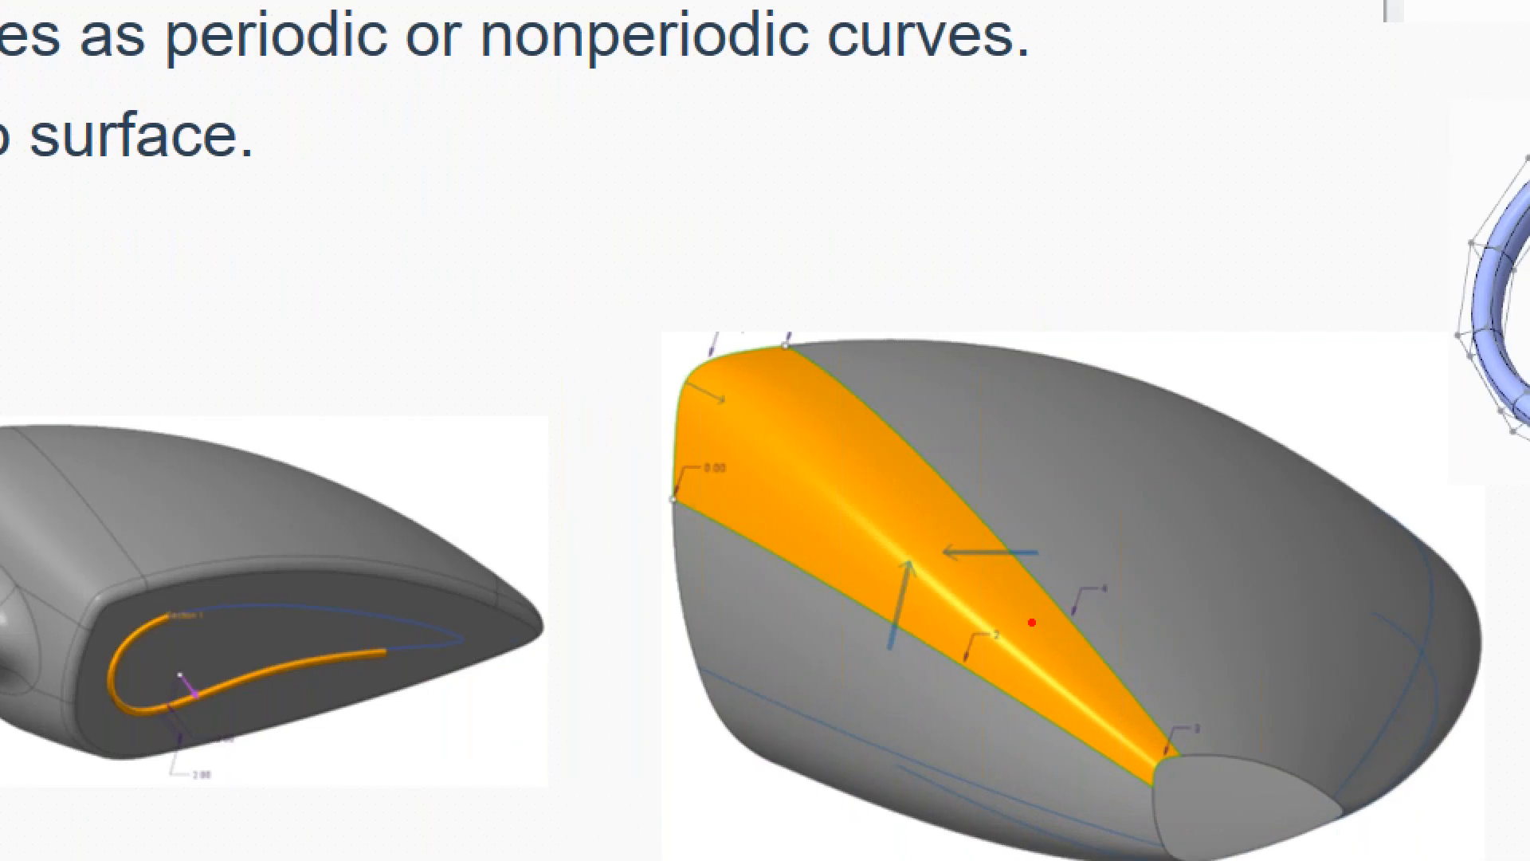
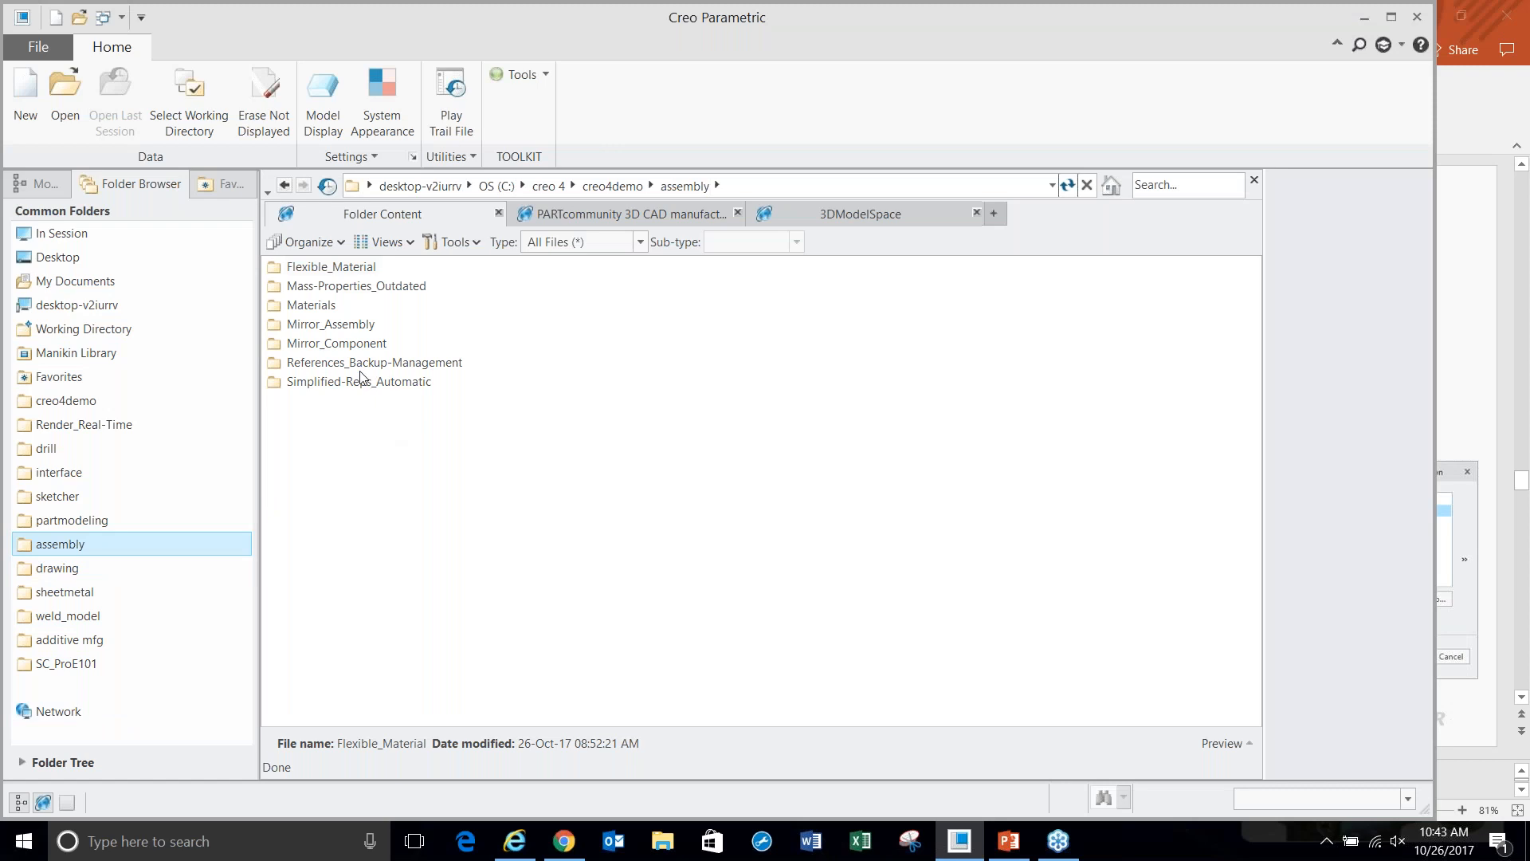
- Open automatic.asm from the assembly folder's Simplified-Reps_Automatic subfolder with the Open Automatic option
double_click(329, 382)
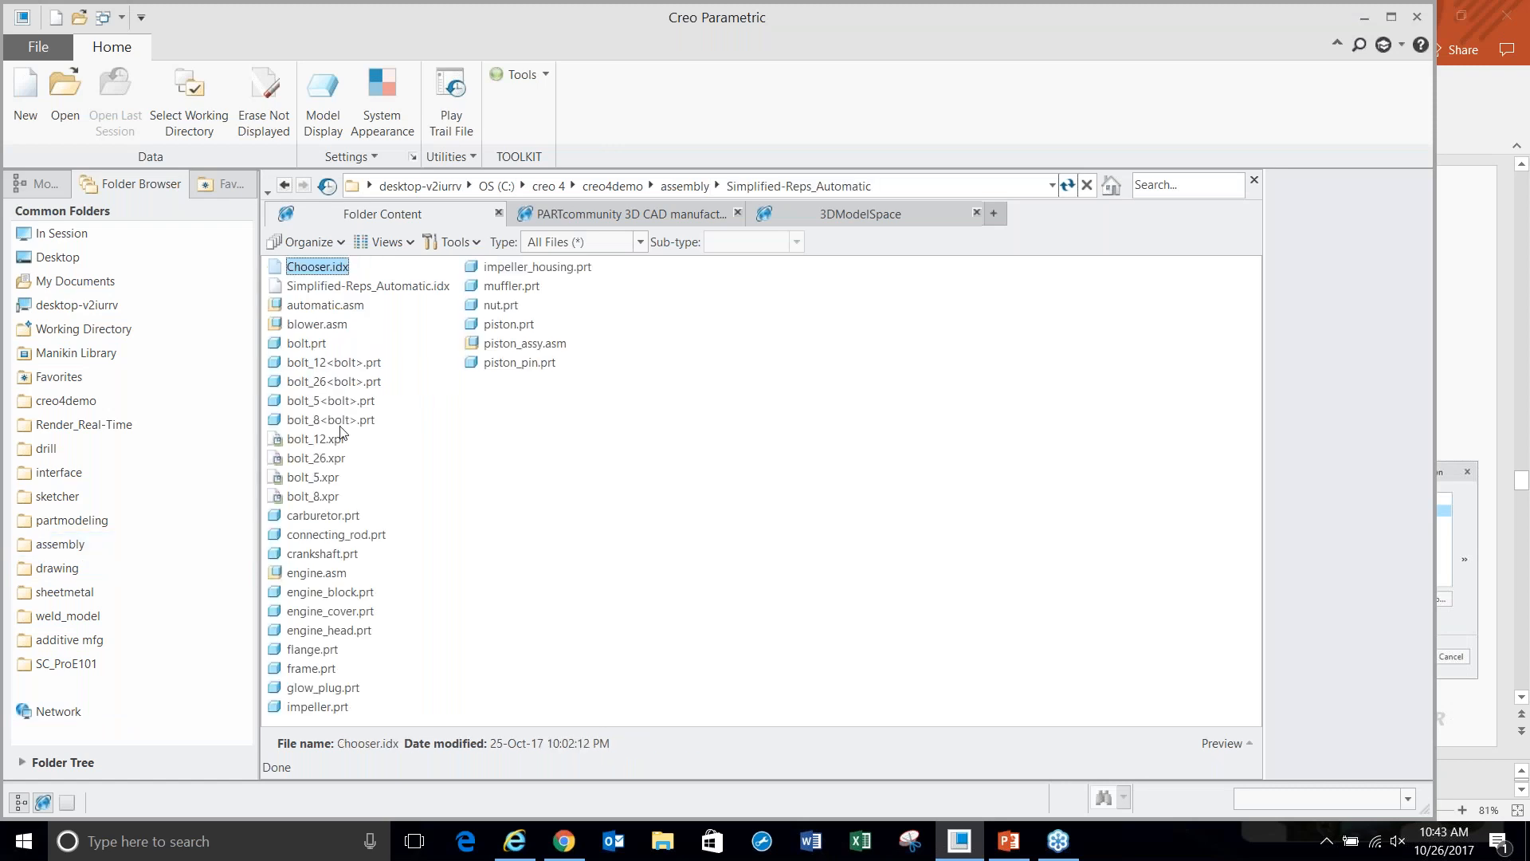
click(65, 94)
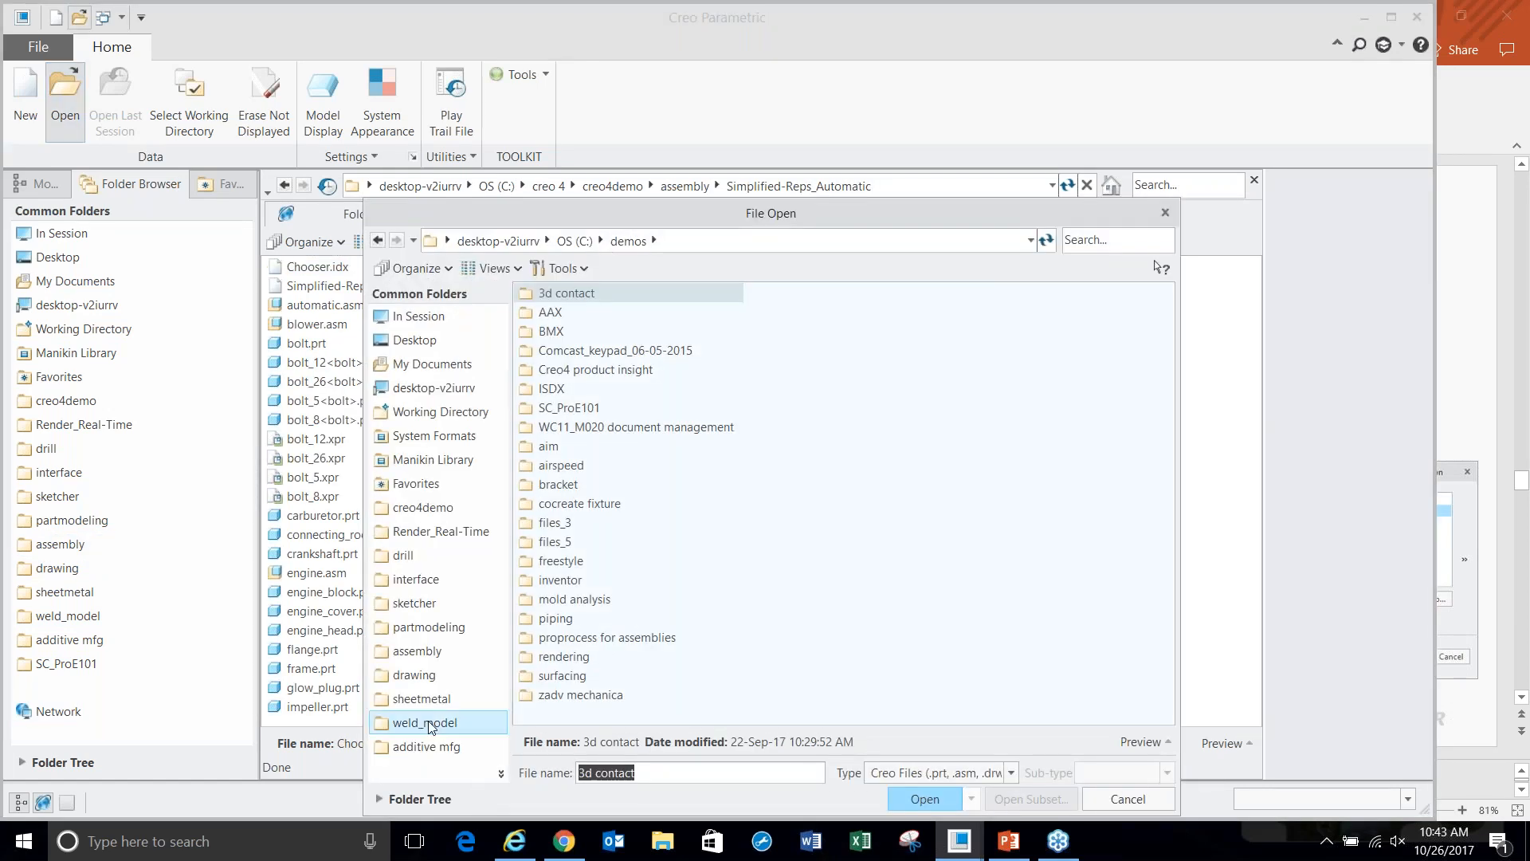
click(423, 644)
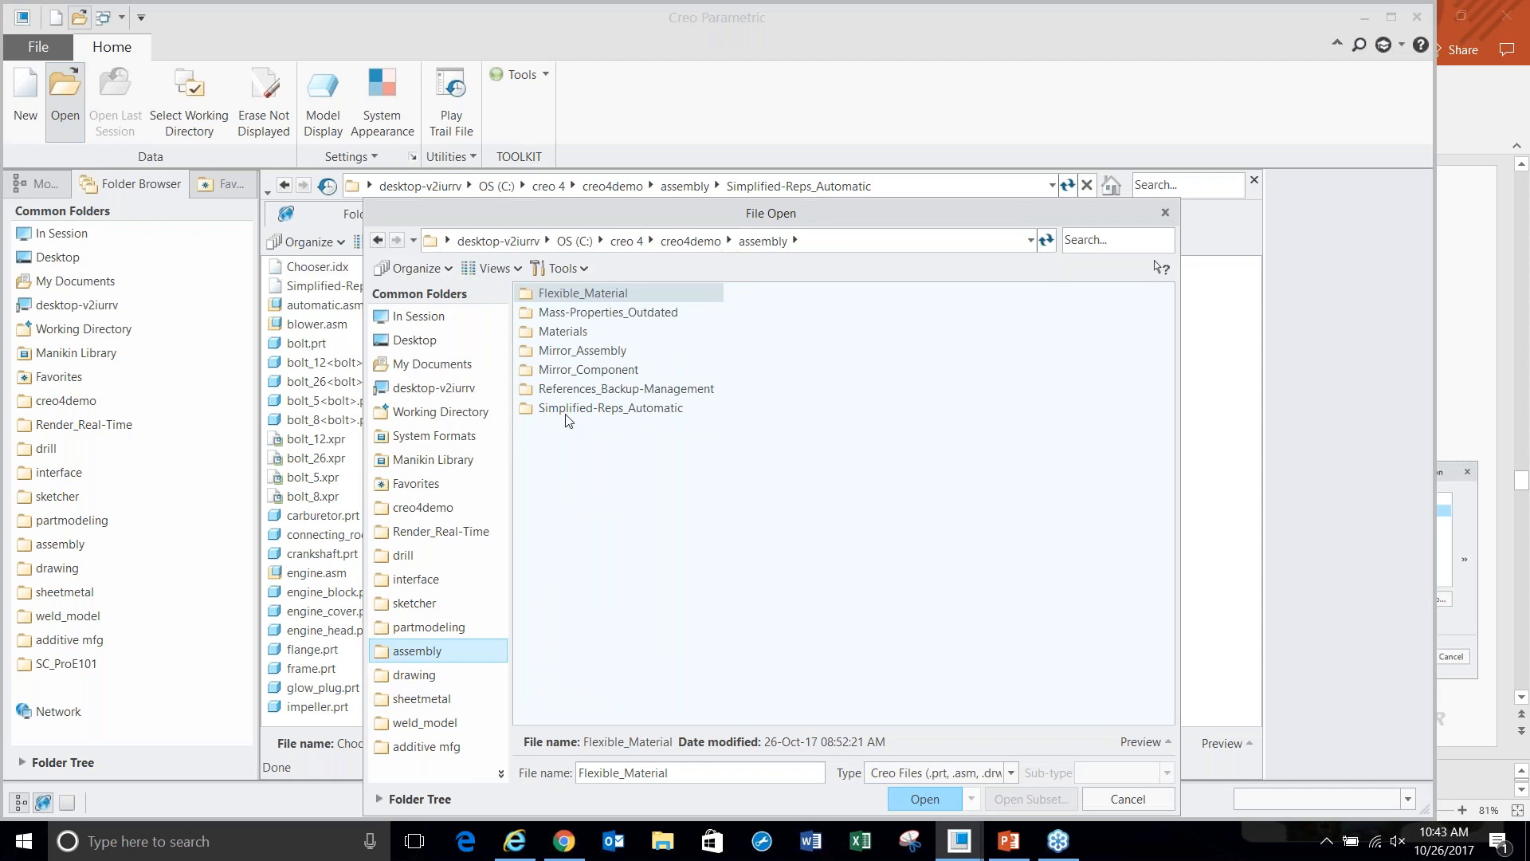
double_click(569, 411)
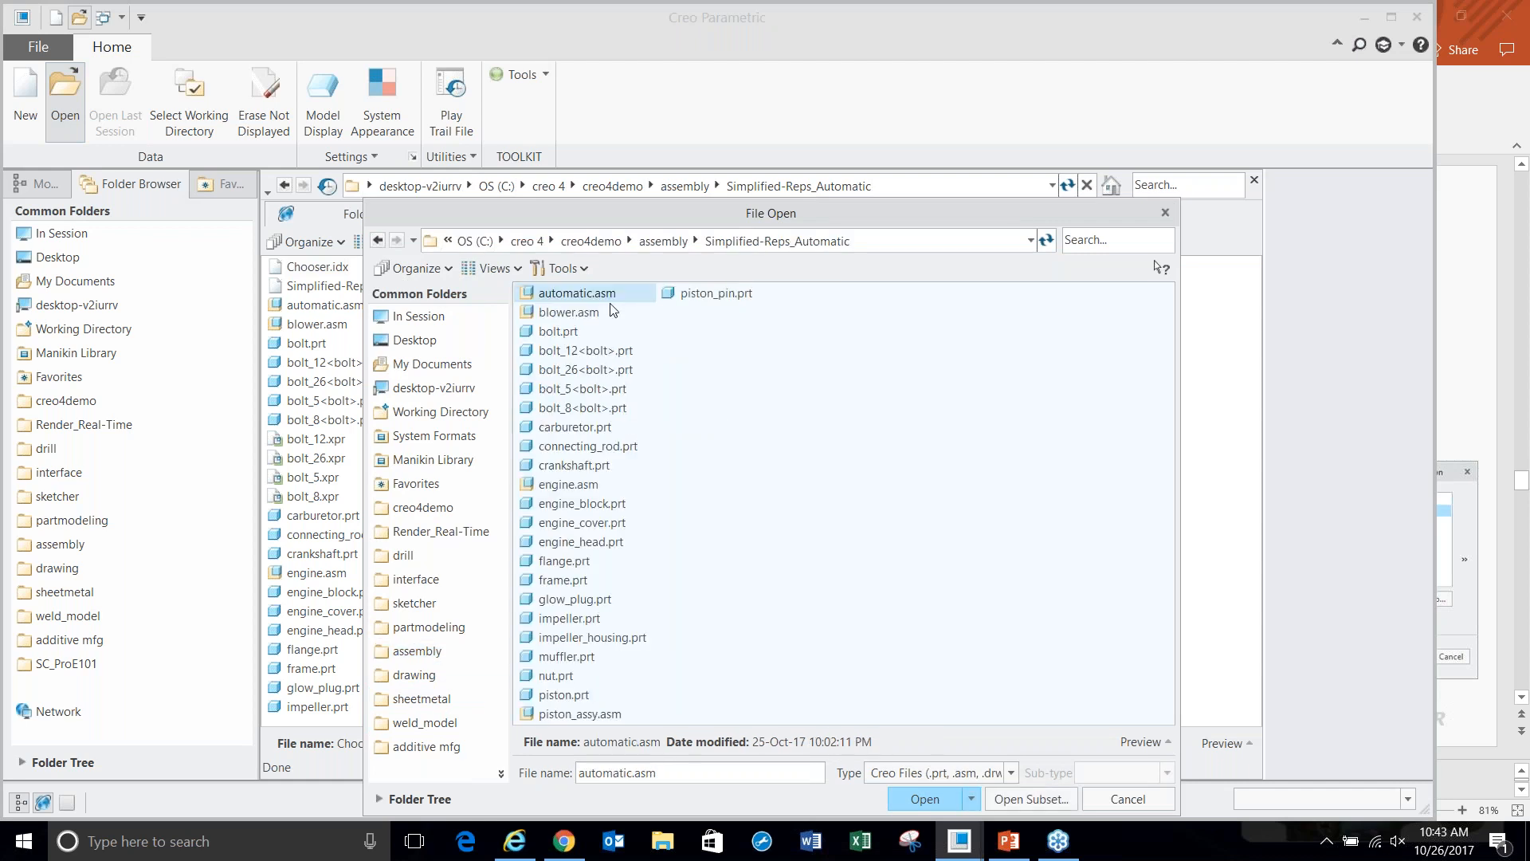
click(969, 805)
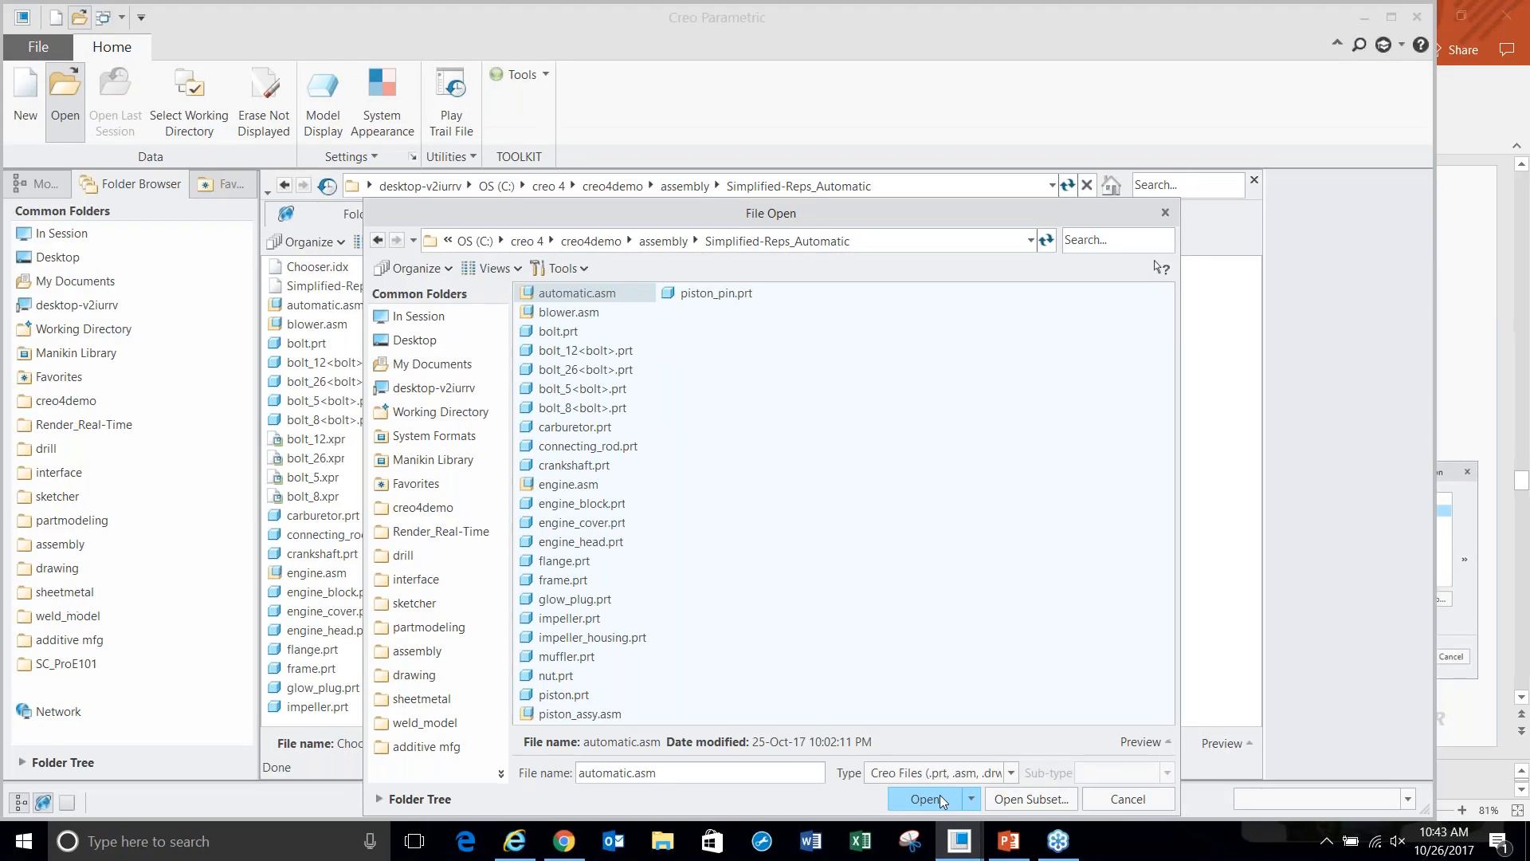
click(971, 798)
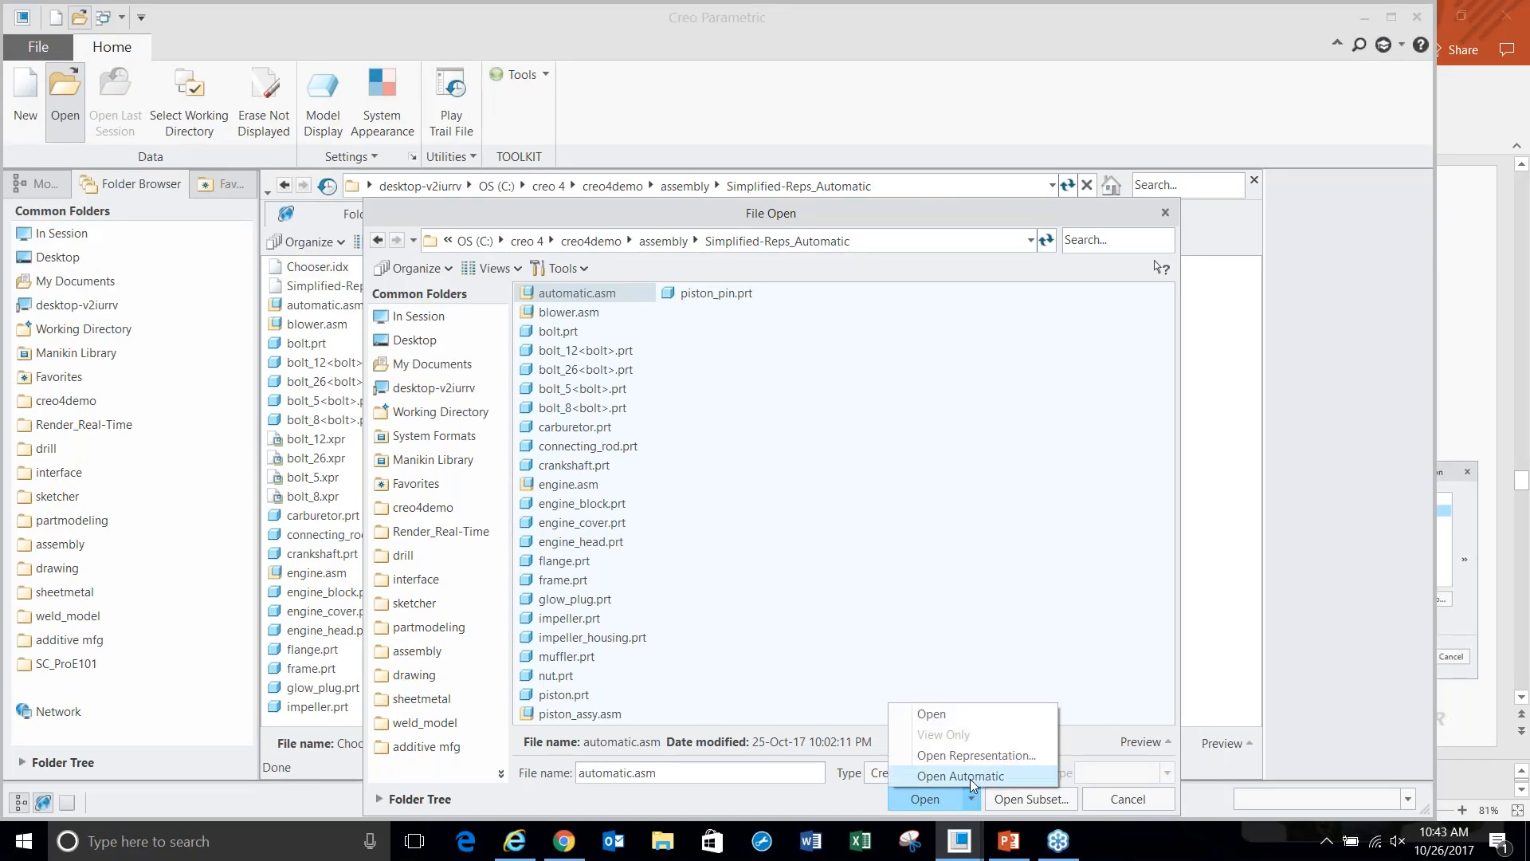
click(960, 775)
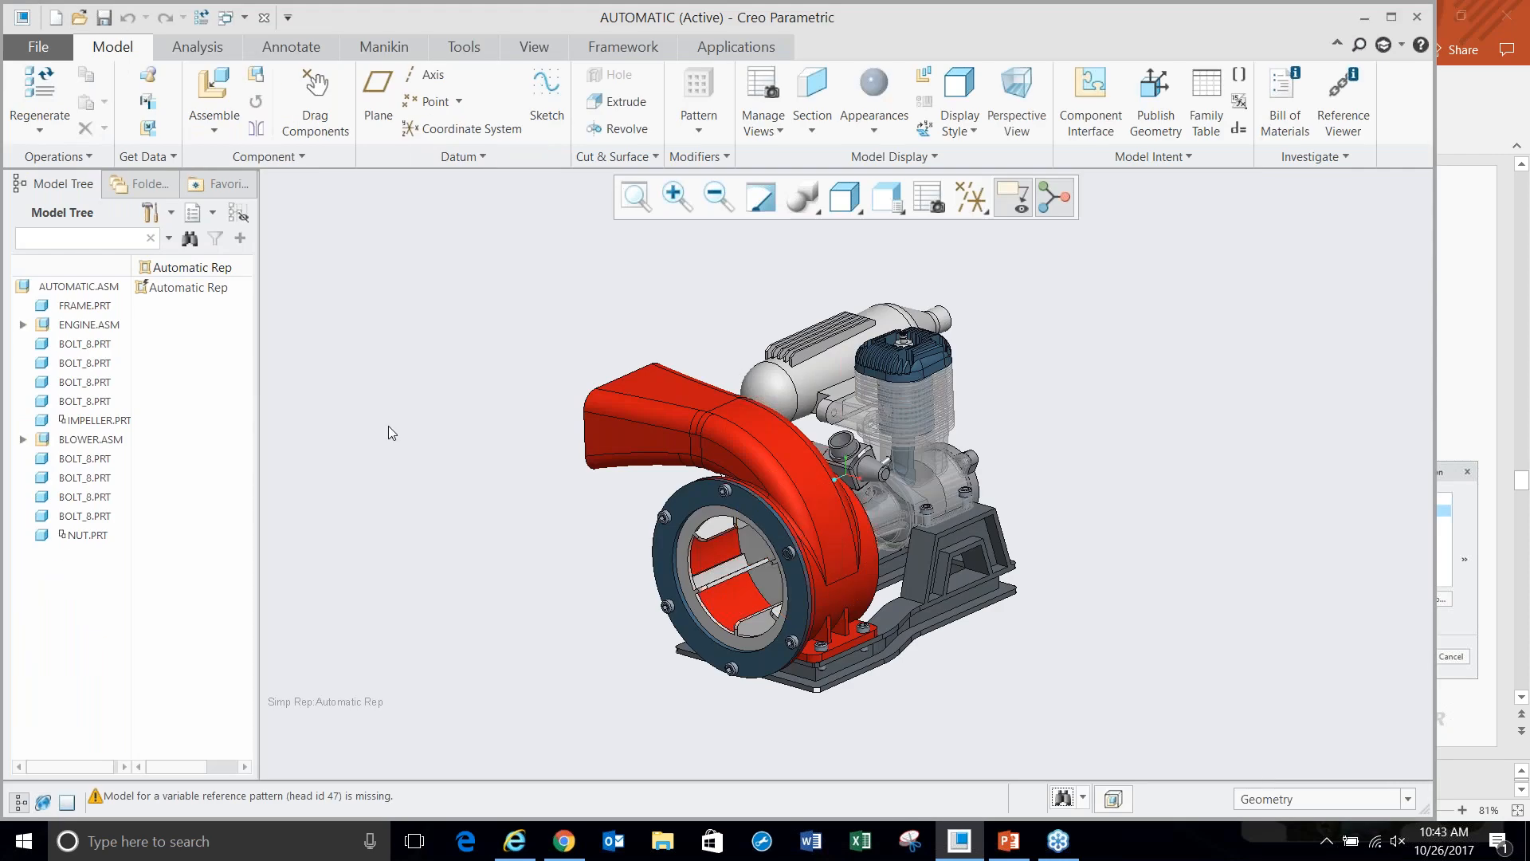
- Retrieve the master representation of the red impeller housing in the automatic-representation assembly, and clear the selection
drag(132, 264, 154, 265)
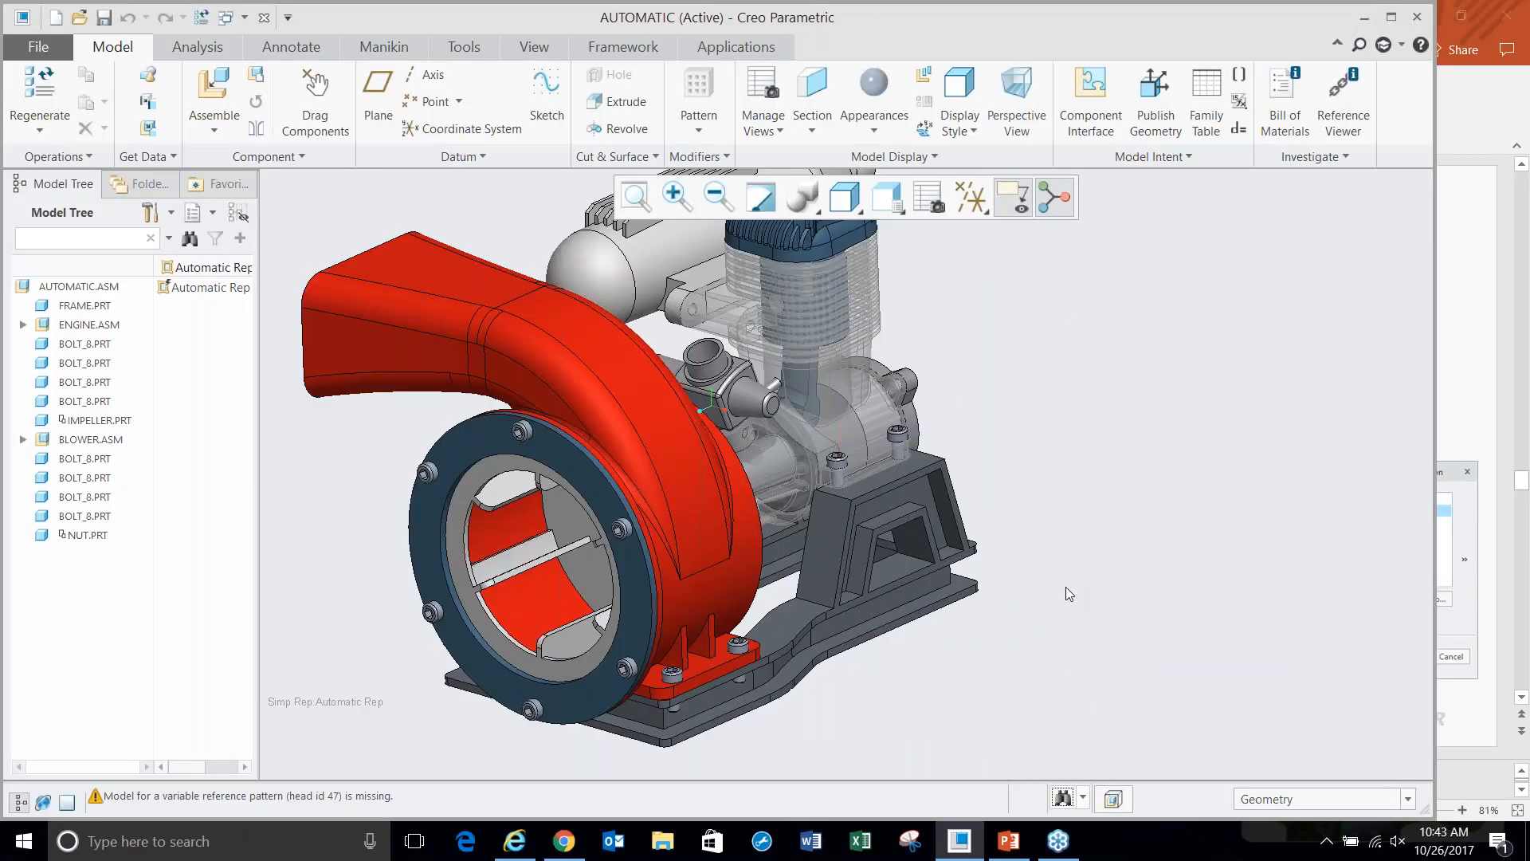
click(703, 492)
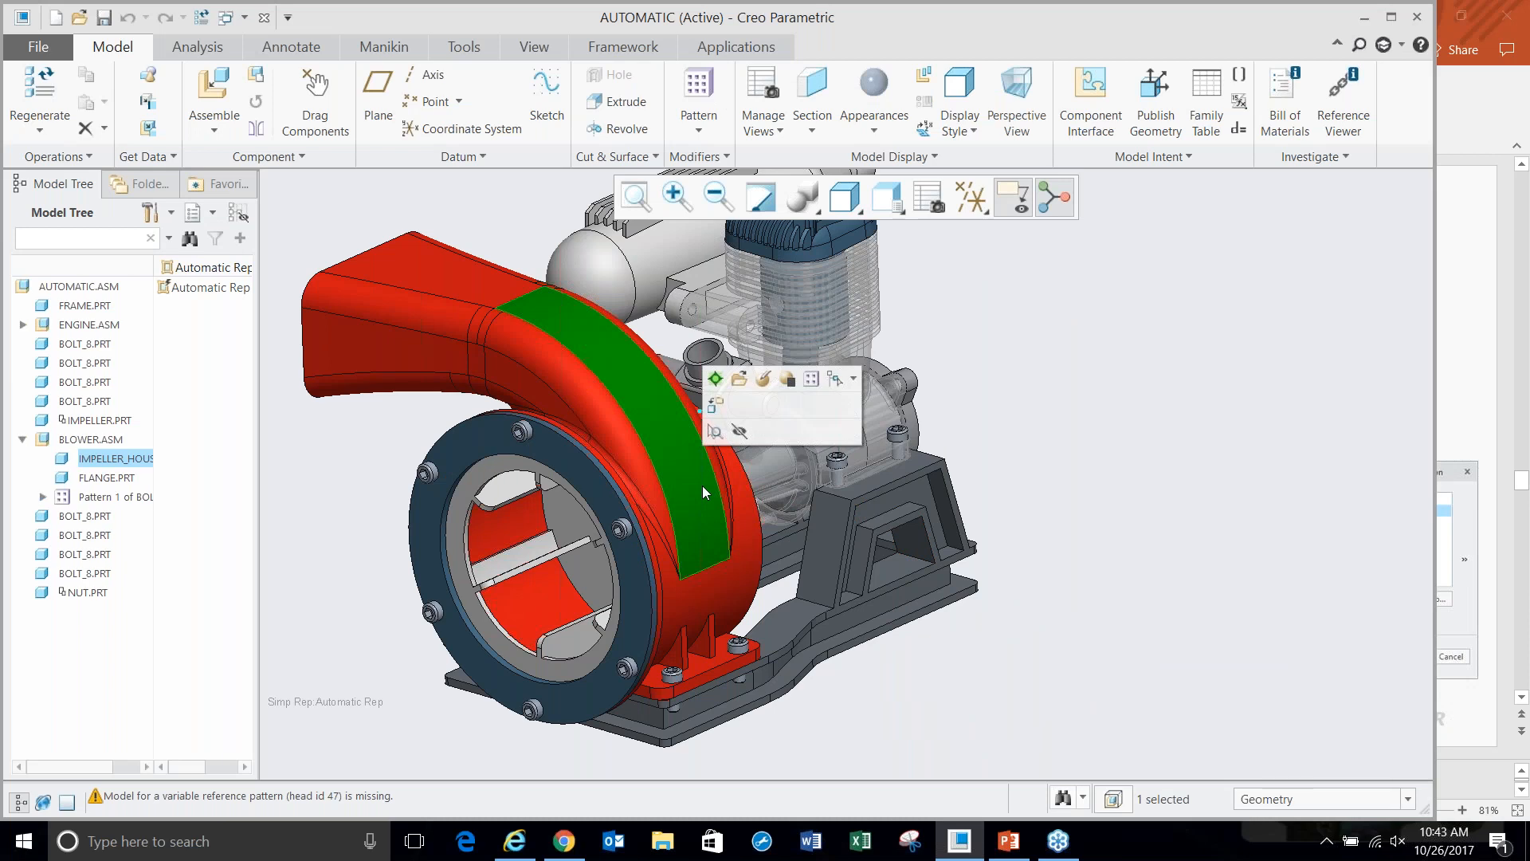
click(716, 407)
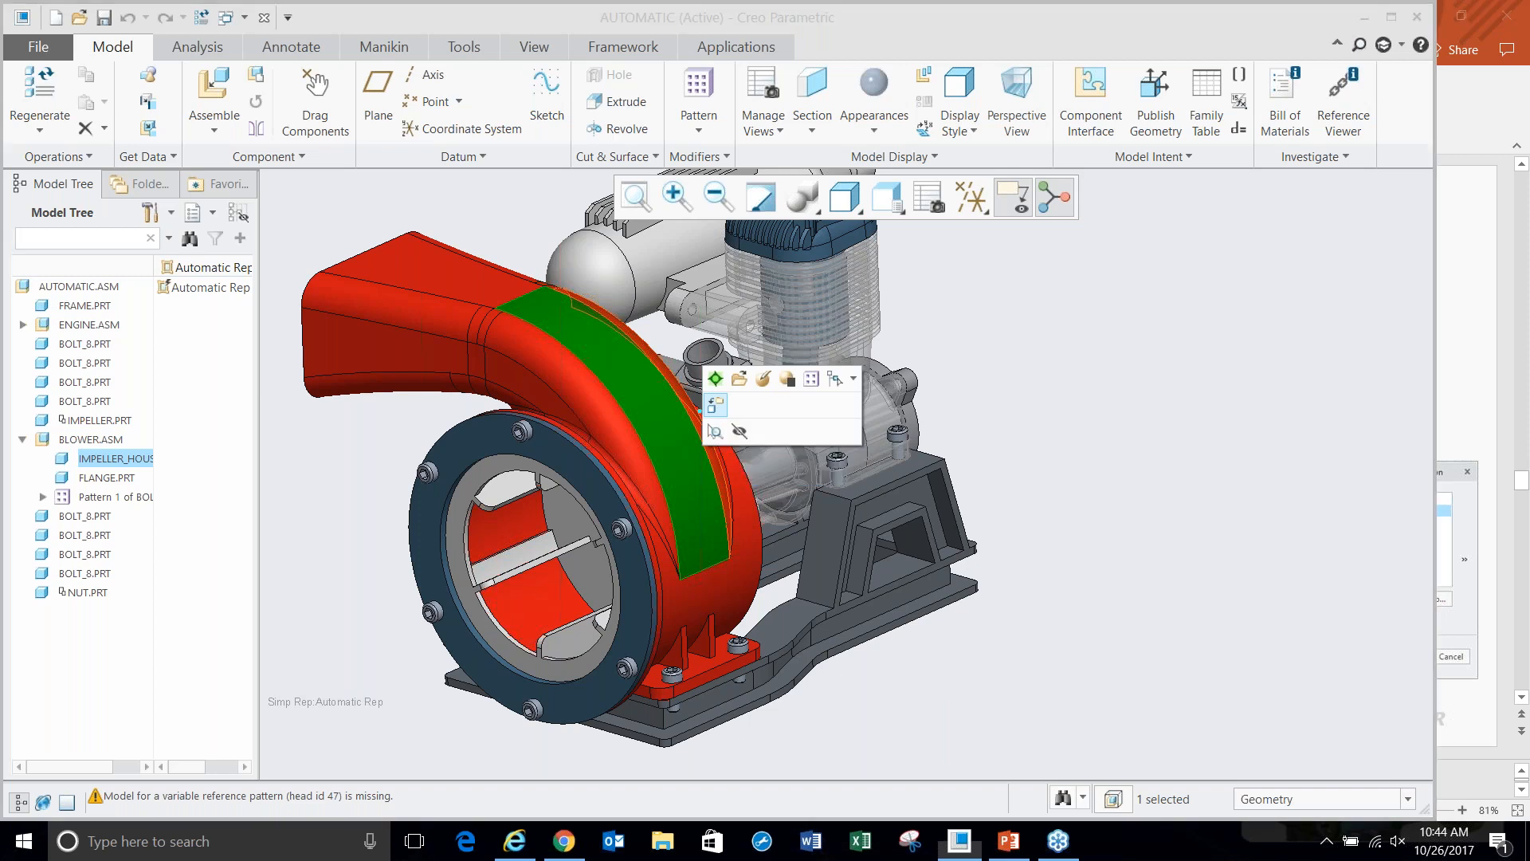
click(689, 514)
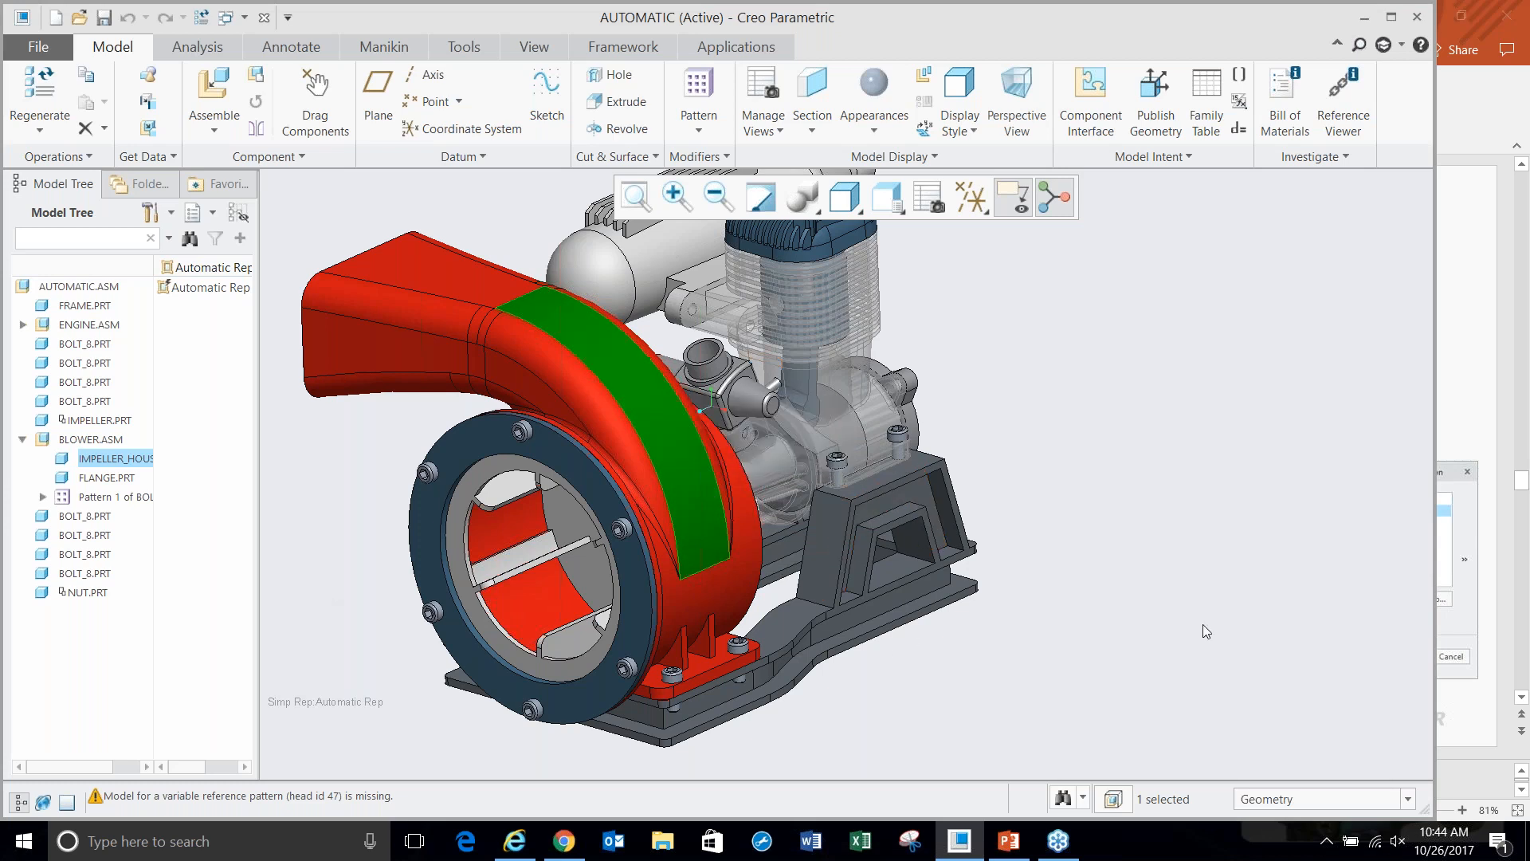
click(1127, 575)
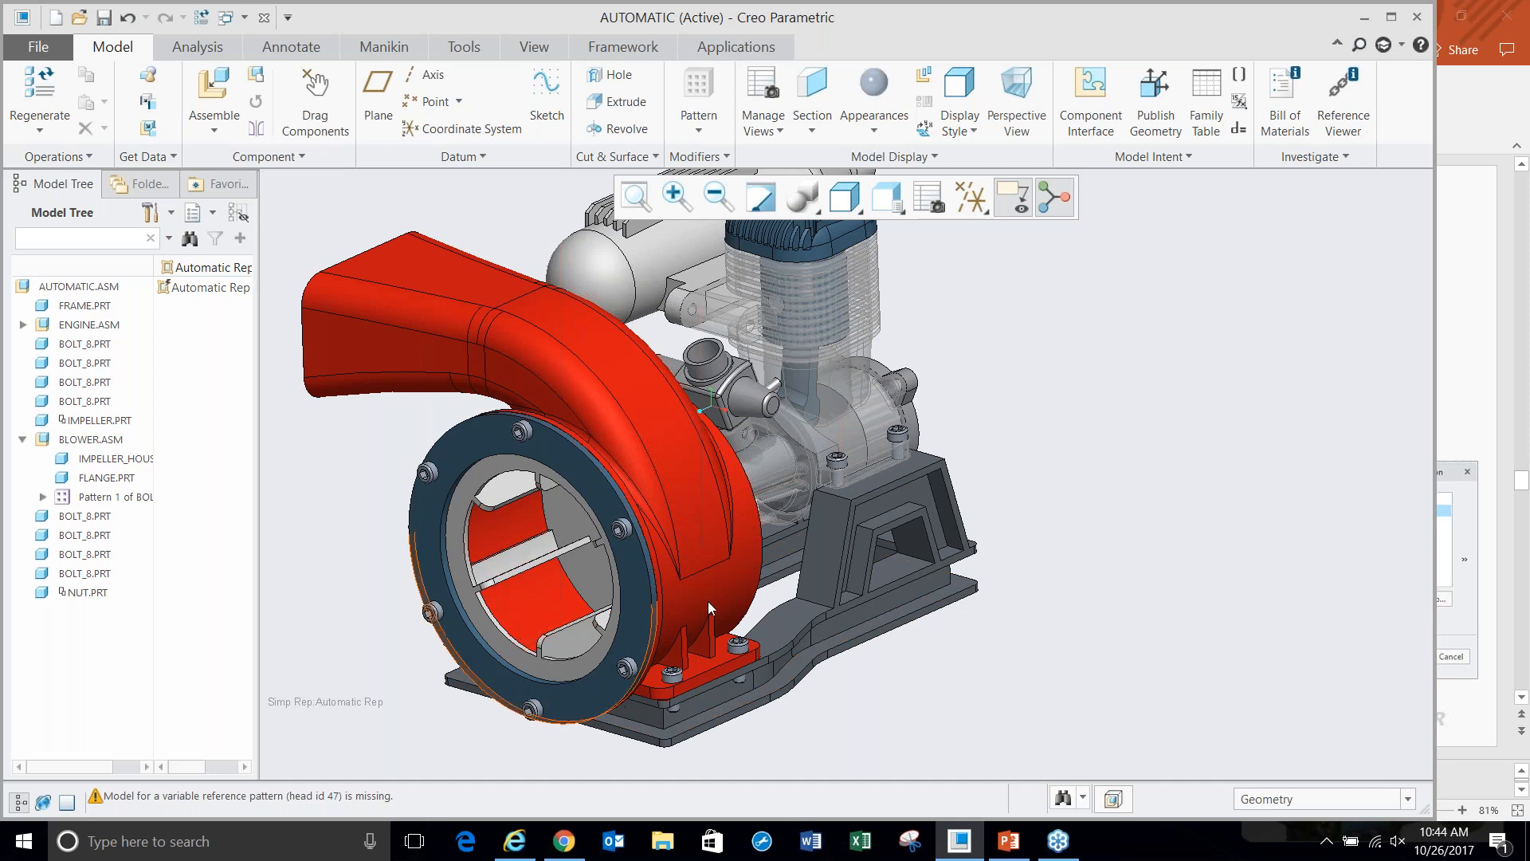
- Close the automatic assembly and erase all objects not displayed from the session
click(264, 16)
click(264, 102)
click(787, 598)
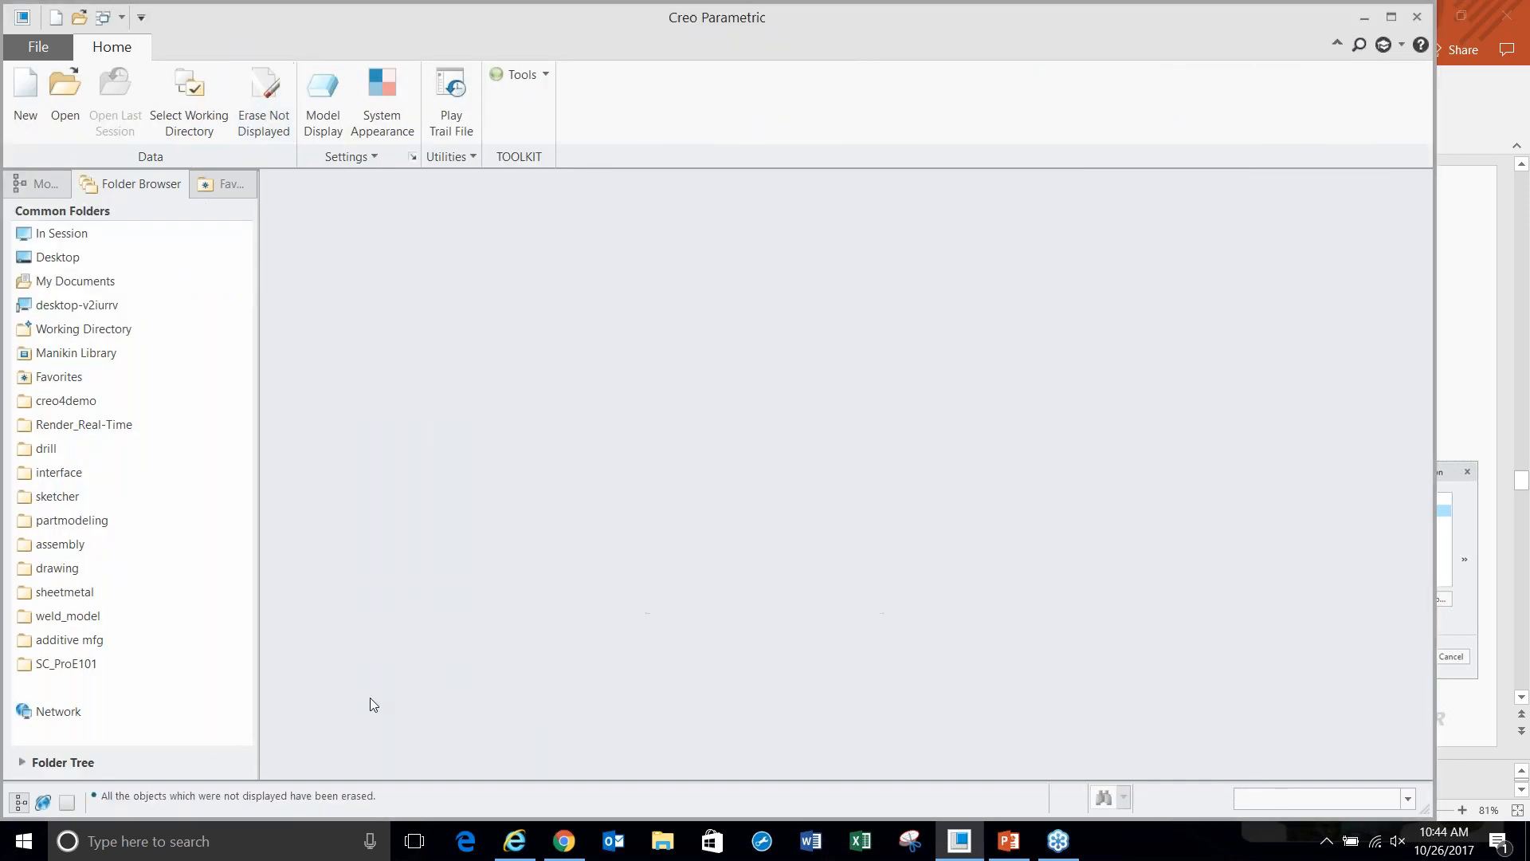
- Select automatic.asm in the Simplified-Reps_Automatic folder for opening with the Open Representation option
click(66, 94)
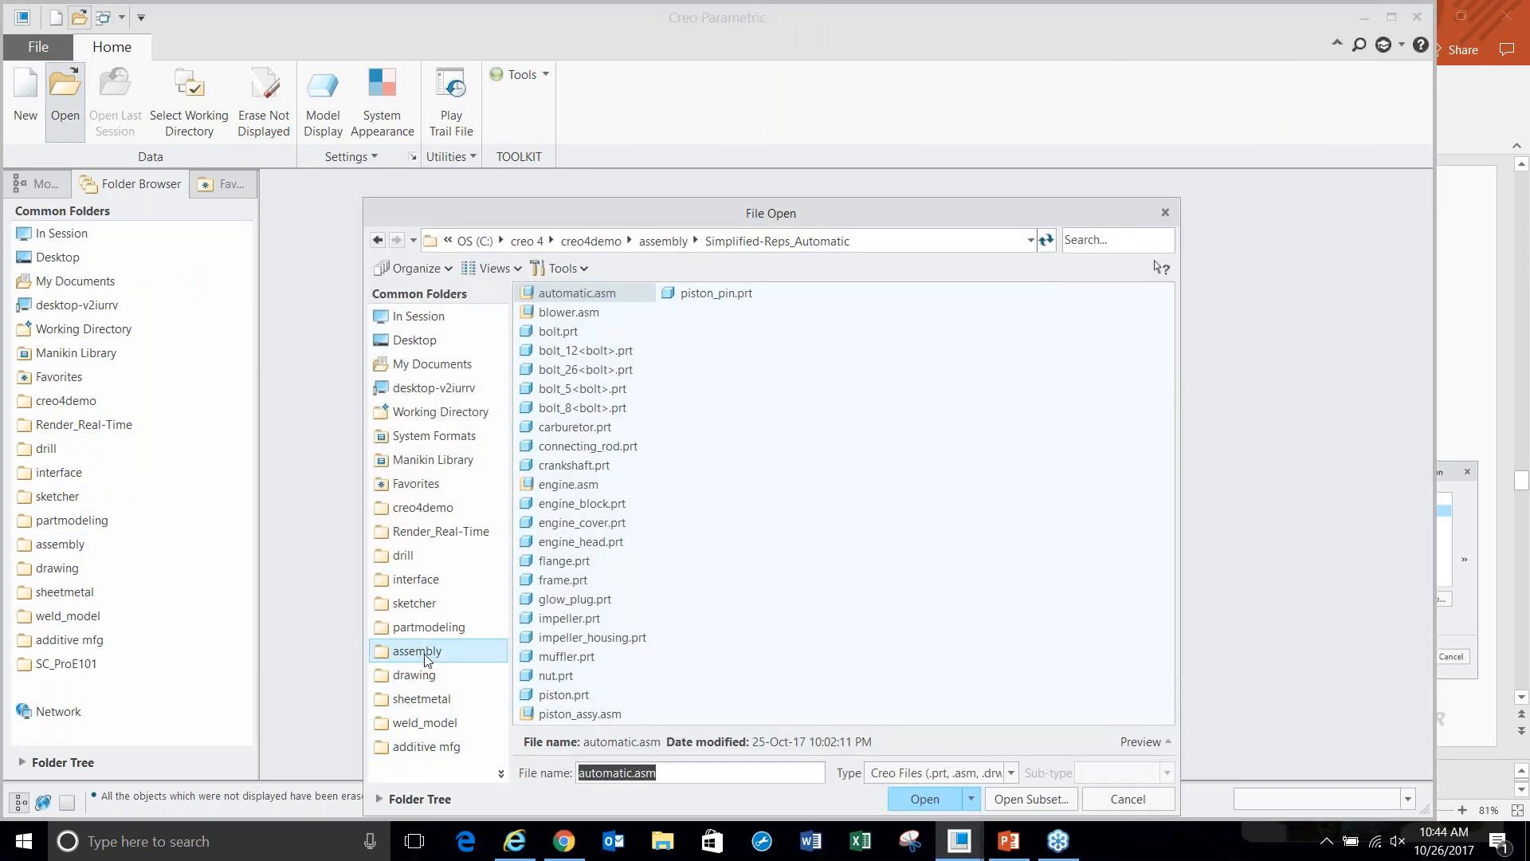
click(420, 657)
double_click(576, 409)
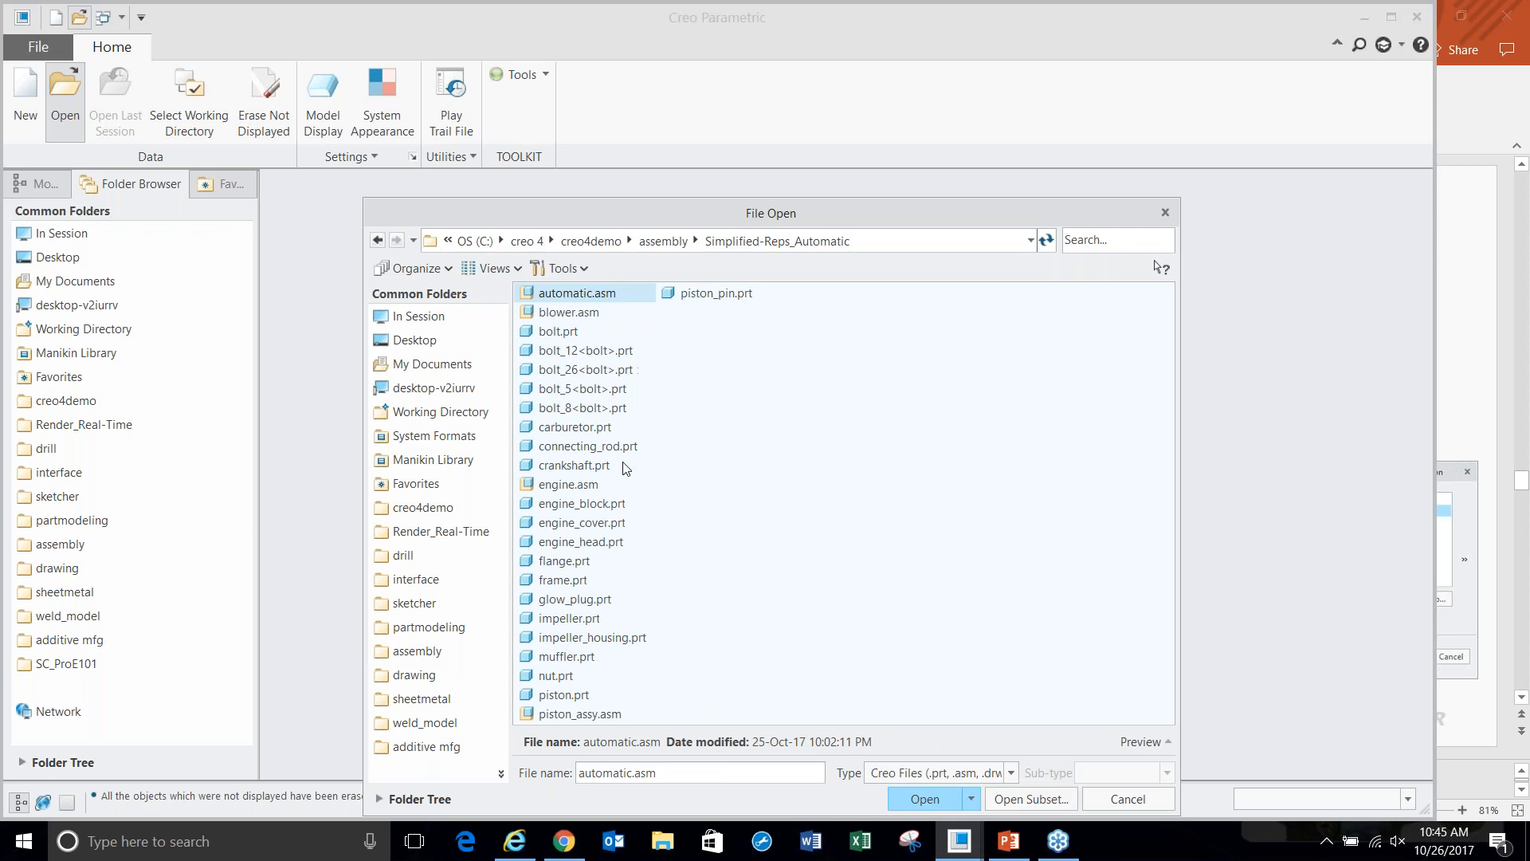
click(972, 799)
click(972, 761)
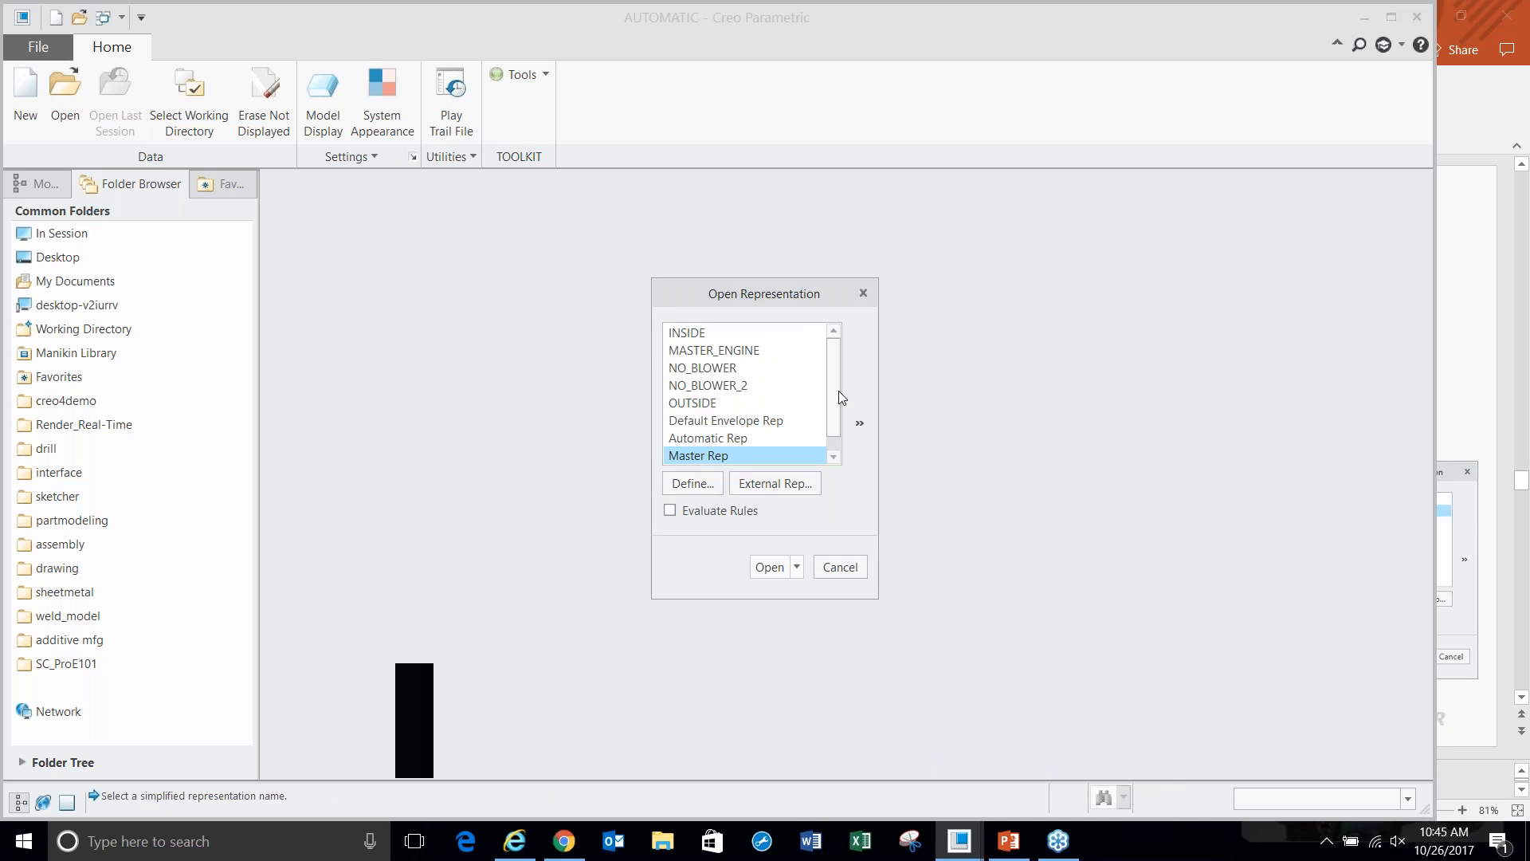
- Preview the MASTER_ENGINE, NO_BLOWER, NO_BLOWER_2, OUTSIDE and INSIDE representations of the assembly, and examine INSIDE up close
click(859, 423)
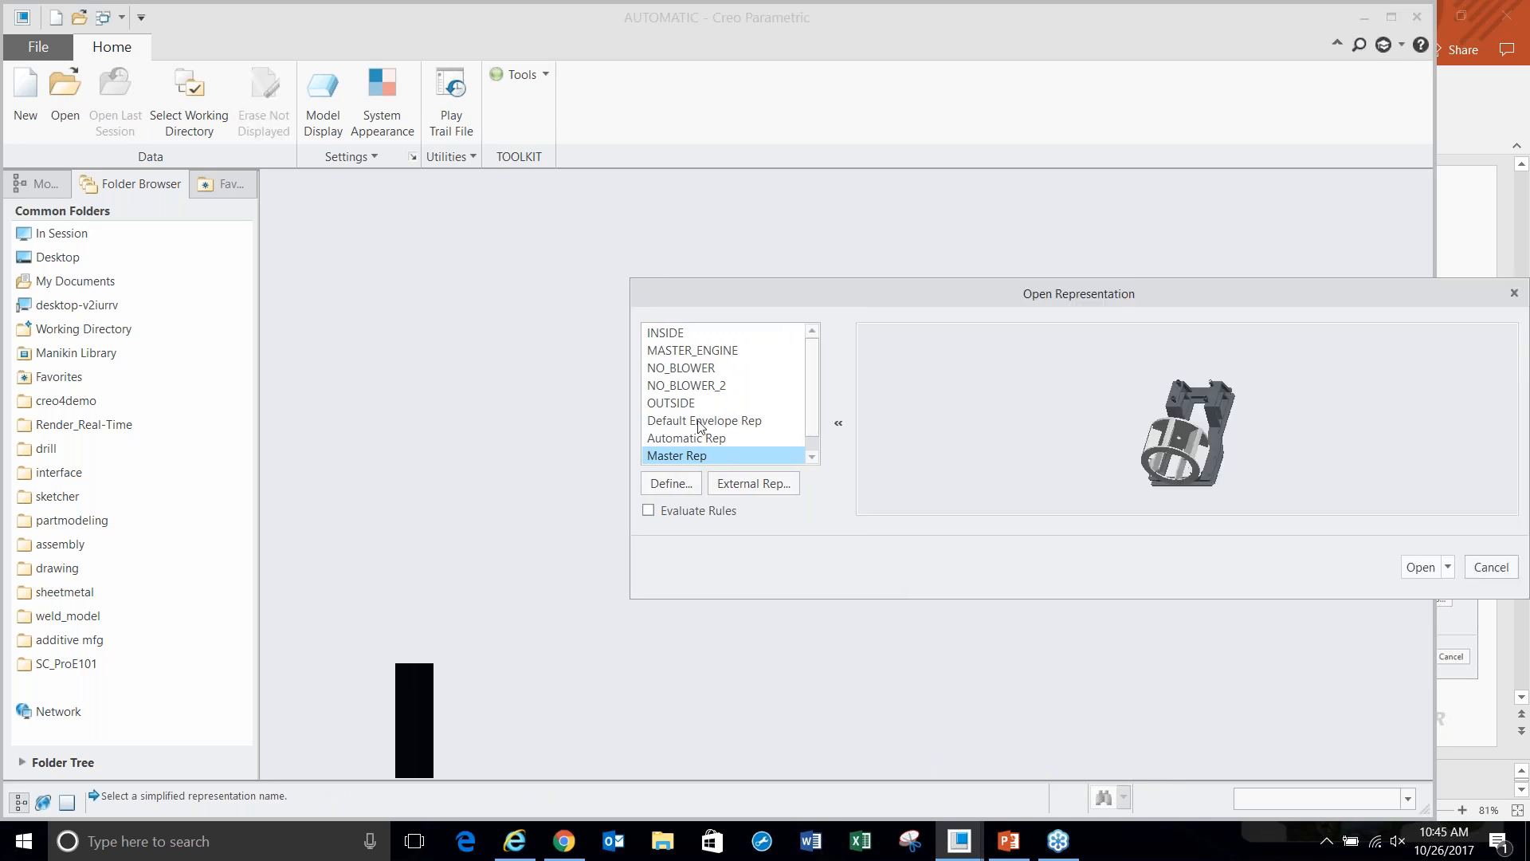
click(668, 352)
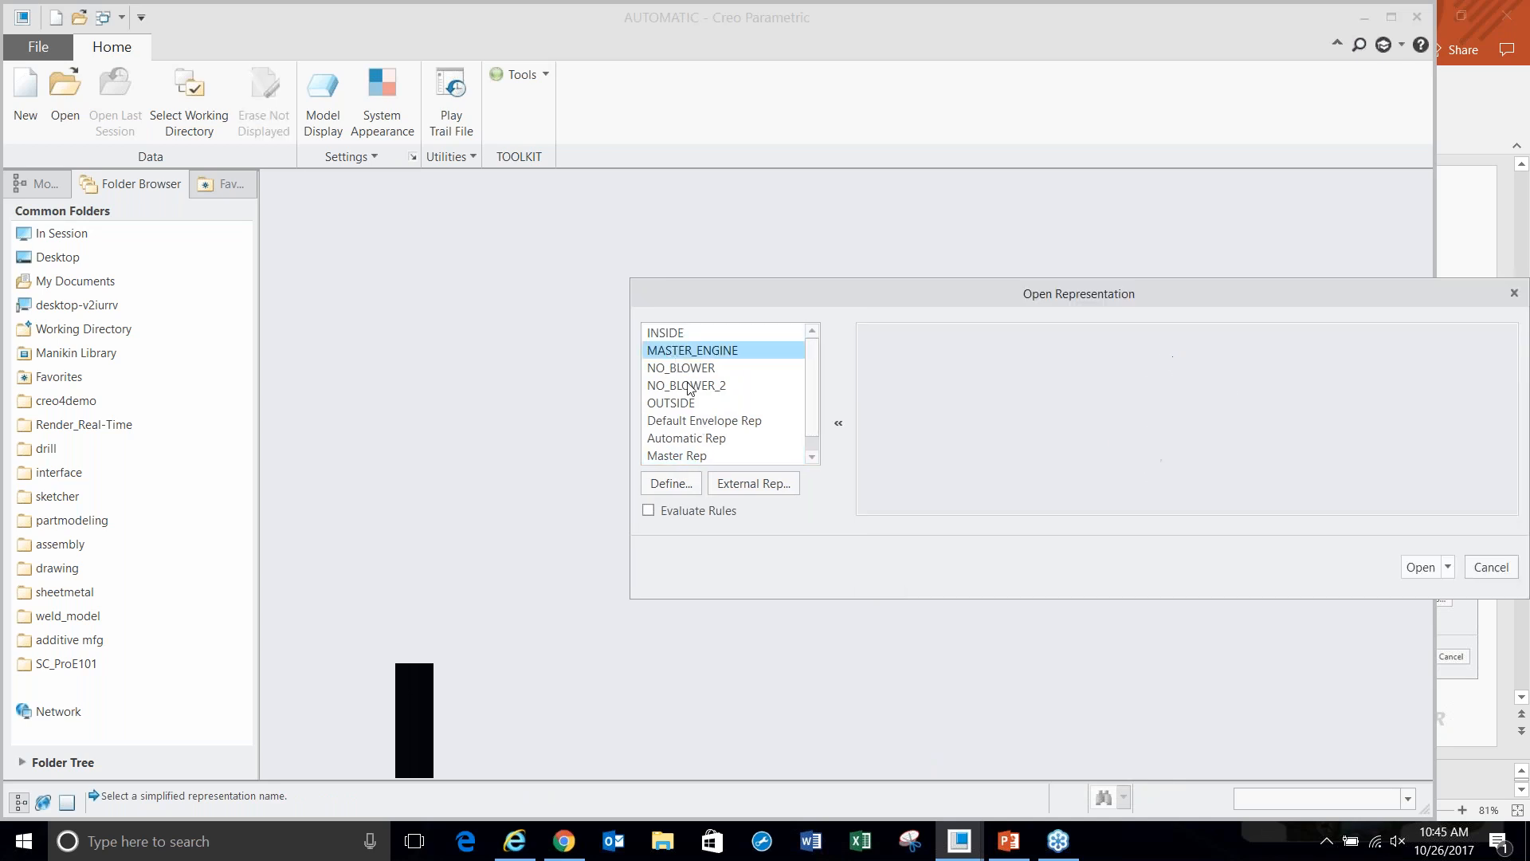
click(676, 368)
click(679, 389)
click(668, 403)
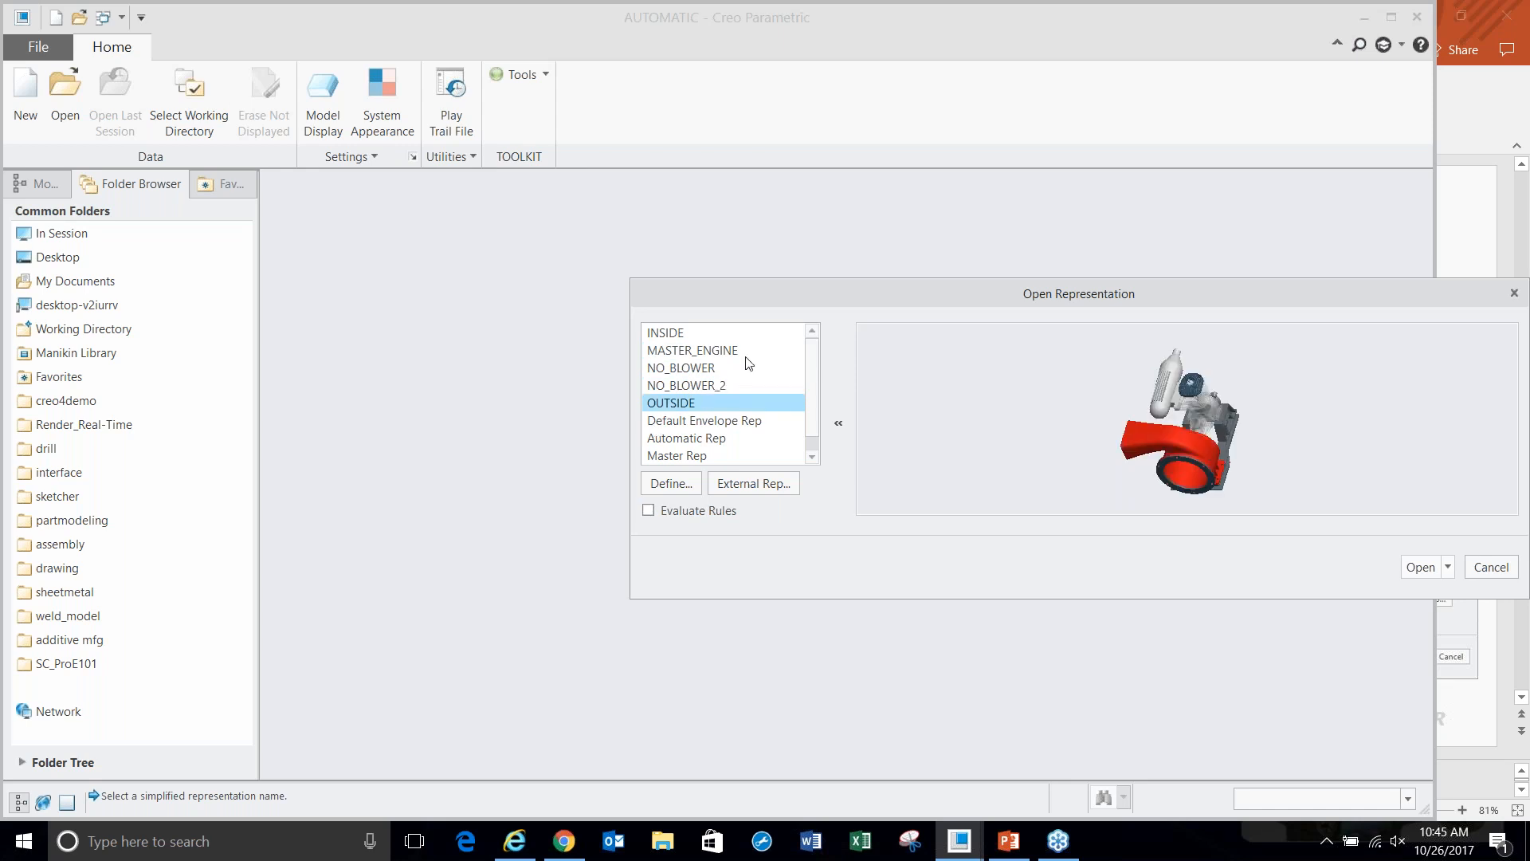
click(679, 387)
click(697, 369)
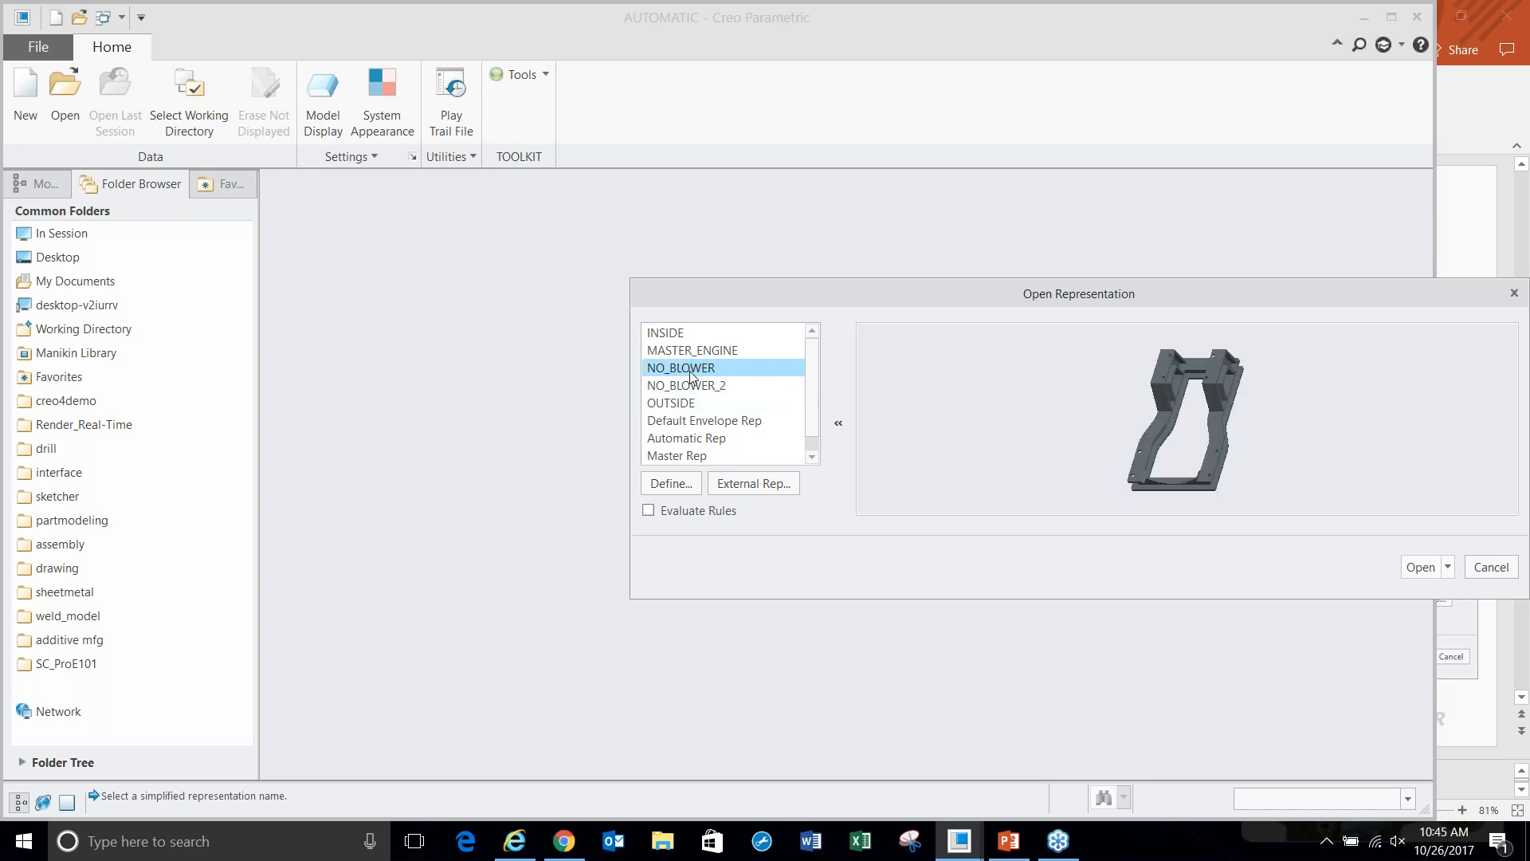
click(681, 350)
click(670, 333)
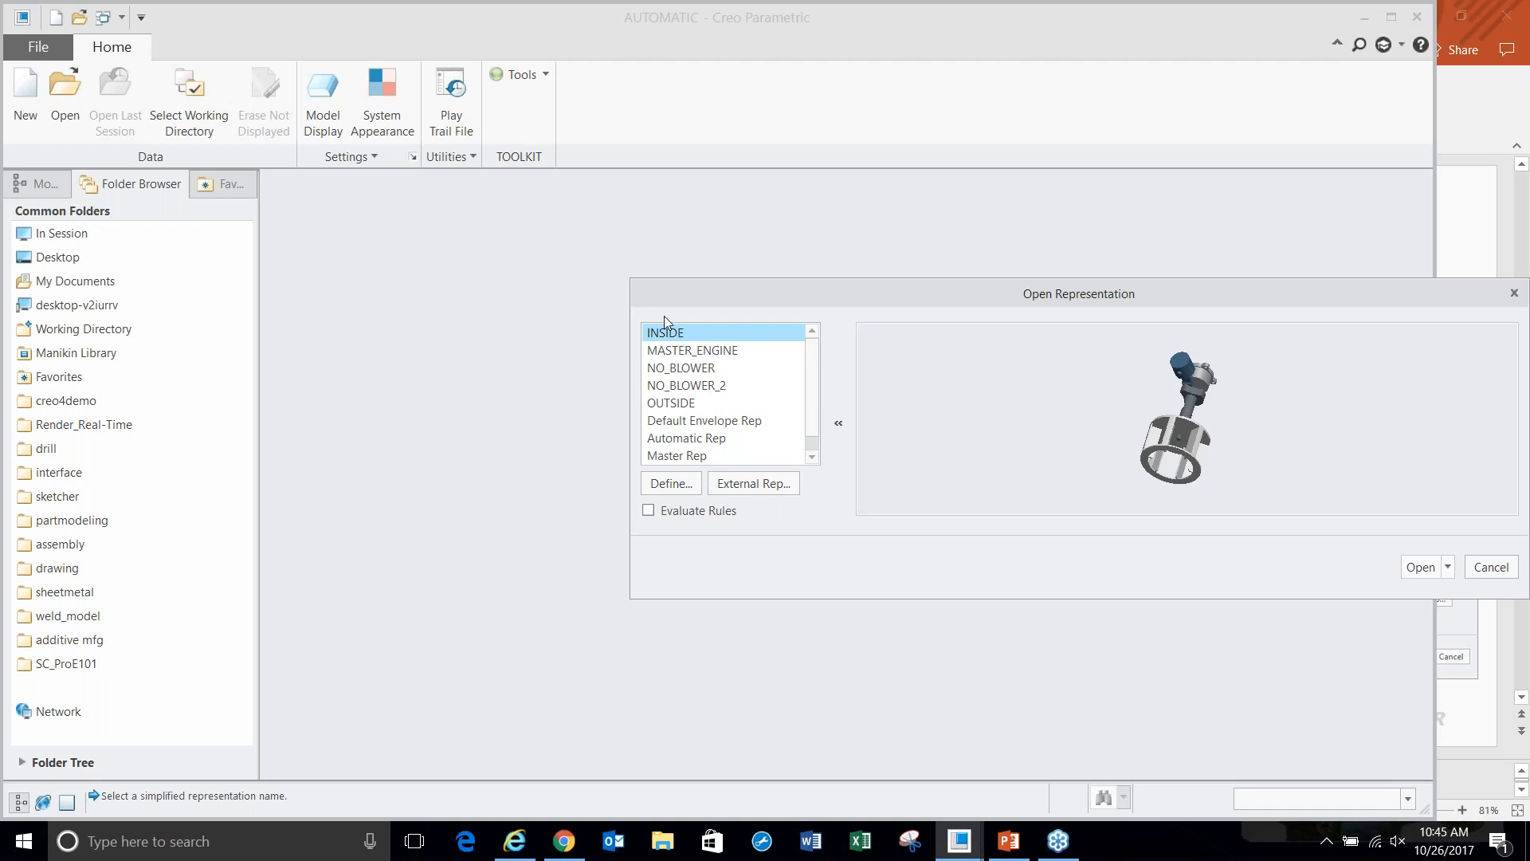
scroll(1215, 418, down, 3)
scroll(1215, 418, up, 3)
scroll(1208, 415, down, 6)
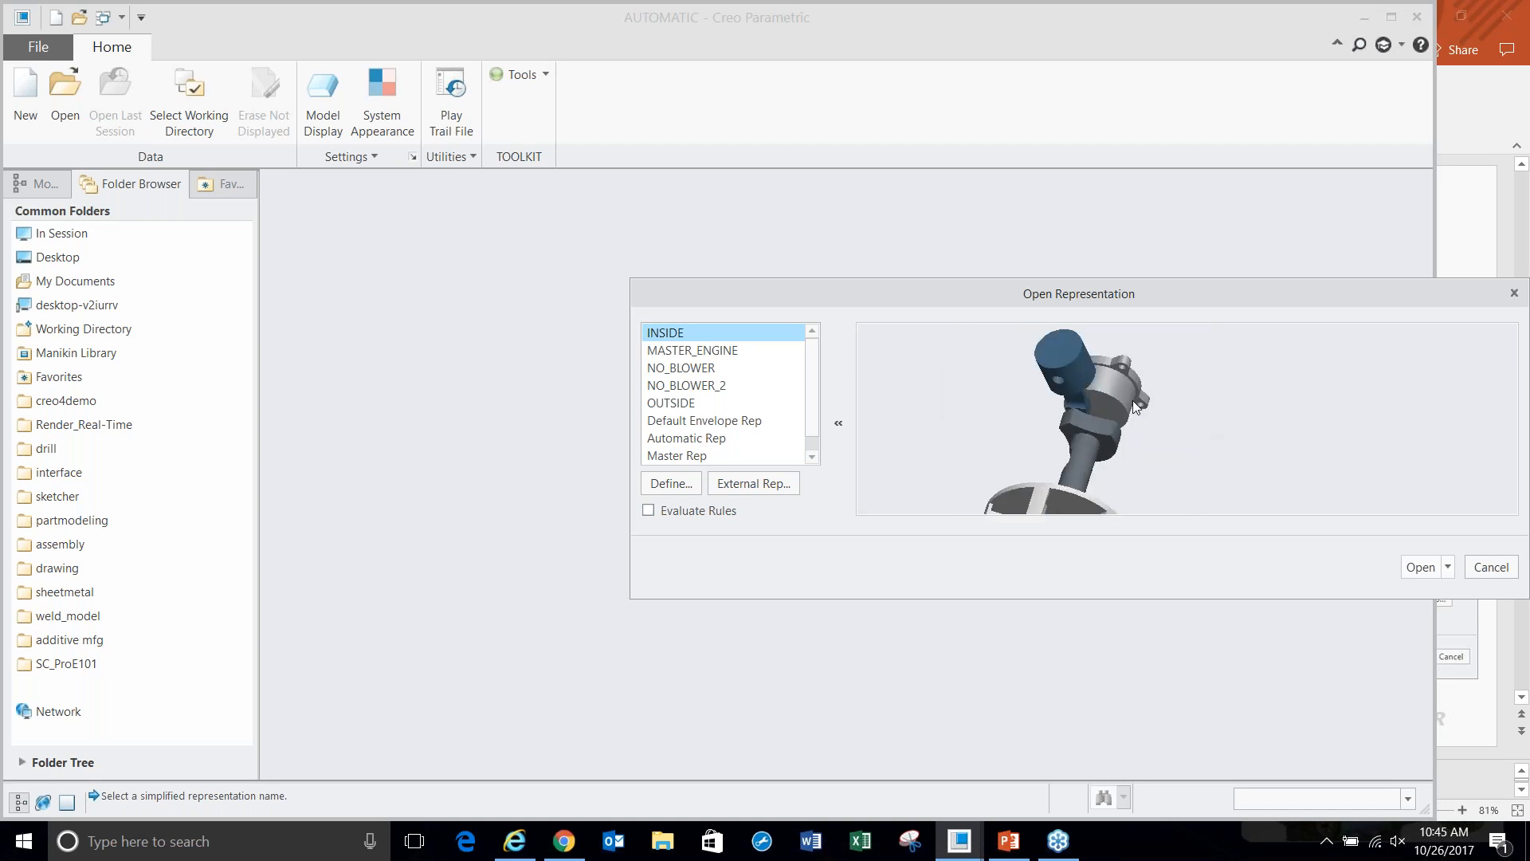
- Open the INSIDE representation of the assembly as automatic, and expand the BLOWER.ASM and ENGINE.ASM subassemblies in the model tree
scroll(1149, 378, up, 6)
scroll(1139, 419, down, 3)
scroll(1140, 419, up, 2)
scroll(1186, 393, down, 2)
scroll(1186, 393, up, 4)
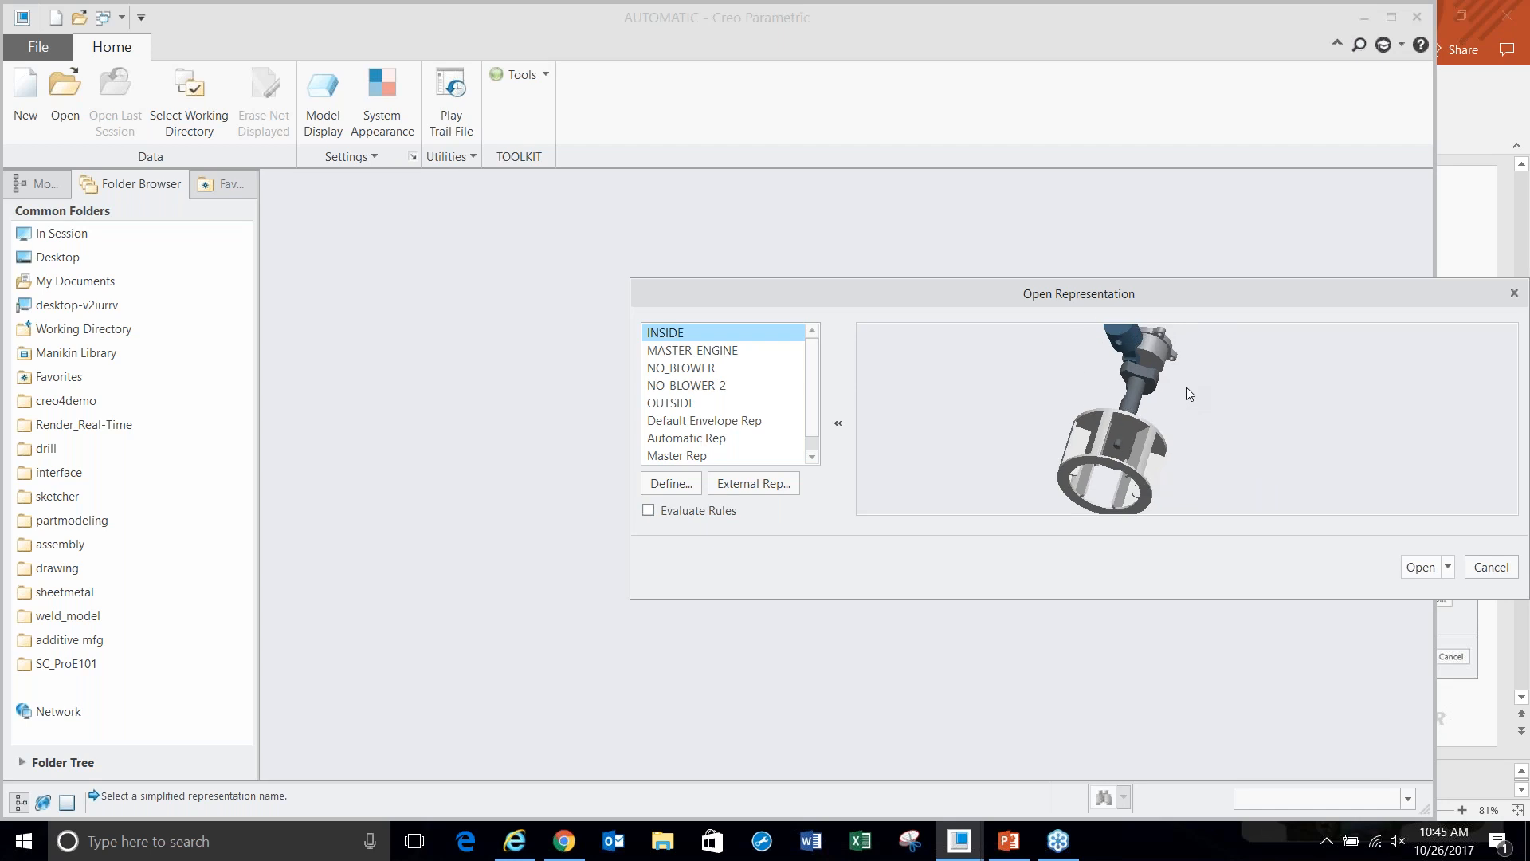
click(1446, 569)
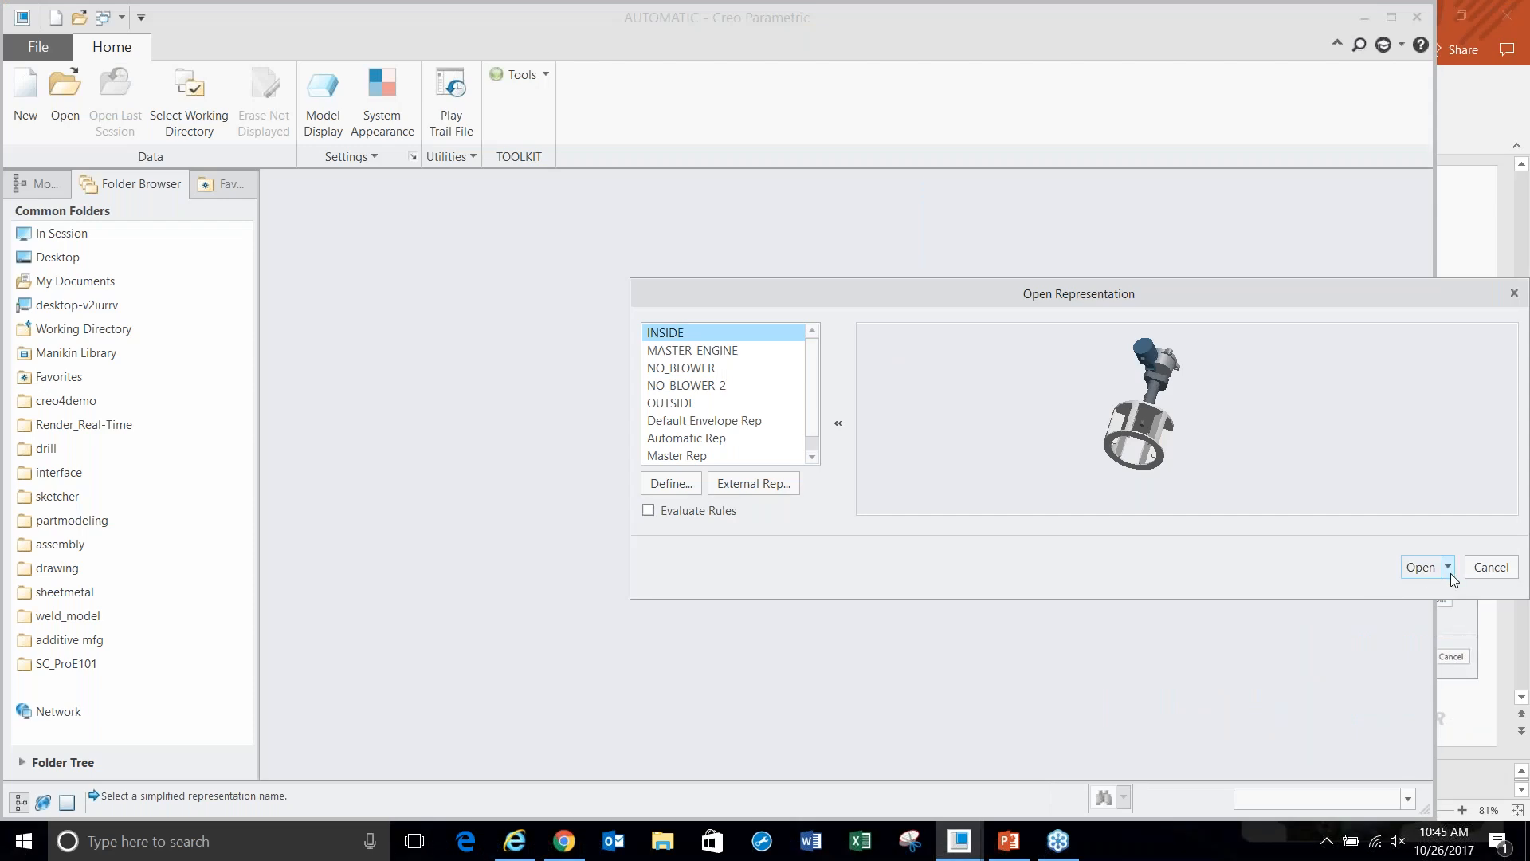
click(1449, 568)
click(1422, 605)
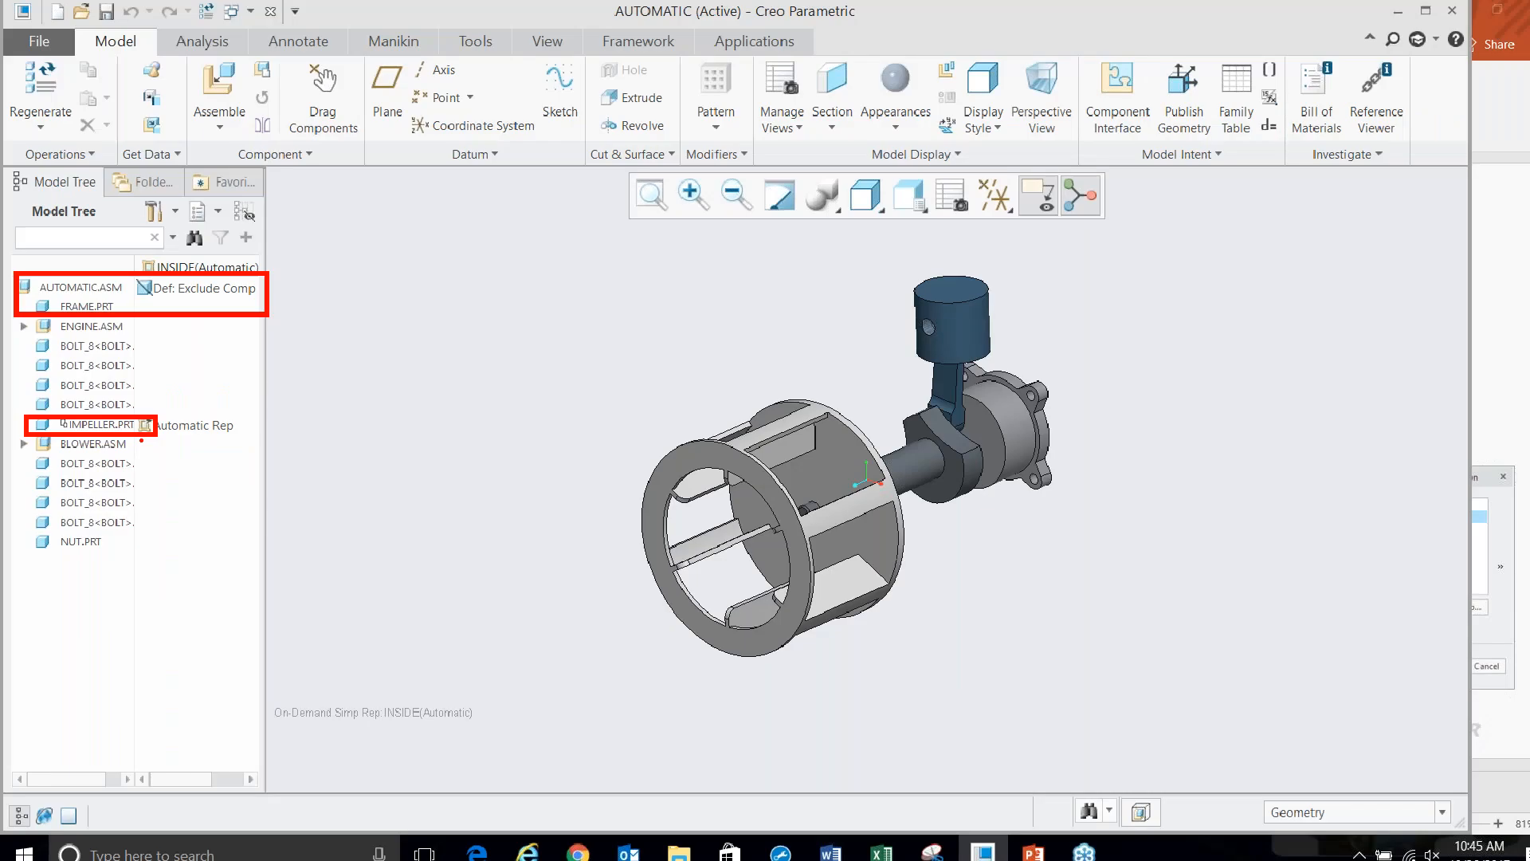
click(24, 443)
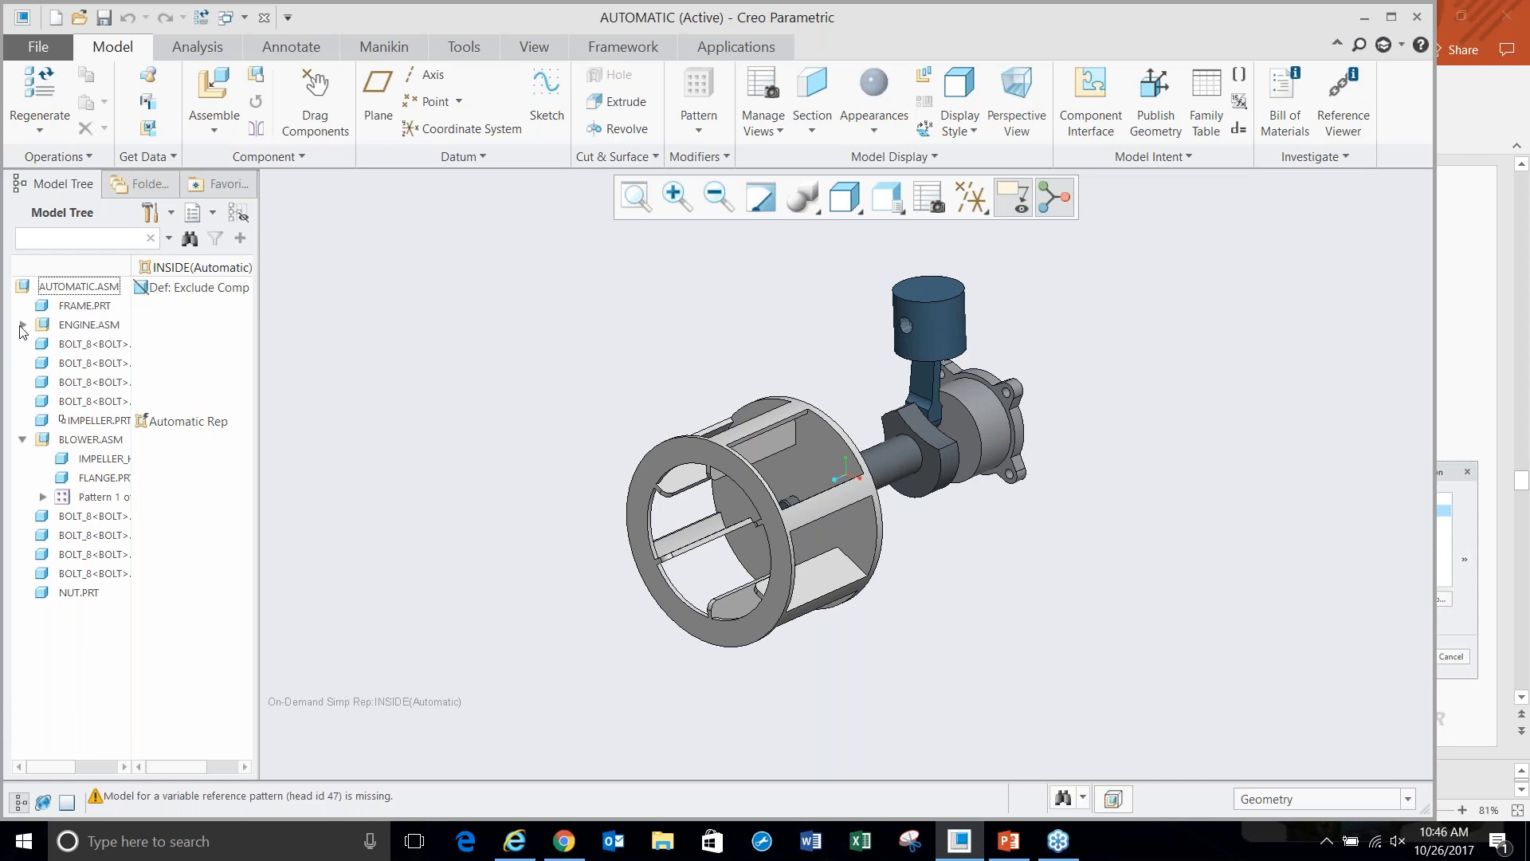
click(21, 326)
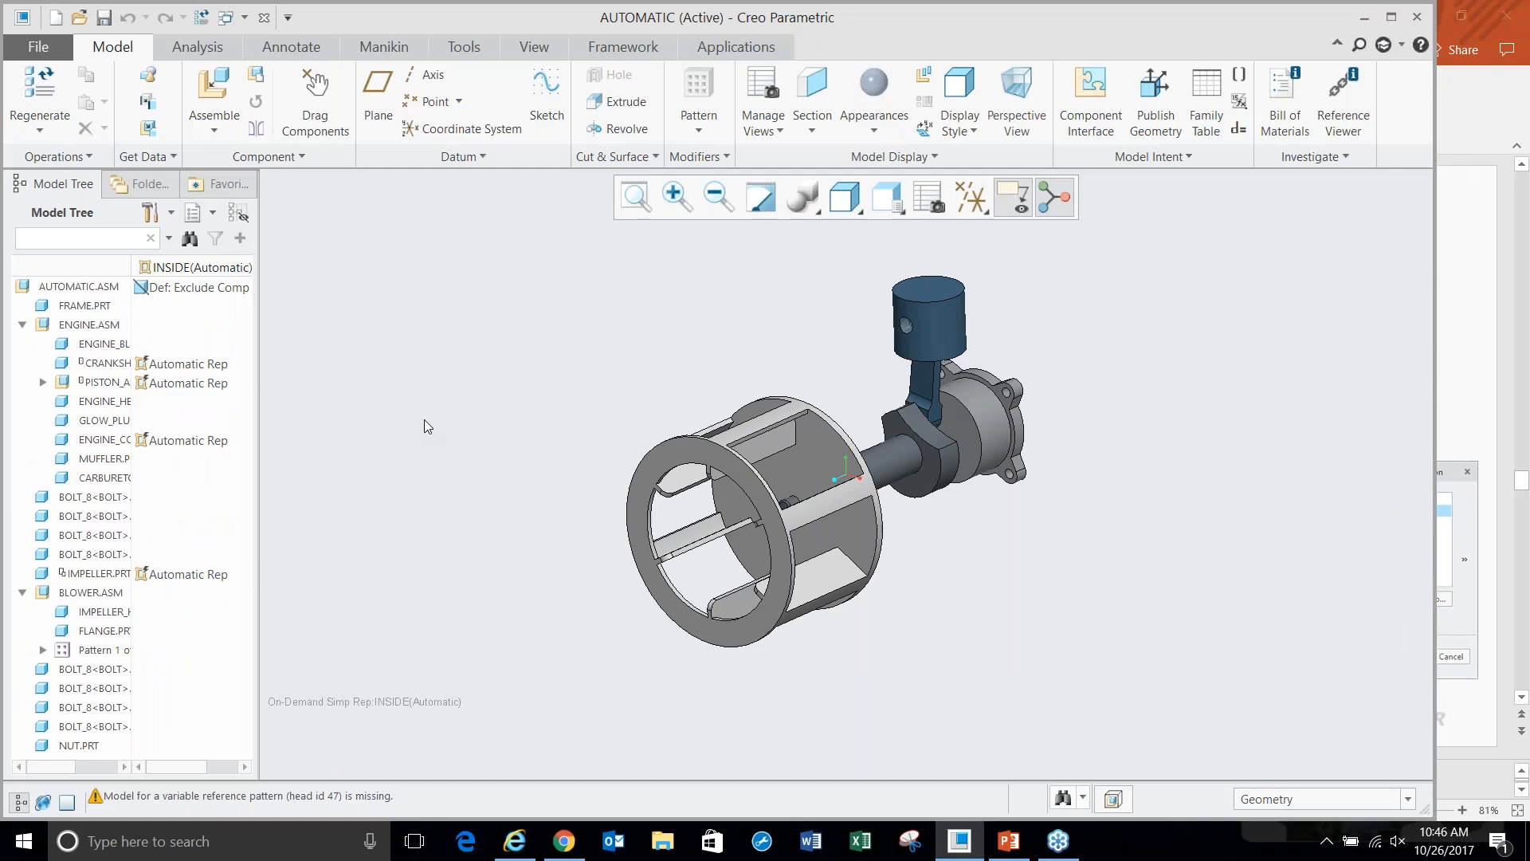
- Close the automatic assembly and erase its undisplayed objects from the session
click(263, 16)
click(267, 126)
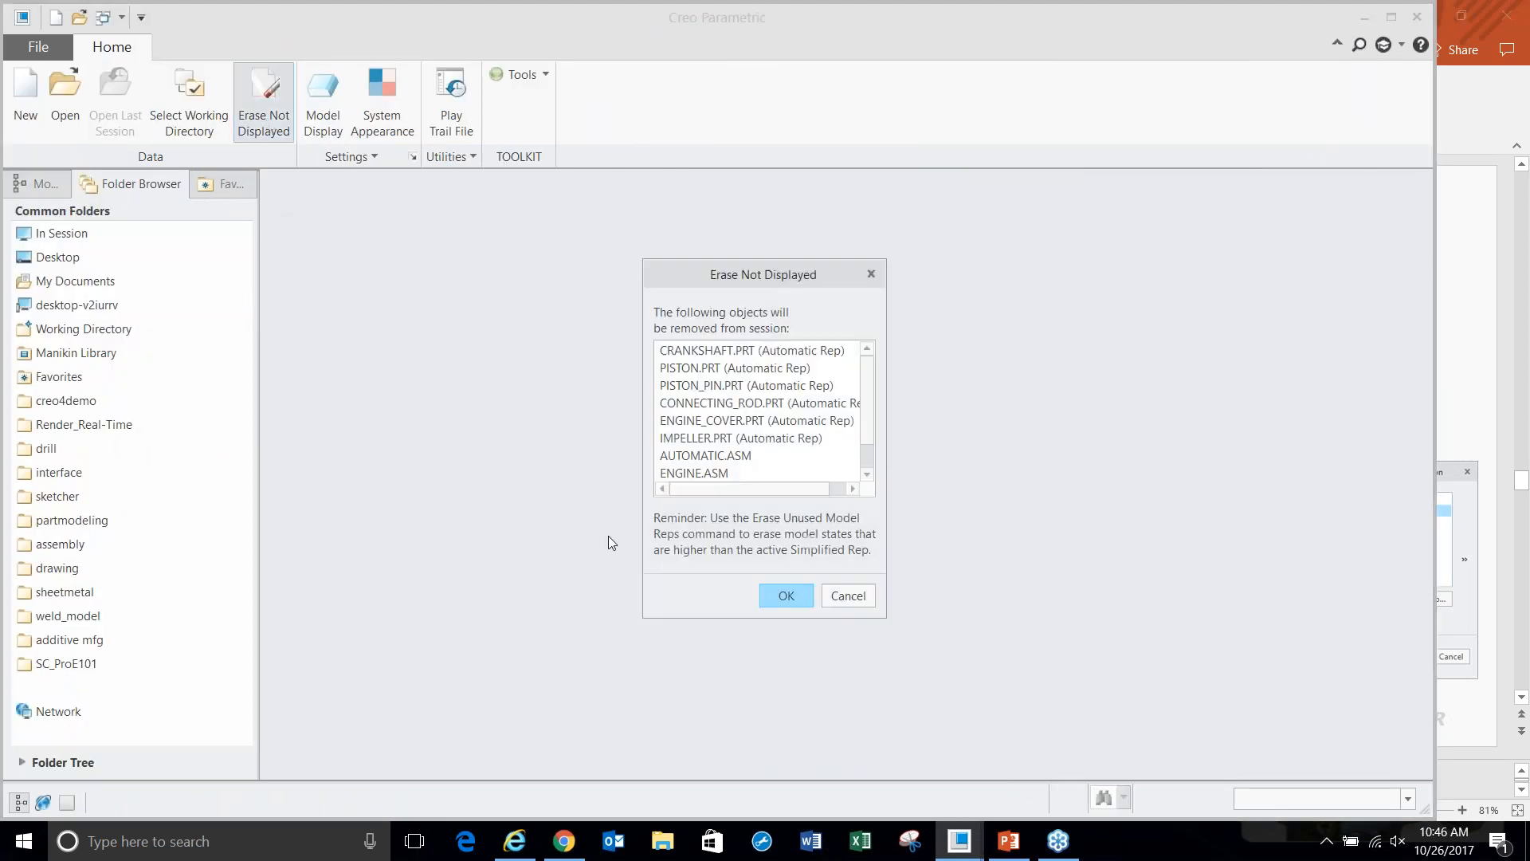
click(786, 595)
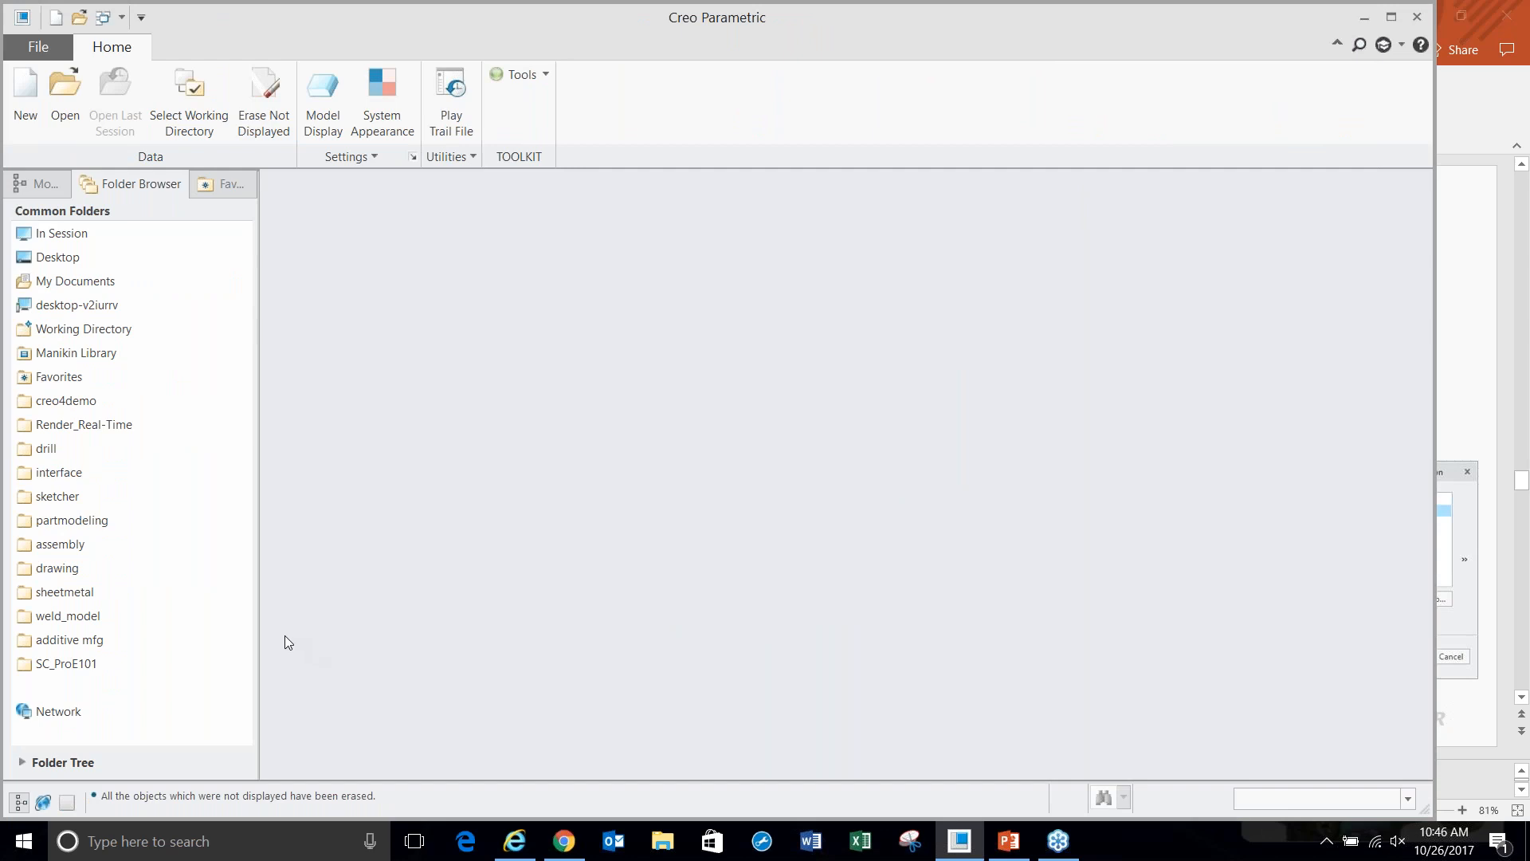
- Open mirror_assy.asm from the Mirror_Assembly subfolder of the assembly folder and orient the model for viewing
click(122, 543)
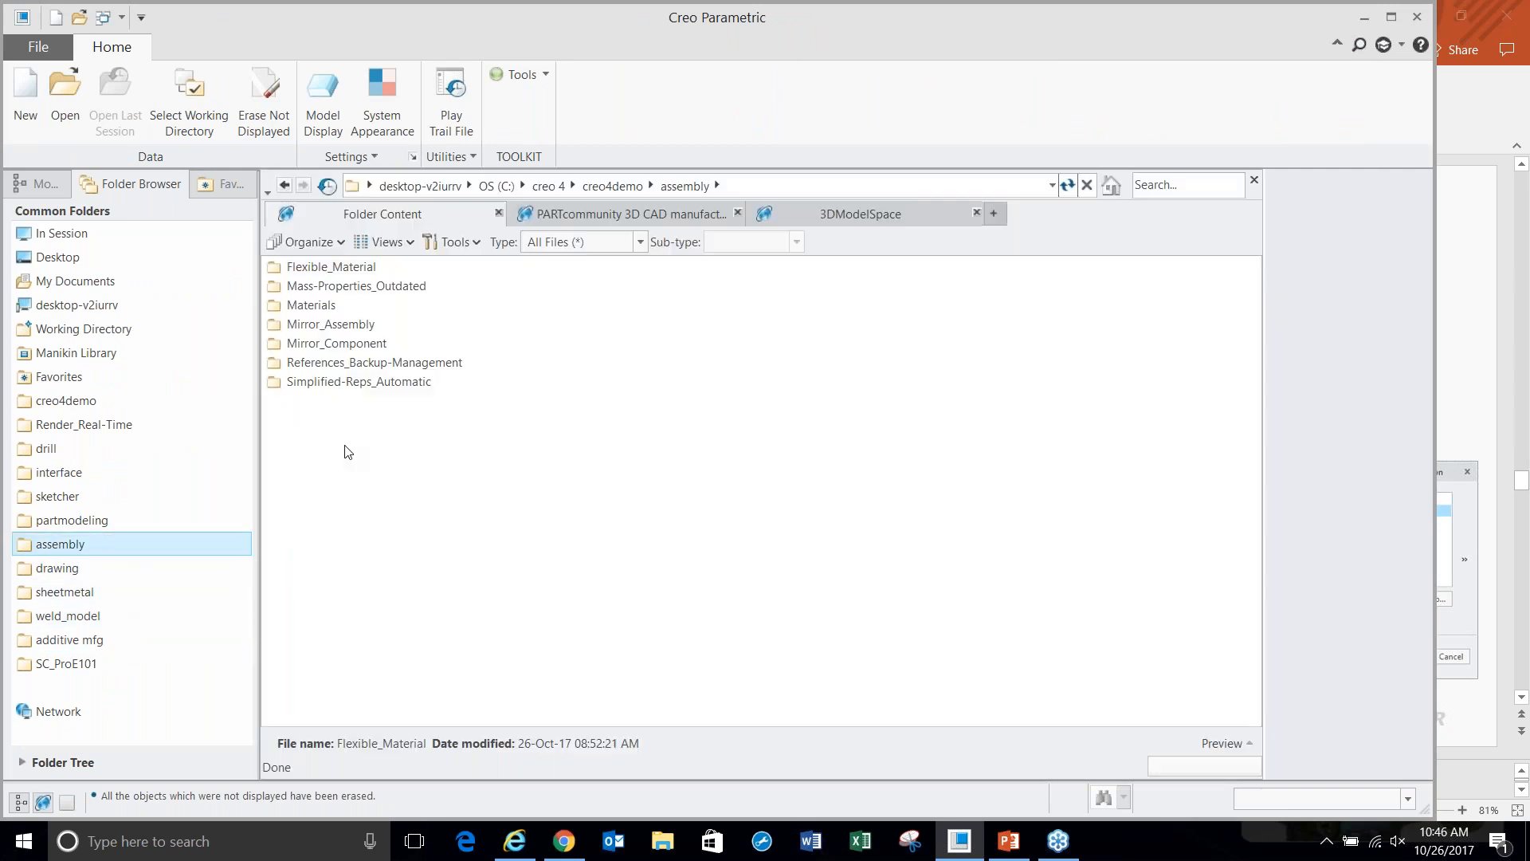
double_click(326, 325)
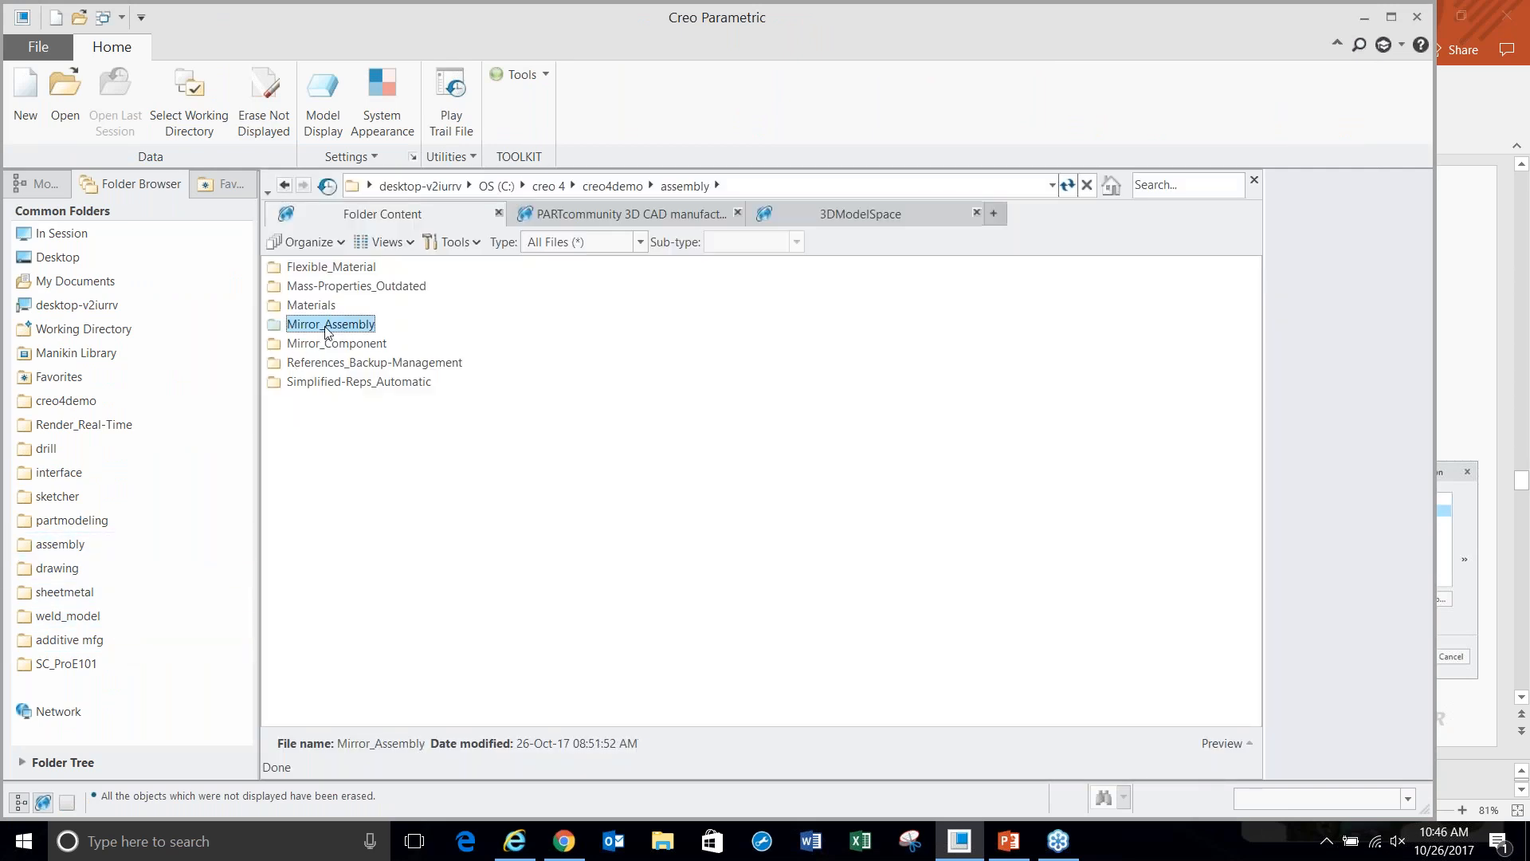
double_click(311, 268)
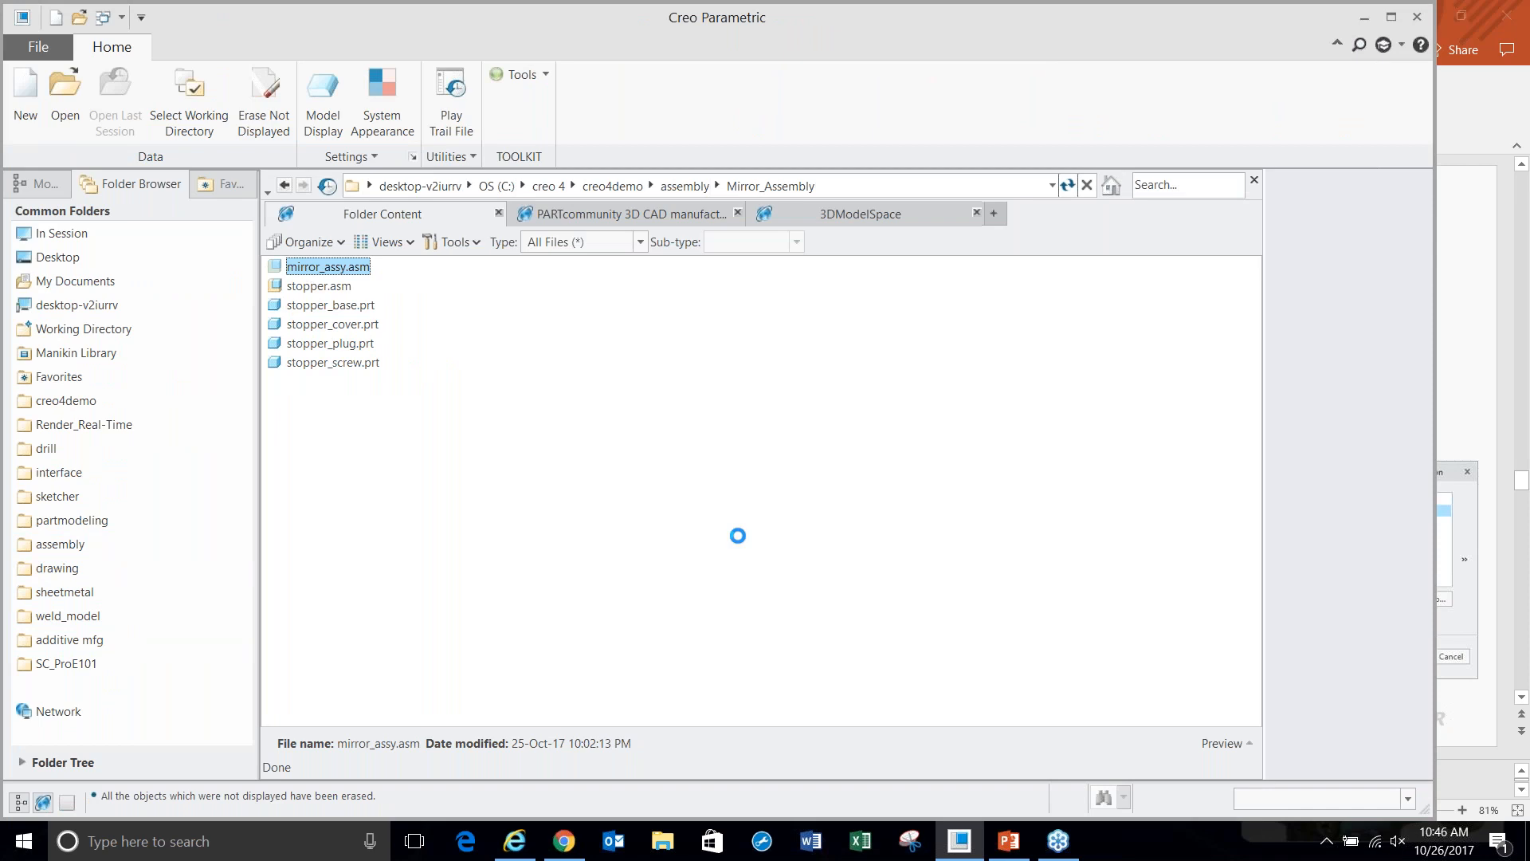
mouse_move(735, 544)
middle_down()
mouse_move(598, 632)
mouse_move(650, 702)
middle_up()
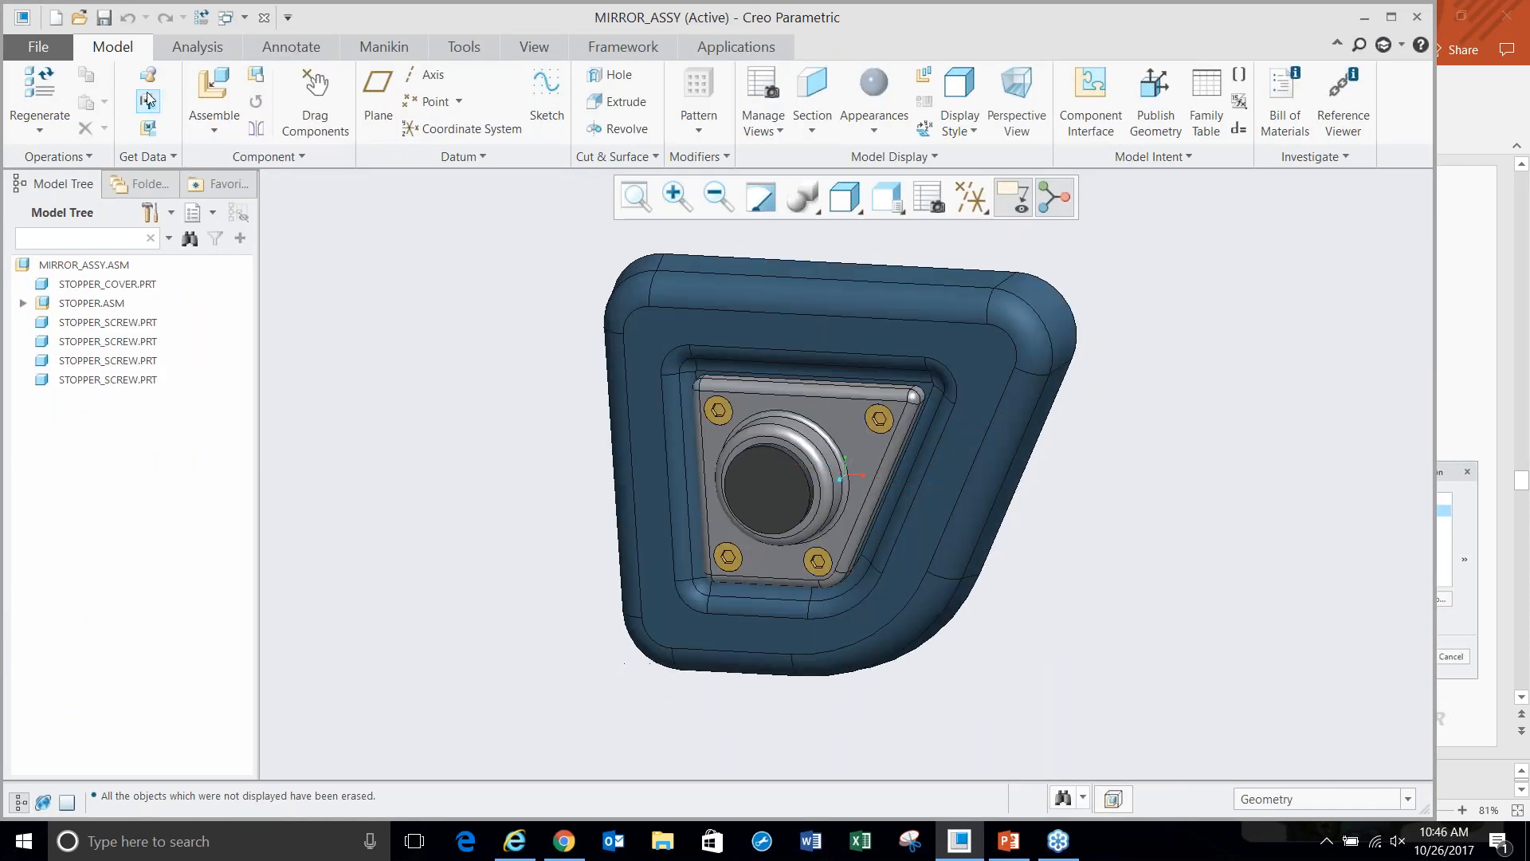
- Start saving a mirrored copy of the assembly with symmetry analysis enabled, and expand the analysis options
click(38, 46)
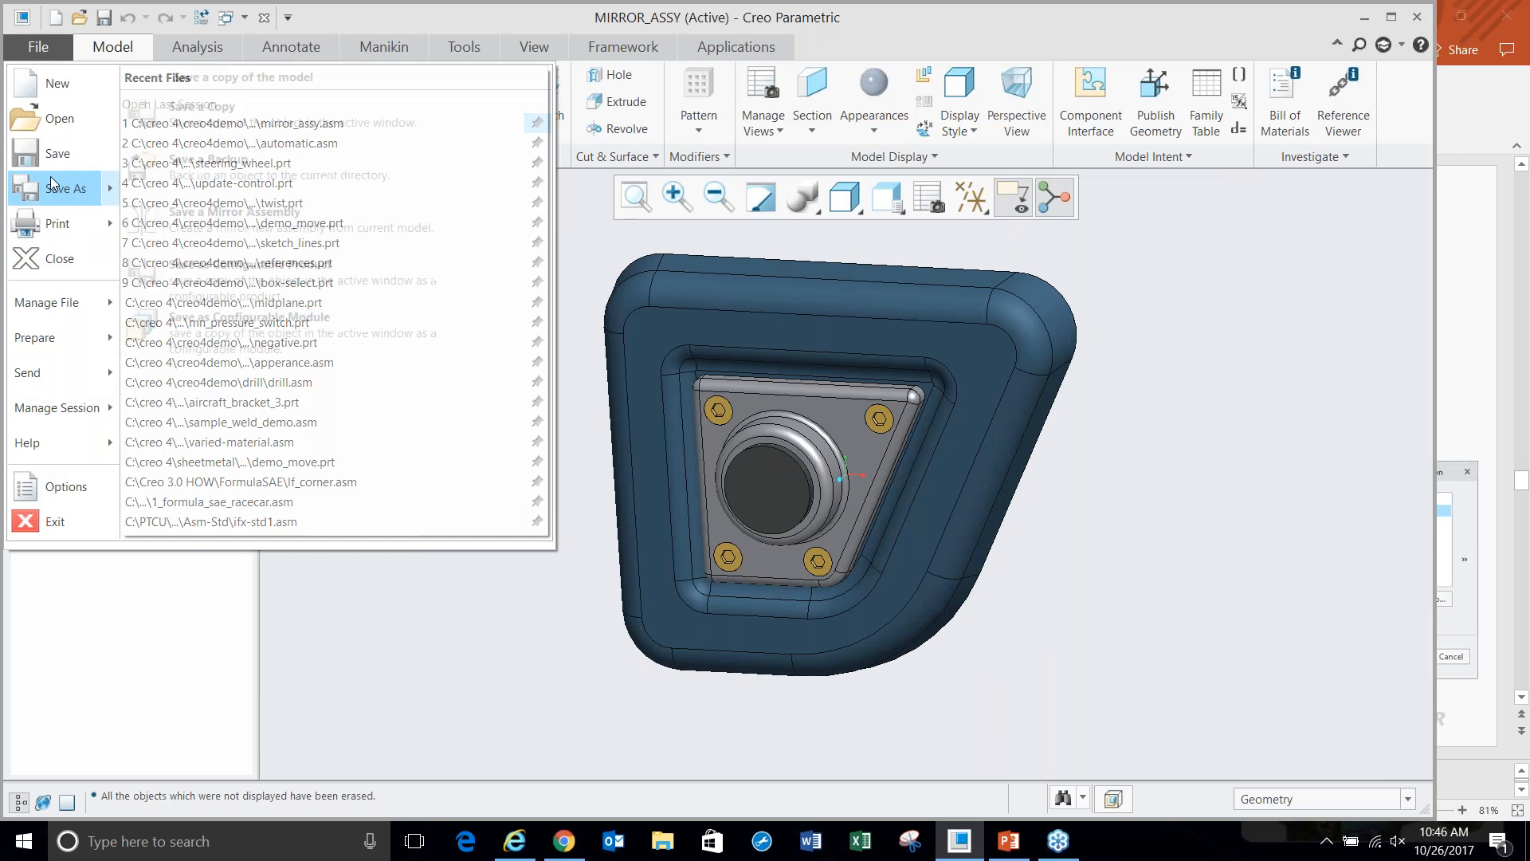
mouse_move(50, 177)
click(271, 219)
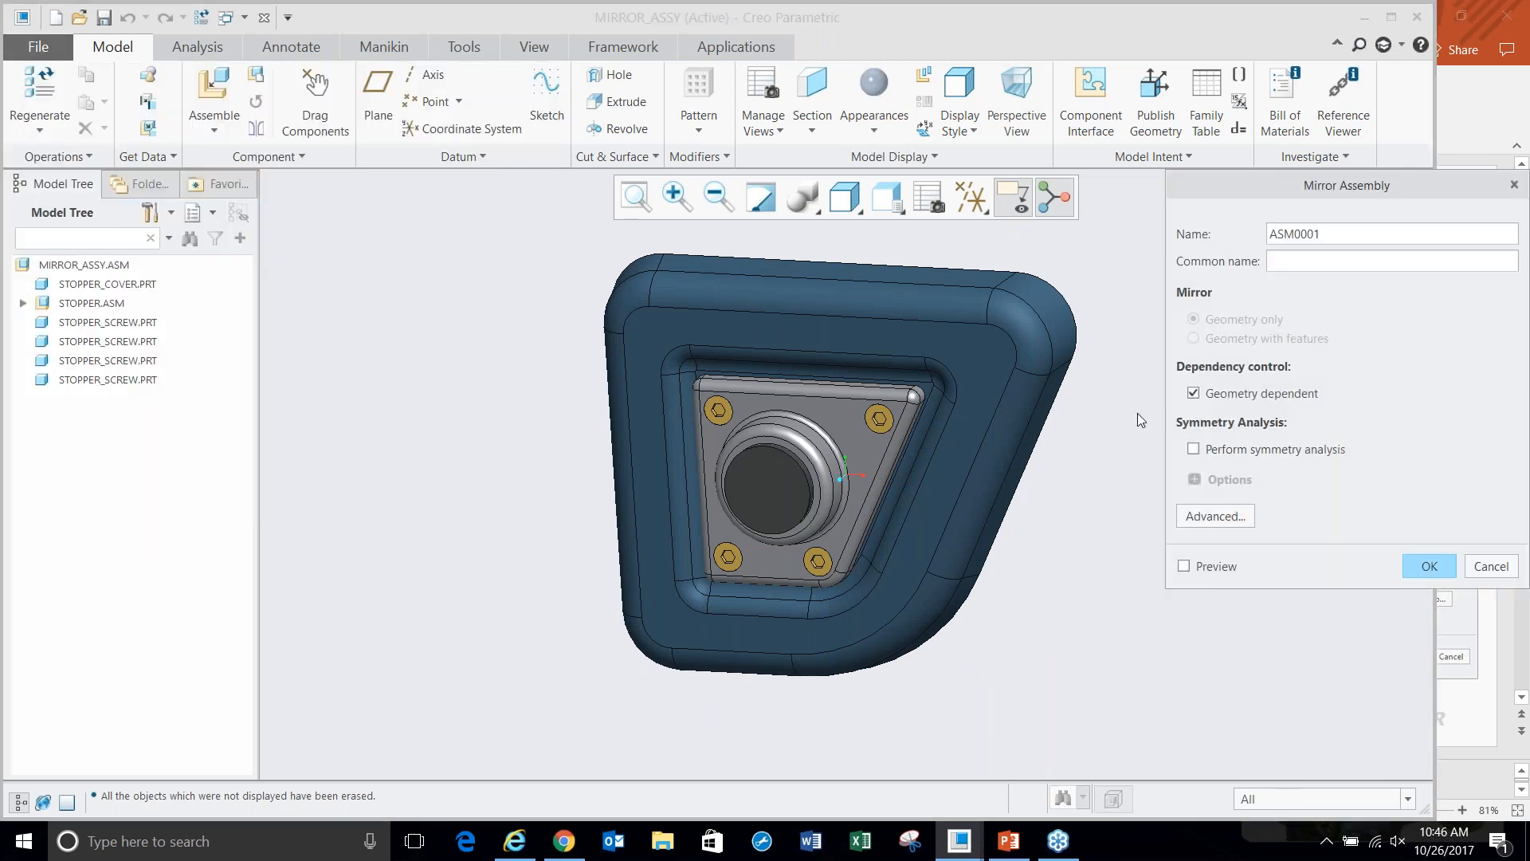
drag(1312, 189, 1221, 197)
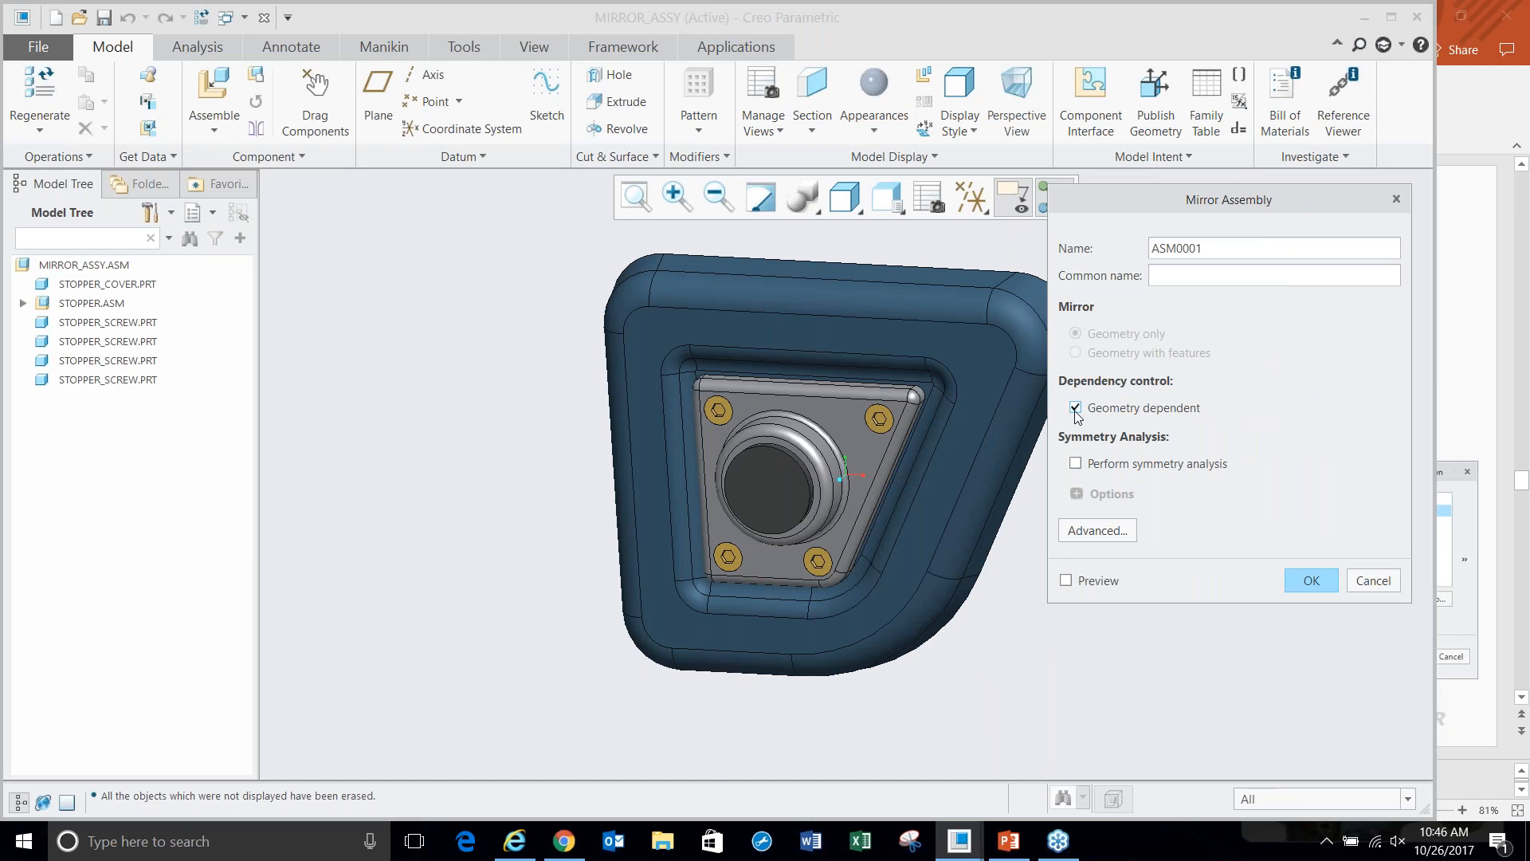
click(1076, 465)
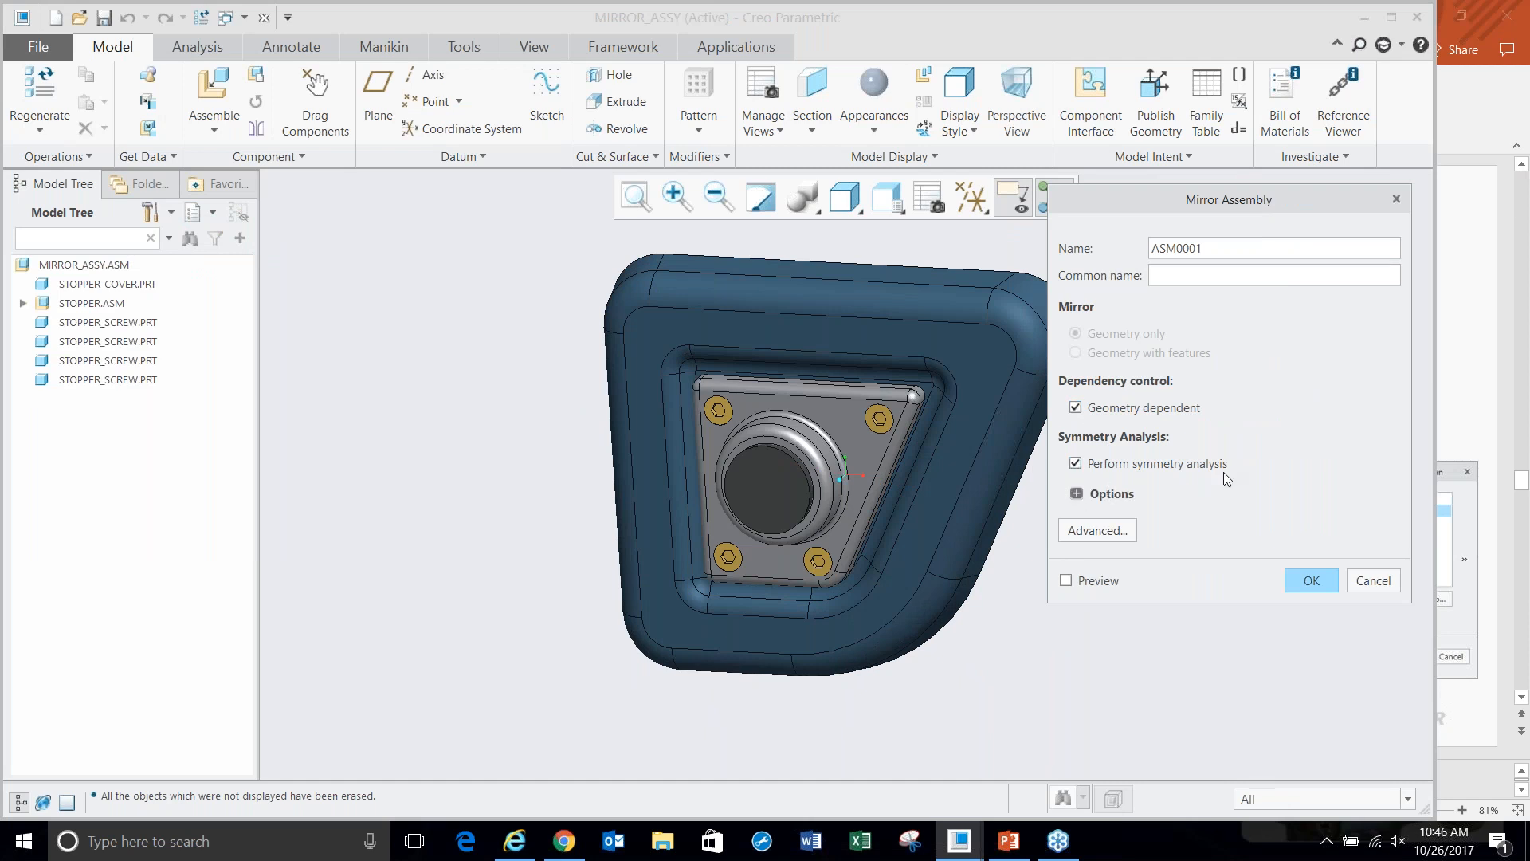
click(1075, 495)
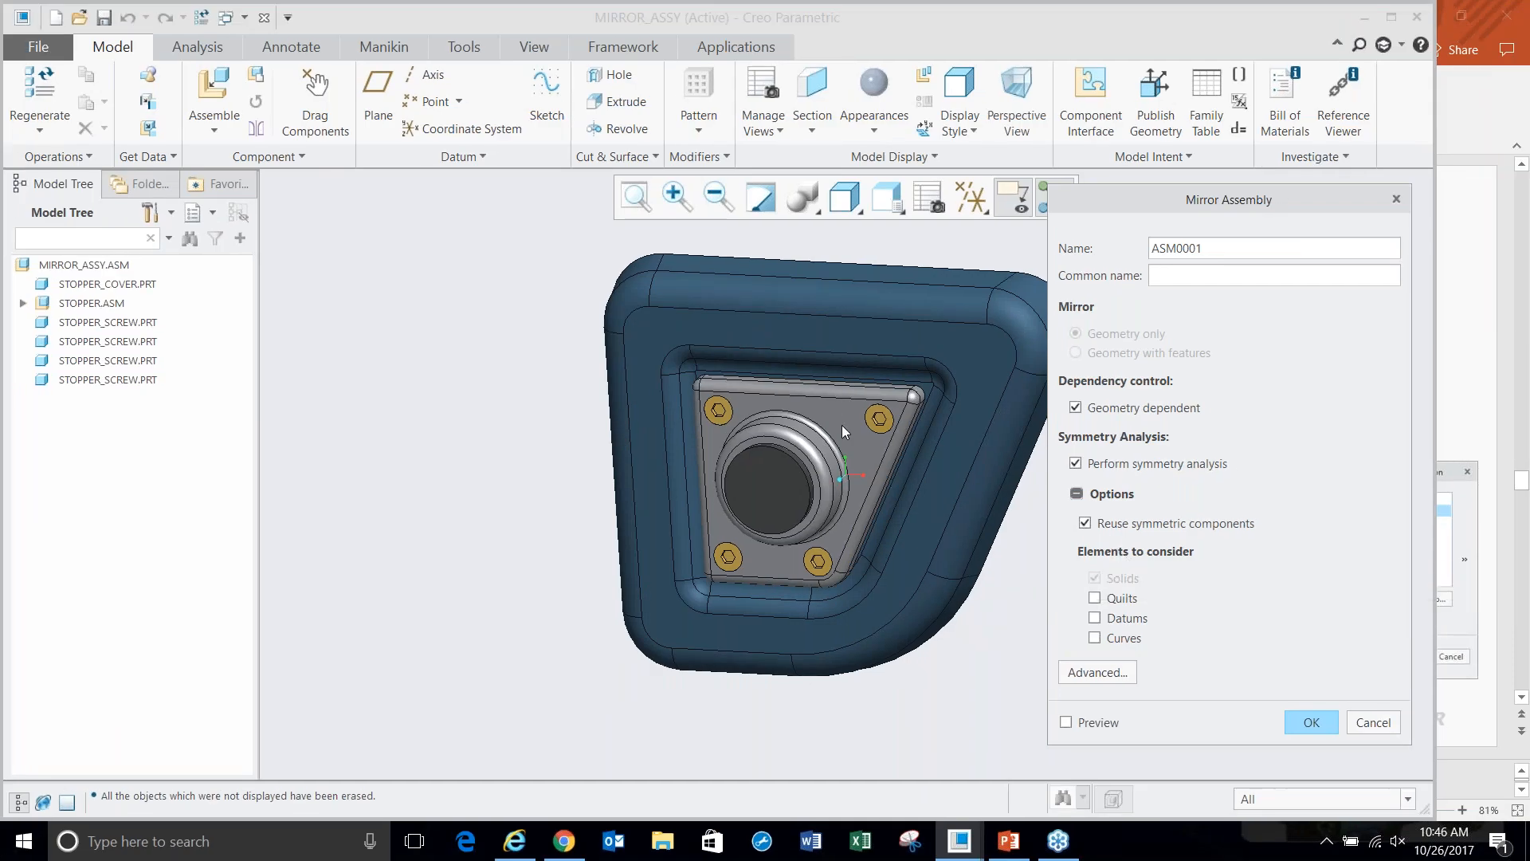
scroll(604, 501, up, 1)
scroll(950, 487, down, 2)
scroll(946, 487, up, 2)
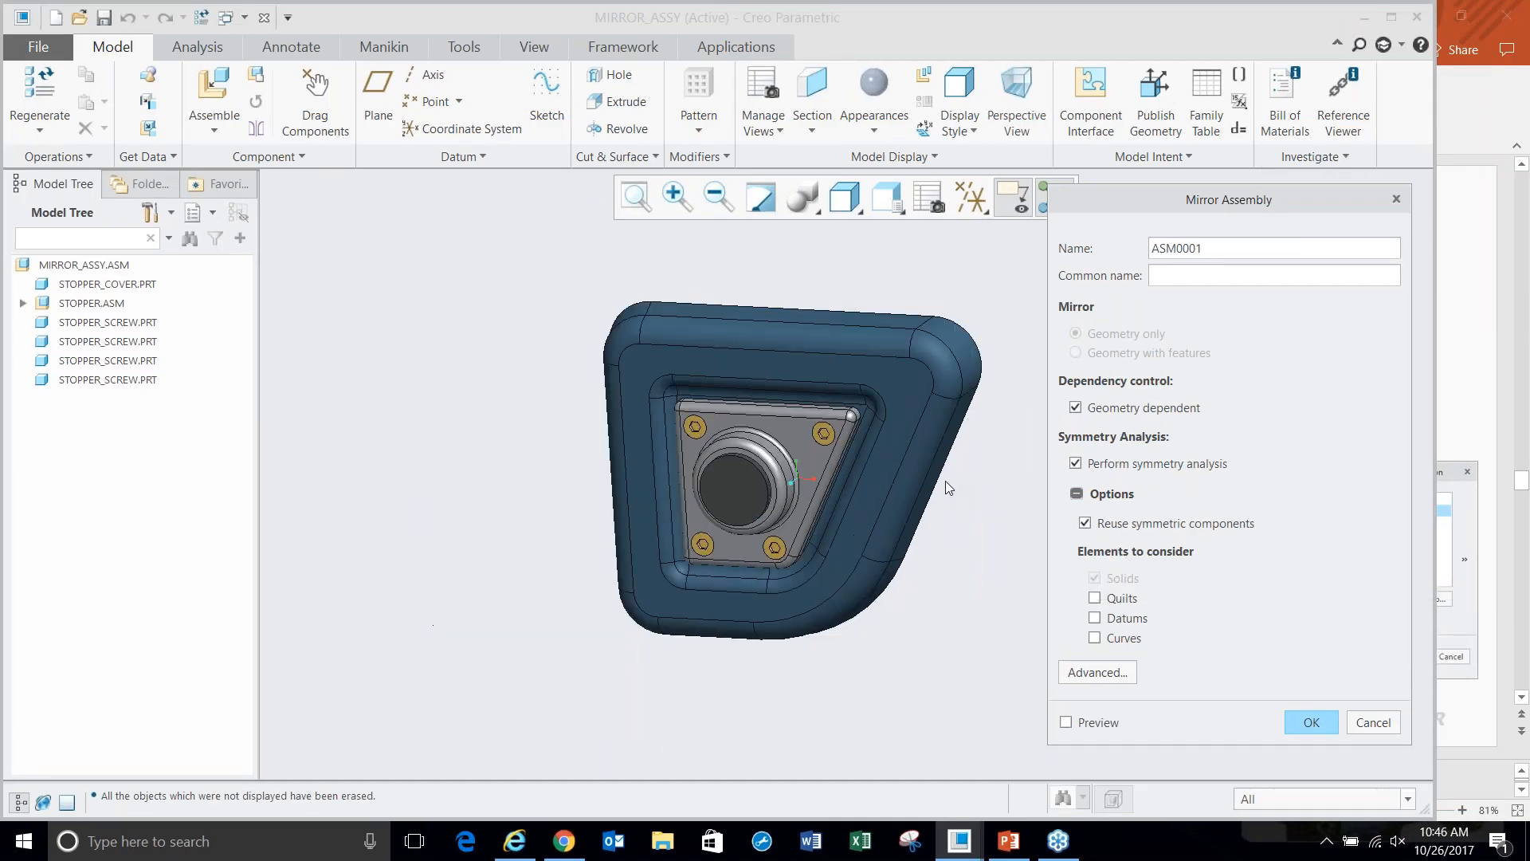
- Open the advanced mirror component settings, turn on the mirrored preview, and widen the Action column
click(1097, 674)
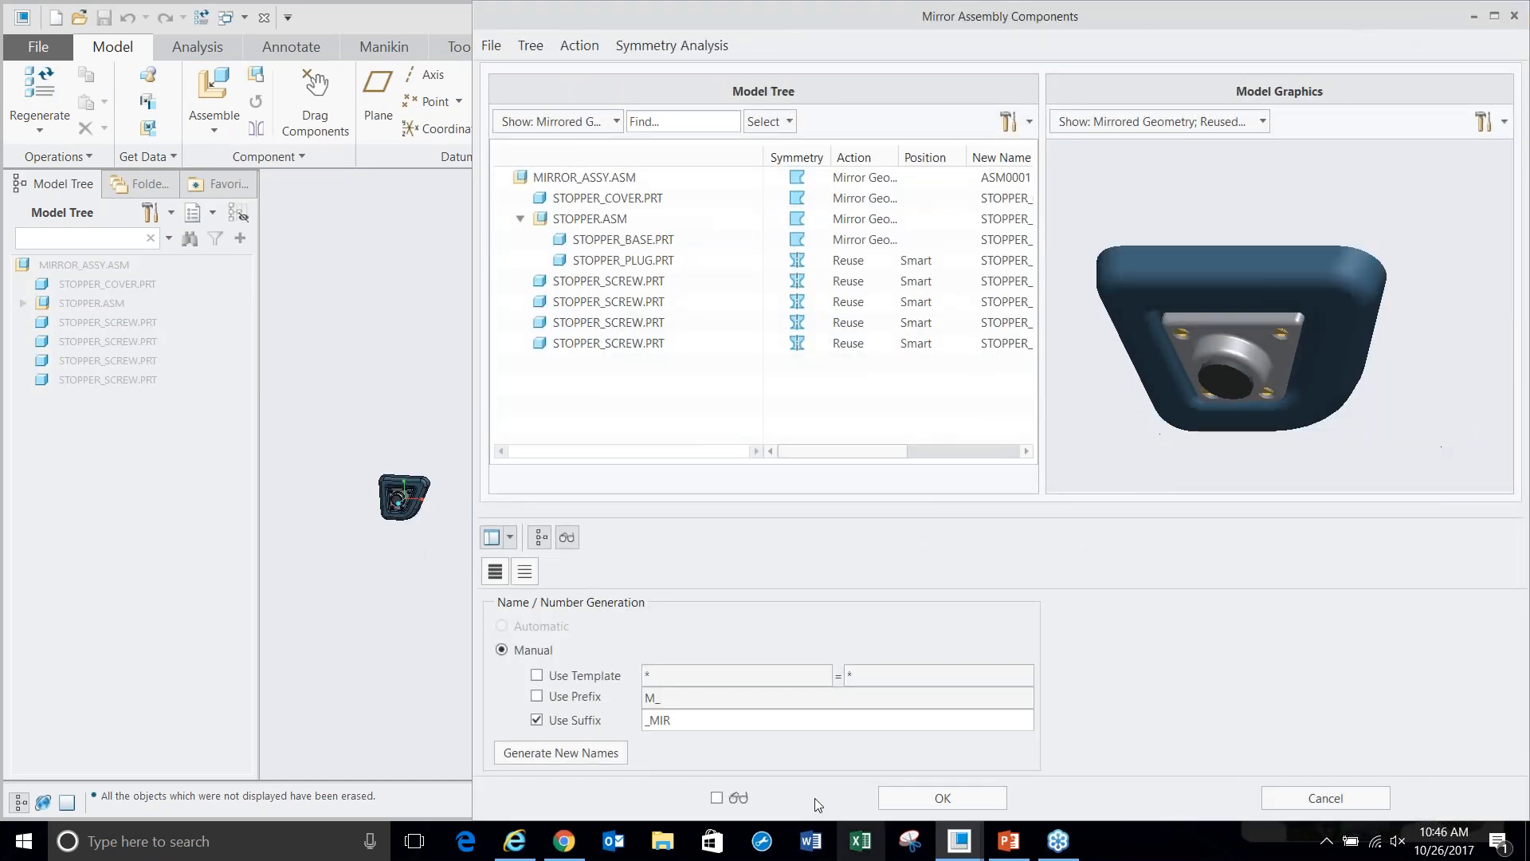
click(716, 798)
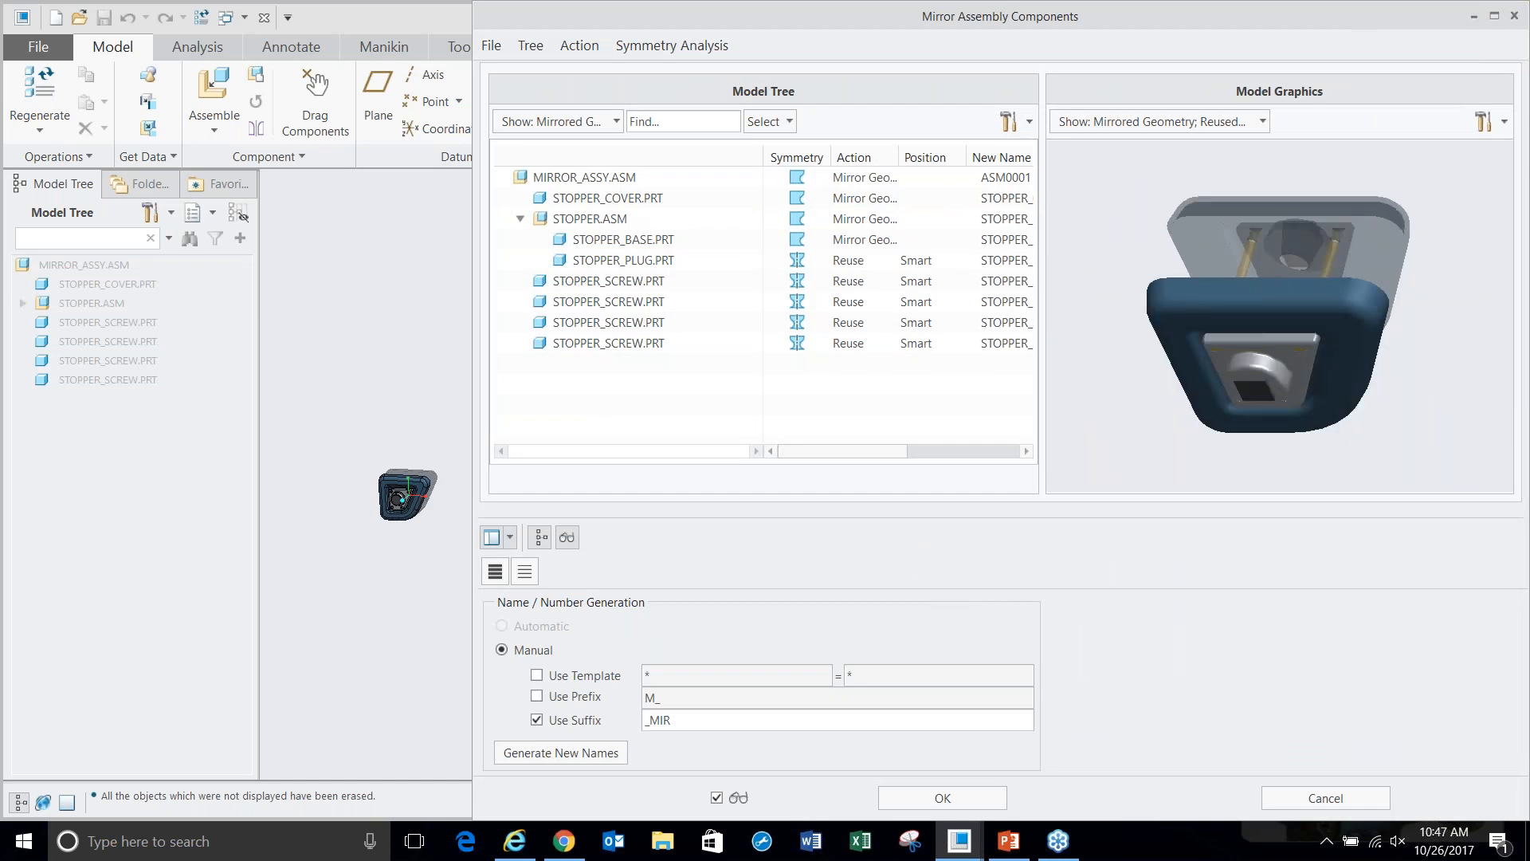
drag(899, 158, 941, 157)
- Highlight STOPPER_COVER.PRT, STOPPER.ASM, STOPPER_BASE.PRT and STOPPER_PLUG.PRT one by one and examine them in the mirror preview
click(616, 205)
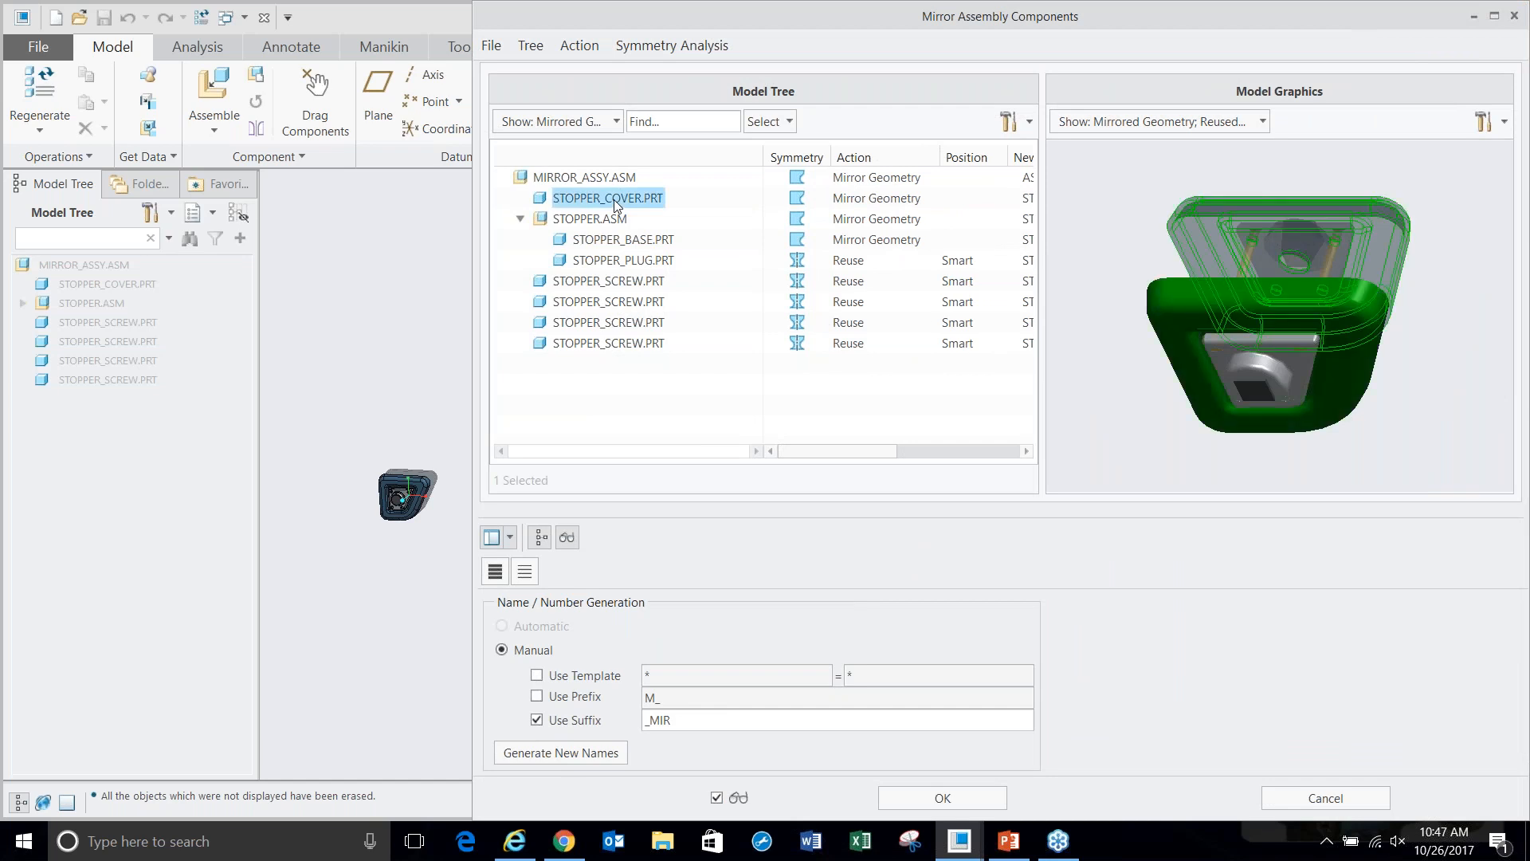
click(605, 223)
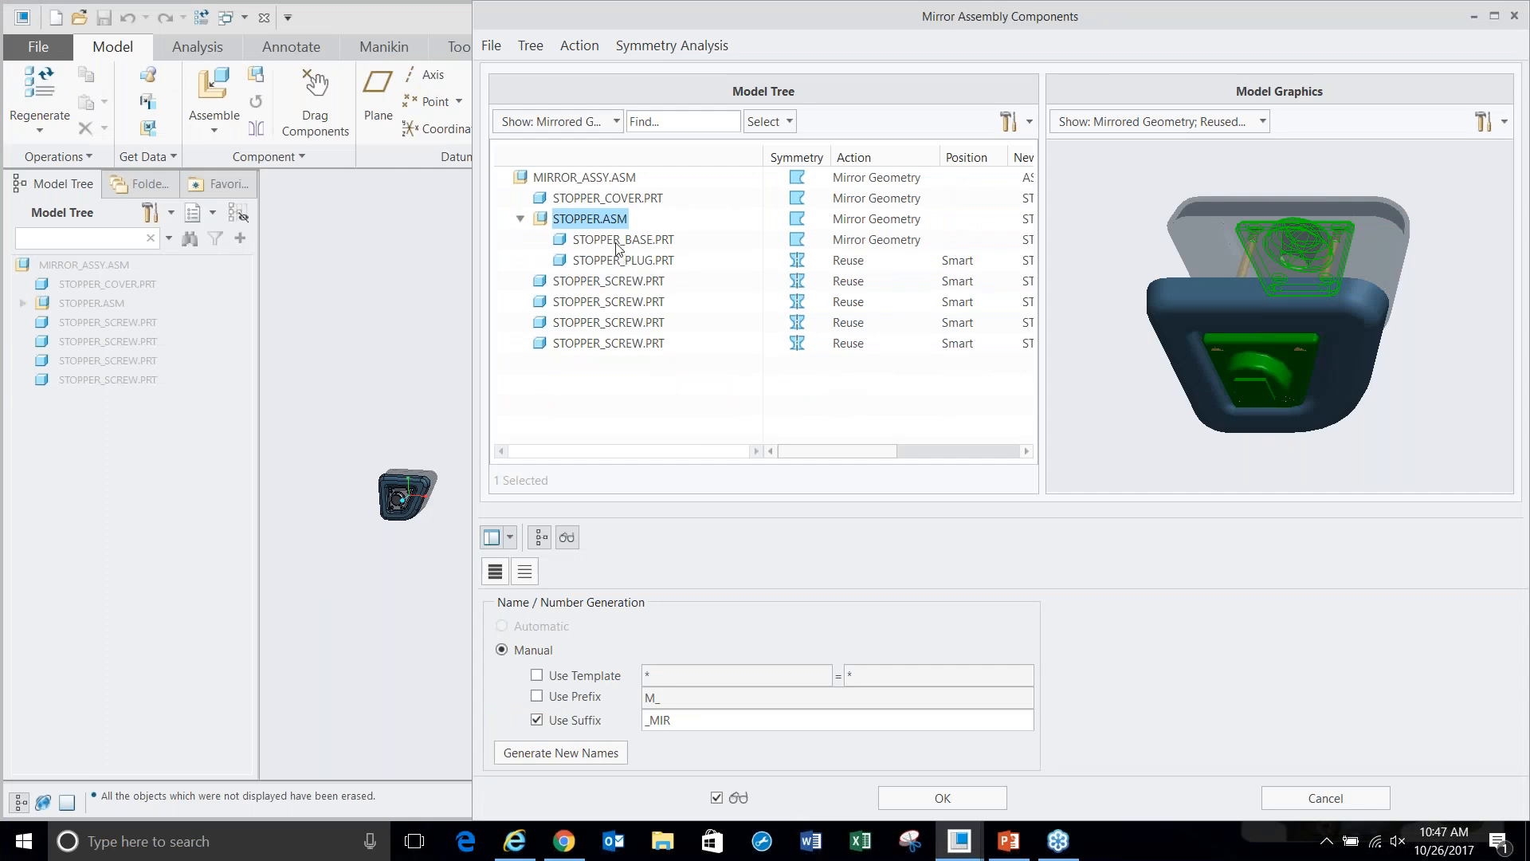
click(620, 240)
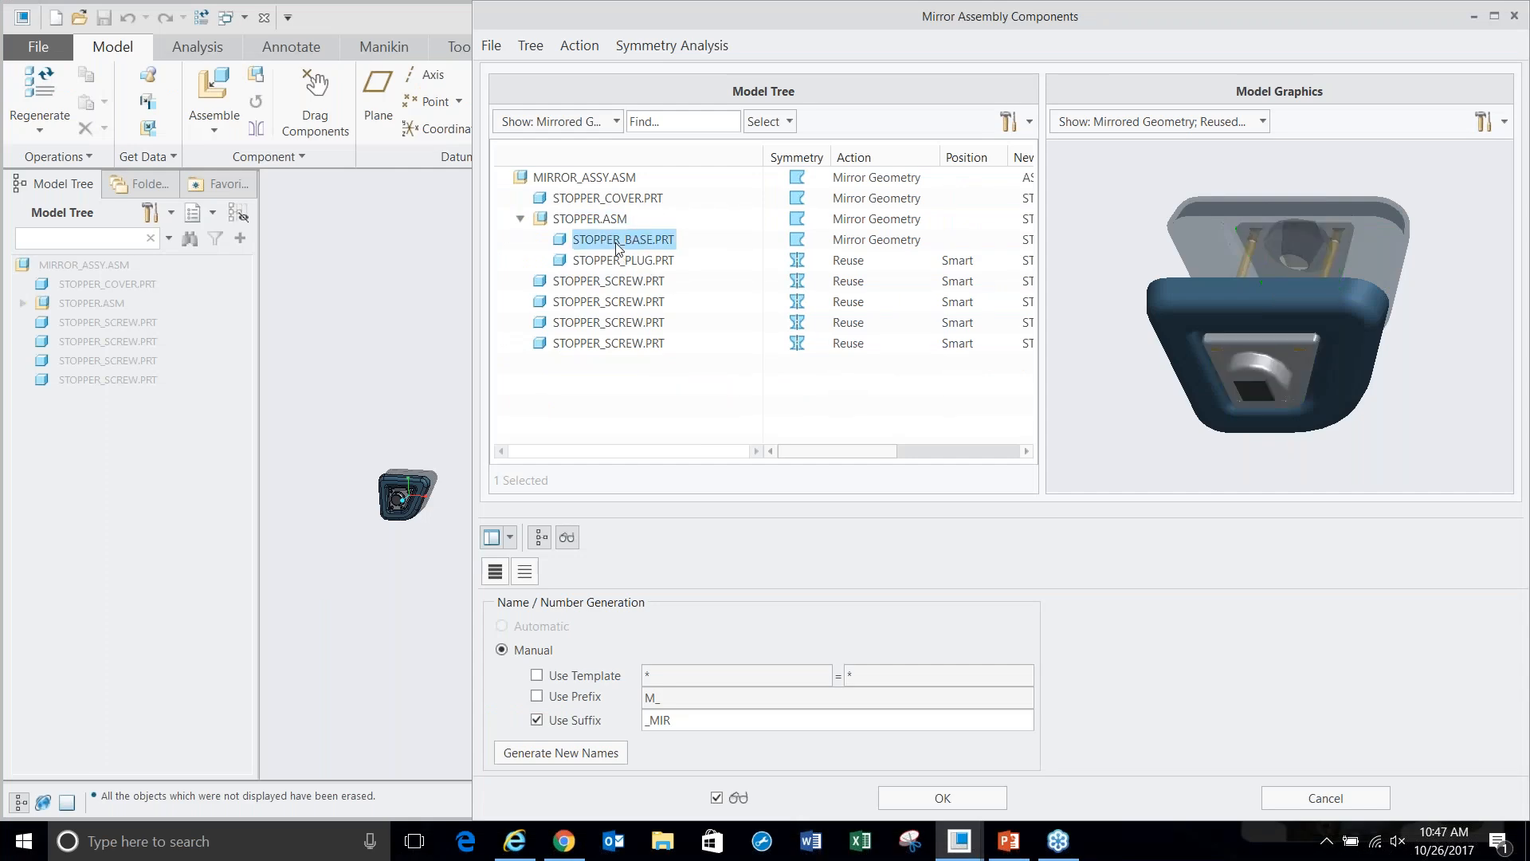
click(622, 260)
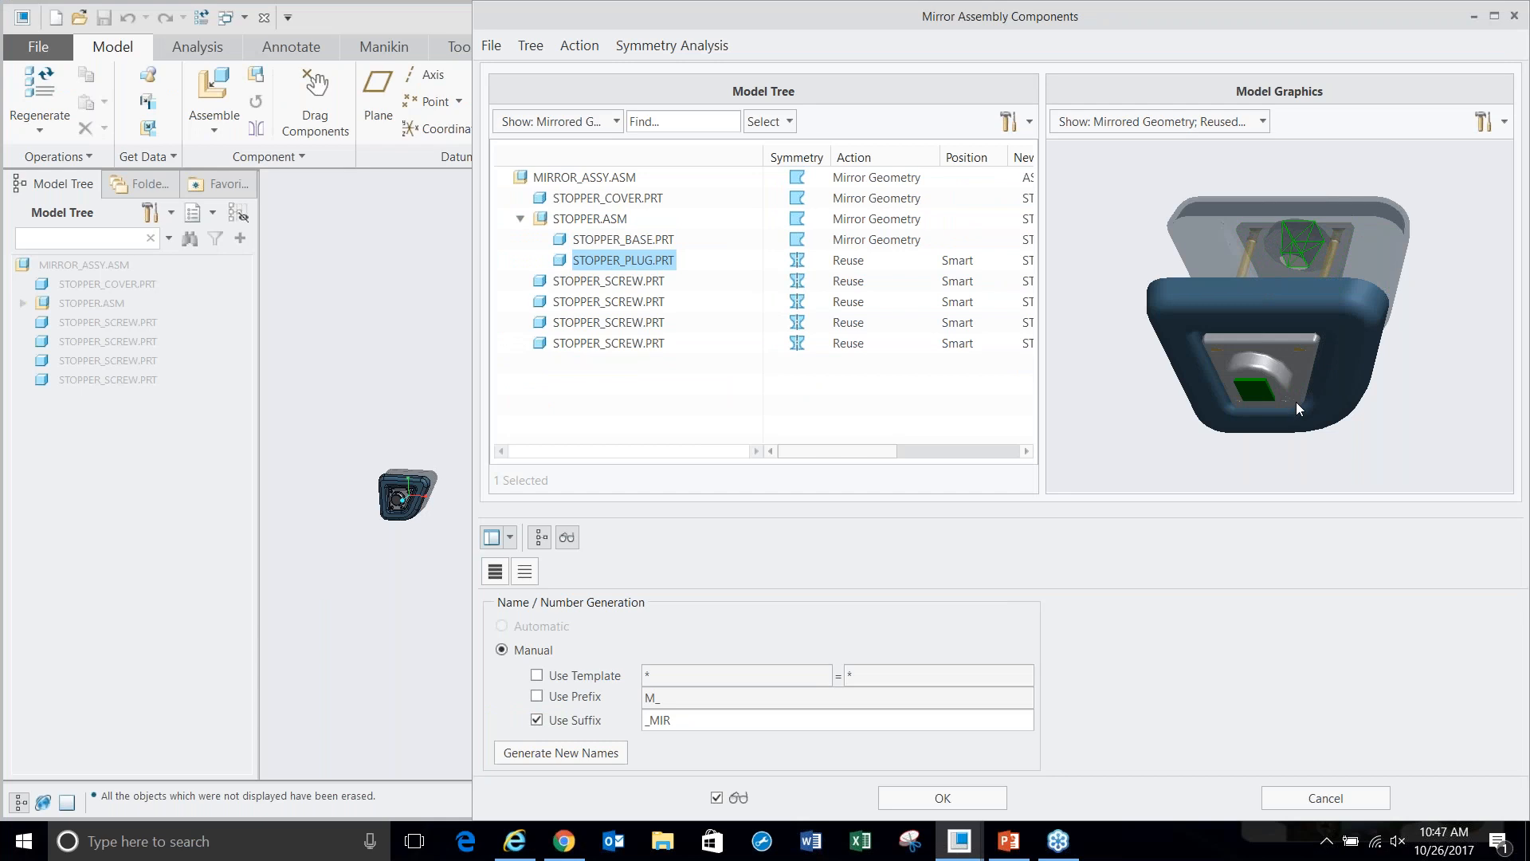
scroll(1296, 401, up, 5)
scroll(1275, 400, down, 6)
scroll(1278, 379, up, 2)
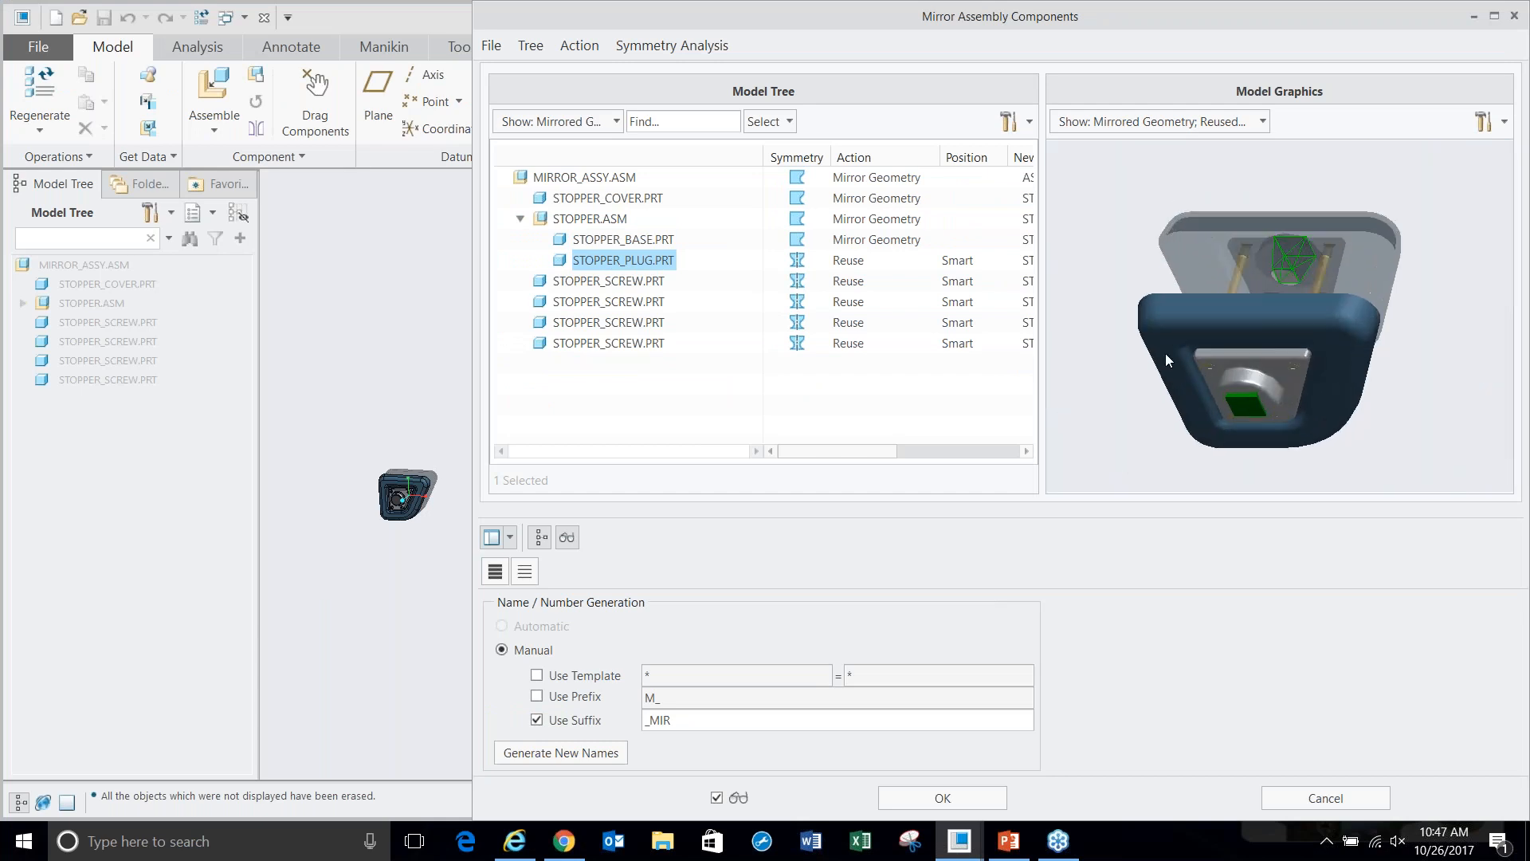
middle_drag(1278, 355, 1278, 309)
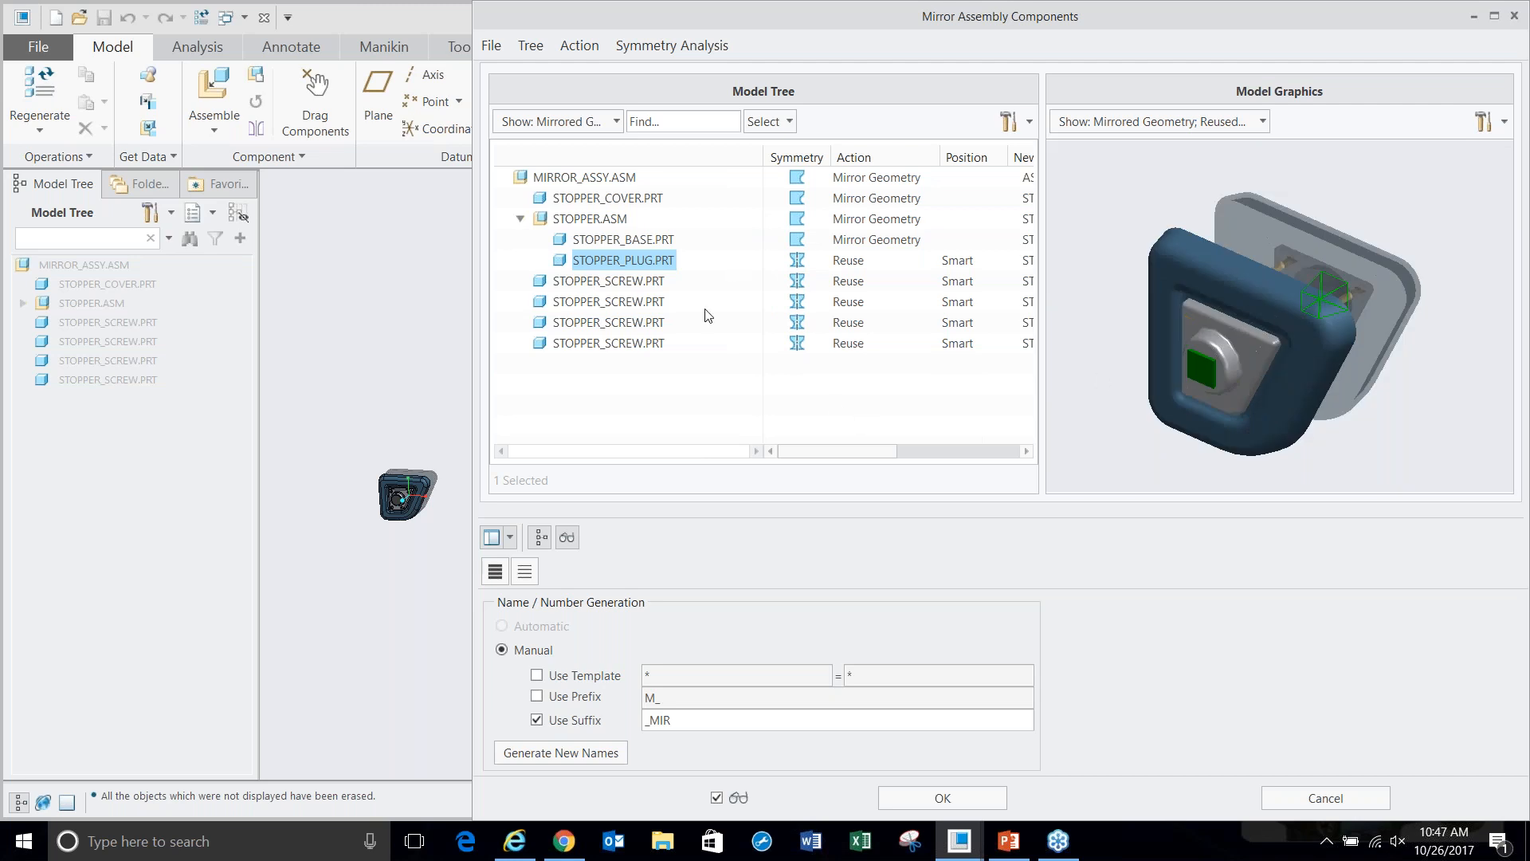
- Exclude all four STOPPER_SCREW.PRT components from the mirrored assembly
click(609, 287)
click(604, 305)
click(593, 324)
click(594, 344)
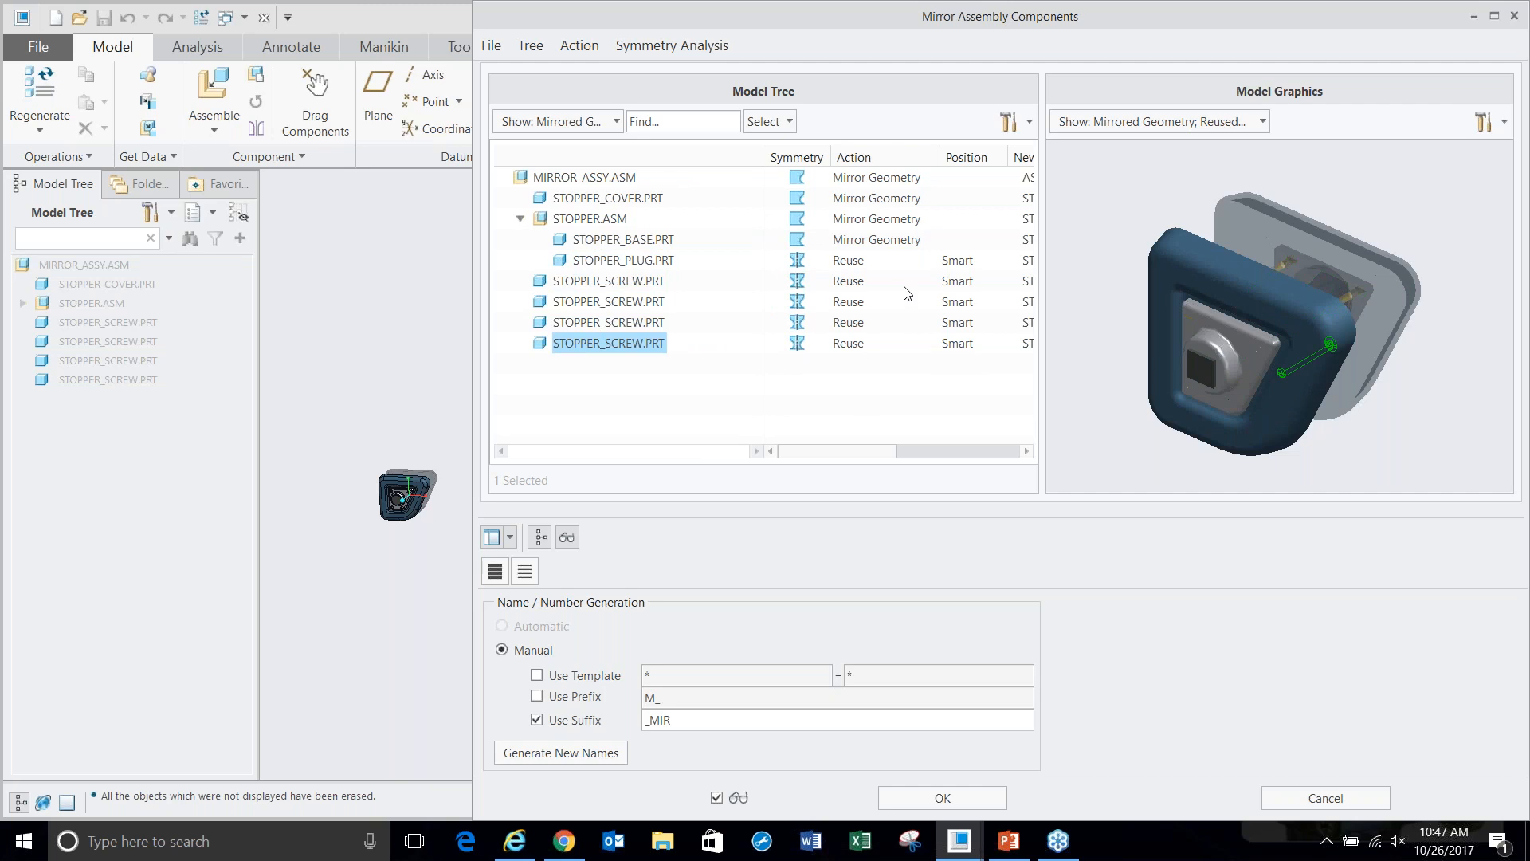
click(597, 285)
shift+click(612, 351)
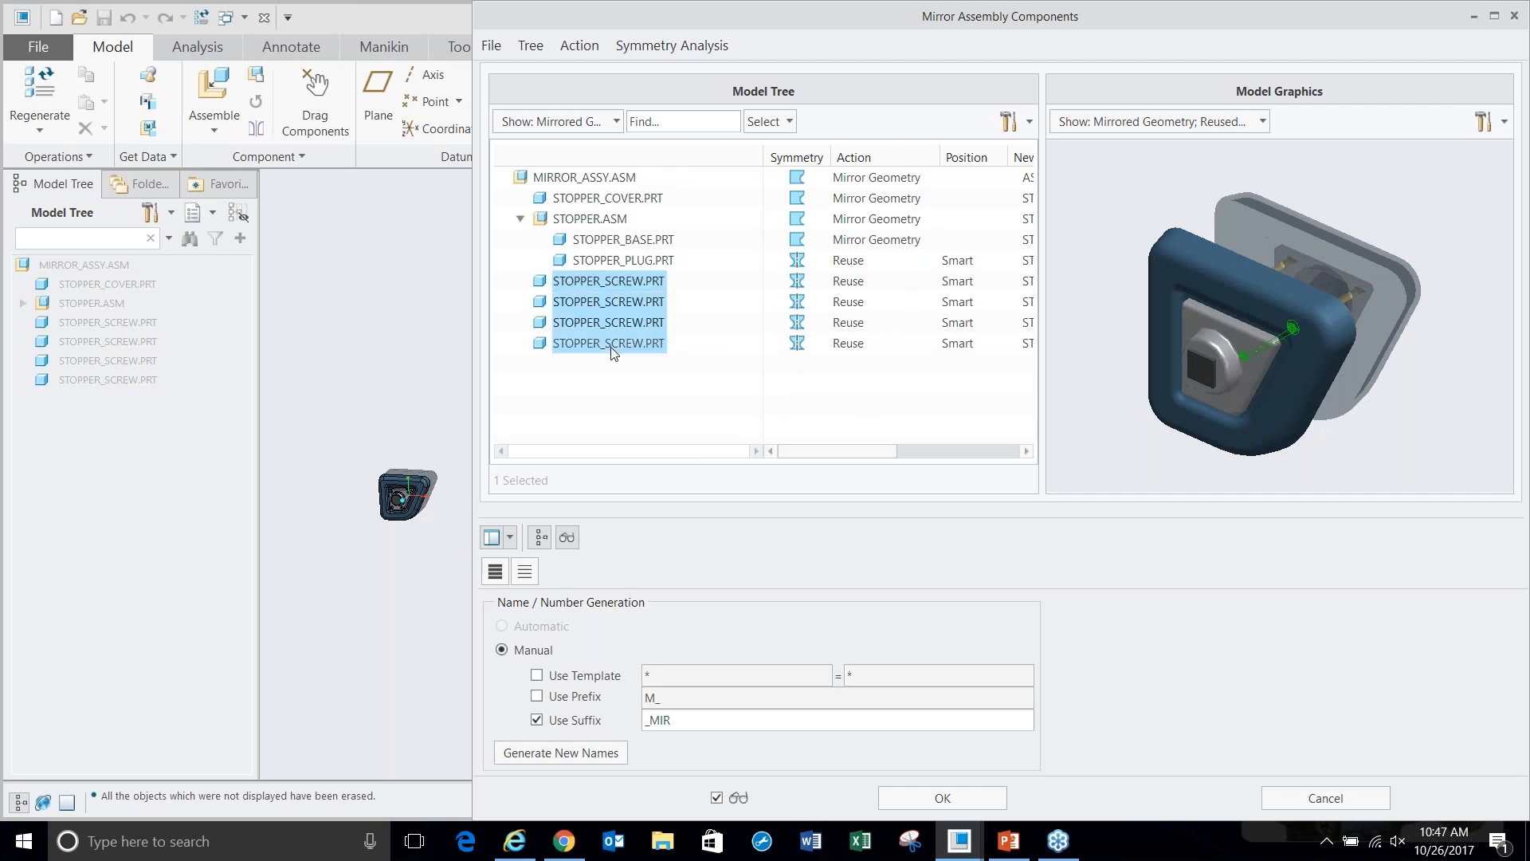
click(580, 46)
click(603, 114)
- Inspect the mirror preview and generate the mirrored assembly with the current component actions
scroll(1196, 388, up, 5)
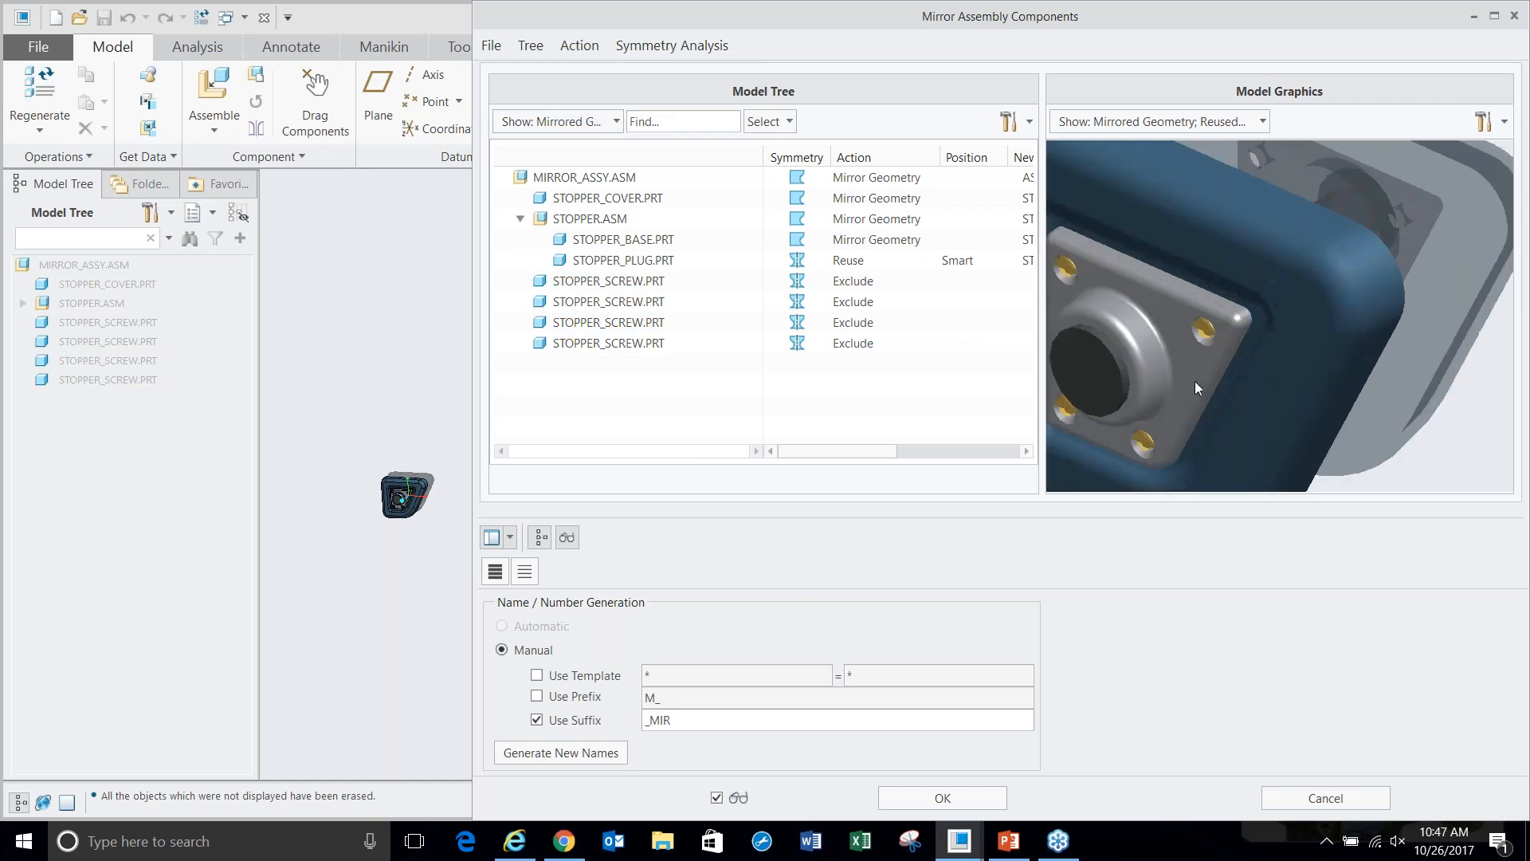
scroll(1261, 380, down, 5)
middle_drag(1245, 364, 1363, 252)
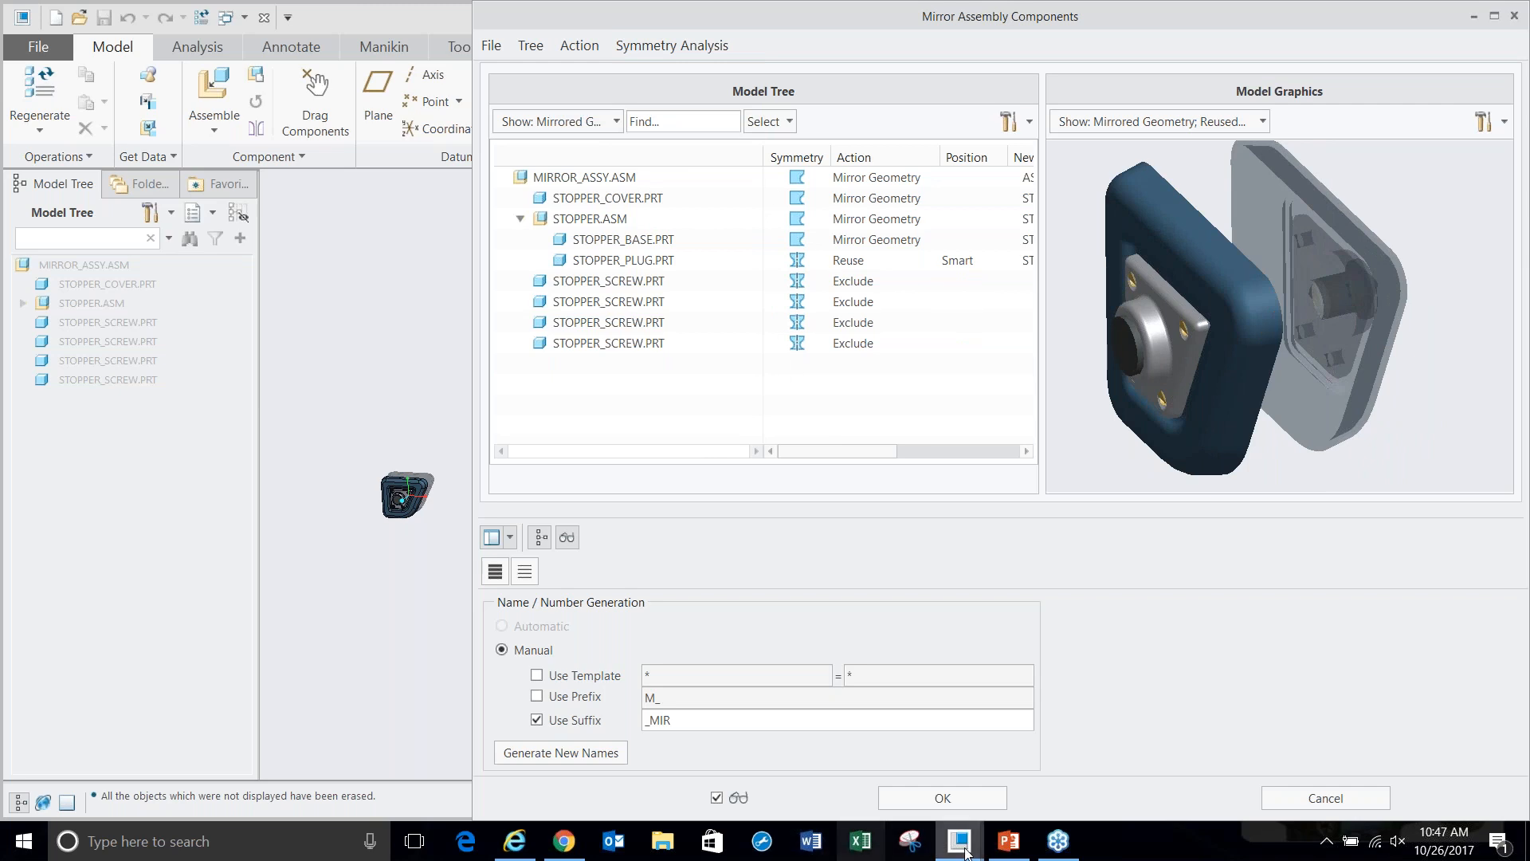
click(943, 798)
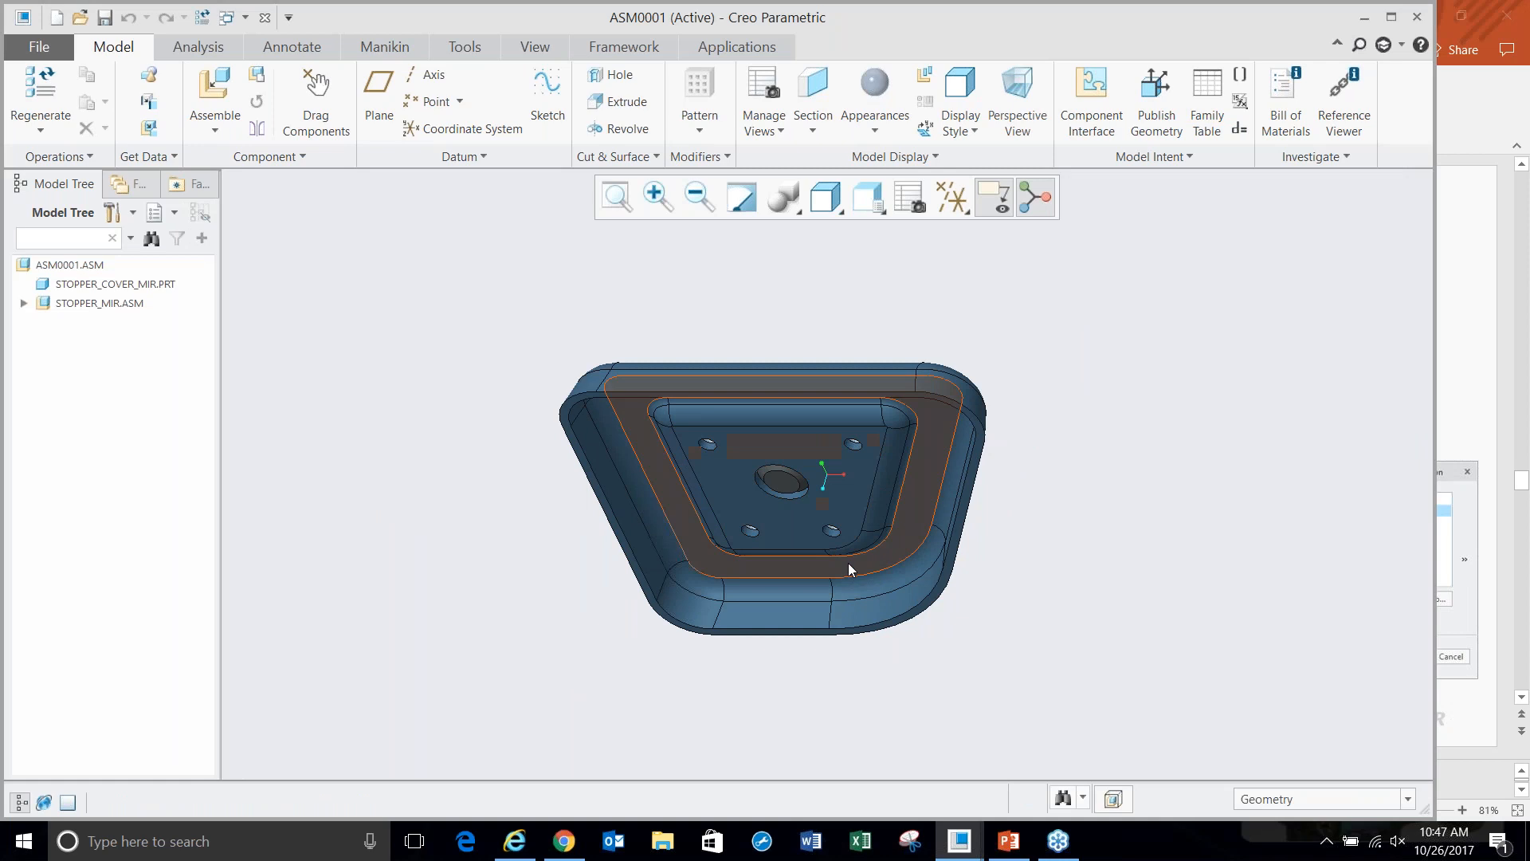
middle_drag(803, 523, 825, 625)
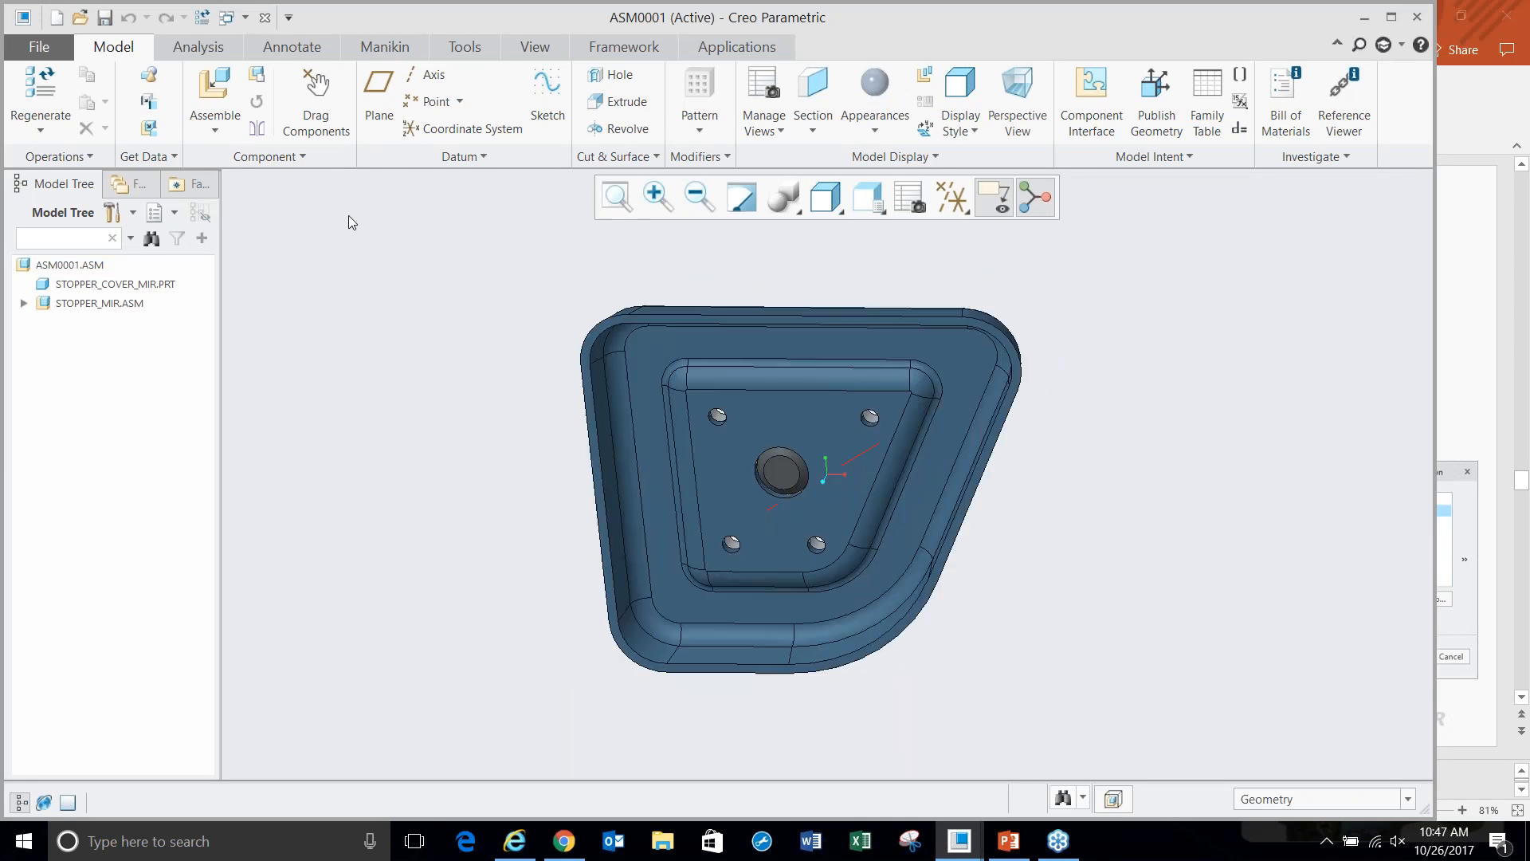
- Close the mirrored assembly window and the original MIRROR_ASSY window
click(264, 16)
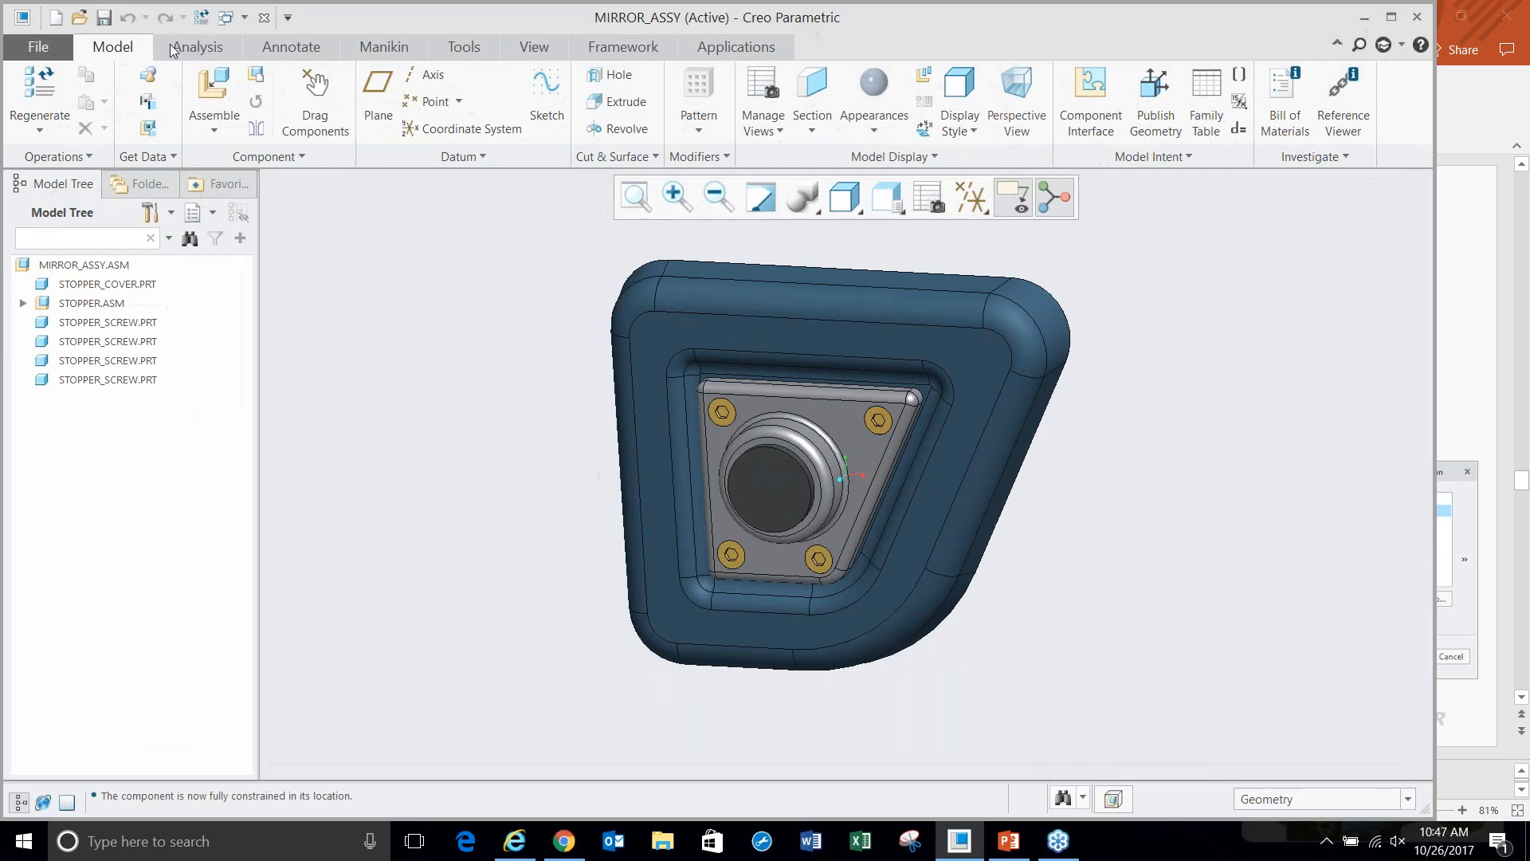
click(265, 16)
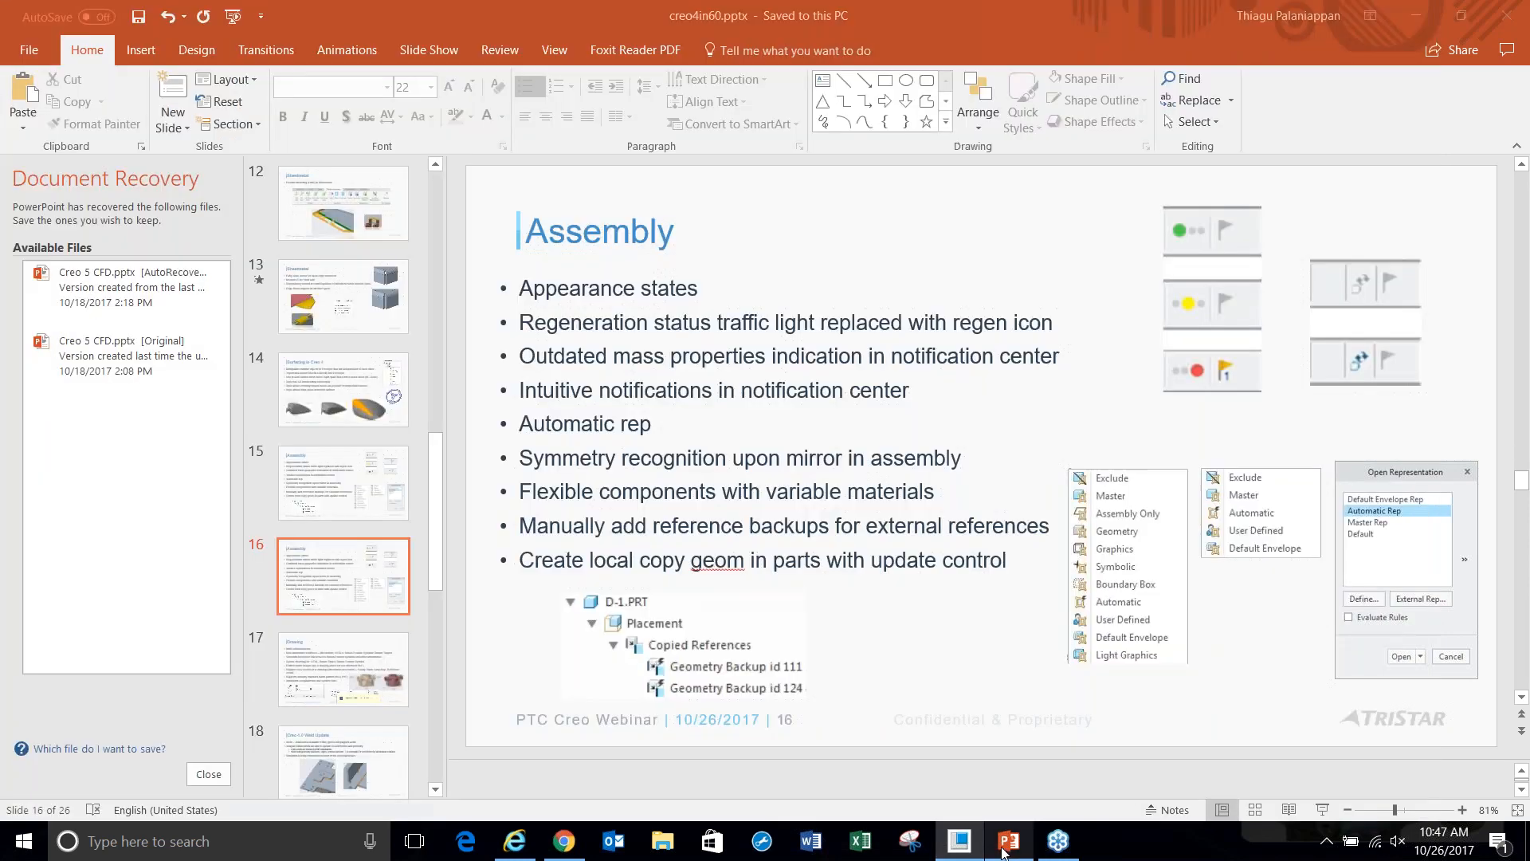
- Switch to PowerPoint, start the slide show from the current slide and advance to the Drawing slide
click(1009, 841)
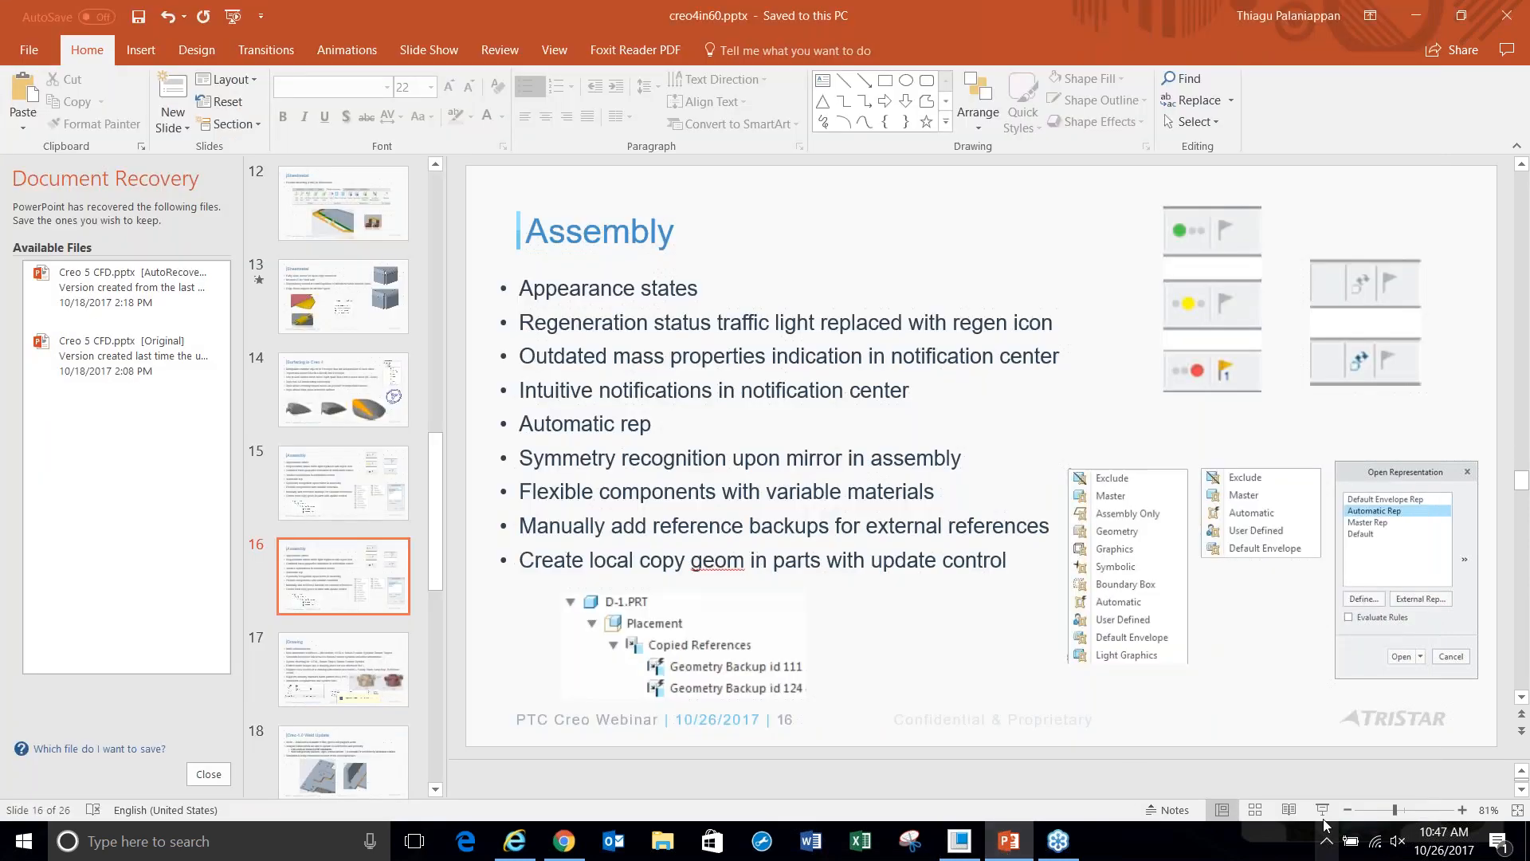
click(1323, 810)
click(992, 397)
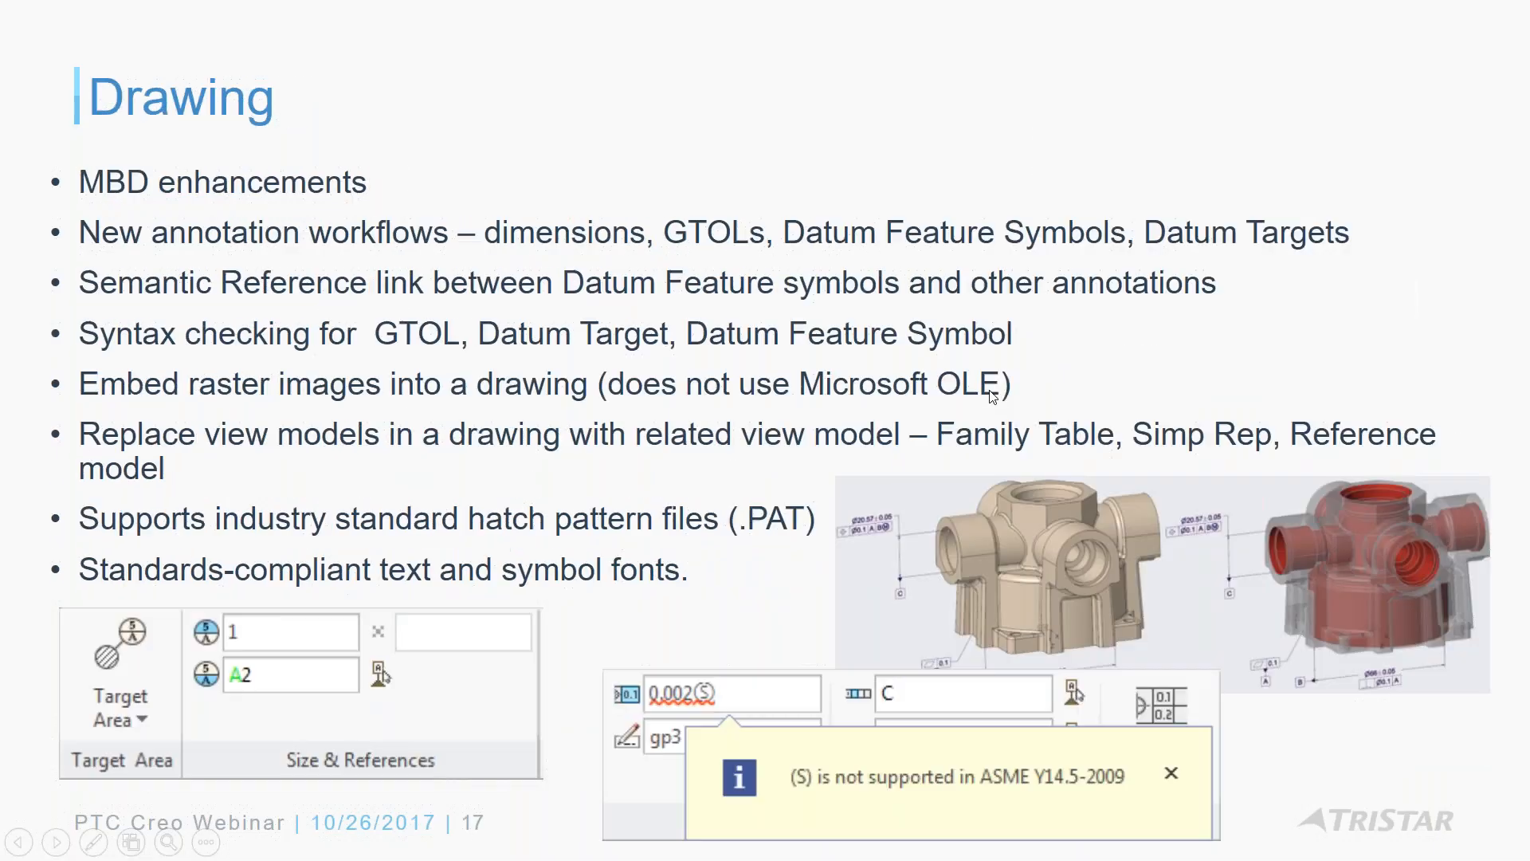
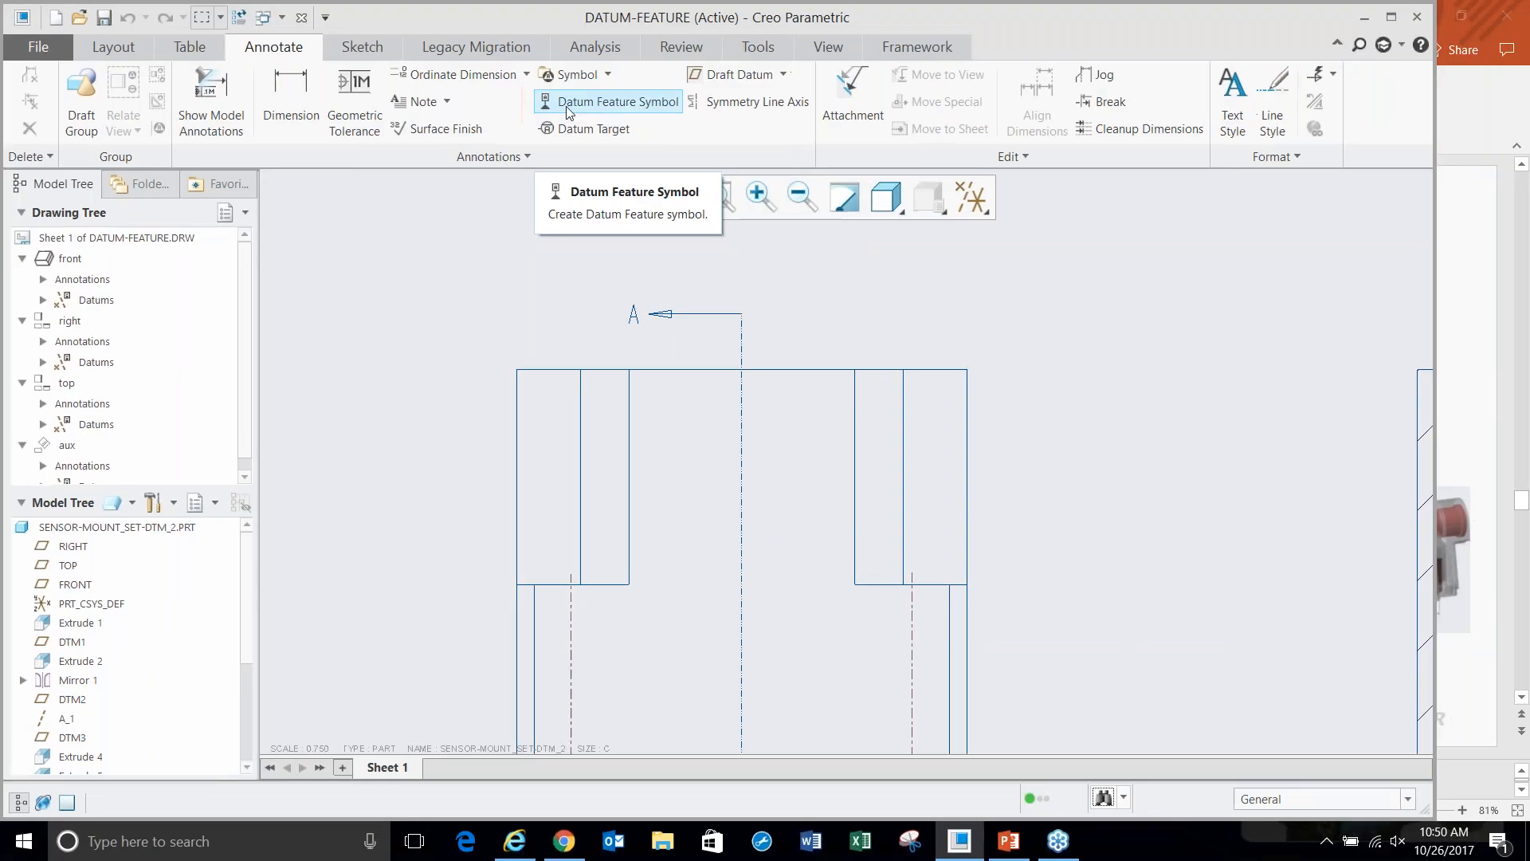
- Place a datum feature symbol above the horizontal step edge on the left side of the front view
click(550, 111)
click(550, 584)
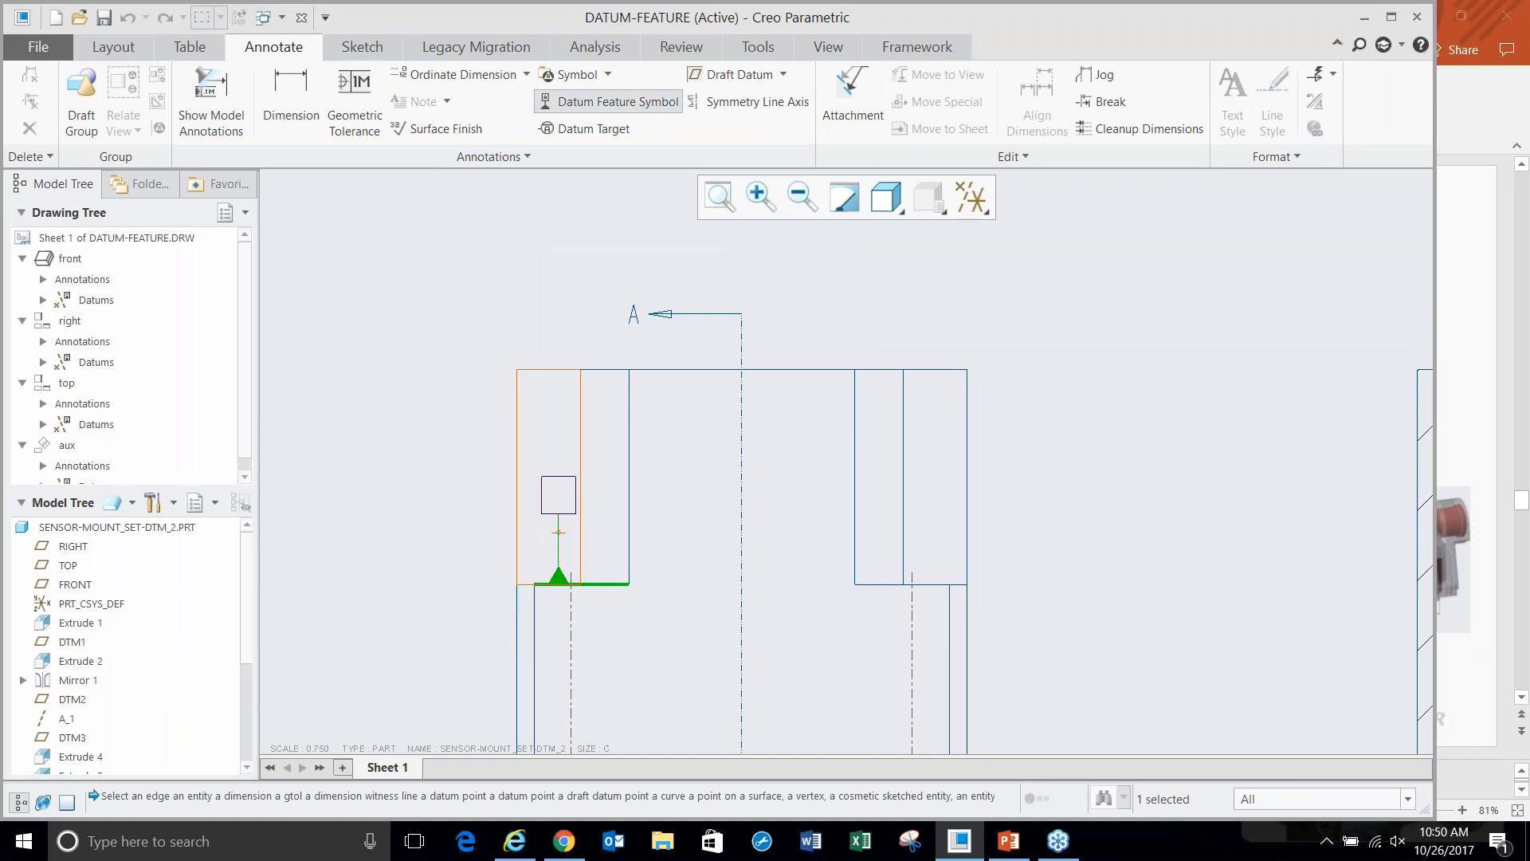
click(558, 466)
click(464, 546)
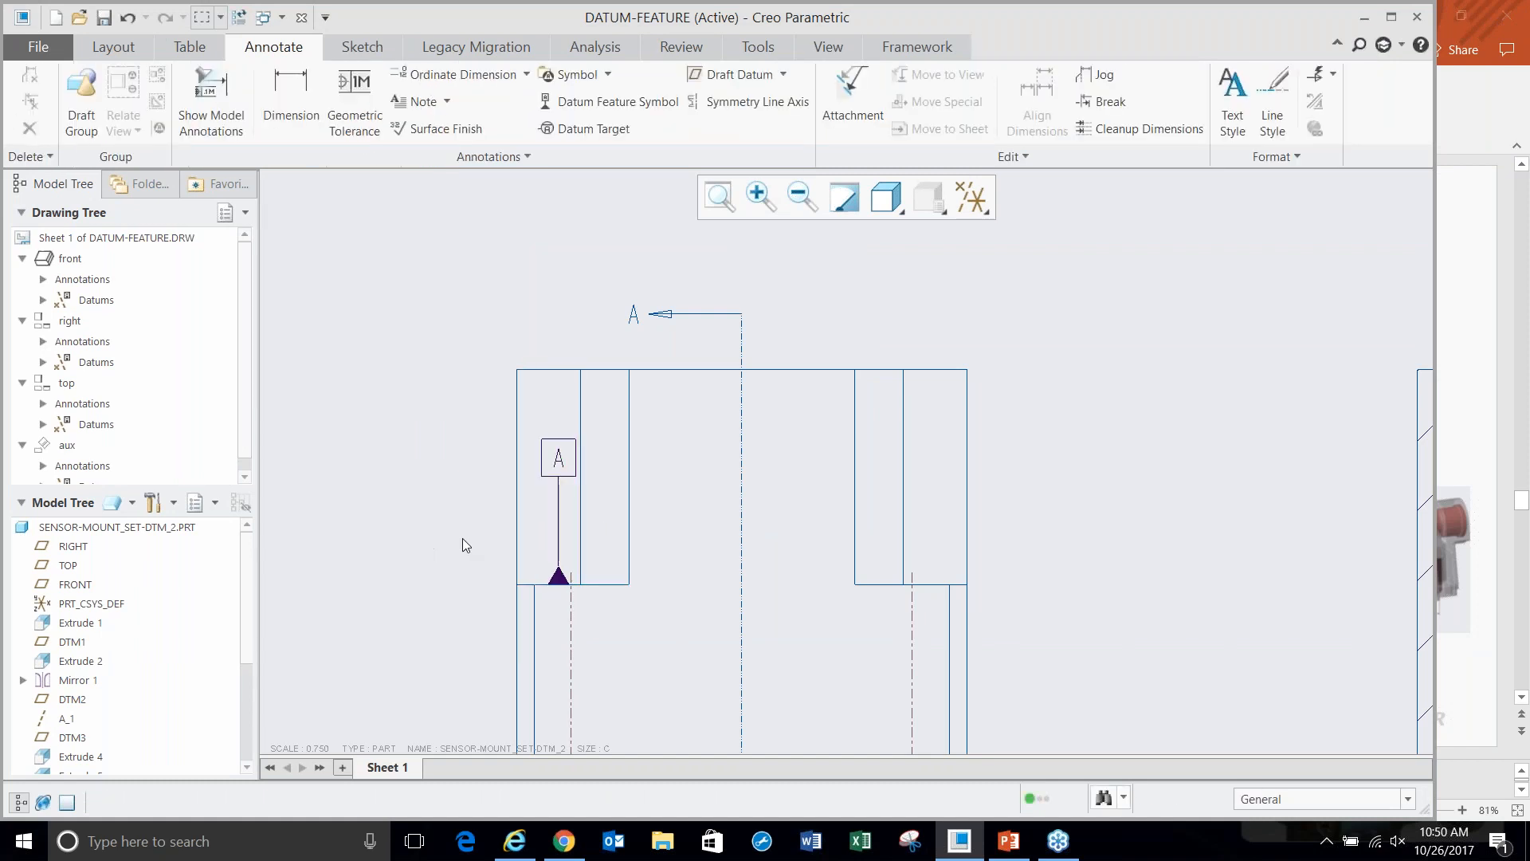
- Place a second datum feature symbol below the bottom edge of the front view
scroll(470, 425, up, 2)
scroll(468, 356, down, 3)
scroll(467, 355, up, 3)
scroll(485, 402, down, 1)
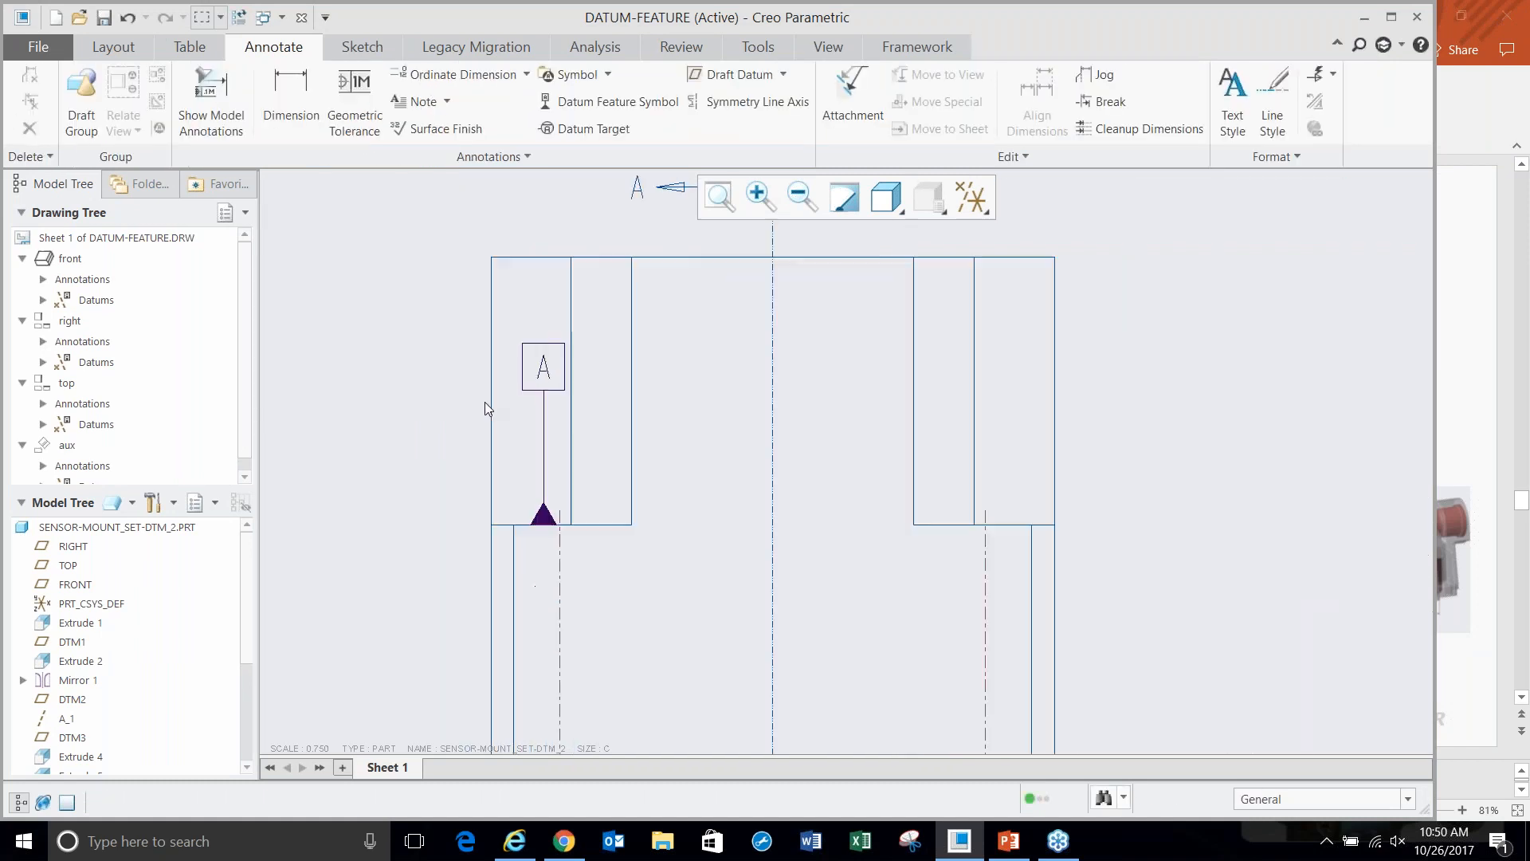
scroll(447, 323, down, 2)
click(613, 101)
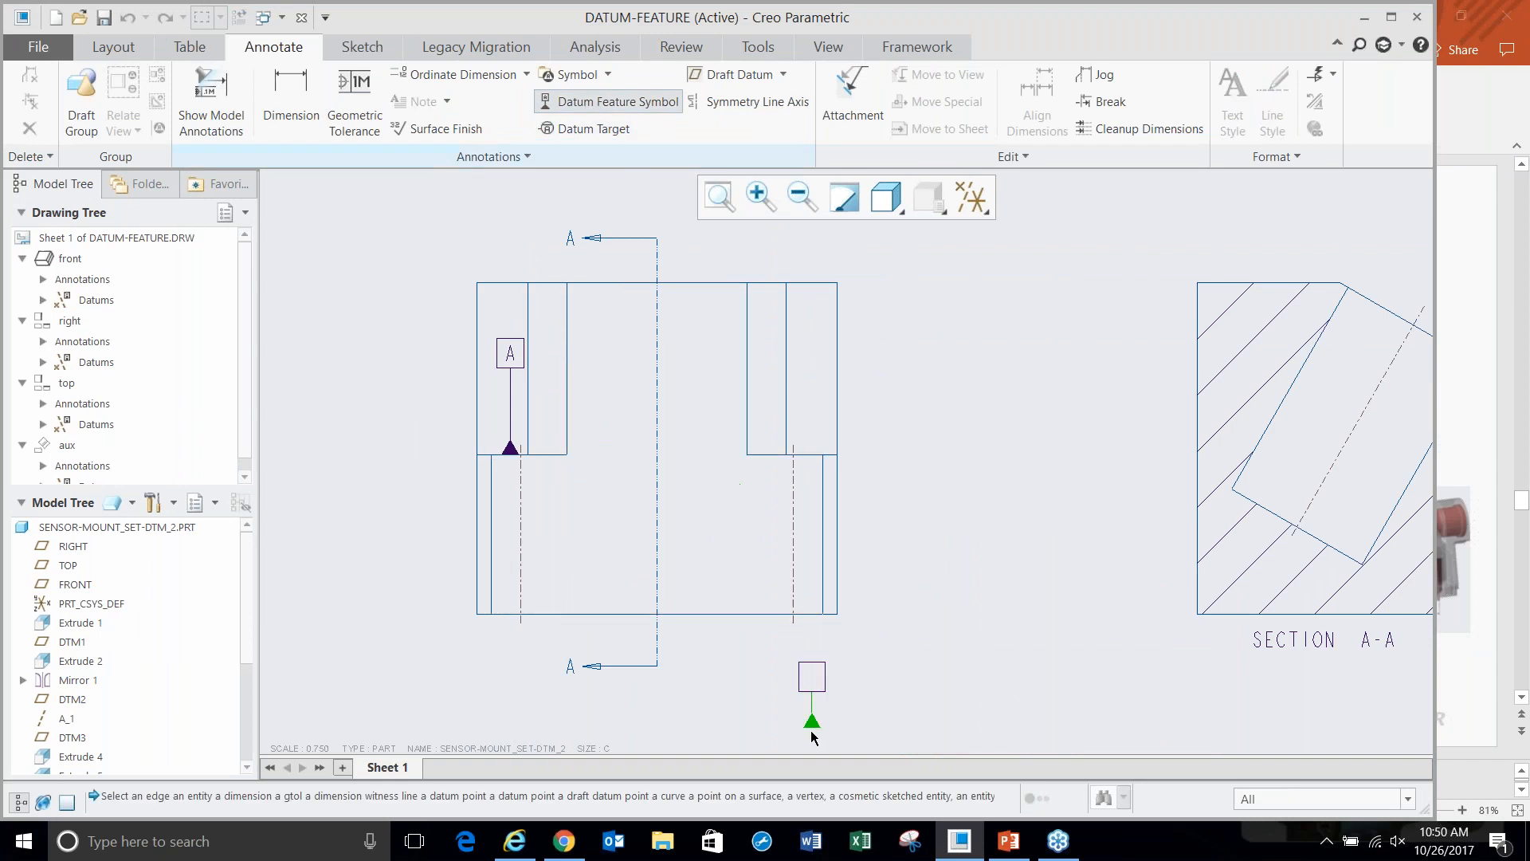
scroll(800, 689, up, 2)
click(715, 579)
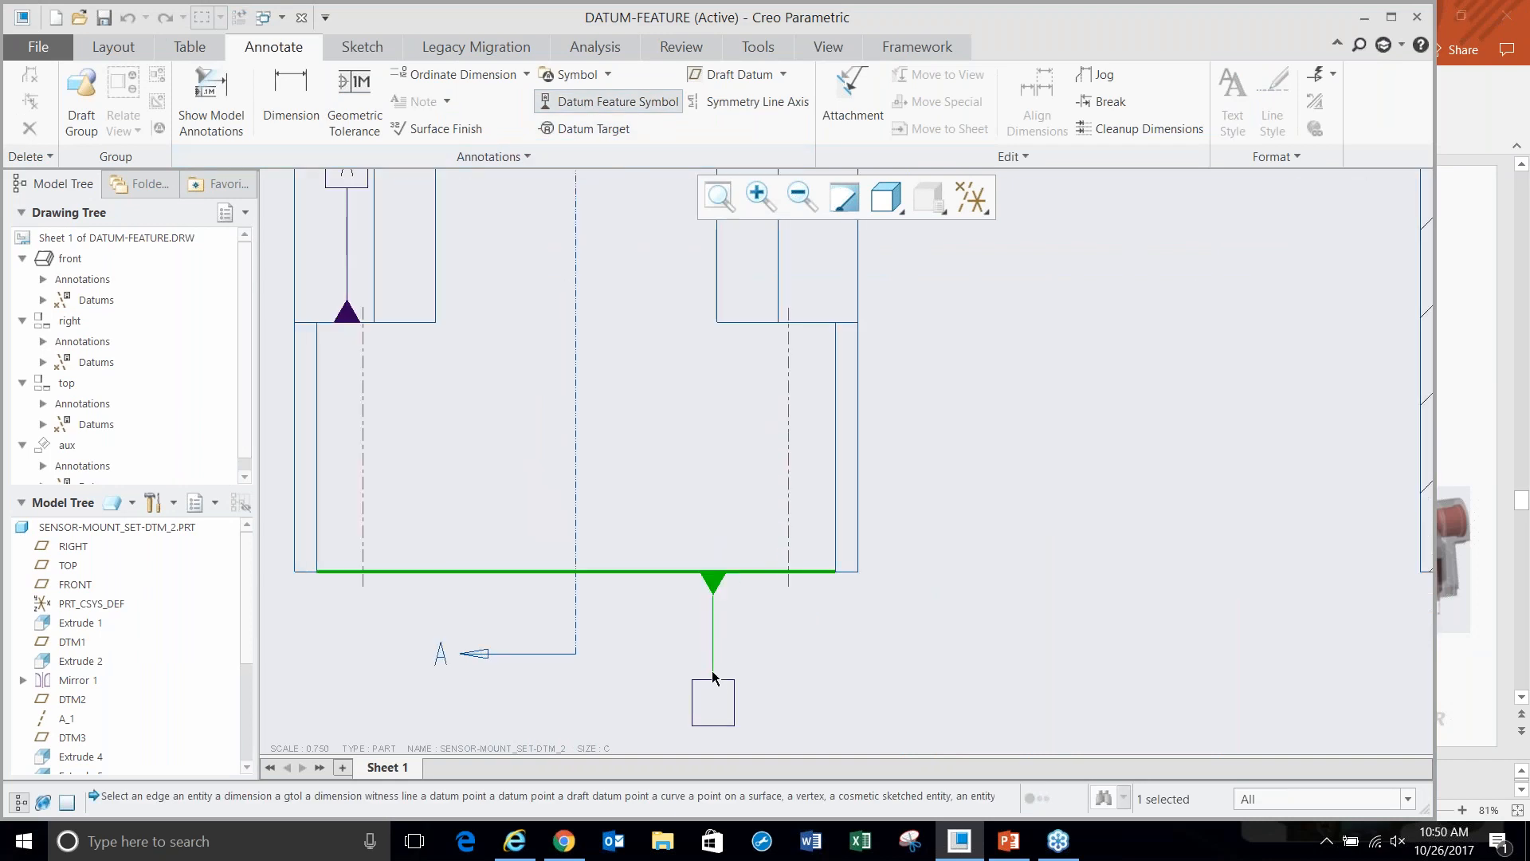
middle_click(713, 678)
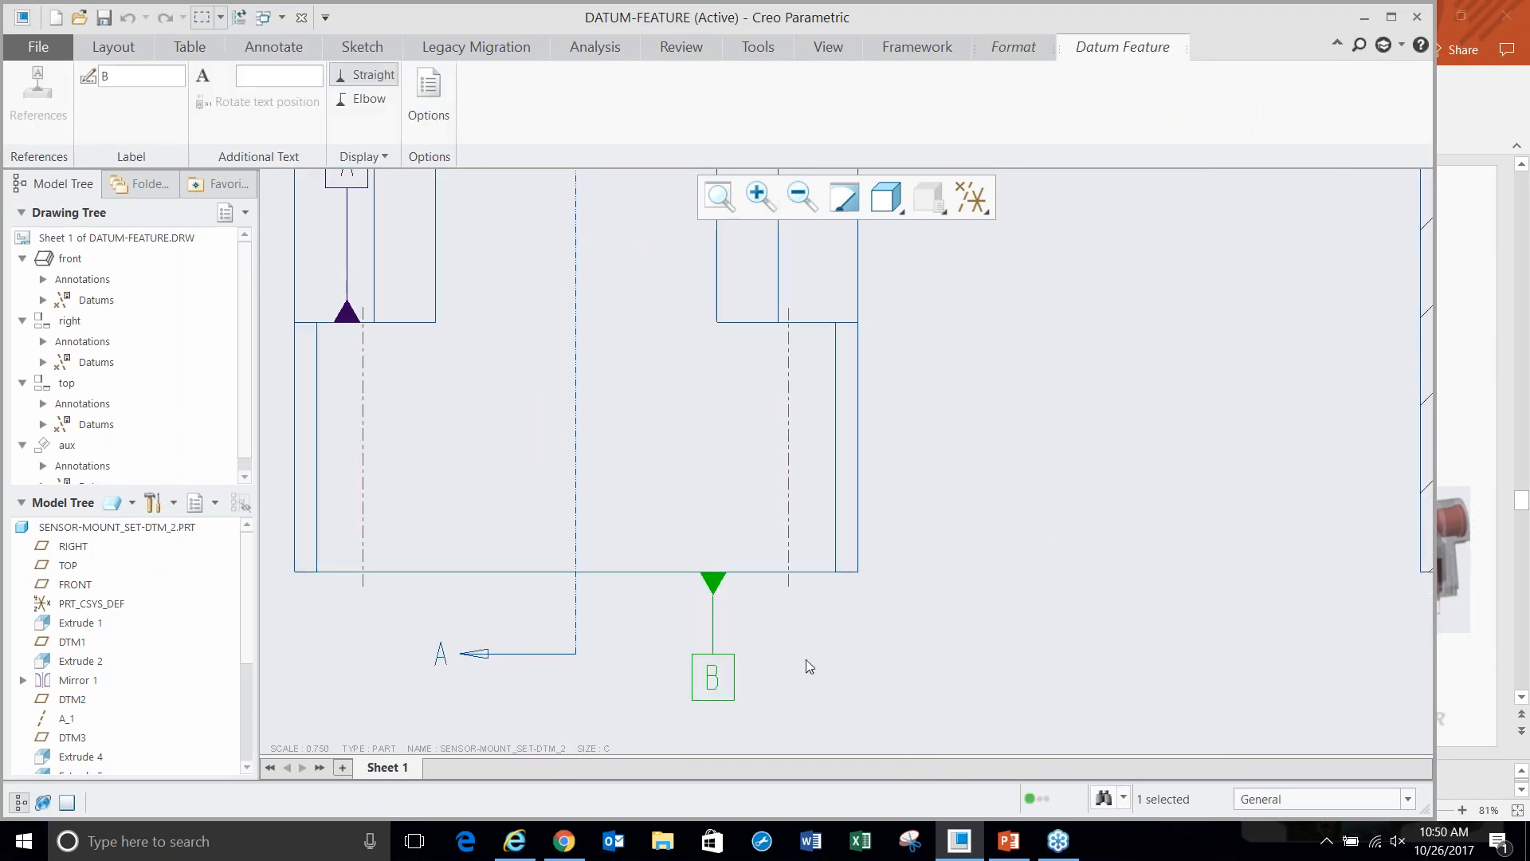
- Set the bottom-edge datum feature symbol to an elbow leader and change its label to C
click(362, 98)
click(801, 734)
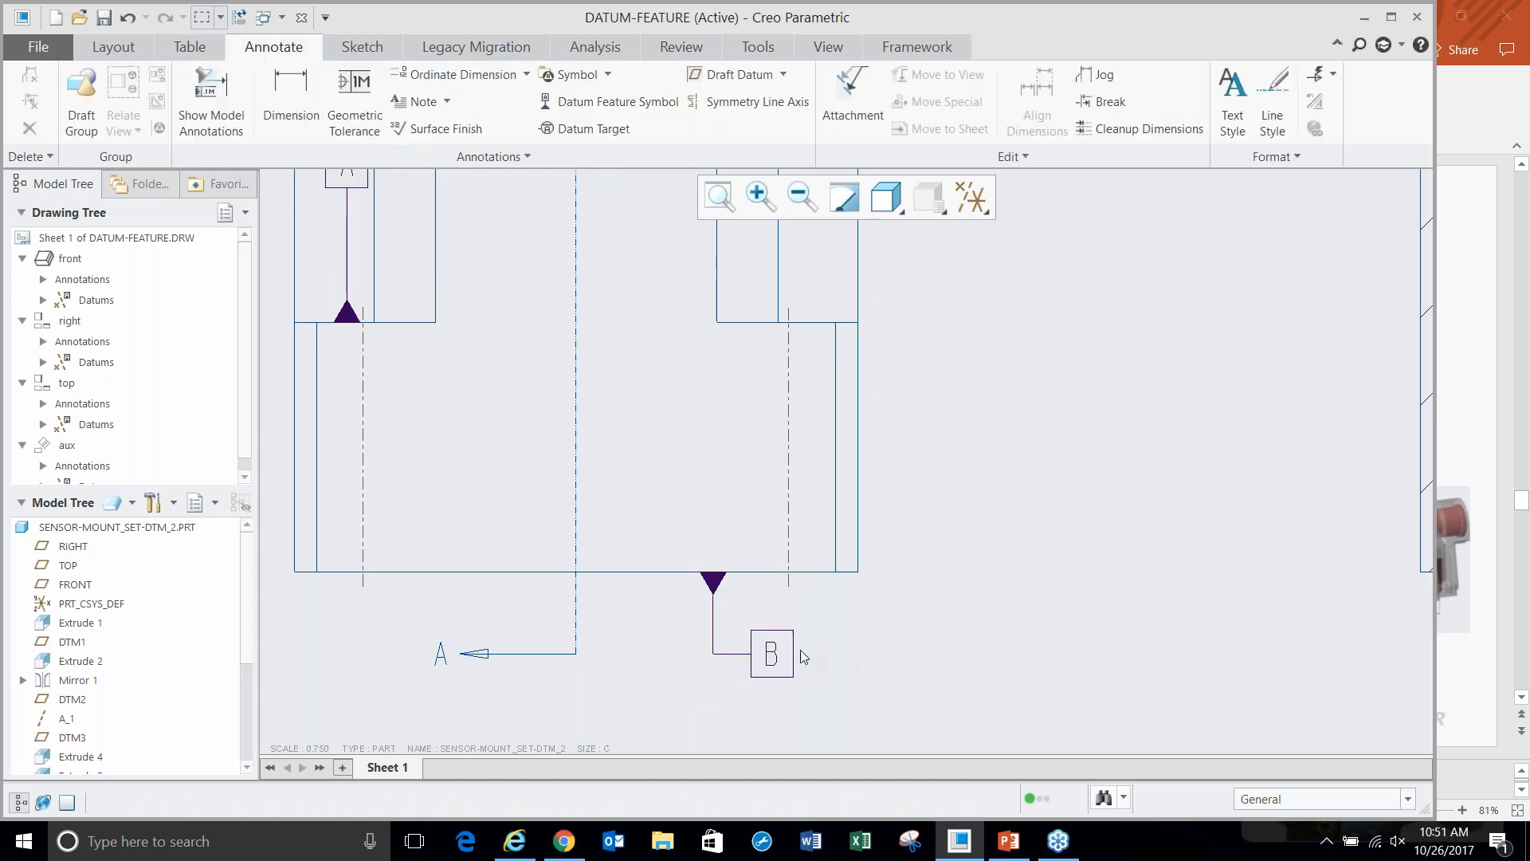
click(715, 594)
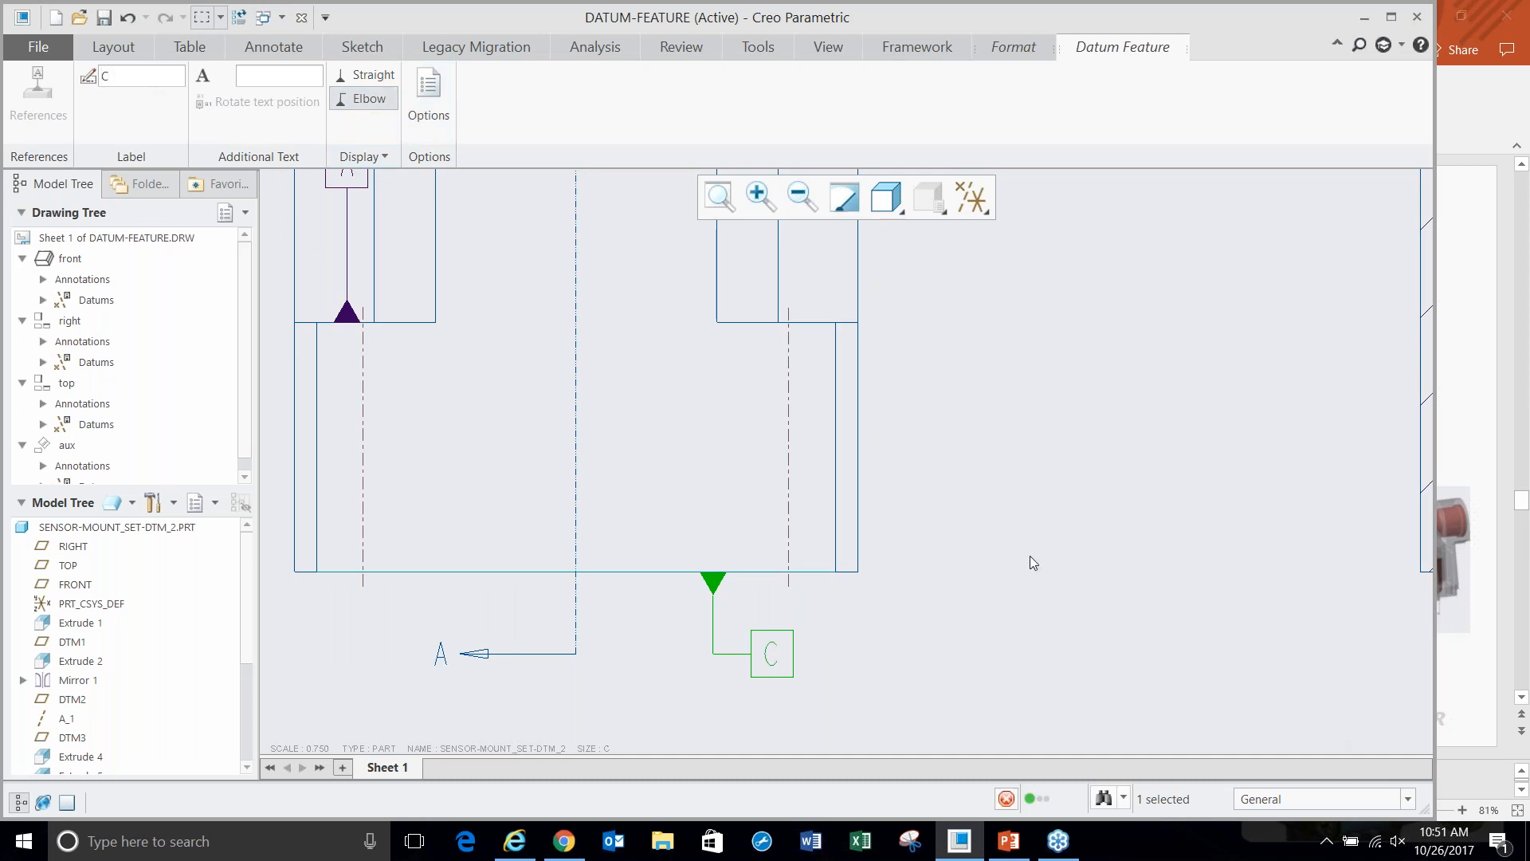
middle_click(936, 555)
- Show the model's Datum_Tag_H annotation in the front view using Show Model Annotations
scroll(936, 555, up, 3)
scroll(936, 555, up, 3)
scroll(845, 558, down, 6)
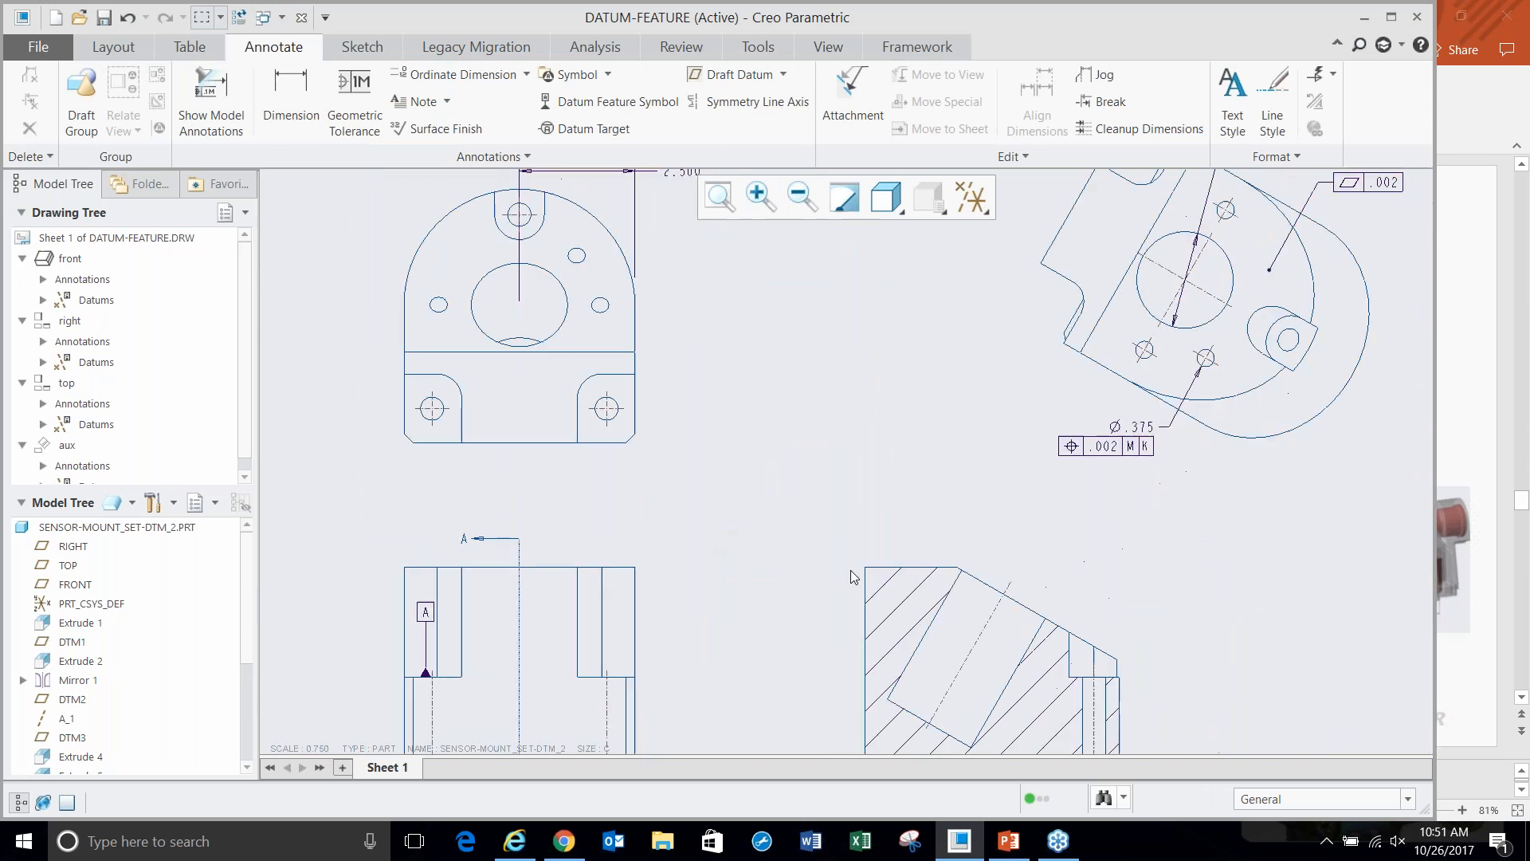
scroll(840, 558, up, 5)
scroll(706, 431, up, 2)
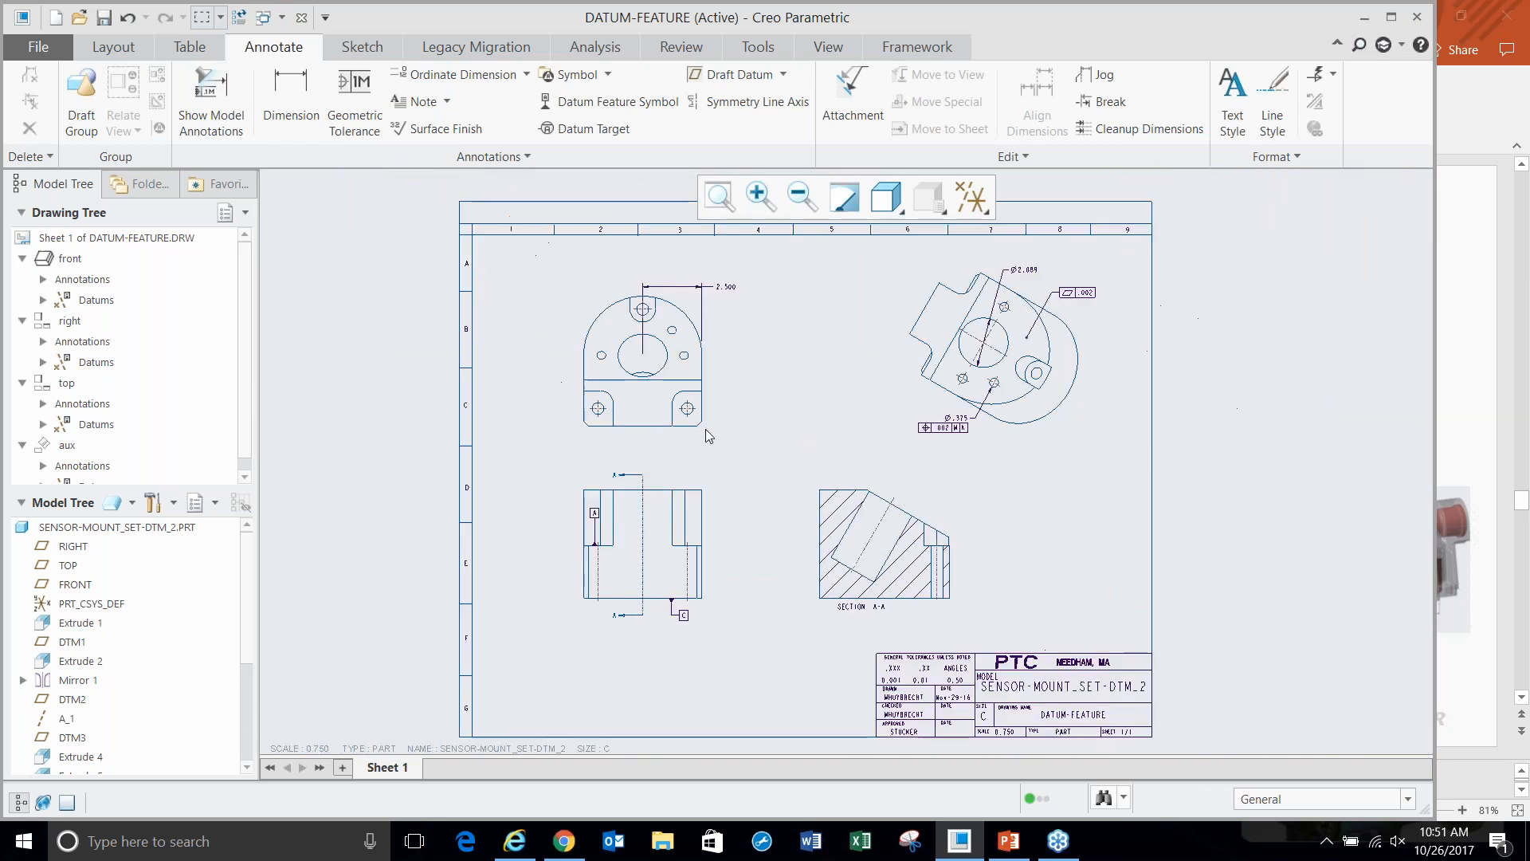
scroll(763, 466, down, 3)
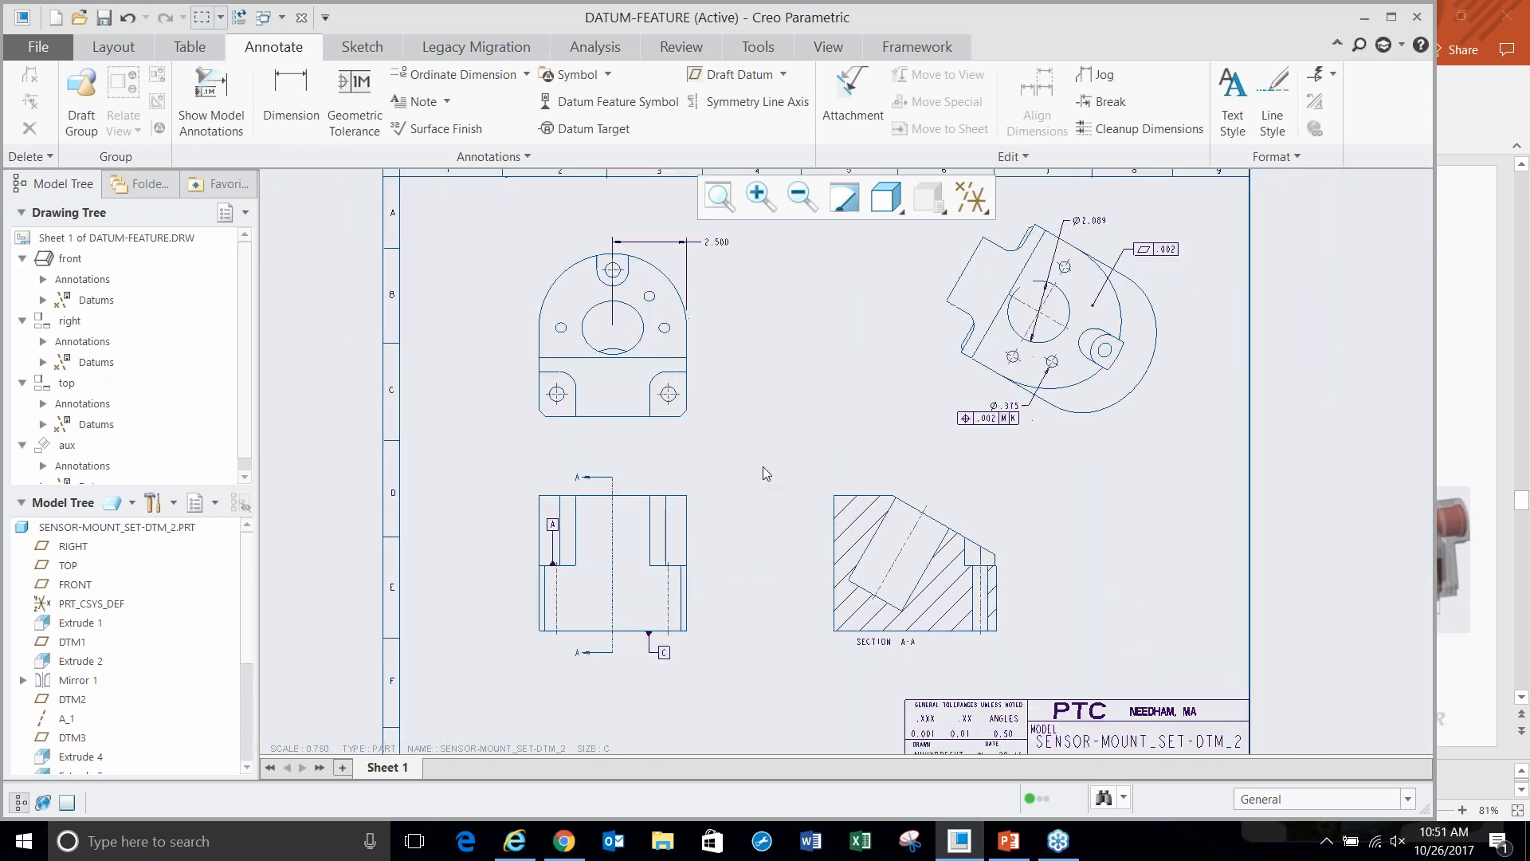
right_click(749, 409)
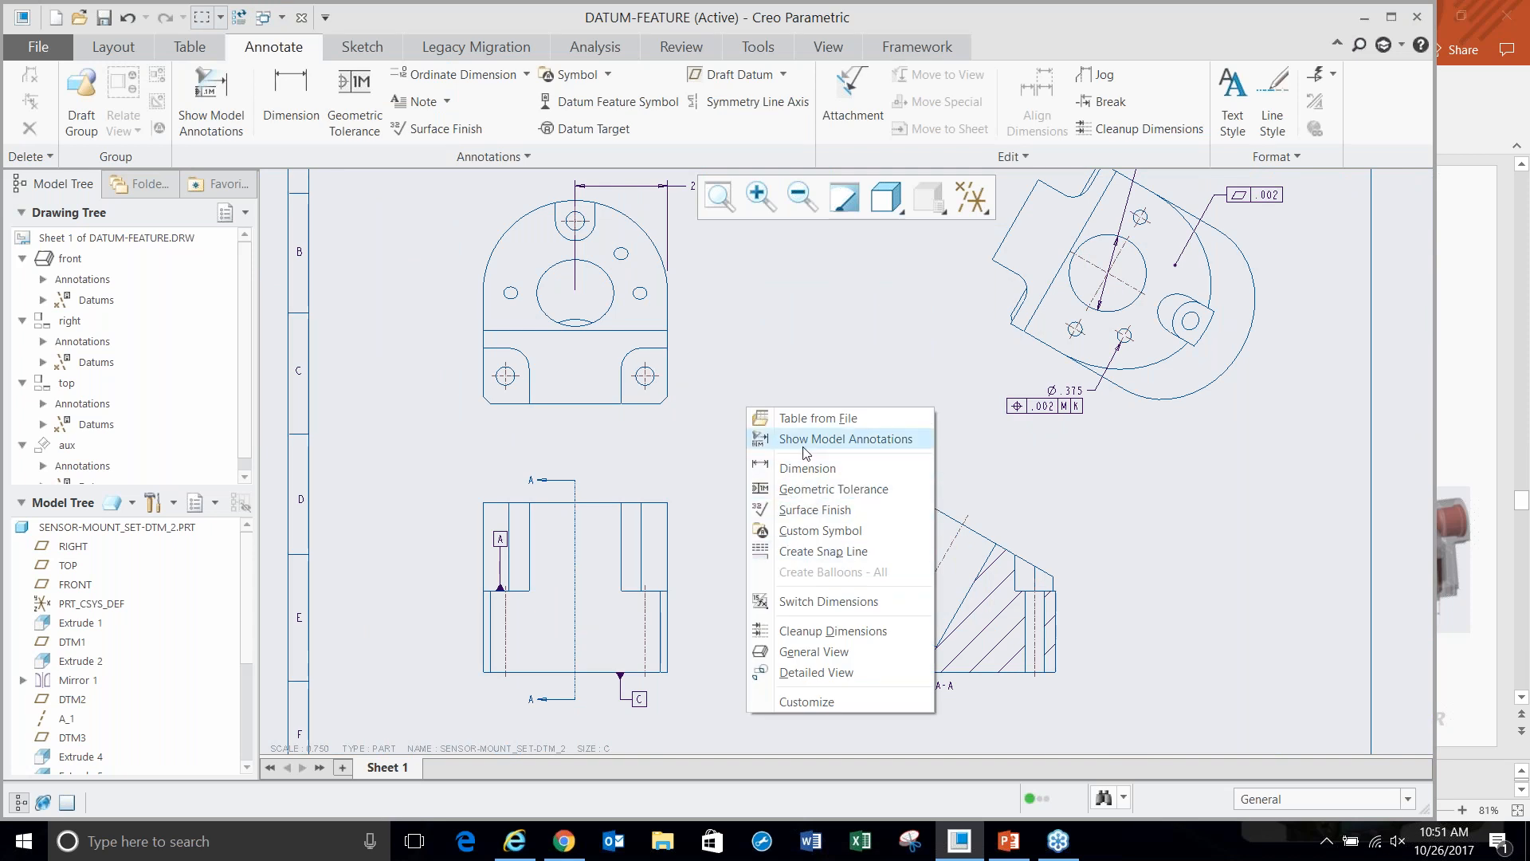
click(772, 439)
click(1421, 226)
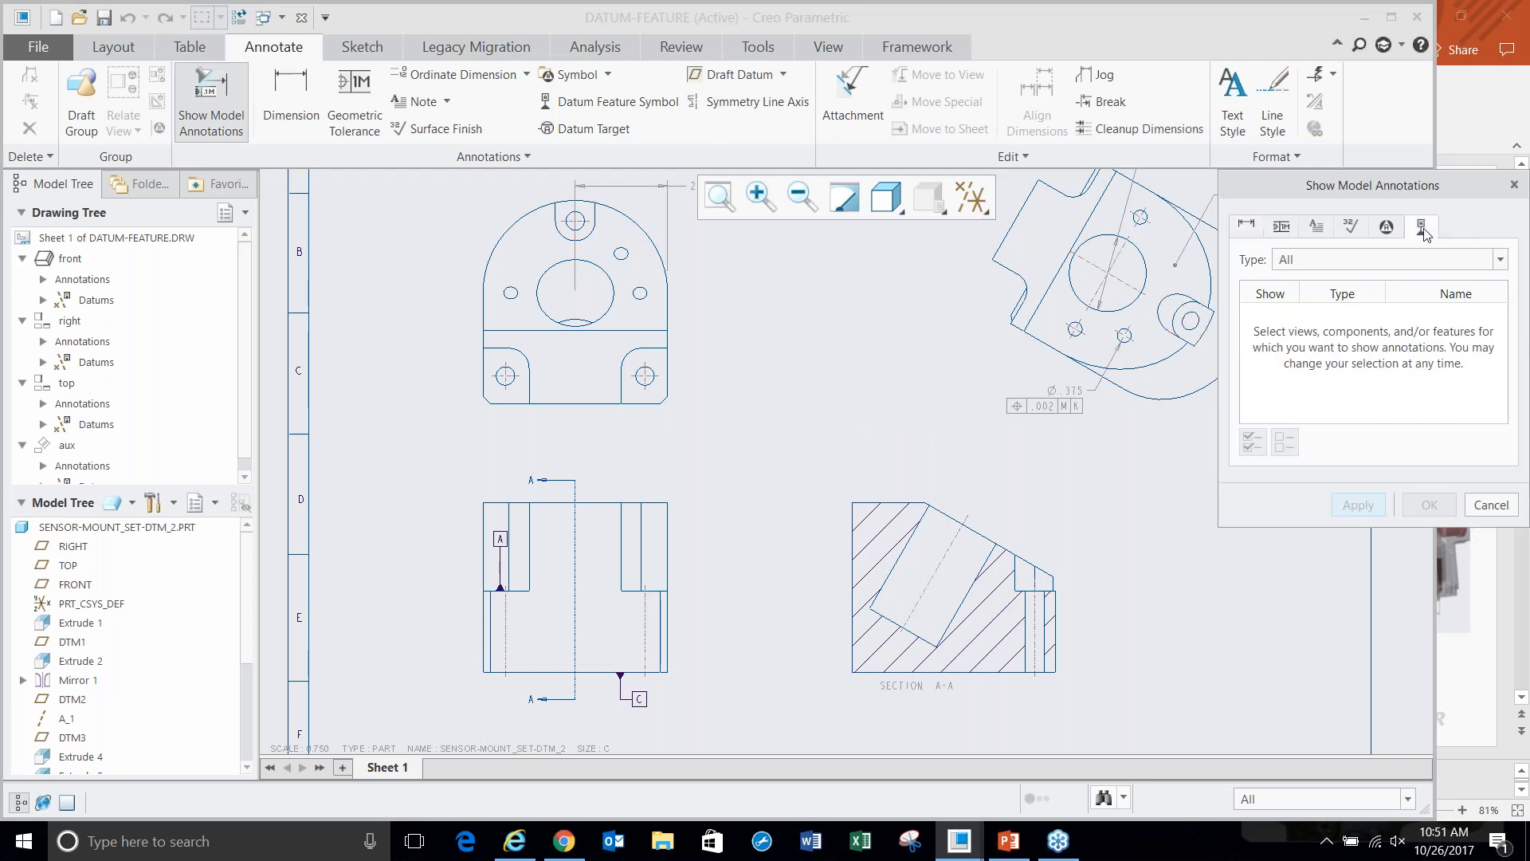
click(673, 524)
scroll(614, 488, up, 3)
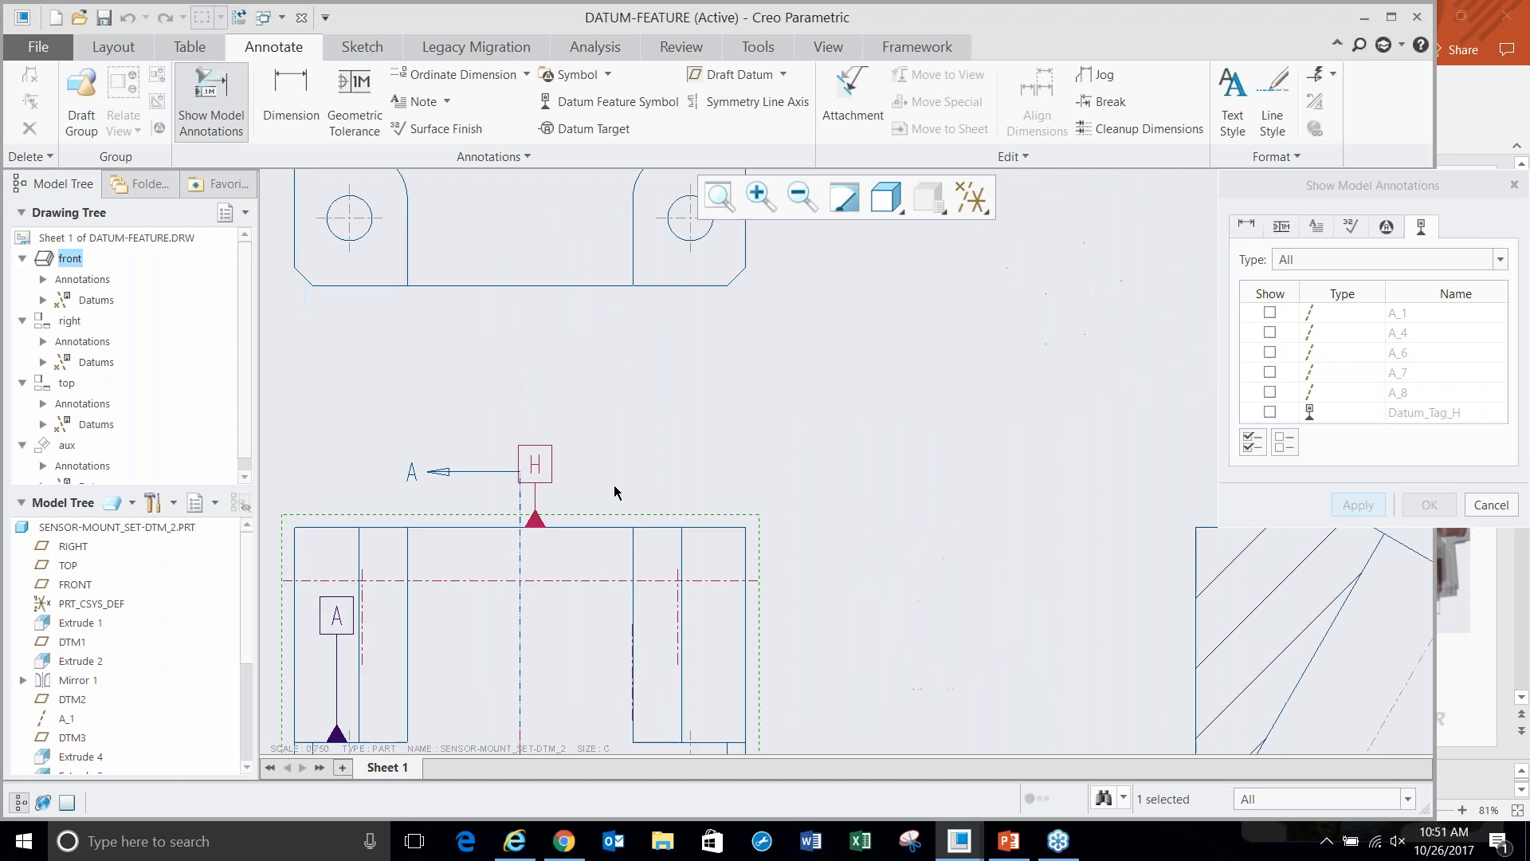
click(539, 471)
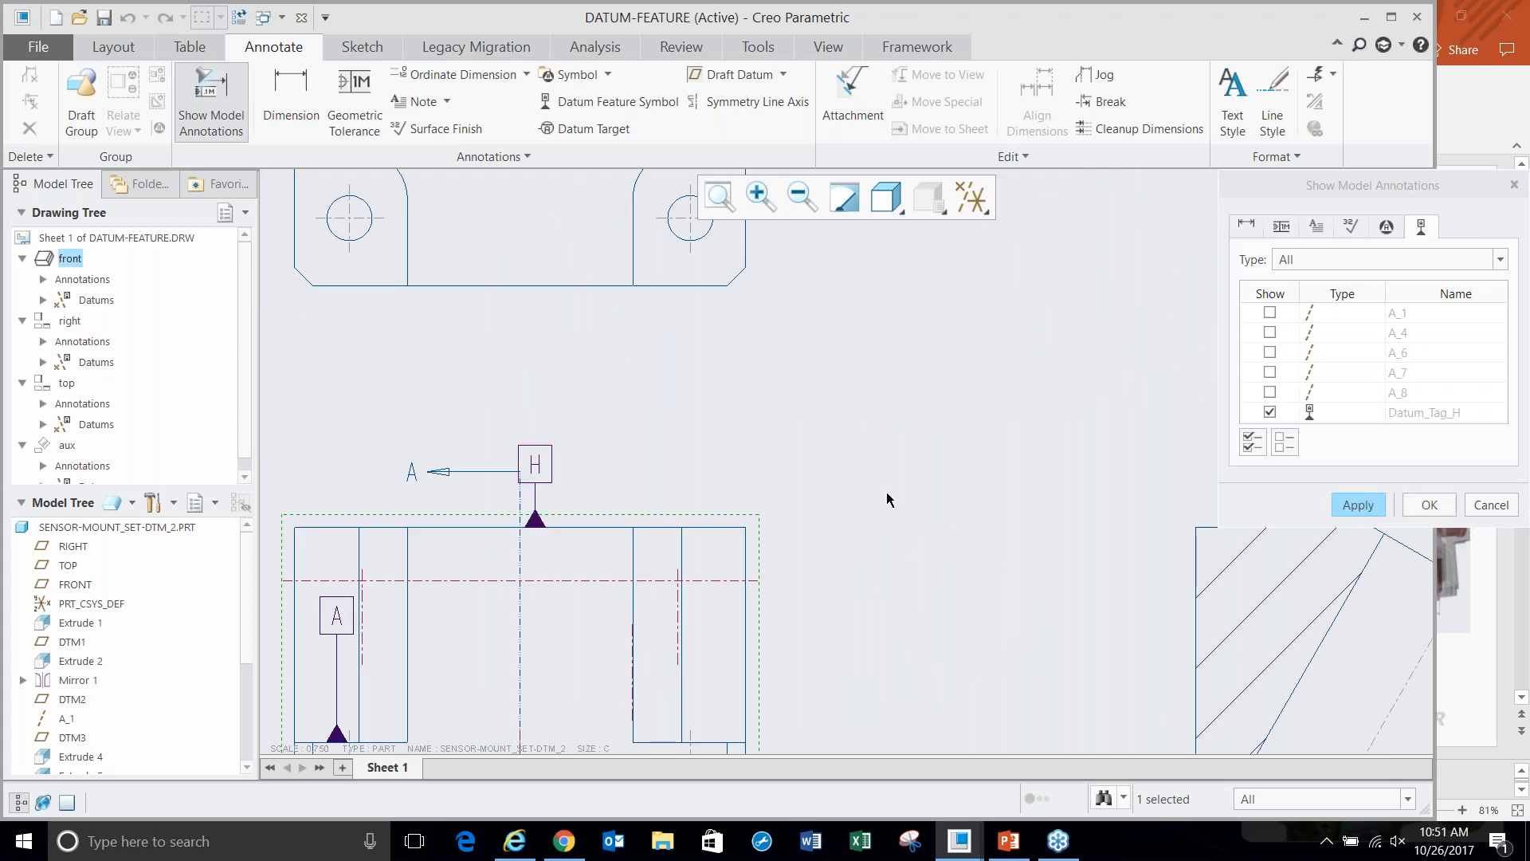
click(1417, 509)
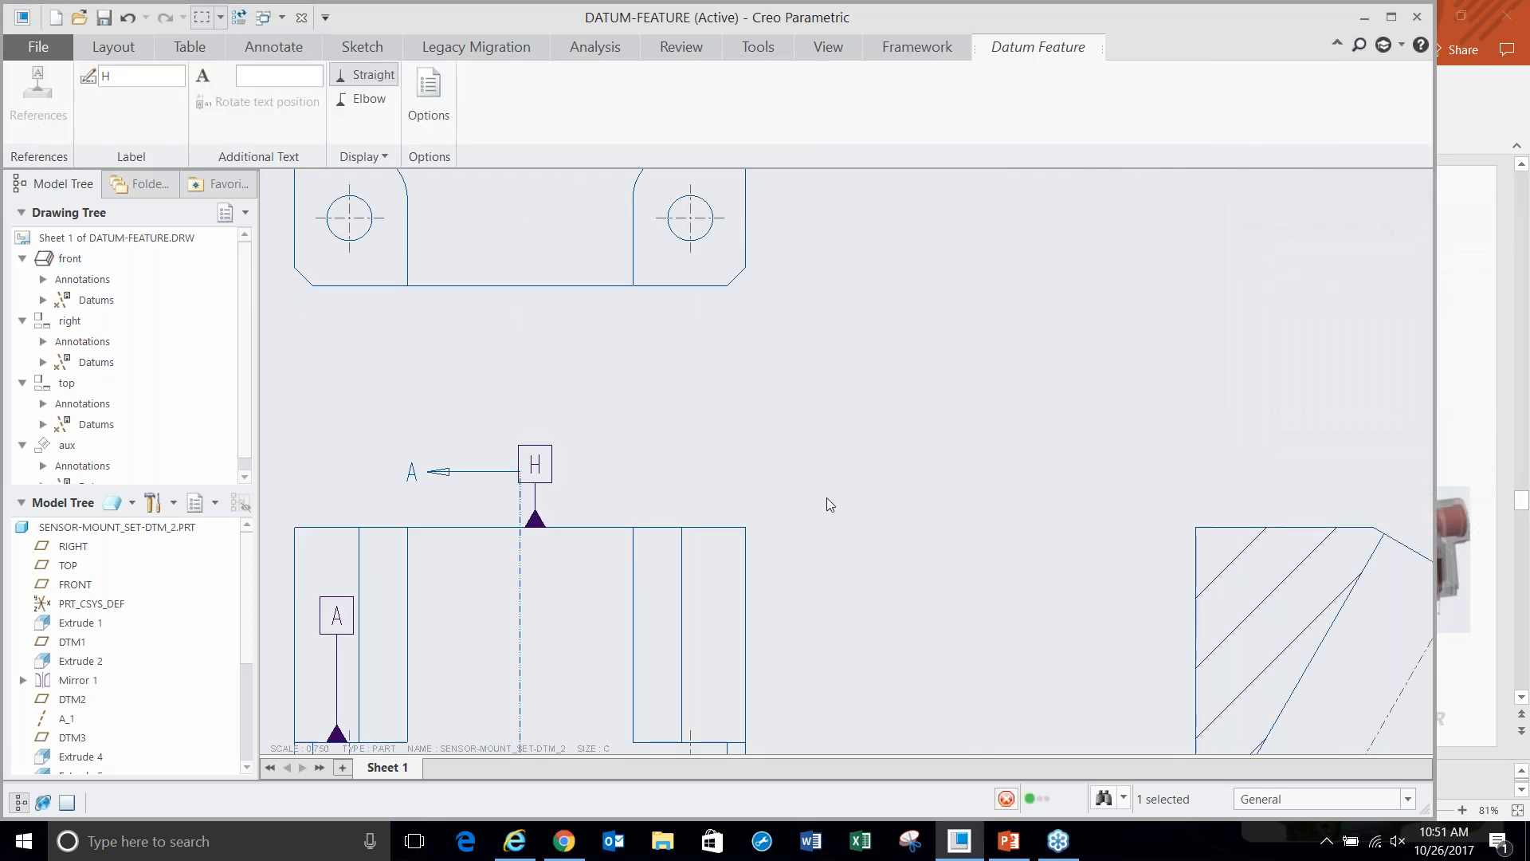
click(827, 498)
- Move datum feature symbol H rightward along the front view's top edge, clear of the section arrow, and lengthen its leader
scroll(870, 463, down, 3)
scroll(806, 488, up, 3)
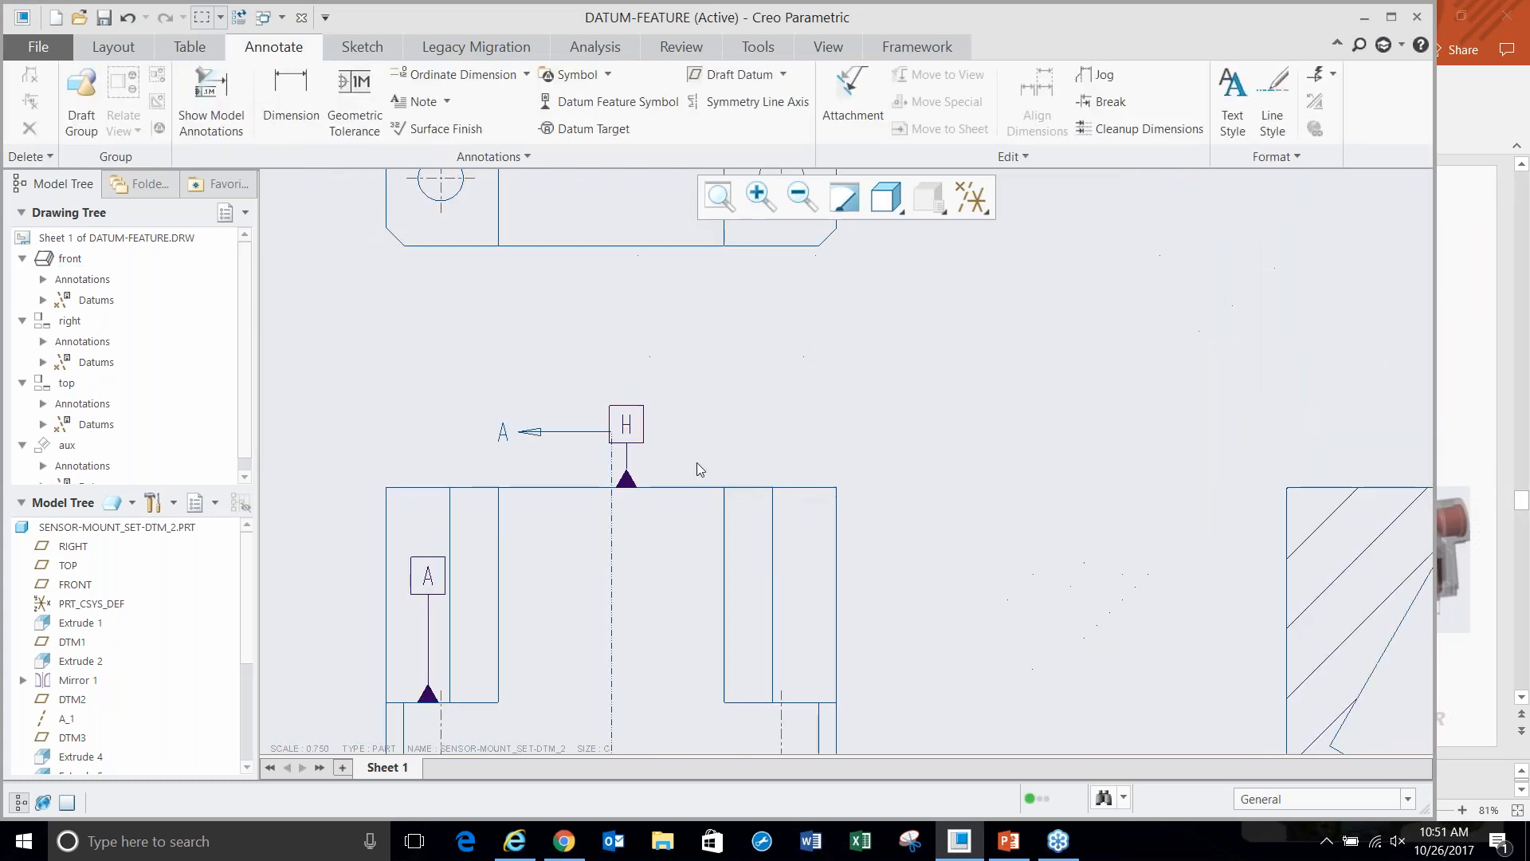
click(631, 431)
drag(639, 387, 769, 378)
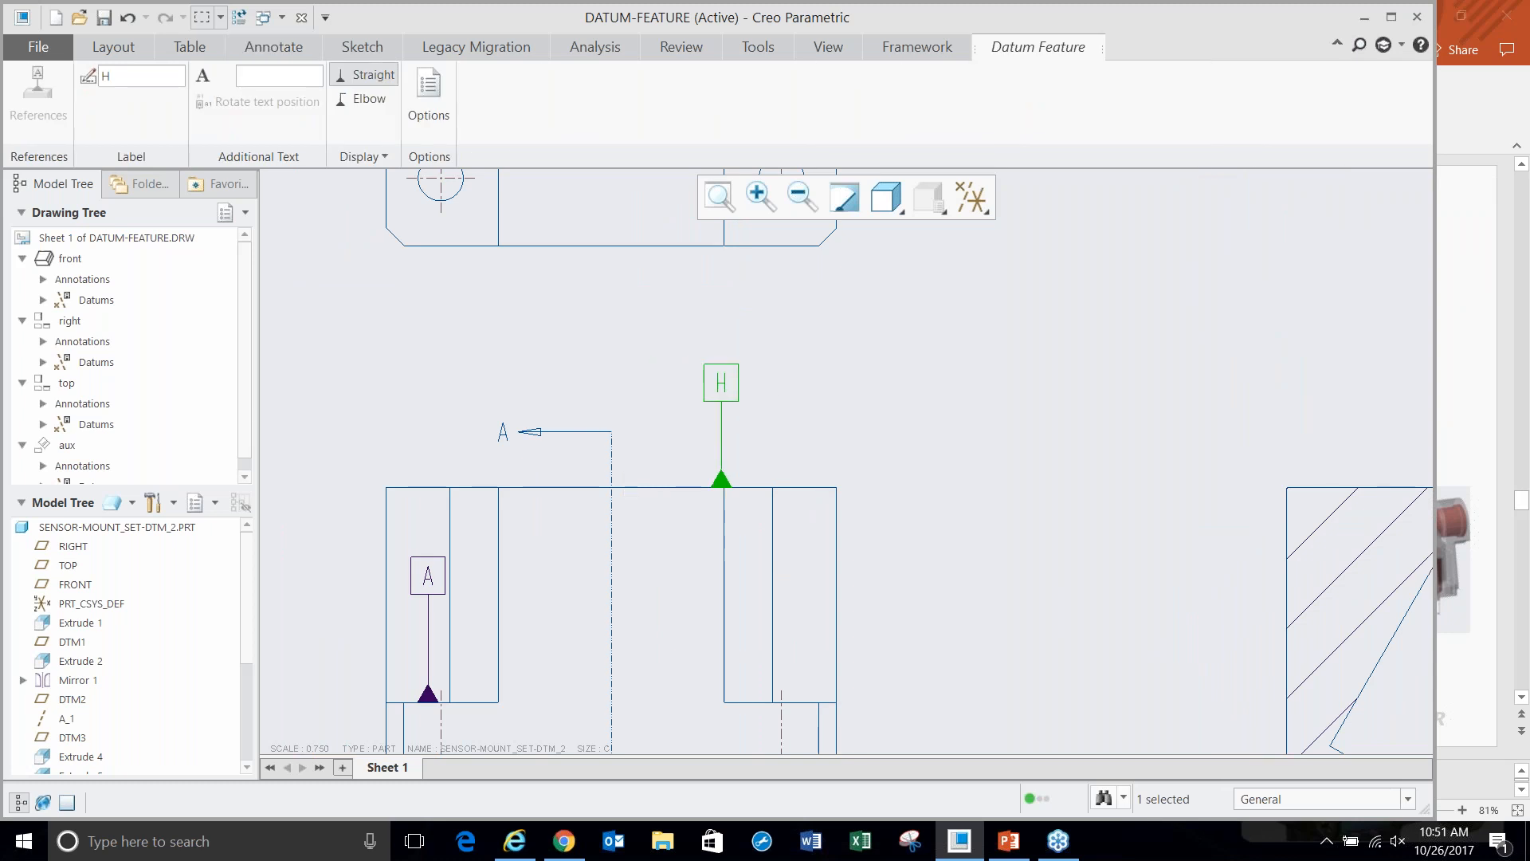
click(863, 387)
- Close the current drawing and open datum-targets.drw from the Datum-Targets folder inside drawing
scroll(720, 560, down, 4)
scroll(459, 381, down, 3)
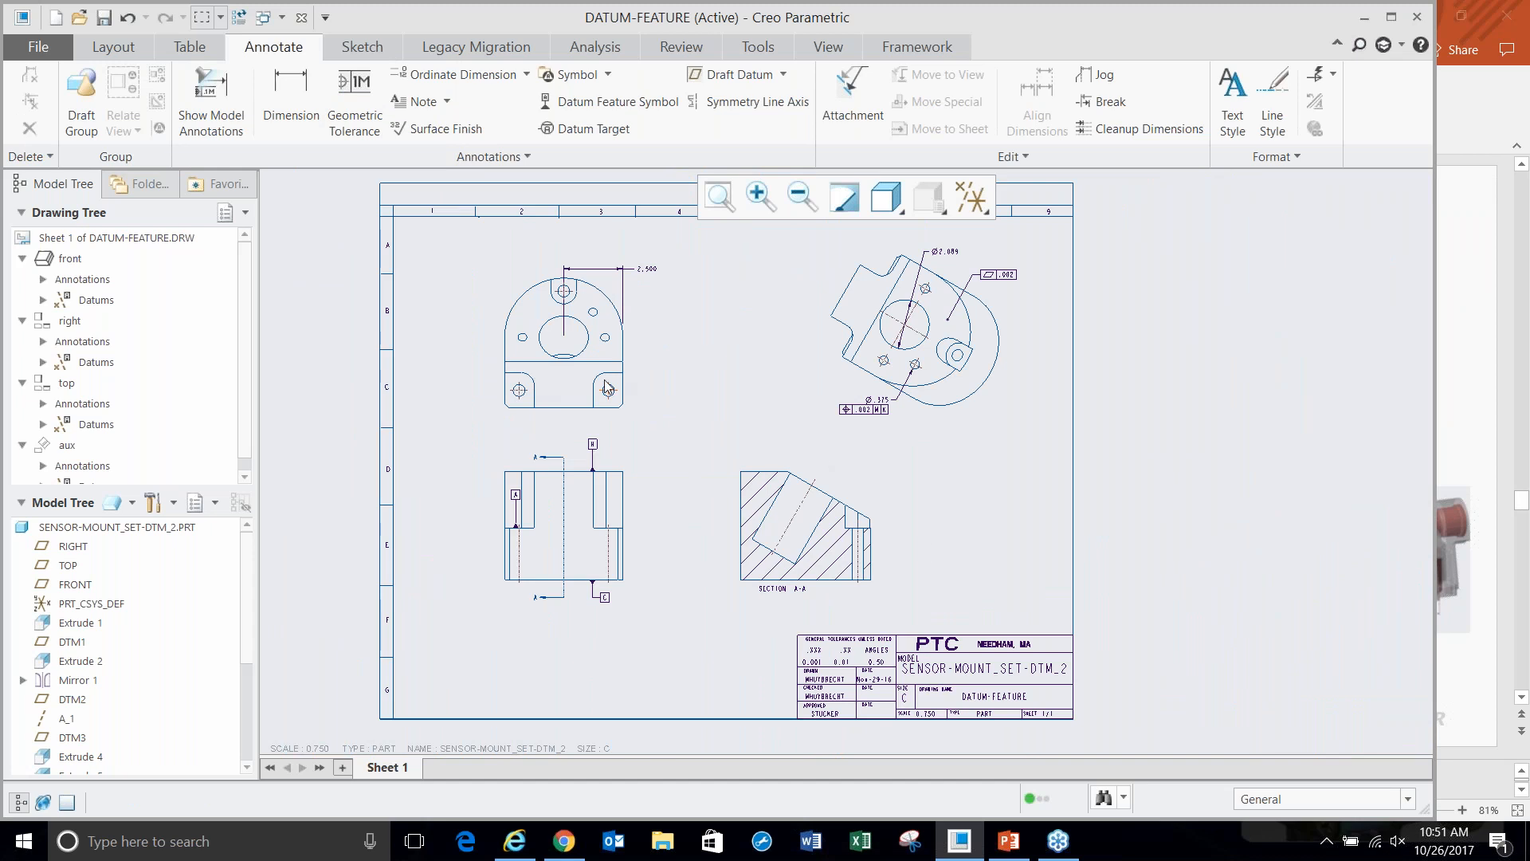
click(303, 16)
click(76, 567)
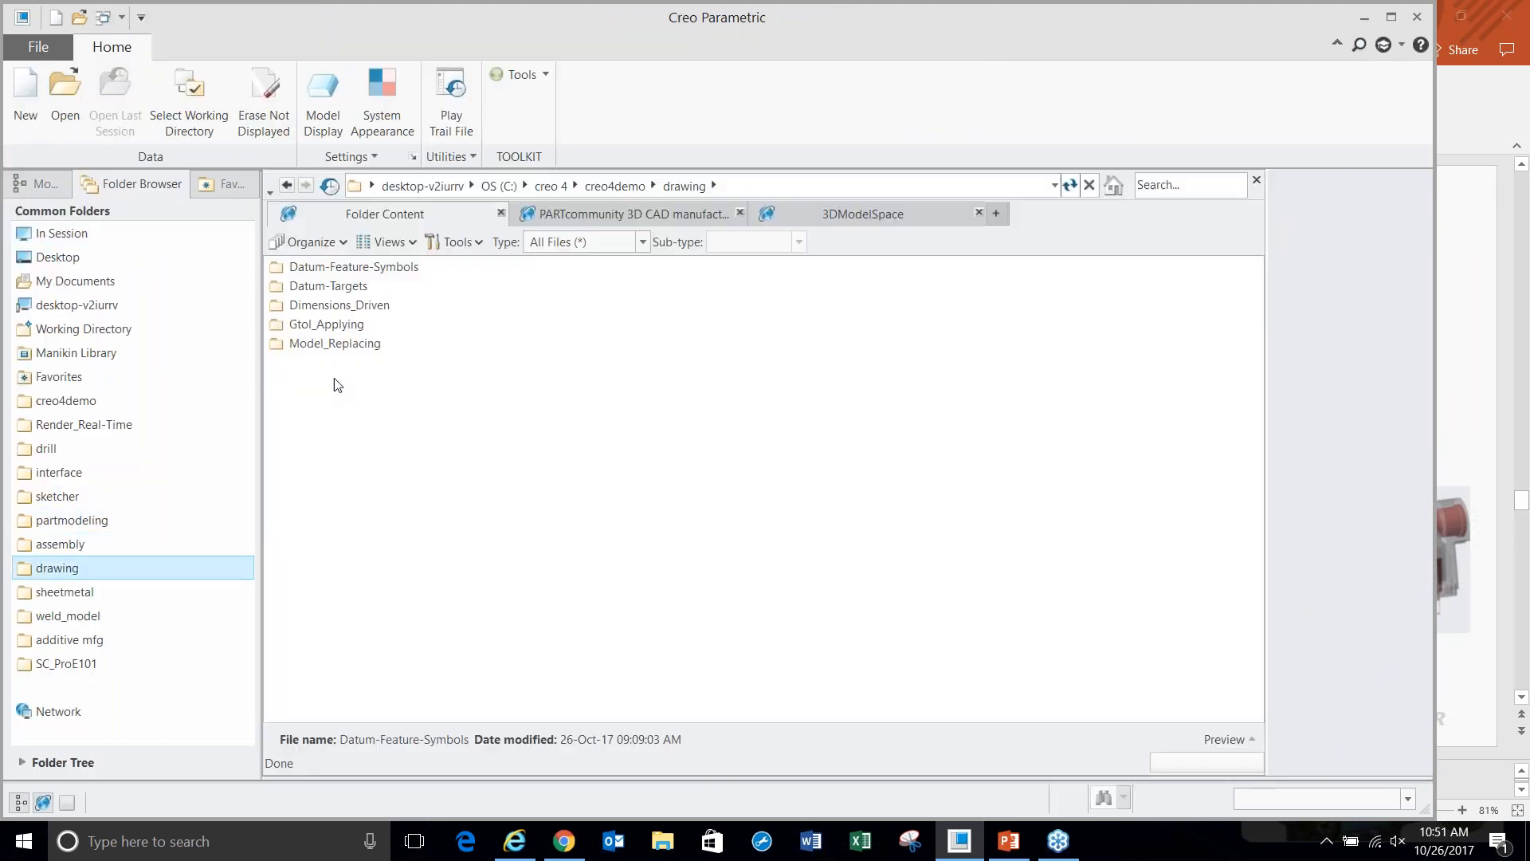
double_click(323, 287)
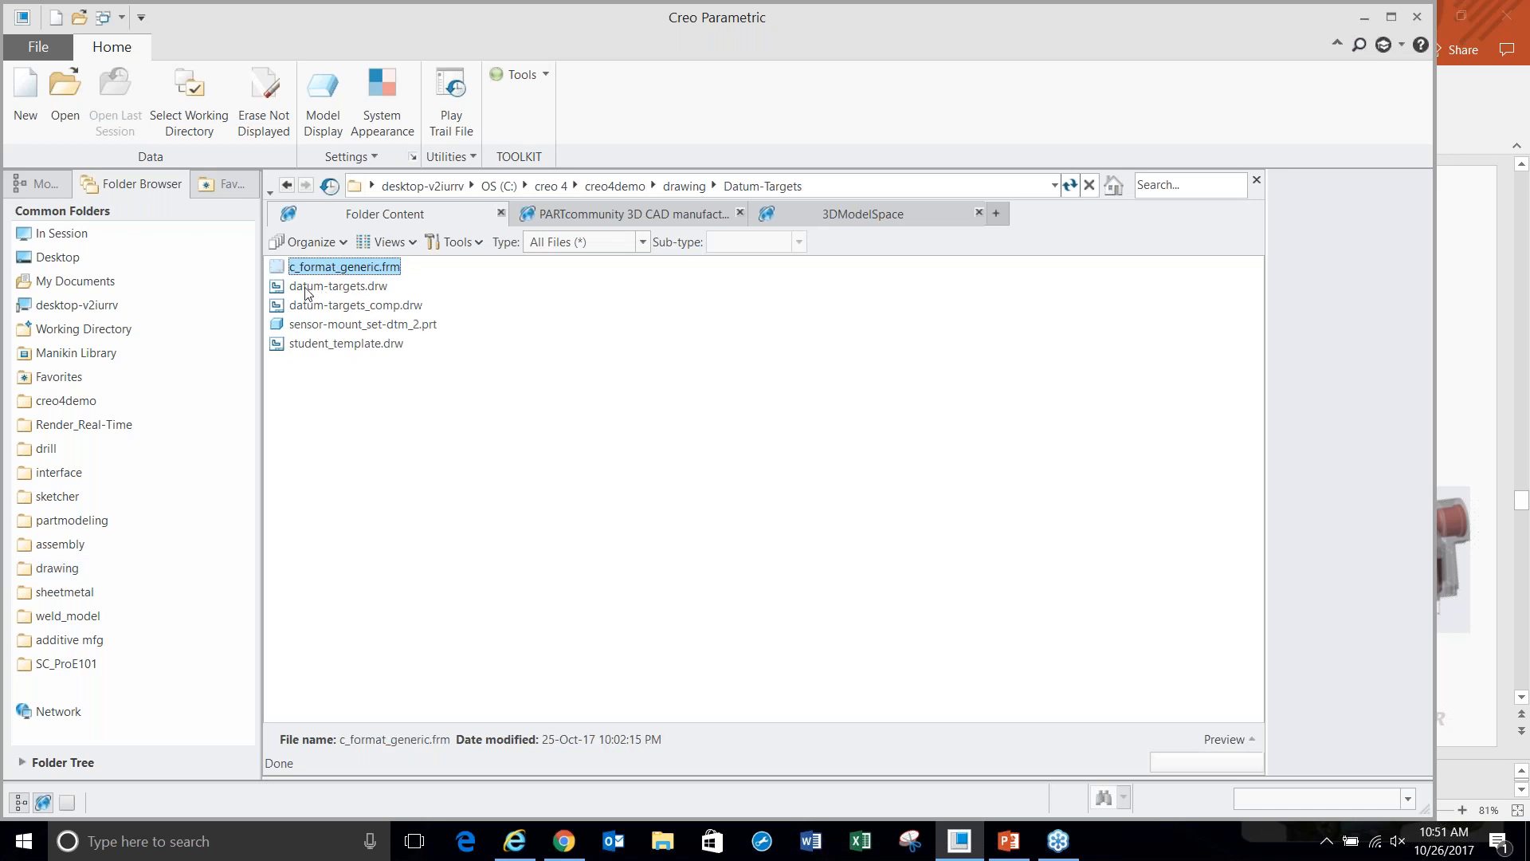
double_click(337, 287)
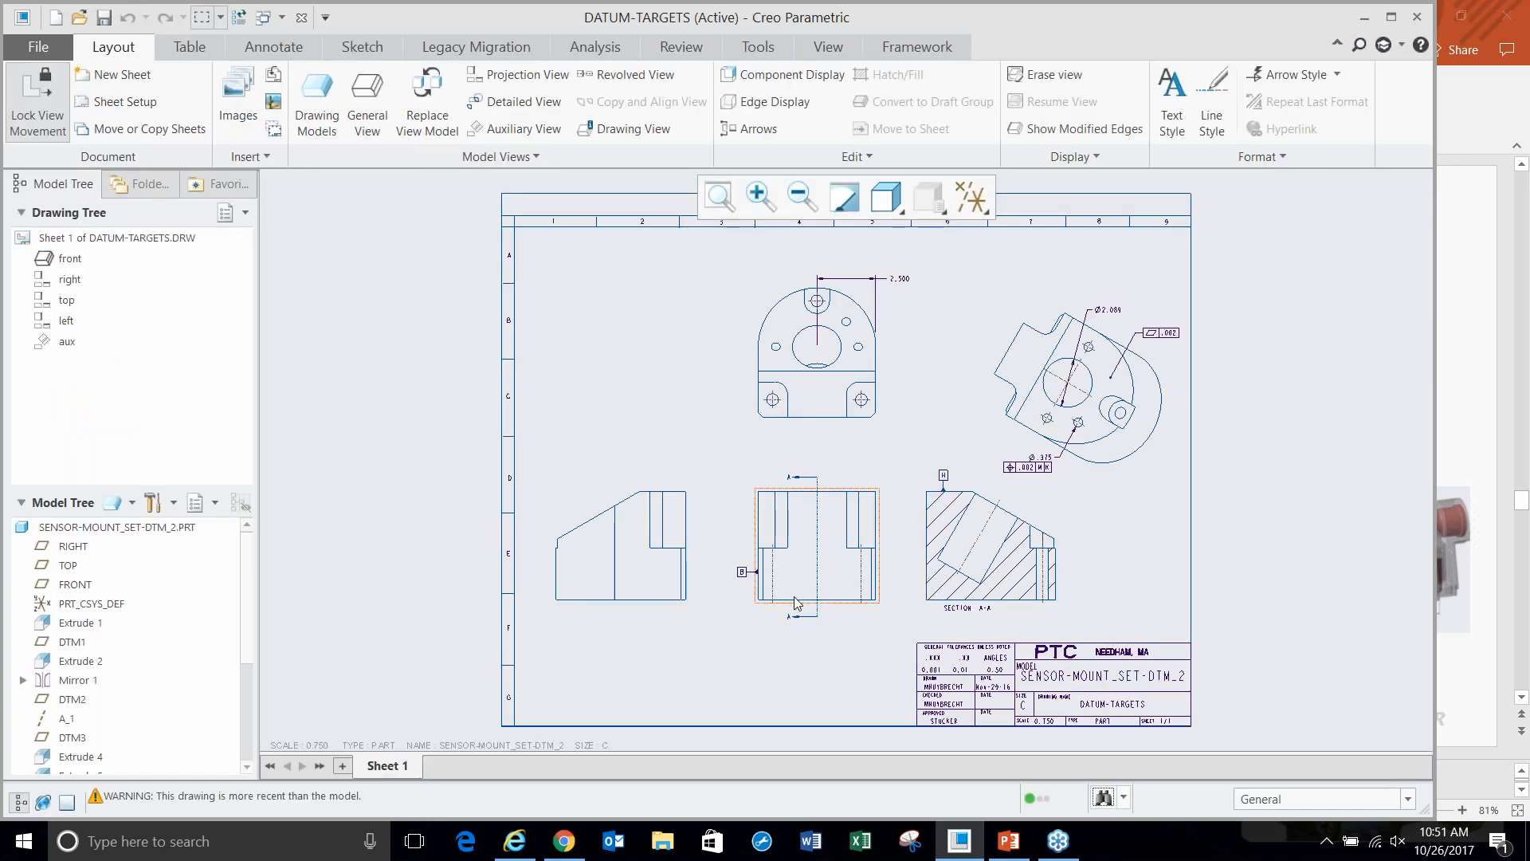
- Attach a datum target to the lower surface of the sloped side view and place its symbol below the view
scroll(677, 570, up, 6)
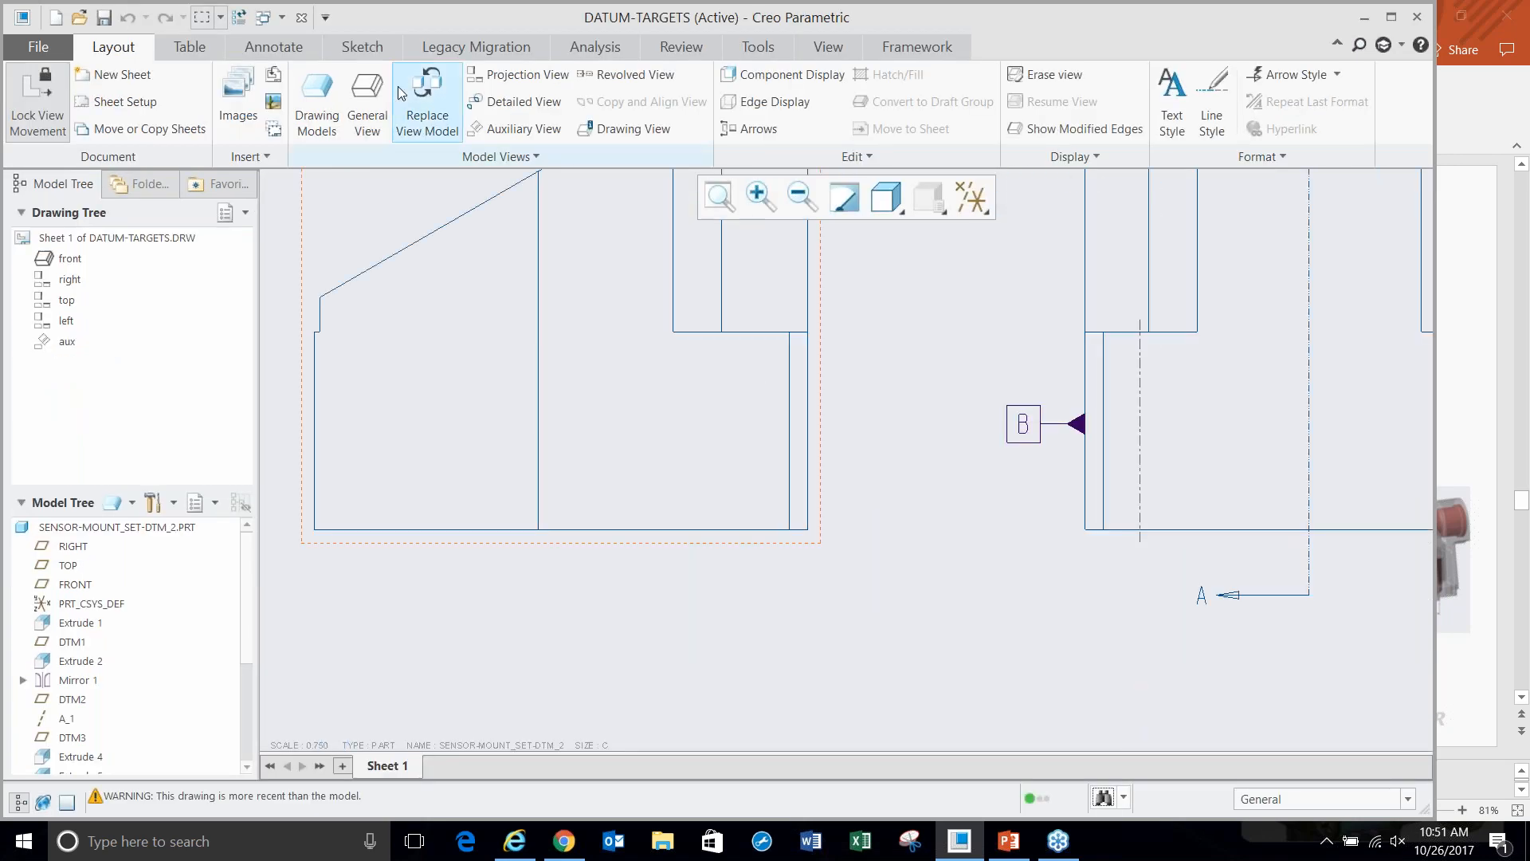
click(293, 45)
click(576, 131)
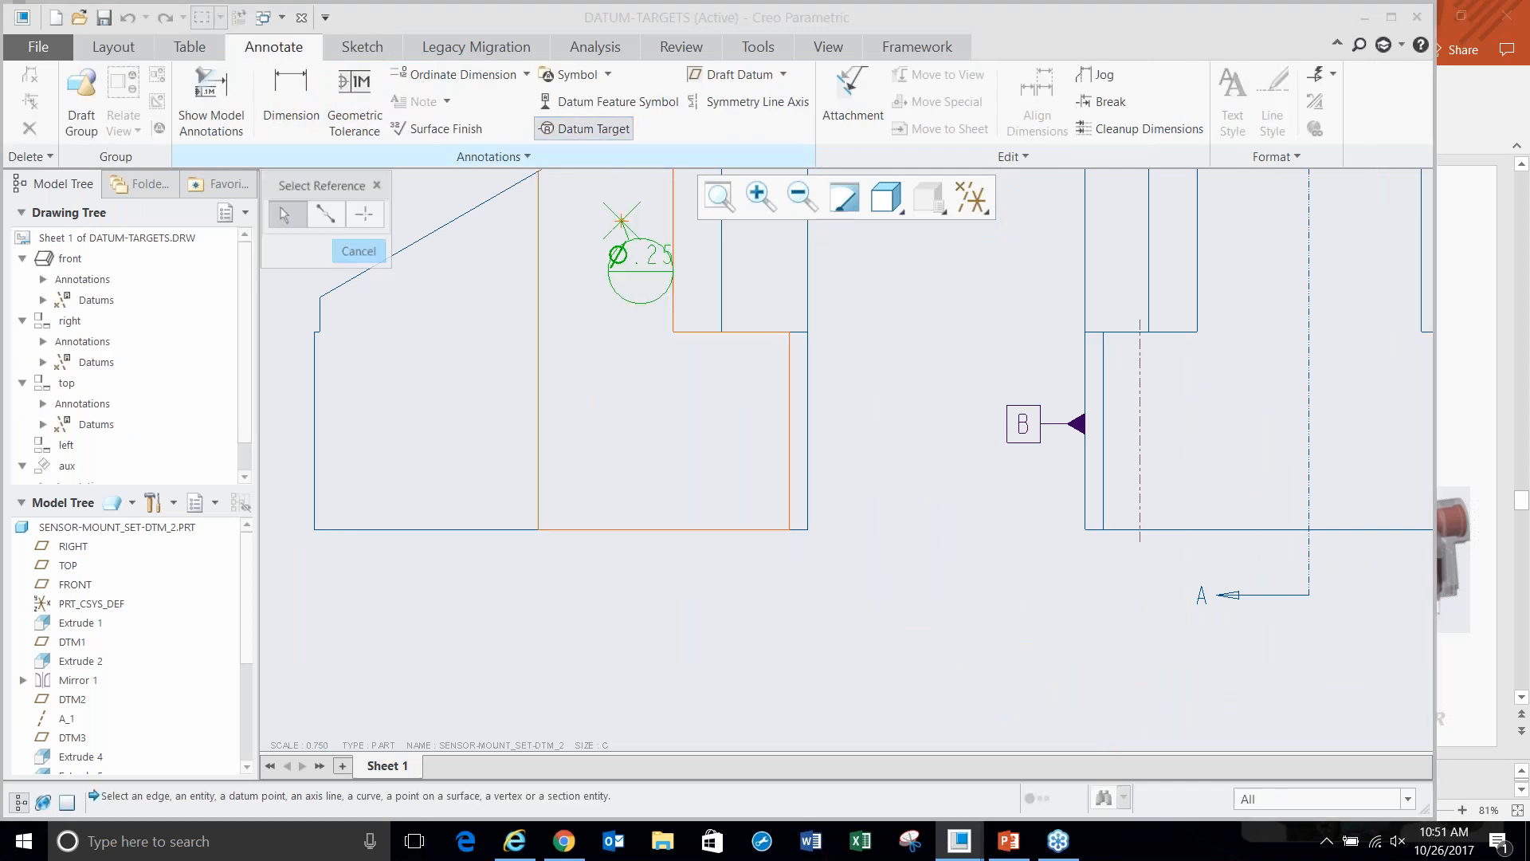
click(647, 418)
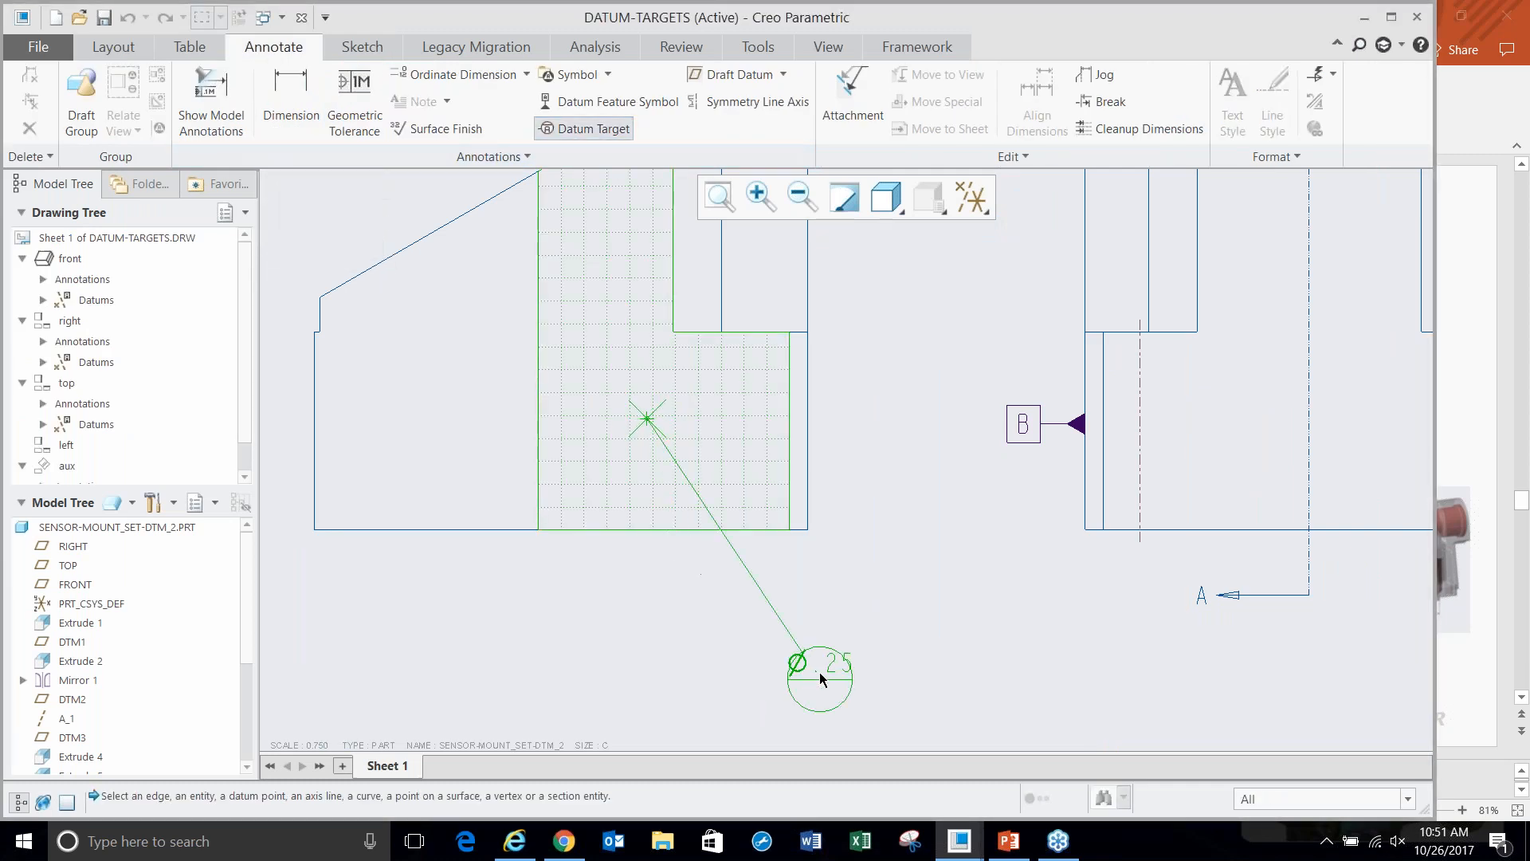
click(761, 666)
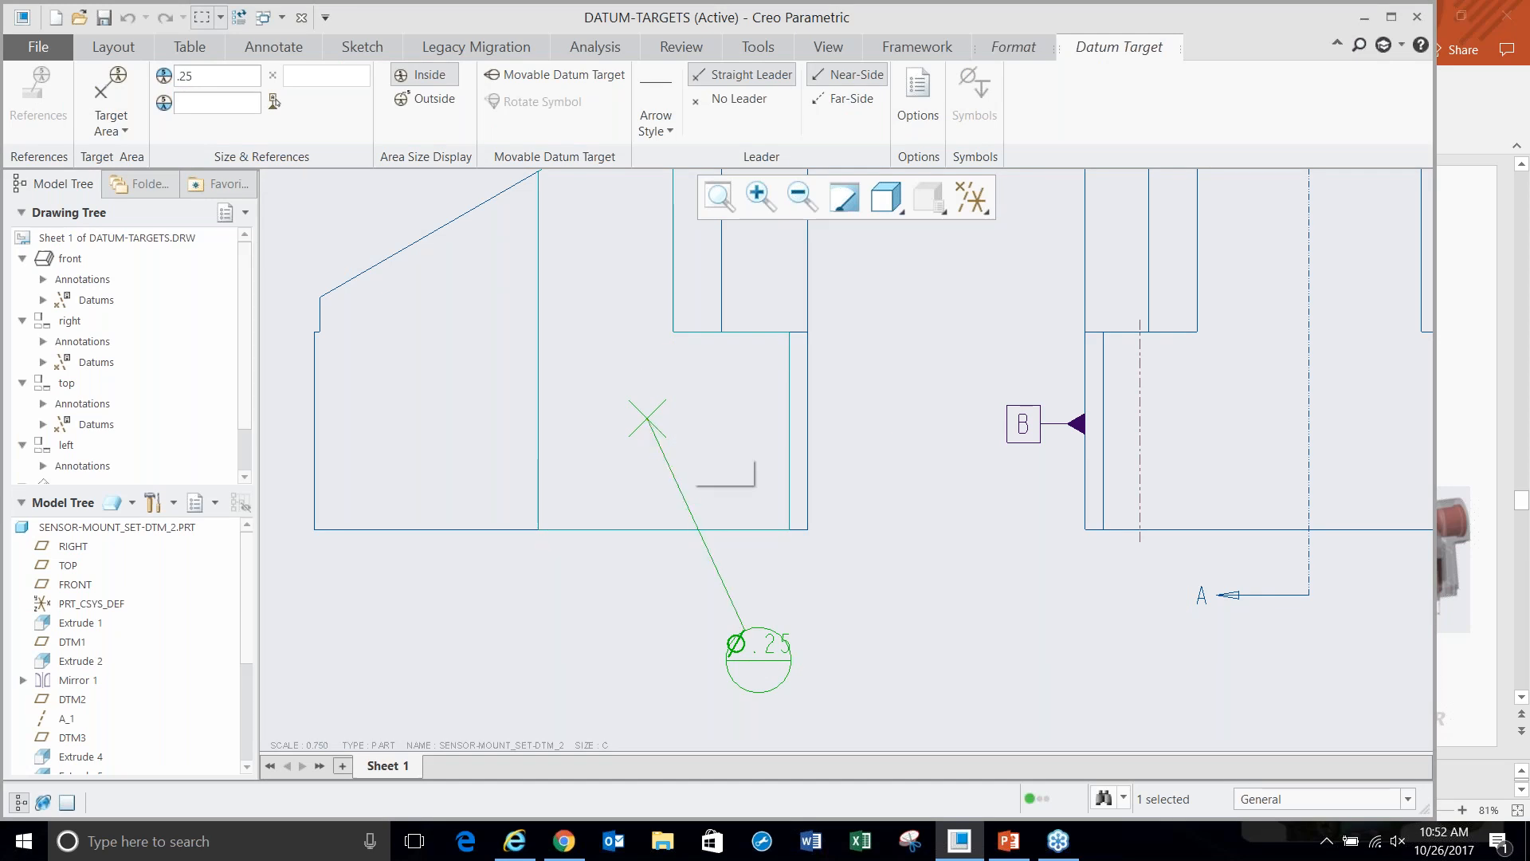
- Change the datum target to a rectangular target area with a size of 1 x 2
click(125, 130)
click(122, 169)
click(120, 120)
click(126, 183)
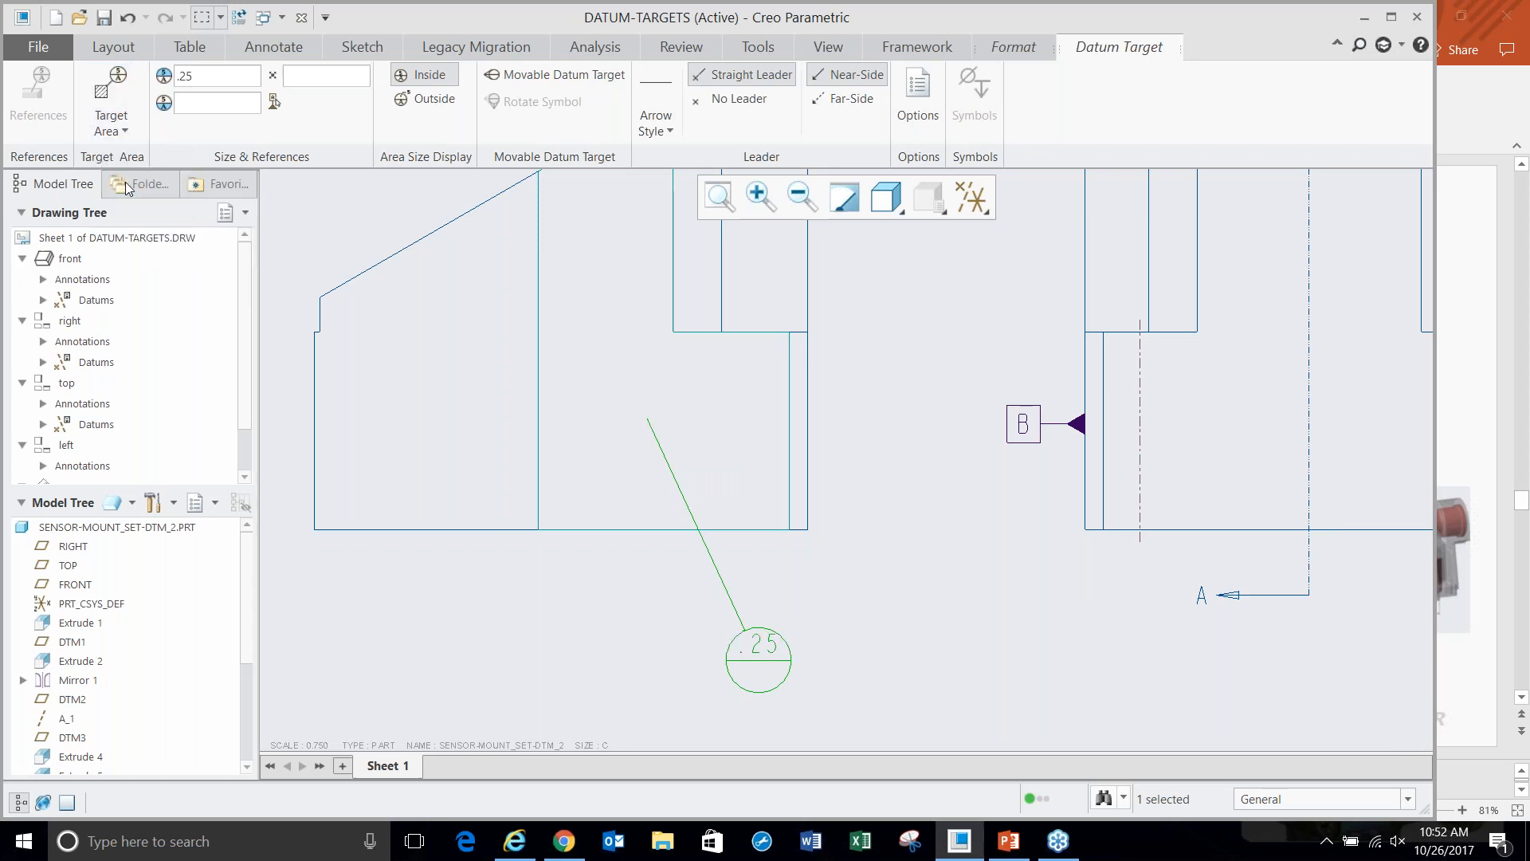
double_click(209, 79)
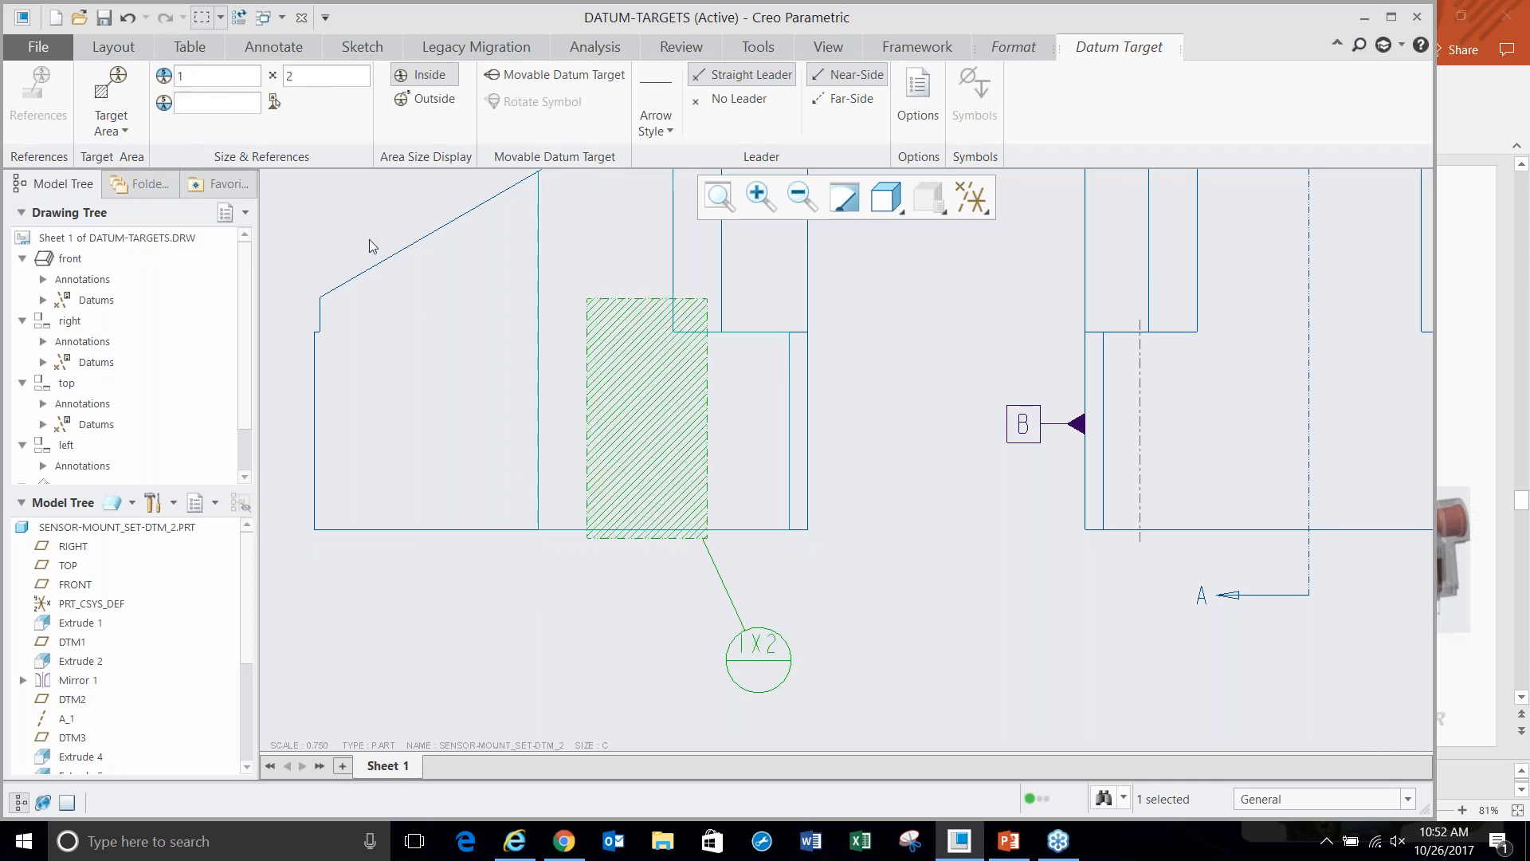
- Try the Movable Datum Target display and rotate its pointed symbol through the available orientations
click(558, 74)
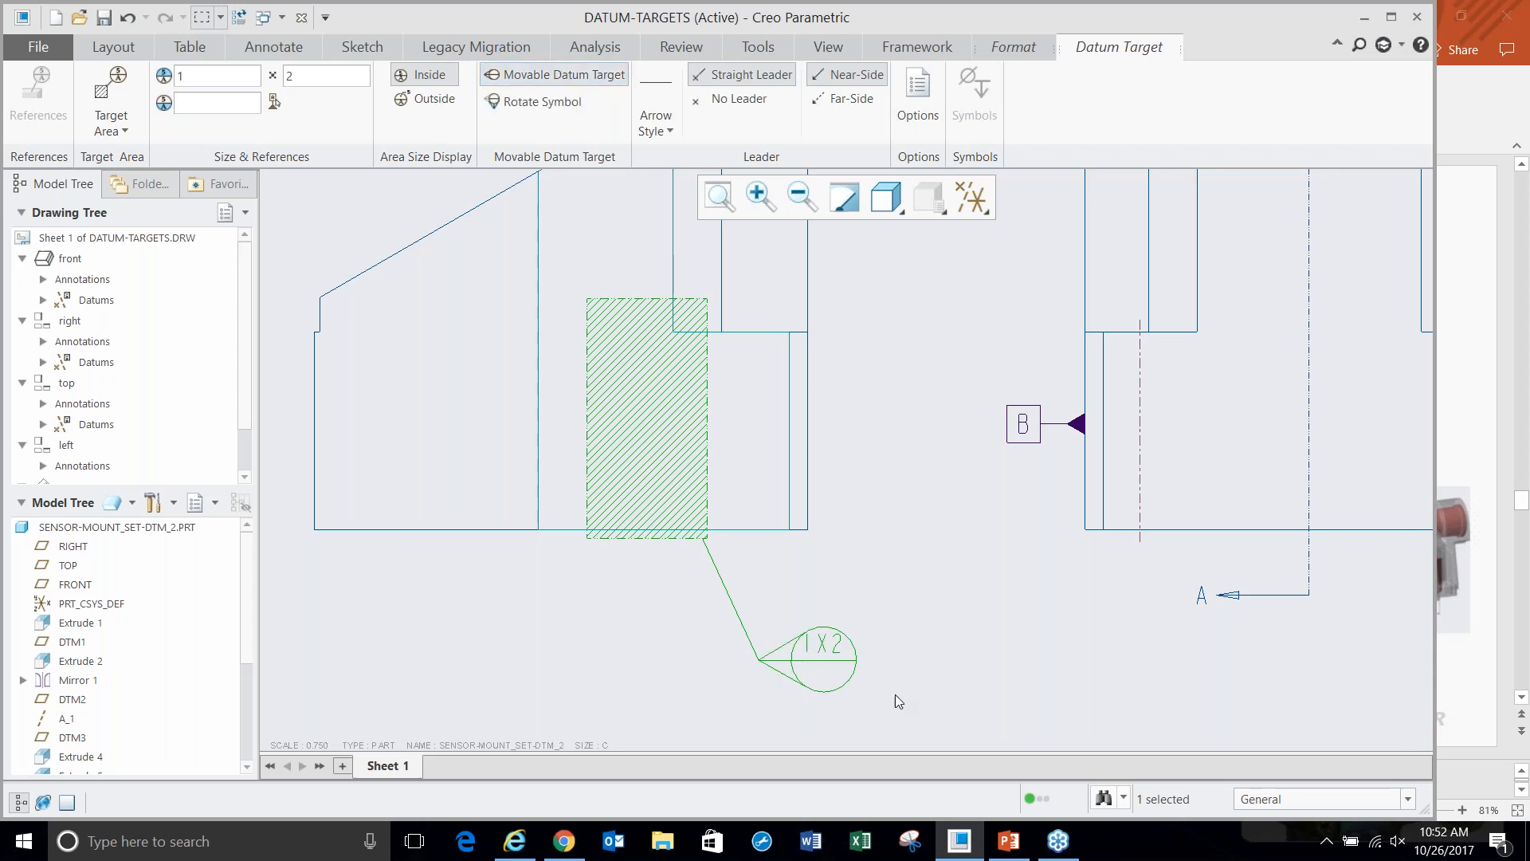
click(539, 109)
click(539, 109)
click(539, 108)
click(539, 109)
- Try the datum target with a far-side leader and with no leader, then restore the straight near-side leader
click(851, 100)
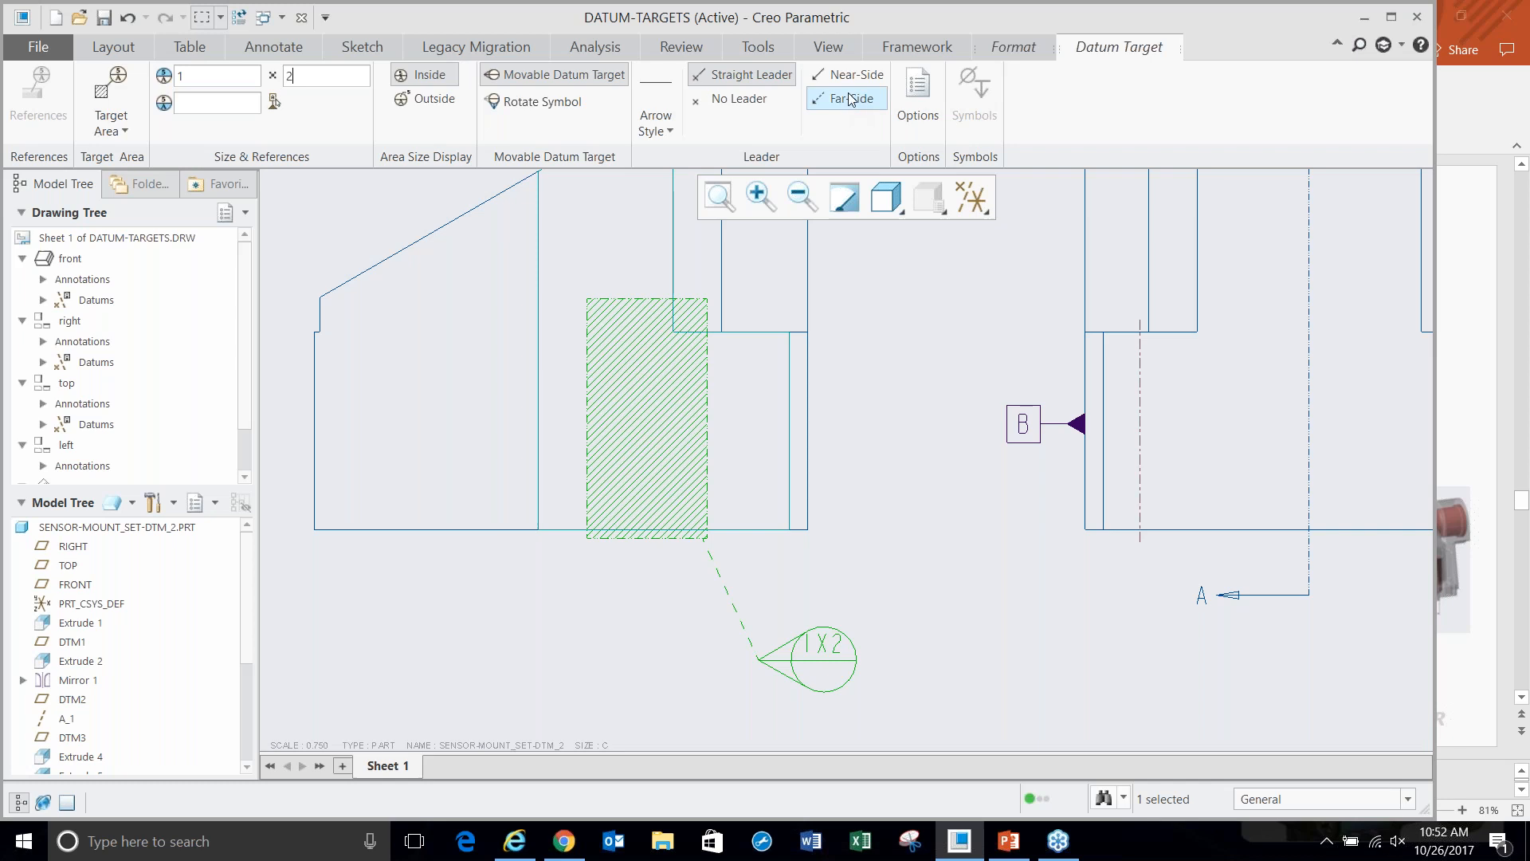
click(734, 112)
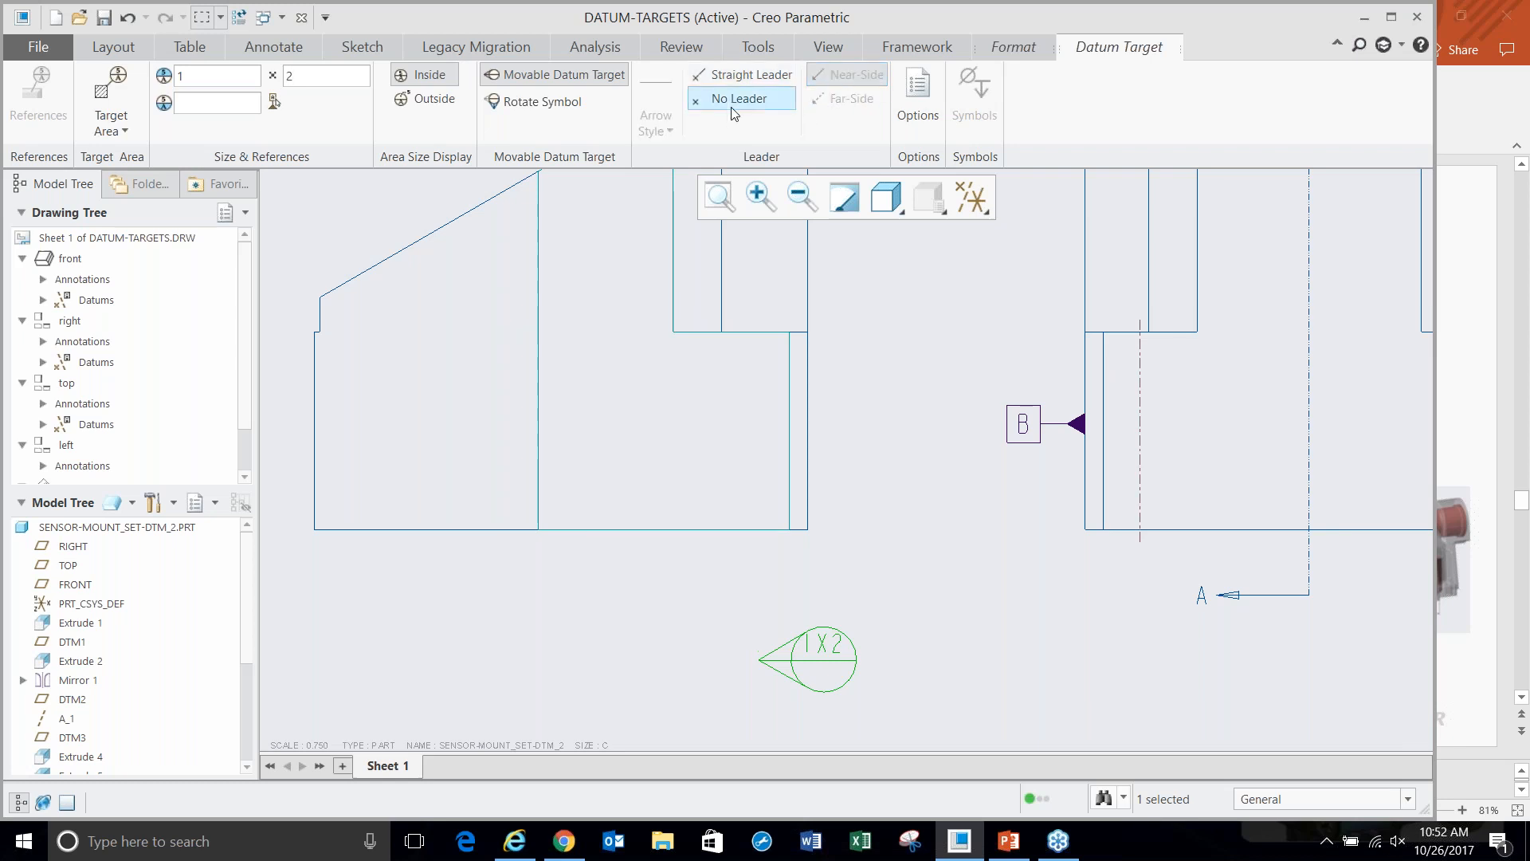
click(740, 75)
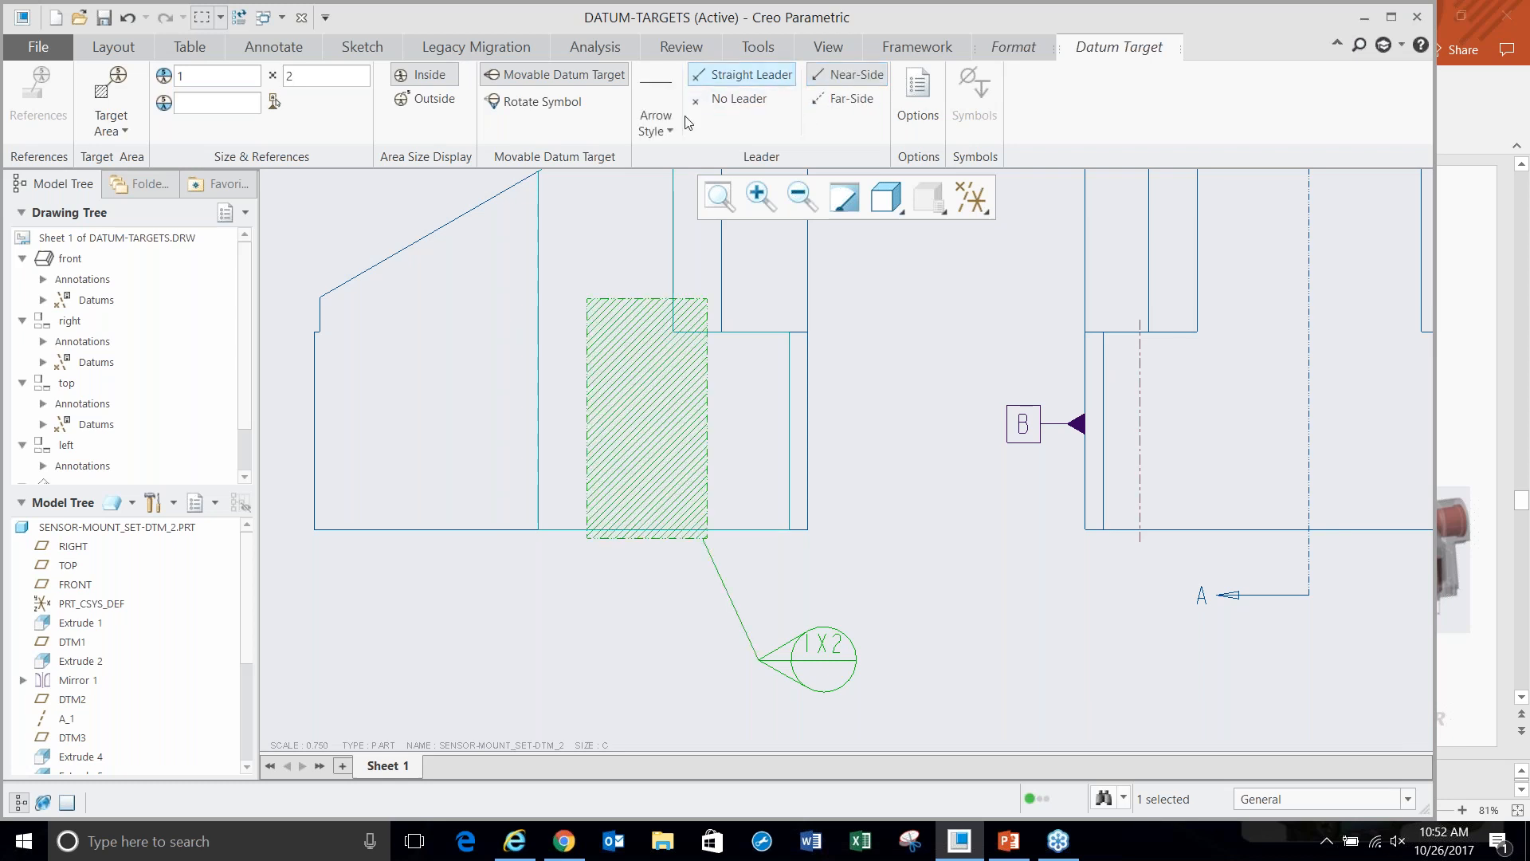
- Show the area size outside the datum target symbol and turn off the Movable Datum Target option
click(428, 100)
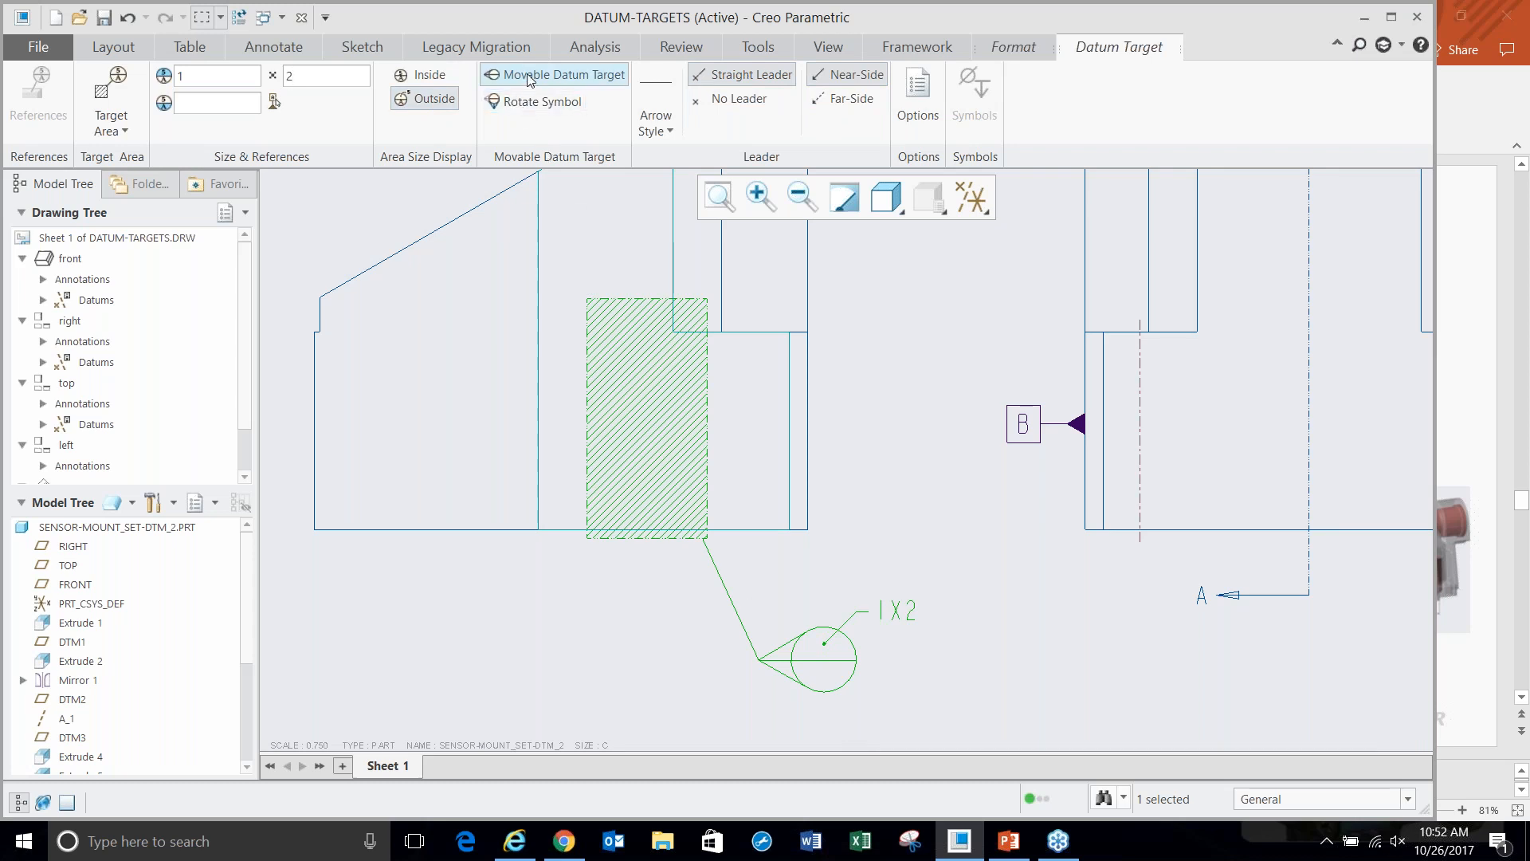
click(556, 74)
click(593, 635)
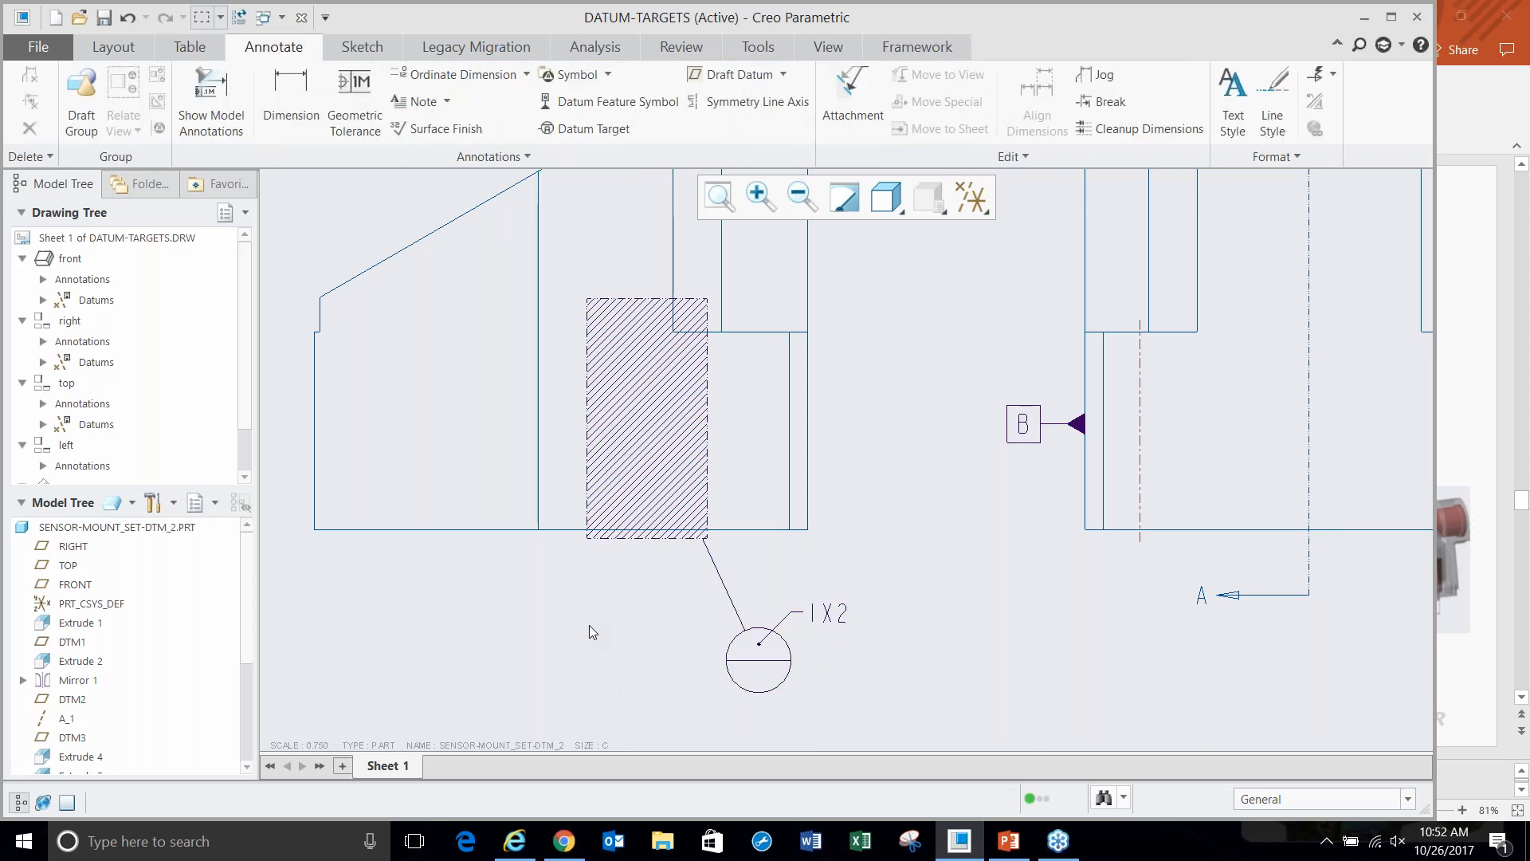
- Place a datum feature symbol on the edge of the large central hole in the auxiliary view
scroll(590, 626, up, 1)
scroll(810, 536, down, 1)
scroll(642, 577, up, 2)
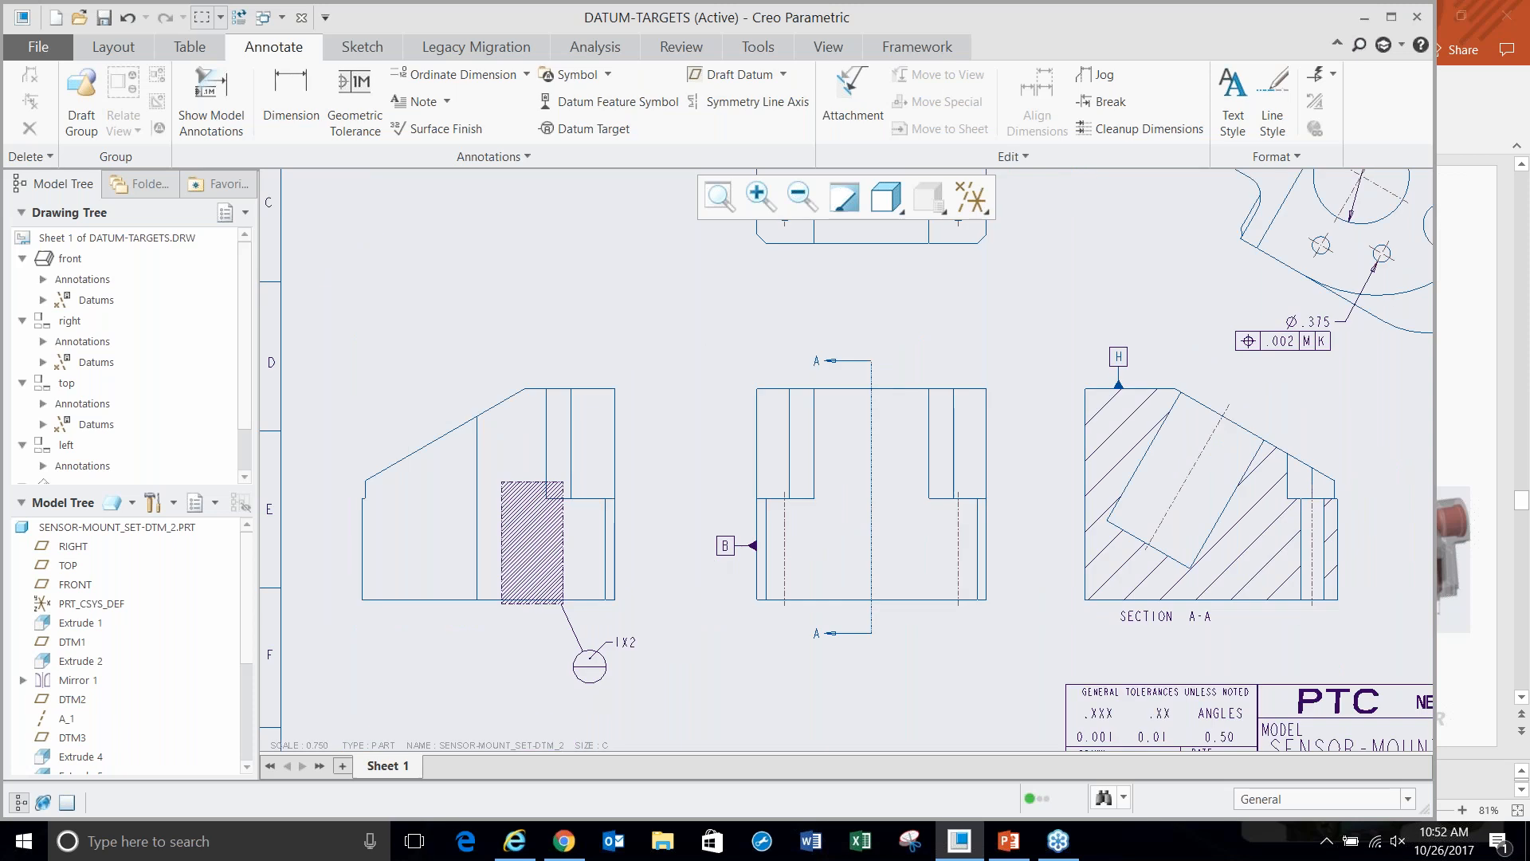
scroll(724, 504, up, 5)
scroll(701, 387, down, 2)
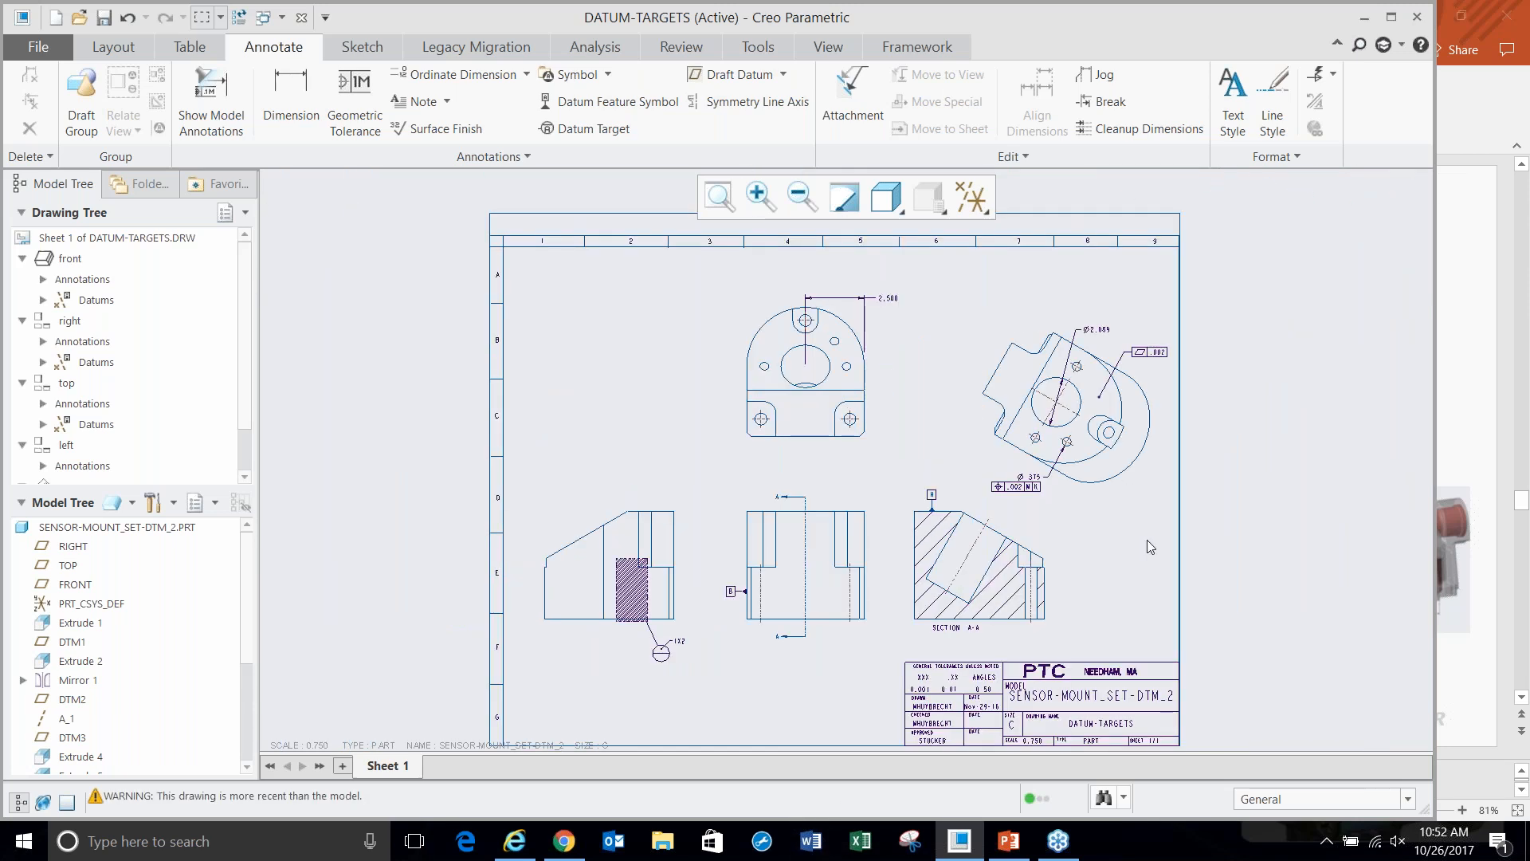
scroll(1147, 526, down, 2)
scroll(1141, 486, up, 1)
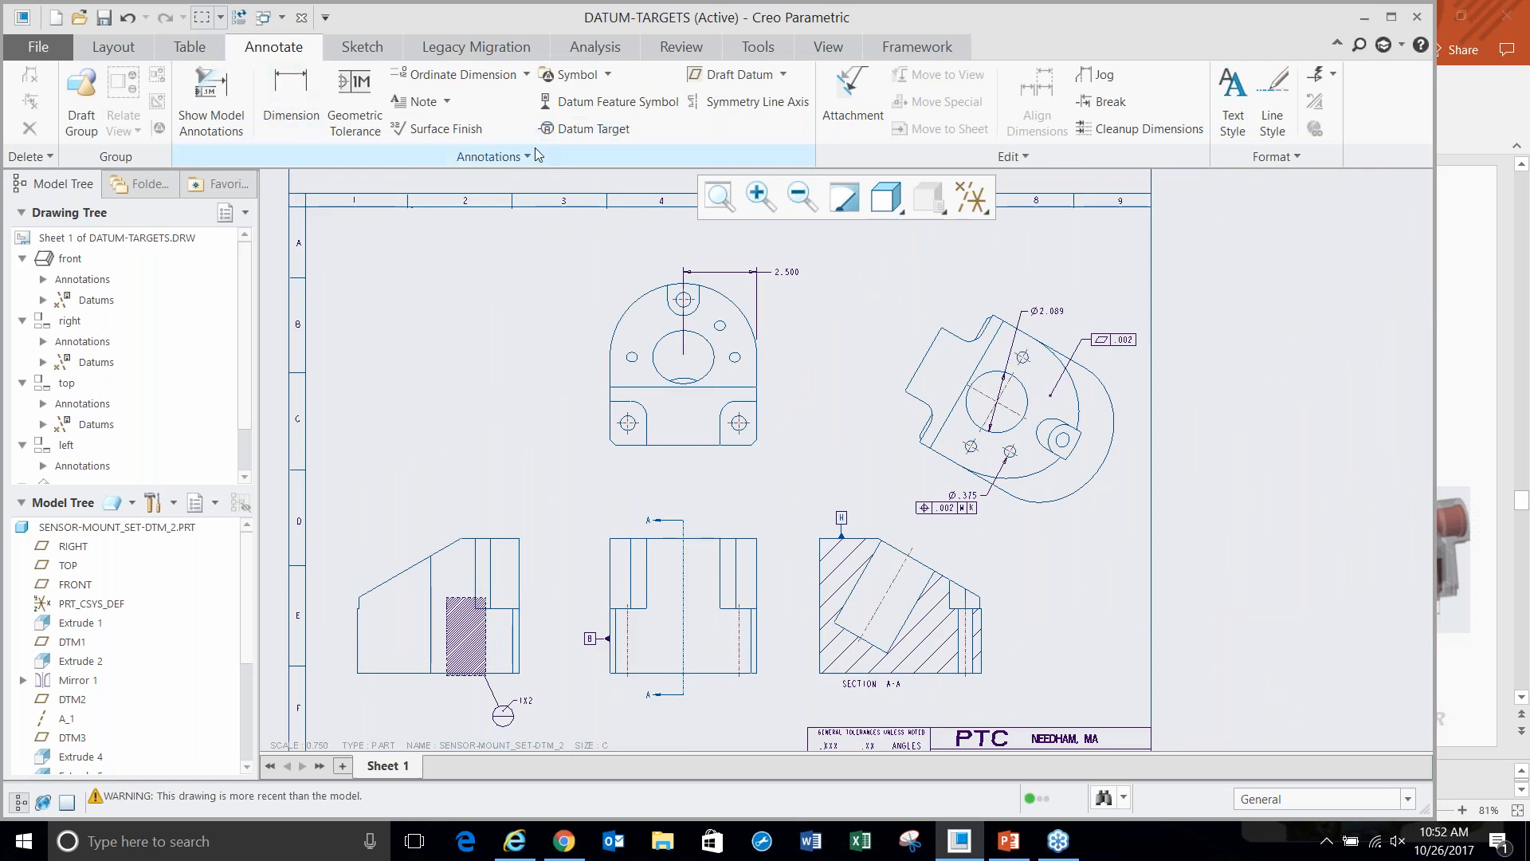
click(610, 102)
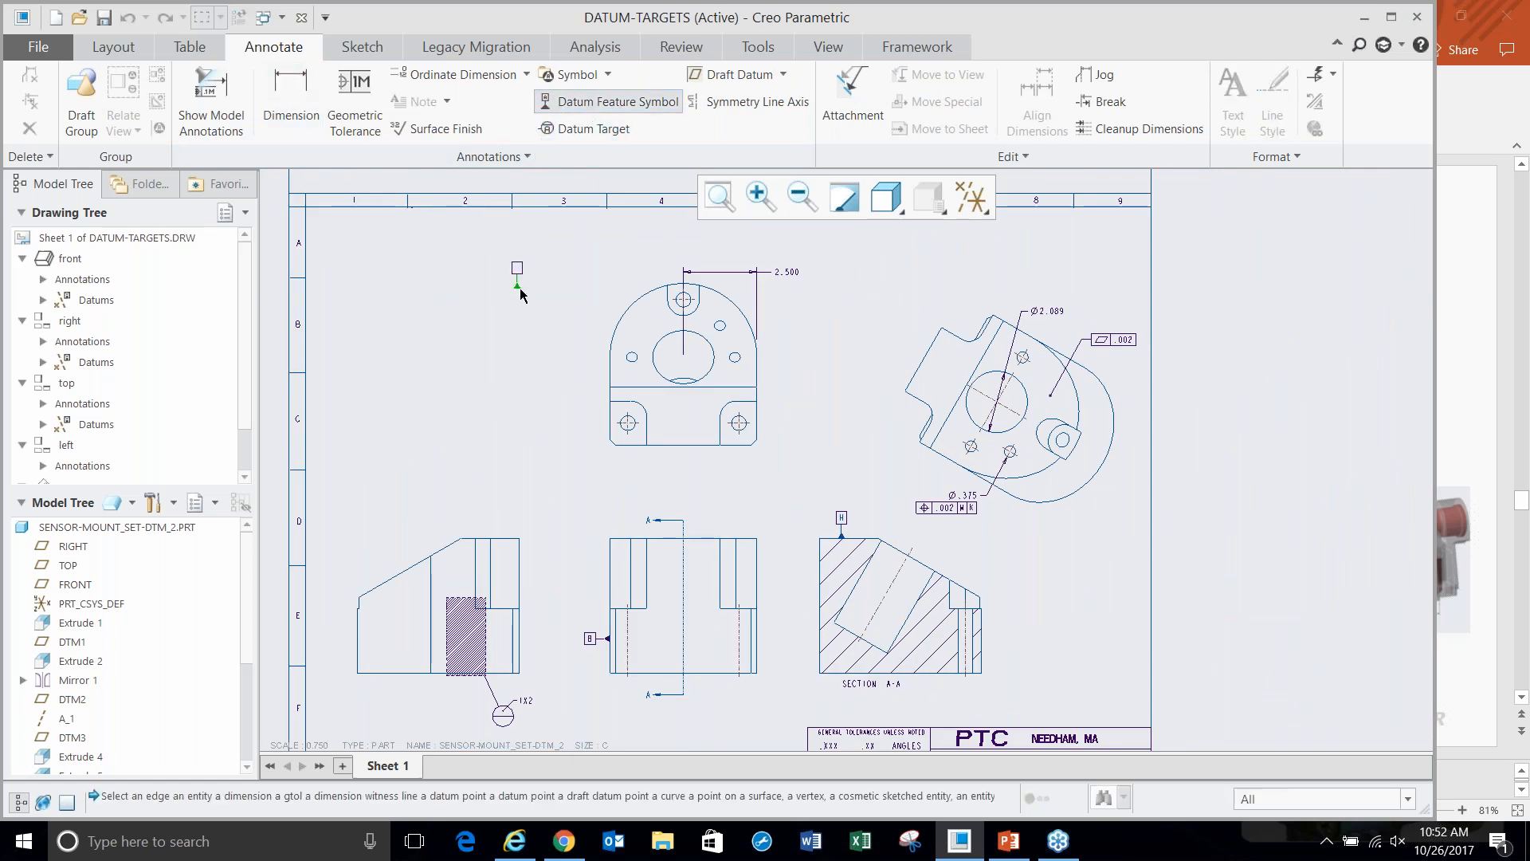
scroll(1000, 355, down, 3)
click(884, 477)
middle_click(881, 514)
click(510, 480)
scroll(498, 477, up, 3)
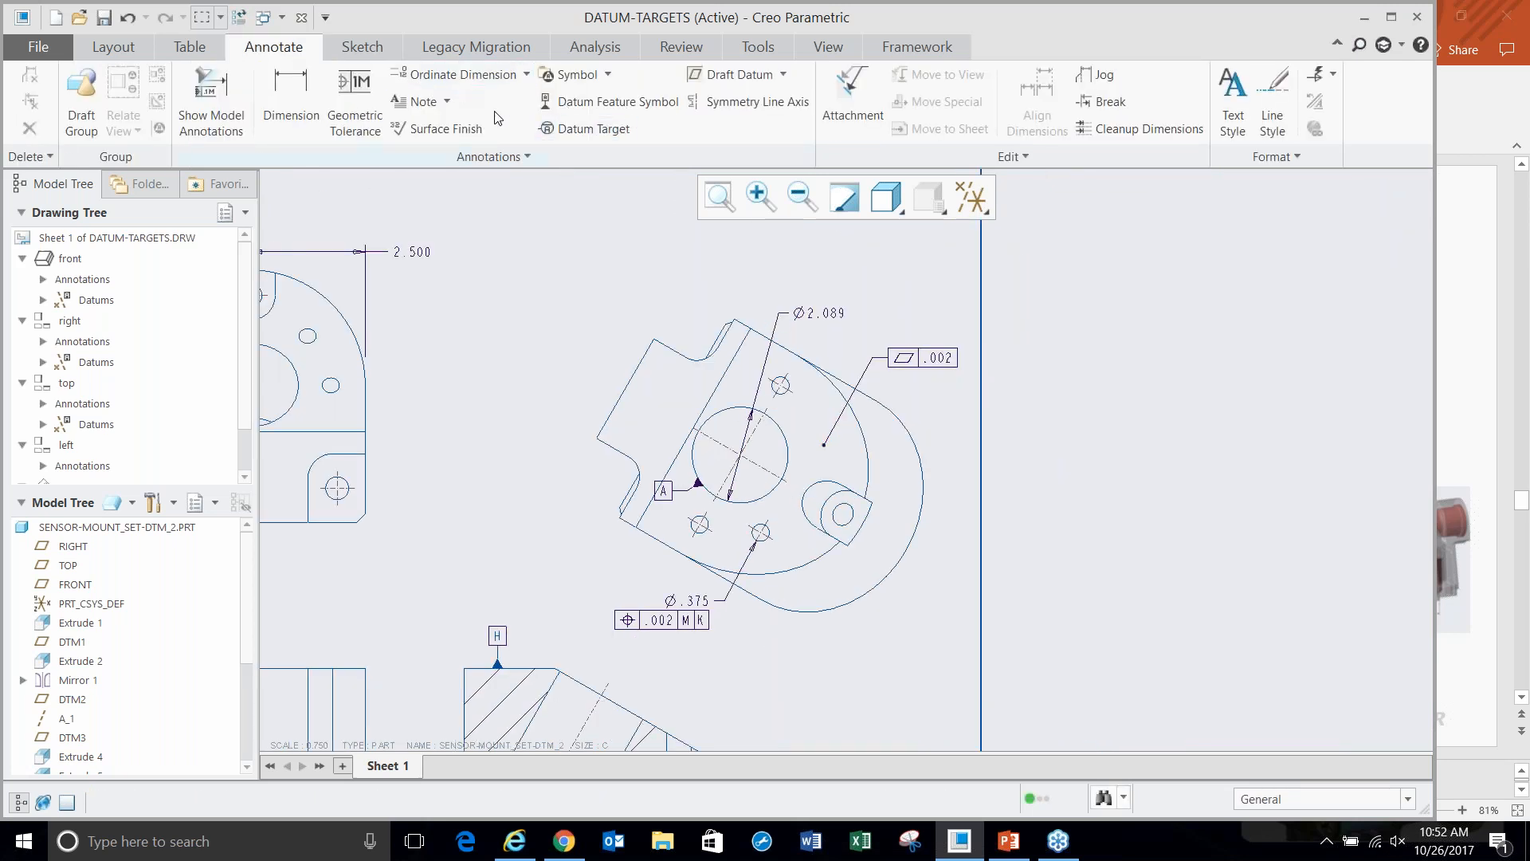
- Attach a datum feature symbol to the auxiliary view's 2.089 diameter dimension and turn off its Dimension Elbow option
click(612, 102)
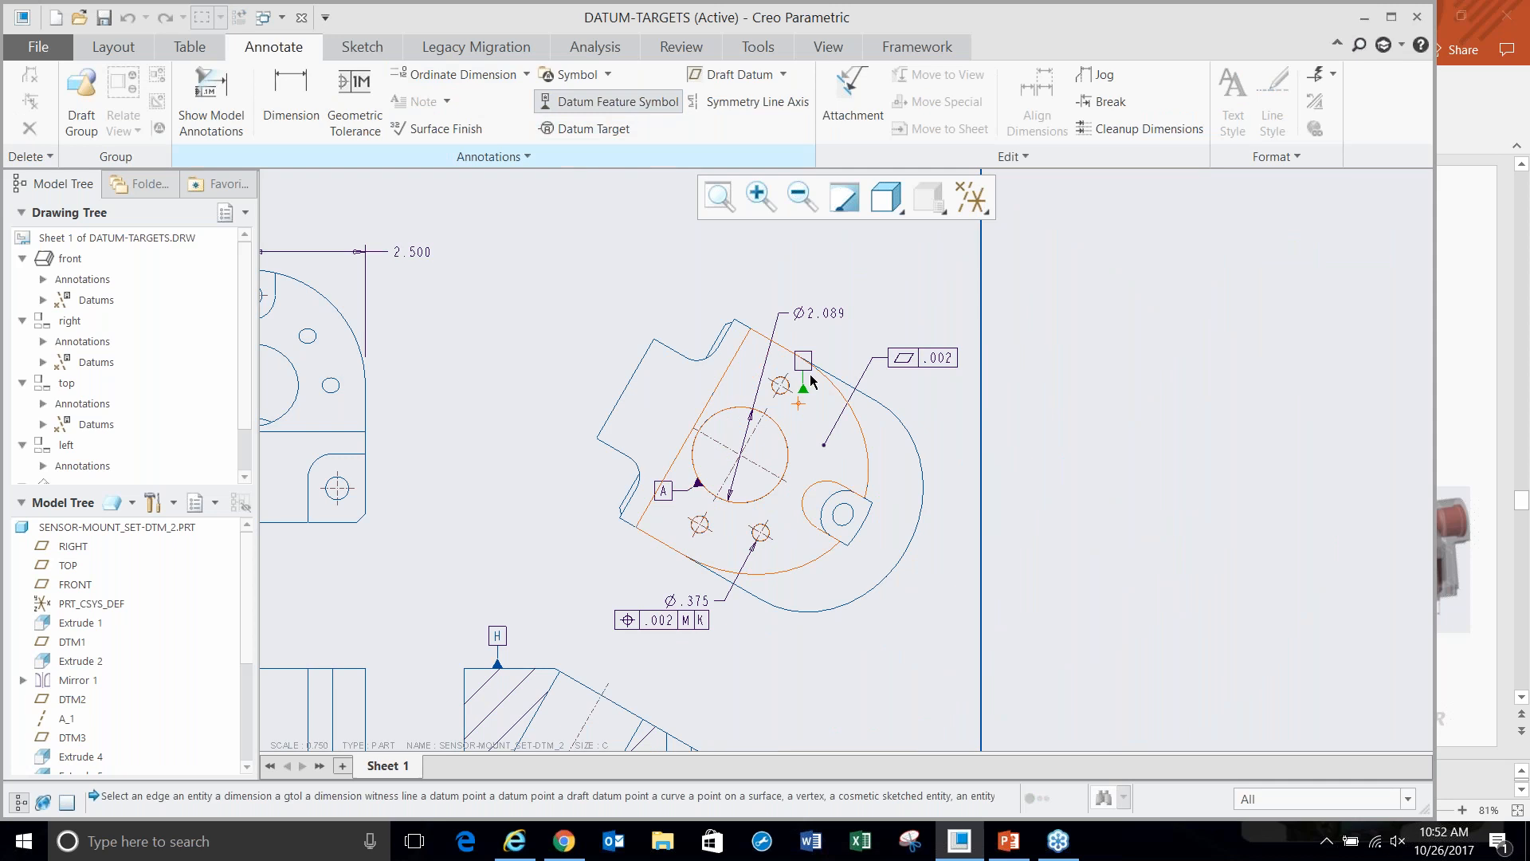
scroll(801, 383, down, 1)
click(829, 313)
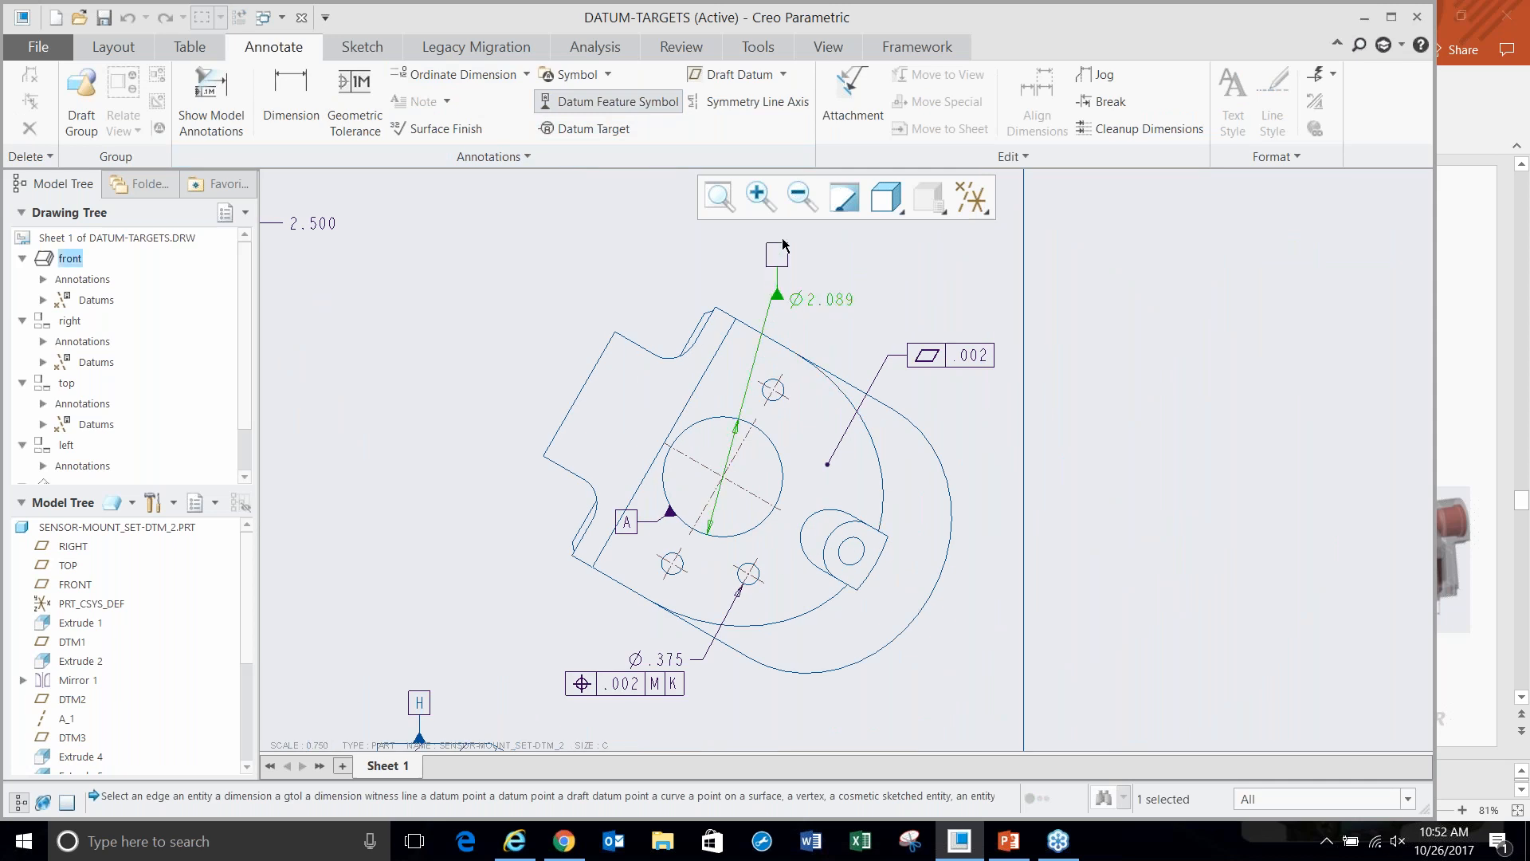
click(789, 243)
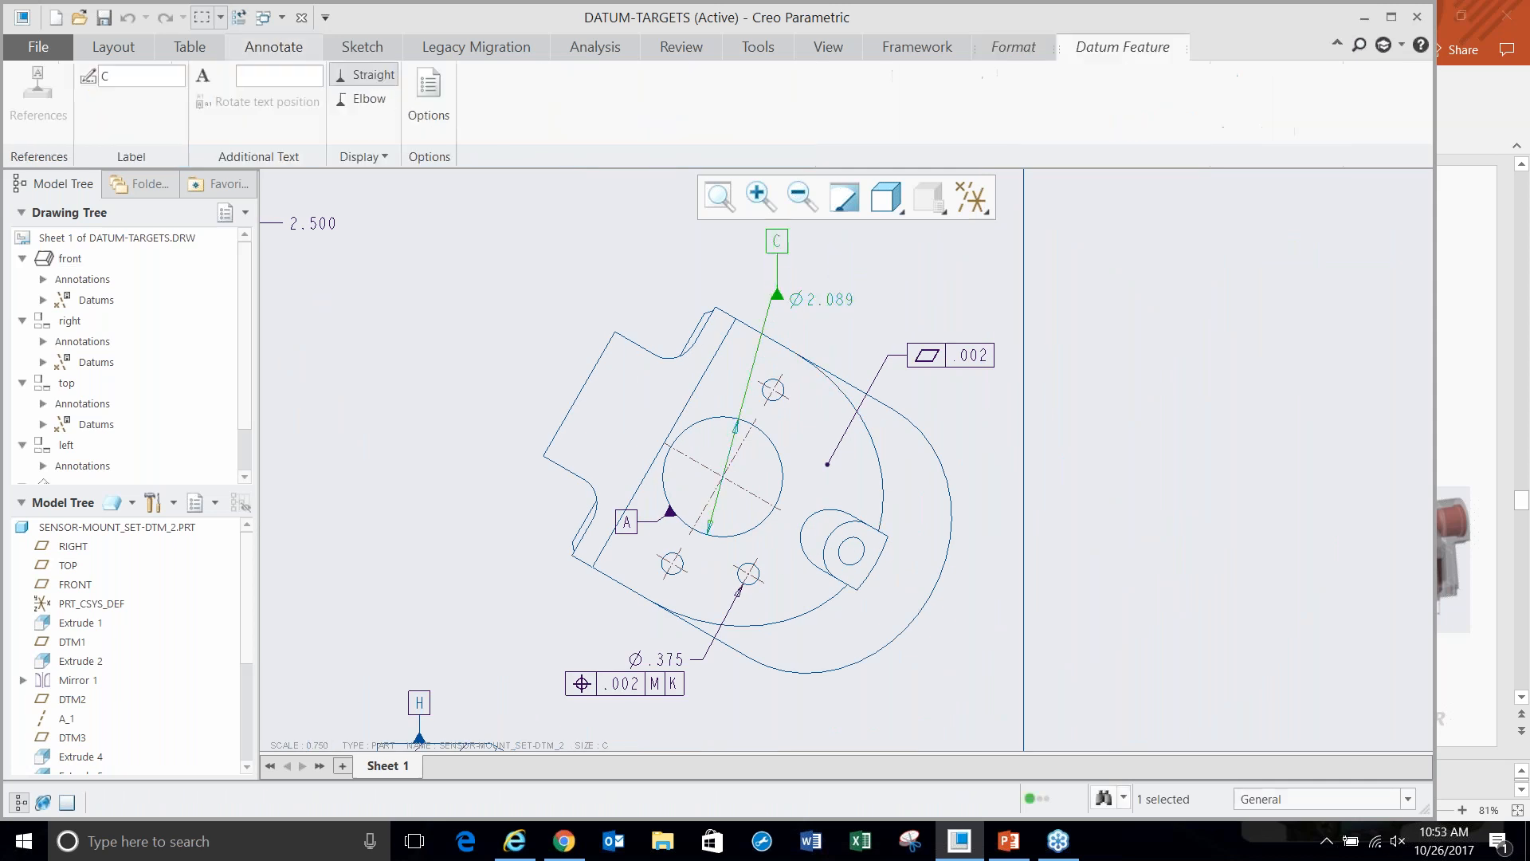
right_click(833, 250)
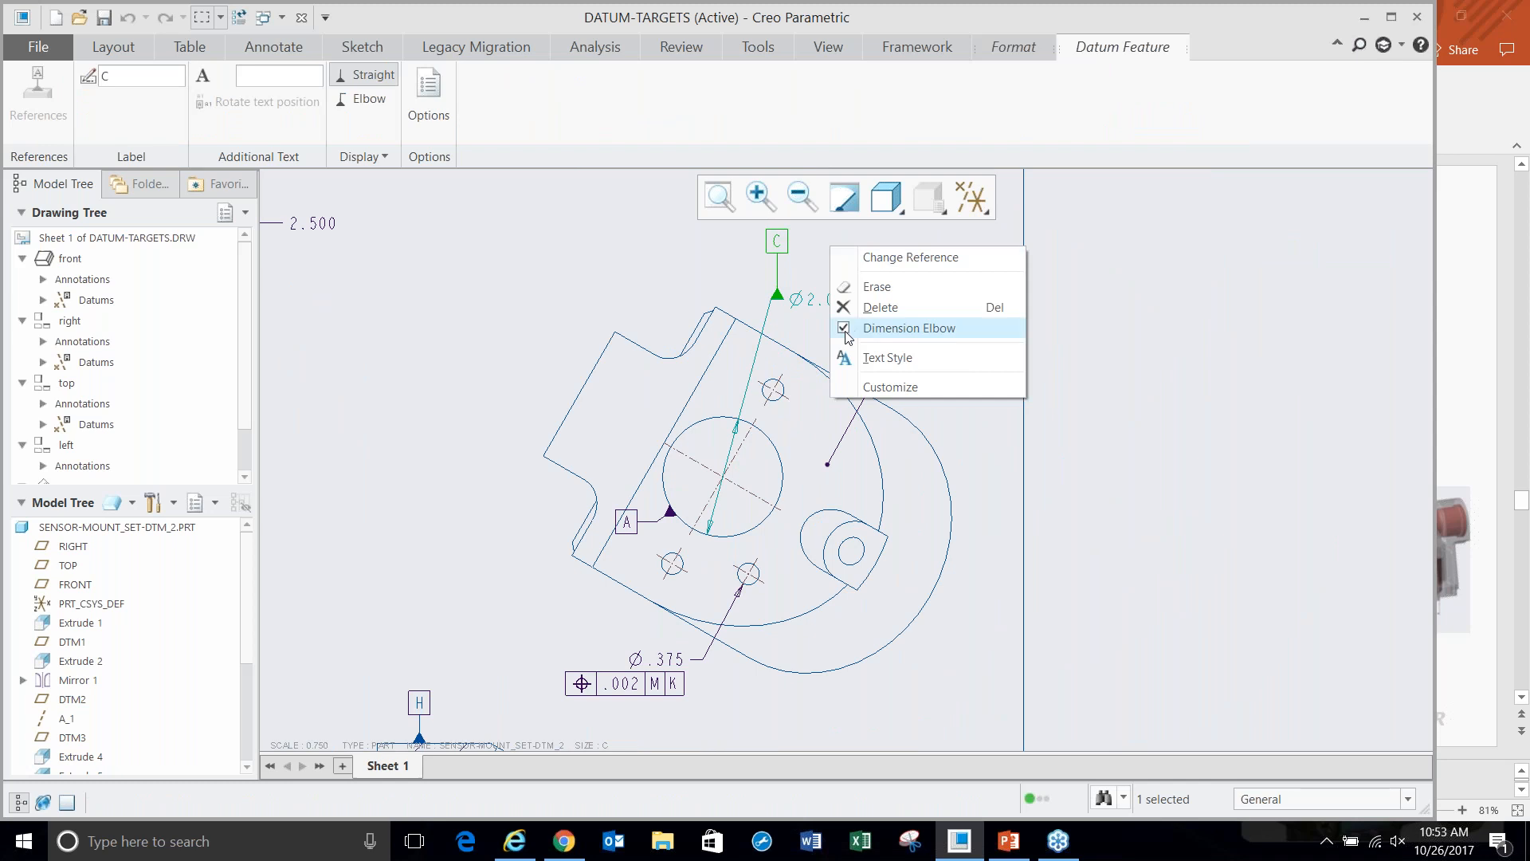
click(847, 330)
click(1092, 612)
- Move the 2.089 diameter dimension text to the upper left of the auxiliary view, bringing its attached datum symbol along
scroll(722, 548, up, 2)
scroll(821, 565, down, 2)
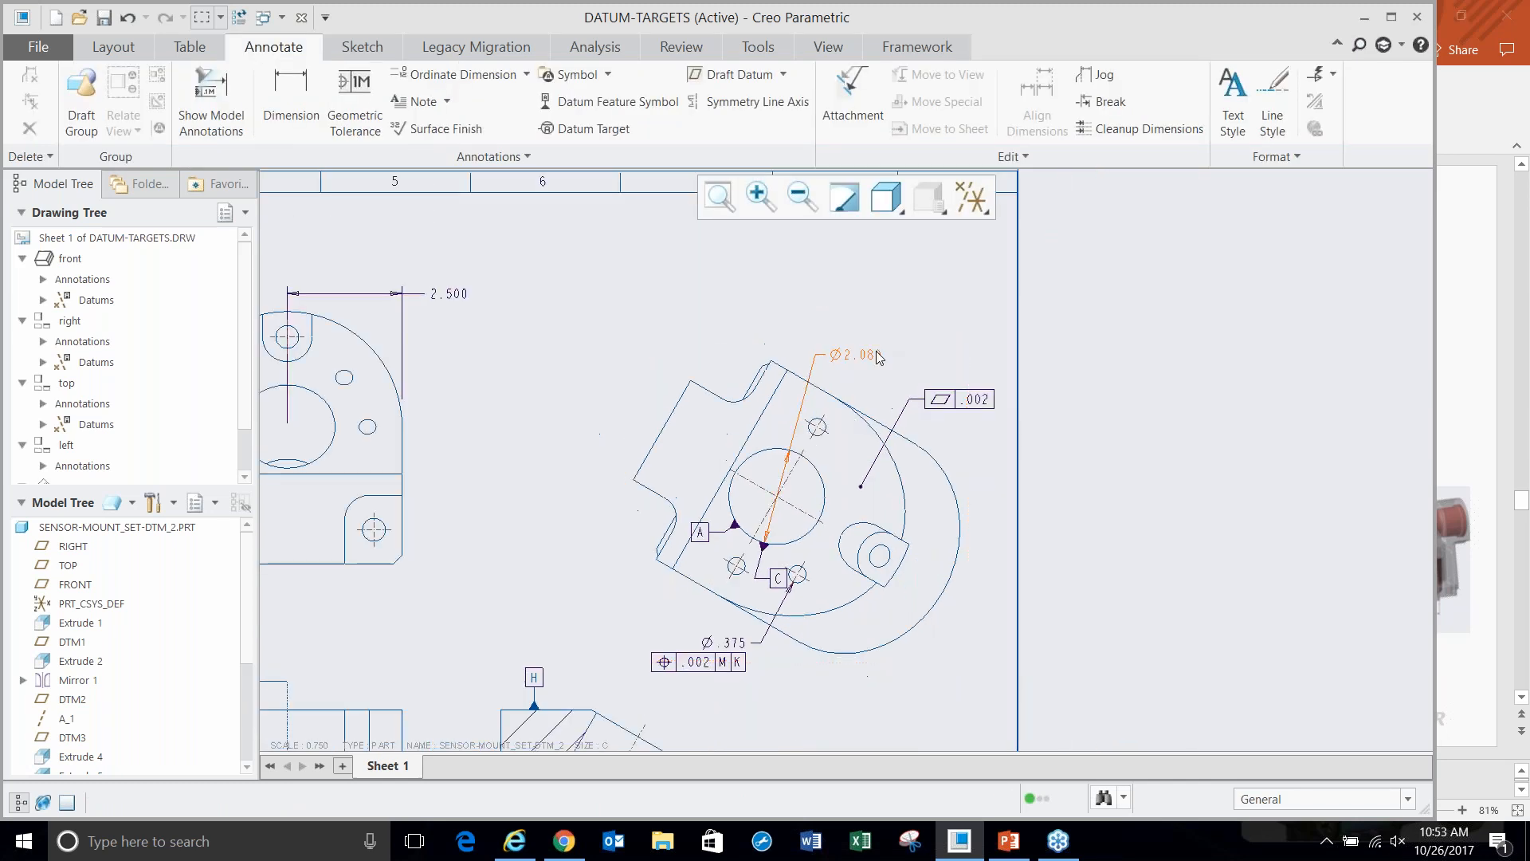
click(855, 355)
mouse_move(849, 357)
mouse_down()
mouse_move(865, 353)
mouse_move(877, 487)
mouse_move(590, 510)
mouse_move(599, 378)
mouse_move(673, 324)
mouse_move(726, 335)
mouse_up()
click(523, 362)
scroll(826, 577, up, 1)
scroll(797, 577, up, 2)
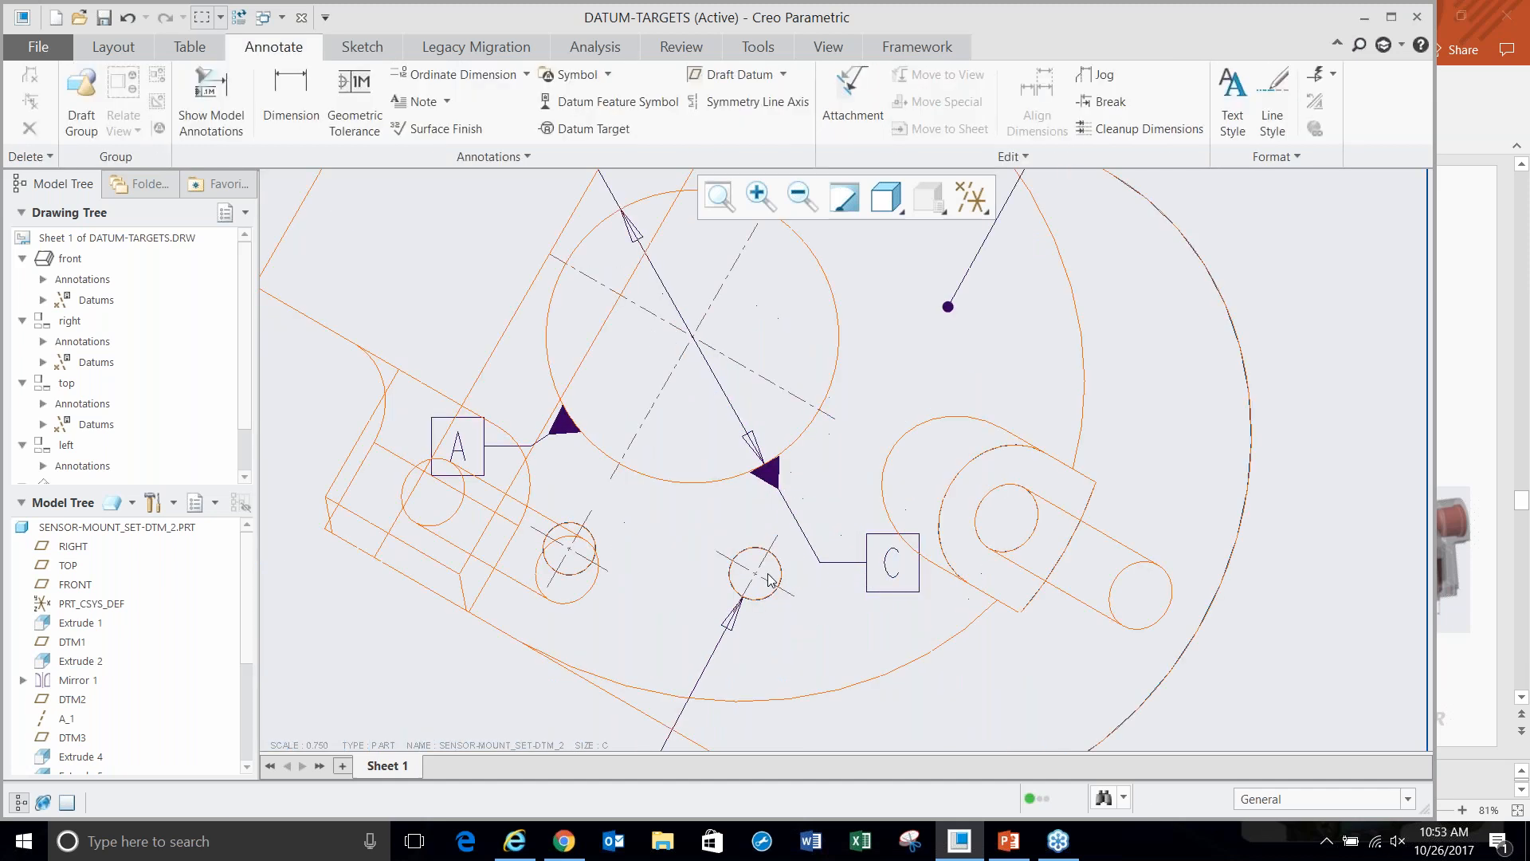
- Attach a datum feature symbol to the .002 flatness tolerance frame in the auxiliary view, placed below the frame
scroll(797, 558, down, 4)
scroll(1002, 304, up, 2)
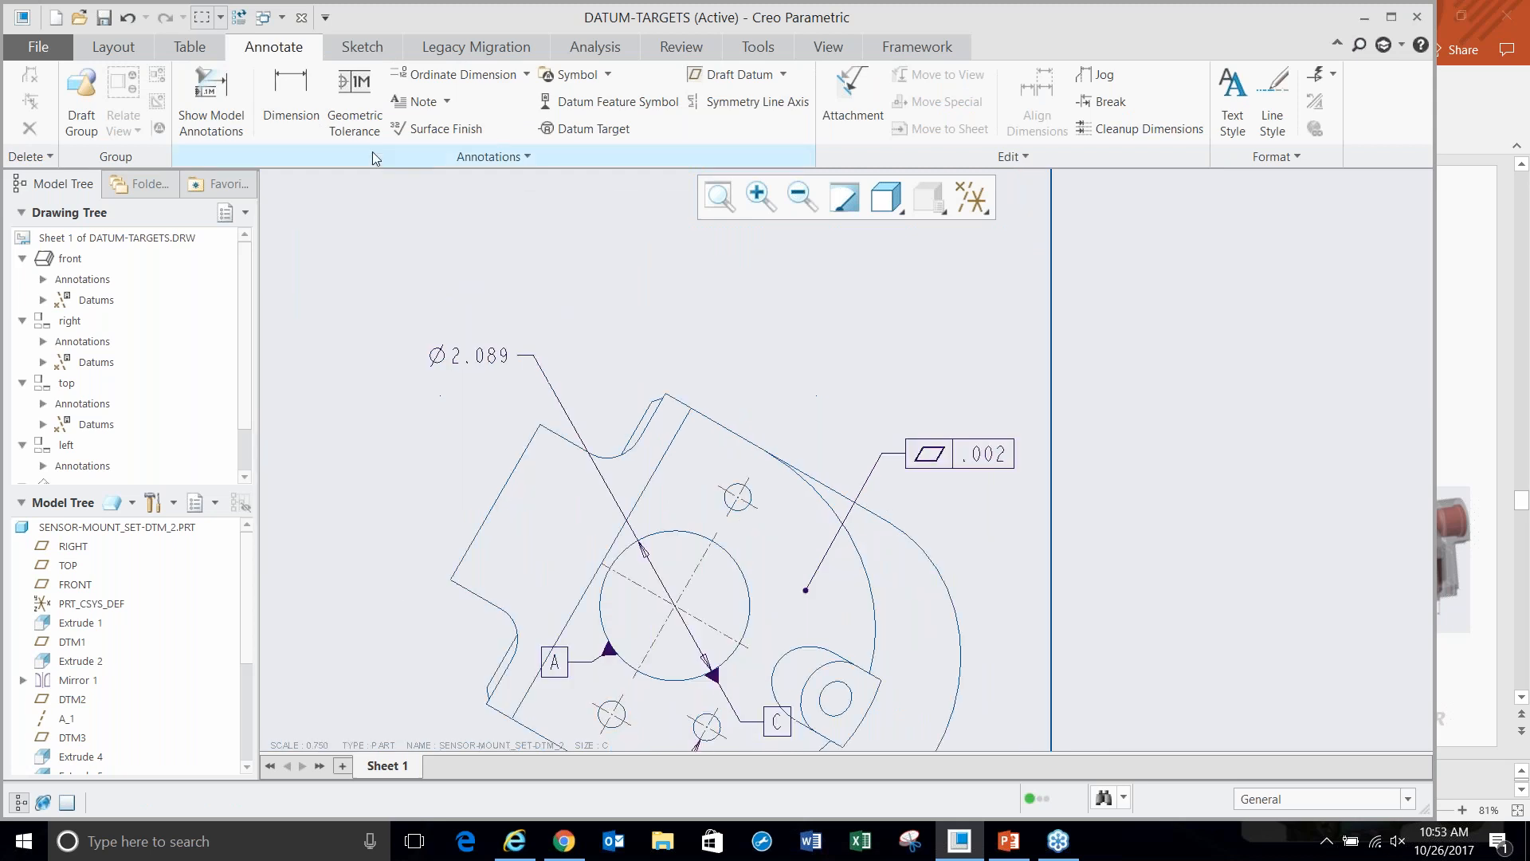
click(618, 101)
click(1009, 457)
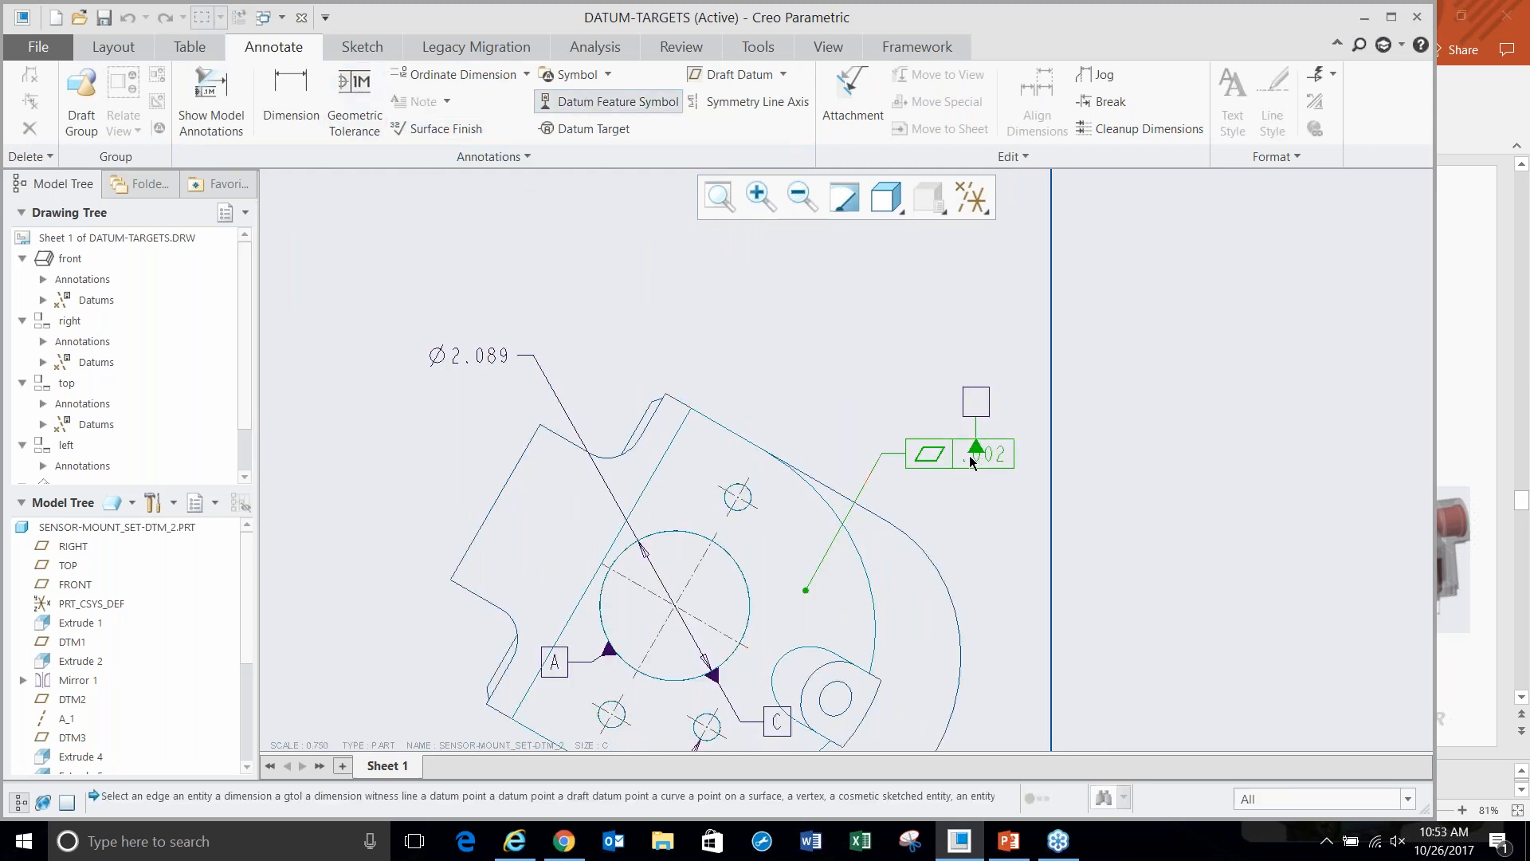
click(1005, 546)
middle_click(1017, 529)
scroll(1017, 529, down, 2)
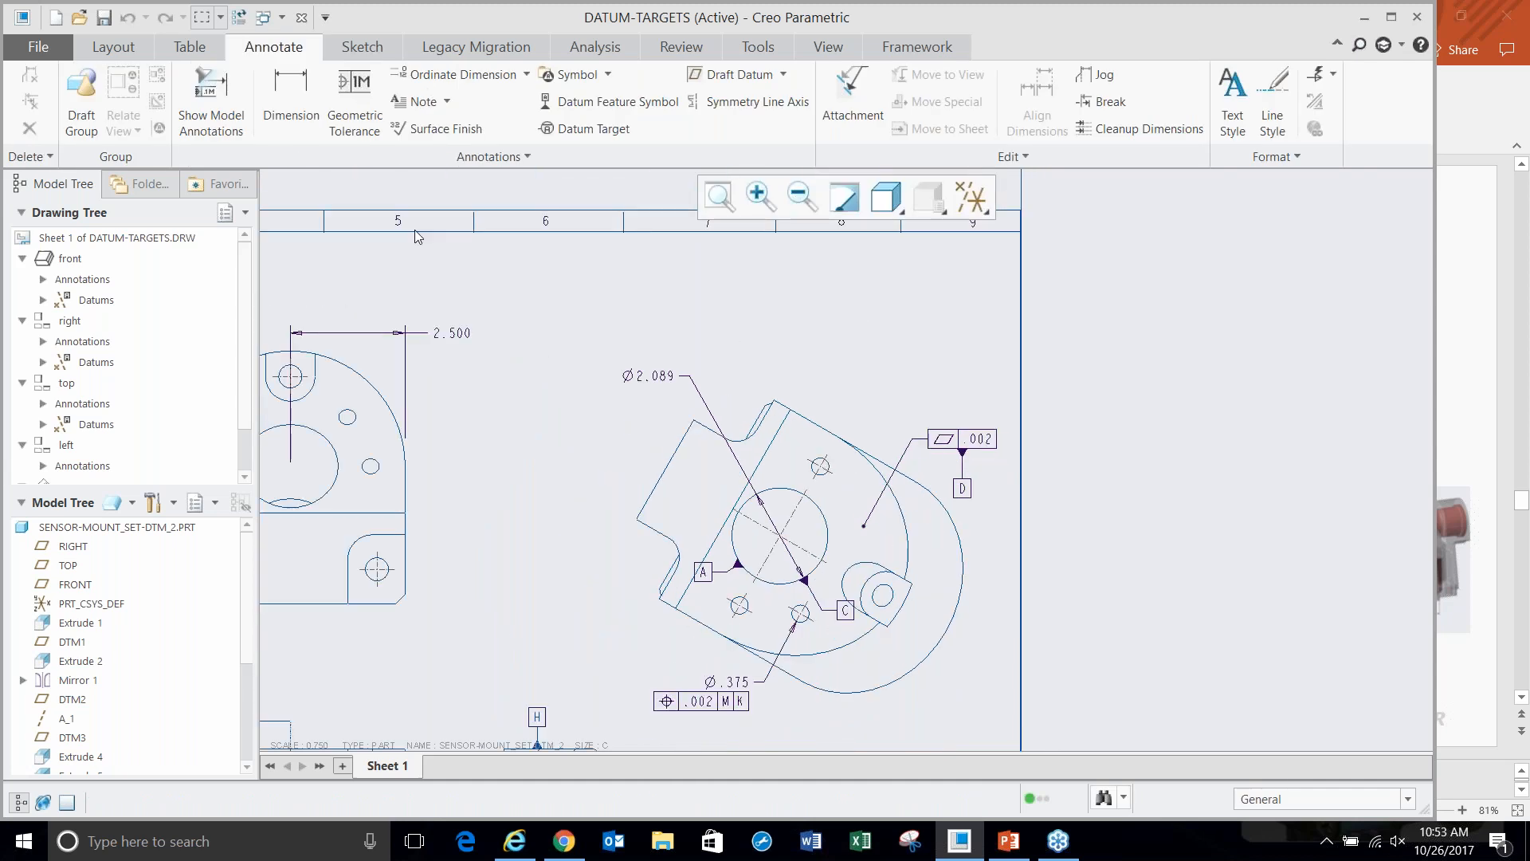
- Close the current drawing and open gtols.drw from the Gtol_Applying folder inside drawing
scroll(913, 337, down, 4)
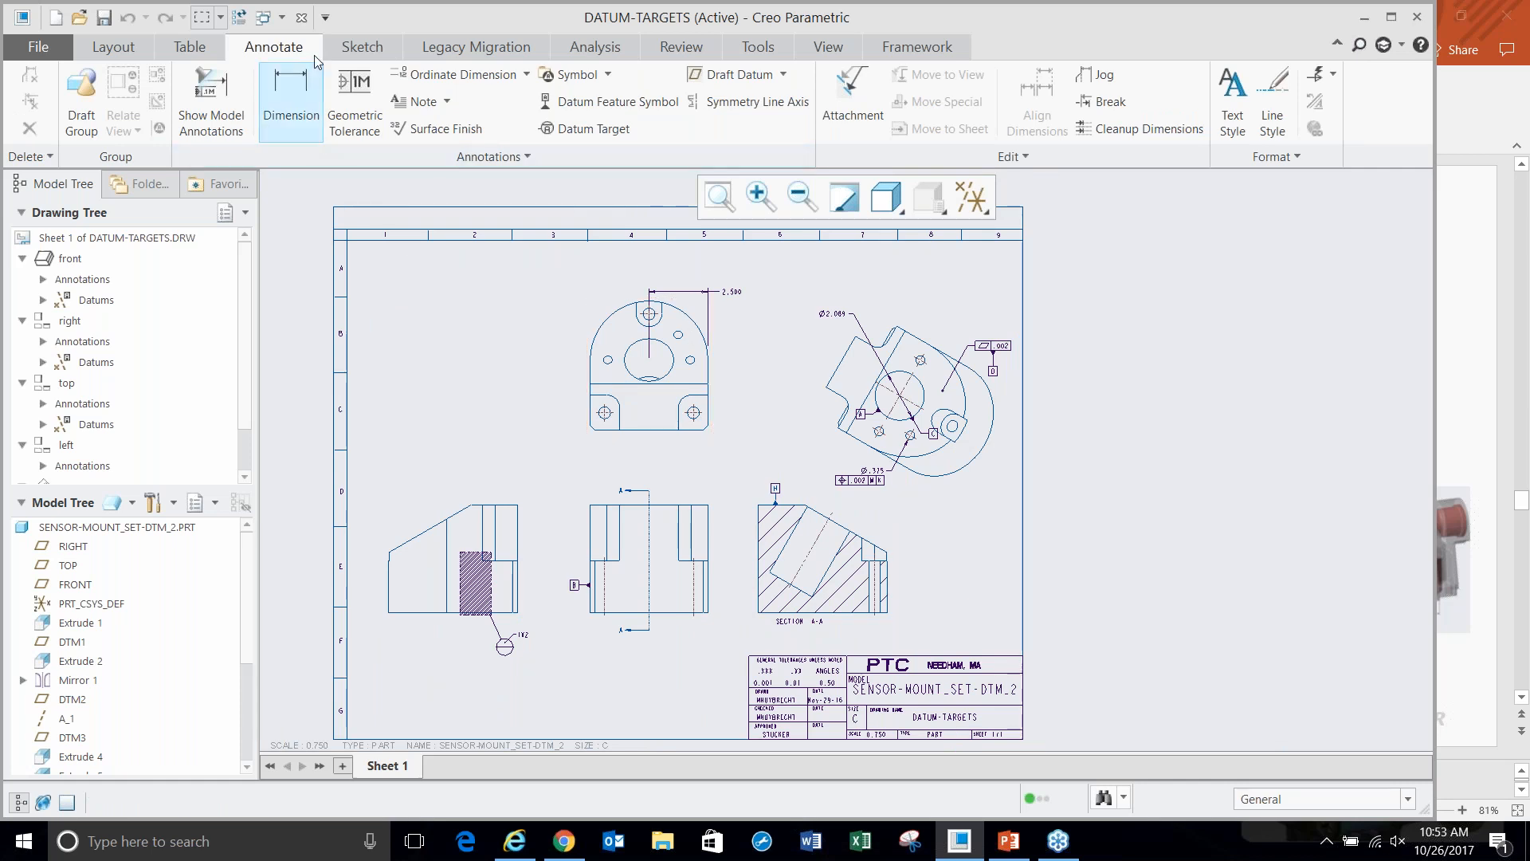
click(302, 18)
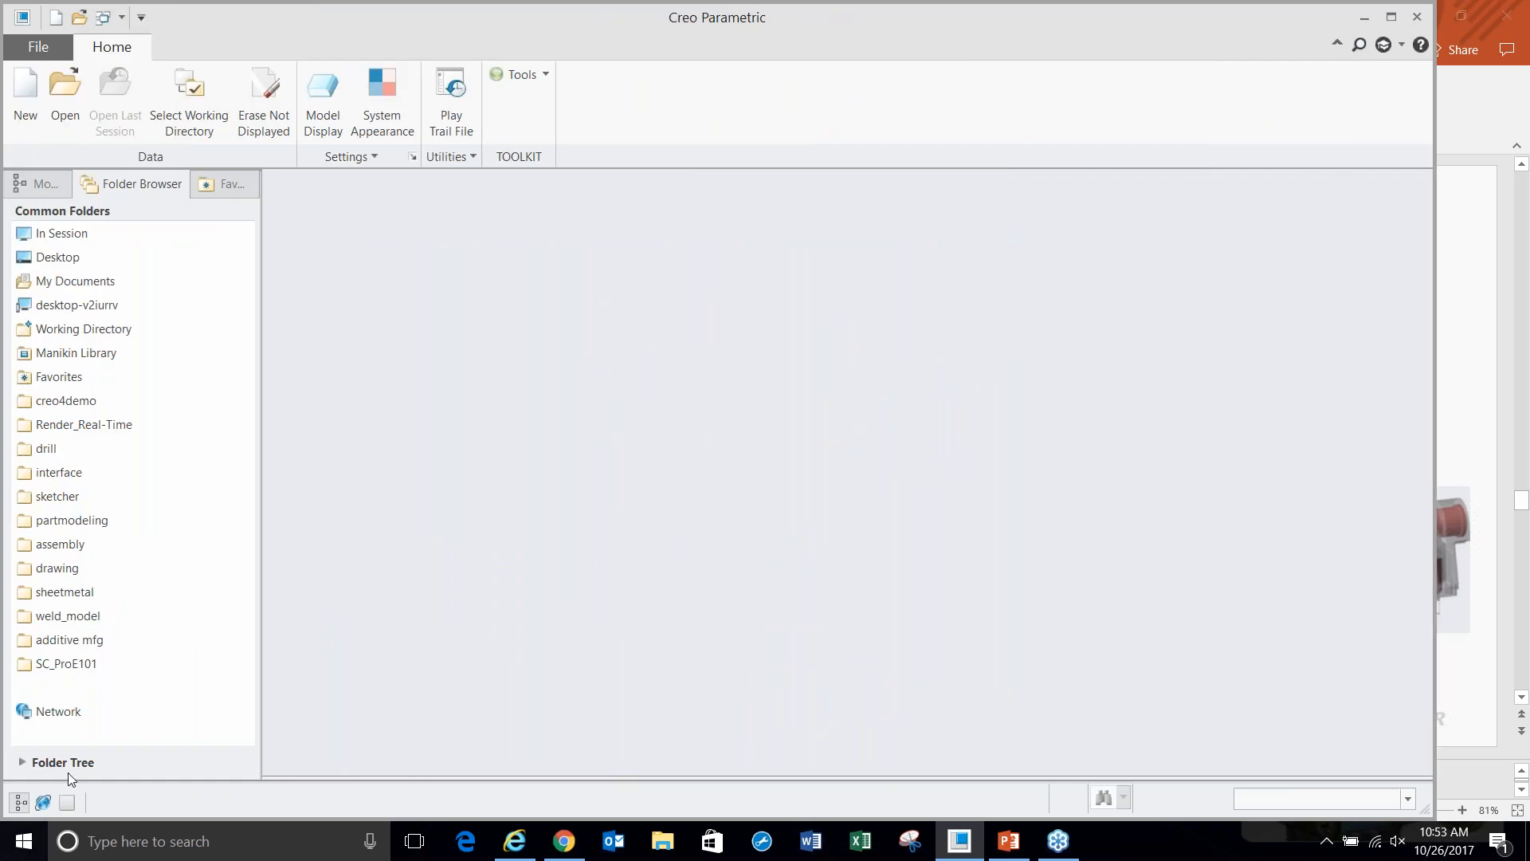
click(76, 572)
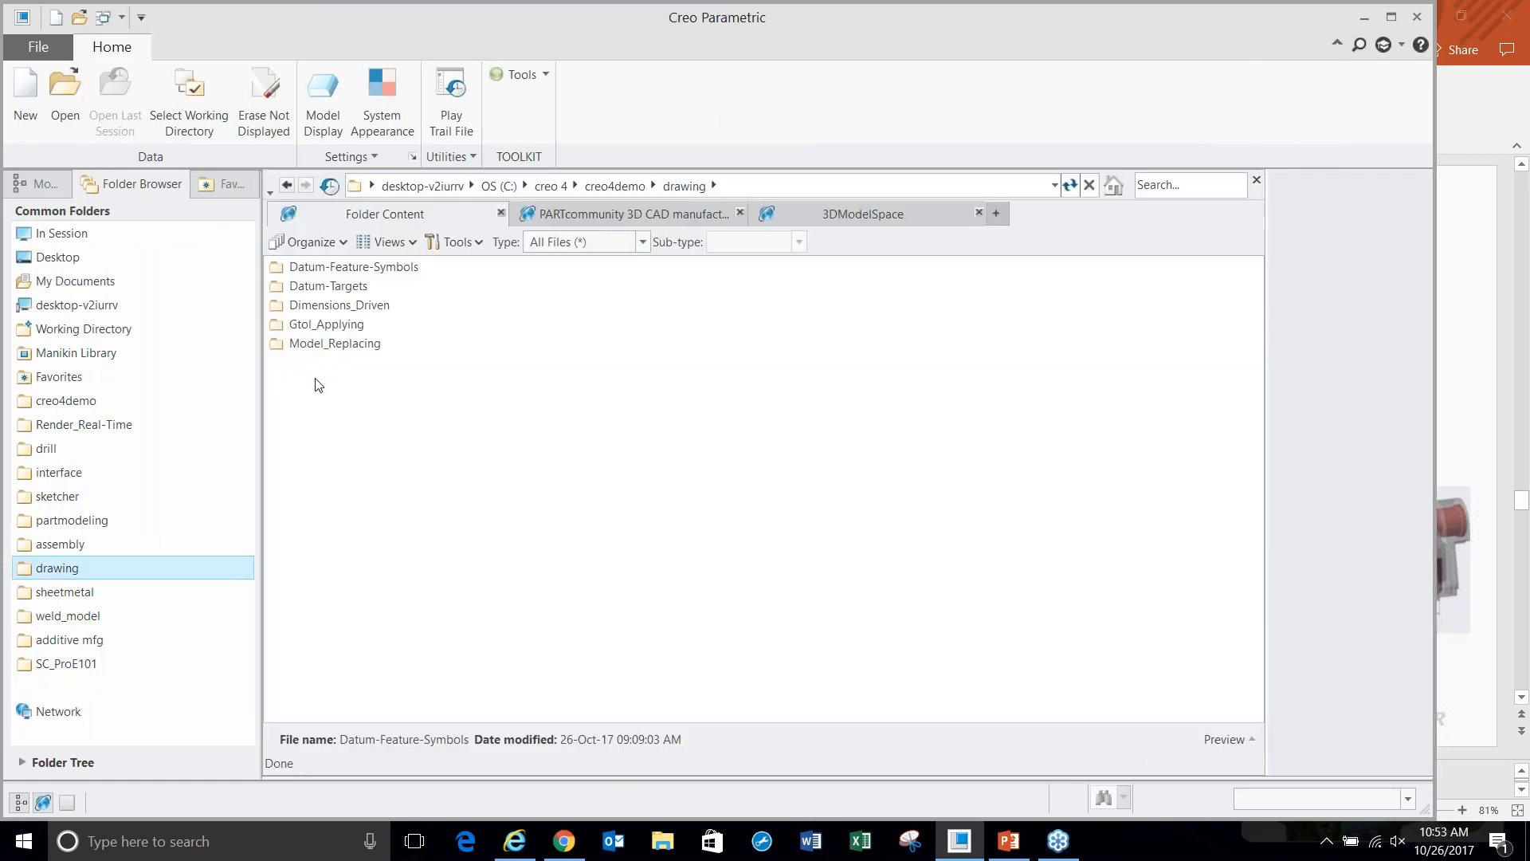
double_click(325, 328)
click(307, 287)
- Add a 0.002 position geometric tolerance with a leader to the top edge of the side view carrying datum C
scroll(1034, 459, down, 4)
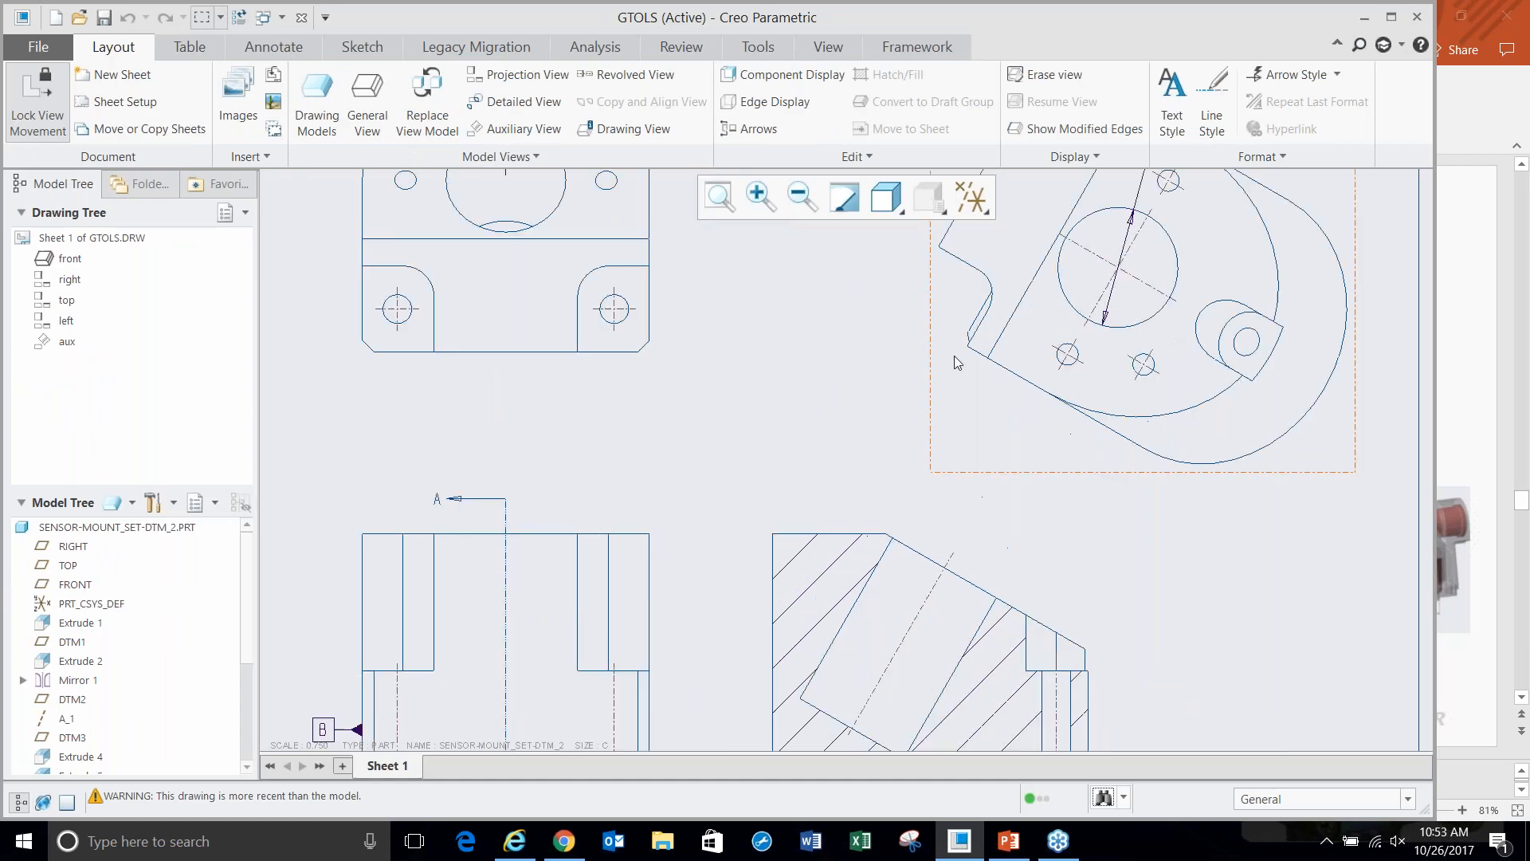
scroll(945, 355, up, 3)
scroll(770, 465, down, 1)
scroll(737, 516, up, 2)
scroll(538, 460, down, 3)
scroll(538, 465, down, 3)
scroll(701, 507, down, 1)
scroll(608, 416, up, 1)
scroll(619, 505, down, 2)
scroll(615, 499, down, 1)
scroll(614, 483, up, 2)
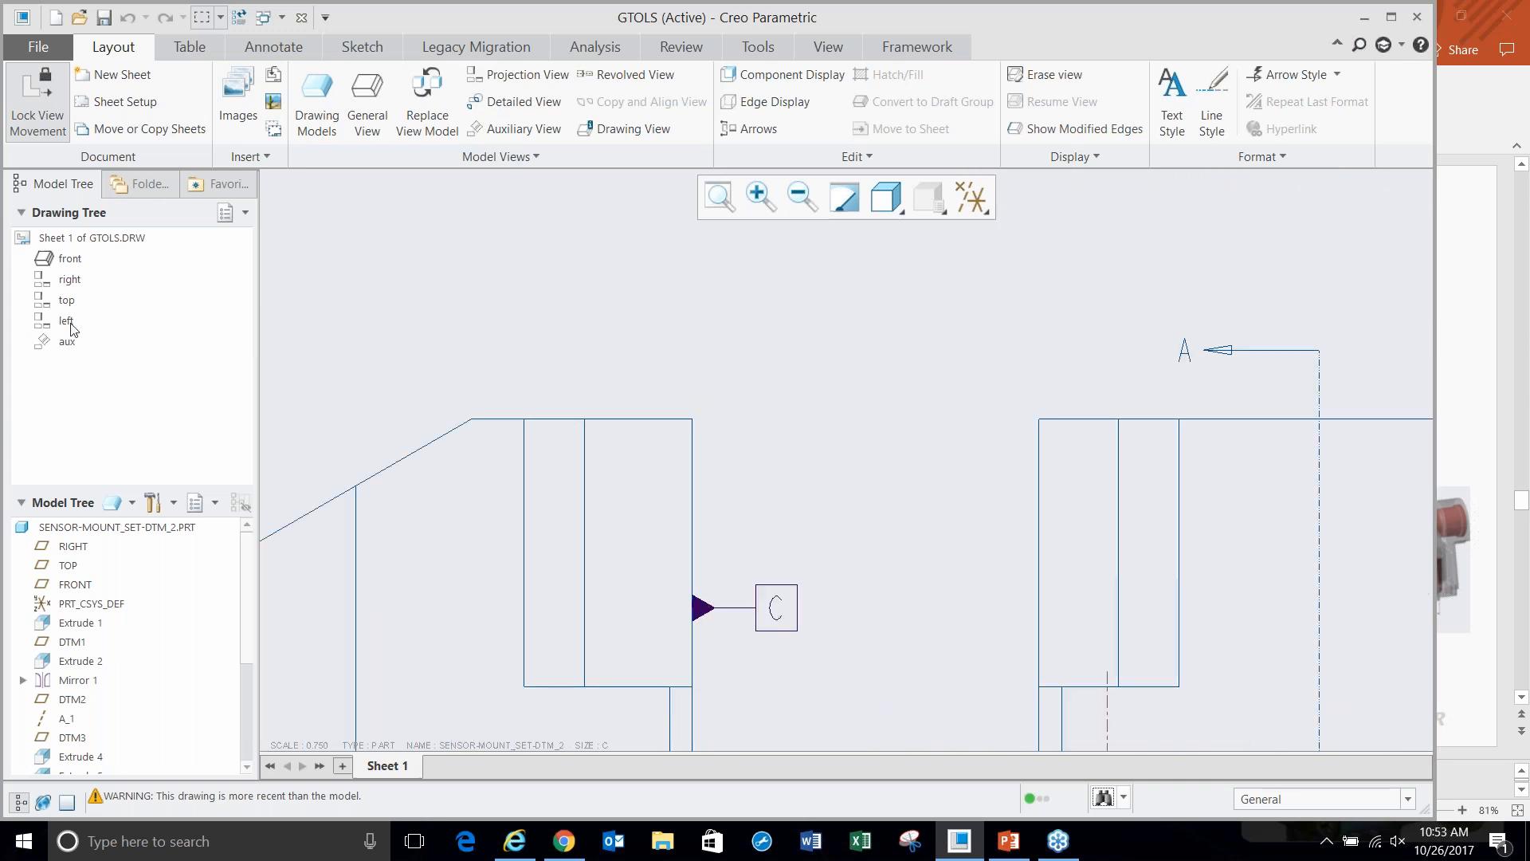
click(302, 41)
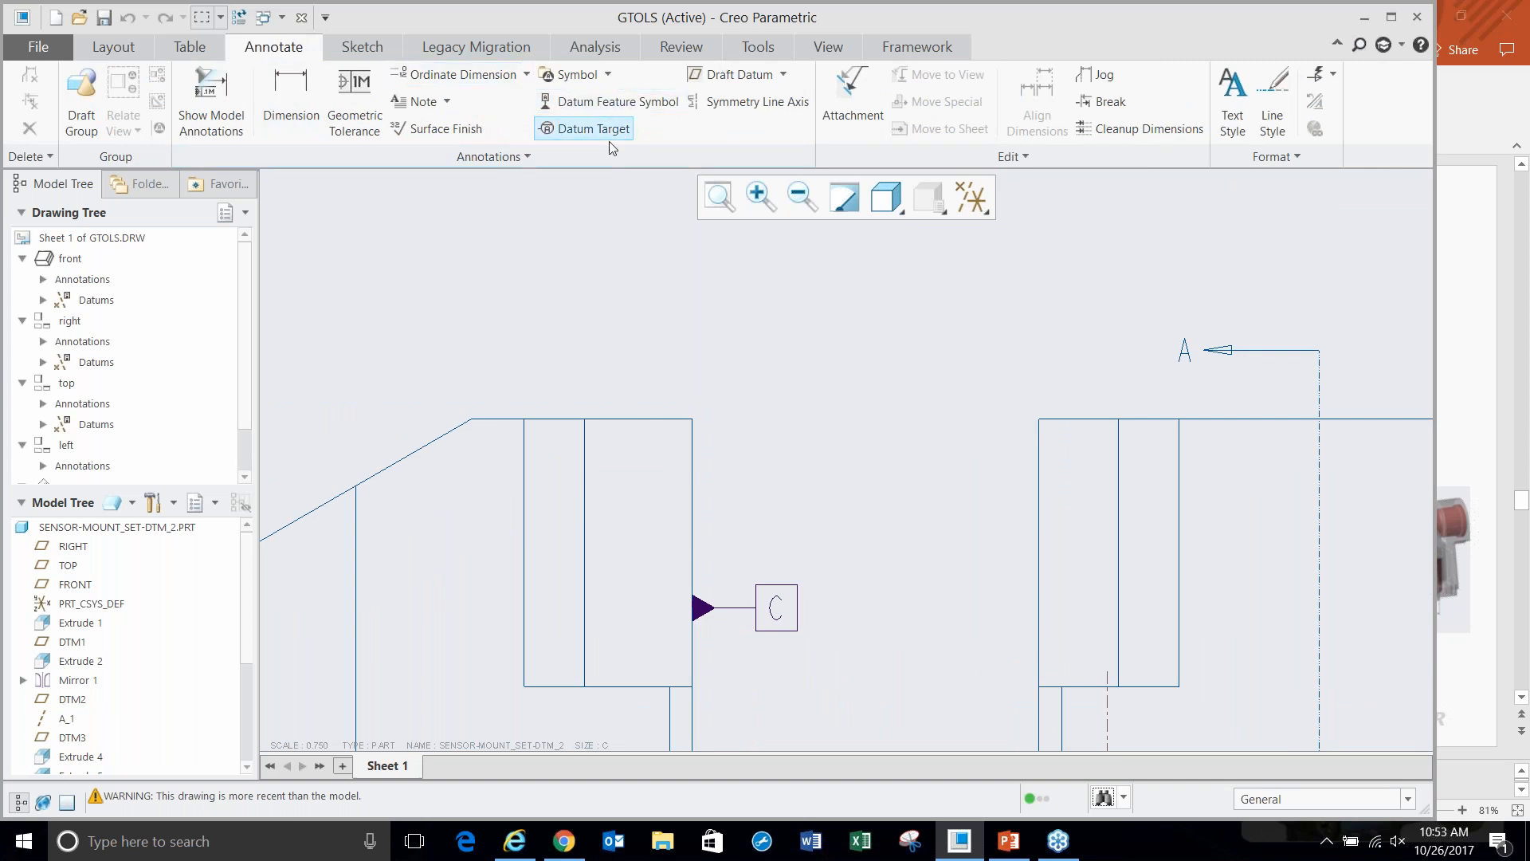
click(355, 104)
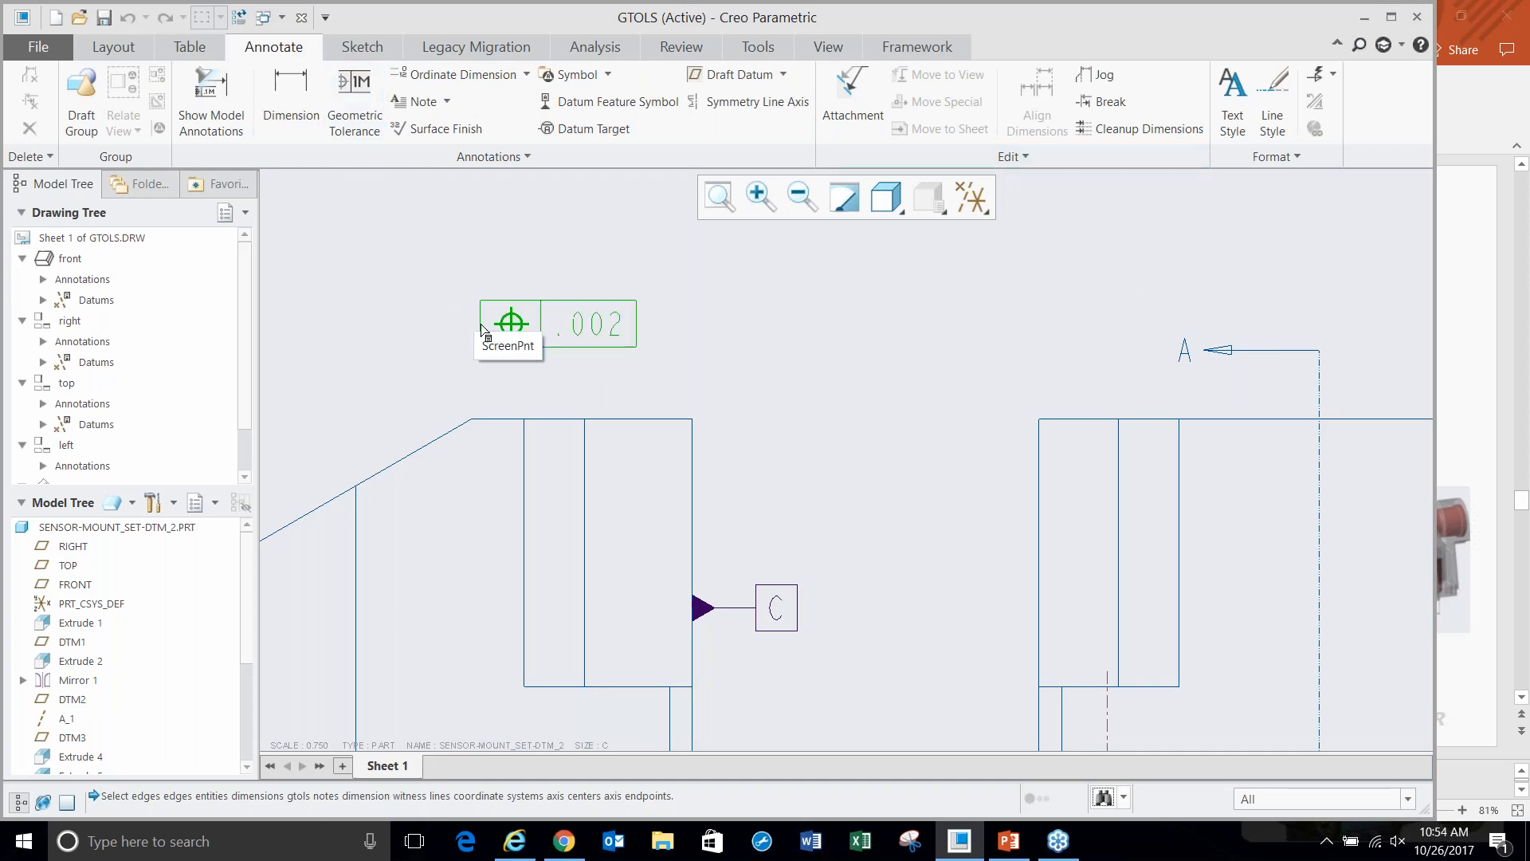
drag(480, 327, 571, 331)
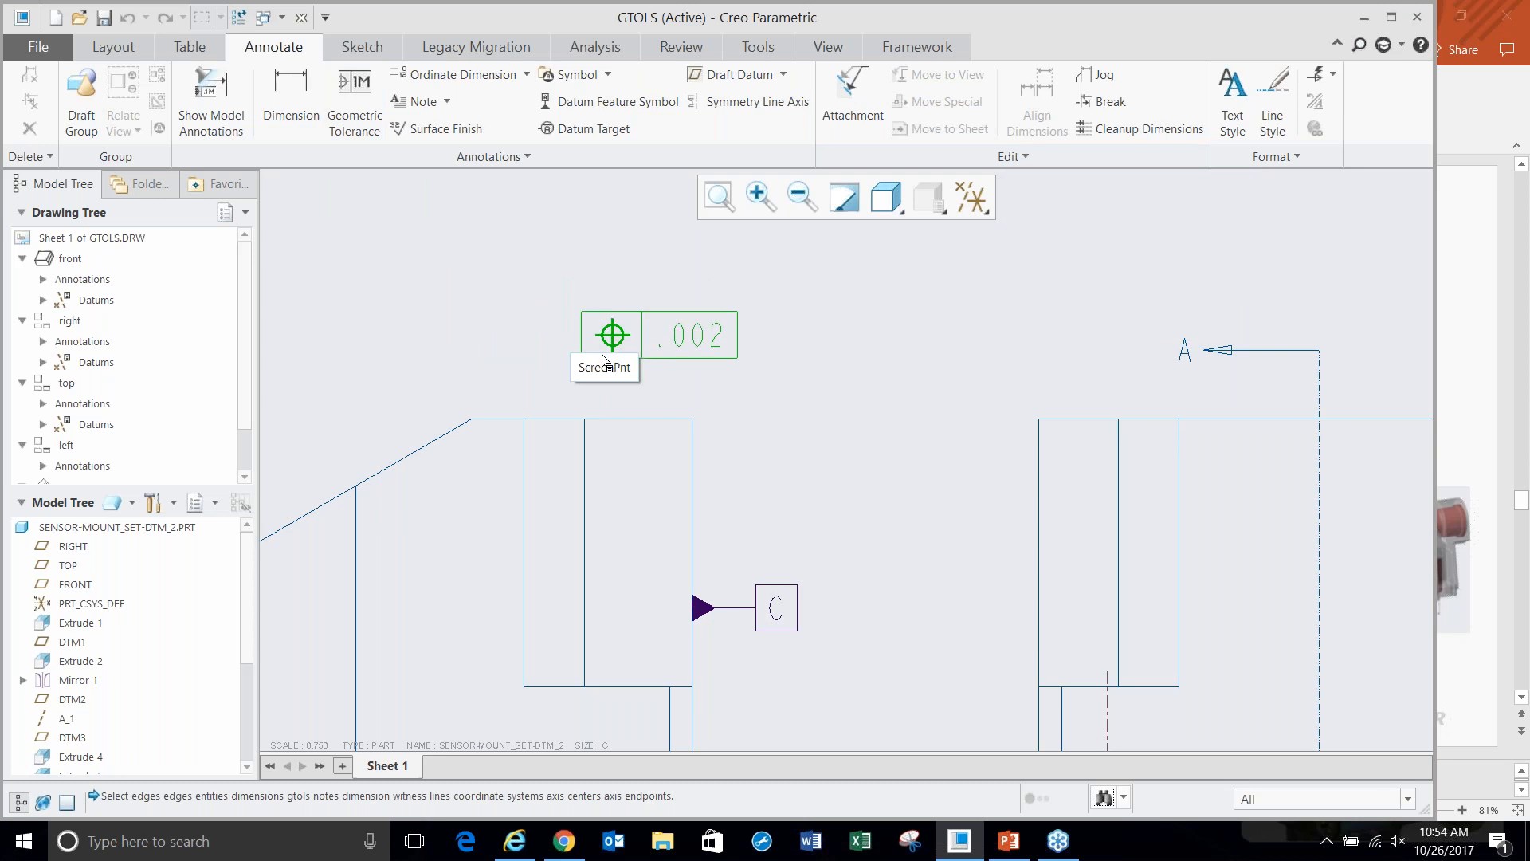
click(626, 419)
middle_click(722, 311)
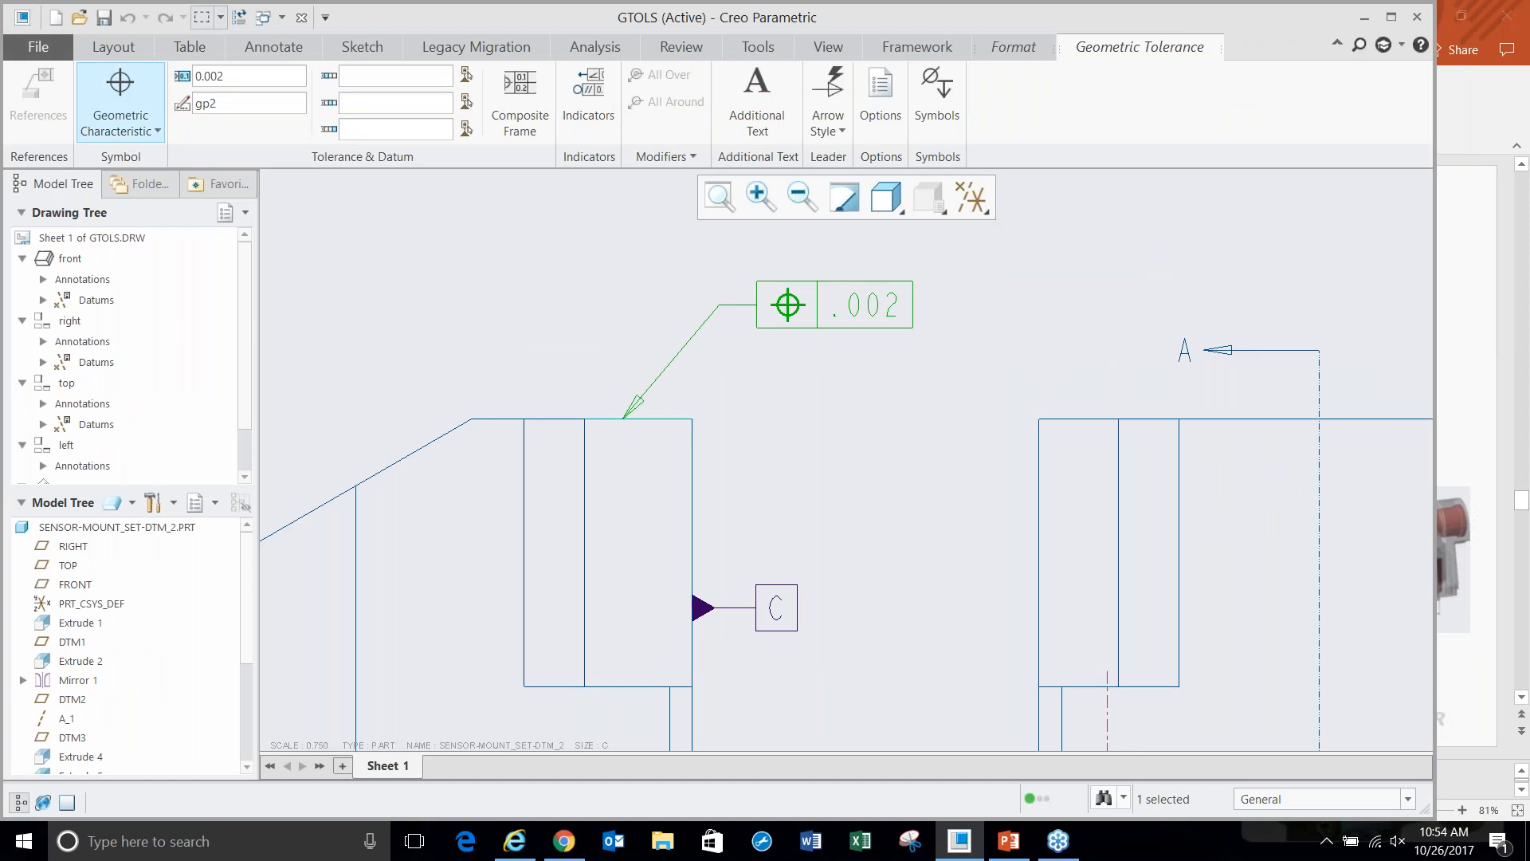
- Change the geometric characteristic of the 0.002 position tolerance frame to Perpendicularity
click(138, 135)
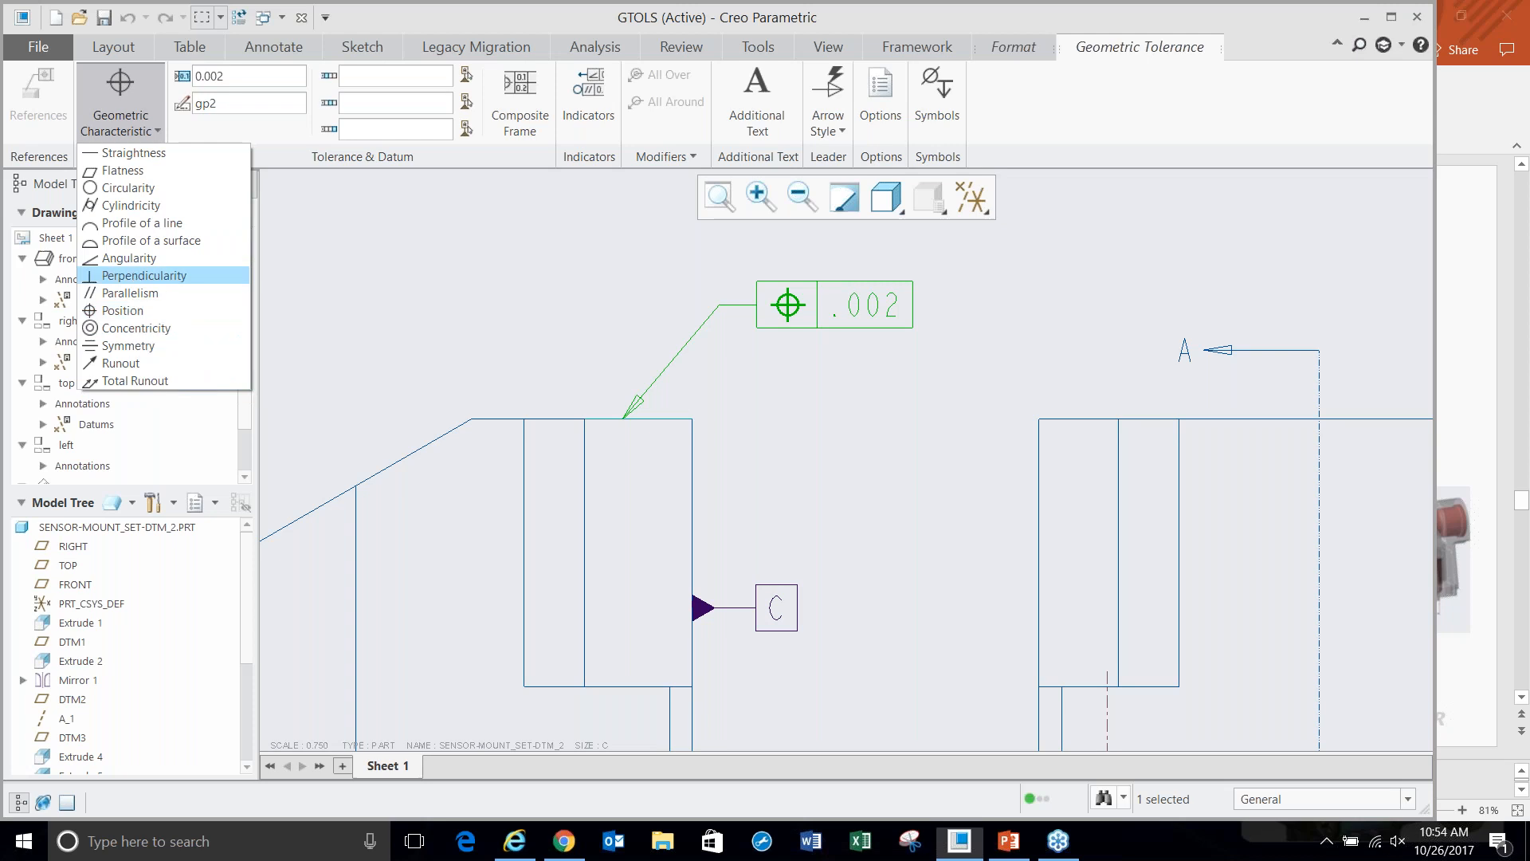
click(132, 275)
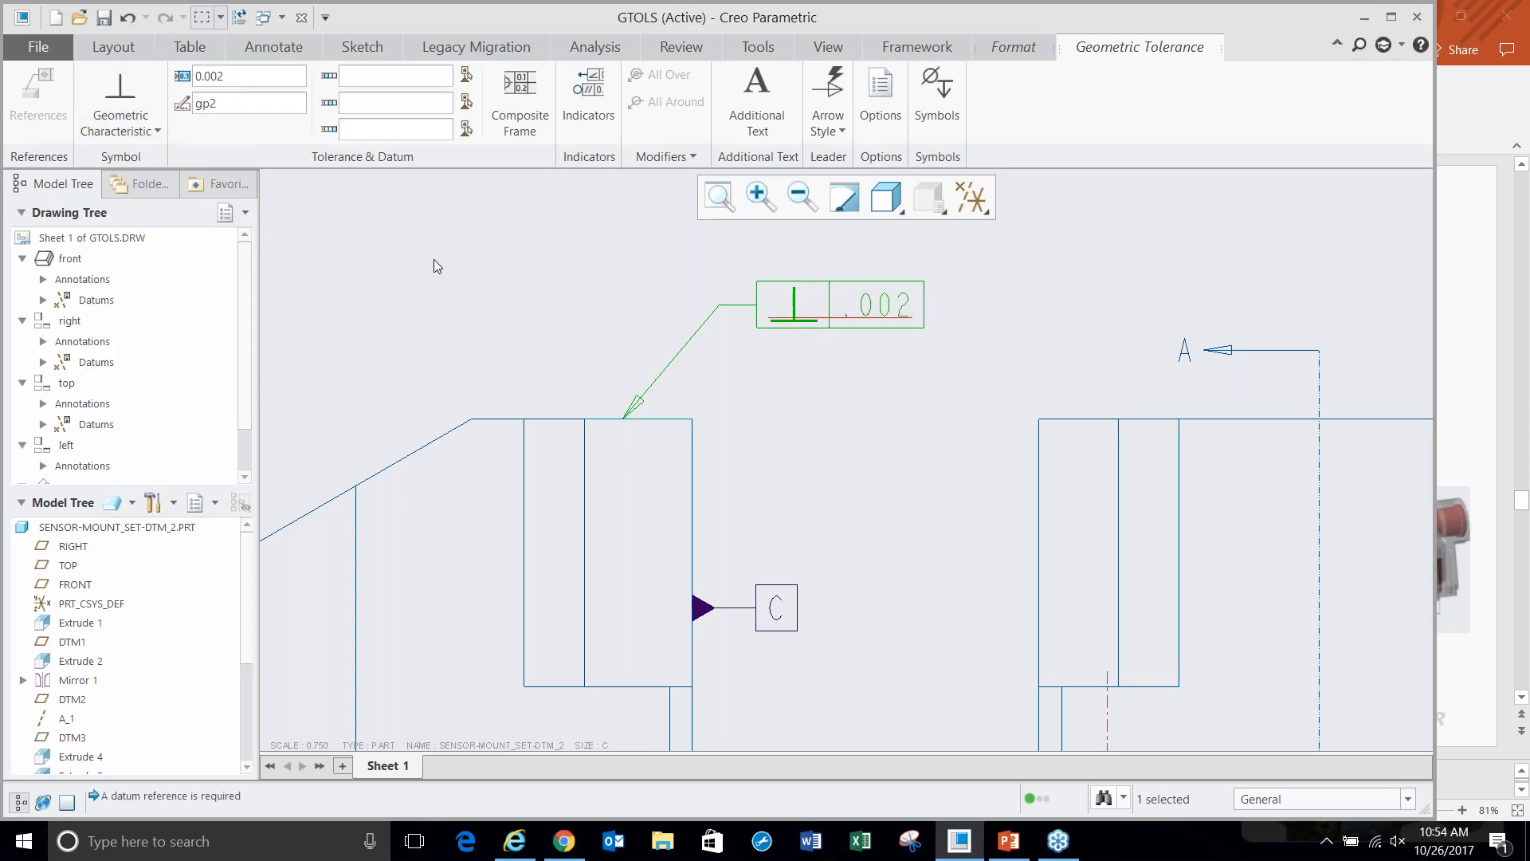
click(473, 313)
scroll(547, 311, up, 2)
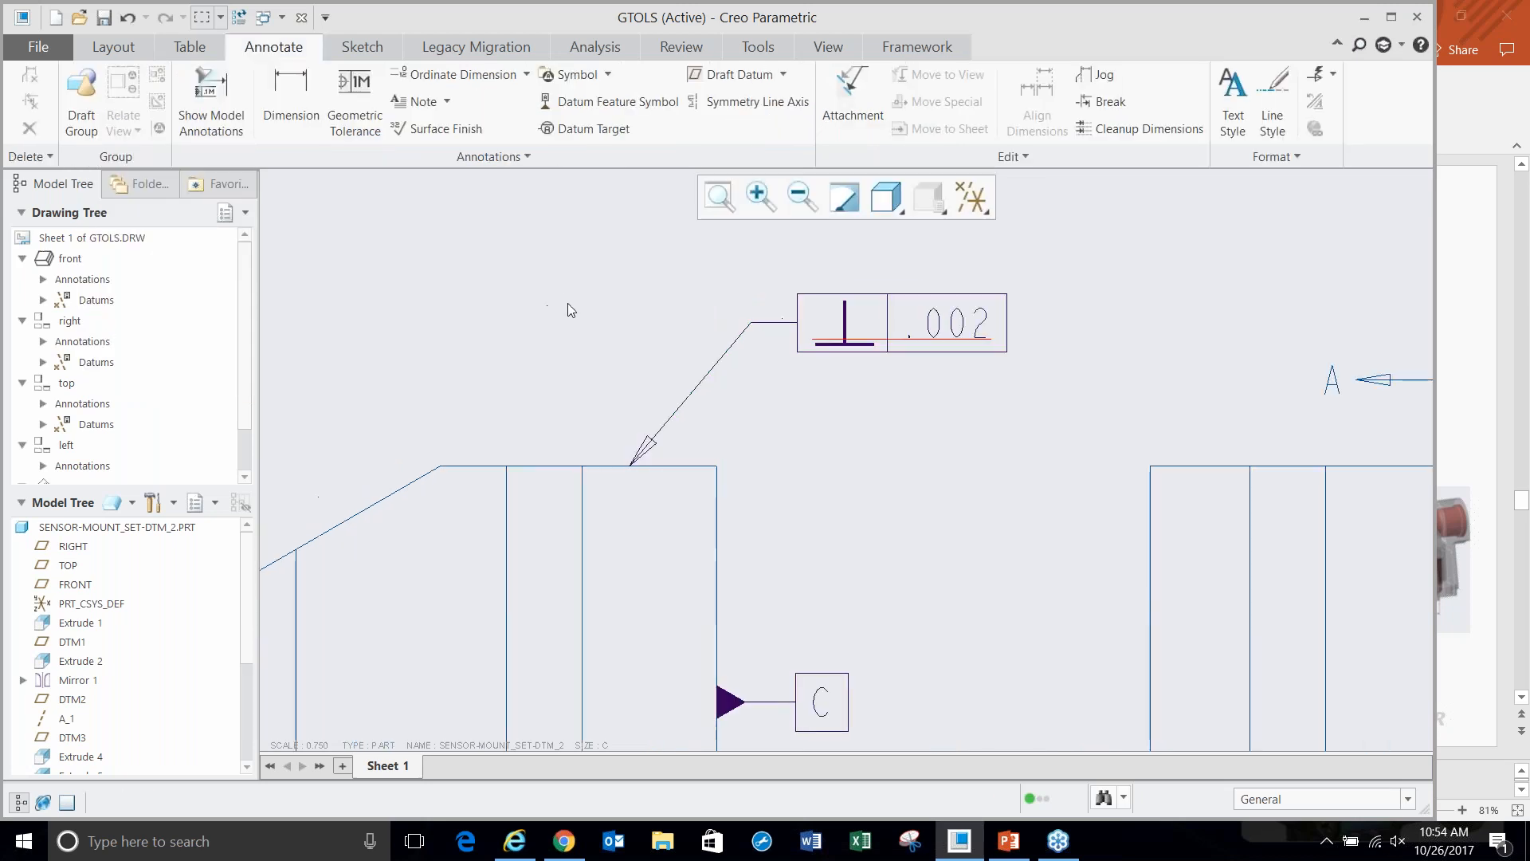
- Reference datum symbol C as the primary datum of the 0.002 perpendicularity tolerance and bring up the available text symbols
click(891, 302)
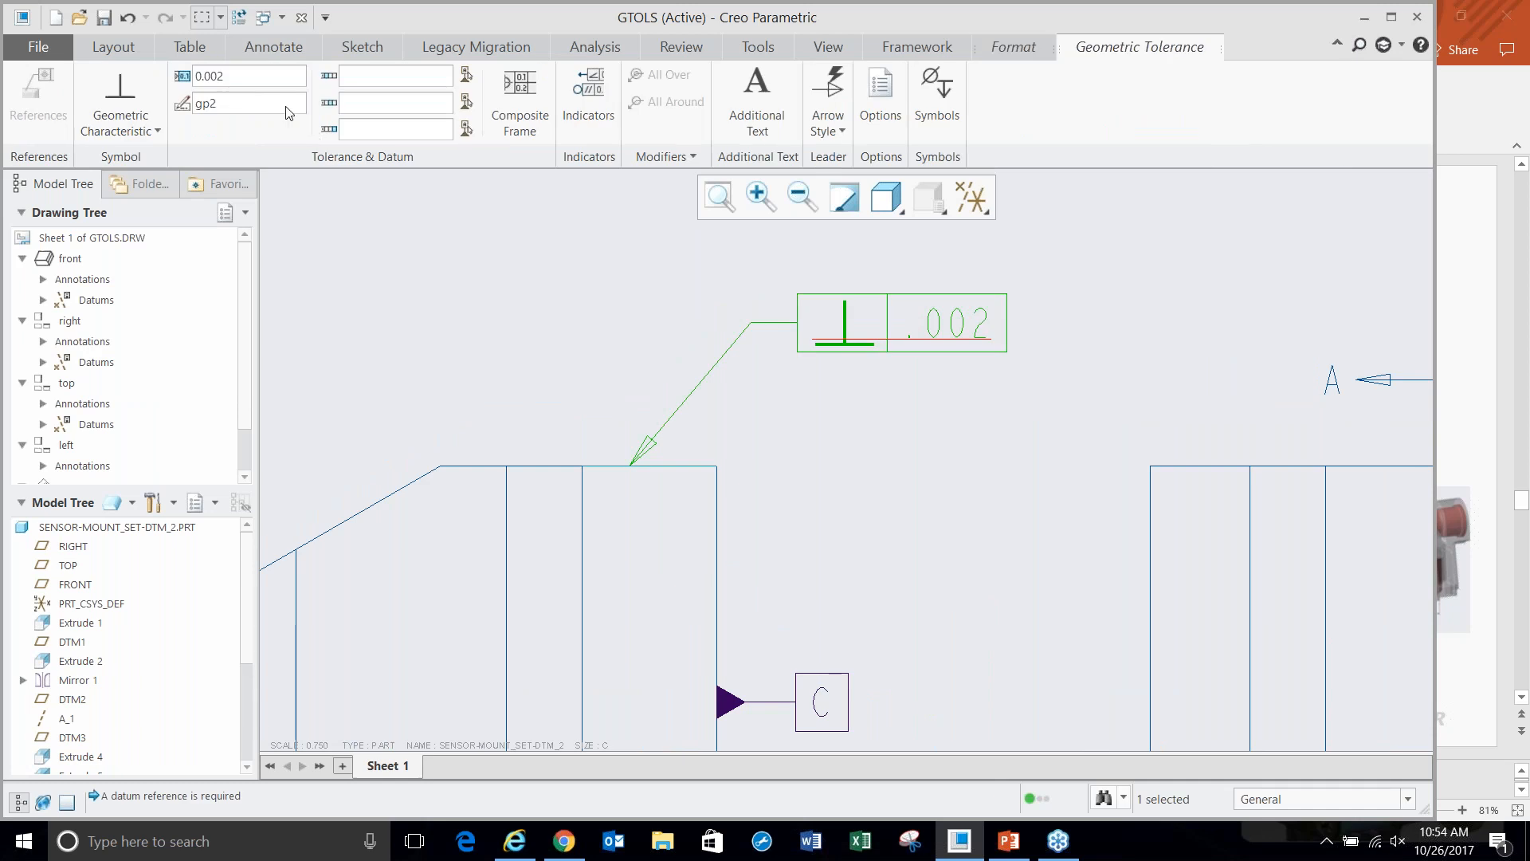
click(467, 76)
scroll(681, 364, down, 2)
click(770, 580)
middle_click(872, 451)
scroll(877, 441, up, 2)
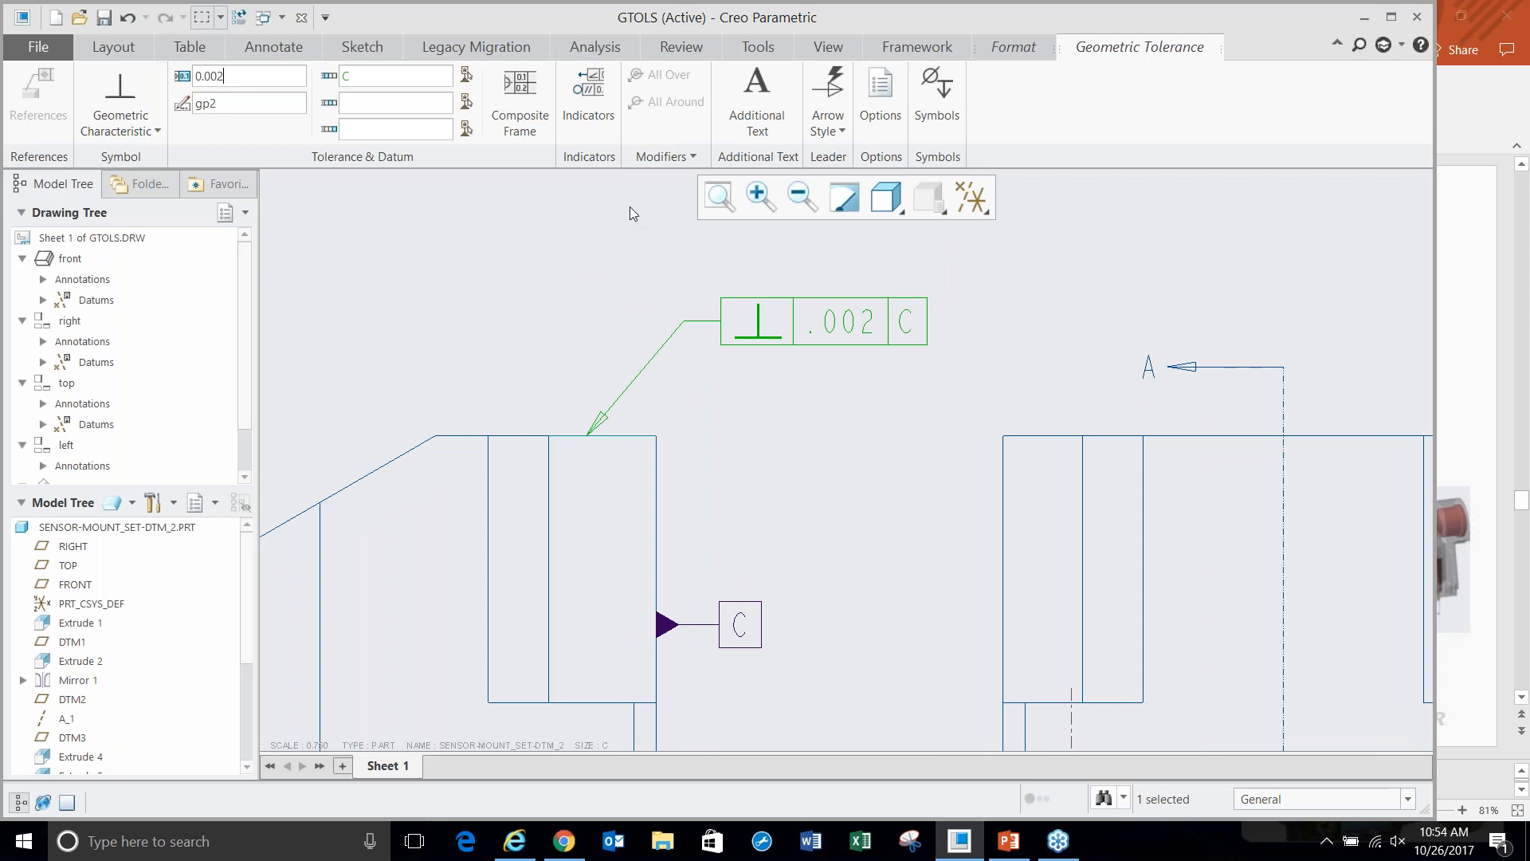
click(940, 103)
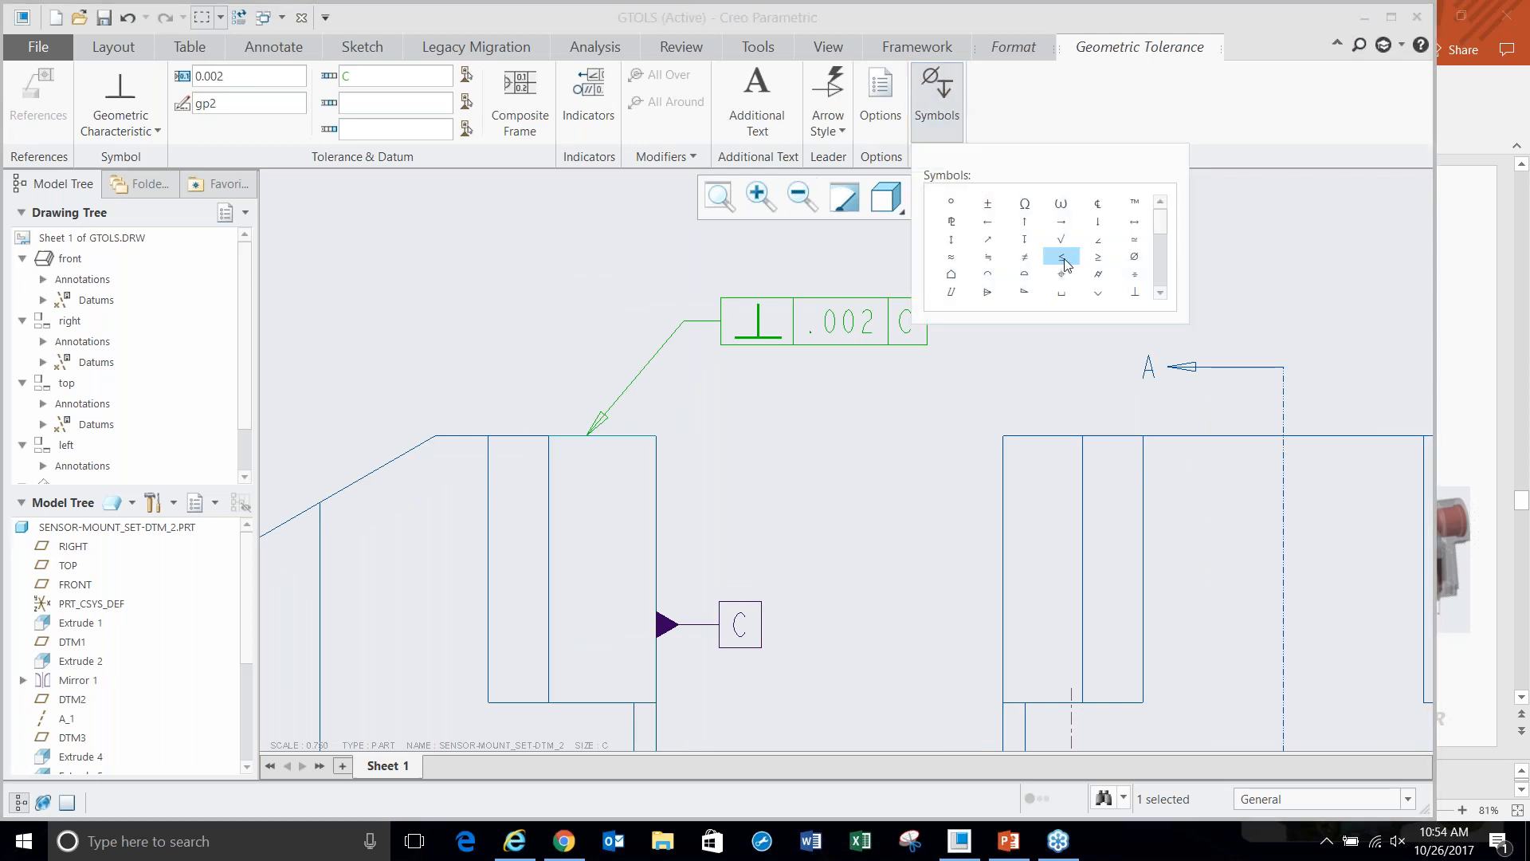
click(564, 284)
- Close the current drawing and open gearbox_rear.drw from the Model_Replacing folder inside drawing
scroll(838, 437, down, 3)
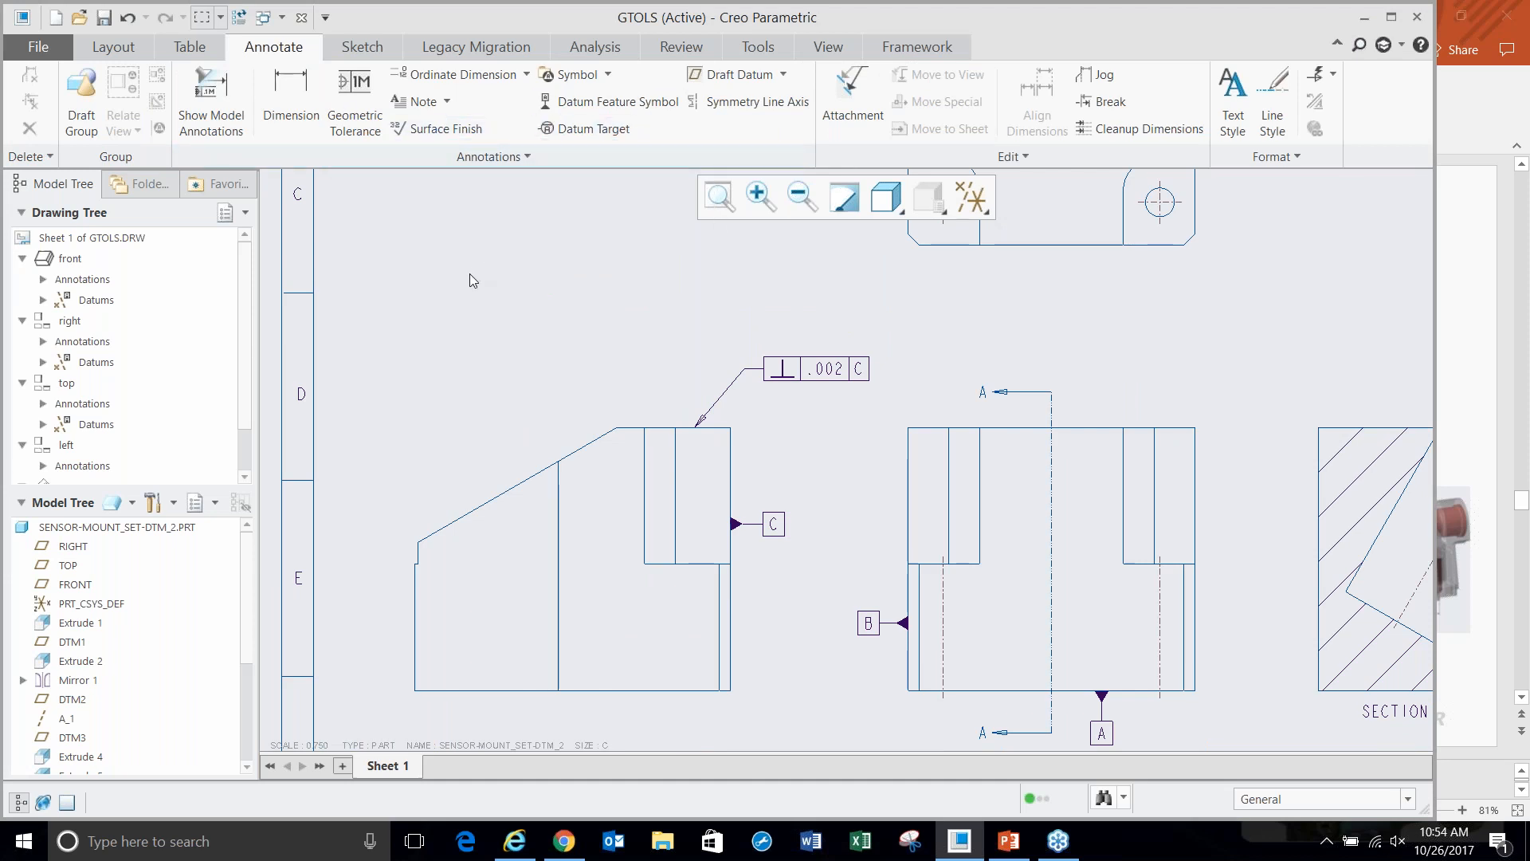
scroll(550, 341, down, 3)
click(302, 17)
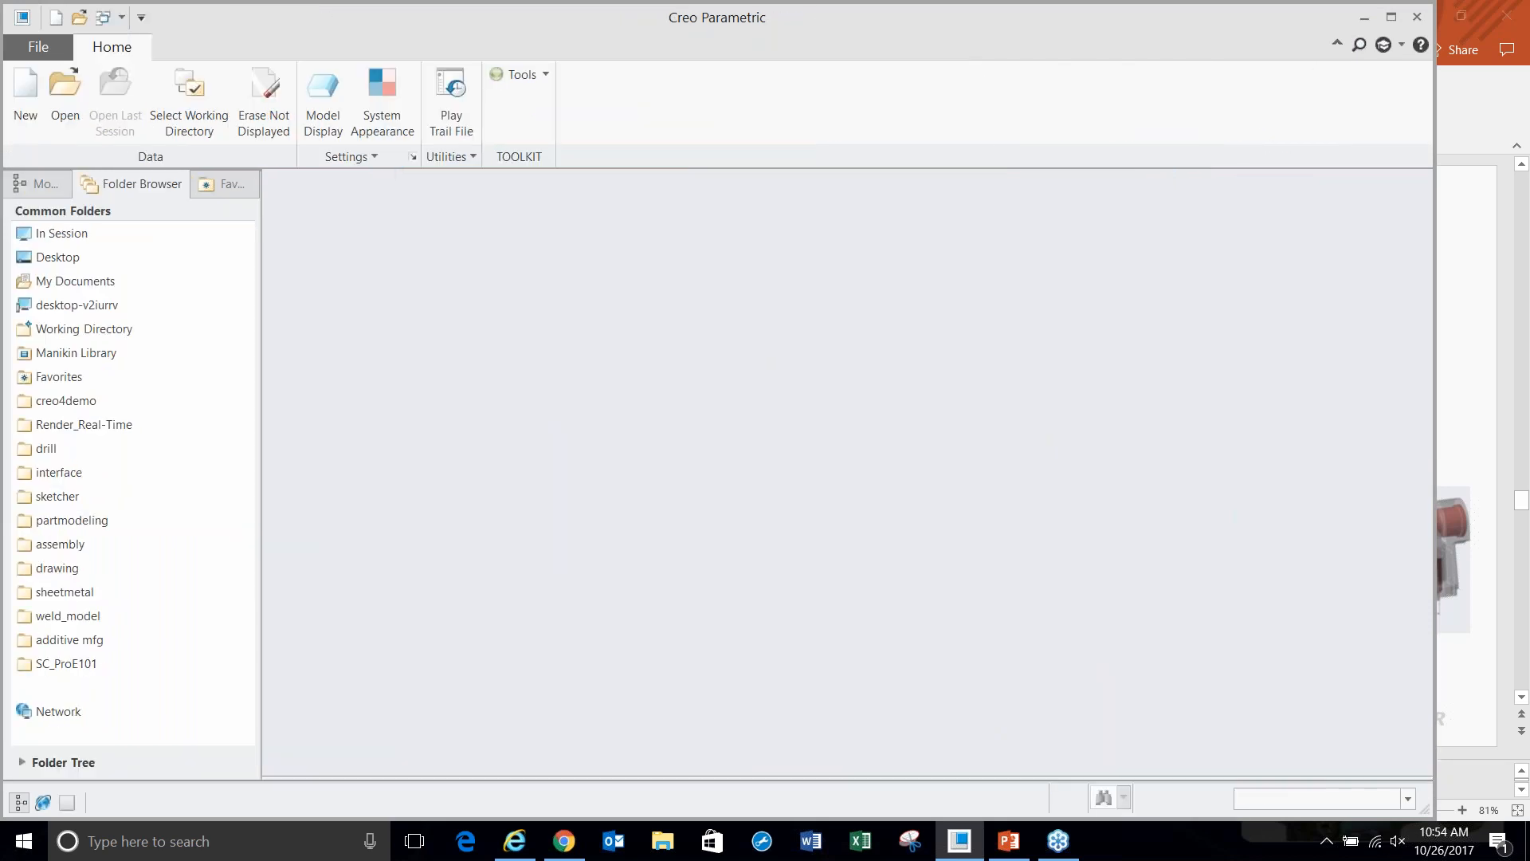
click(86, 568)
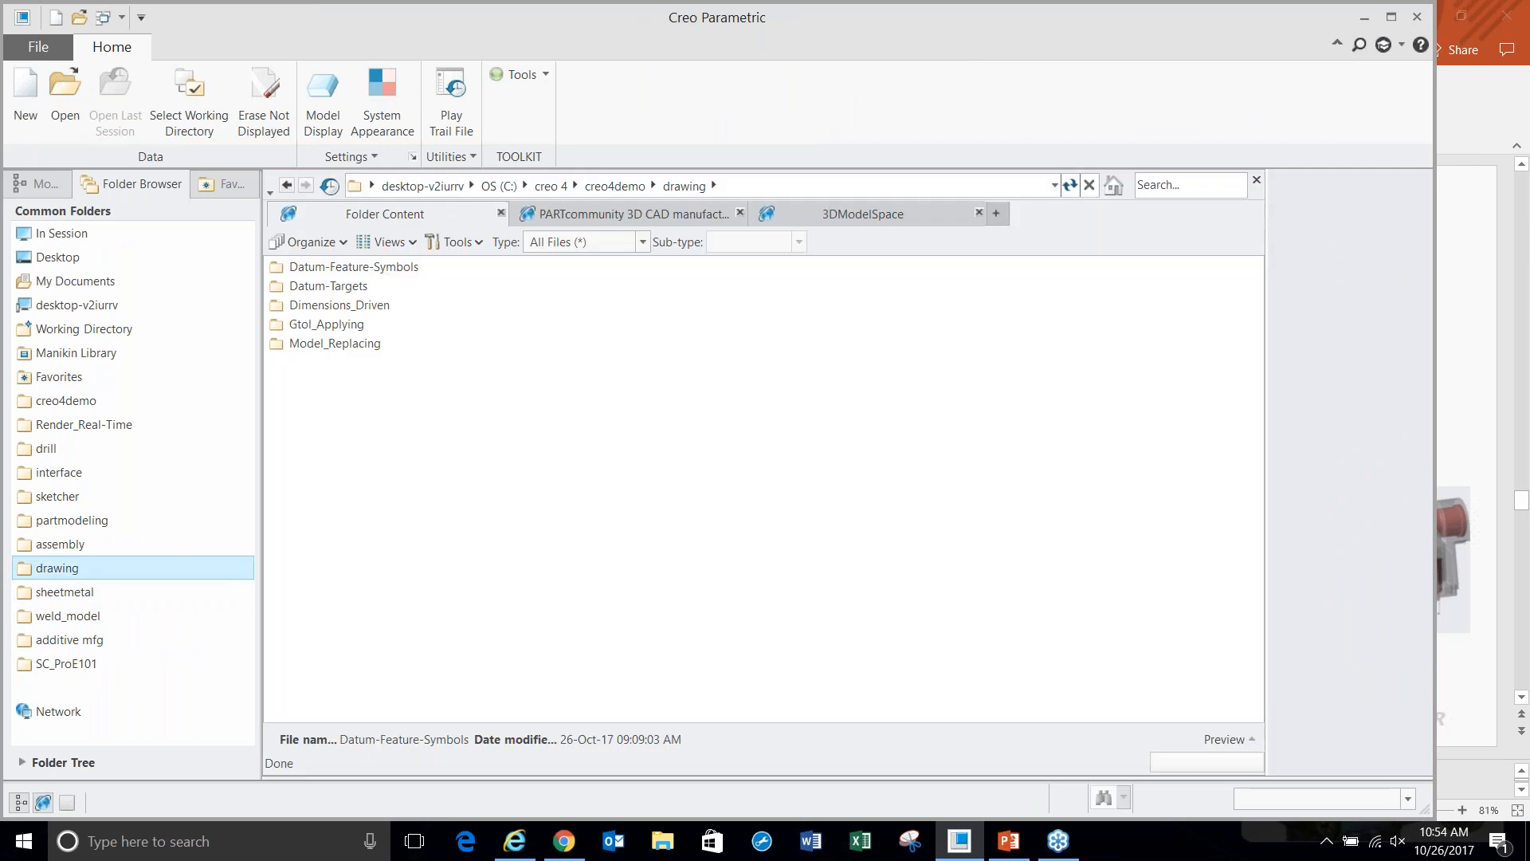
double_click(315, 348)
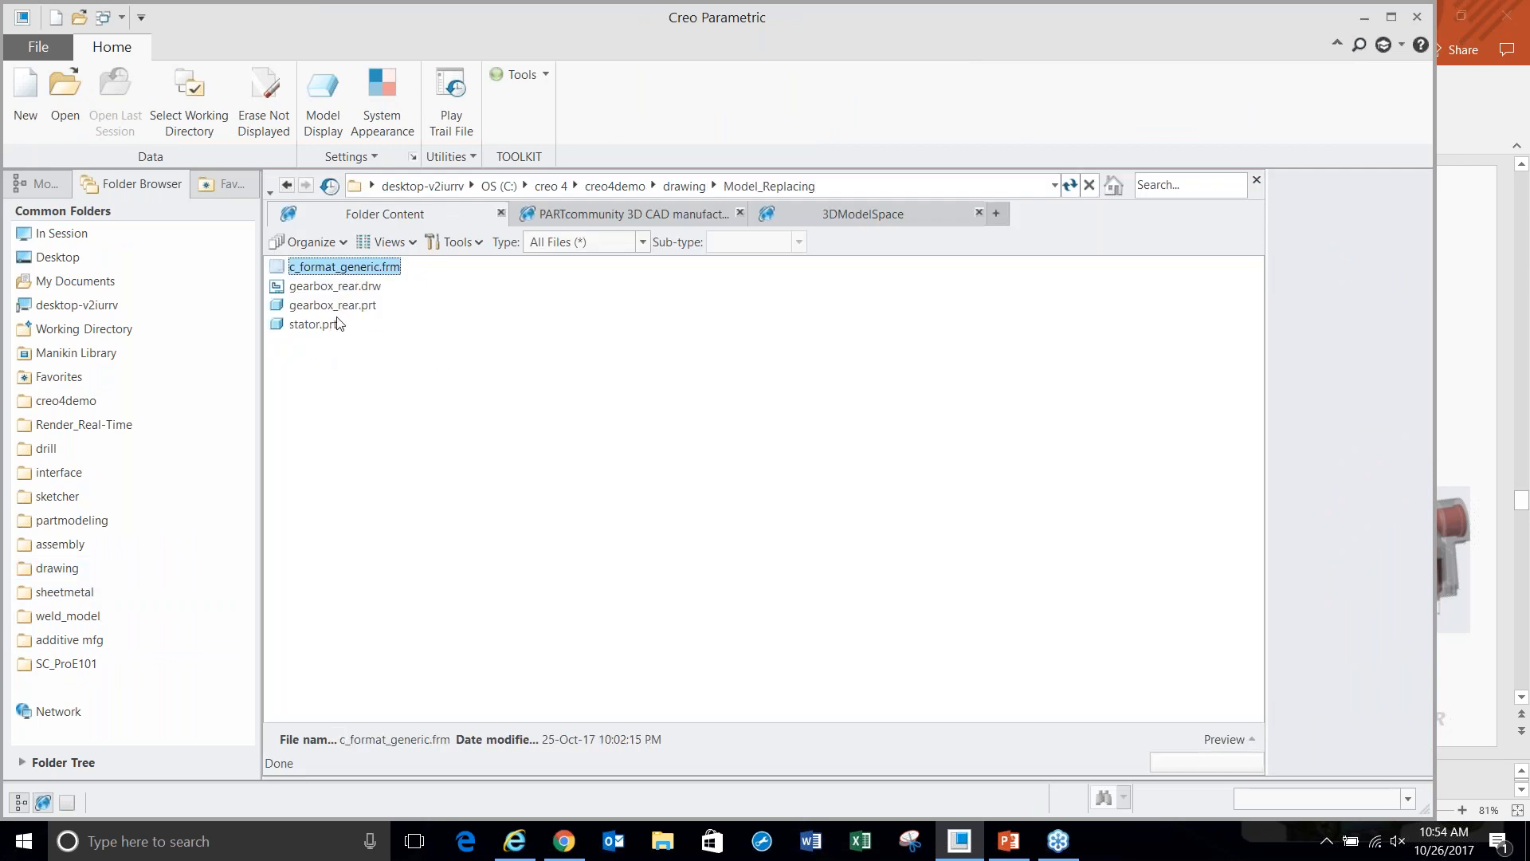
double_click(310, 289)
- Replace the model of the FRONT, TOP and RIGHT views with the family table instance GEARBOX_REAR_W_O_HANDLES
scroll(535, 361, up, 2)
scroll(746, 364, down, 4)
scroll(746, 364, up, 3)
scroll(592, 444, down, 2)
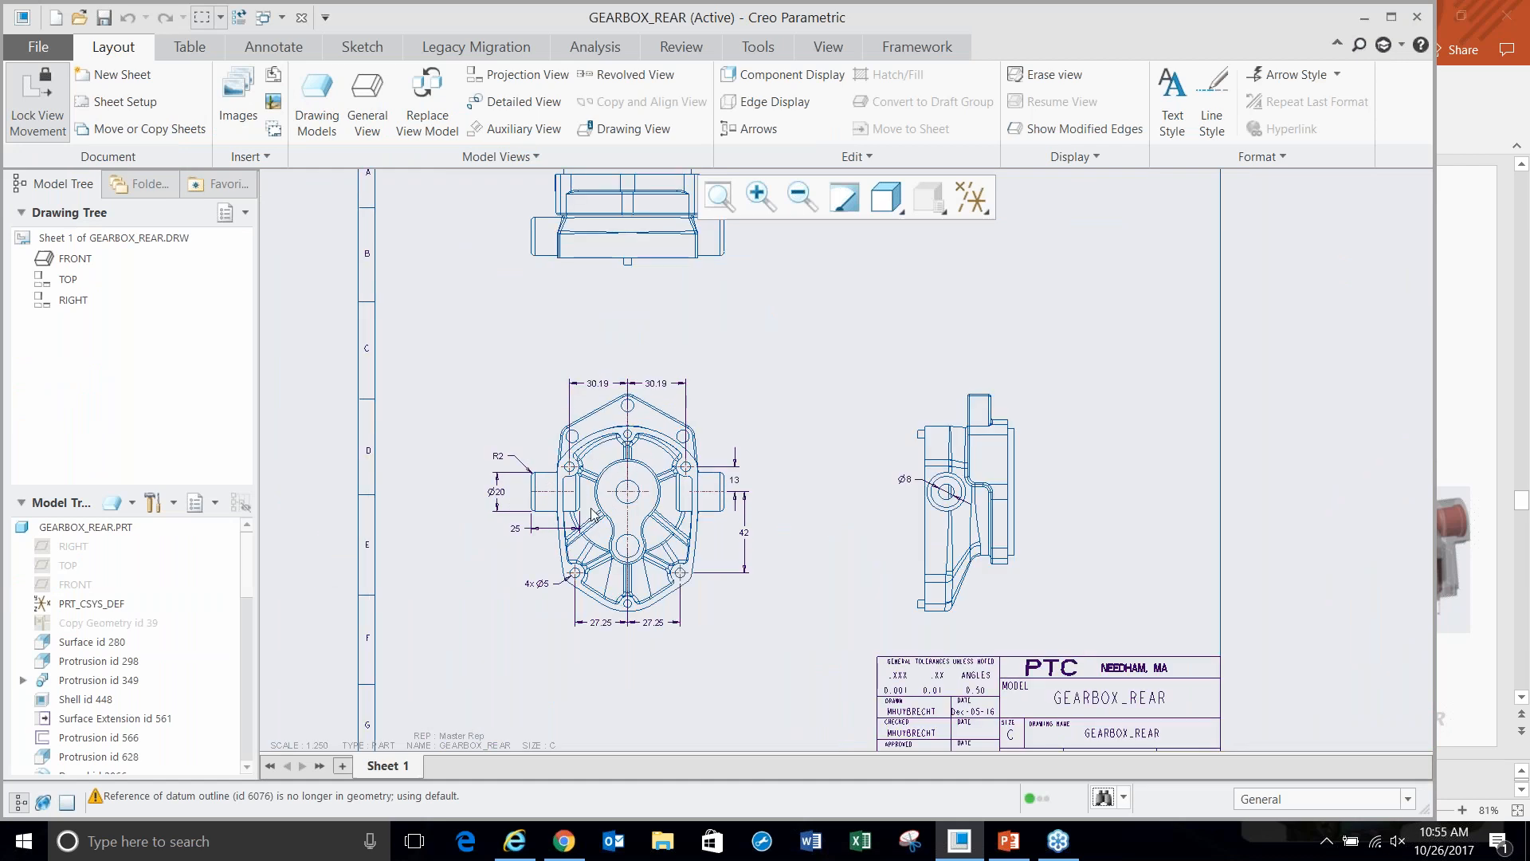
scroll(819, 404, up, 2)
scroll(777, 458, down, 2)
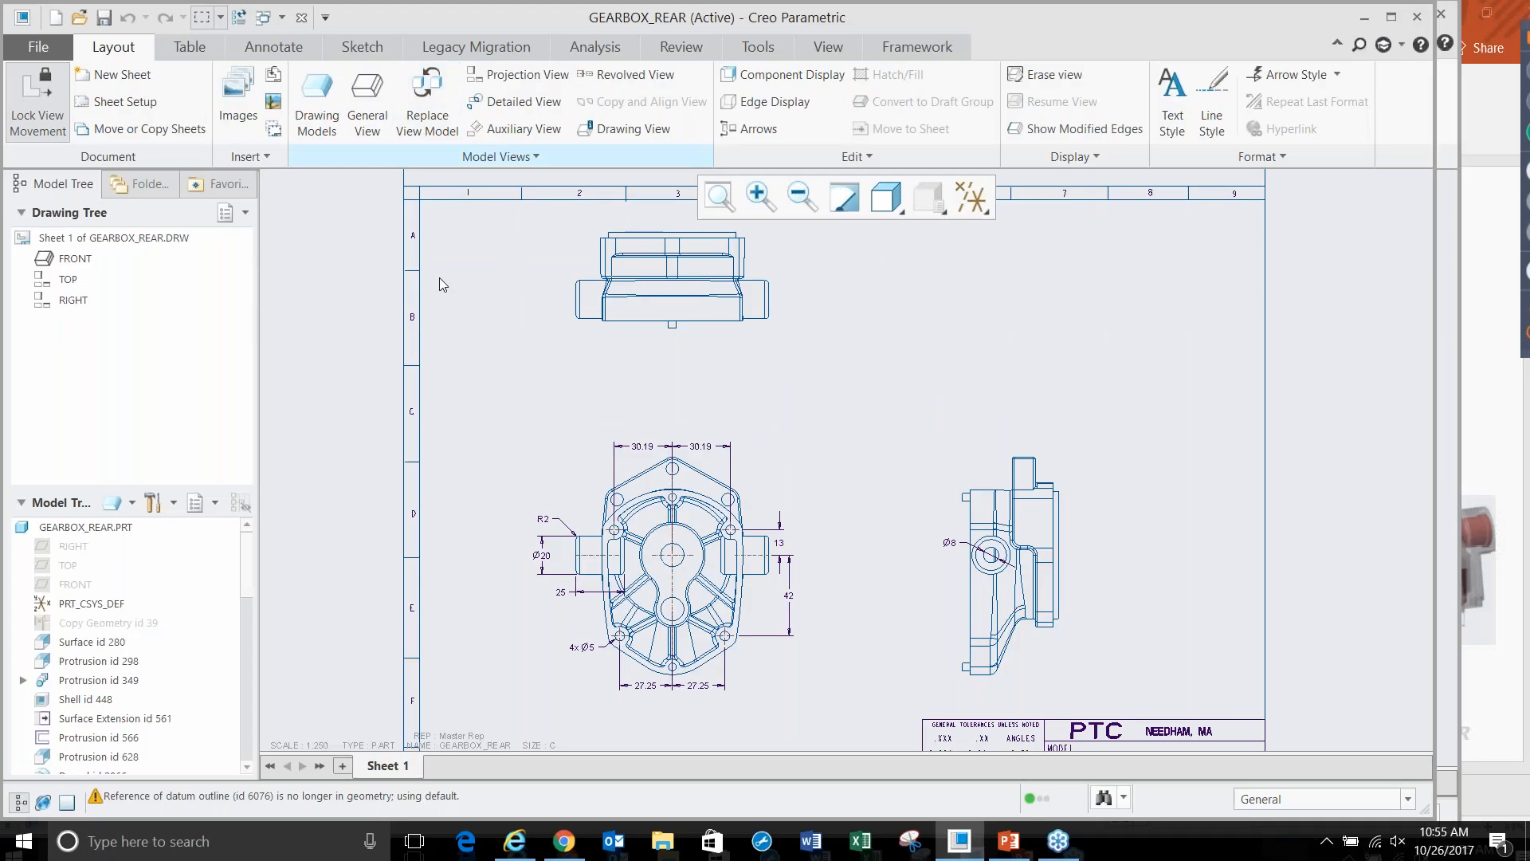
click(427, 103)
click(649, 596)
scroll(749, 516, down, 3)
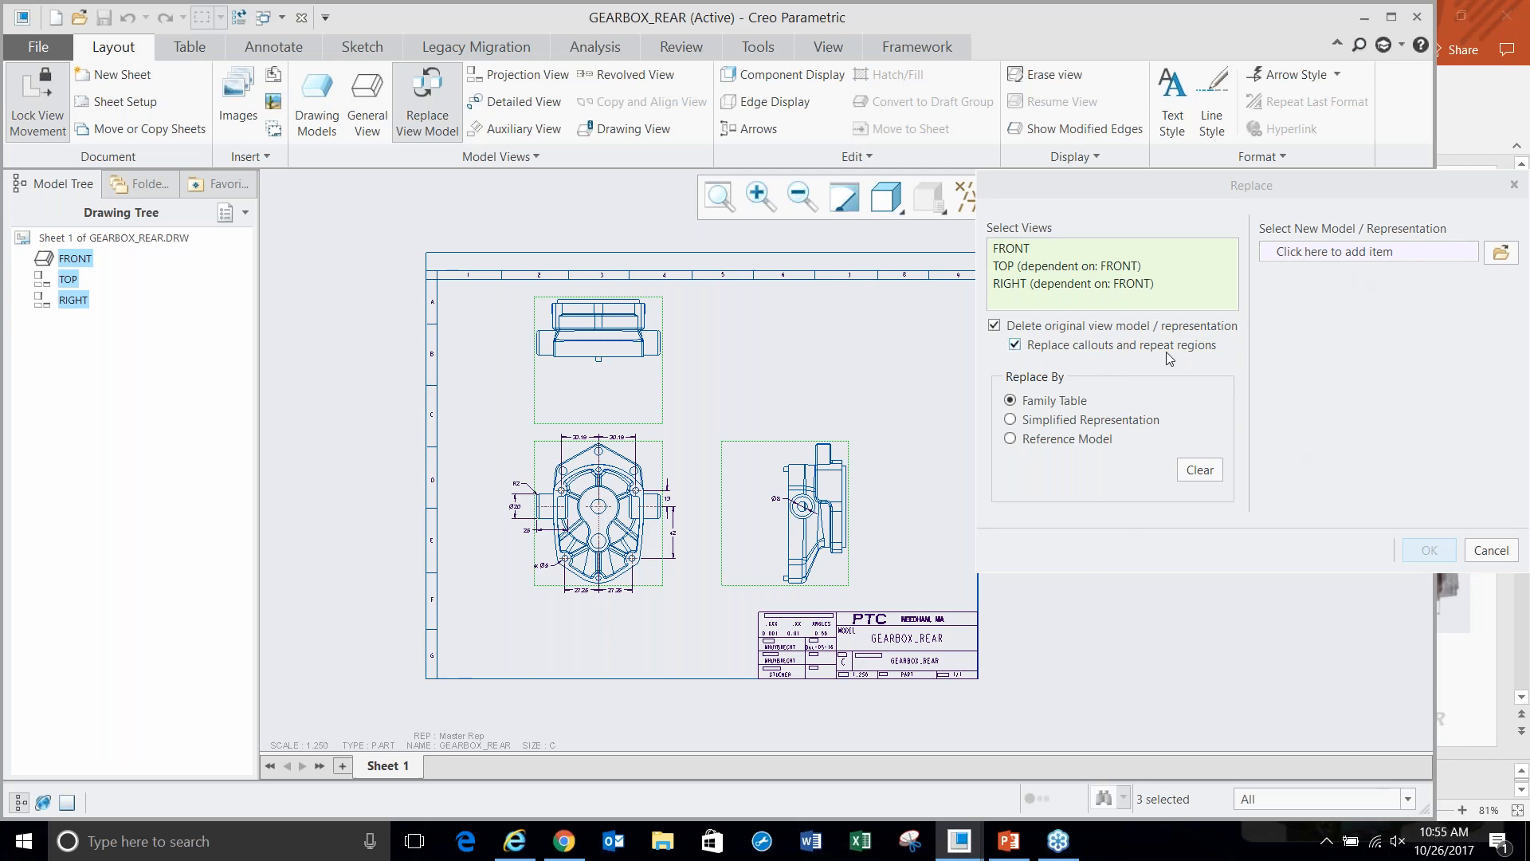
drag(1261, 189, 1145, 171)
click(1385, 236)
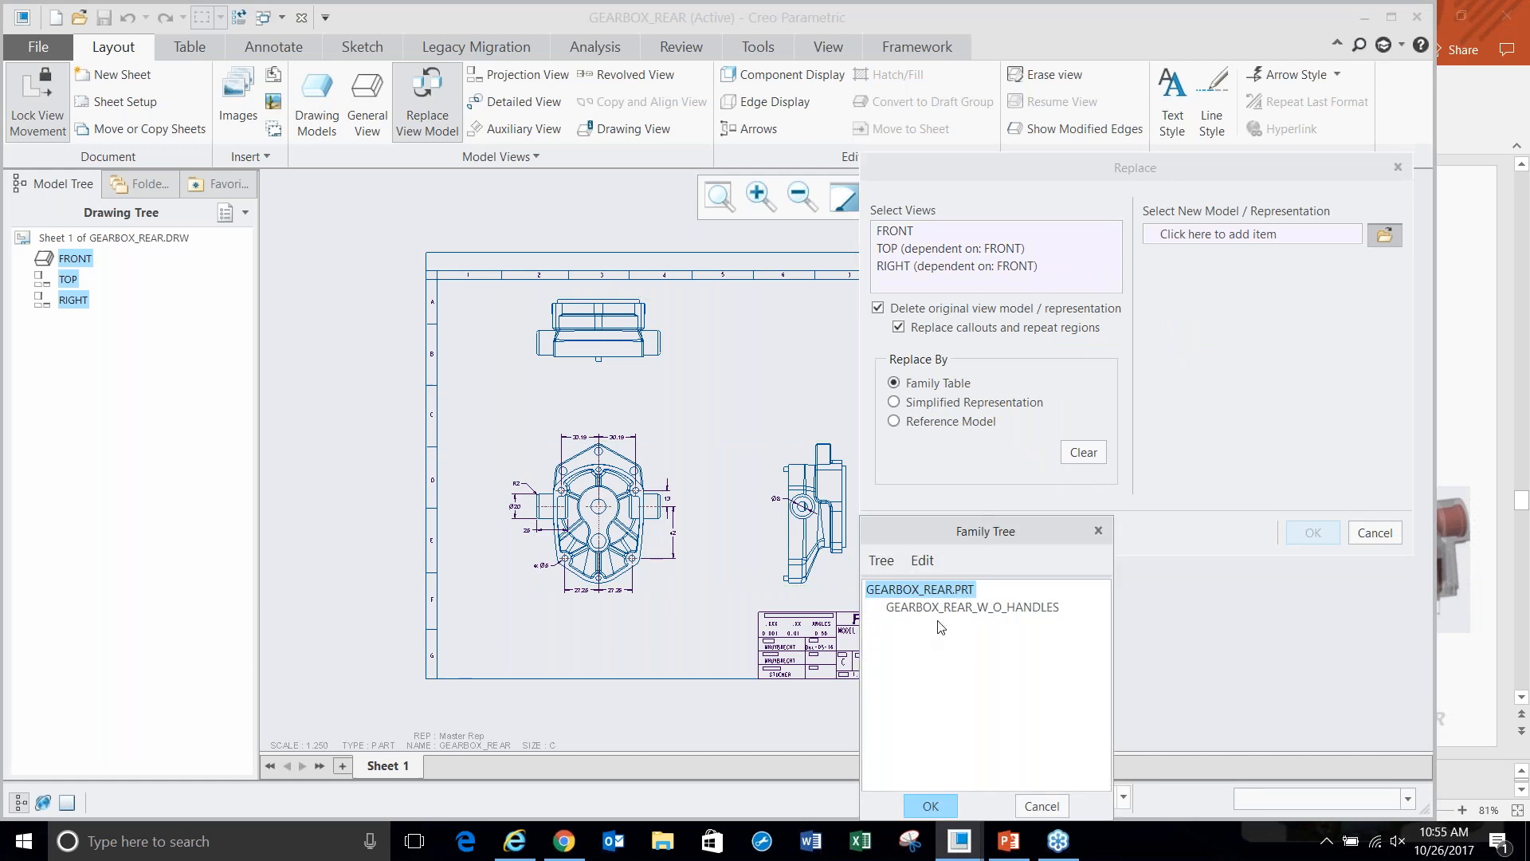
click(943, 610)
click(931, 806)
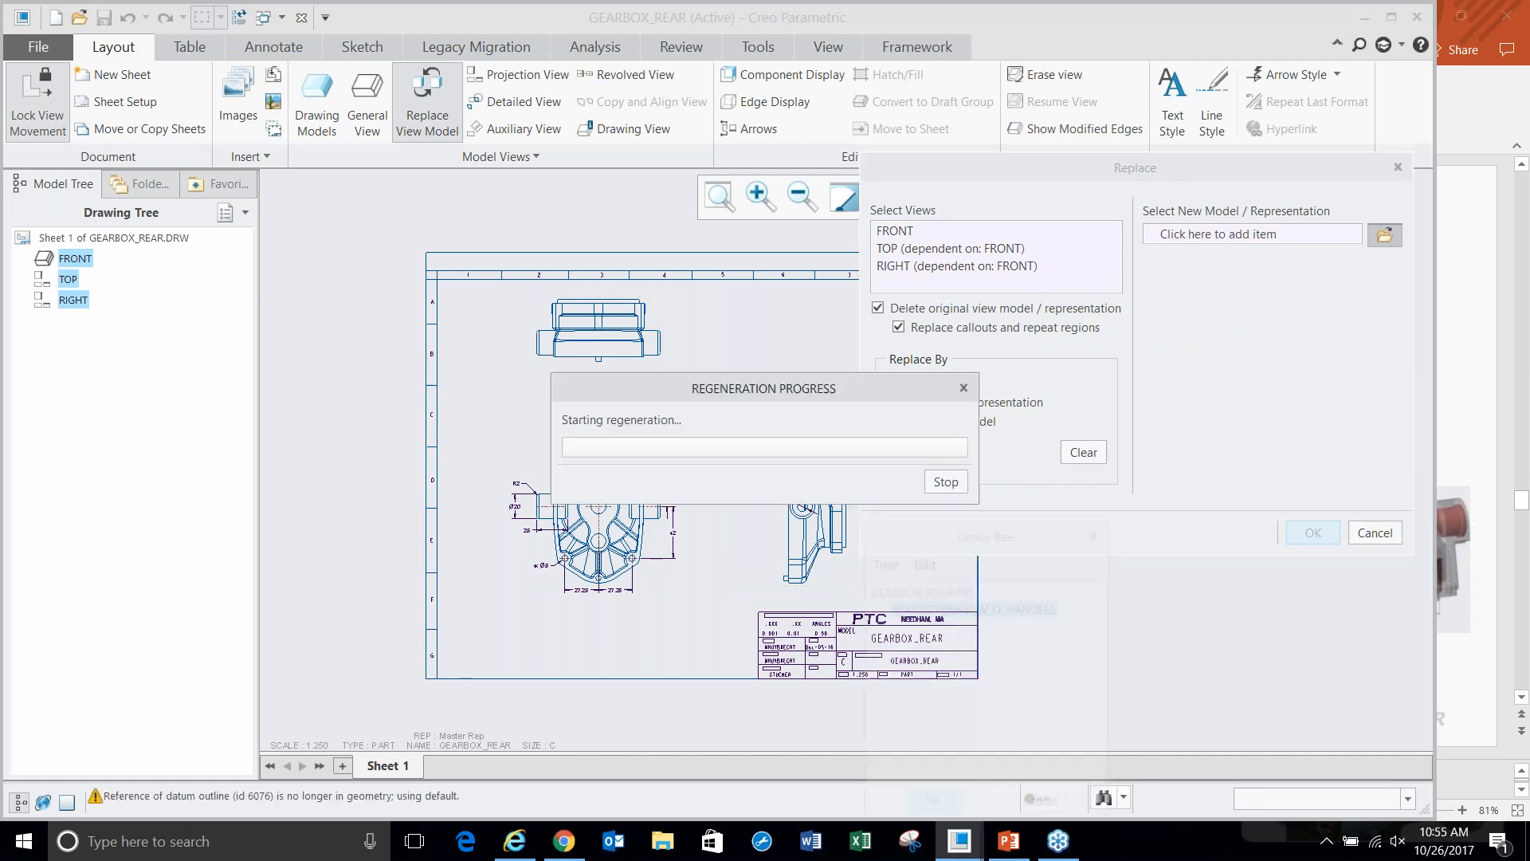
click(1313, 533)
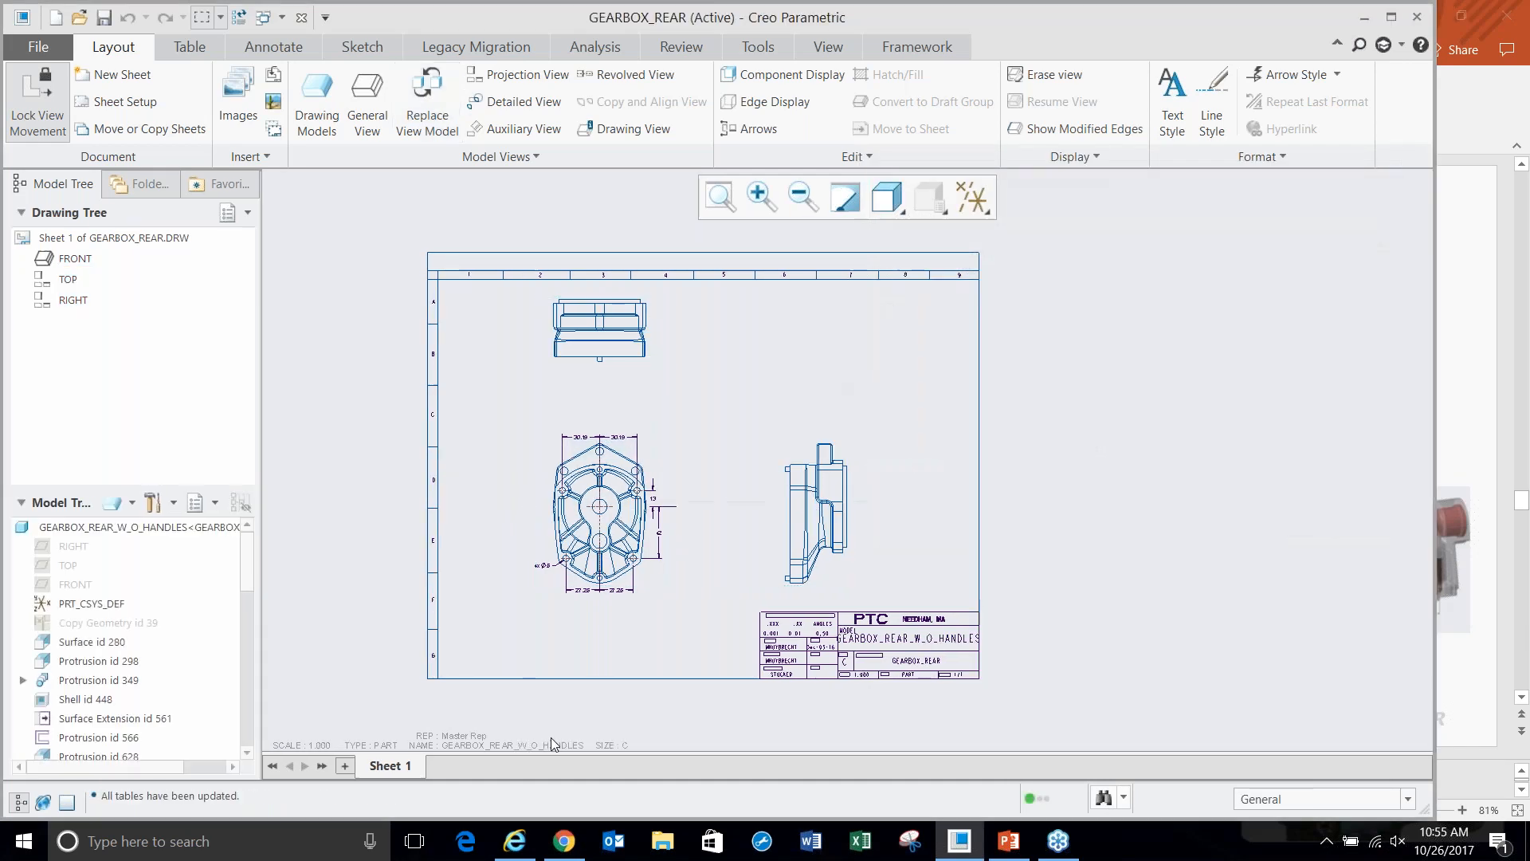
- Examine the views, dimensions and title block of the gearbox drawing after the family table replacement
scroll(584, 495, up, 3)
scroll(626, 435, up, 3)
scroll(618, 450, down, 4)
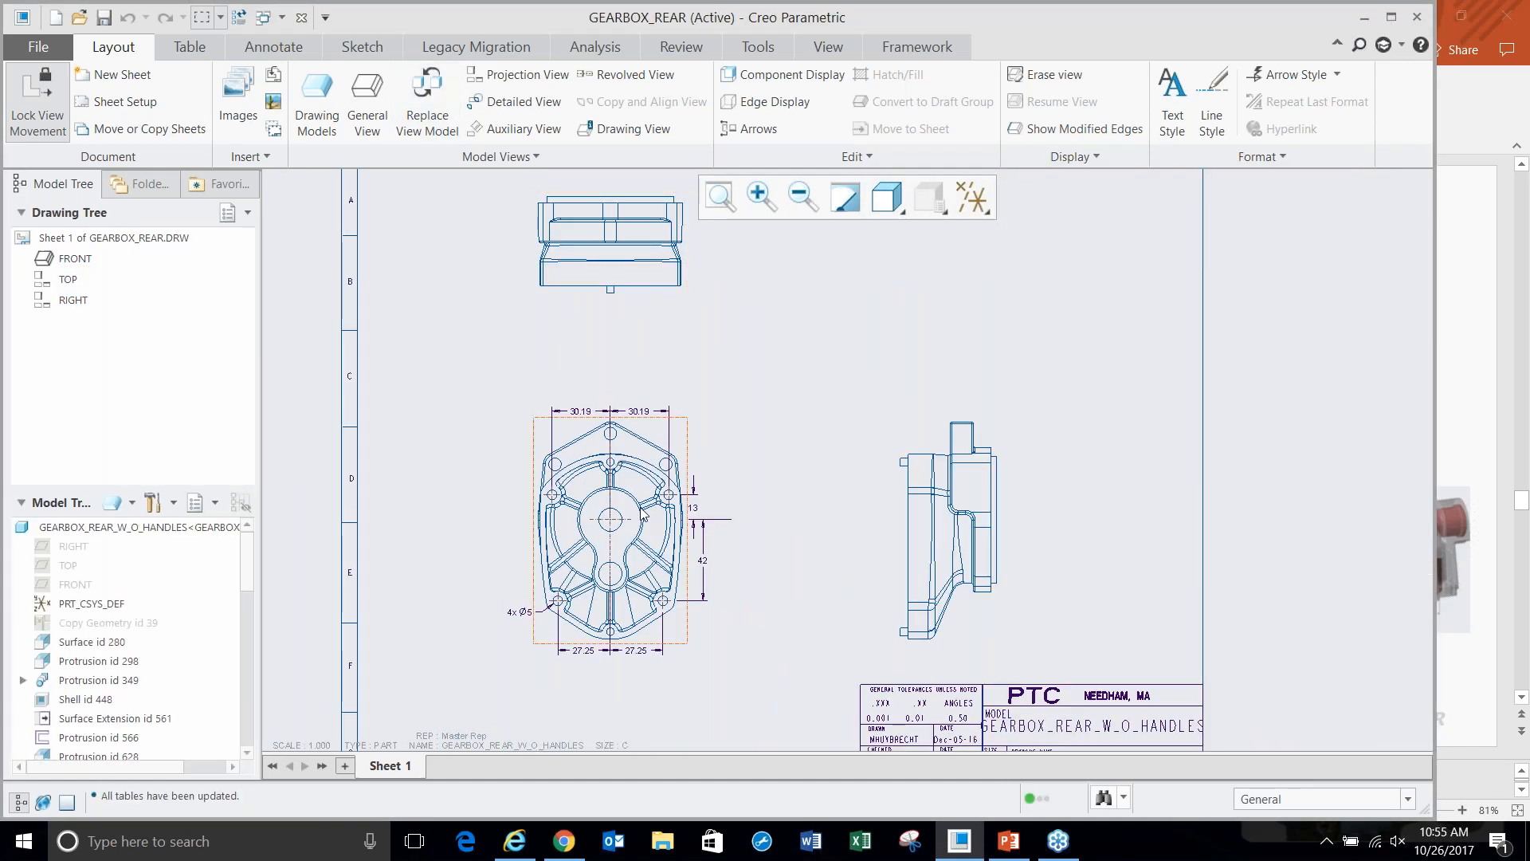
scroll(637, 341, up, 3)
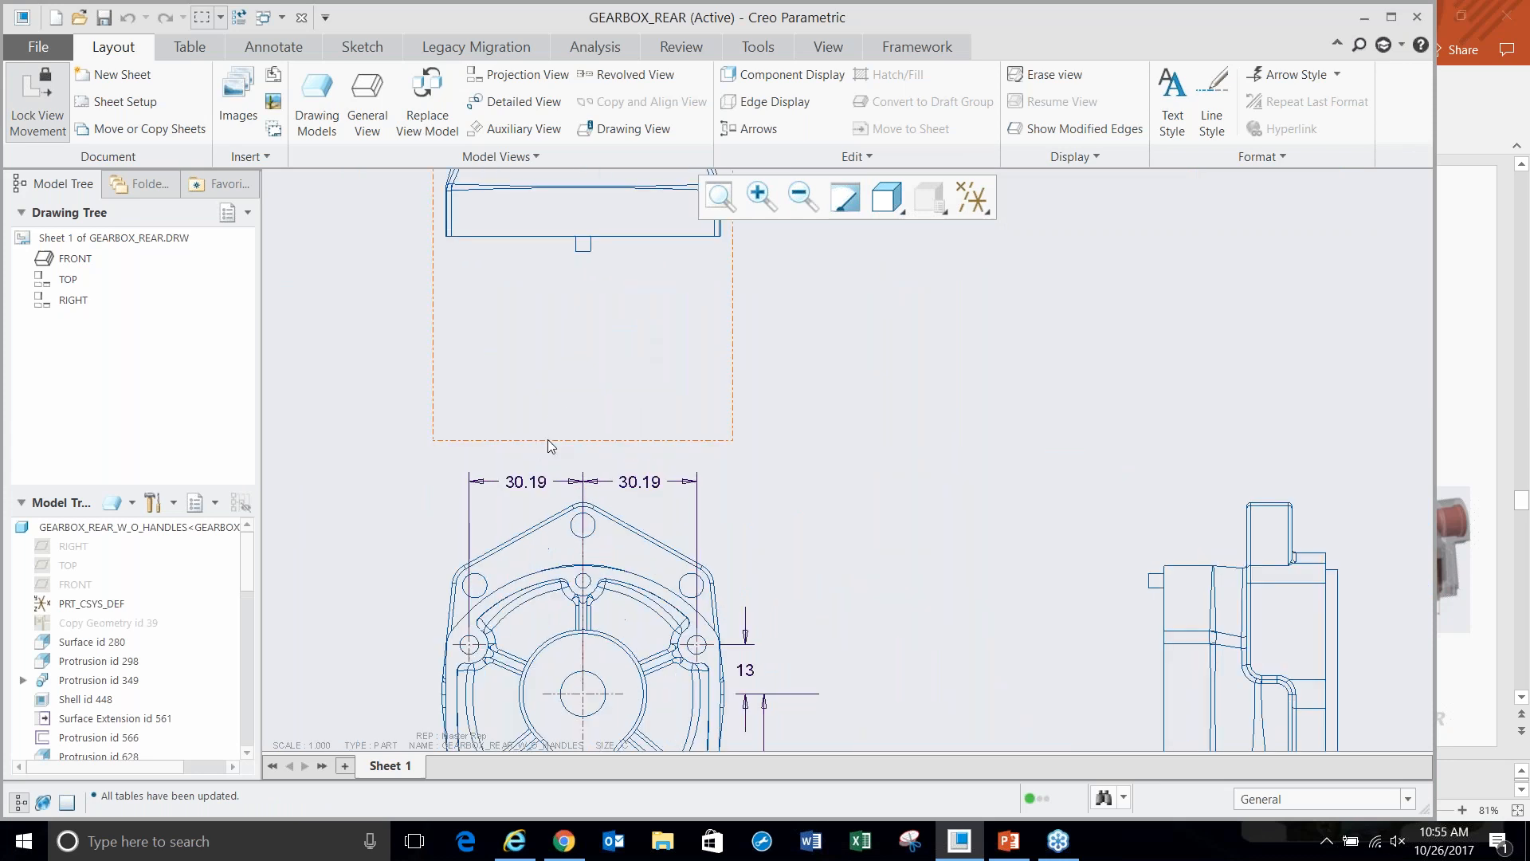
scroll(582, 415, up, 3)
scroll(621, 343, down, 4)
scroll(619, 365, down, 3)
click(626, 459)
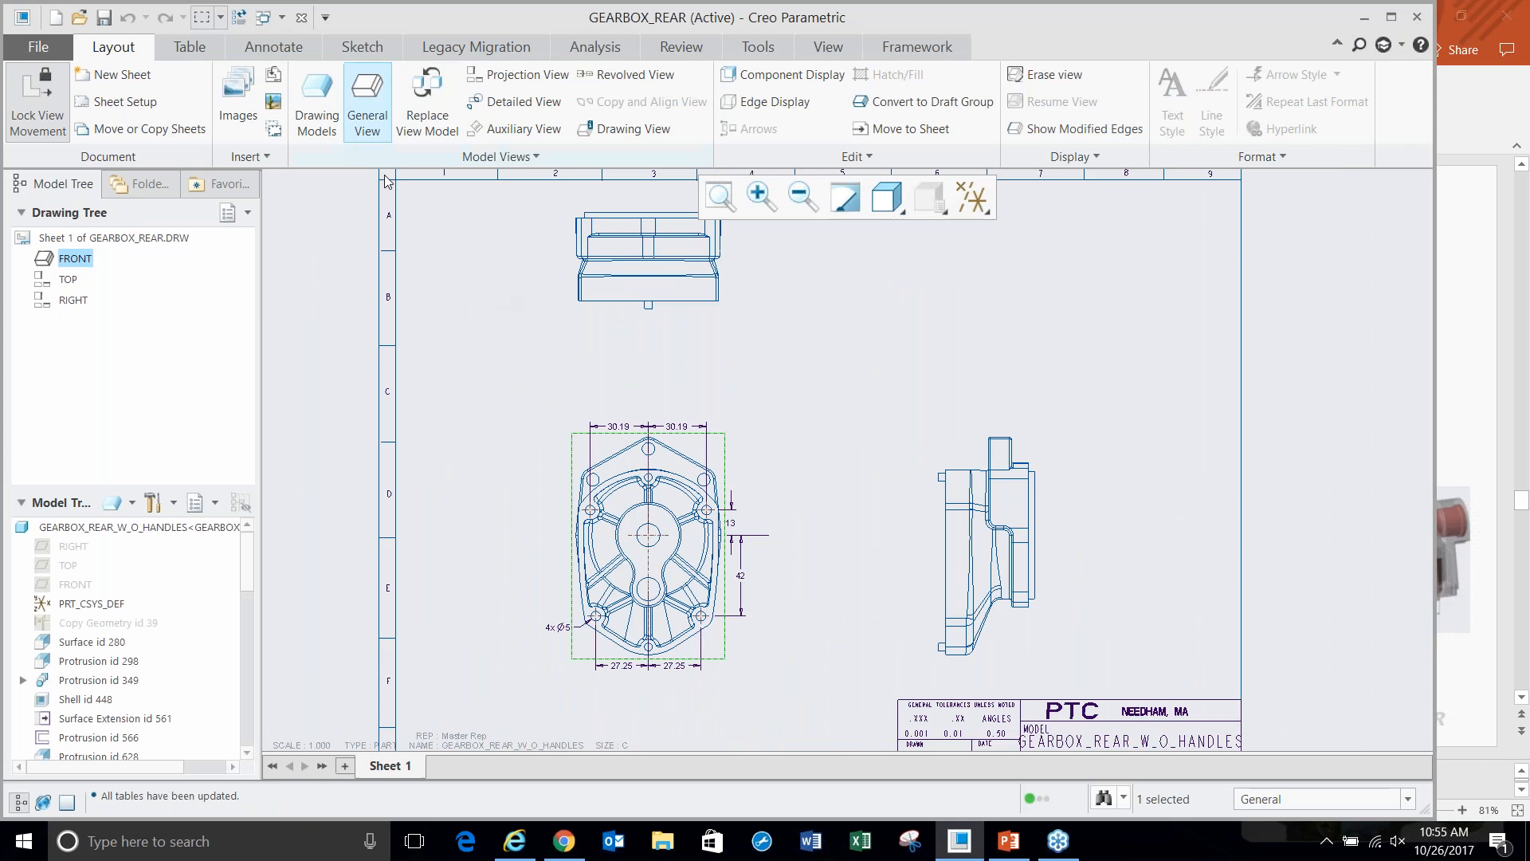
click(489, 308)
- Replace the FRONT, TOP and RIGHT views with the HOLES_FILLED simplified representation
click(427, 108)
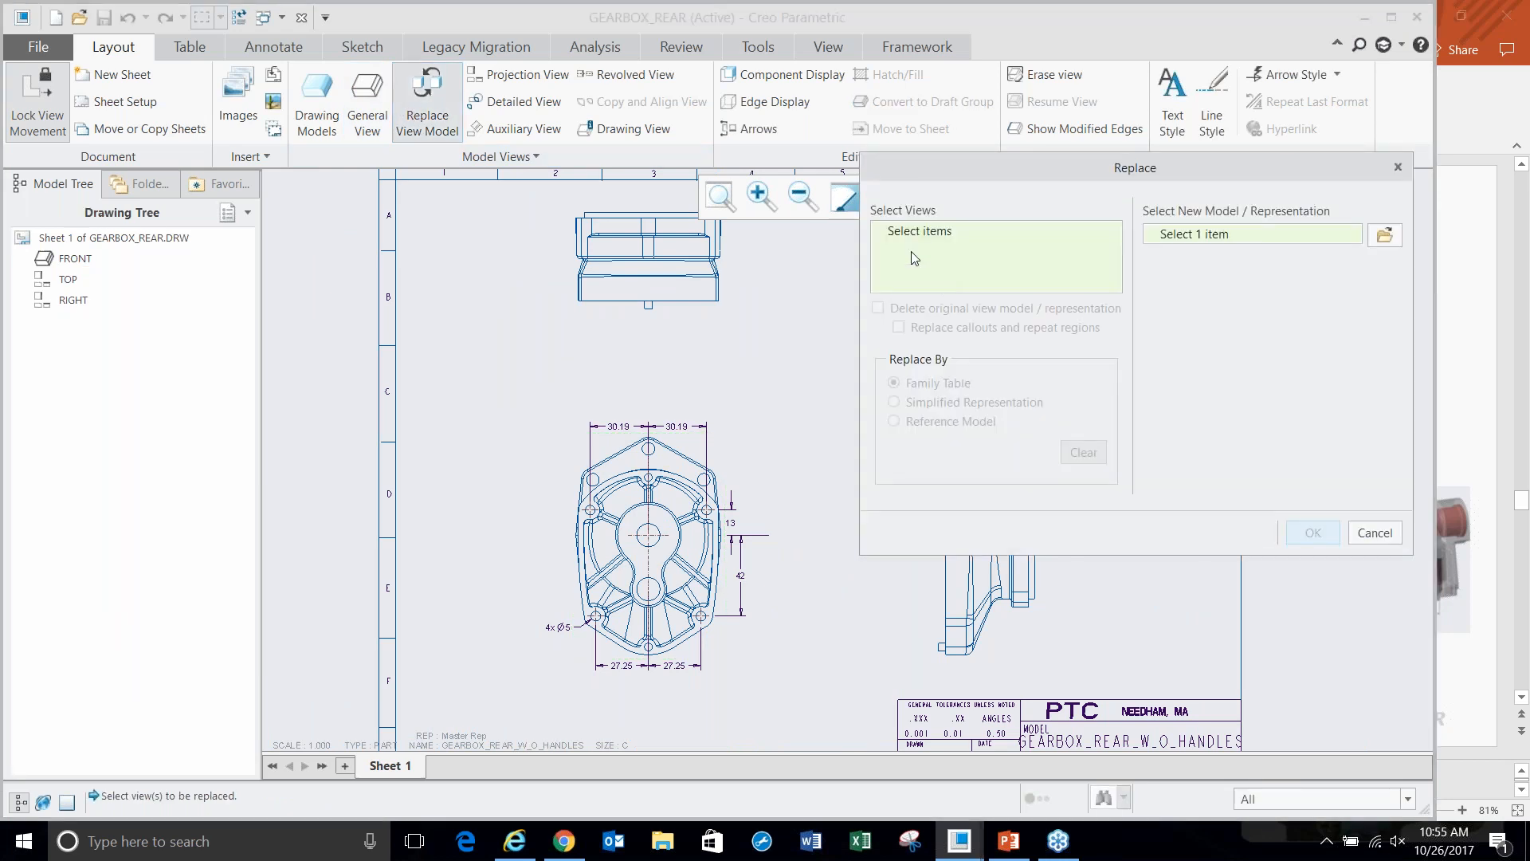
click(669, 580)
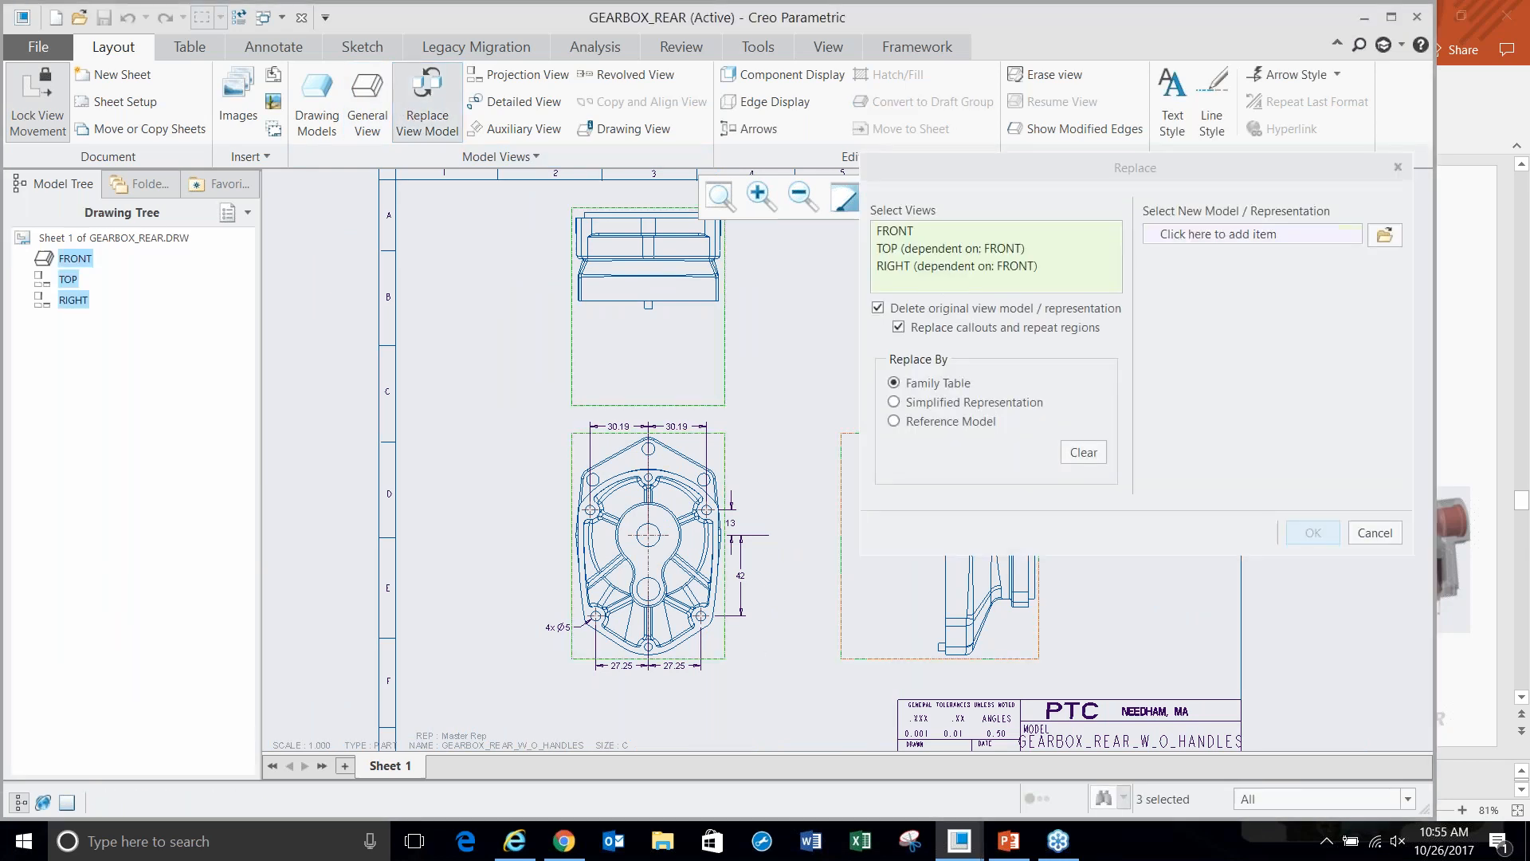
click(977, 404)
click(1385, 234)
double_click(913, 577)
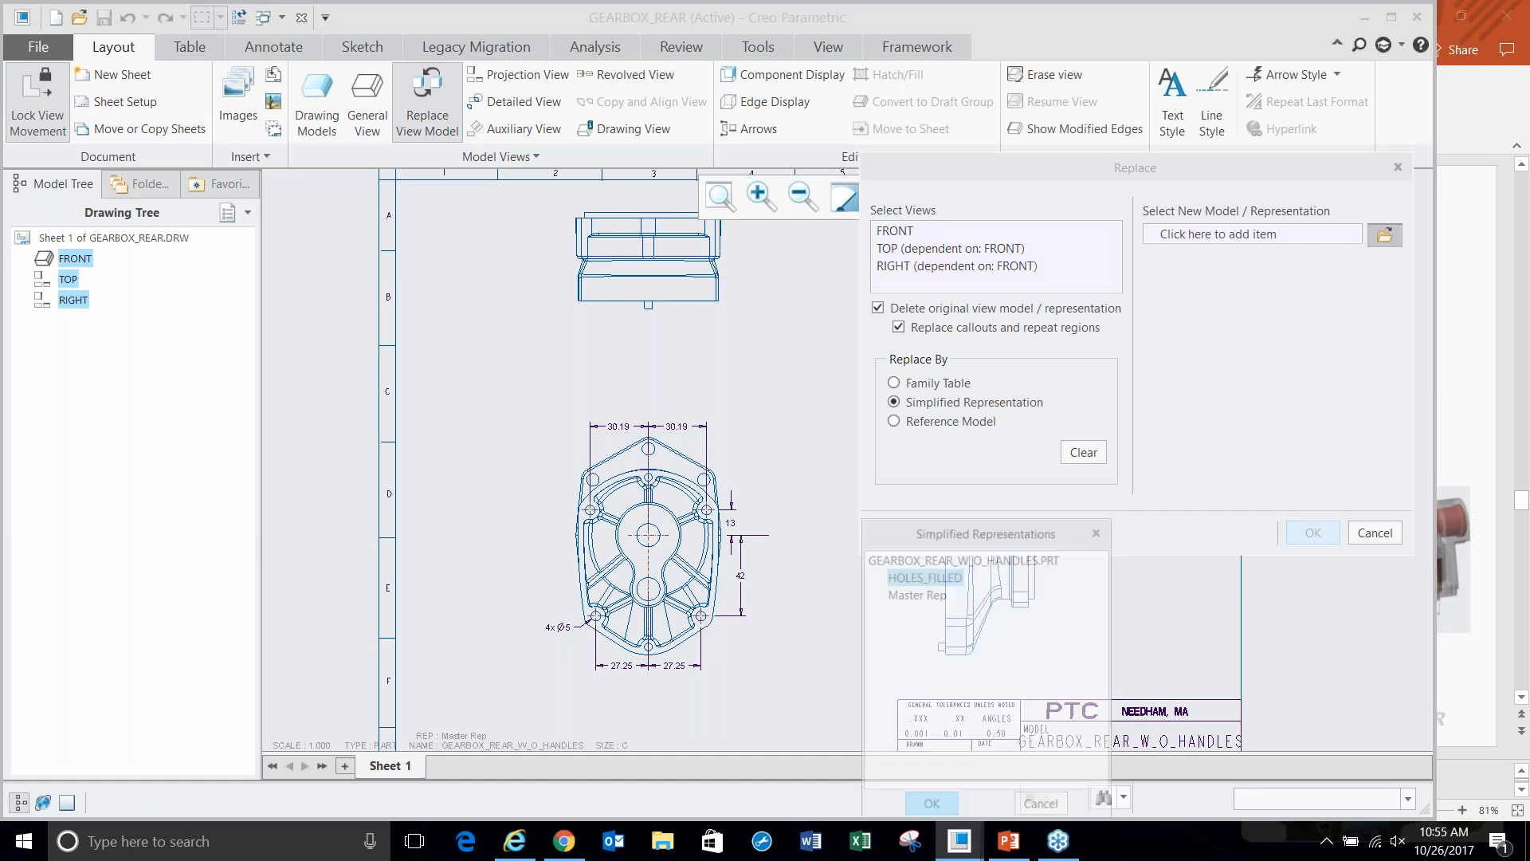
click(1312, 533)
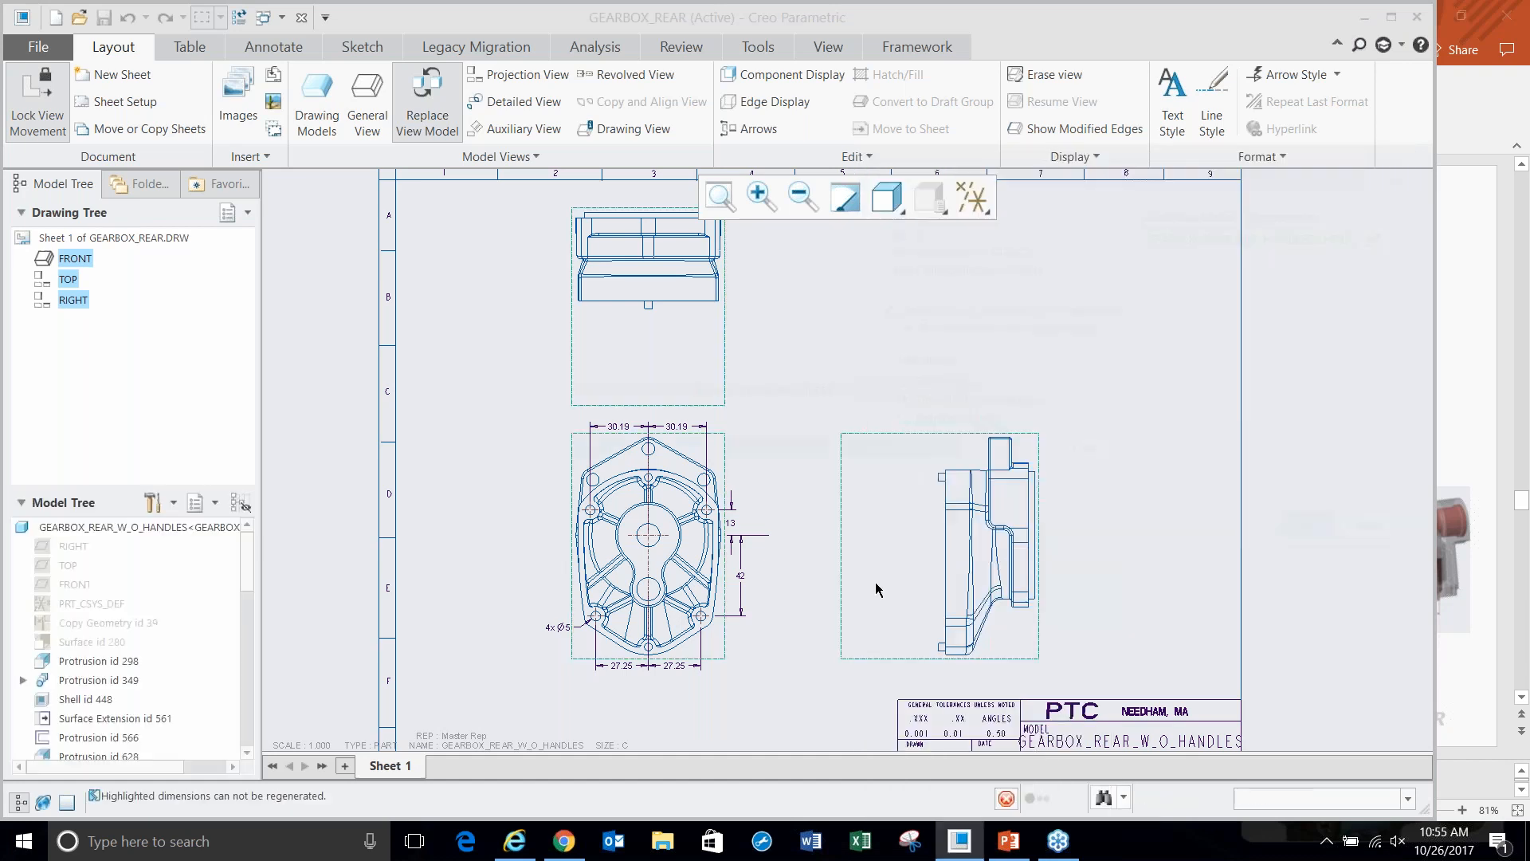
- Check the views of the HOLES_FILLED representation and close the gearbox drawing
scroll(727, 487, up, 3)
scroll(789, 515, down, 2)
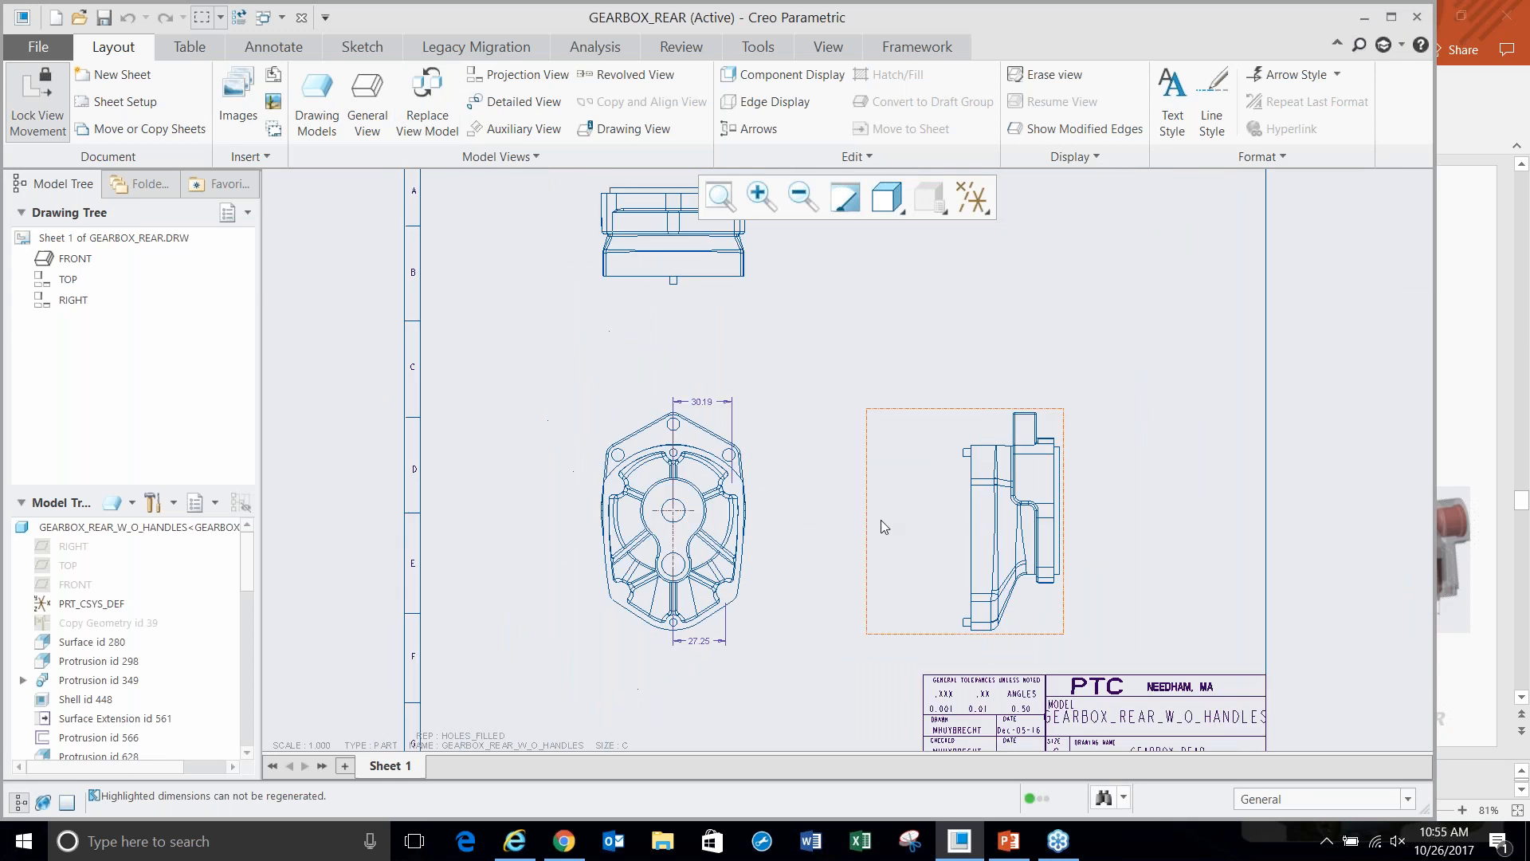
click(882, 521)
scroll(831, 543, down, 2)
click(301, 17)
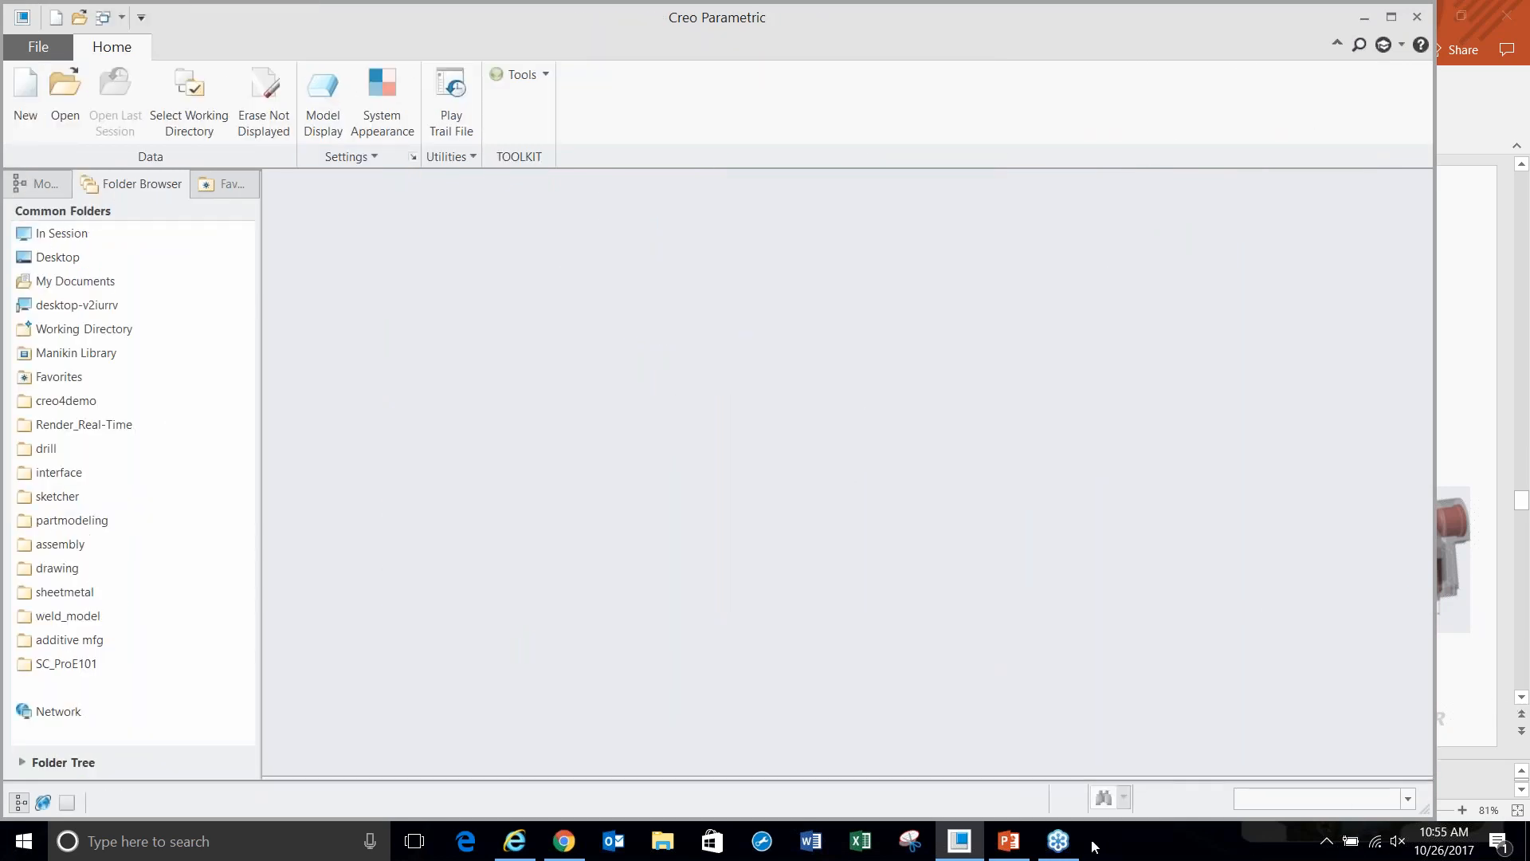
- Switch to the PowerPoint presentation, start the slide show from the Drawing slide and advance to the Creo 4.0 Weld Update slide
click(1009, 841)
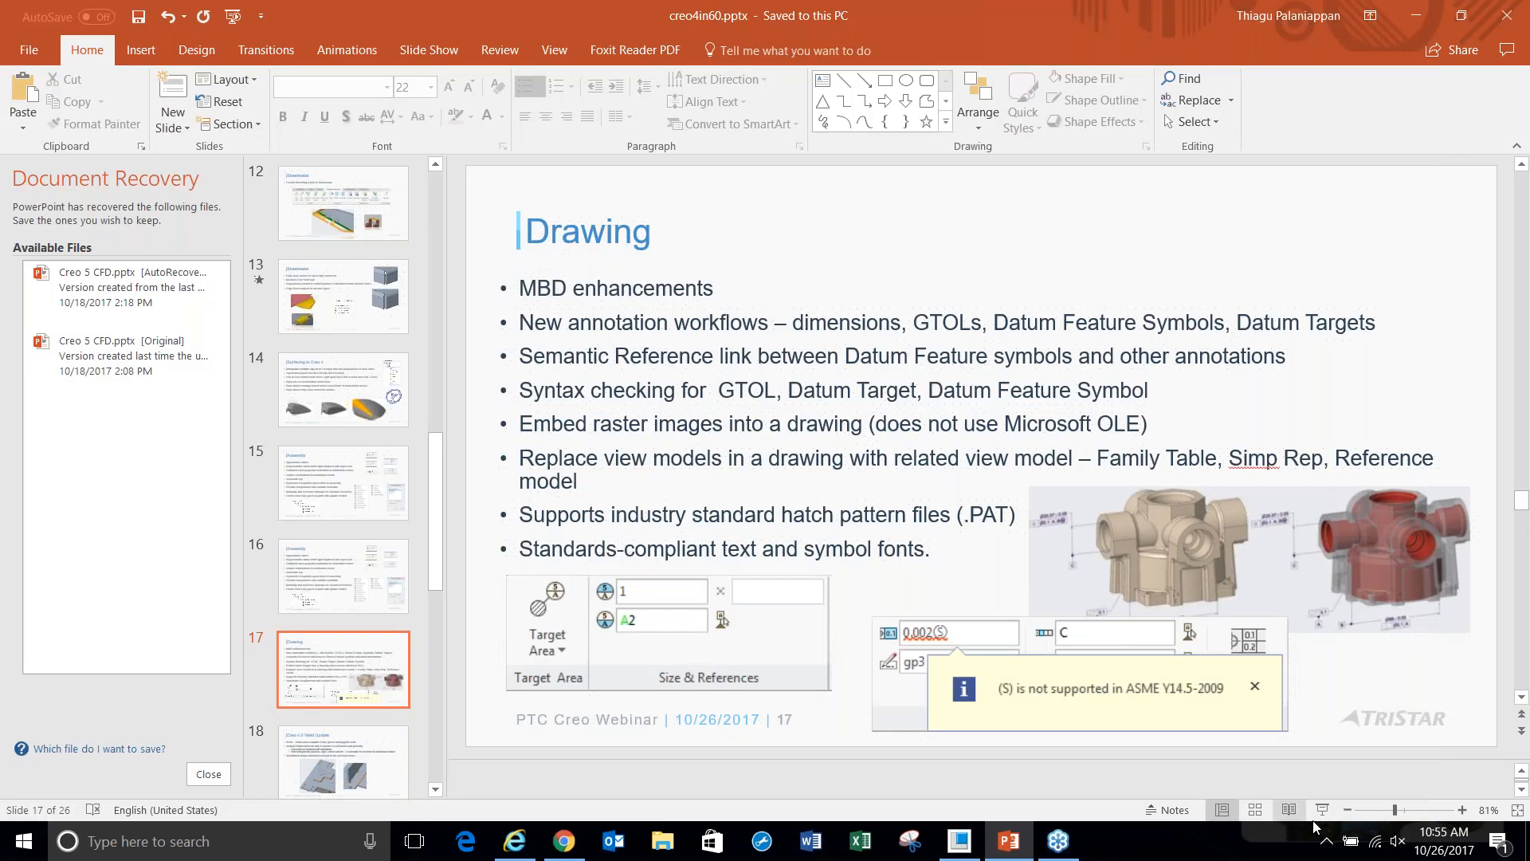
click(1321, 811)
click(821, 418)
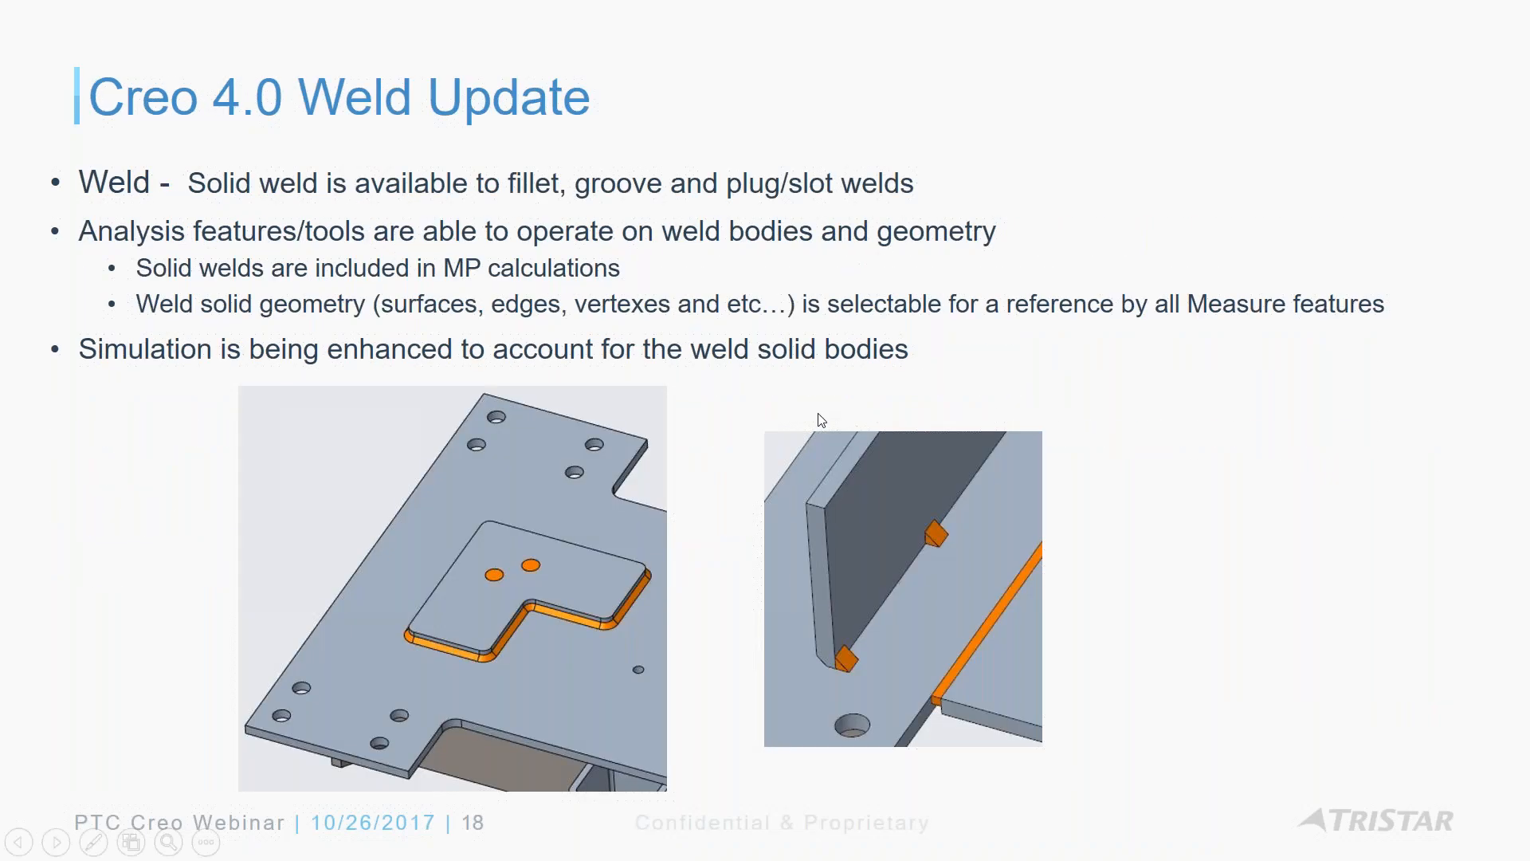
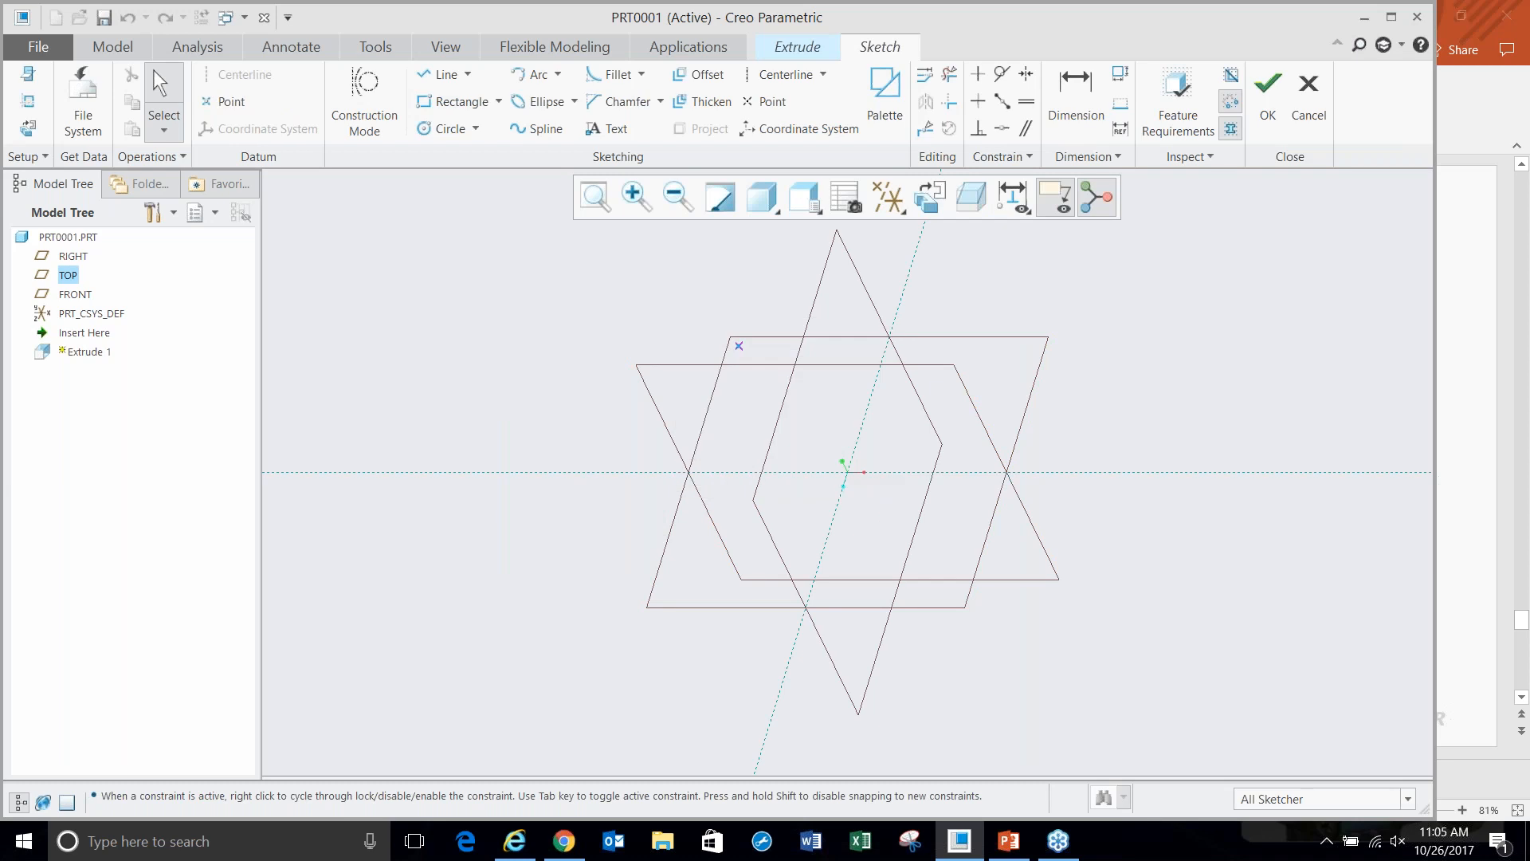
- Complete the rectangle sketch on the TOP plane and extrude it into a thin plate
click(944, 463)
middle_click(944, 463)
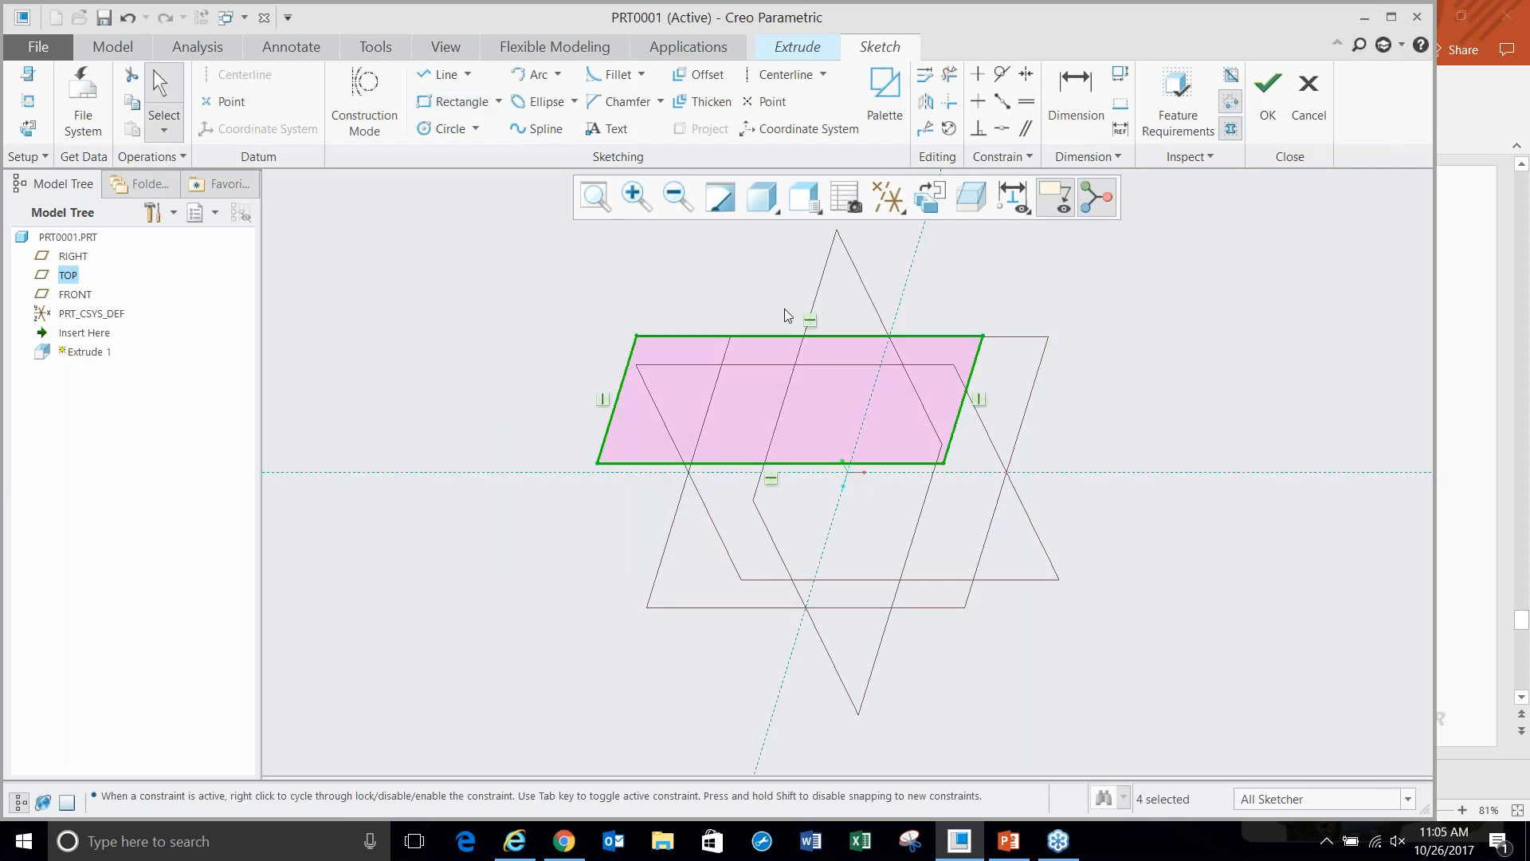
right_click(676, 318)
click(724, 542)
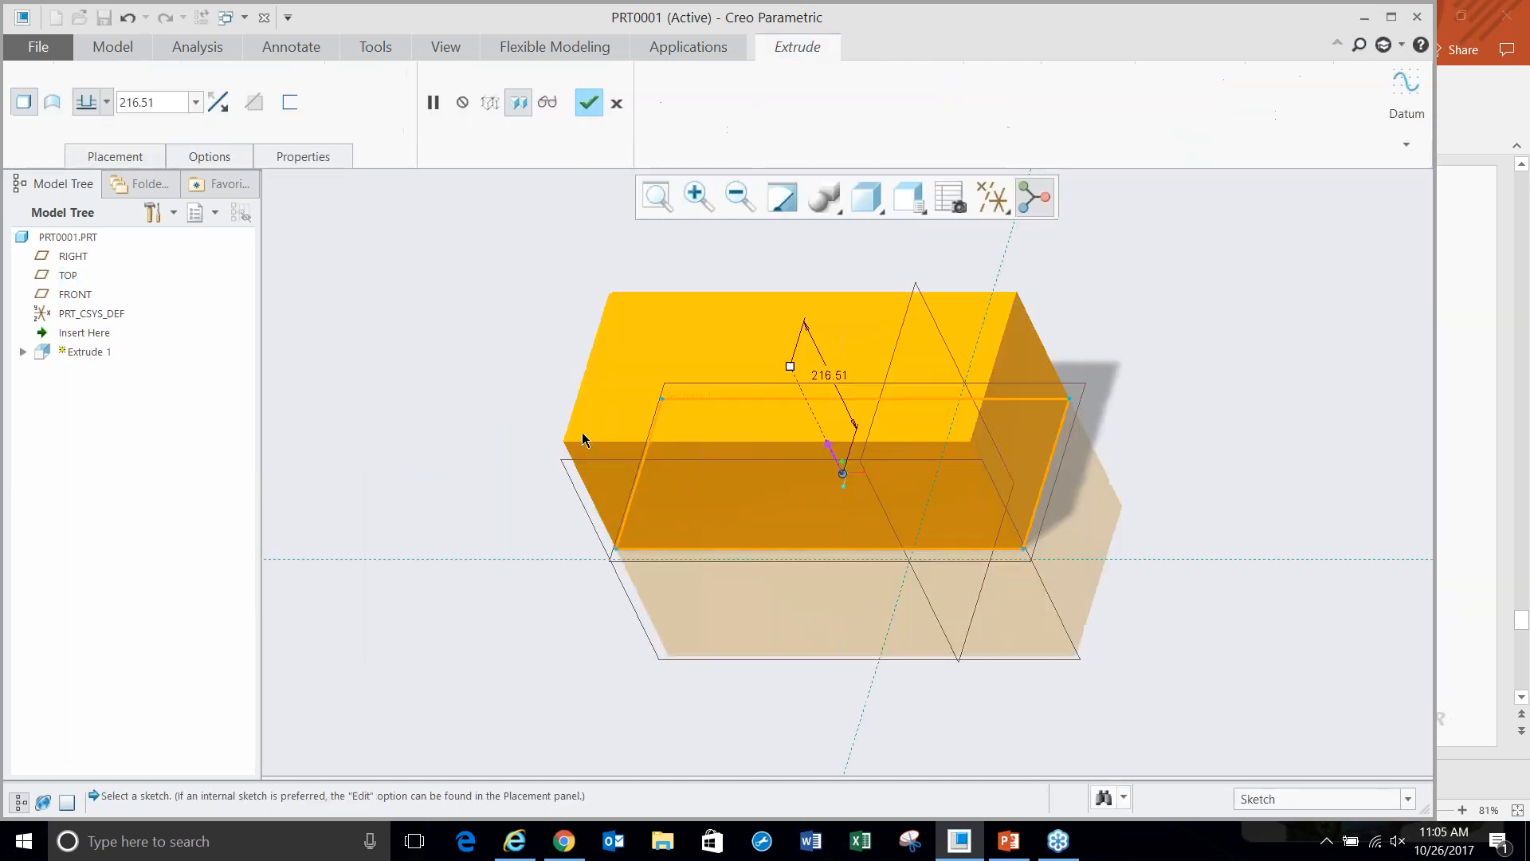
drag(790, 367, 820, 484)
middle_click(793, 475)
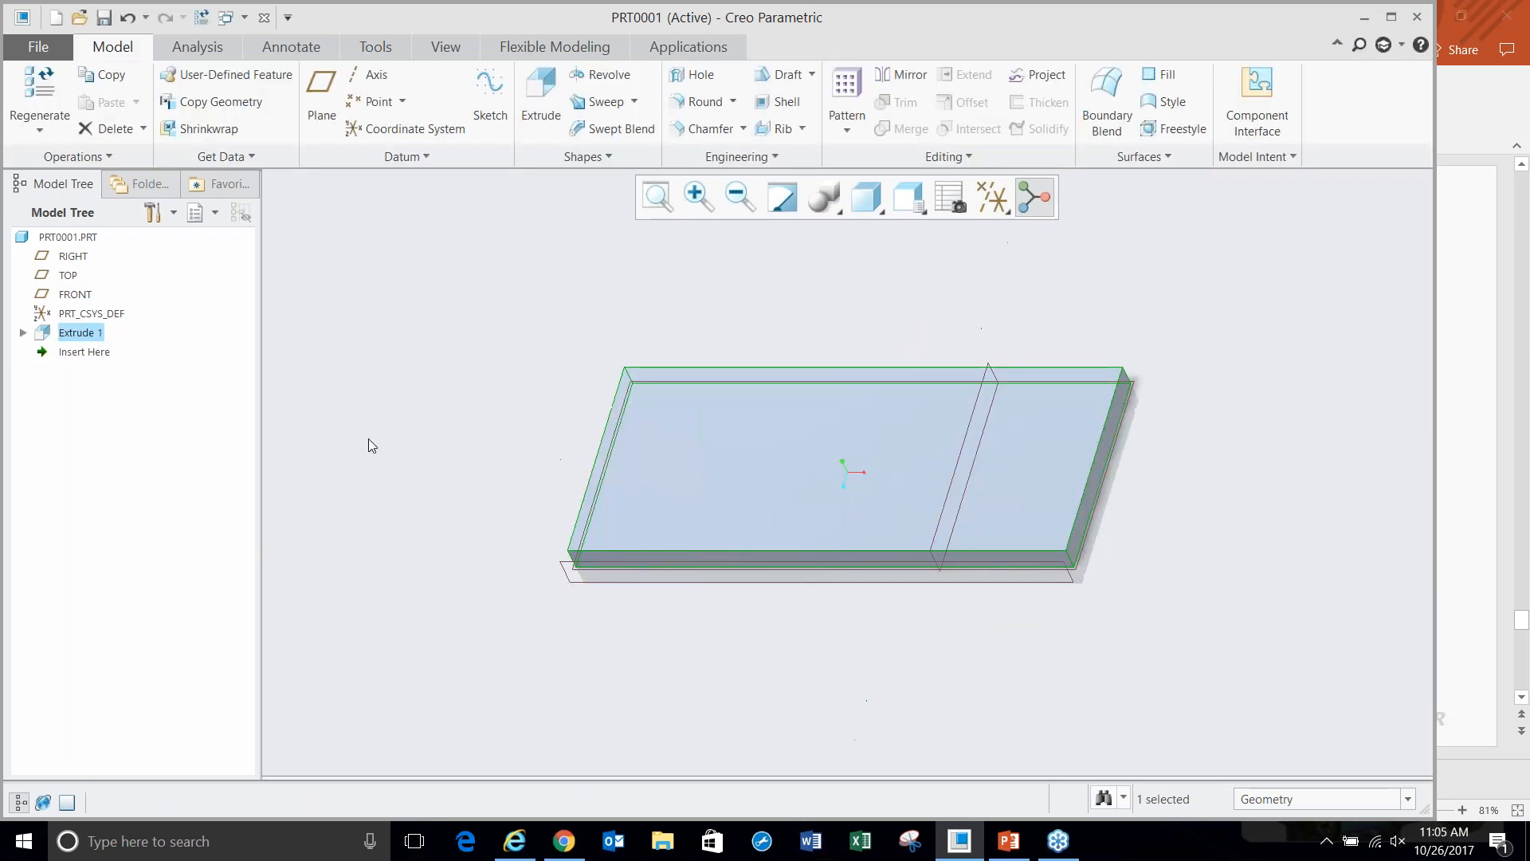
- Start a Warp feature with the extruded plate as geometry and PRT_CSYS_DEF as the direction reference
click(968, 157)
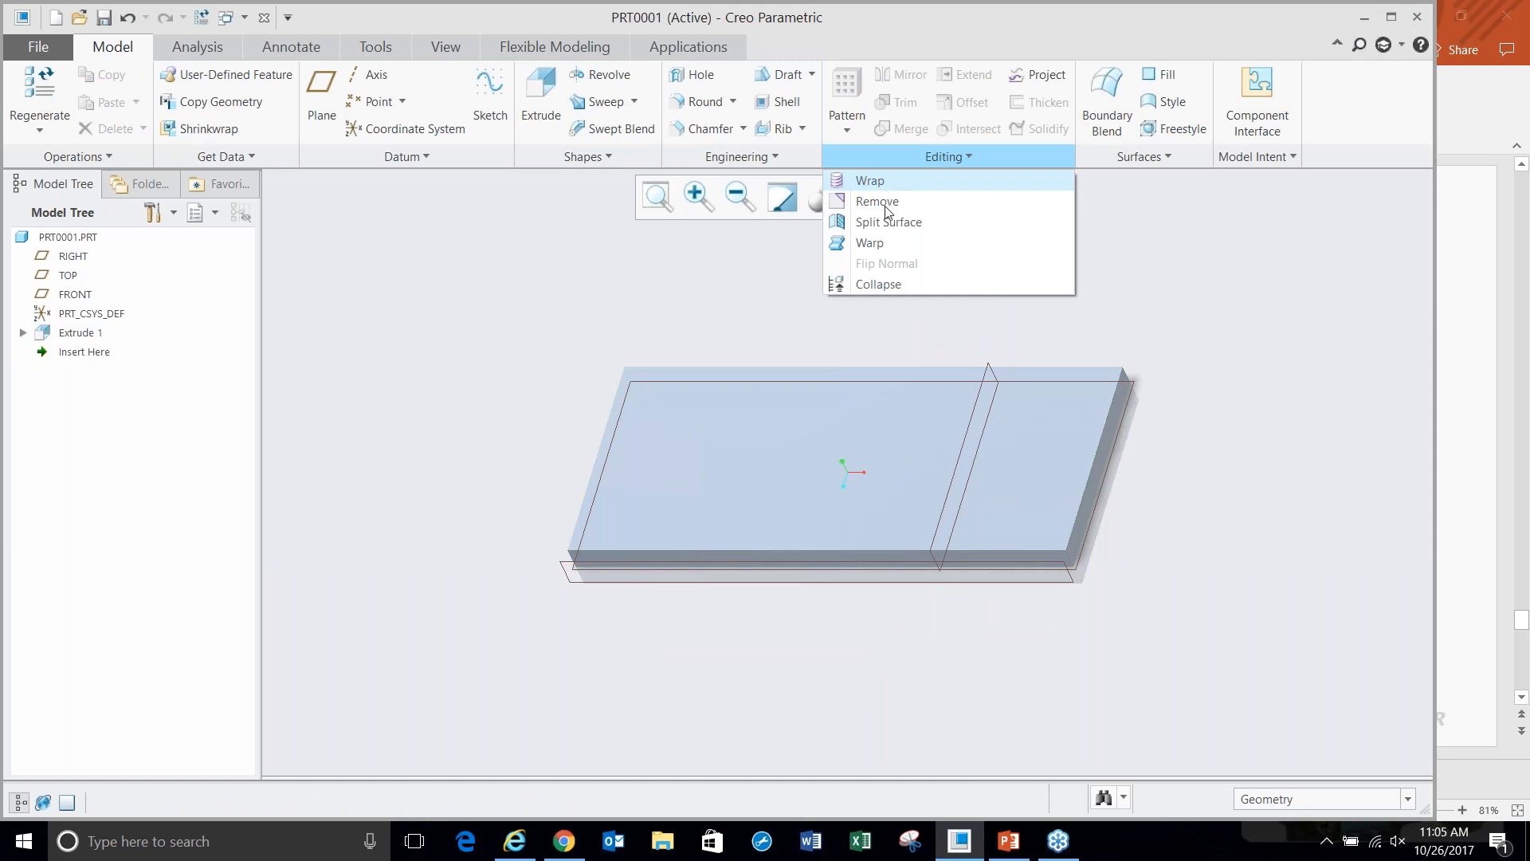
click(880, 243)
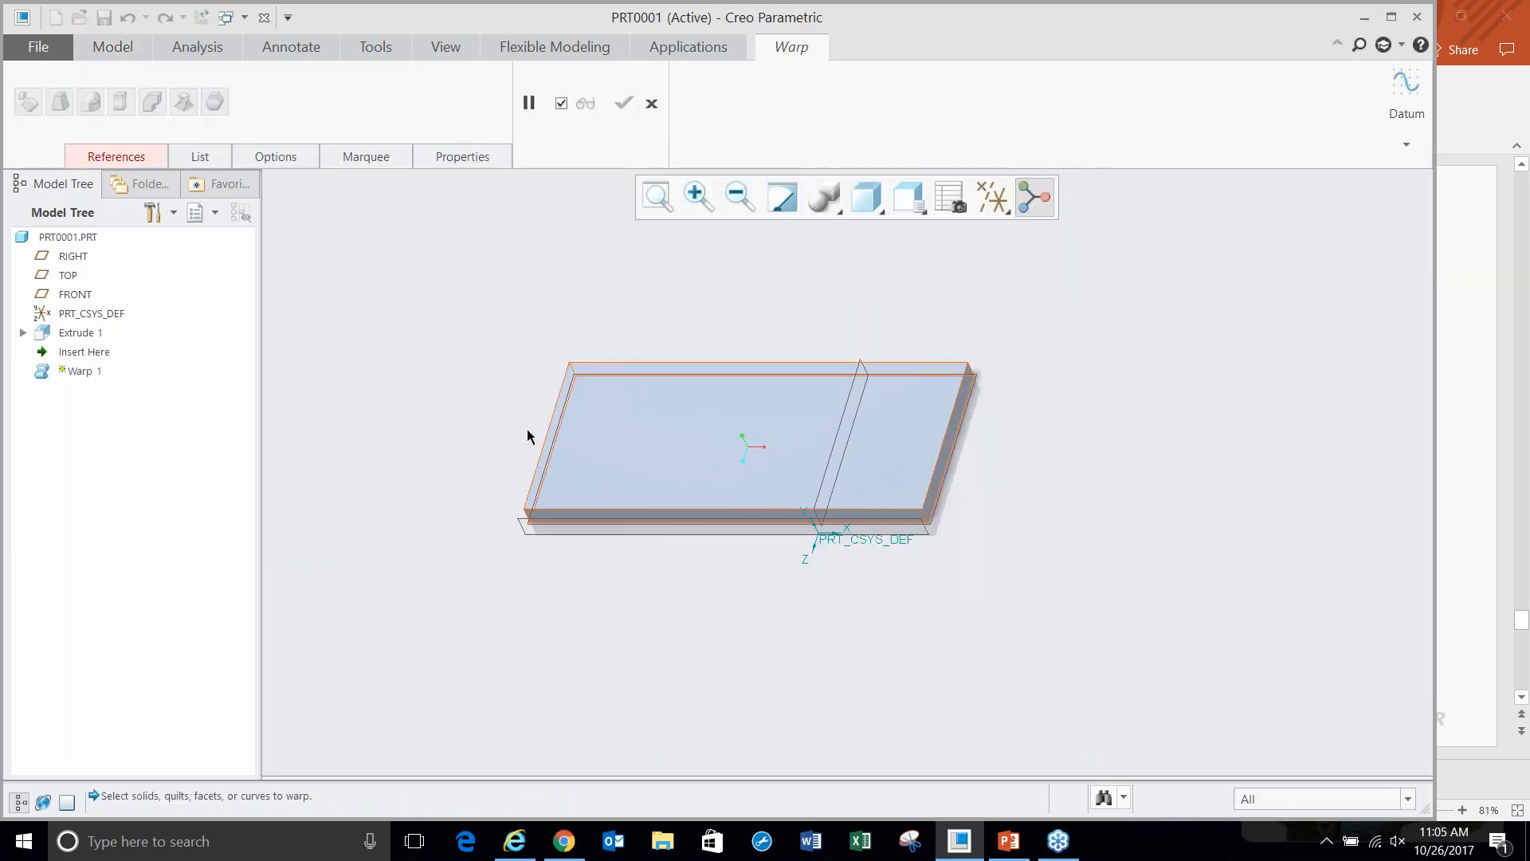
right_click(582, 290)
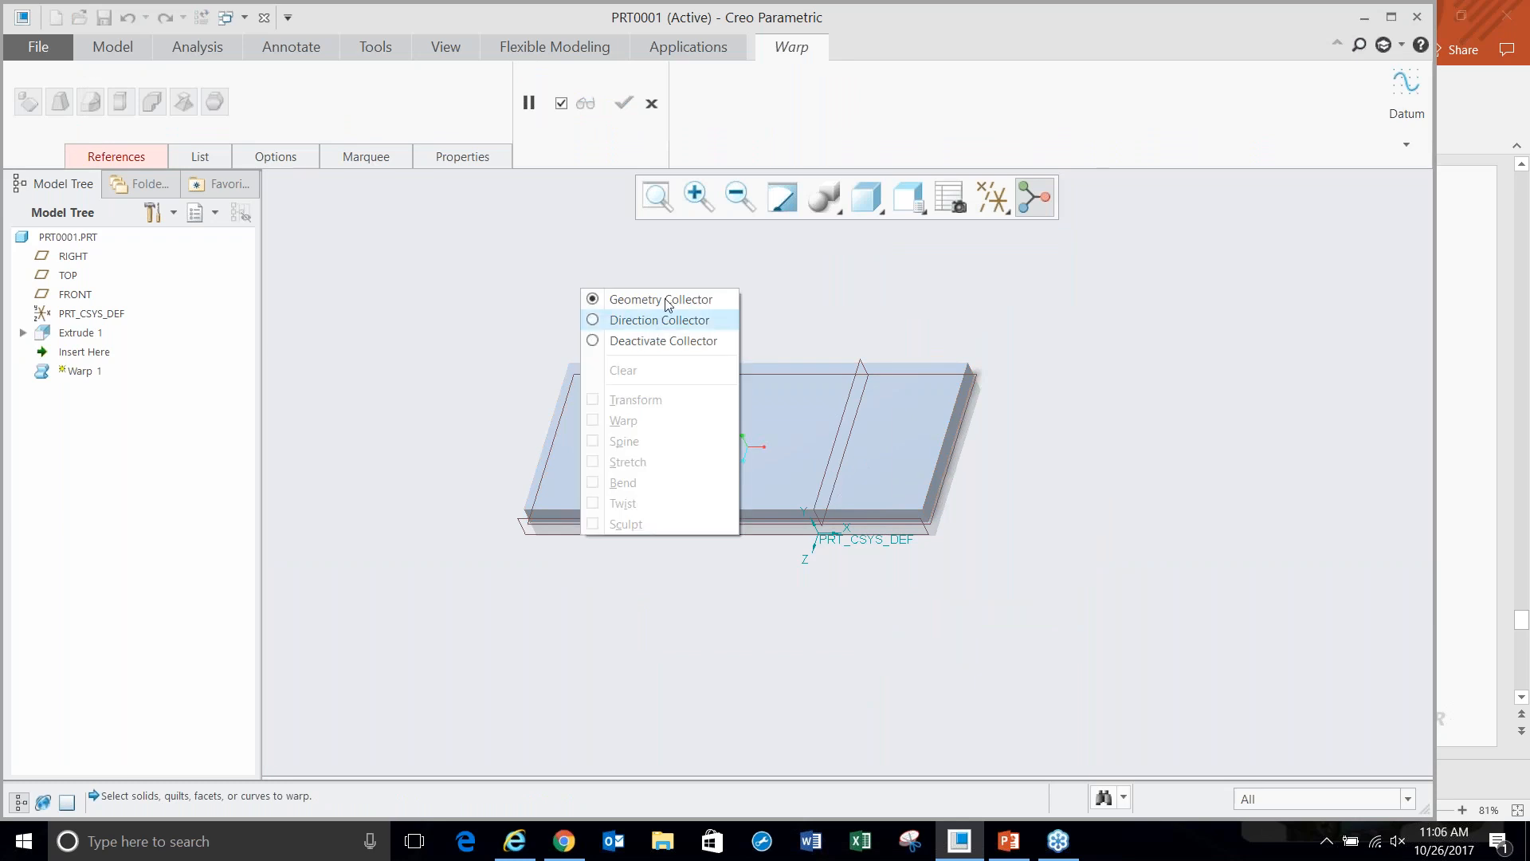
click(401, 305)
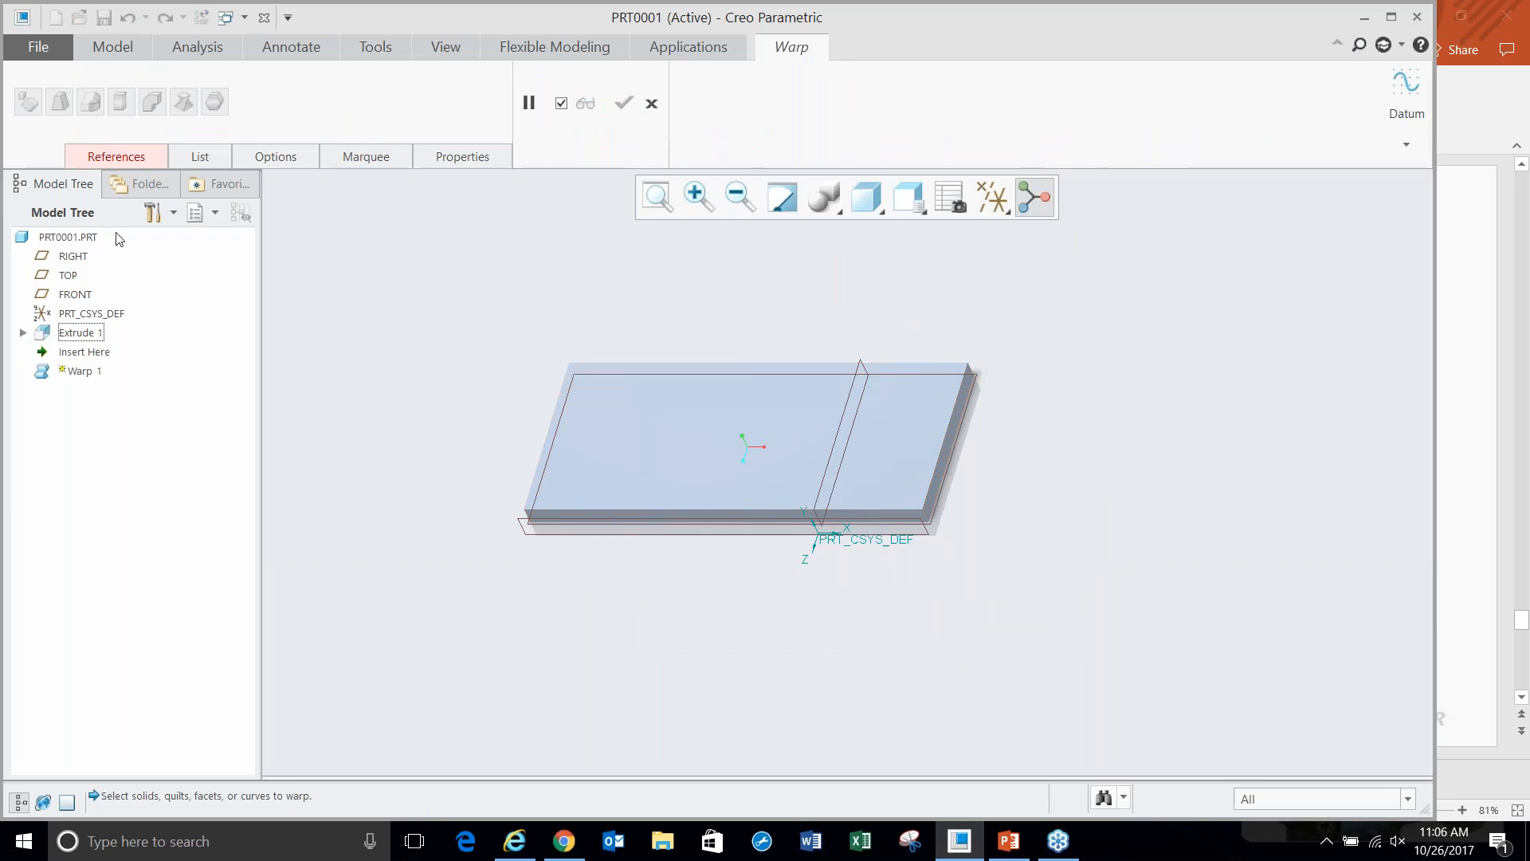
click(930, 478)
right_click(367, 369)
click(431, 399)
click(108, 317)
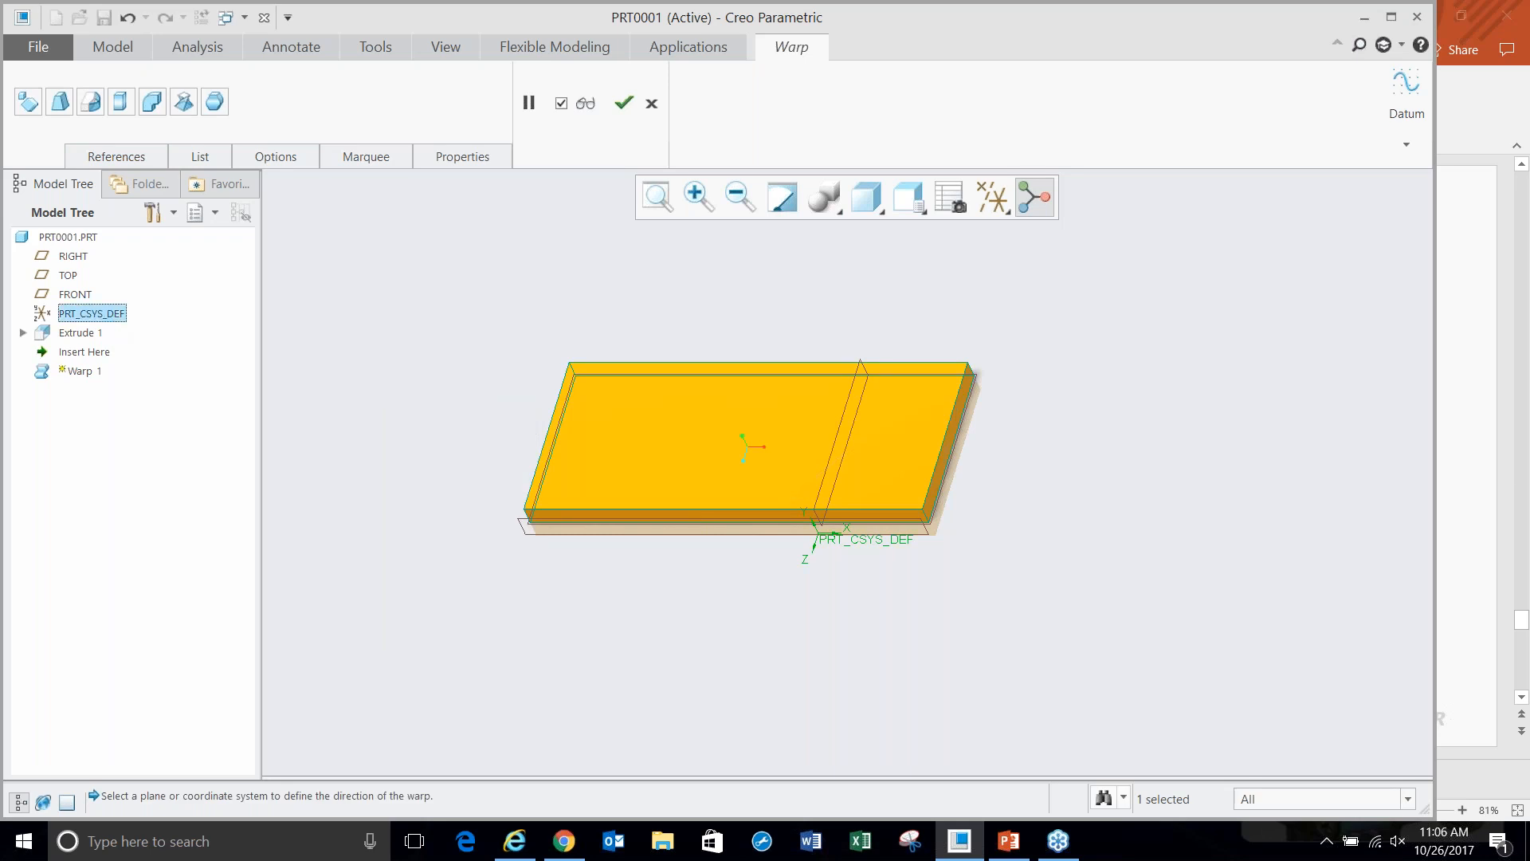
- Apply a Twist to the plate, switching the twist axis to run along the plate's length
click(183, 102)
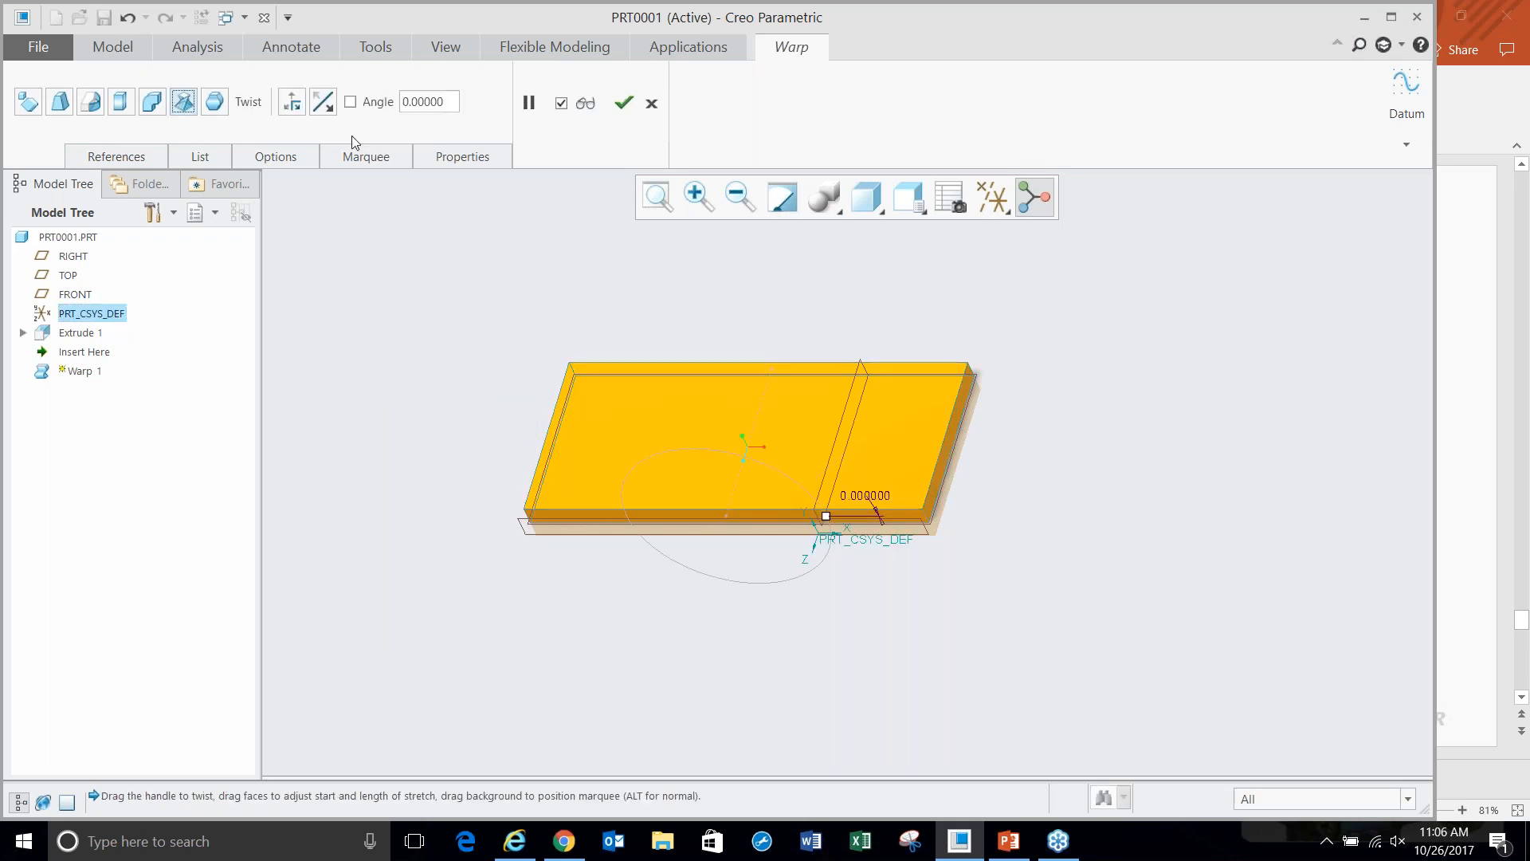
click(291, 101)
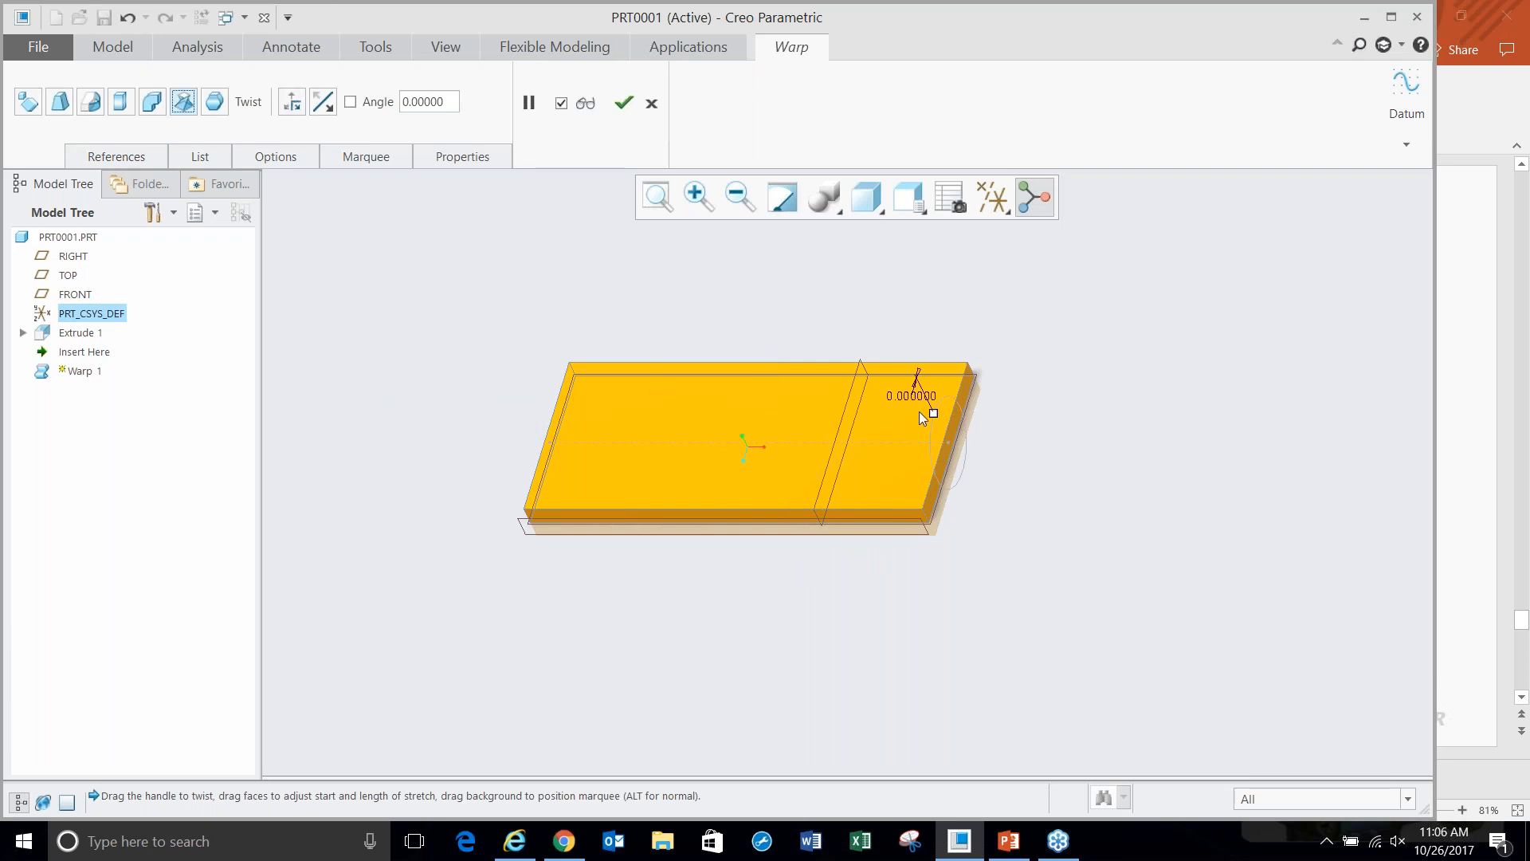
drag(935, 413, 961, 339)
- Add a Bend of about 4.28 degrees to the twisted plate and complete the warp
click(152, 102)
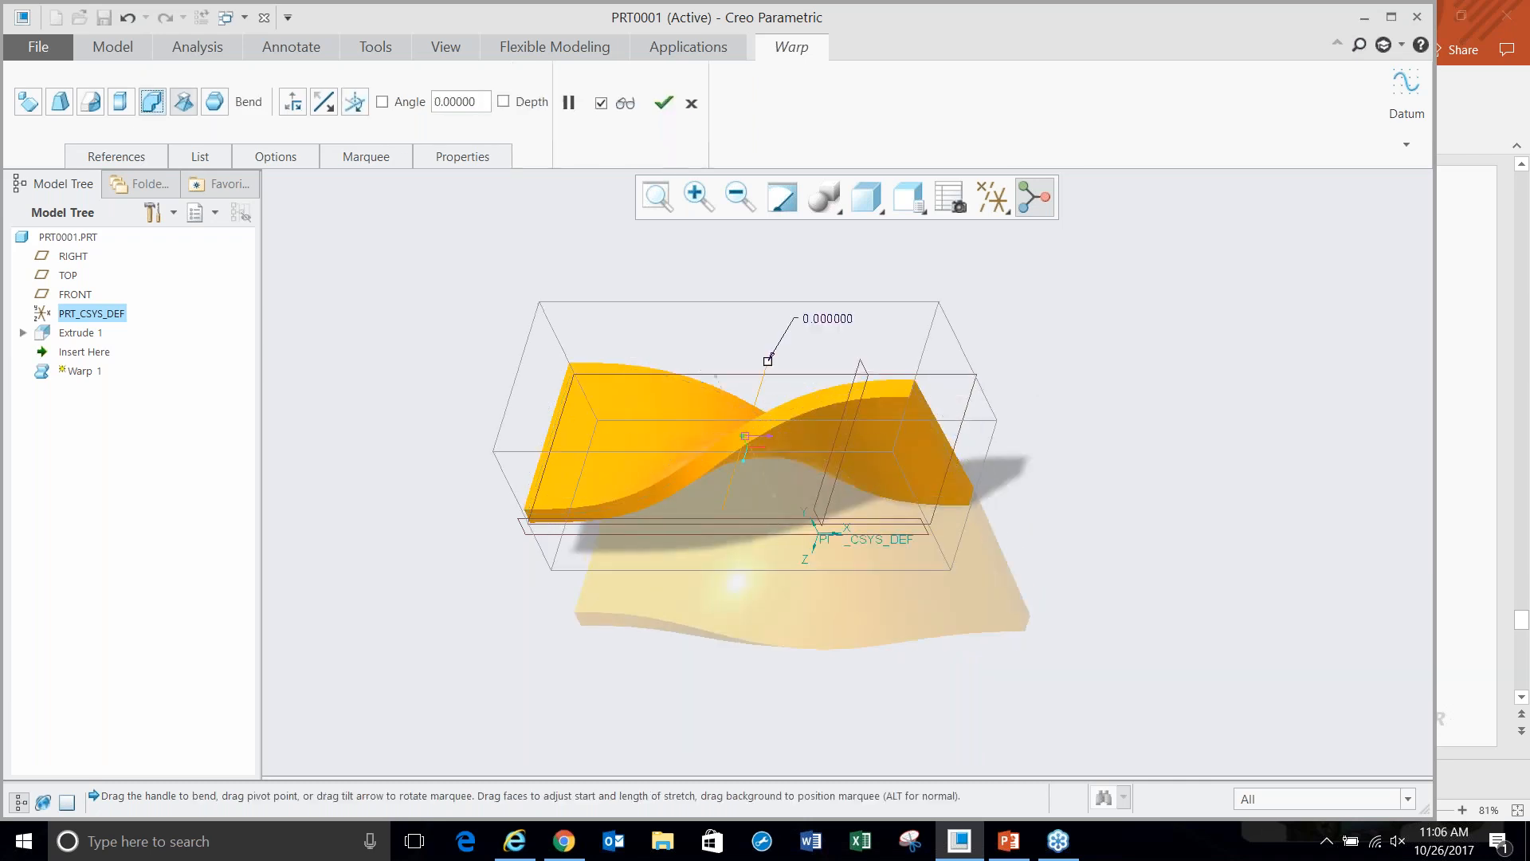
drag(769, 363, 772, 327)
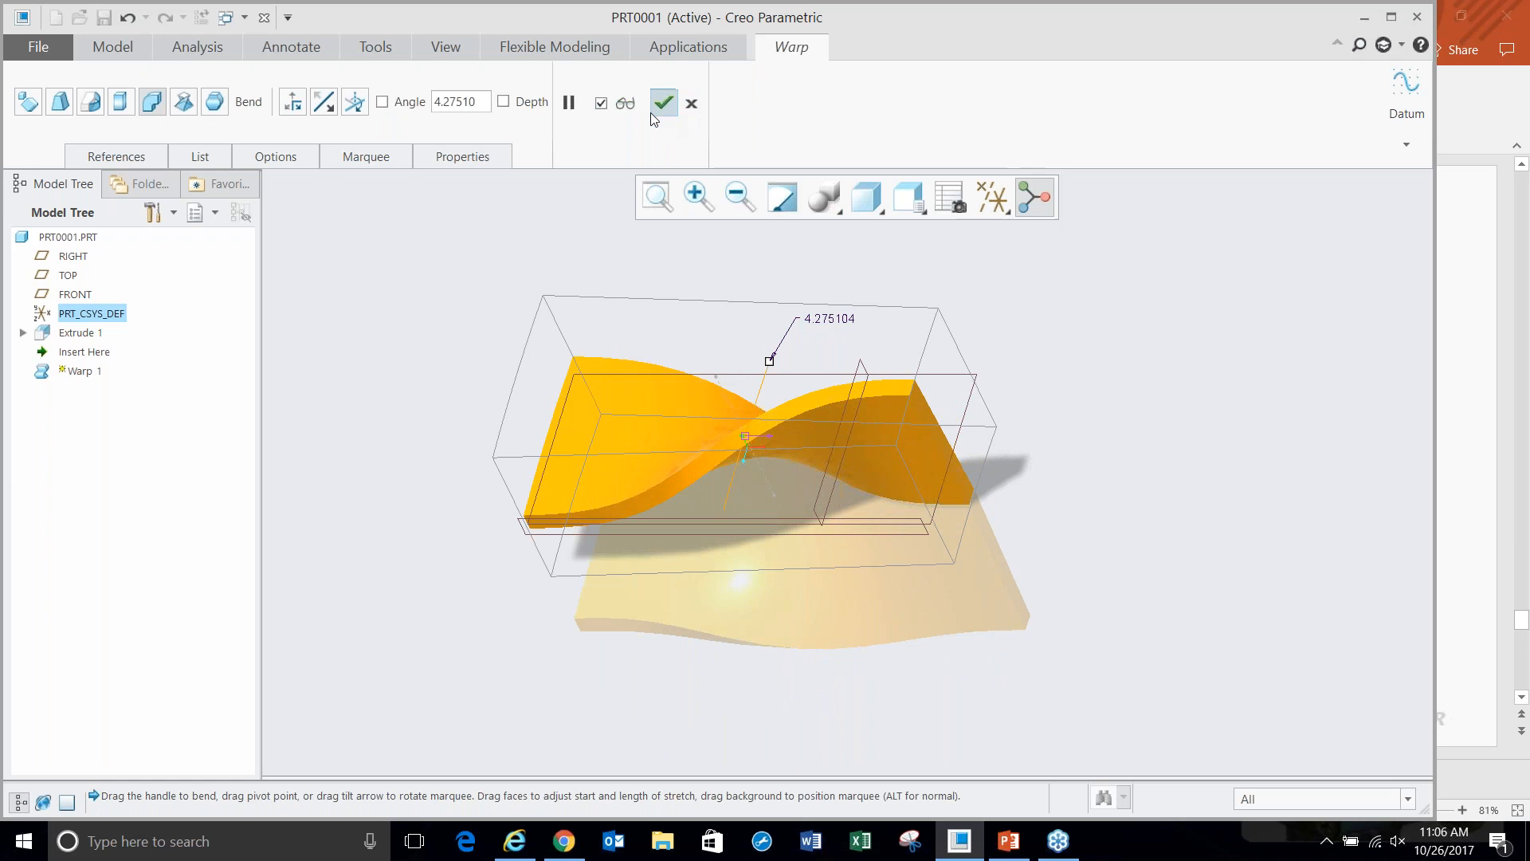
click(663, 103)
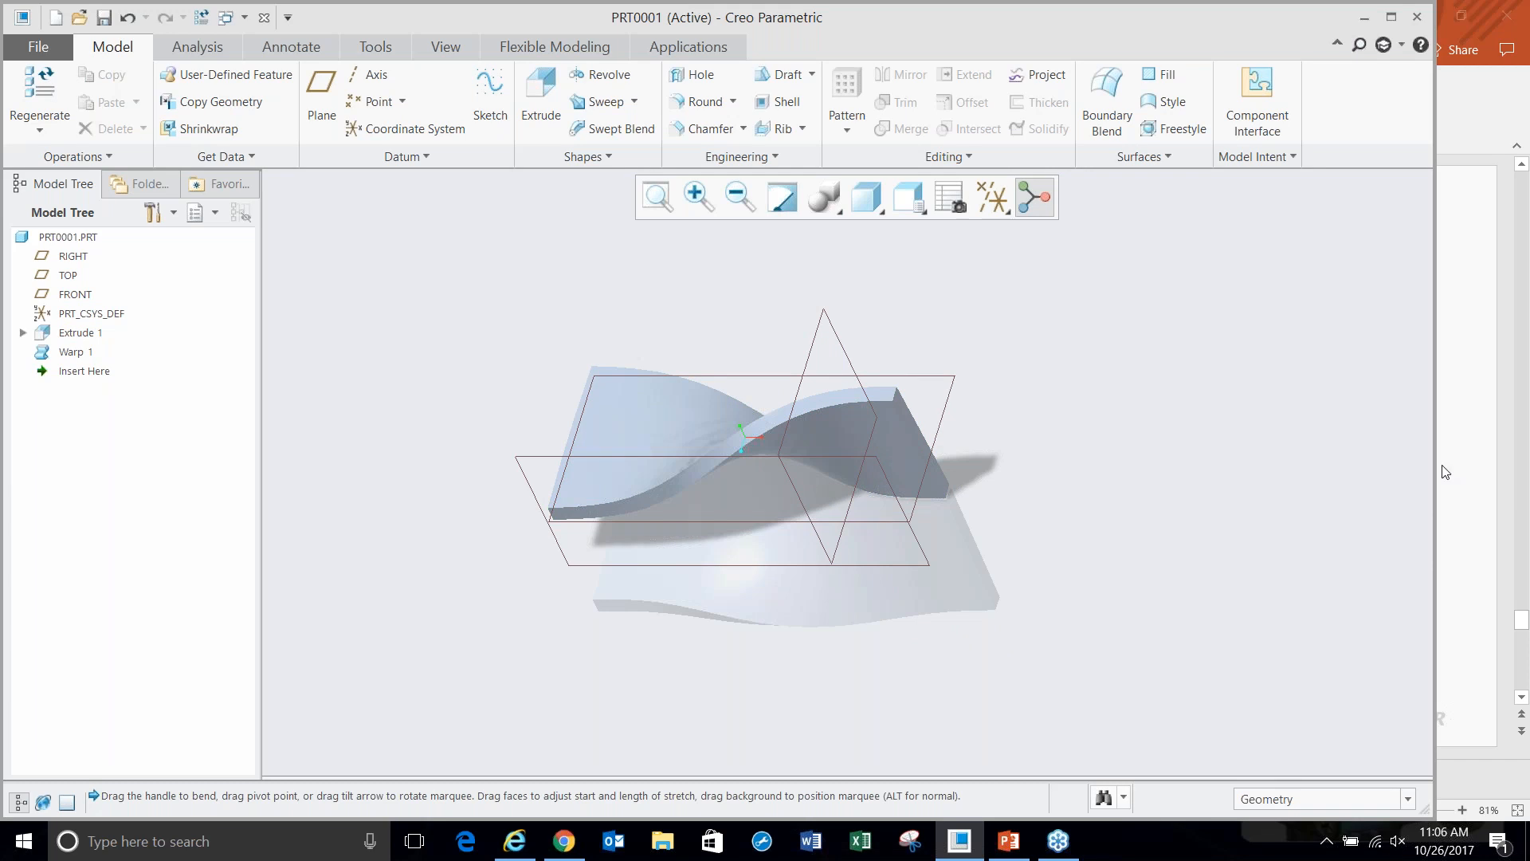
- Close the warped part and erase all models not displayed from the session
click(1521, 486)
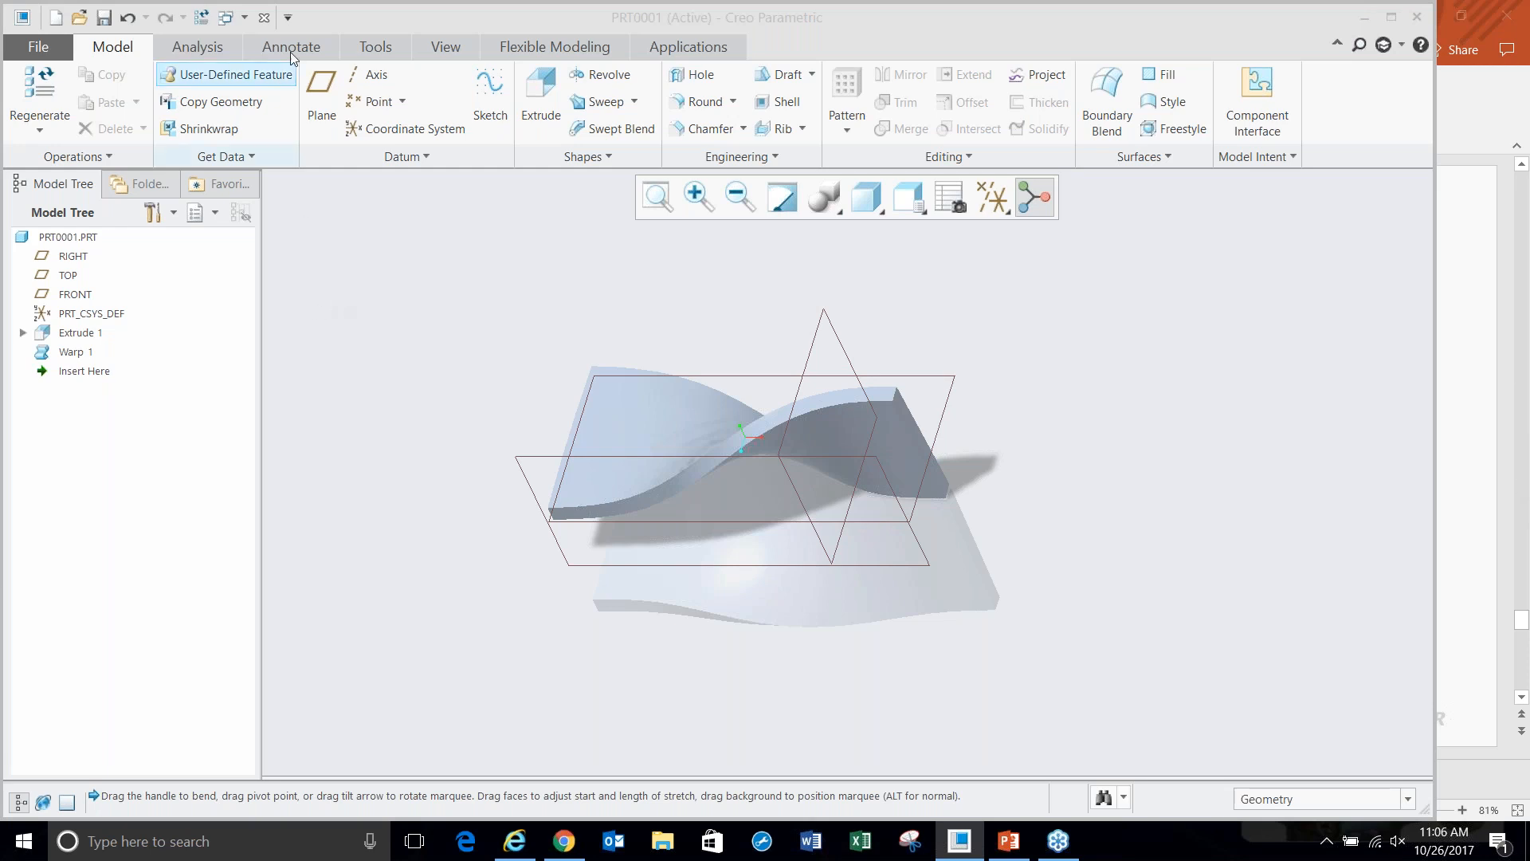
click(263, 17)
click(264, 104)
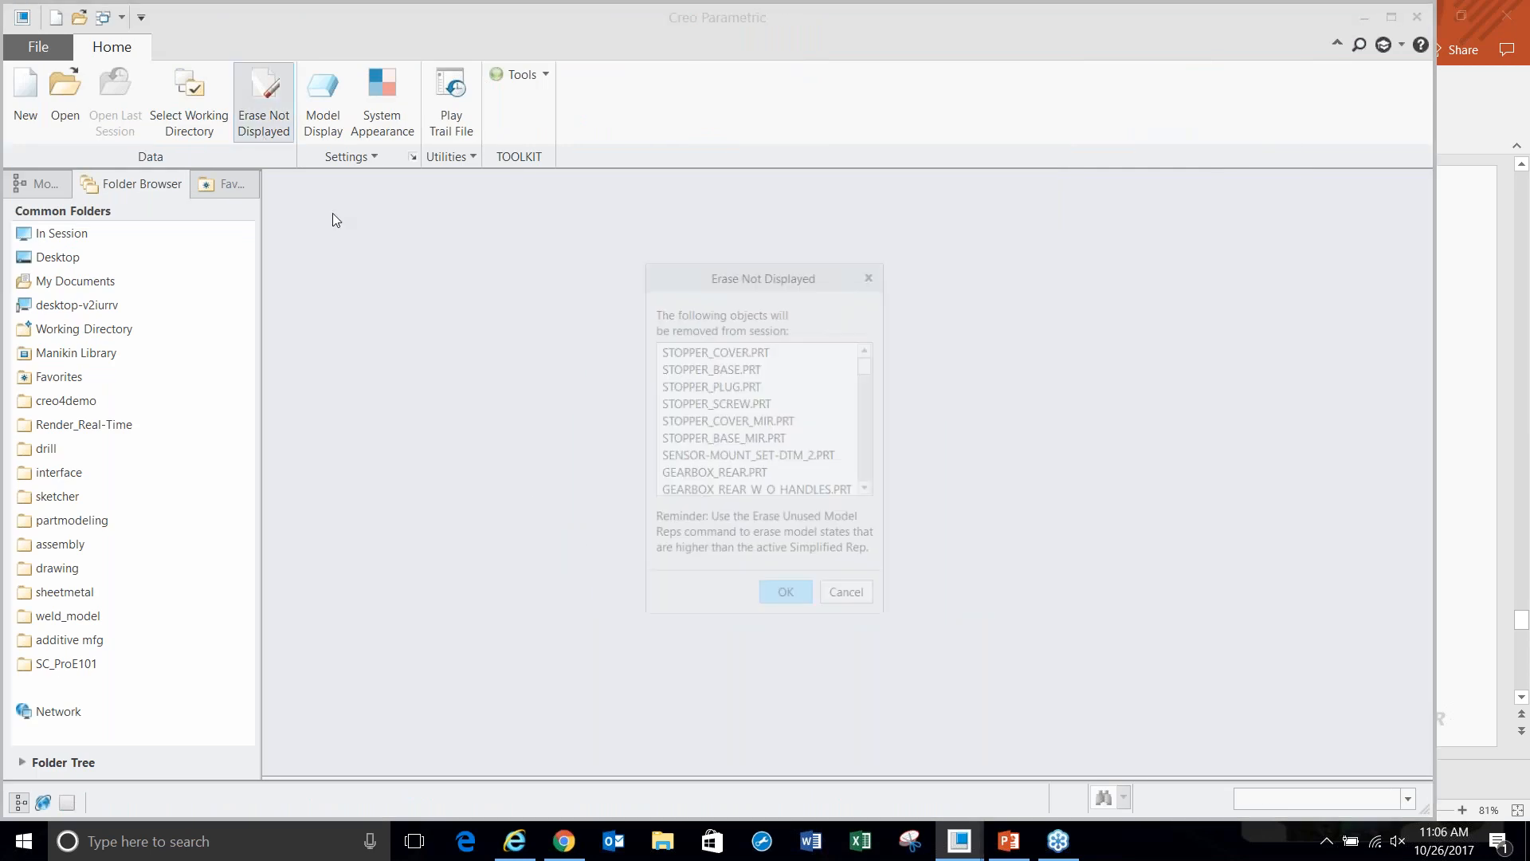
click(788, 588)
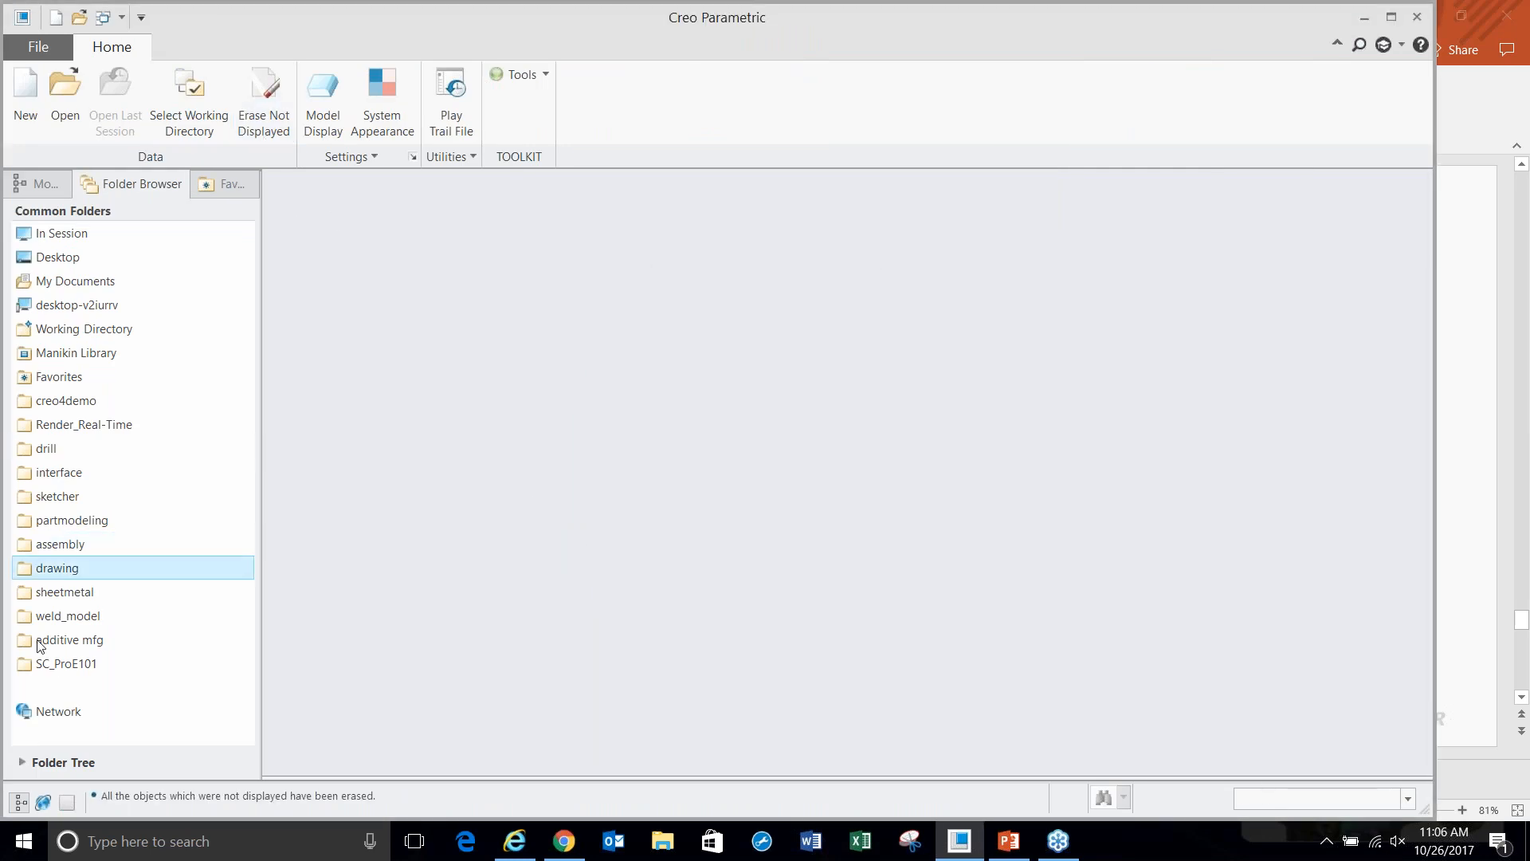
- Open the VARIED-MATERIAL assembly from the Flexible_Material folder inside the assembly folder
click(61, 544)
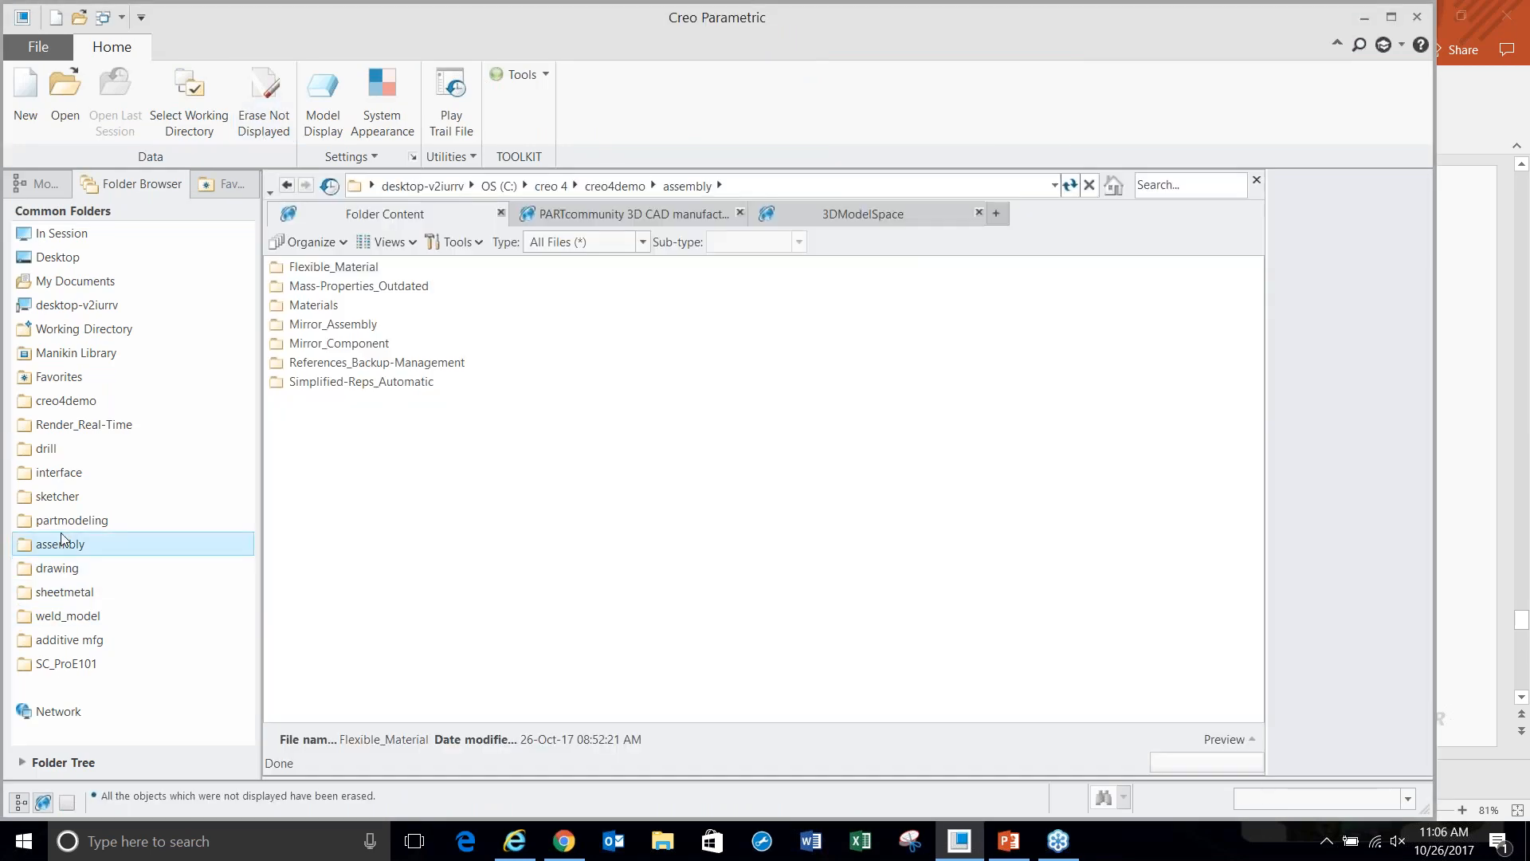
double_click(325, 271)
double_click(310, 402)
- Turn off all datum display and show the valve assembly as Shading With Edges
click(972, 196)
click(1006, 230)
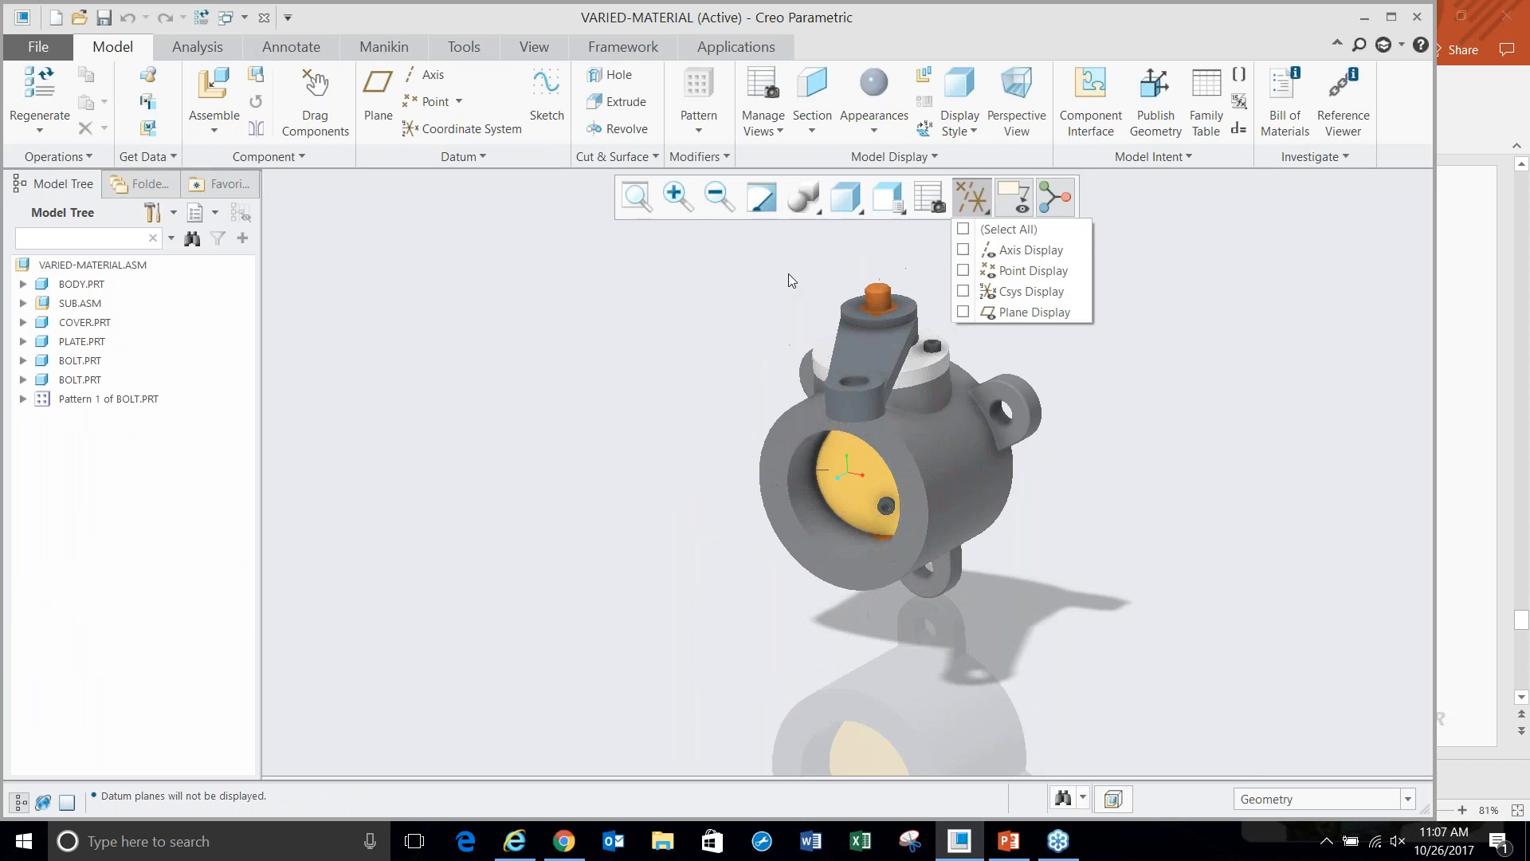
click(860, 200)
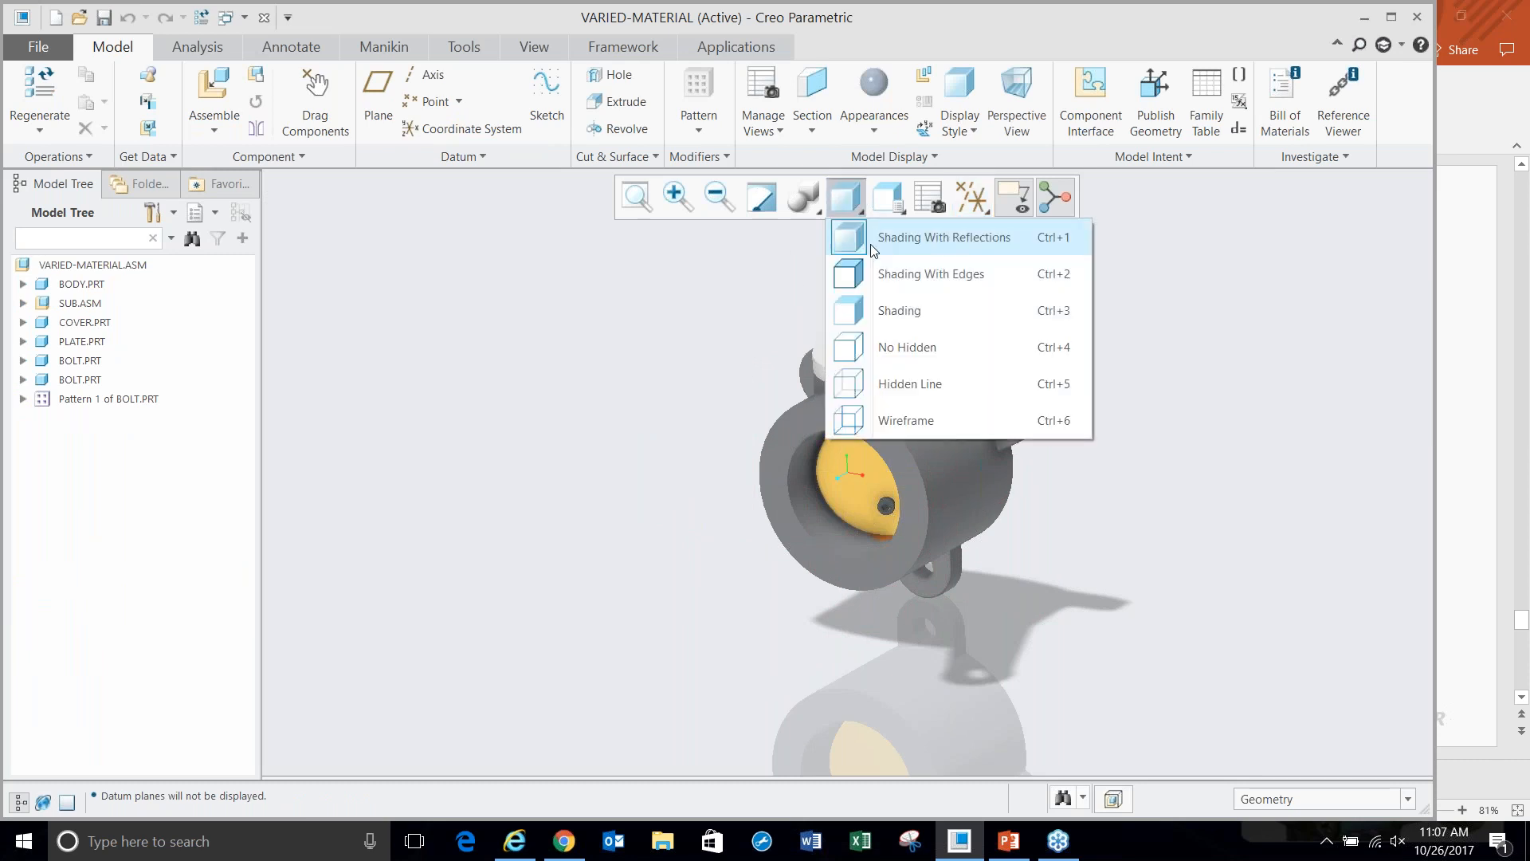
click(879, 275)
scroll(1105, 354, down, 3)
scroll(821, 398, up, 1)
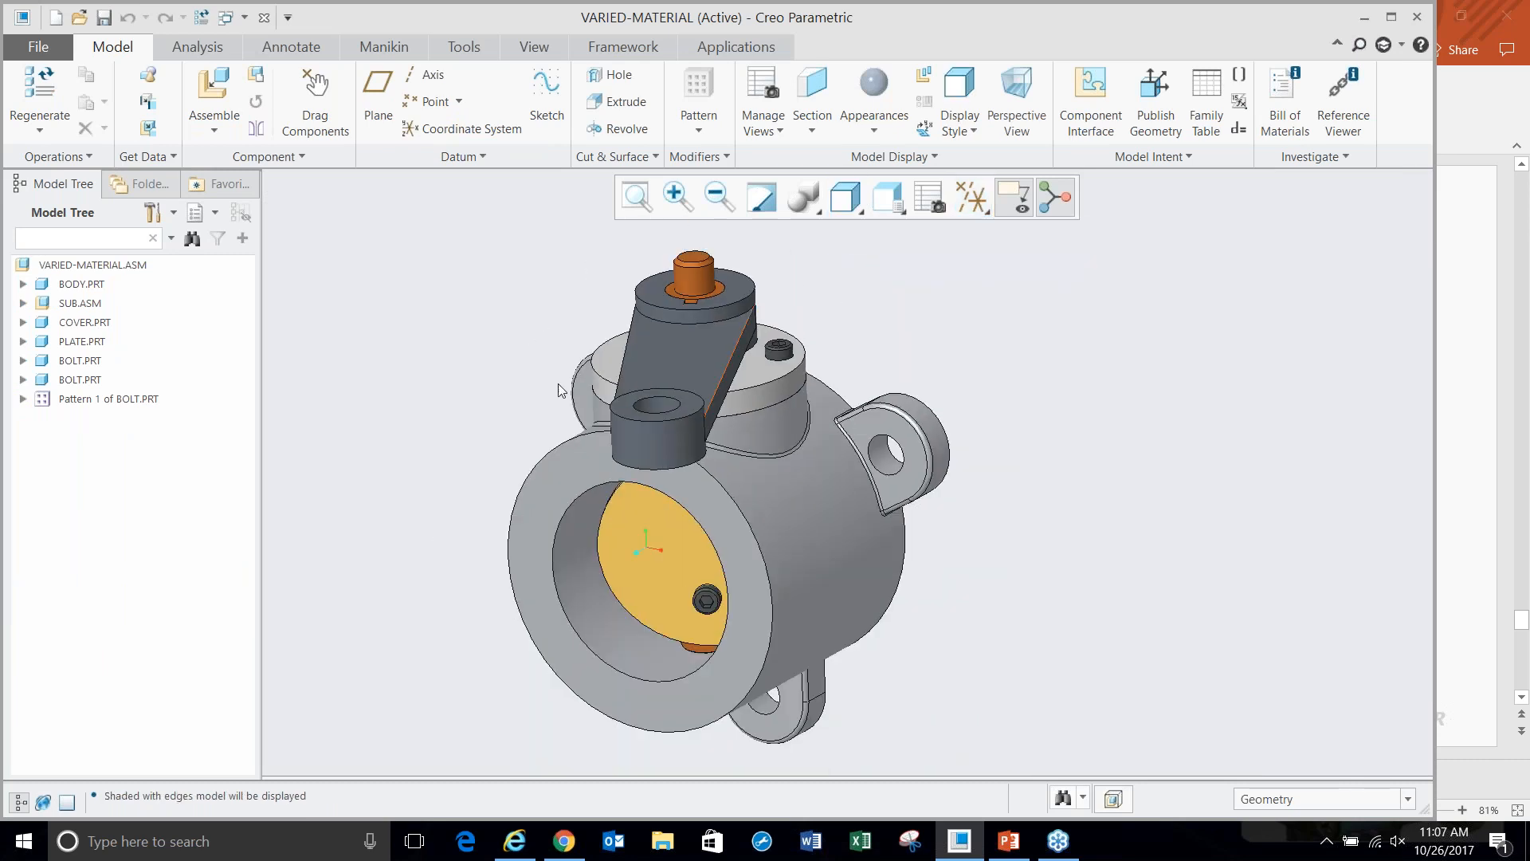
- Show features and the placement folder in the assembly's model tree
click(157, 212)
click(203, 239)
click(434, 256)
click(446, 280)
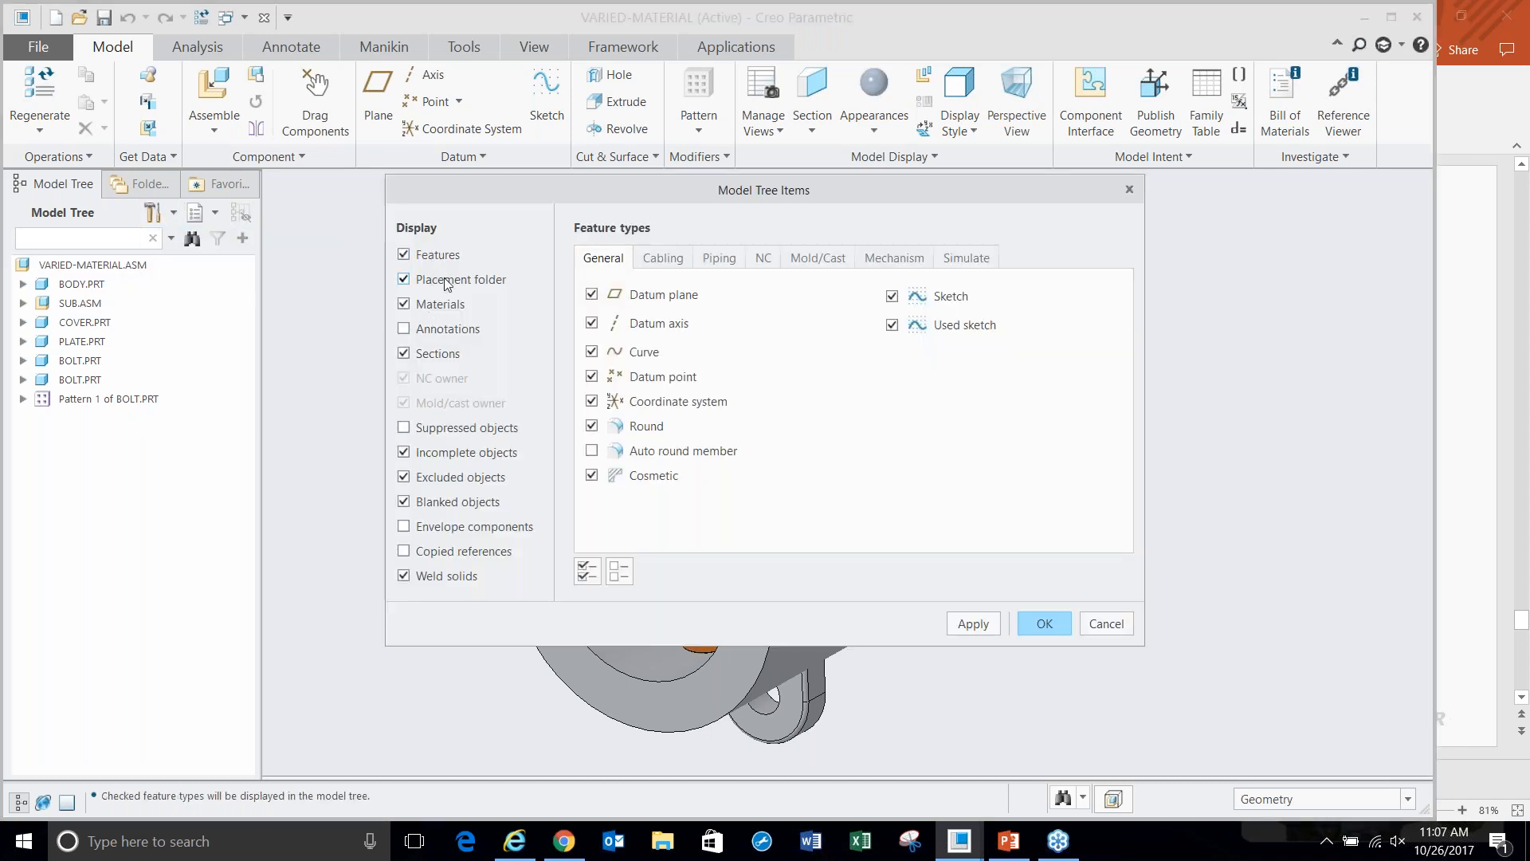
click(1044, 625)
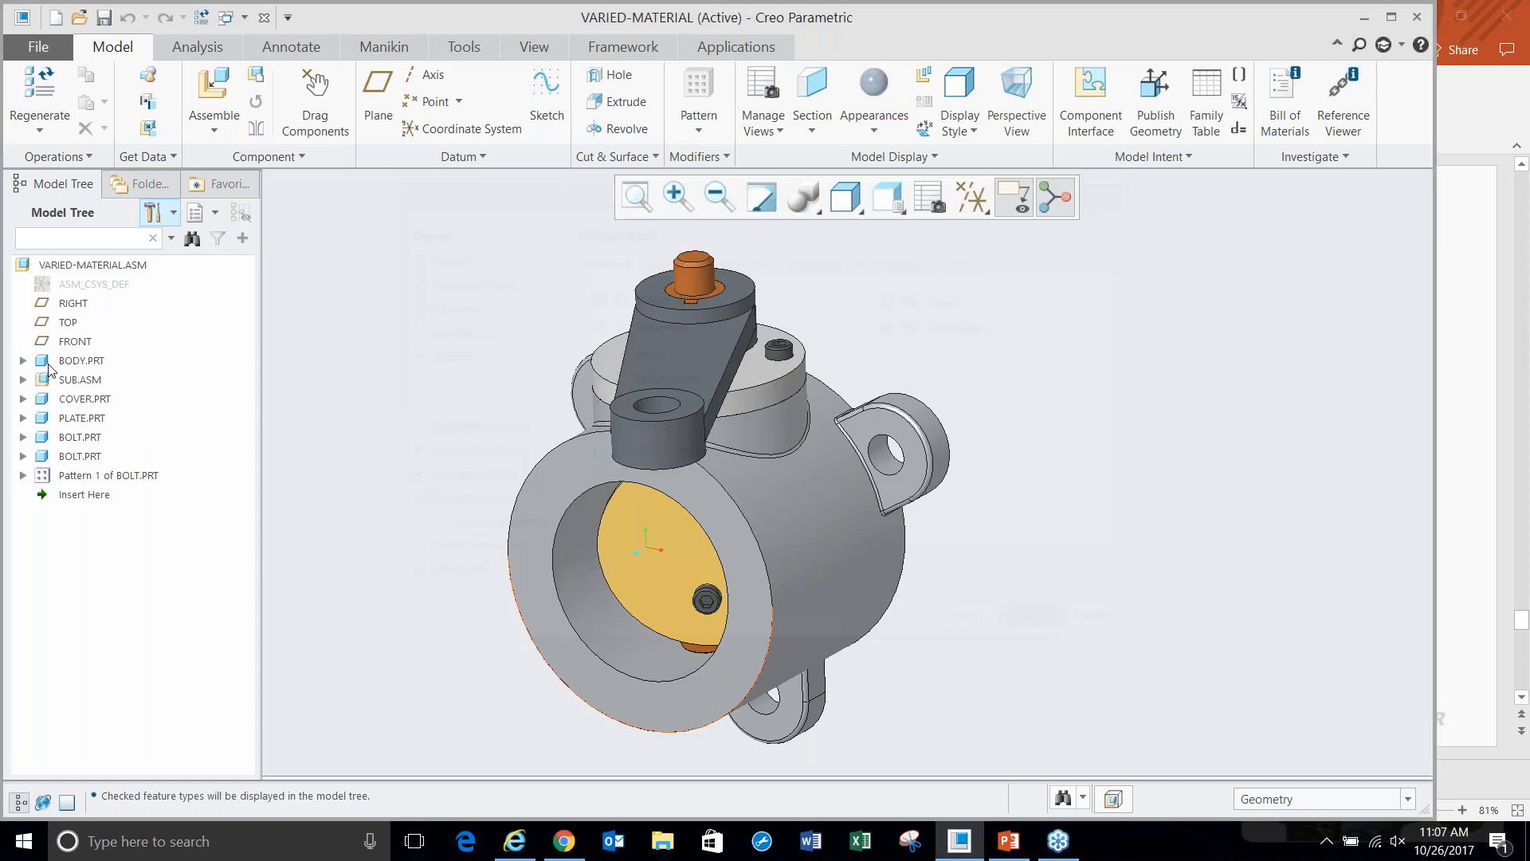
- Examine the material assignment of BODY.PRT and the Granta Design and legacy material libraries, leaving its materials as they are
click(22, 360)
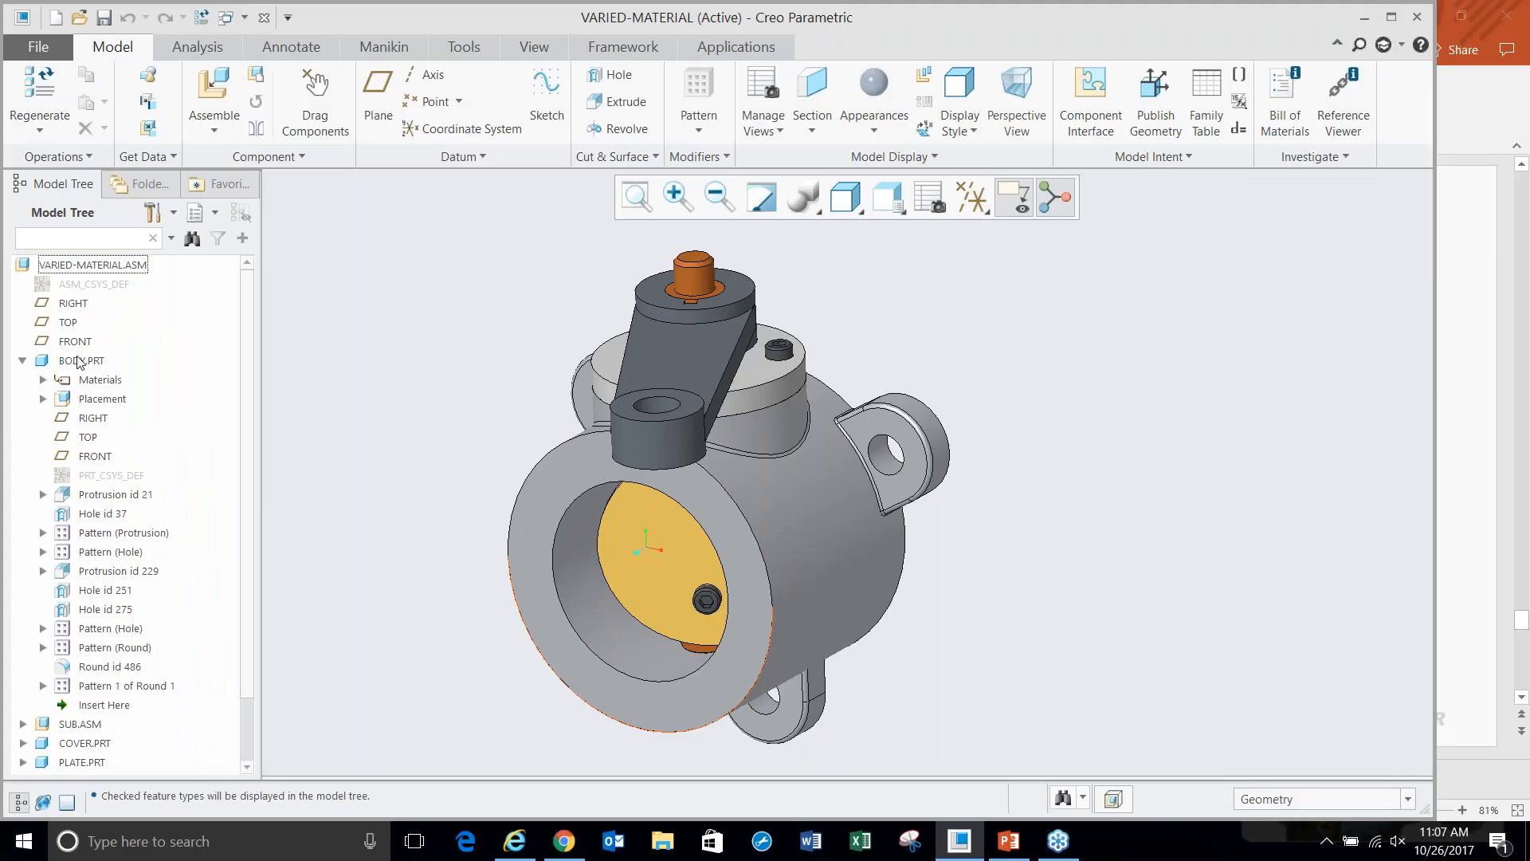
click(78, 361)
right_click(78, 361)
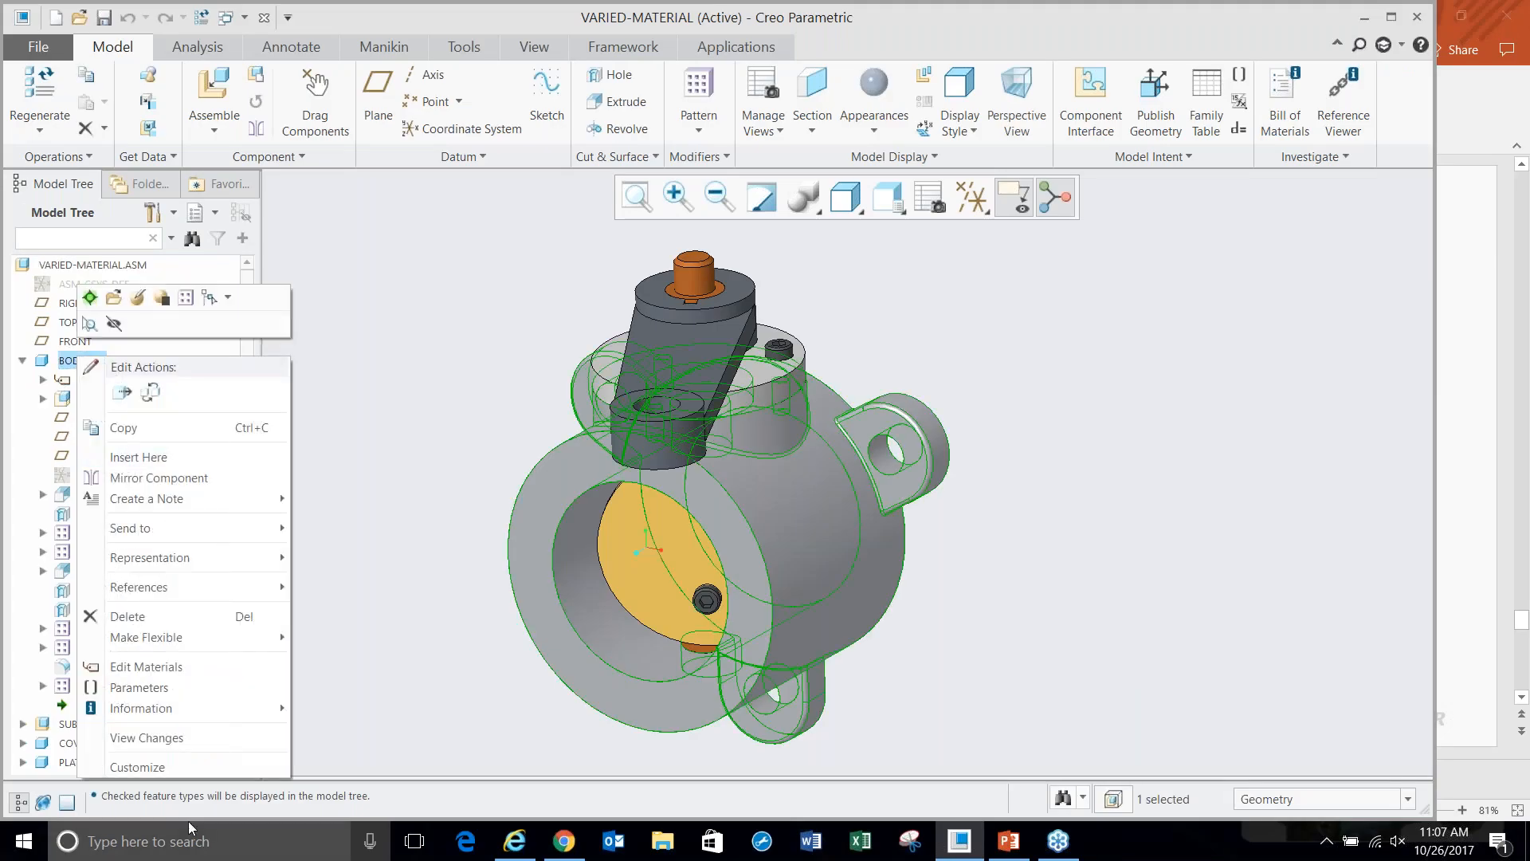
click(142, 666)
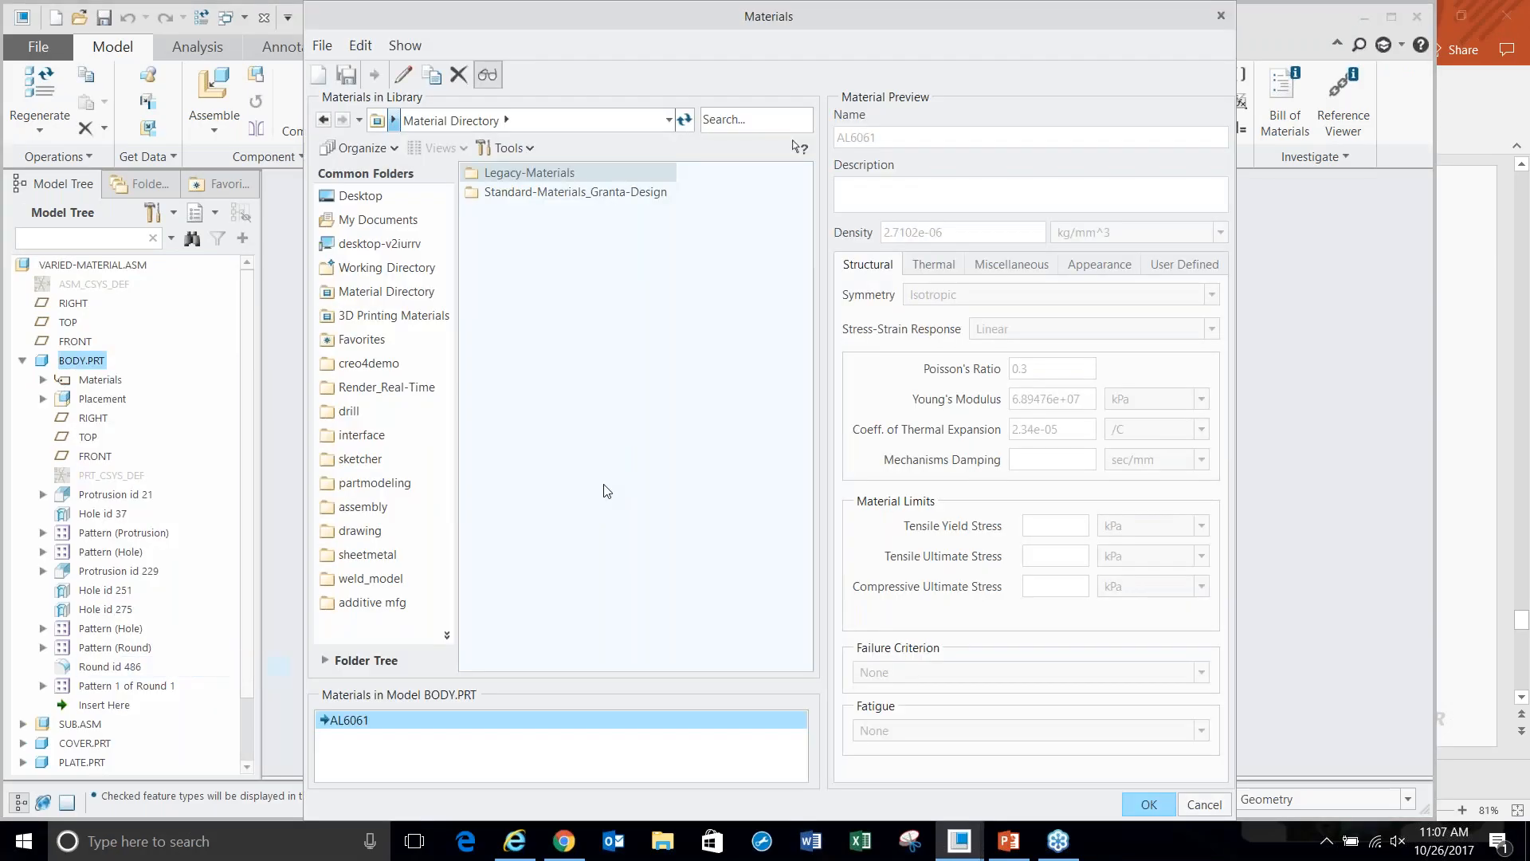
double_click(546, 192)
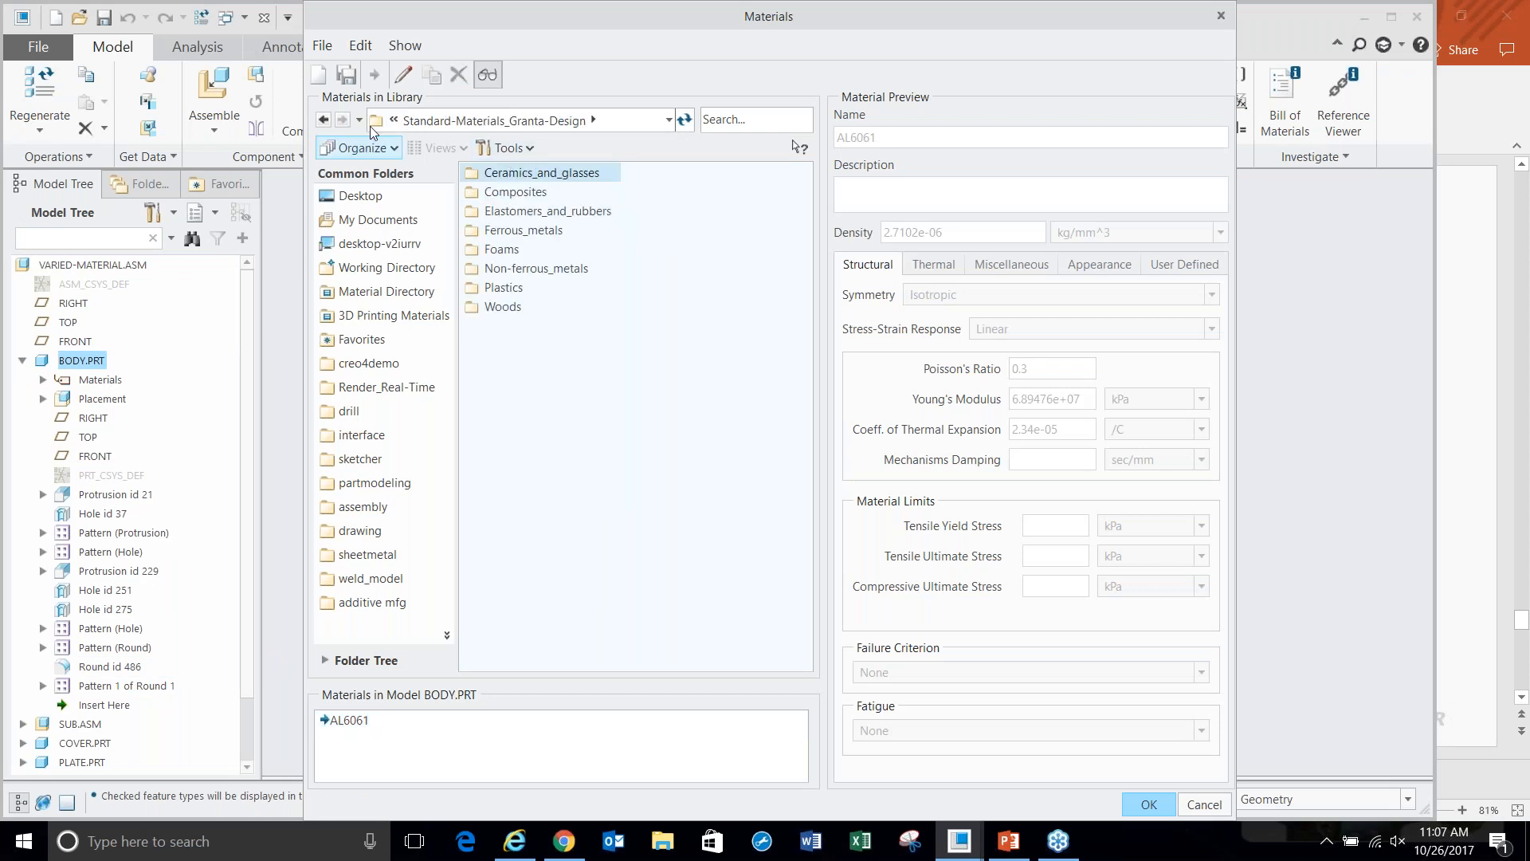
click(322, 121)
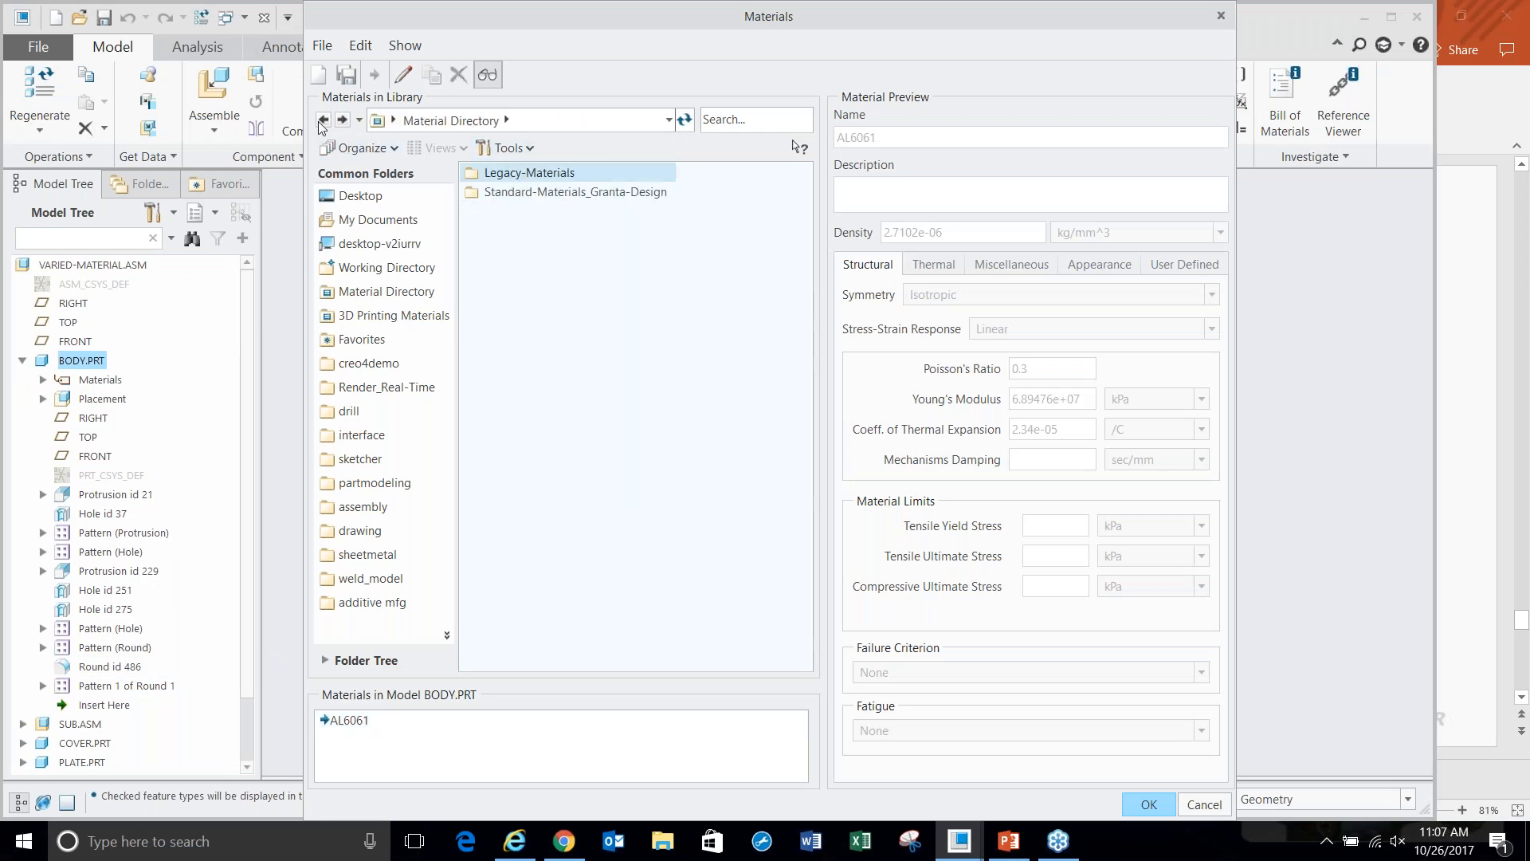
double_click(524, 173)
click(1205, 804)
- Open the materials of the top-level VARIED-MATERIAL assembly for editing and go to the Legacy-Materials library
click(738, 441)
click(478, 437)
click(83, 265)
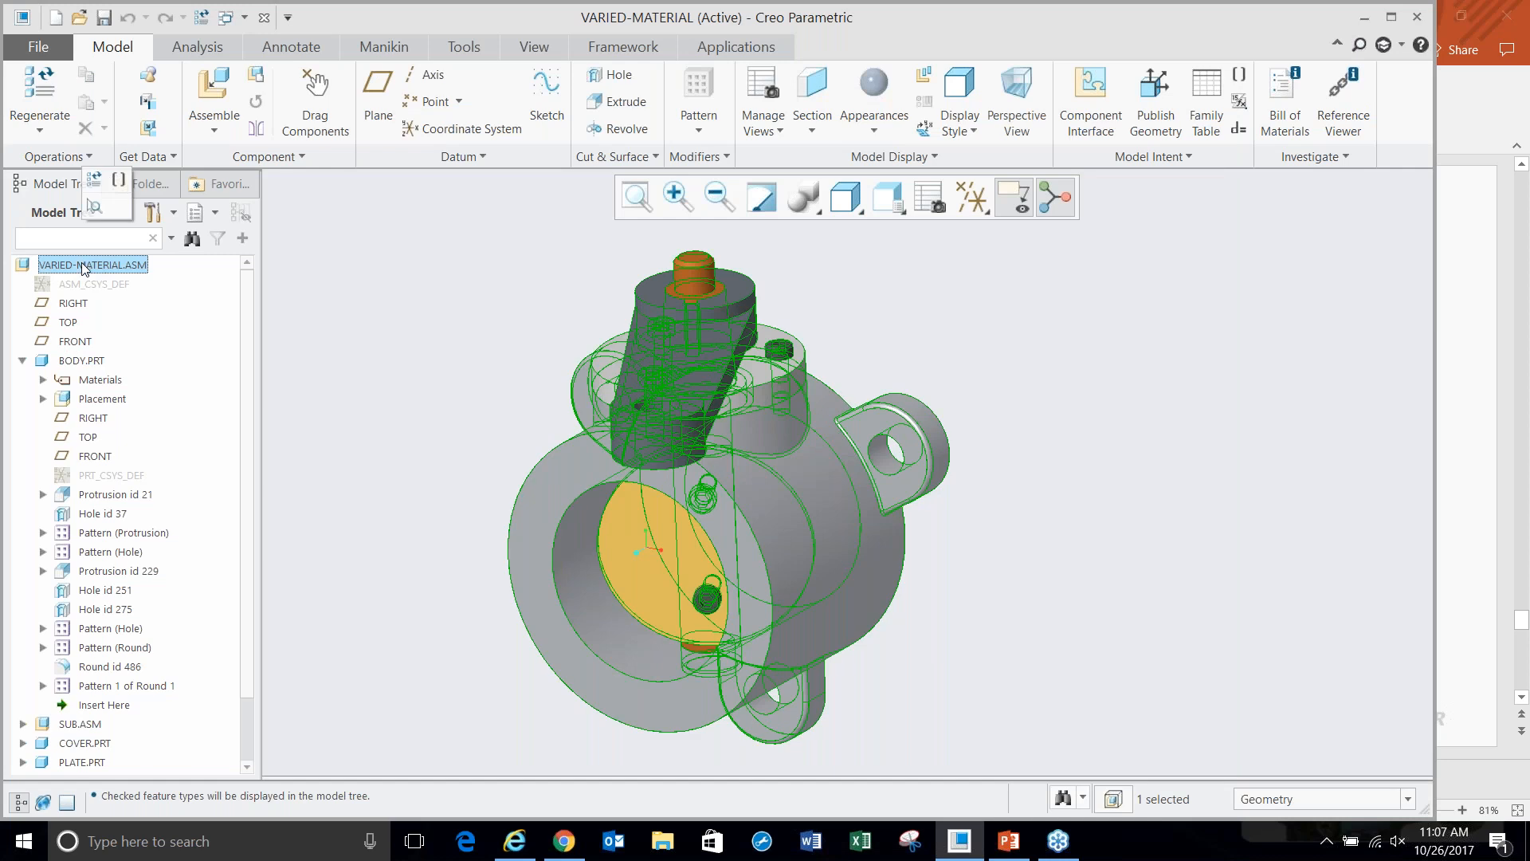
click(24, 362)
right_click(74, 272)
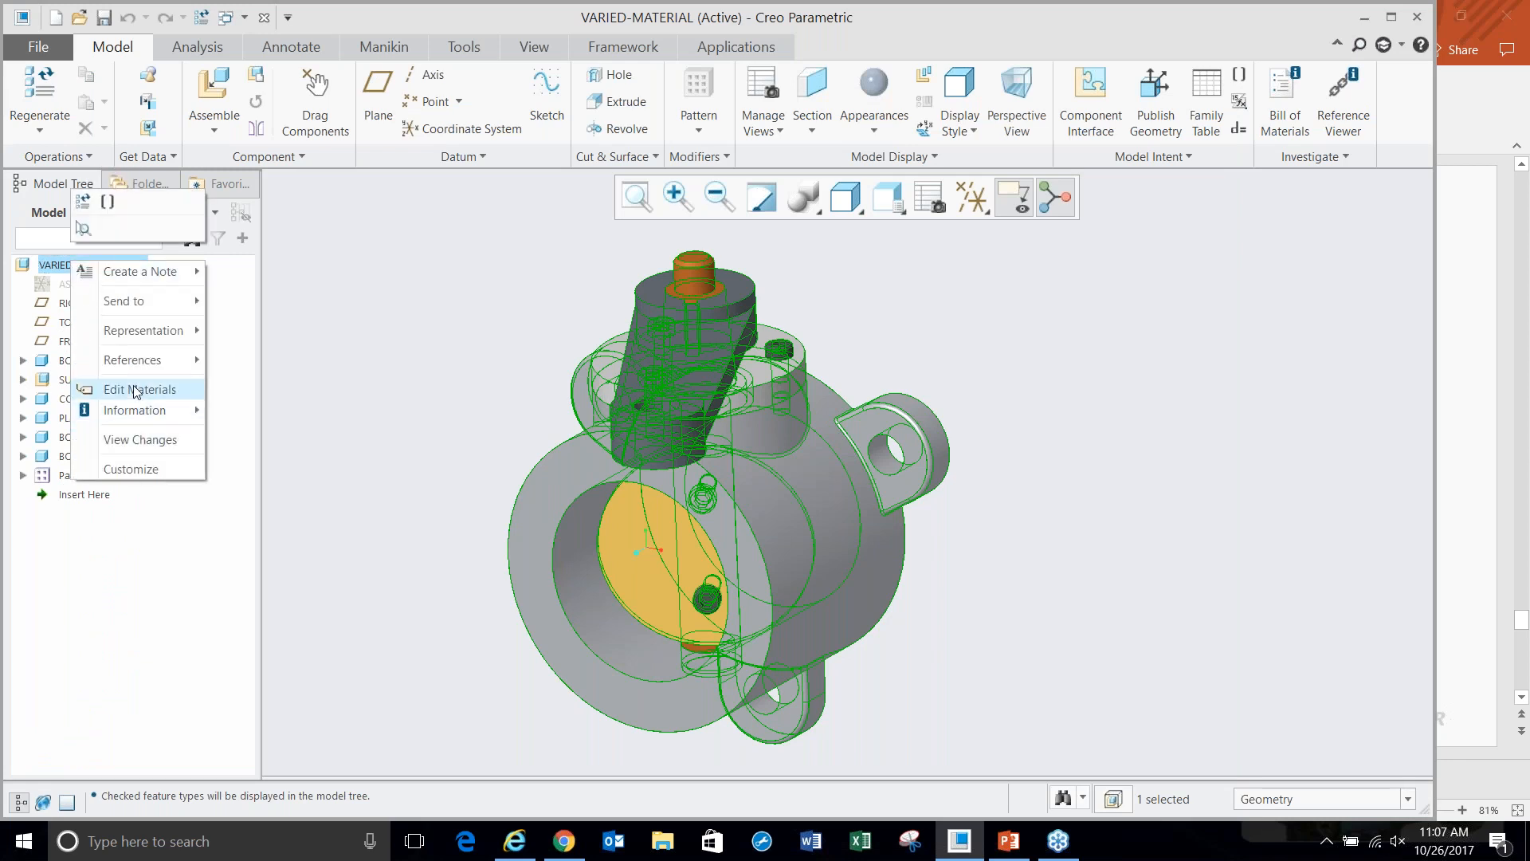
click(135, 392)
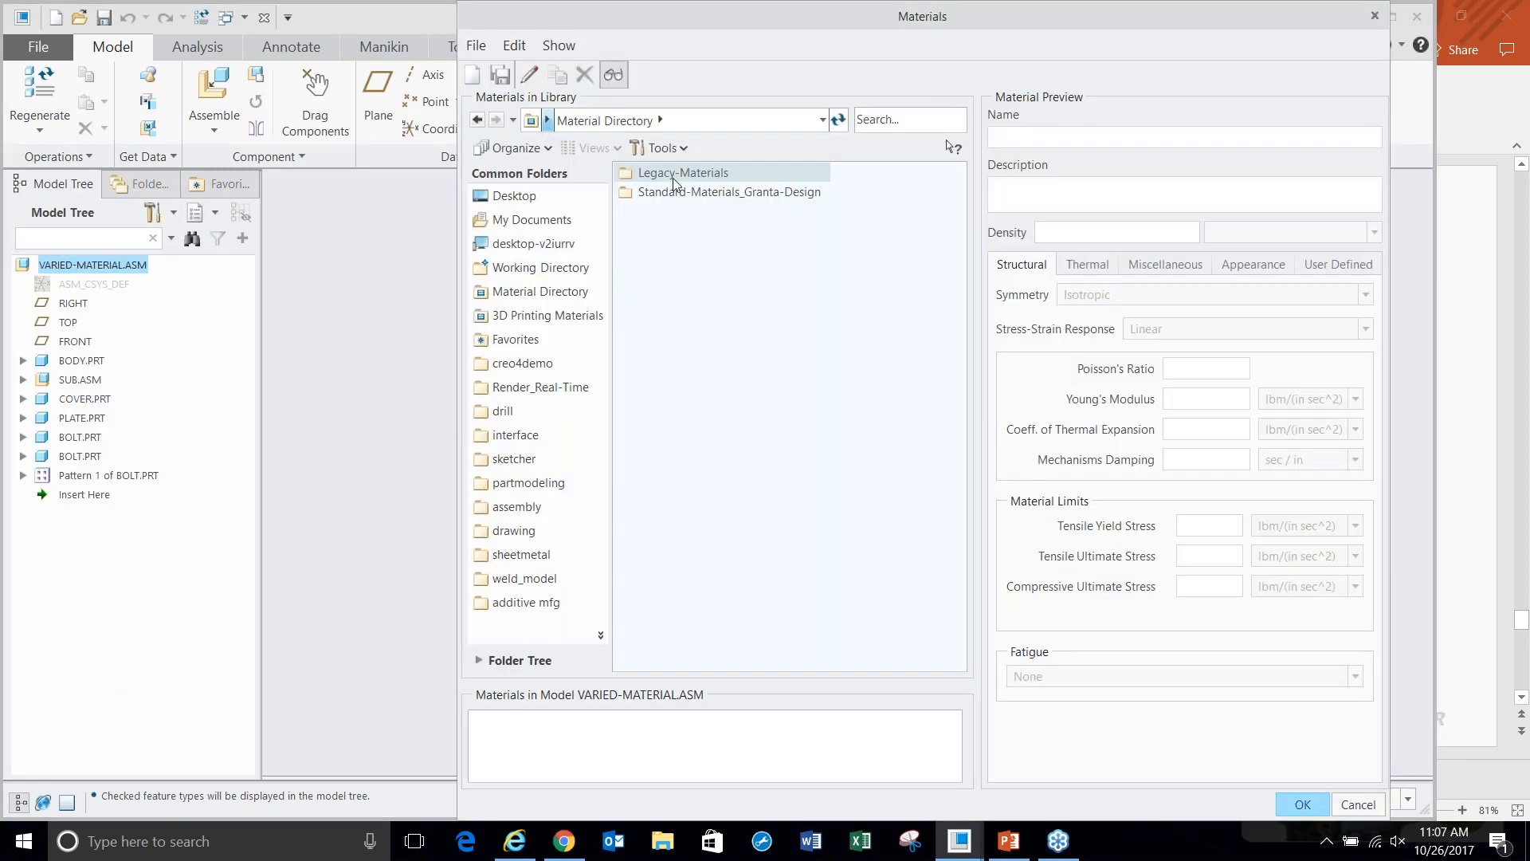
double_click(674, 173)
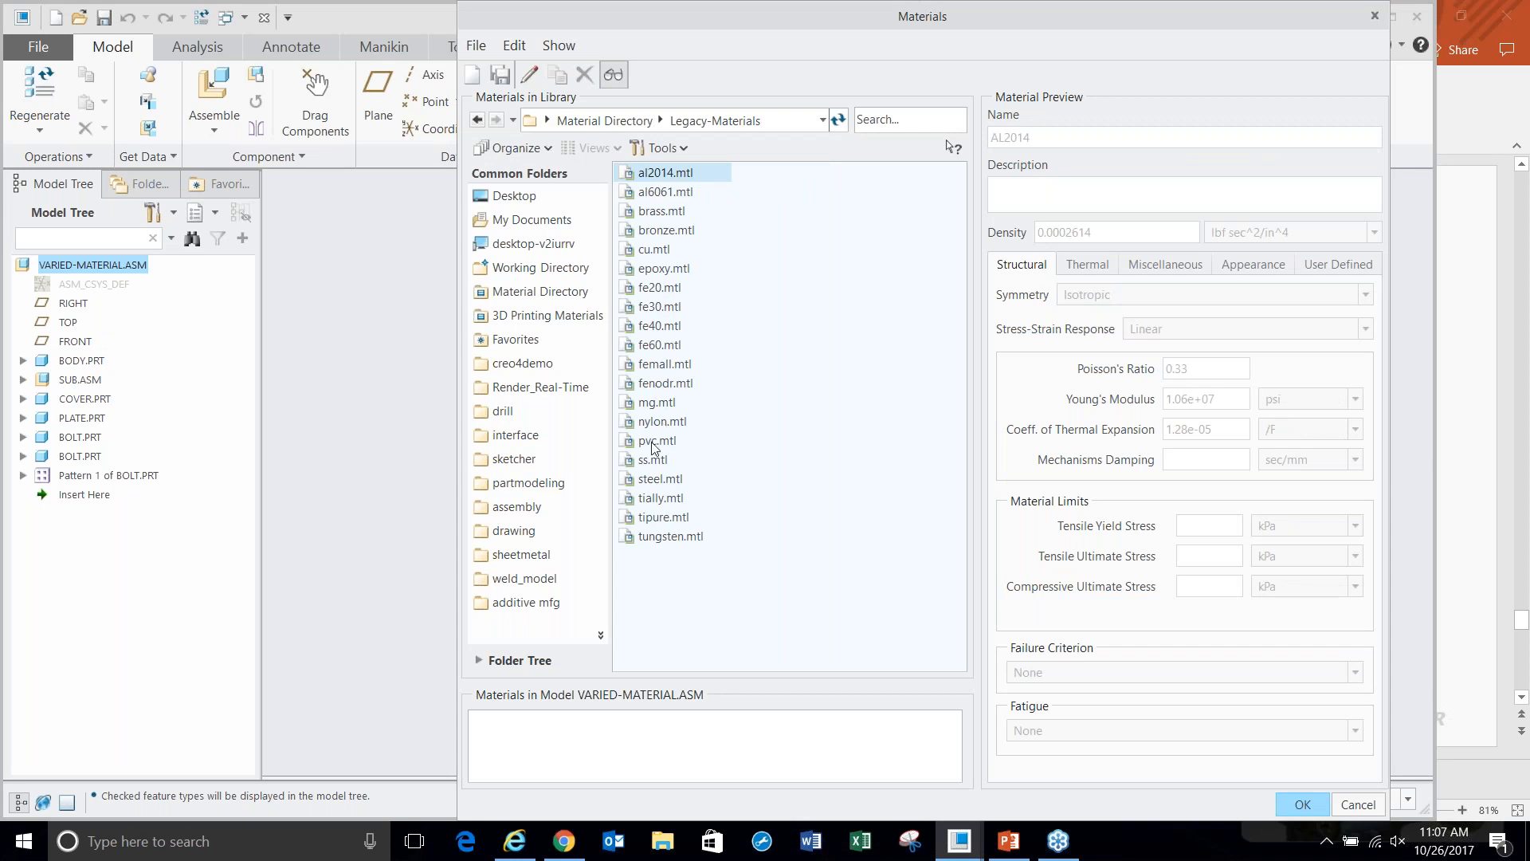
- Add the materials MG, NYLON, PVC, AL2014 and AL6061 to the assembly and accept them
double_click(646, 403)
double_click(648, 421)
click(648, 443)
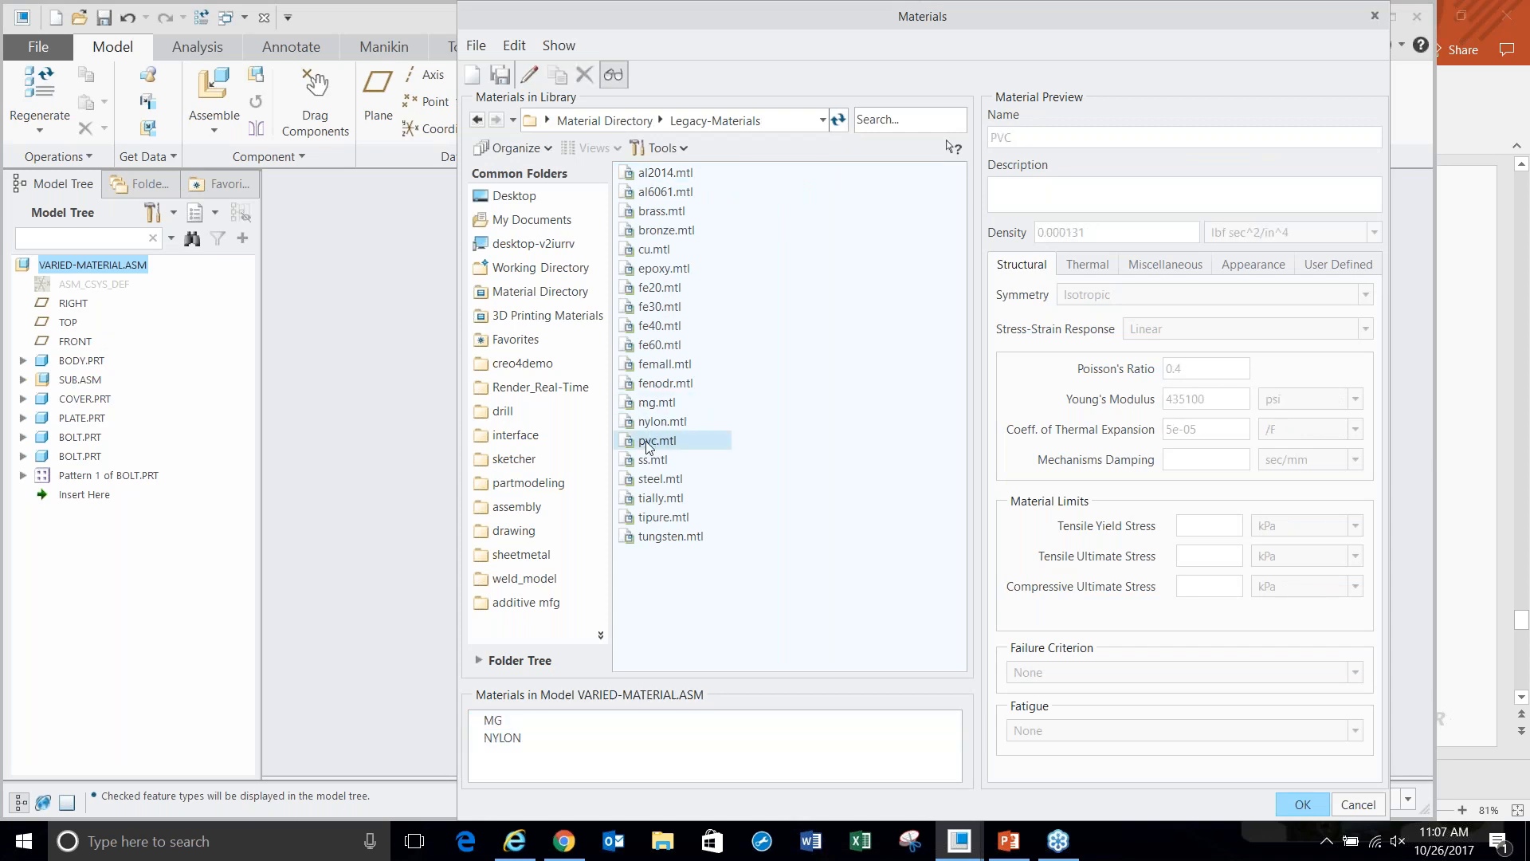
double_click(648, 443)
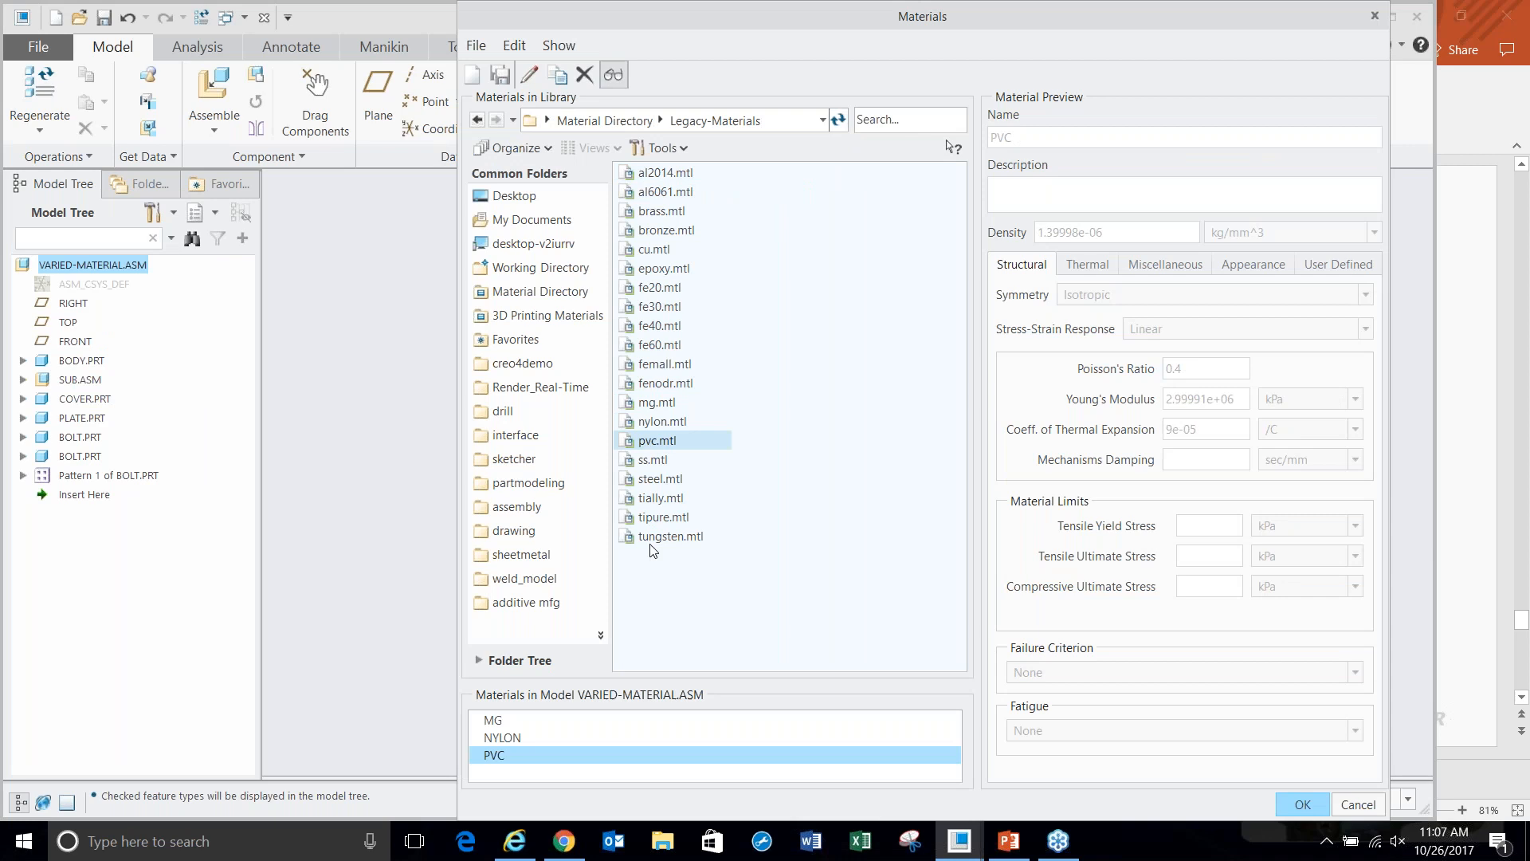
double_click(658, 174)
double_click(655, 193)
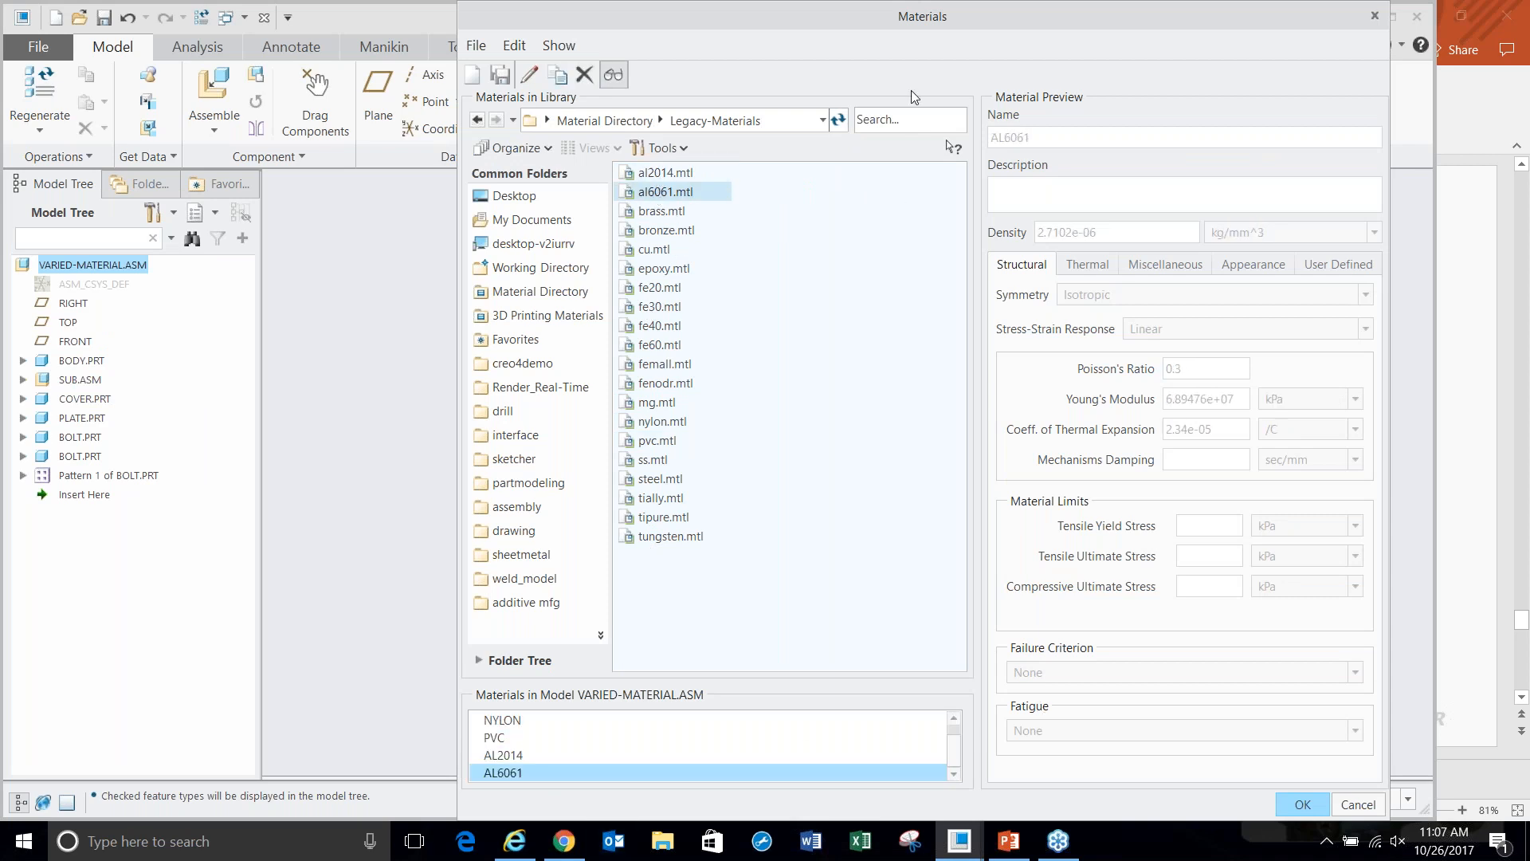
drag(869, 17, 517, 17)
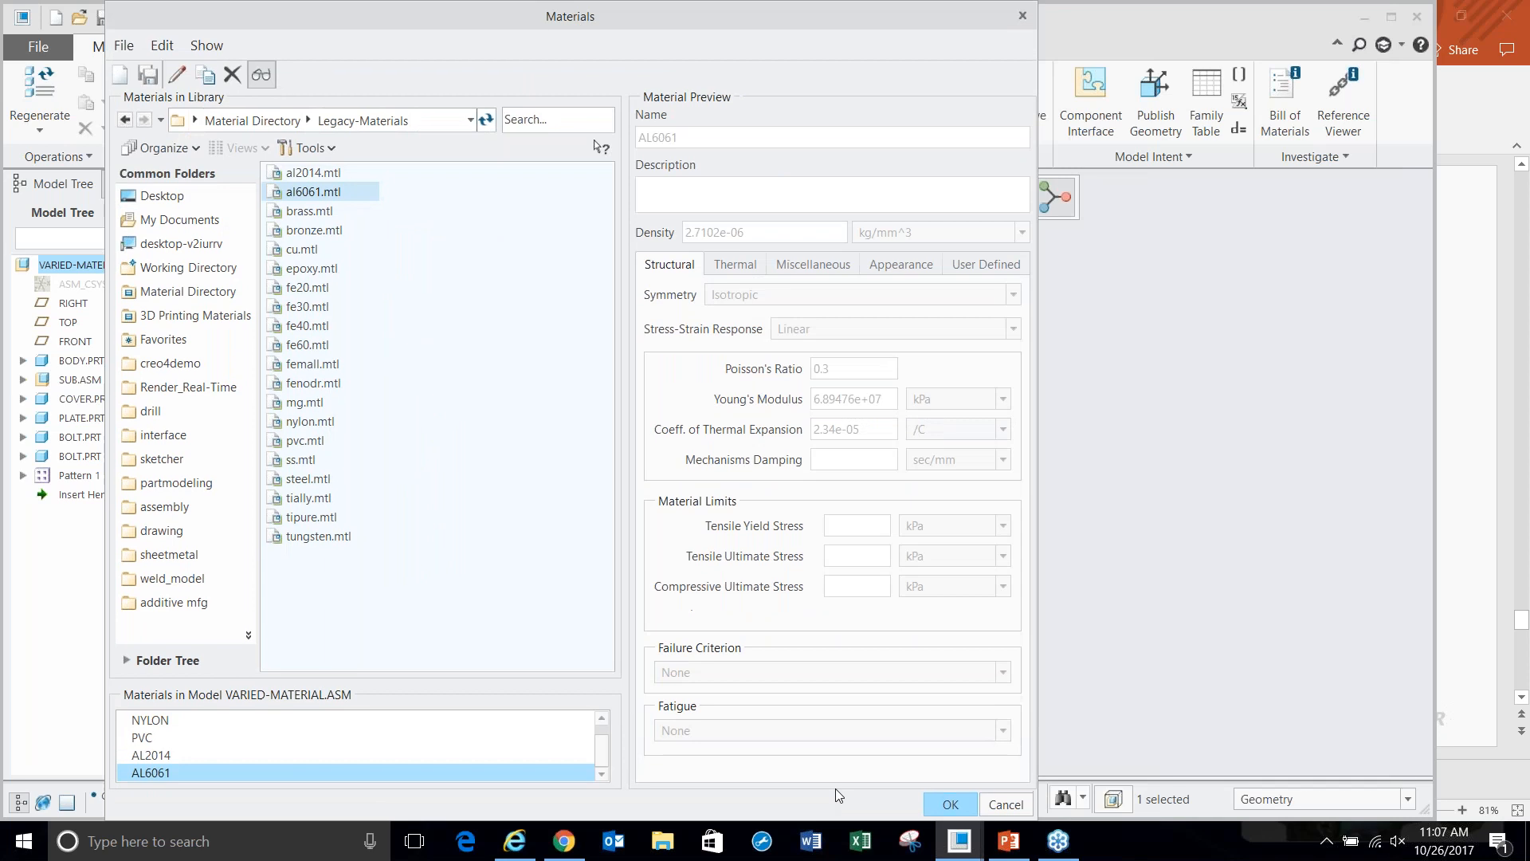
click(944, 804)
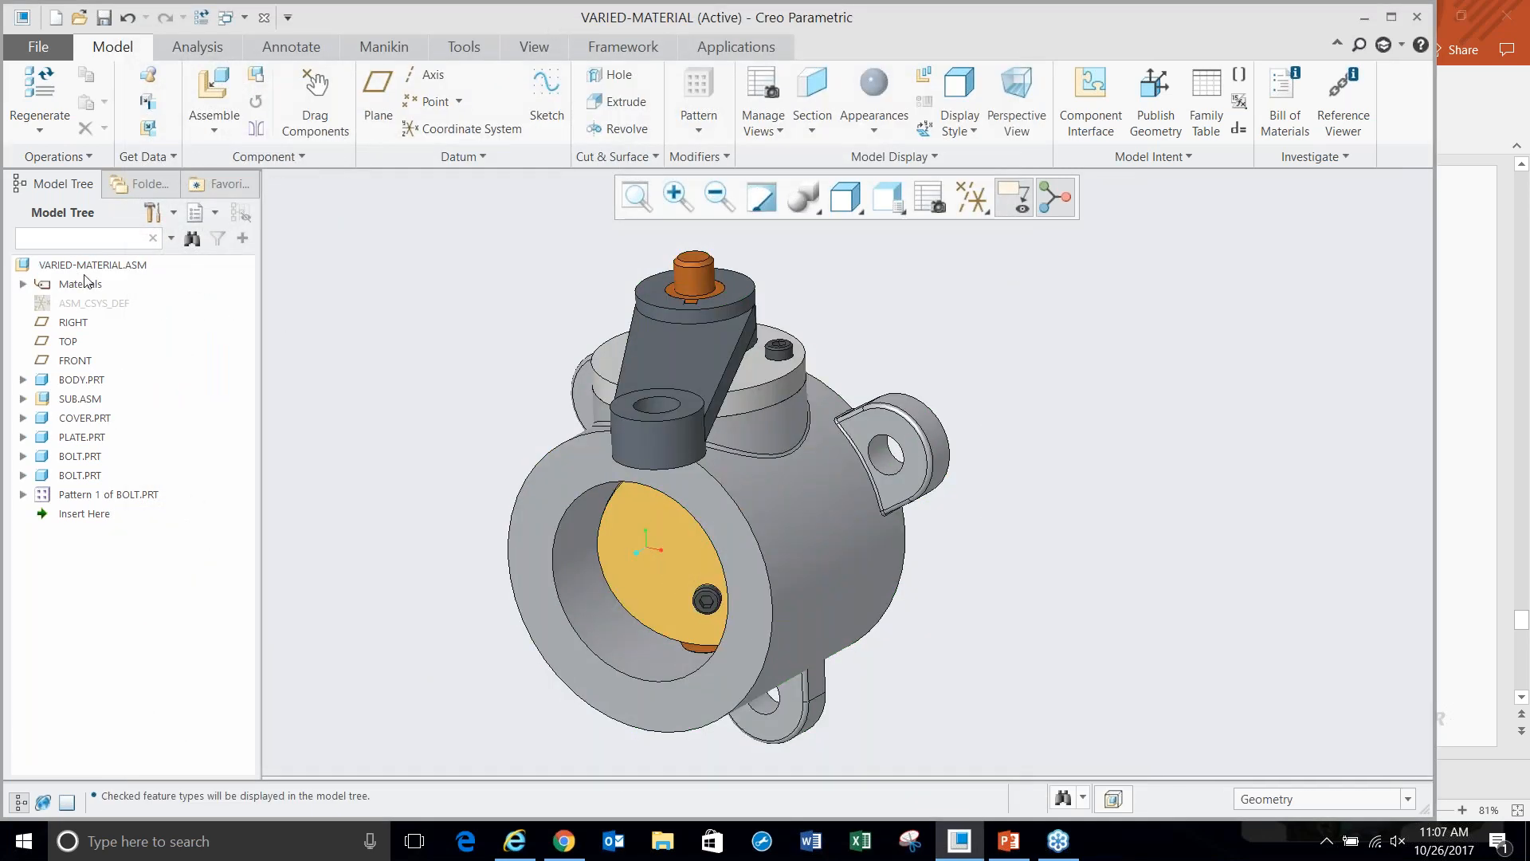
- Make BODY.PRT flexible in the assembly and add the part as a varied material item
click(76, 383)
right_click(76, 383)
mouse_move(180, 670)
click(351, 660)
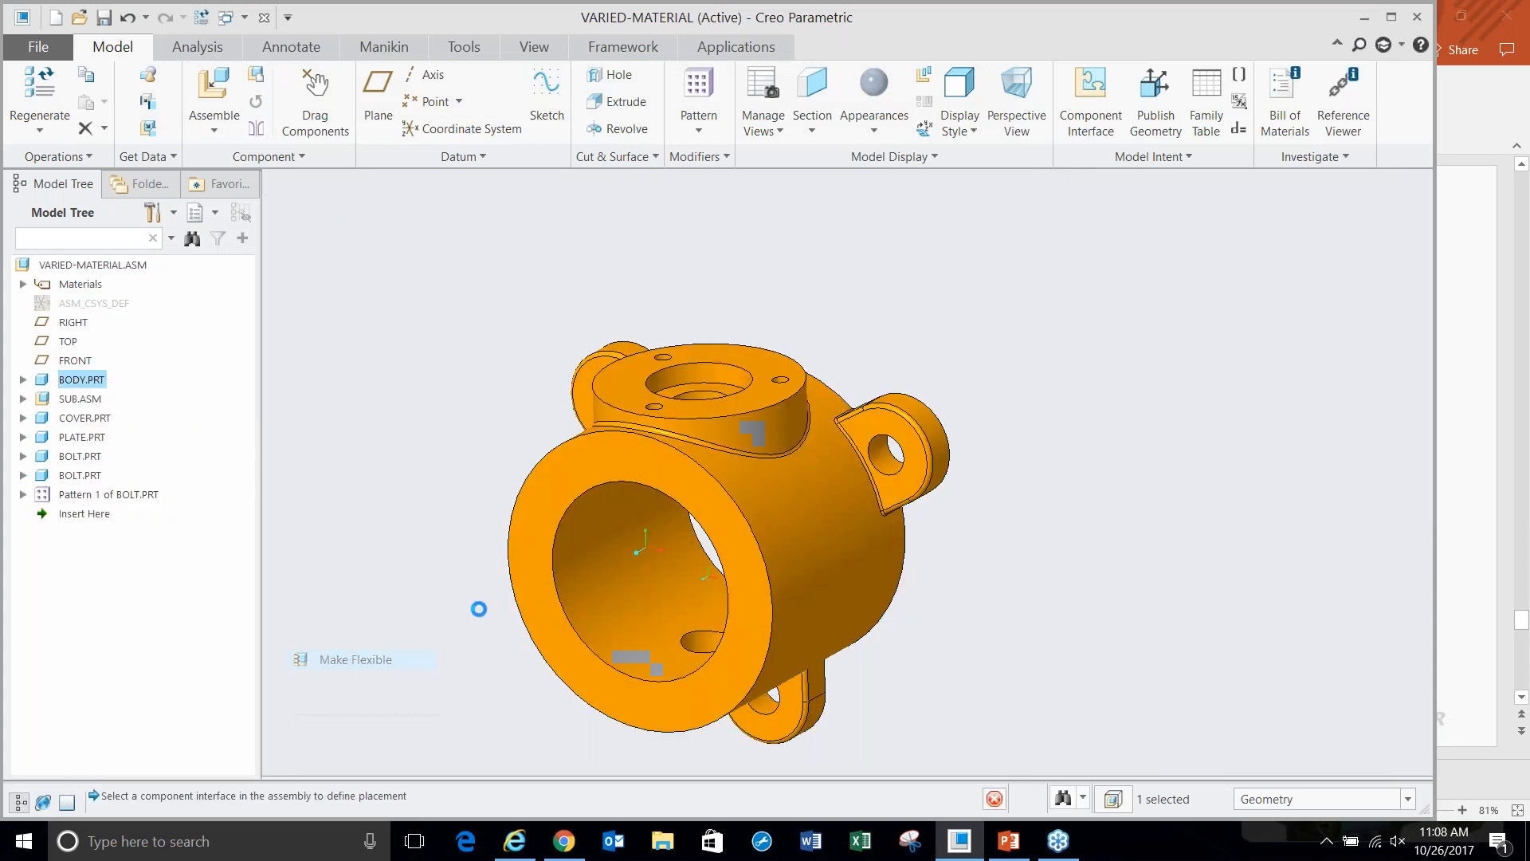
drag(1203, 185, 873, 183)
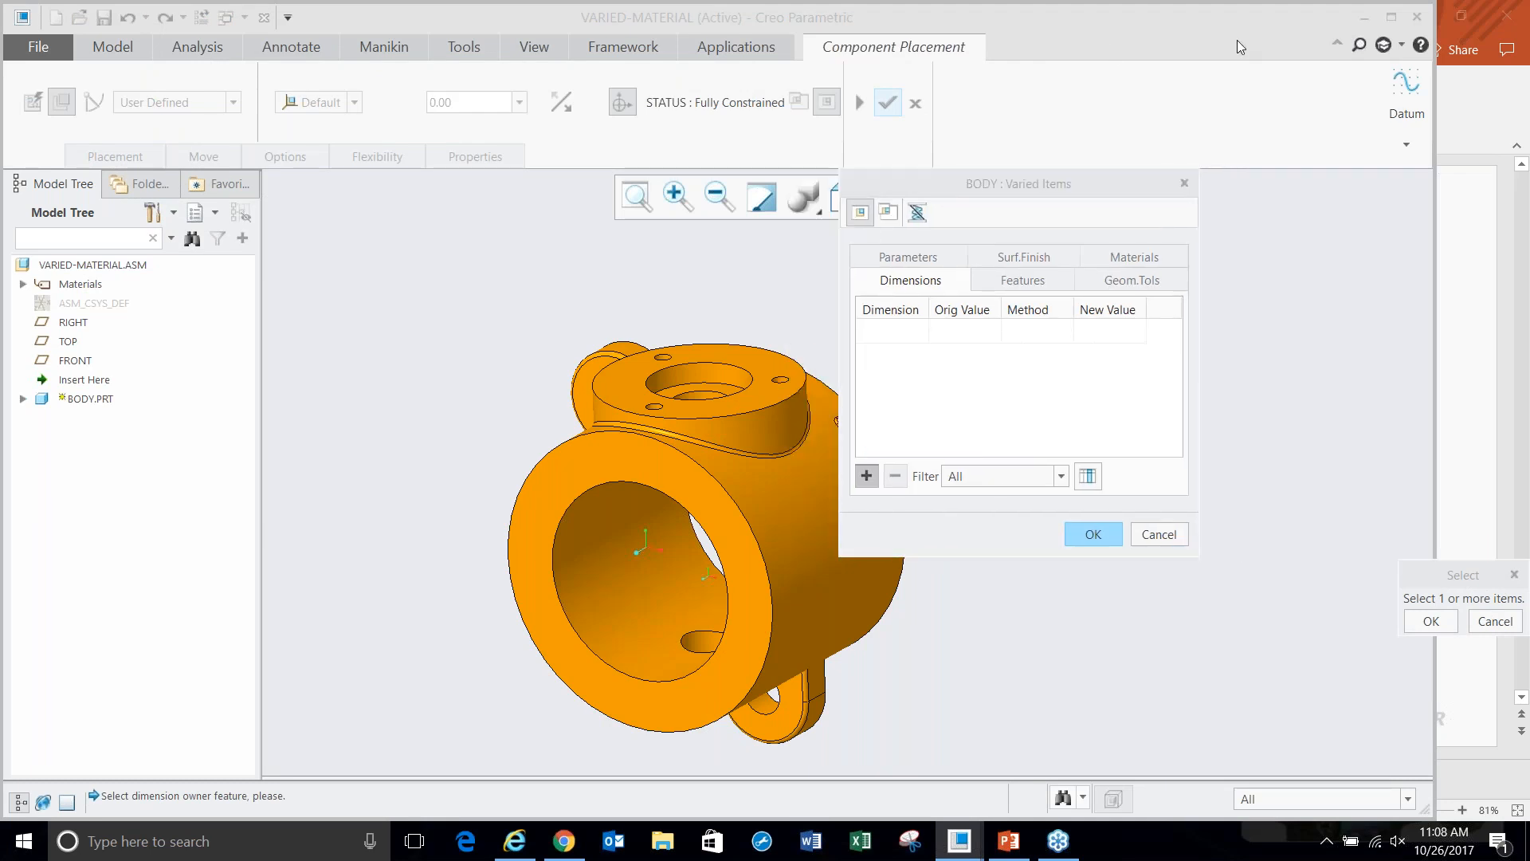
drag(1025, 184, 1144, 214)
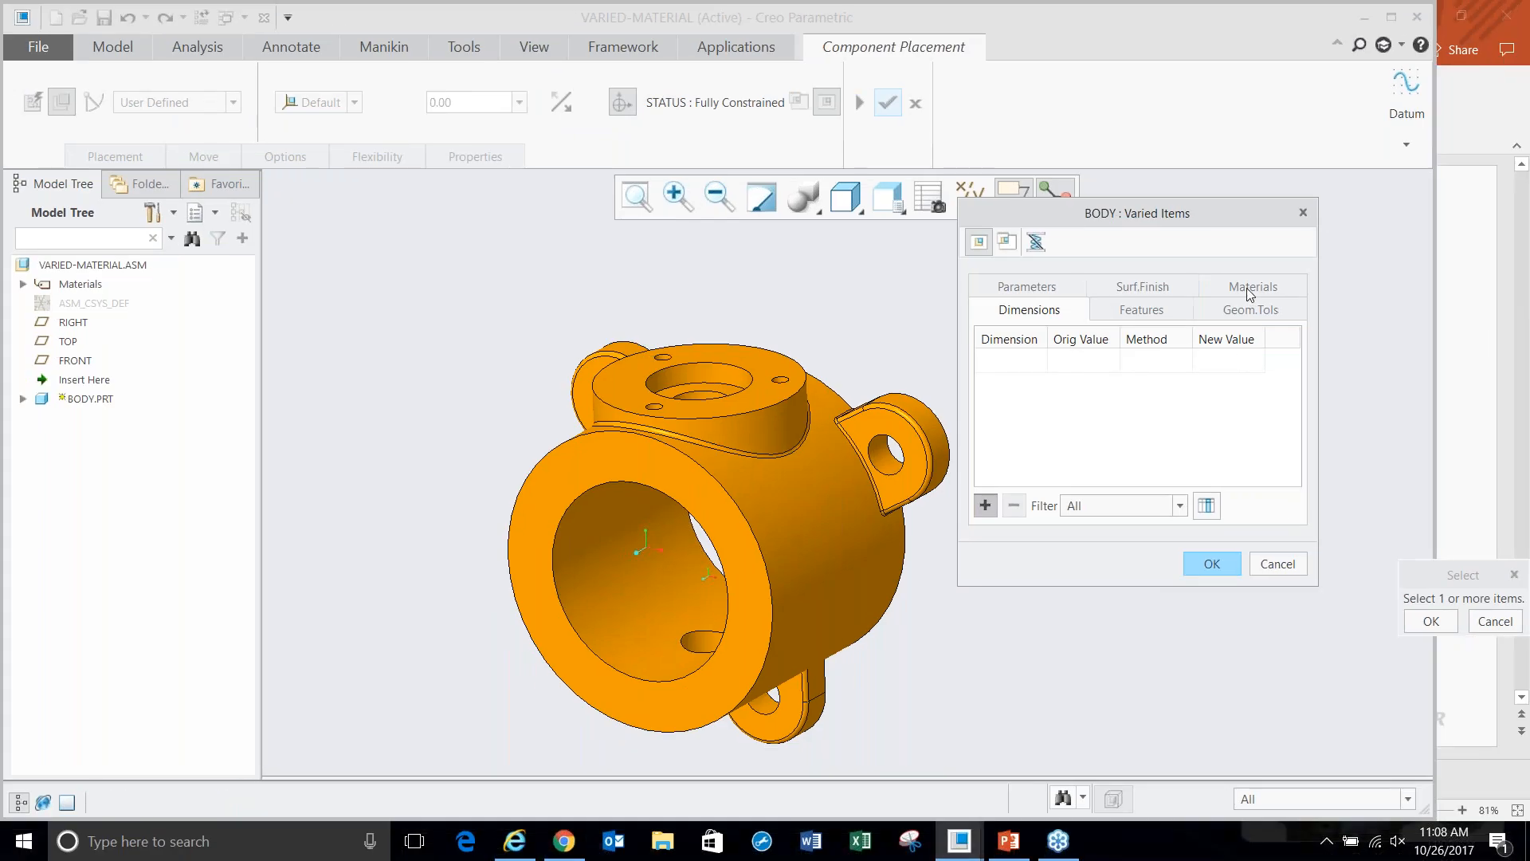
click(1250, 289)
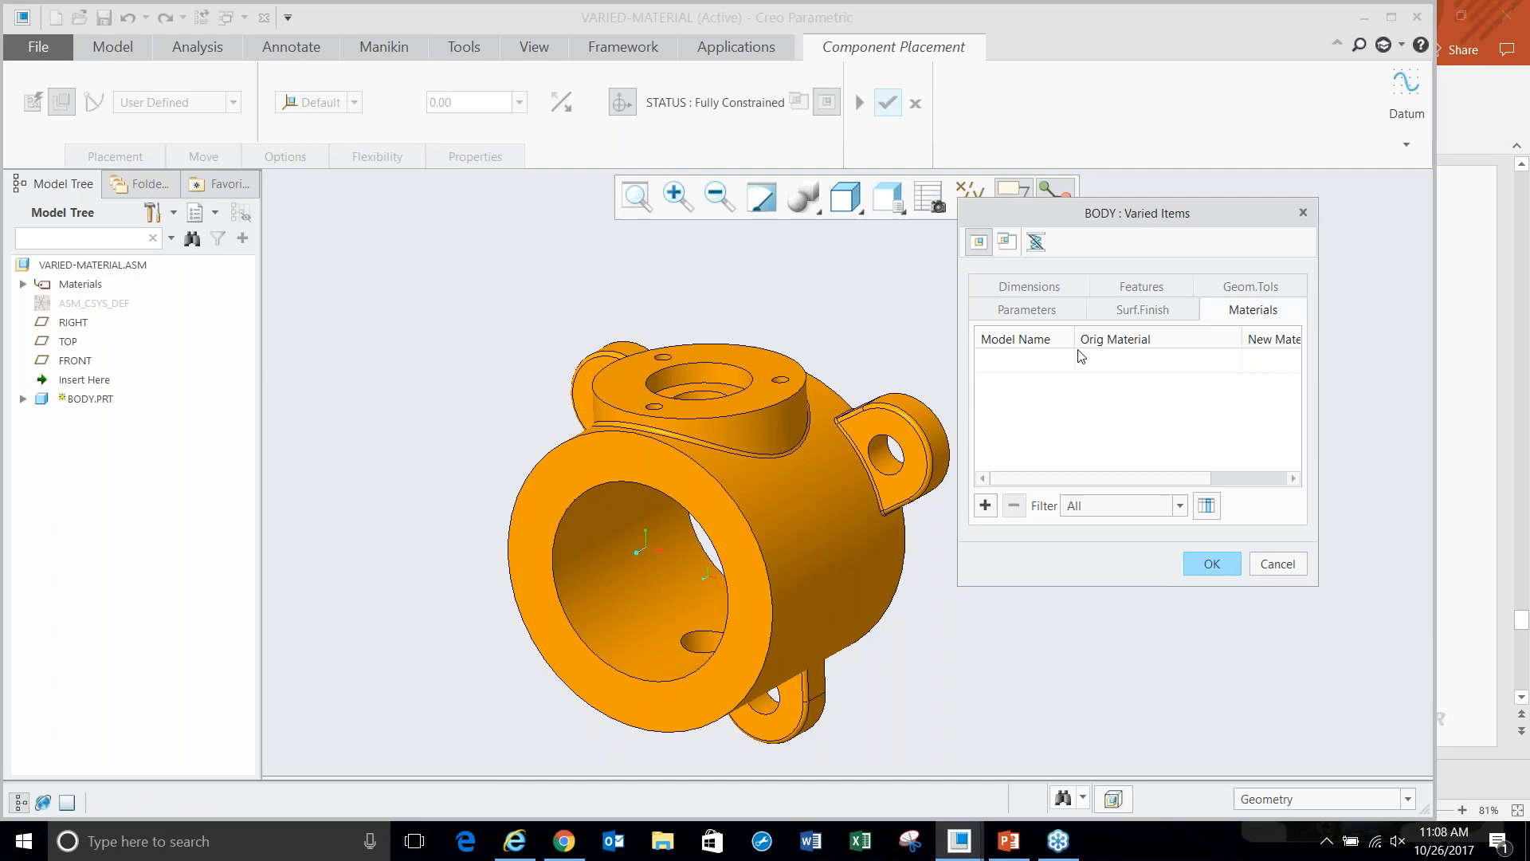
click(986, 505)
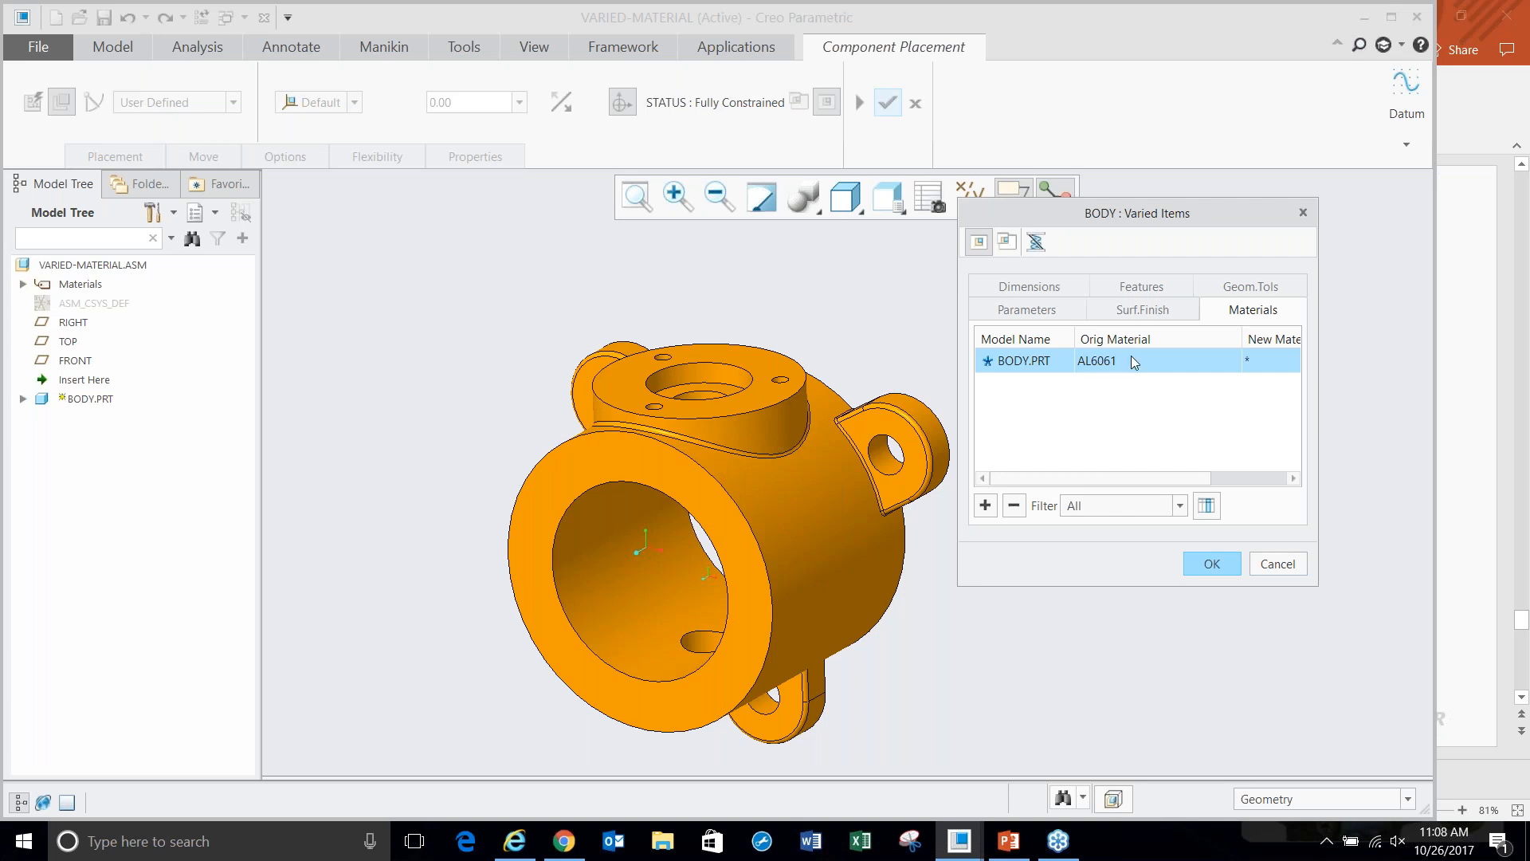
- Set the new material of the flexible BODY.PRT to AL2014 and accept the varied items and component placement
click(1256, 365)
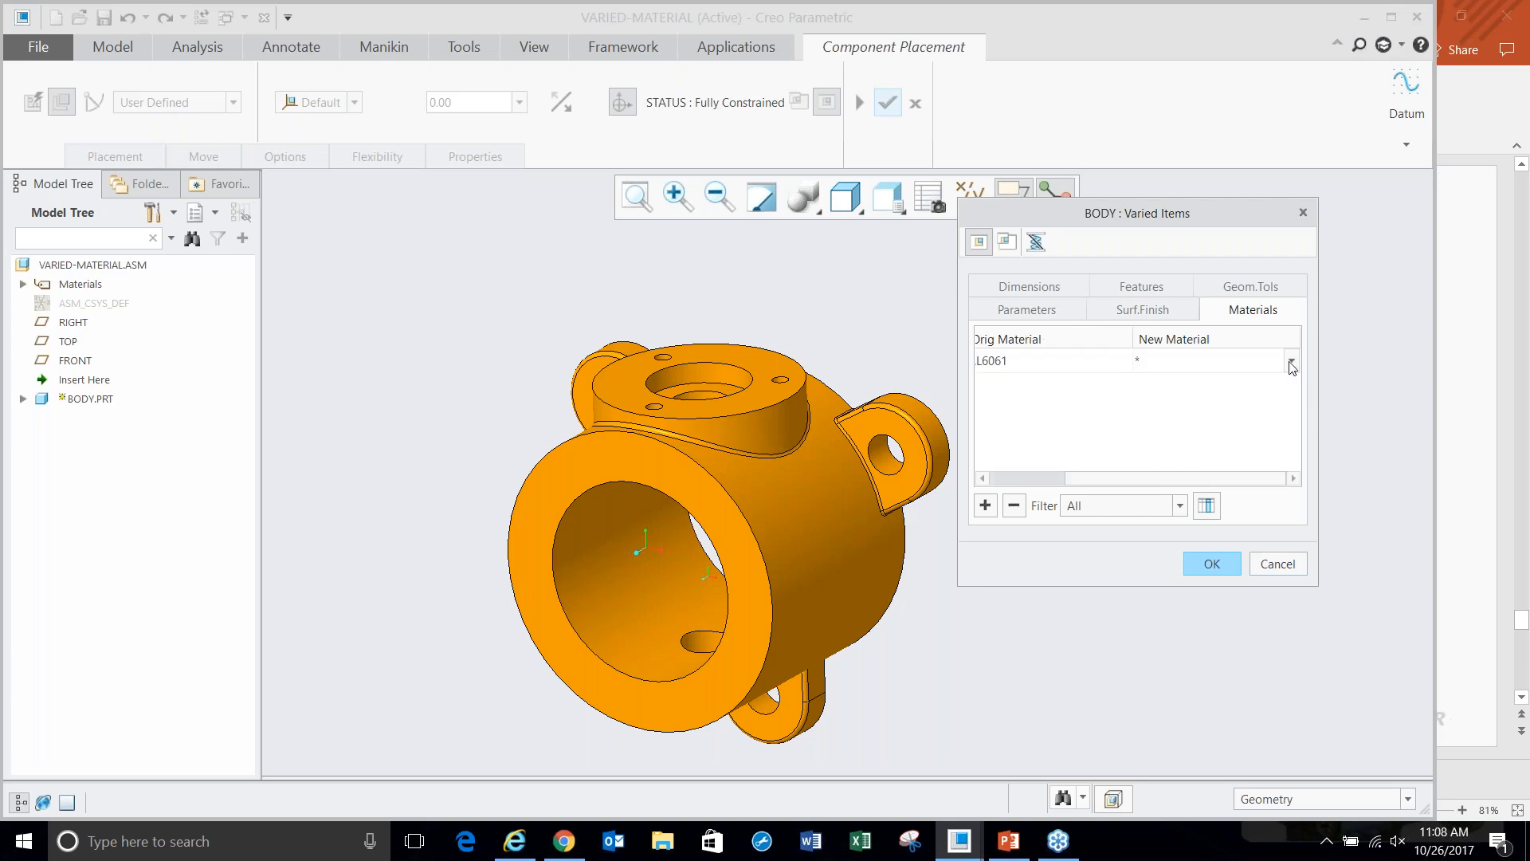
click(1291, 363)
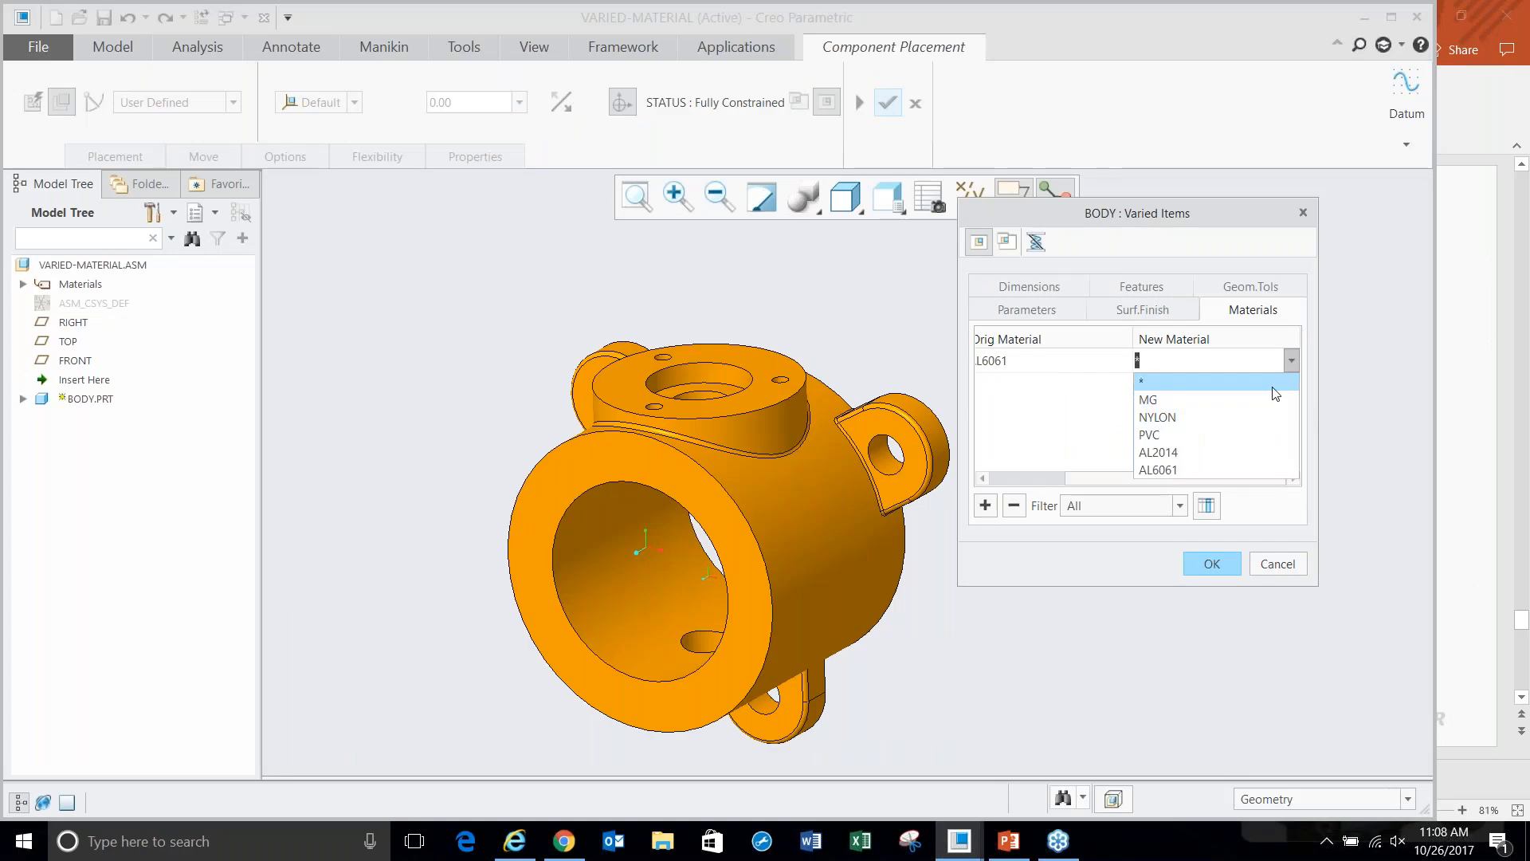
click(1188, 452)
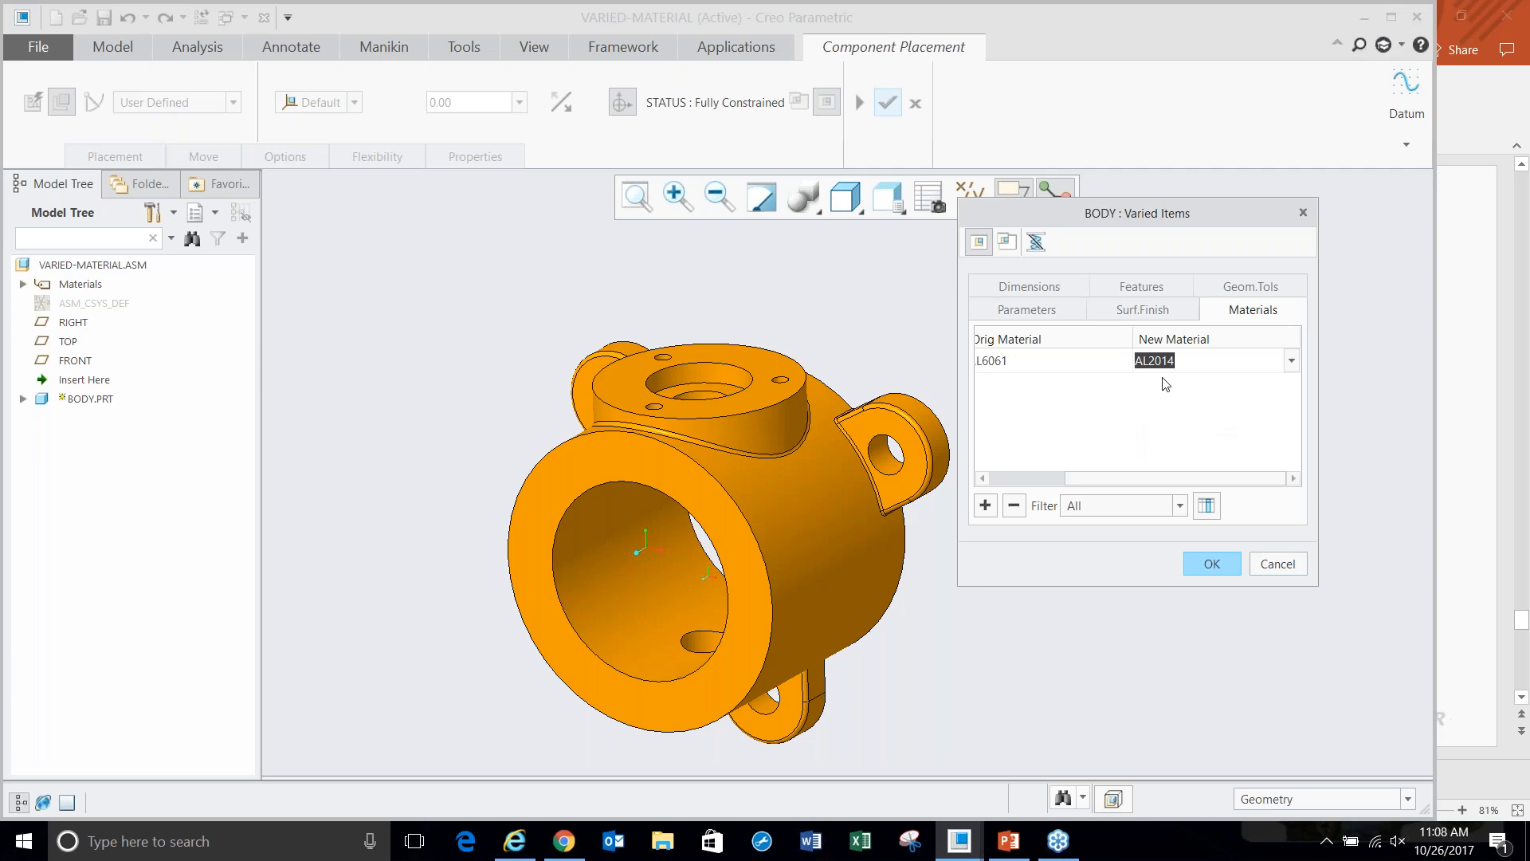
click(1204, 564)
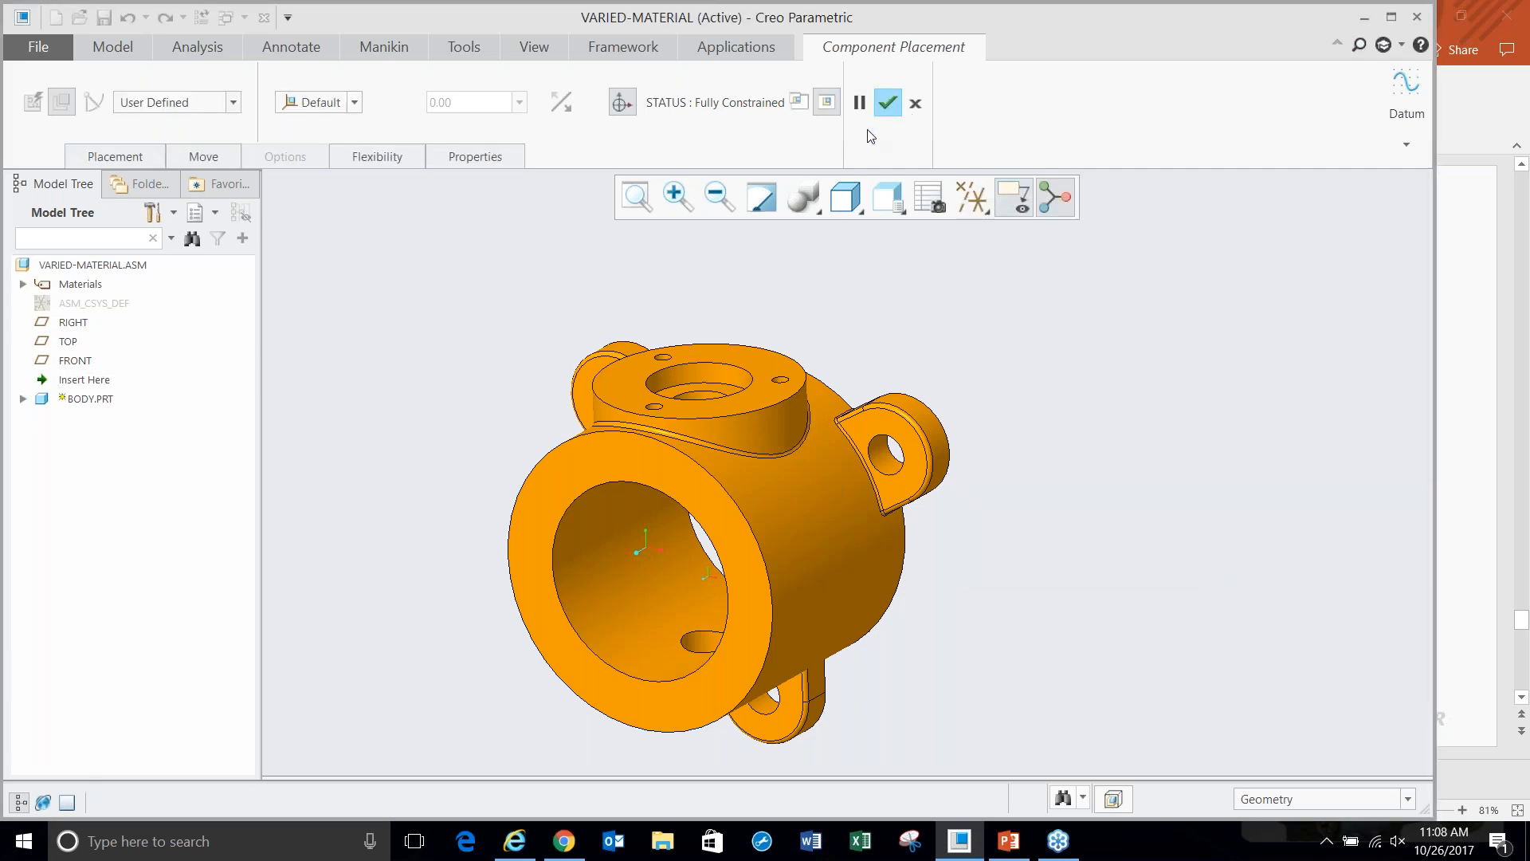
click(888, 102)
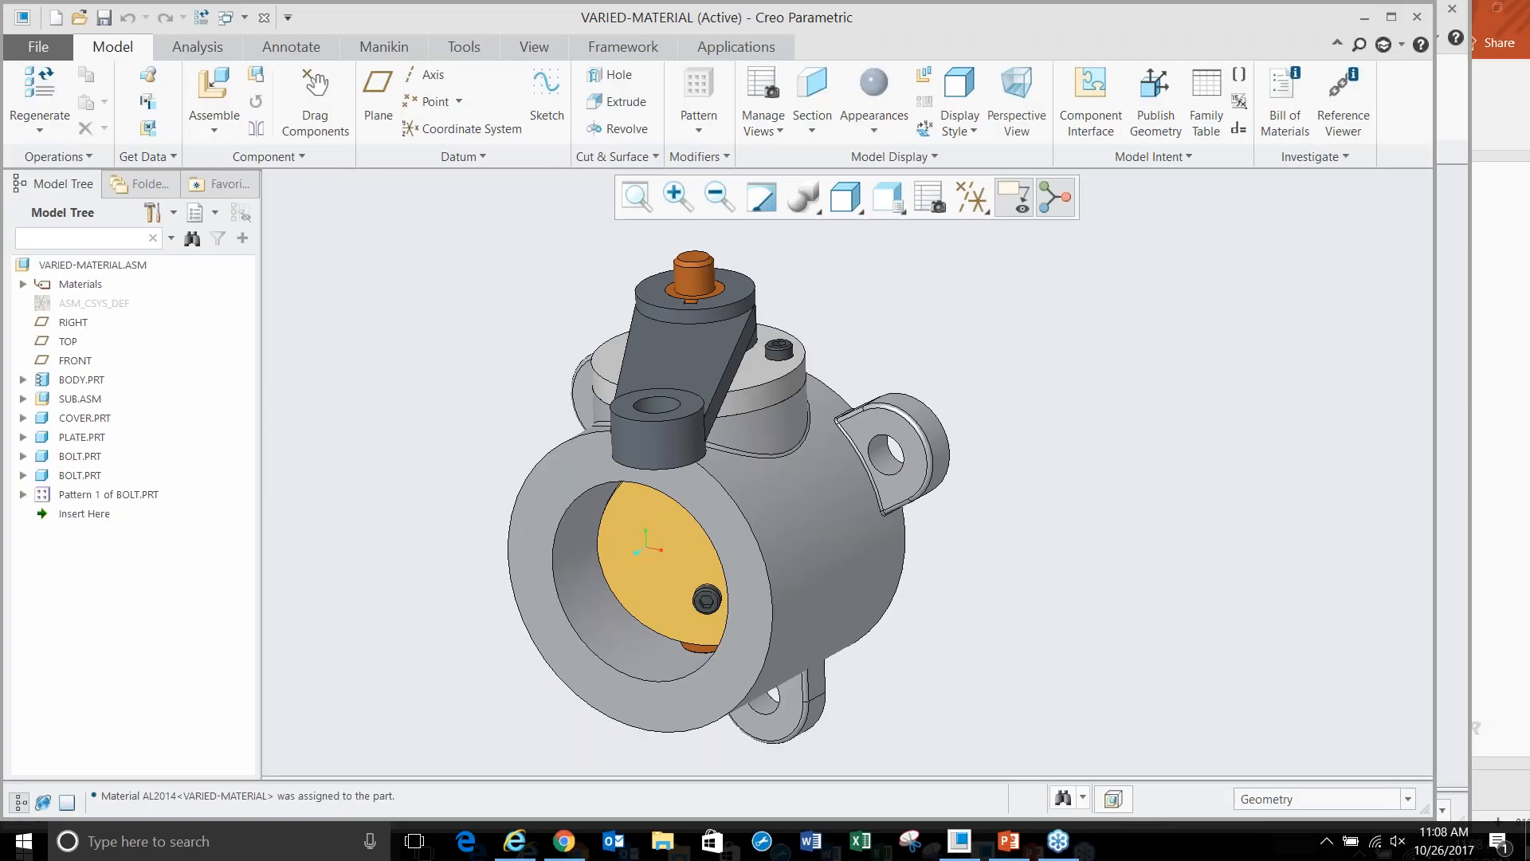
- Expand the assembly's Materials and BODY.PRT's Materials in the model tree and compare the materials listed in each
click(23, 285)
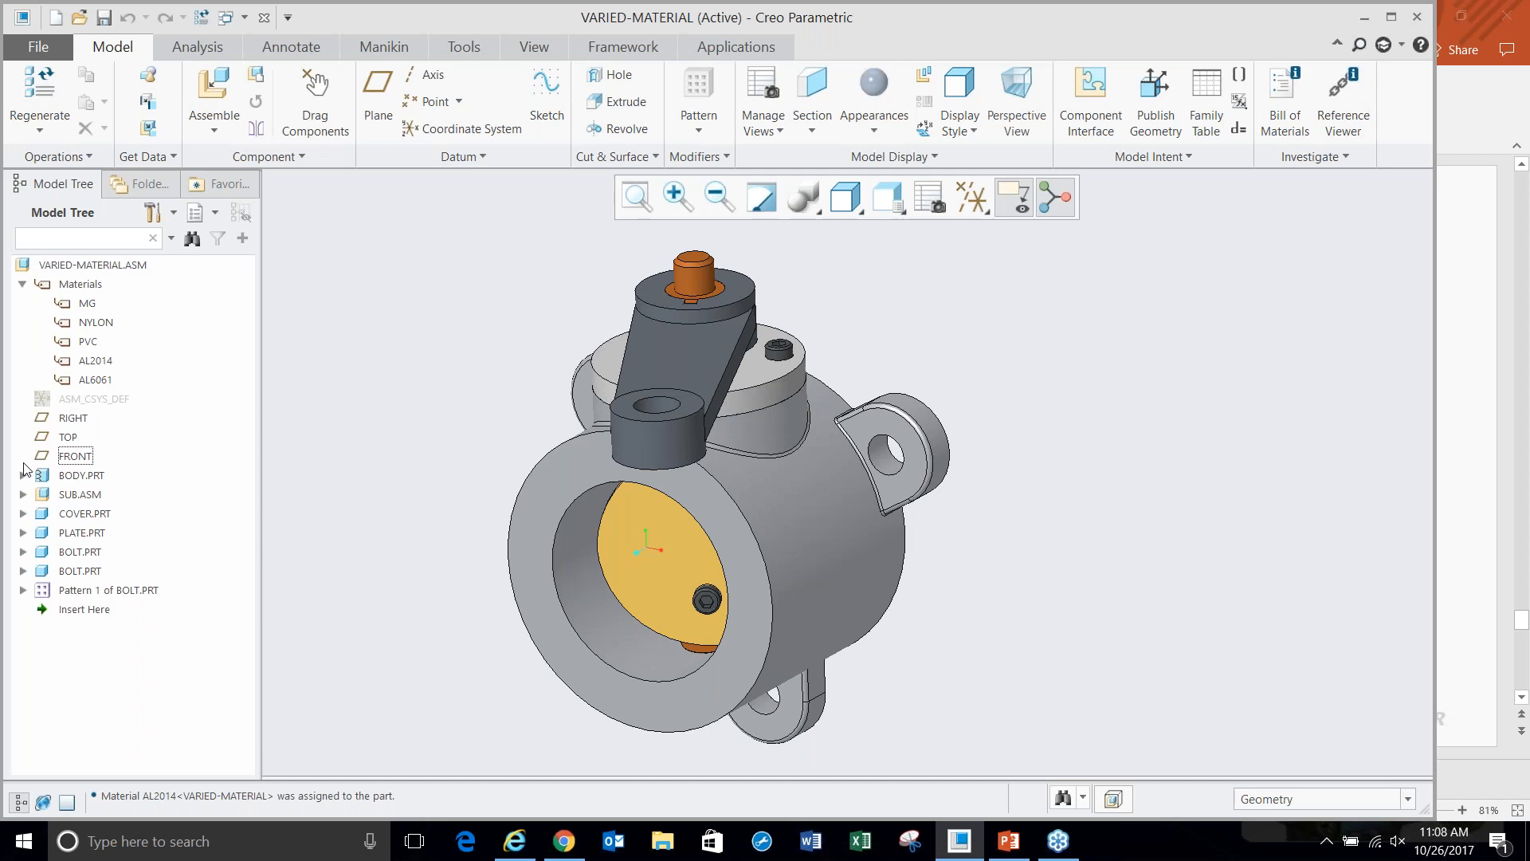
click(23, 476)
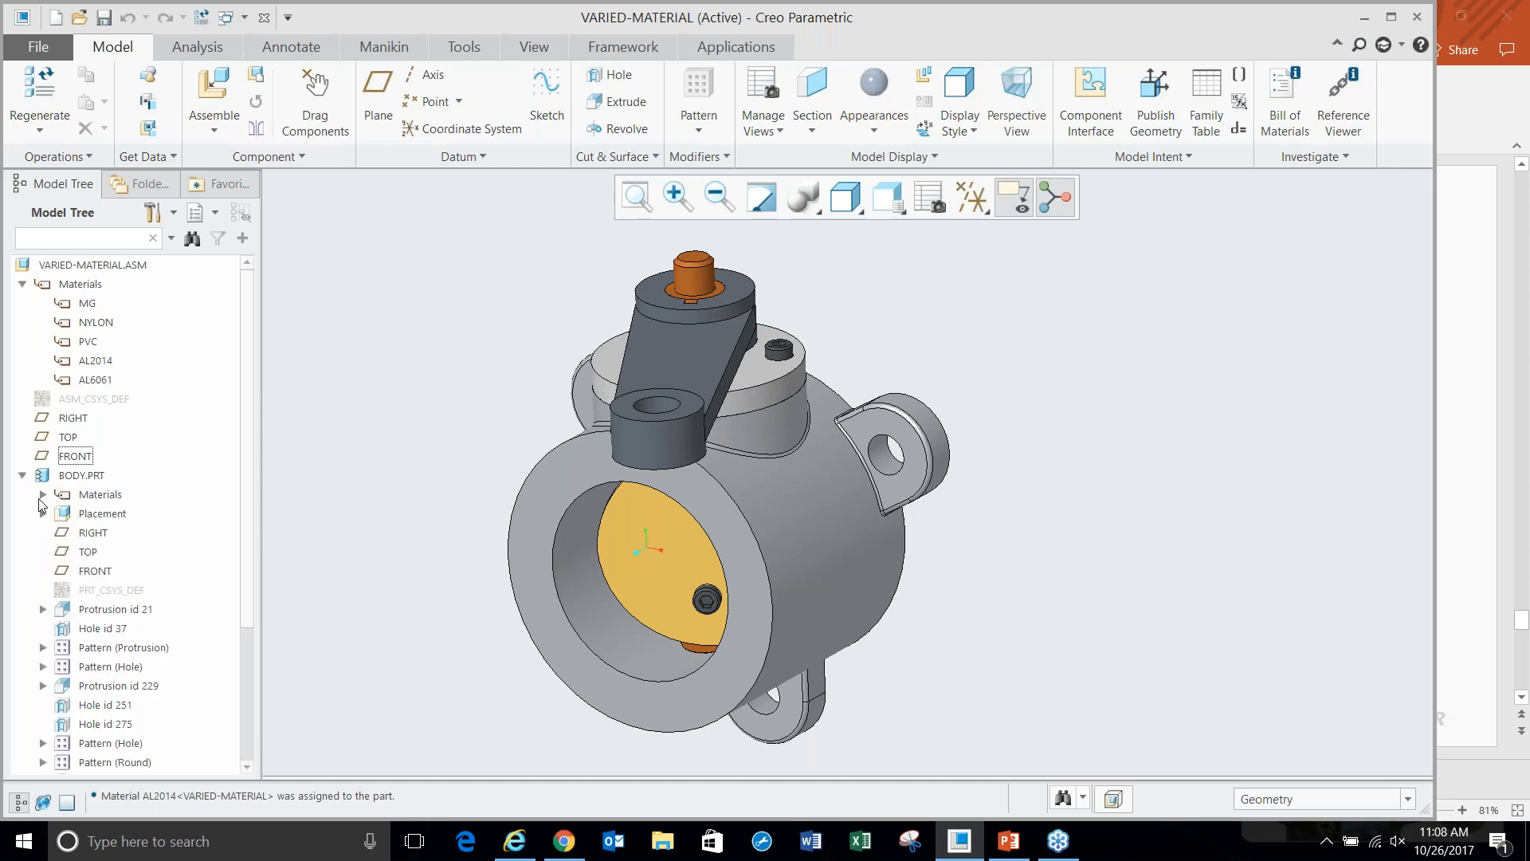
click(43, 495)
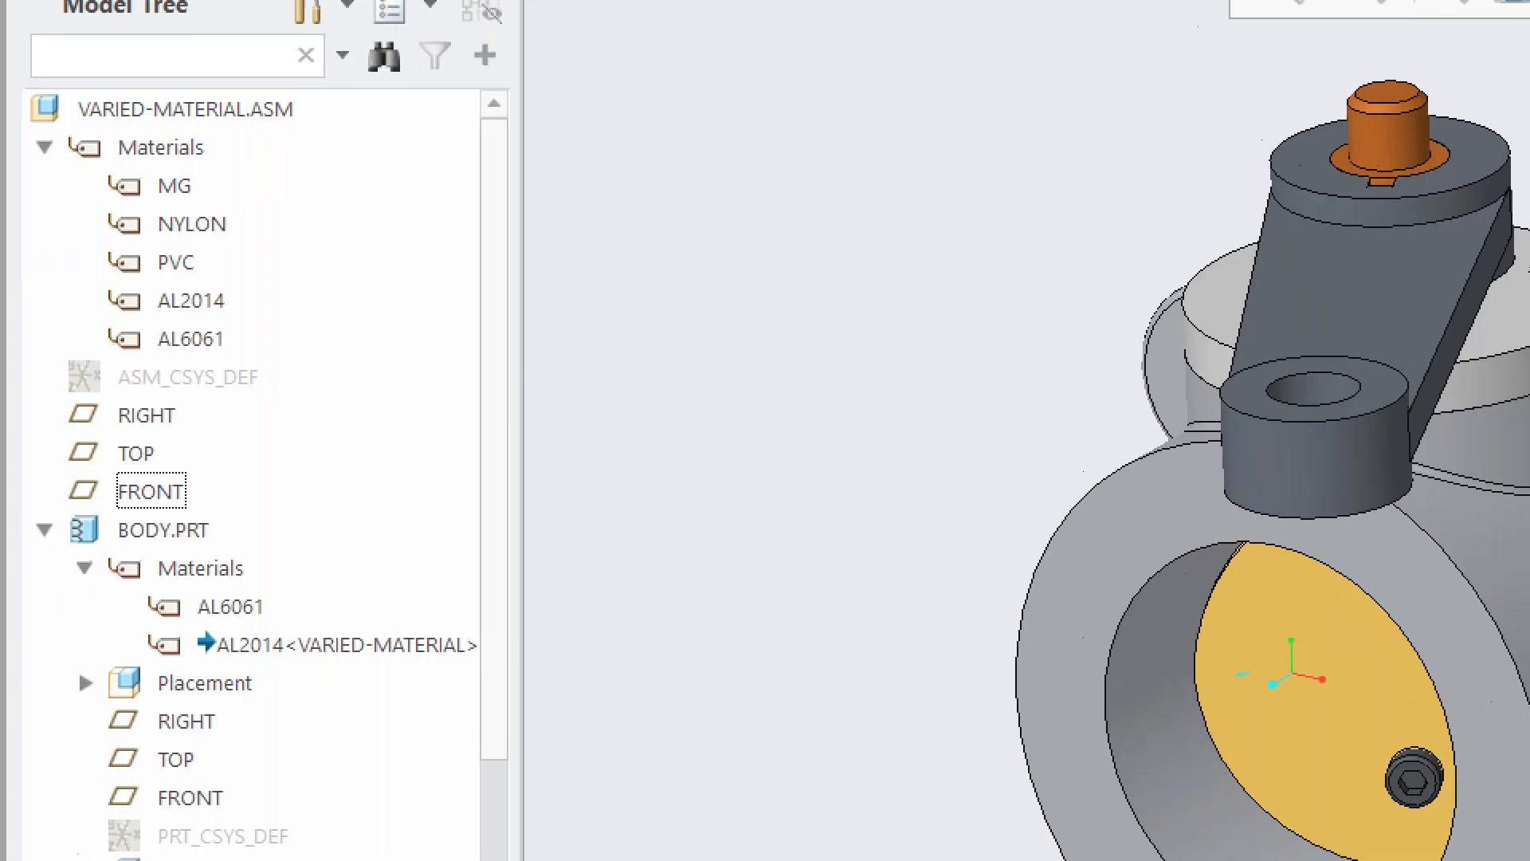
drag(73, 150, 322, 328)
mouse_move(232, 233)
mouse_down()
mouse_move(359, 281)
mouse_move(279, 605)
mouse_up()
mouse_move(280, 265)
mouse_down()
mouse_move(344, 414)
mouse_move(283, 594)
mouse_move(362, 569)
mouse_move(322, 620)
mouse_up()
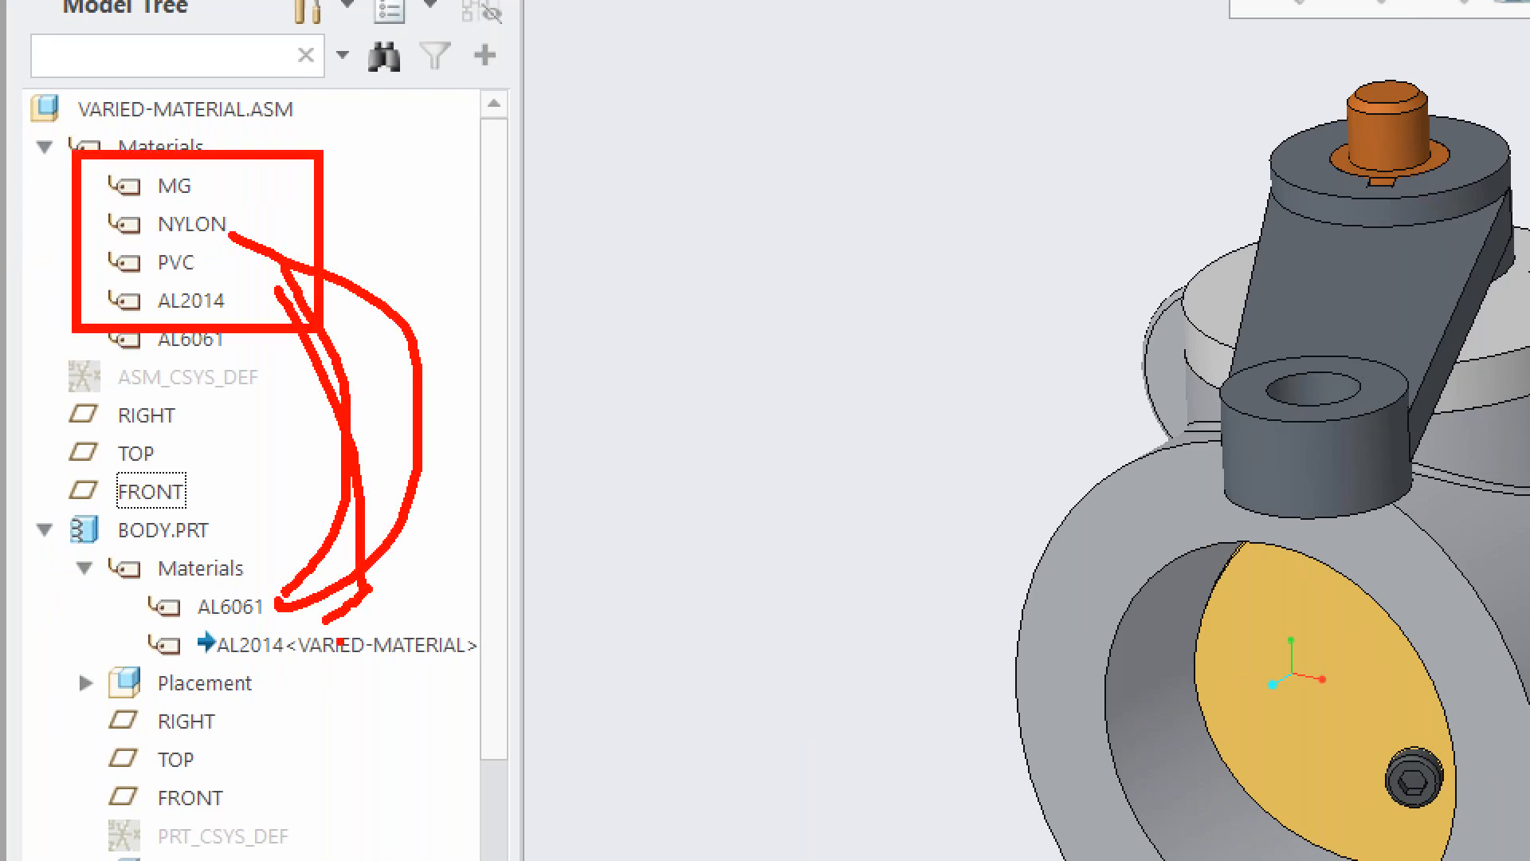
key(Escape)
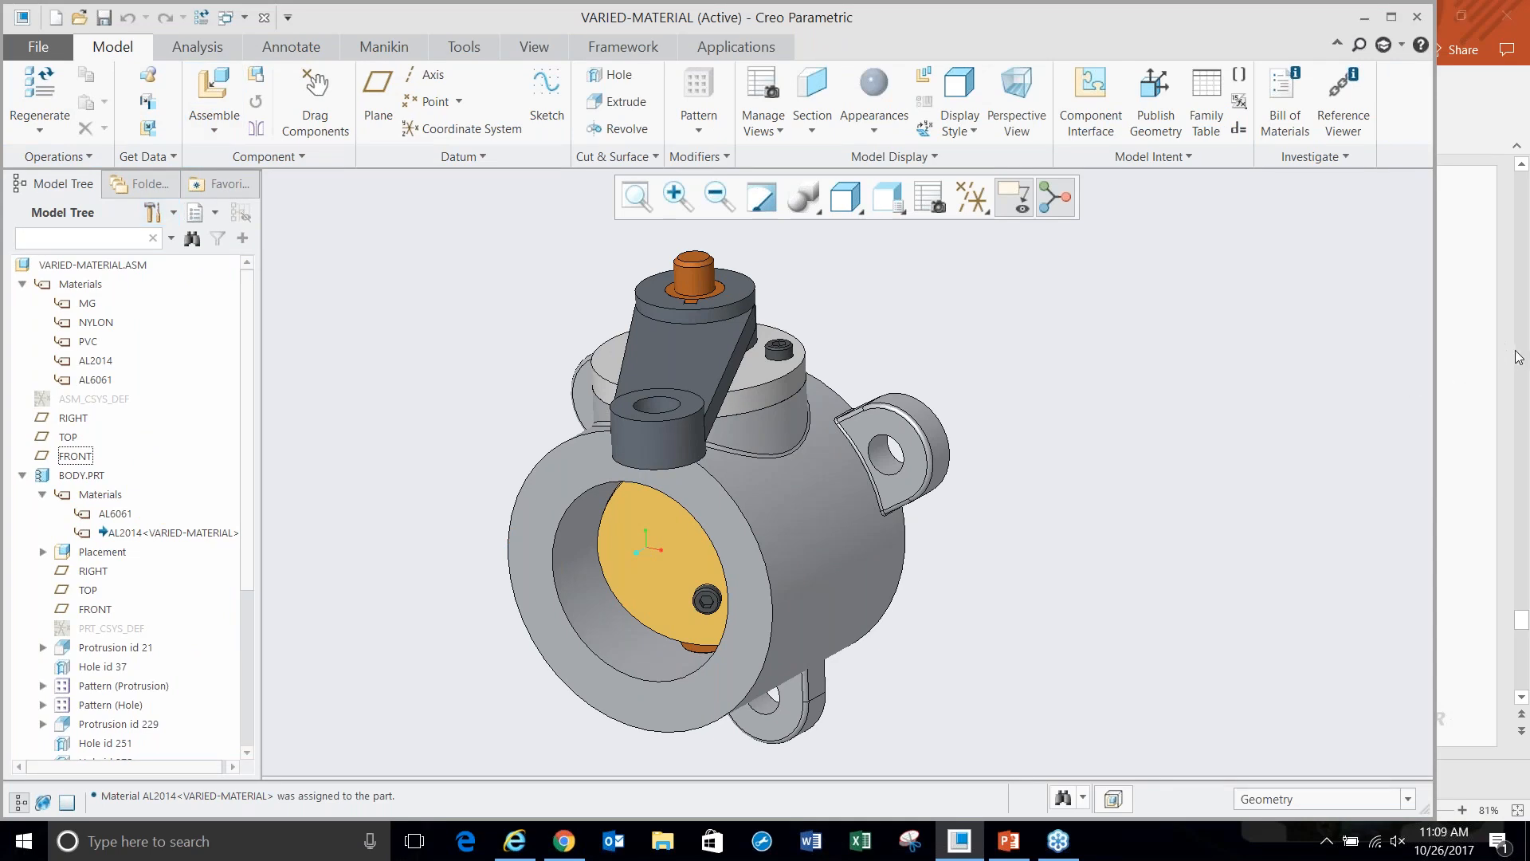
- Switch to Google Chrome, maximize its window and look over the TriStar time-limited offers
click(1480, 75)
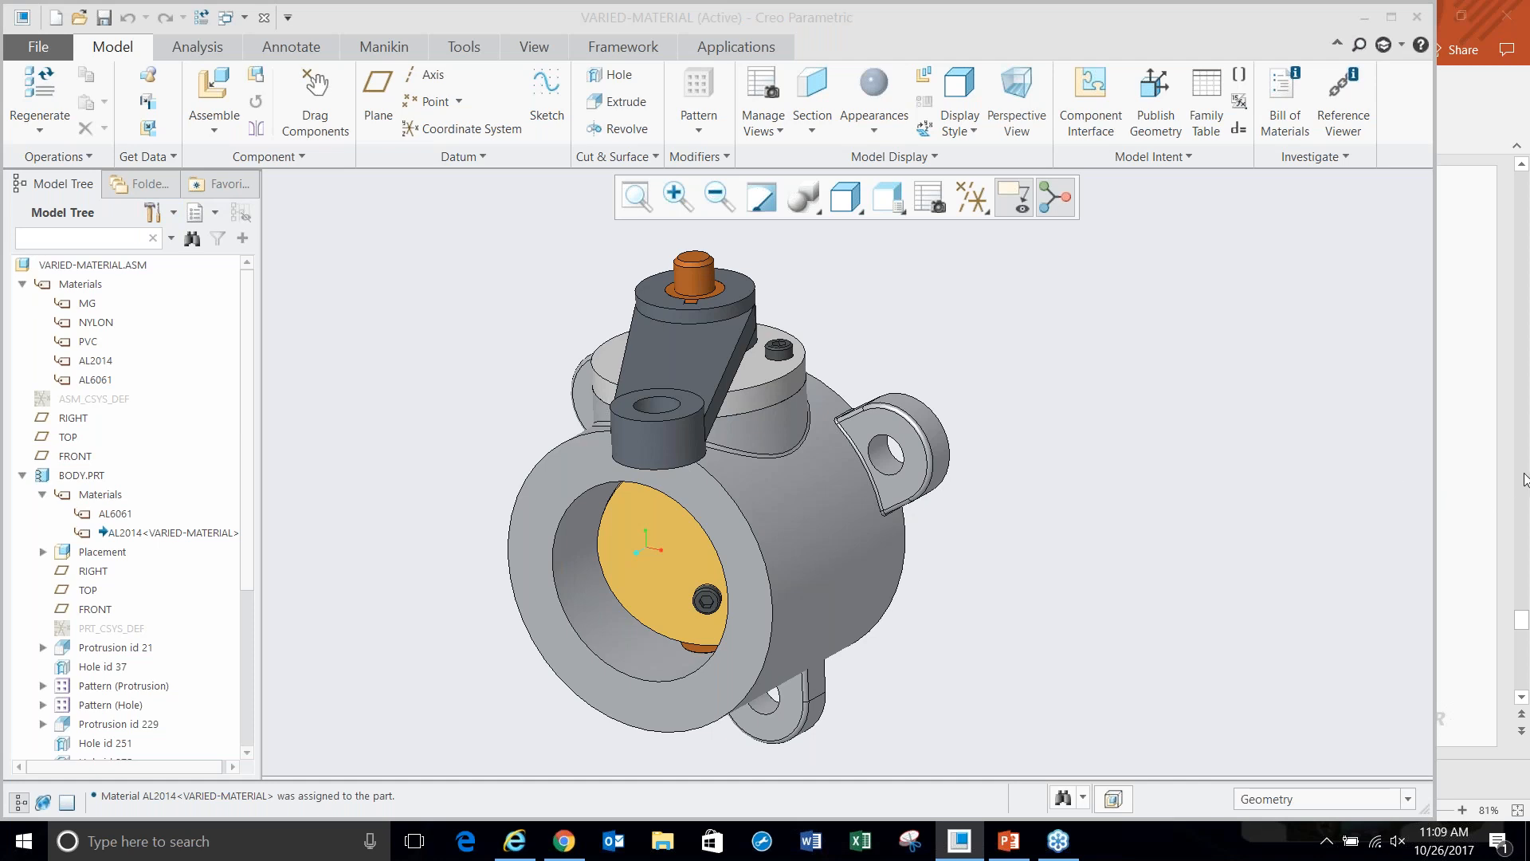
click(568, 843)
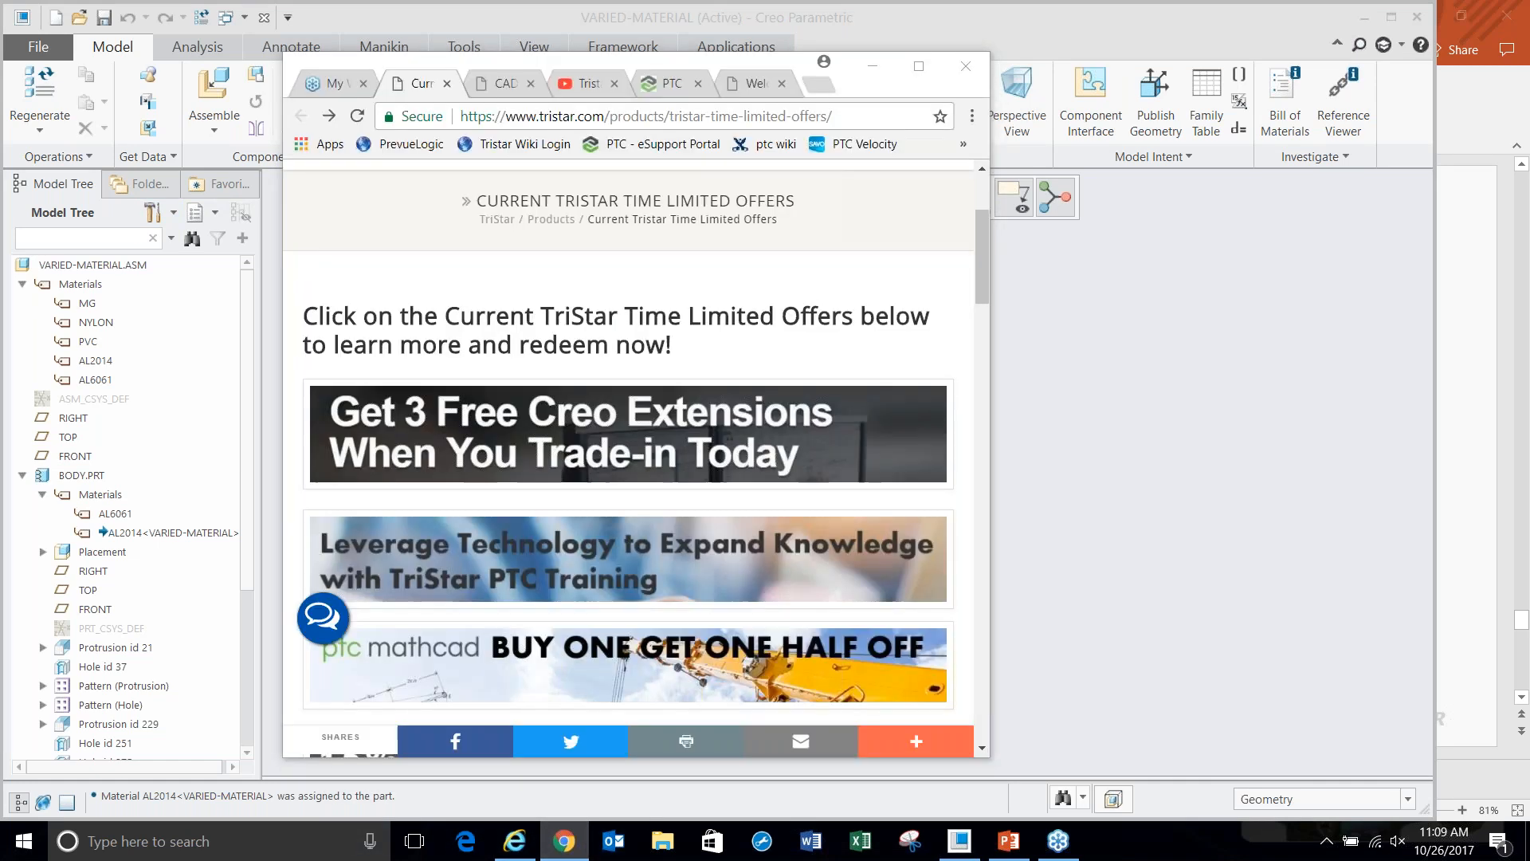
click(564, 842)
right_click(564, 841)
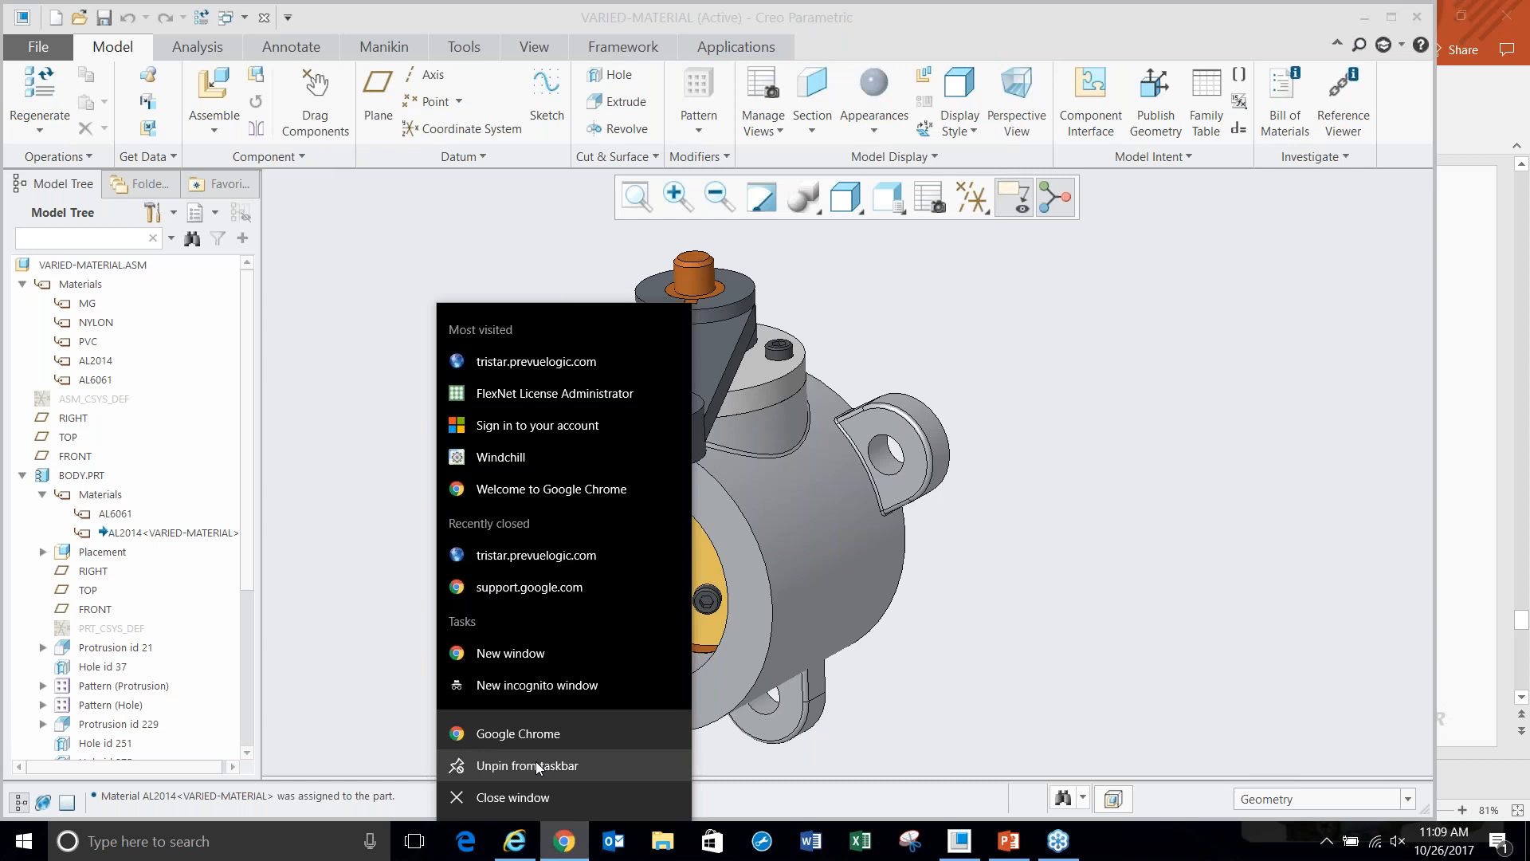
click(584, 852)
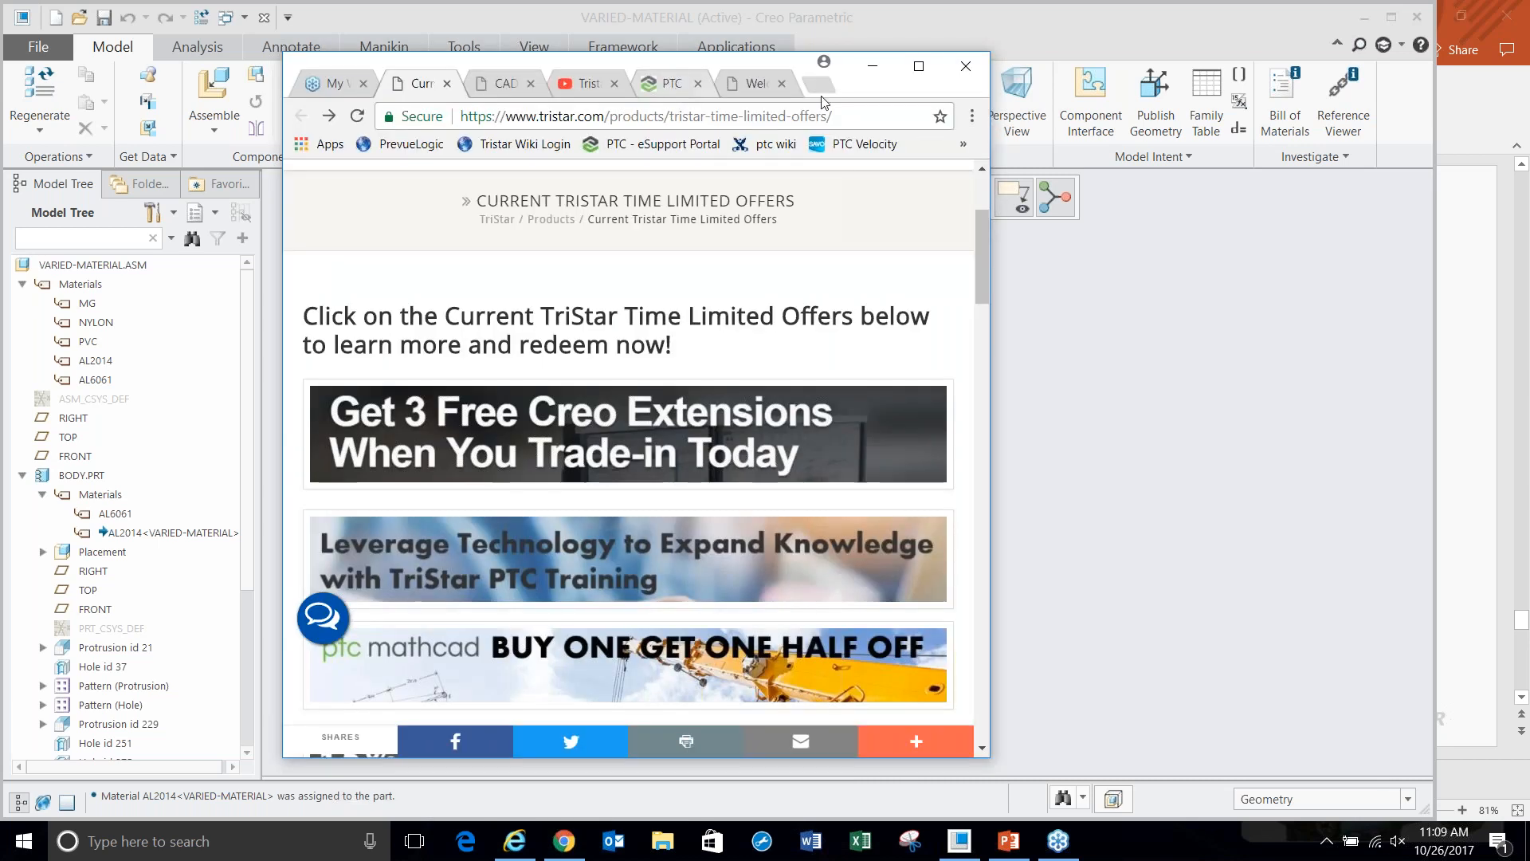
click(918, 65)
scroll(372, 195, down, 3)
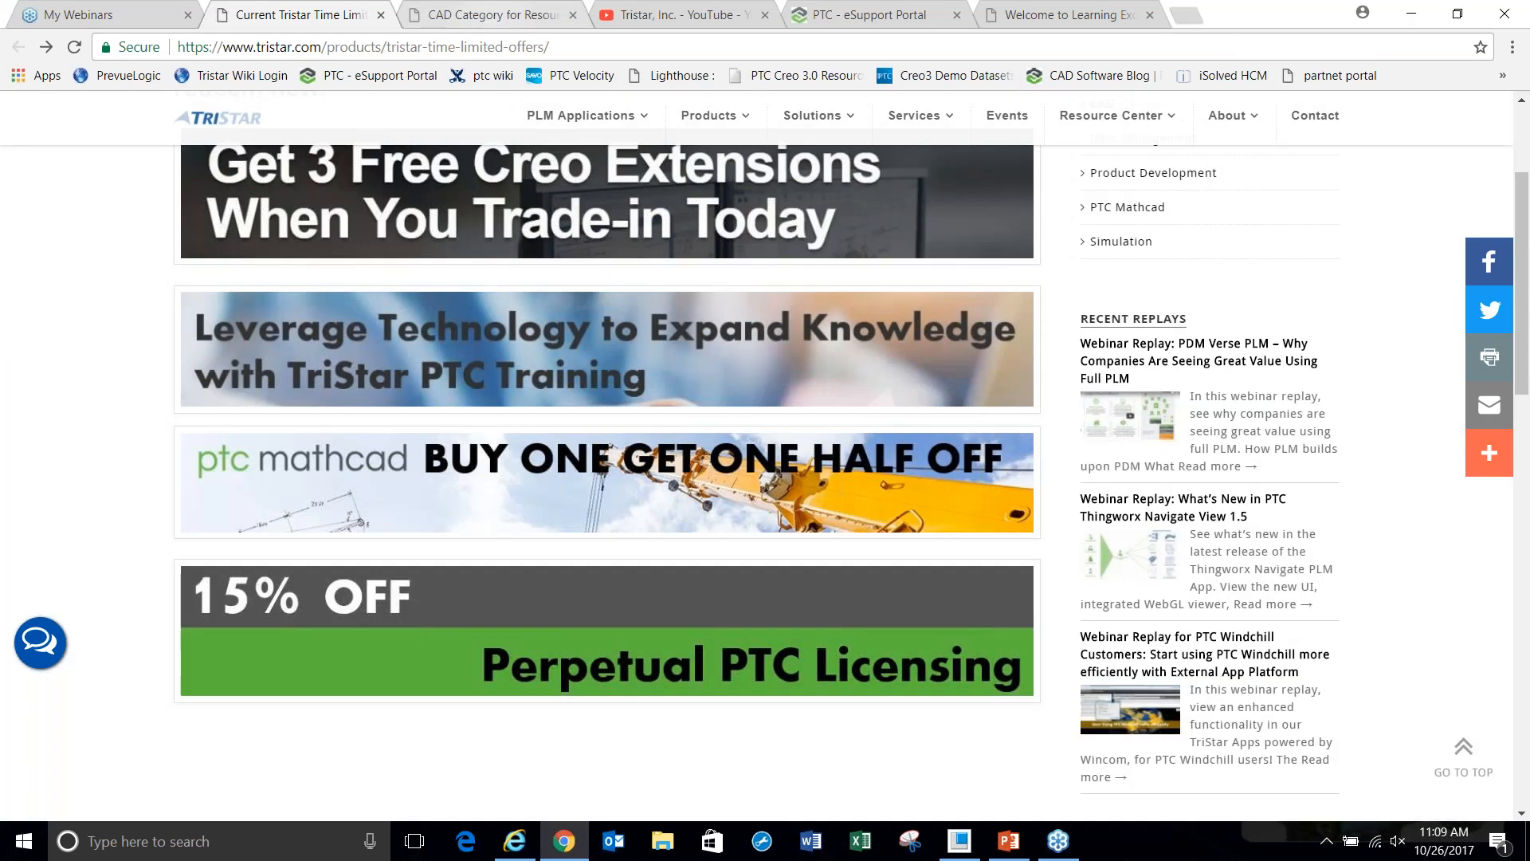
- Go to the TriStar CAD resource page and browse its webinar replays down to the footer and back
mouse_move(1115, 113)
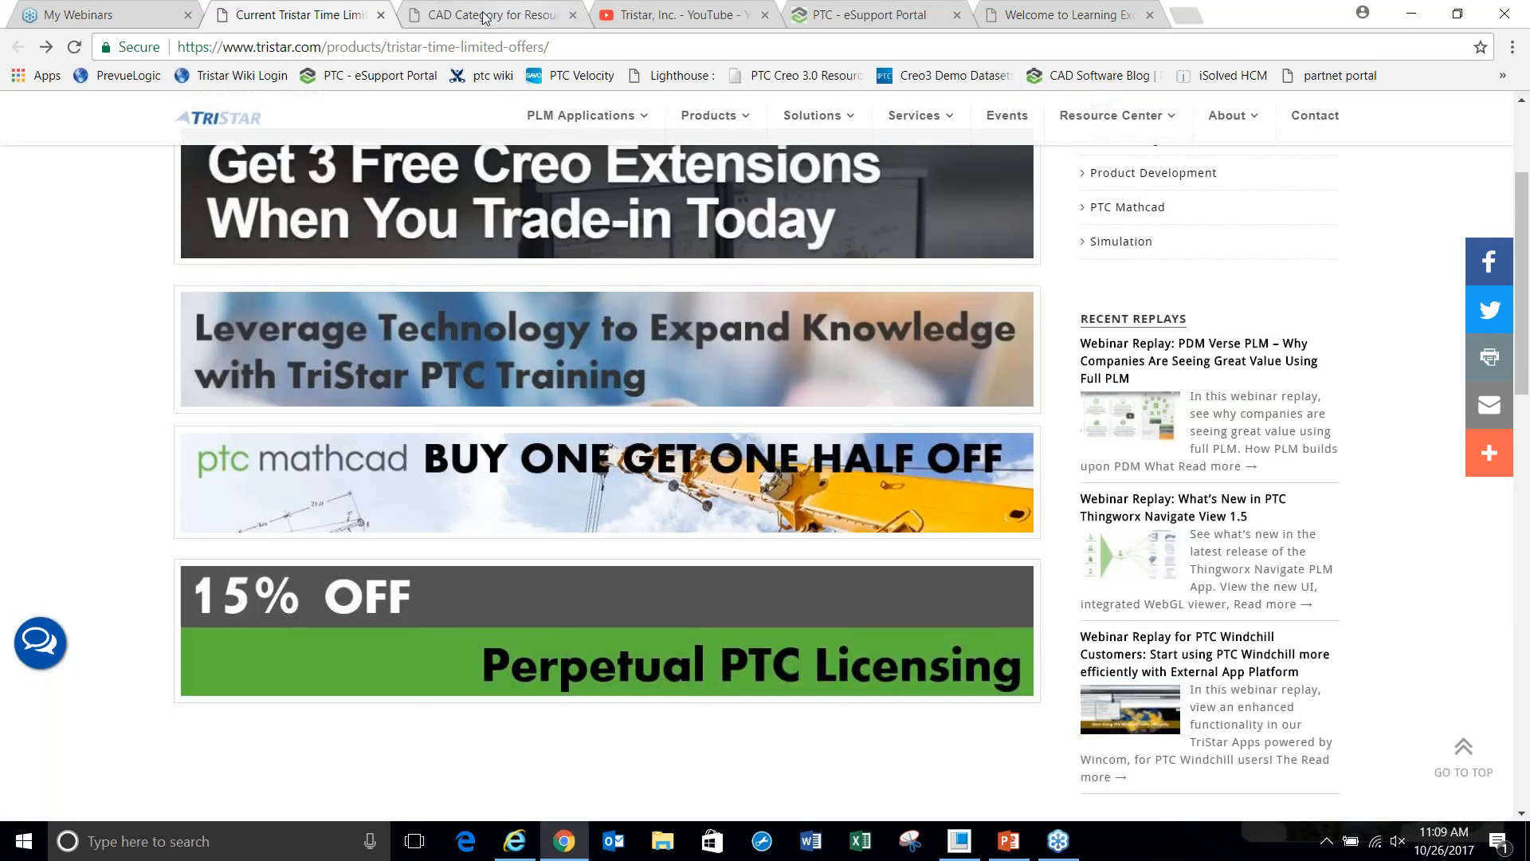
click(494, 15)
scroll(986, 510, down, 10)
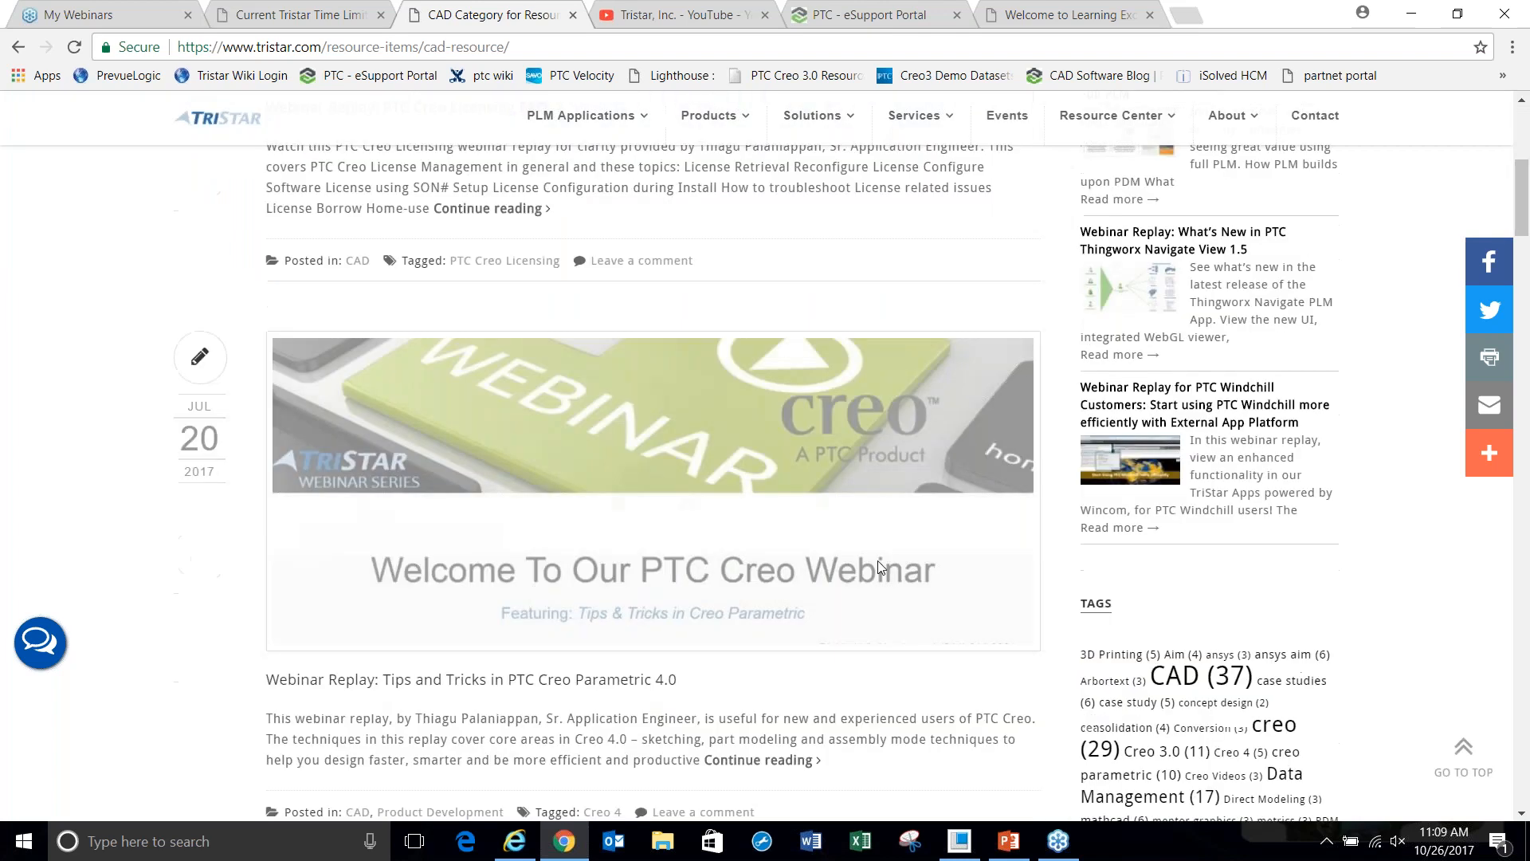
scroll(871, 566, up, 10)
scroll(849, 552, down, 3)
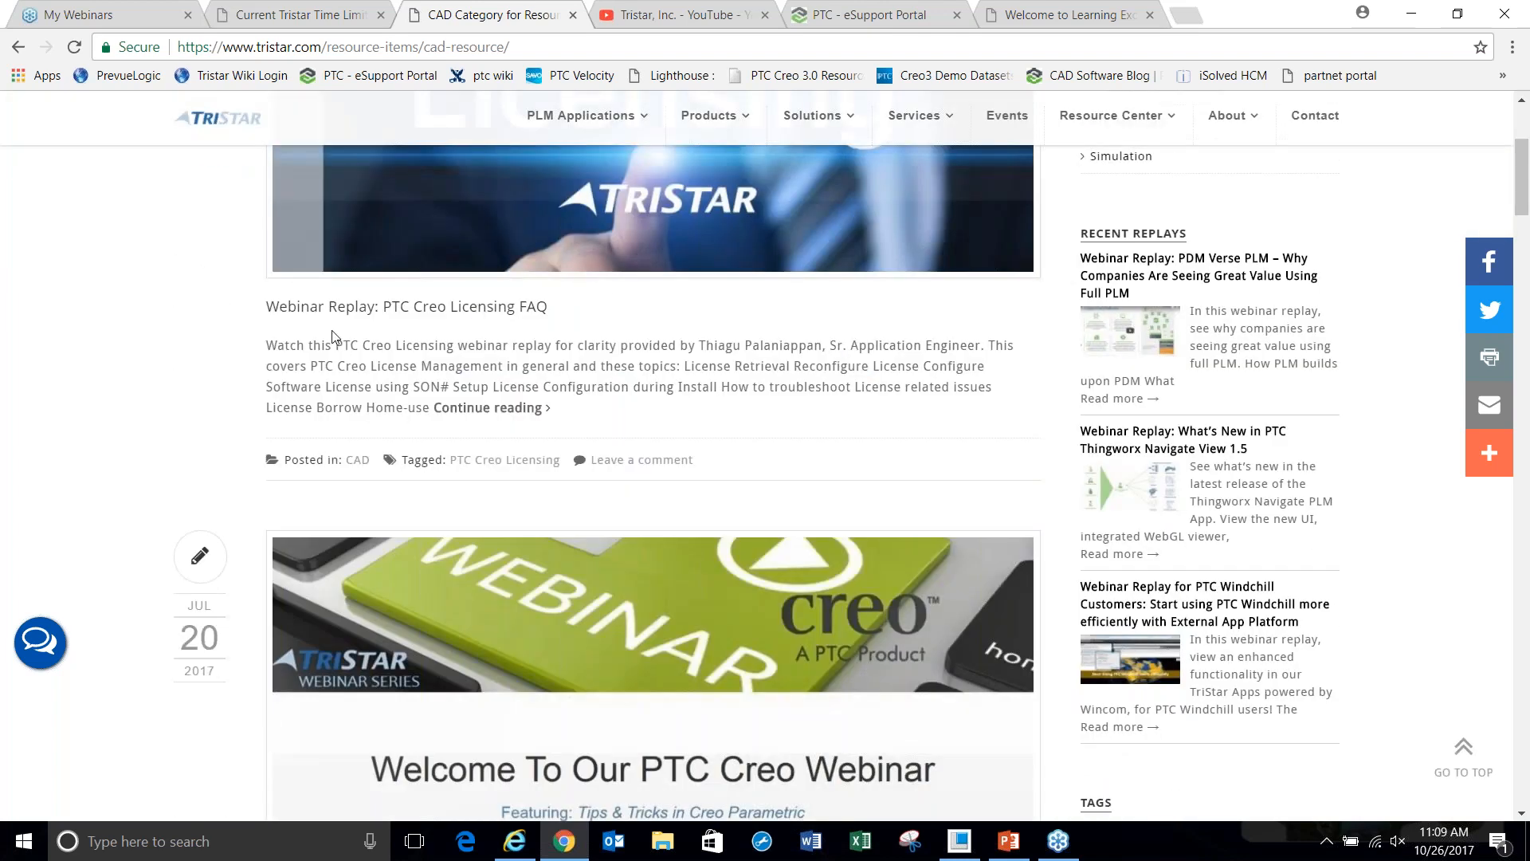
scroll(833, 530, down, 6)
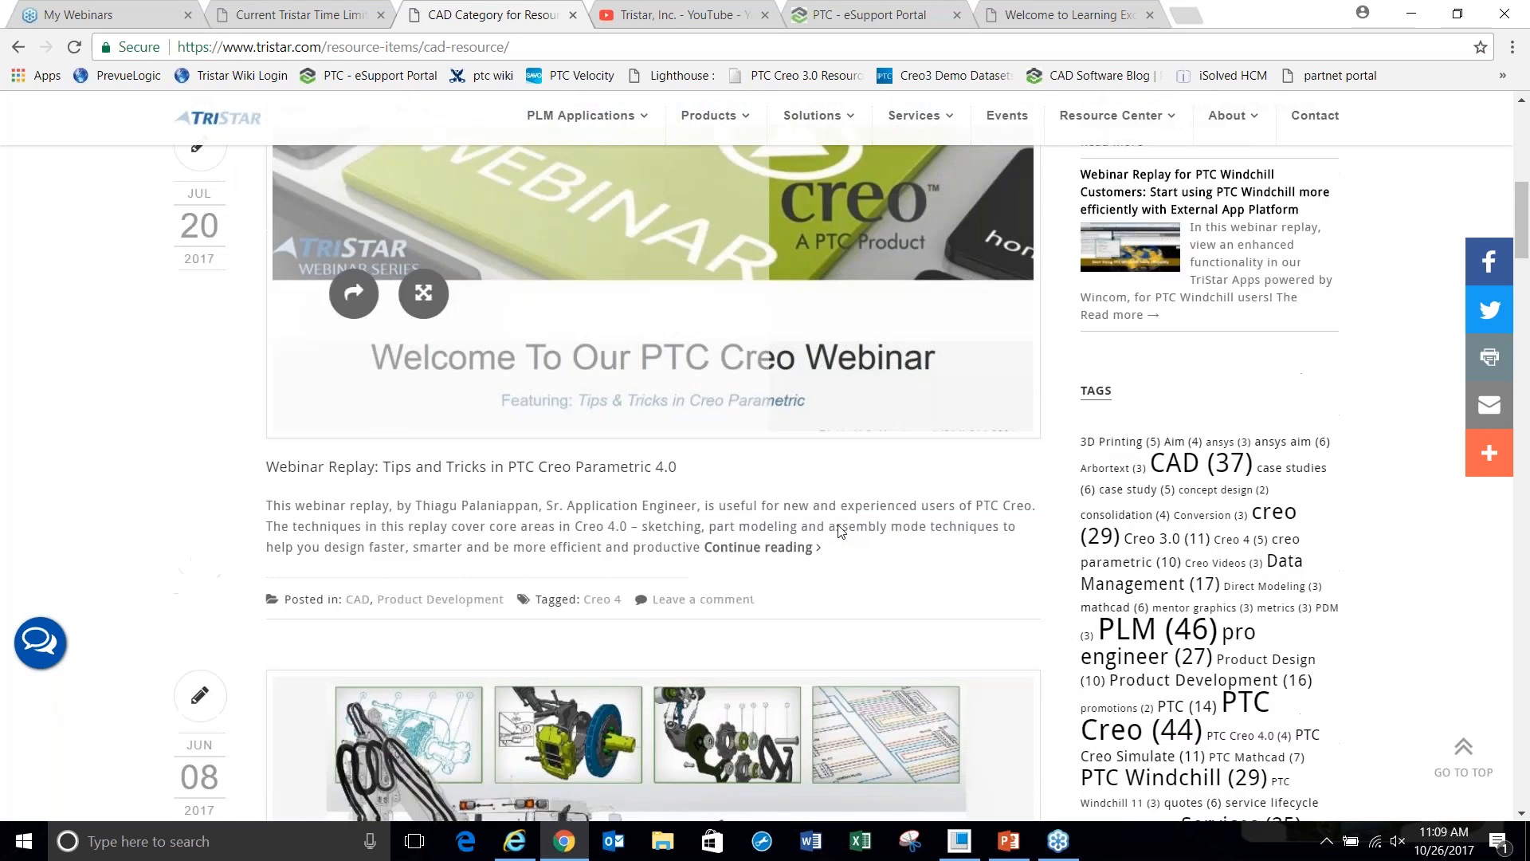
scroll(953, 624, down, 18)
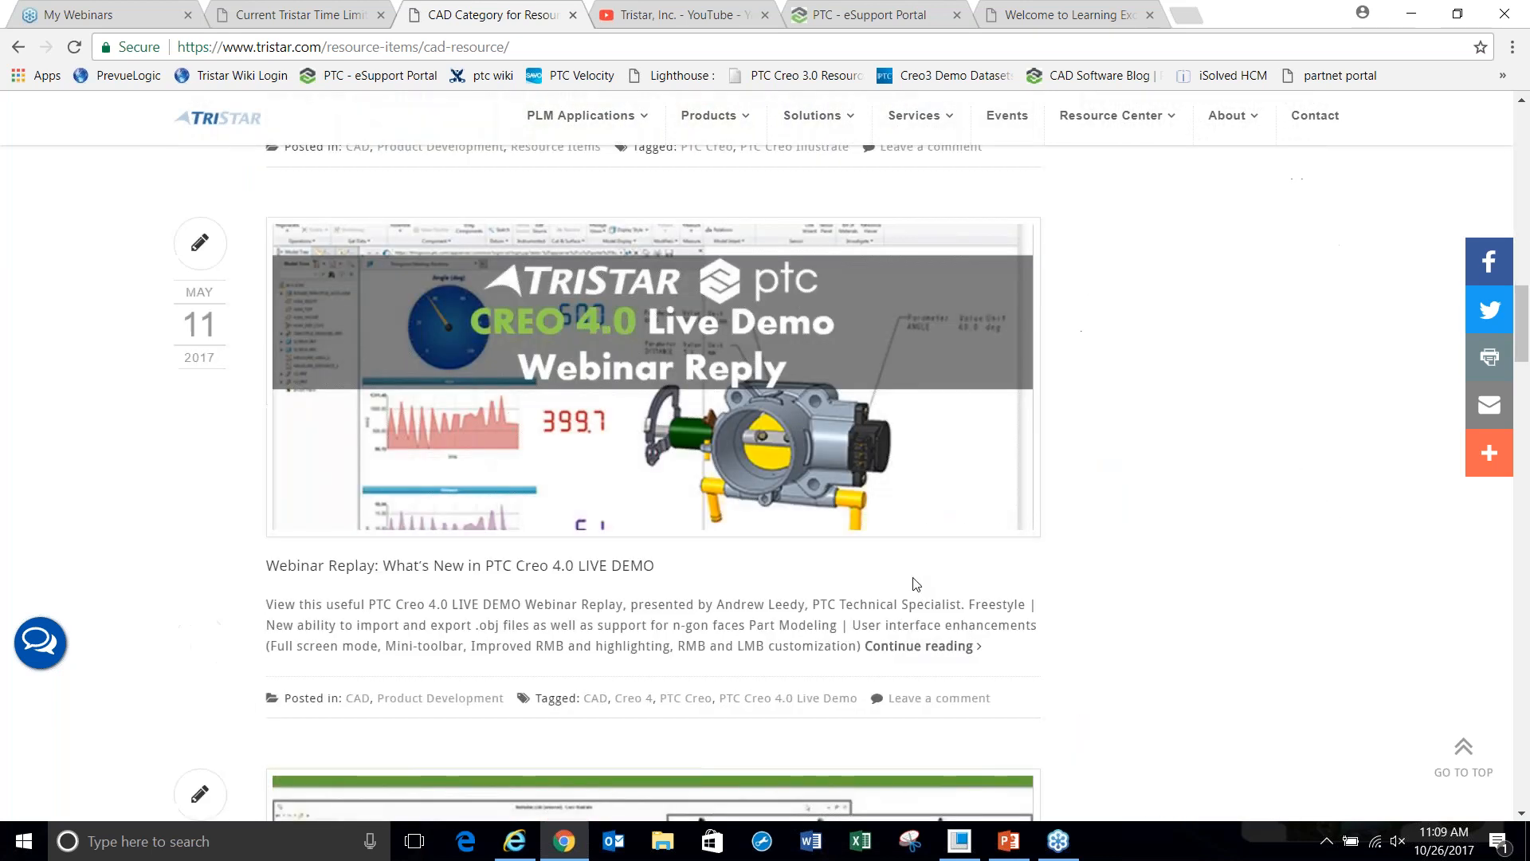
scroll(908, 567, down, 5)
scroll(1126, 586, up, 12)
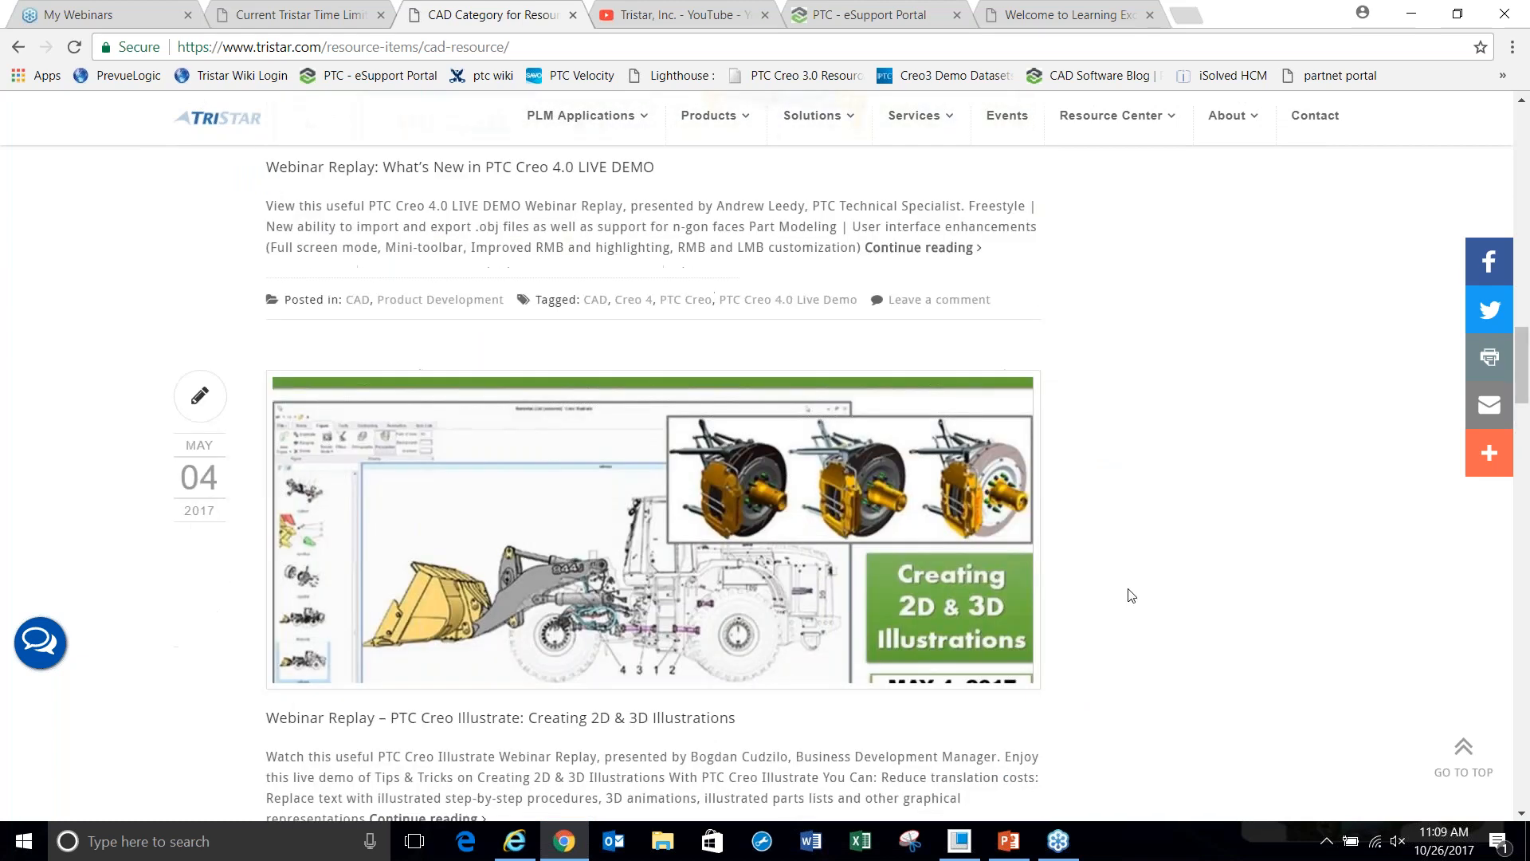
scroll(1119, 582, up, 6)
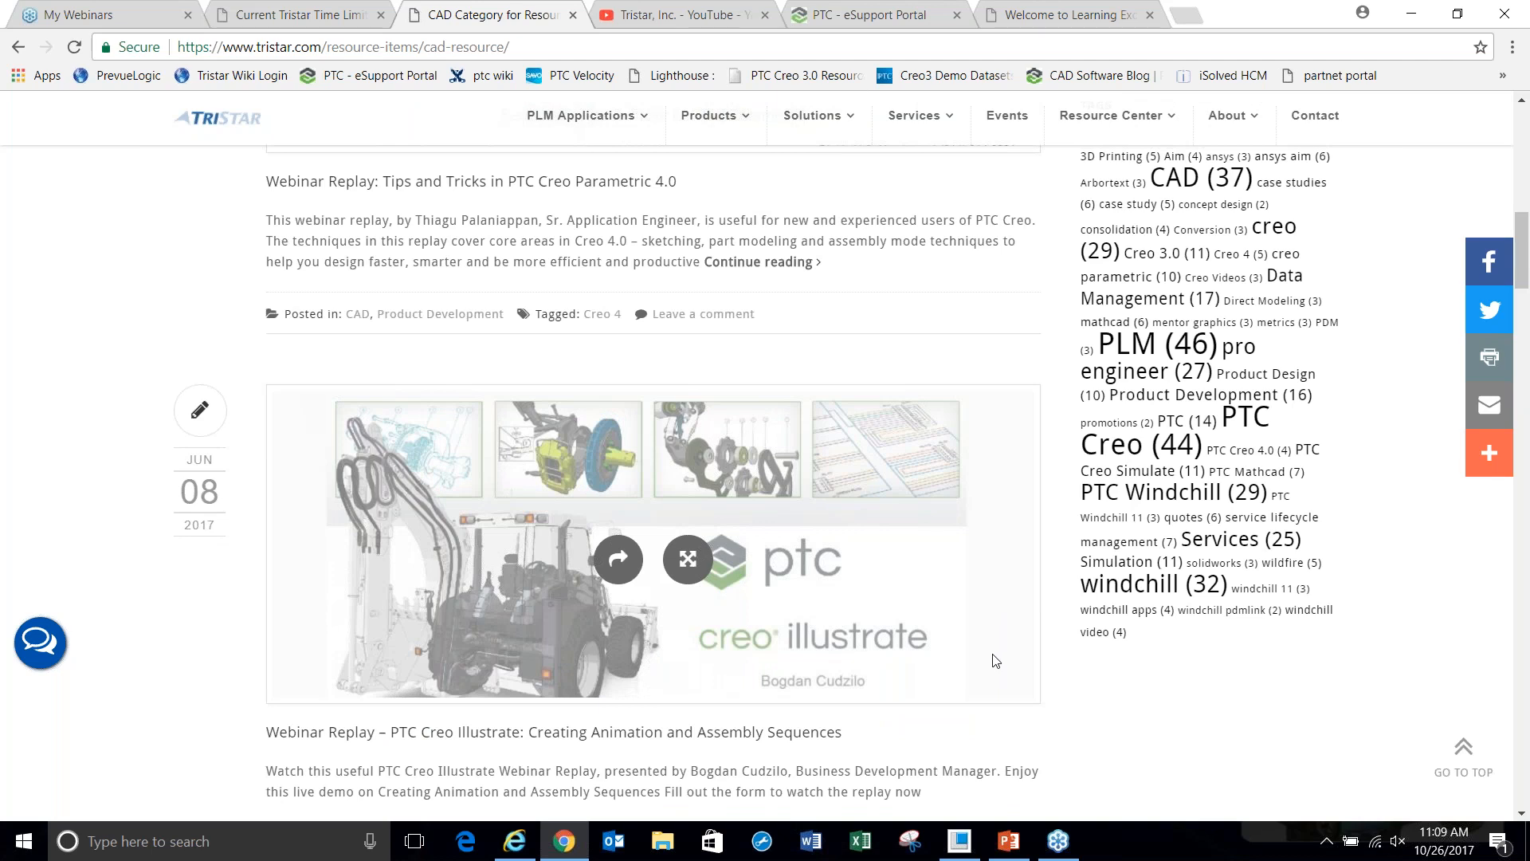
scroll(996, 660, down, 18)
scroll(1002, 638, down, 13)
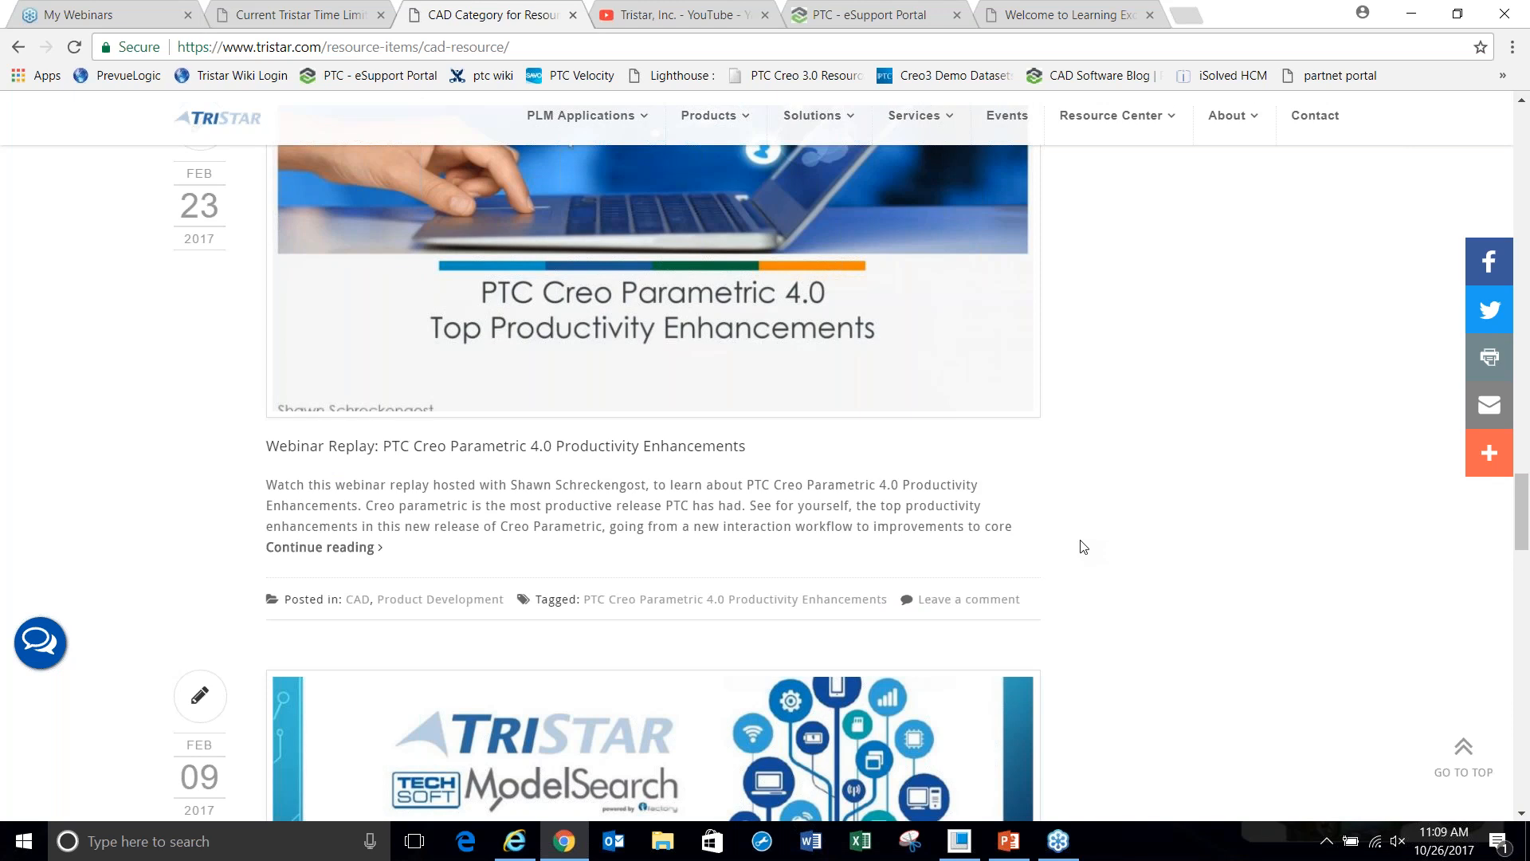
scroll(1084, 546, down, 5)
scroll(1086, 541, down, 15)
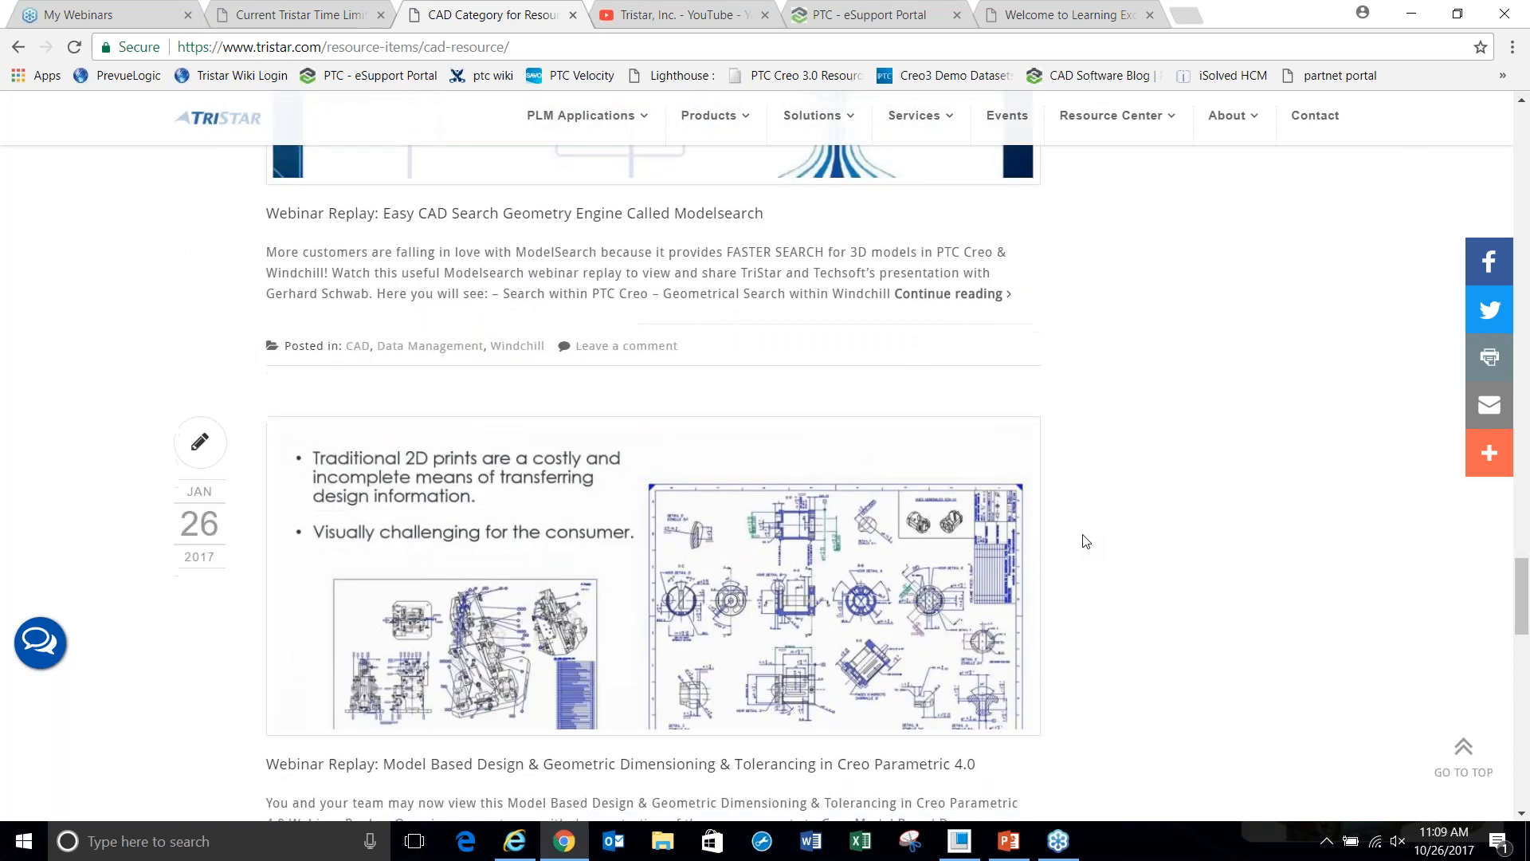
scroll(1086, 542, down, 3)
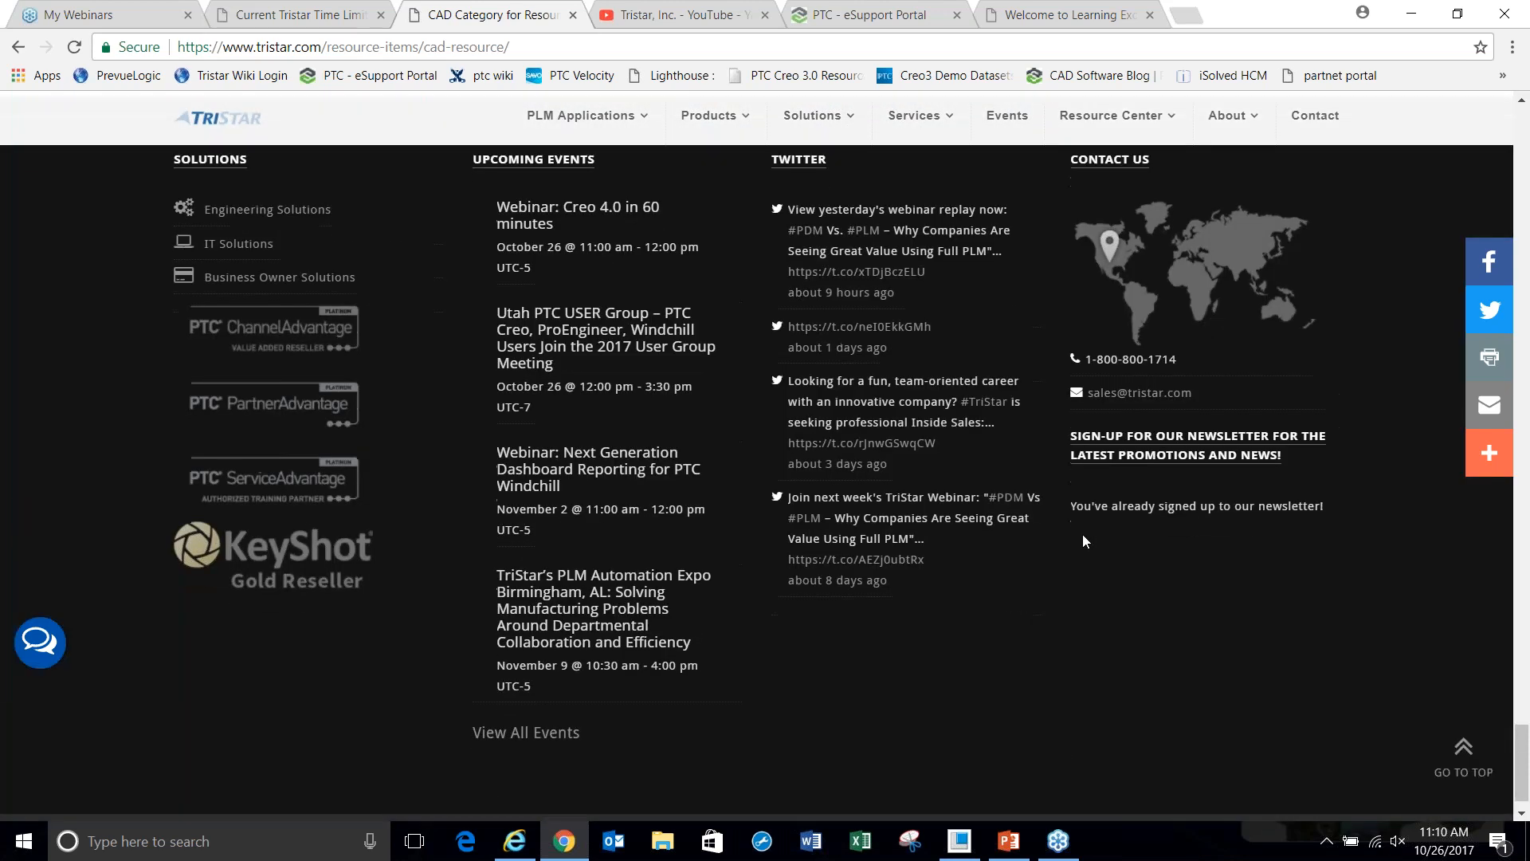
scroll(1086, 541, up, 18)
scroll(1084, 541, up, 20)
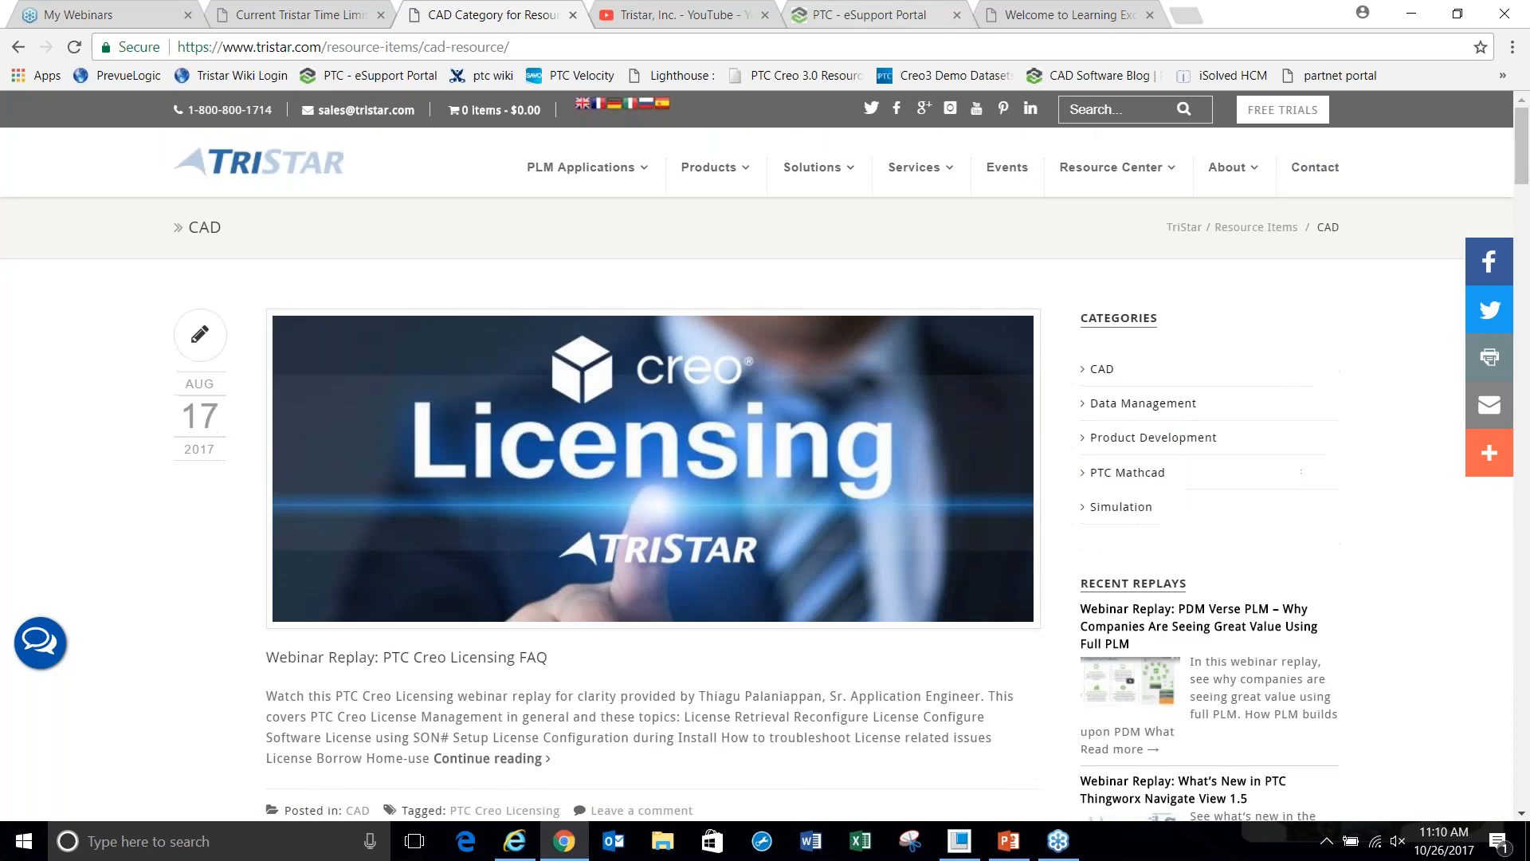
- Go to the Tristar, Inc. YouTube channel and look through its uploaded webinar videos
click(674, 14)
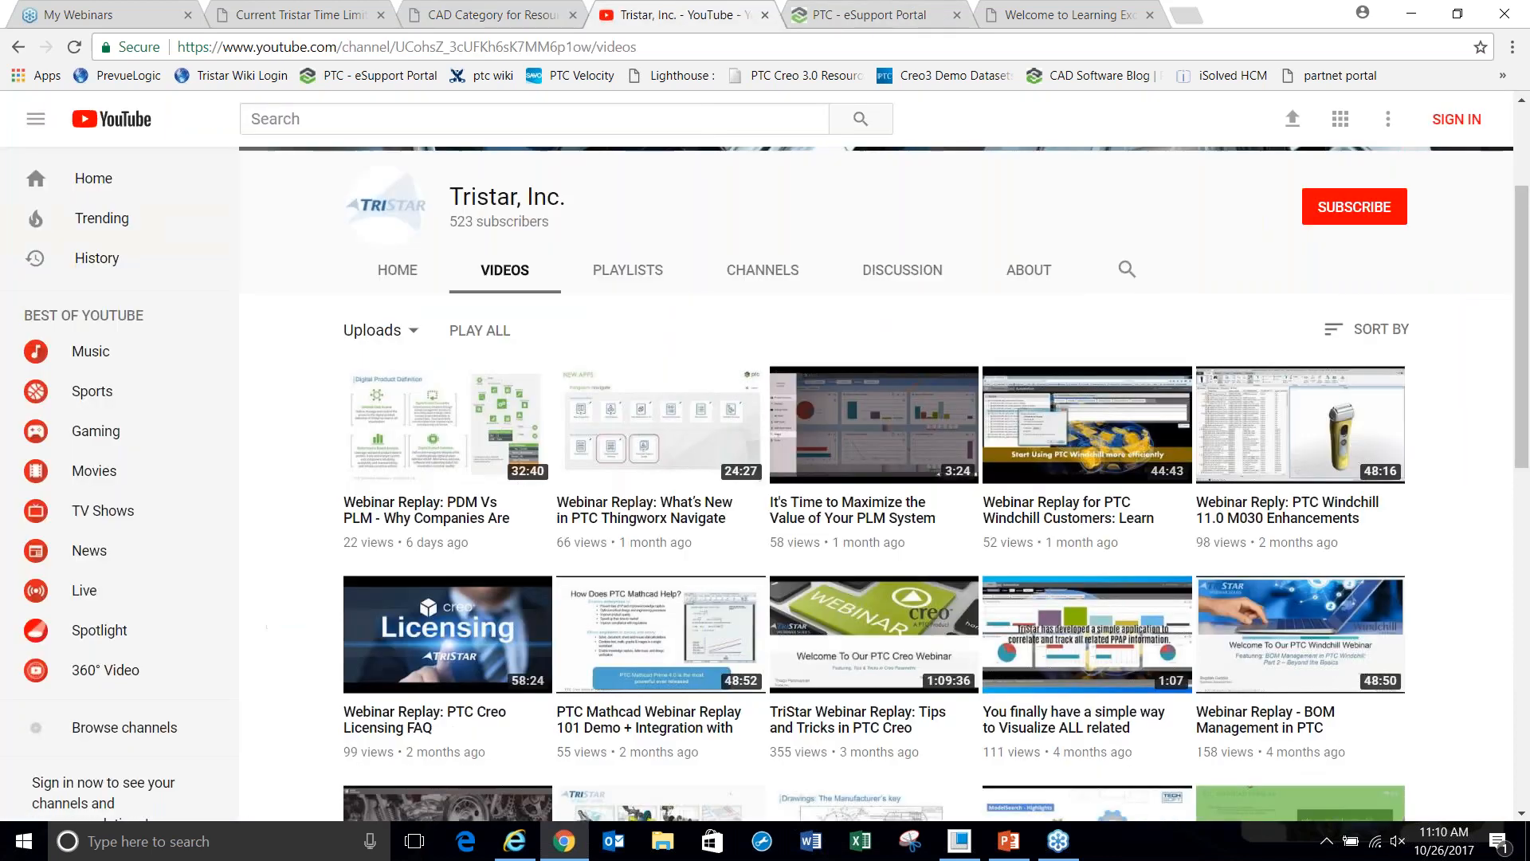
scroll(659, 439, up, 3)
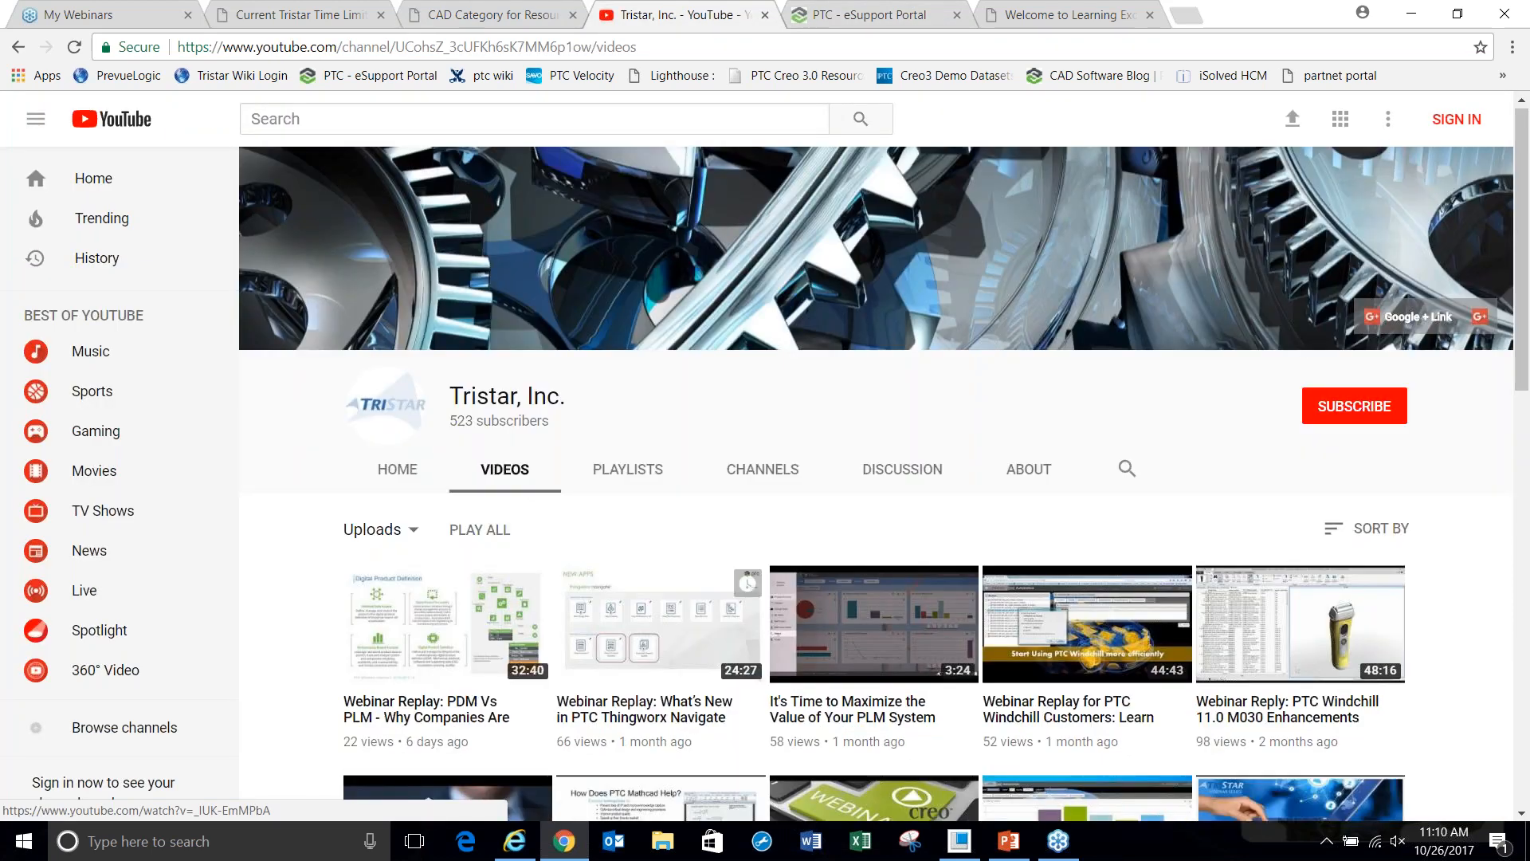
scroll(659, 440, down, 3)
scroll(394, 360, down, 1)
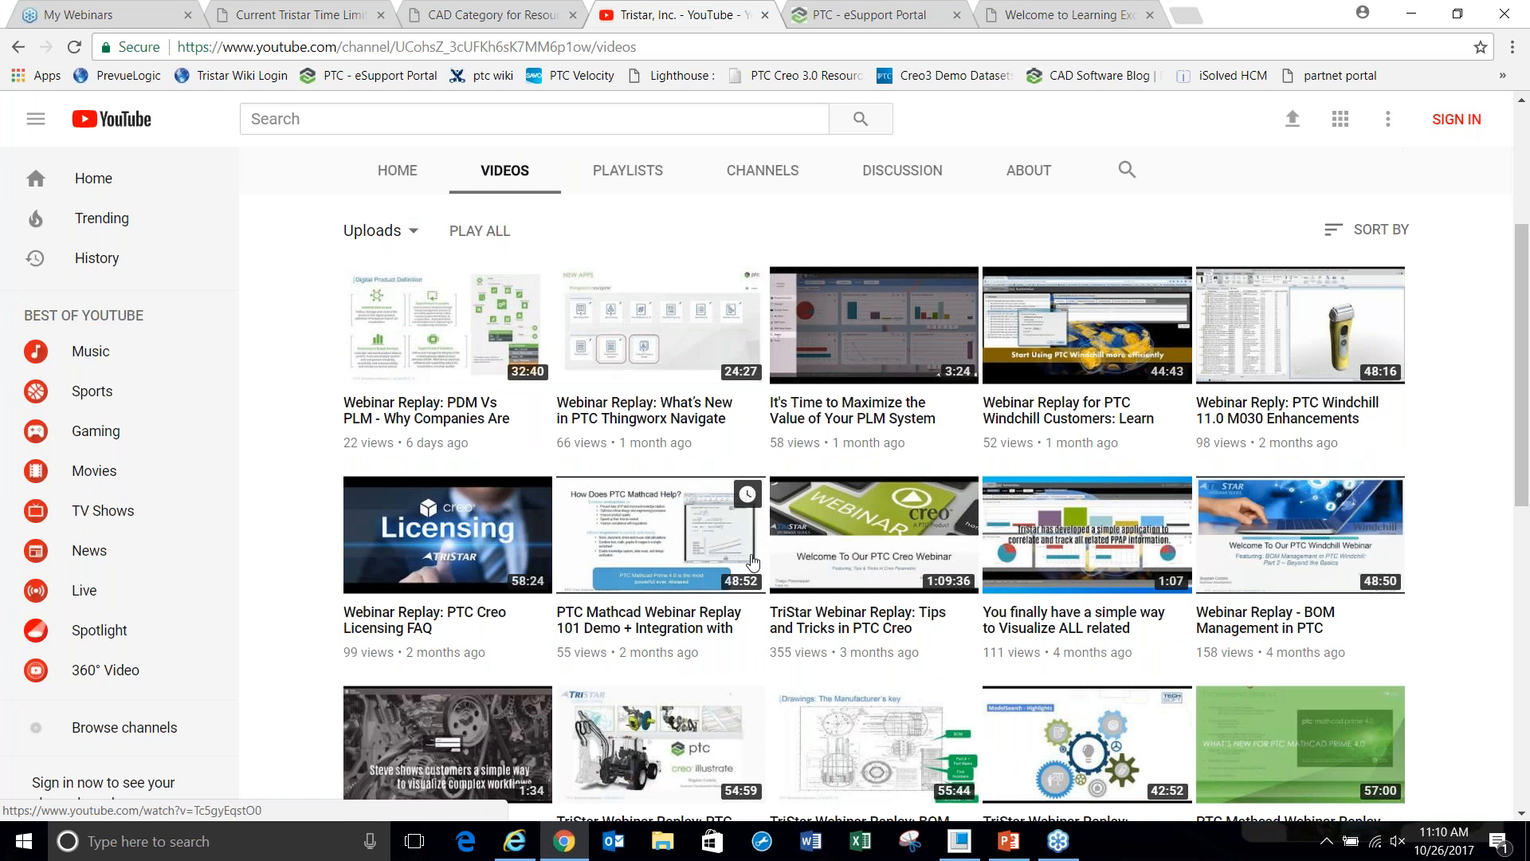
scroll(724, 621, down, 3)
scroll(446, 532, up, 5)
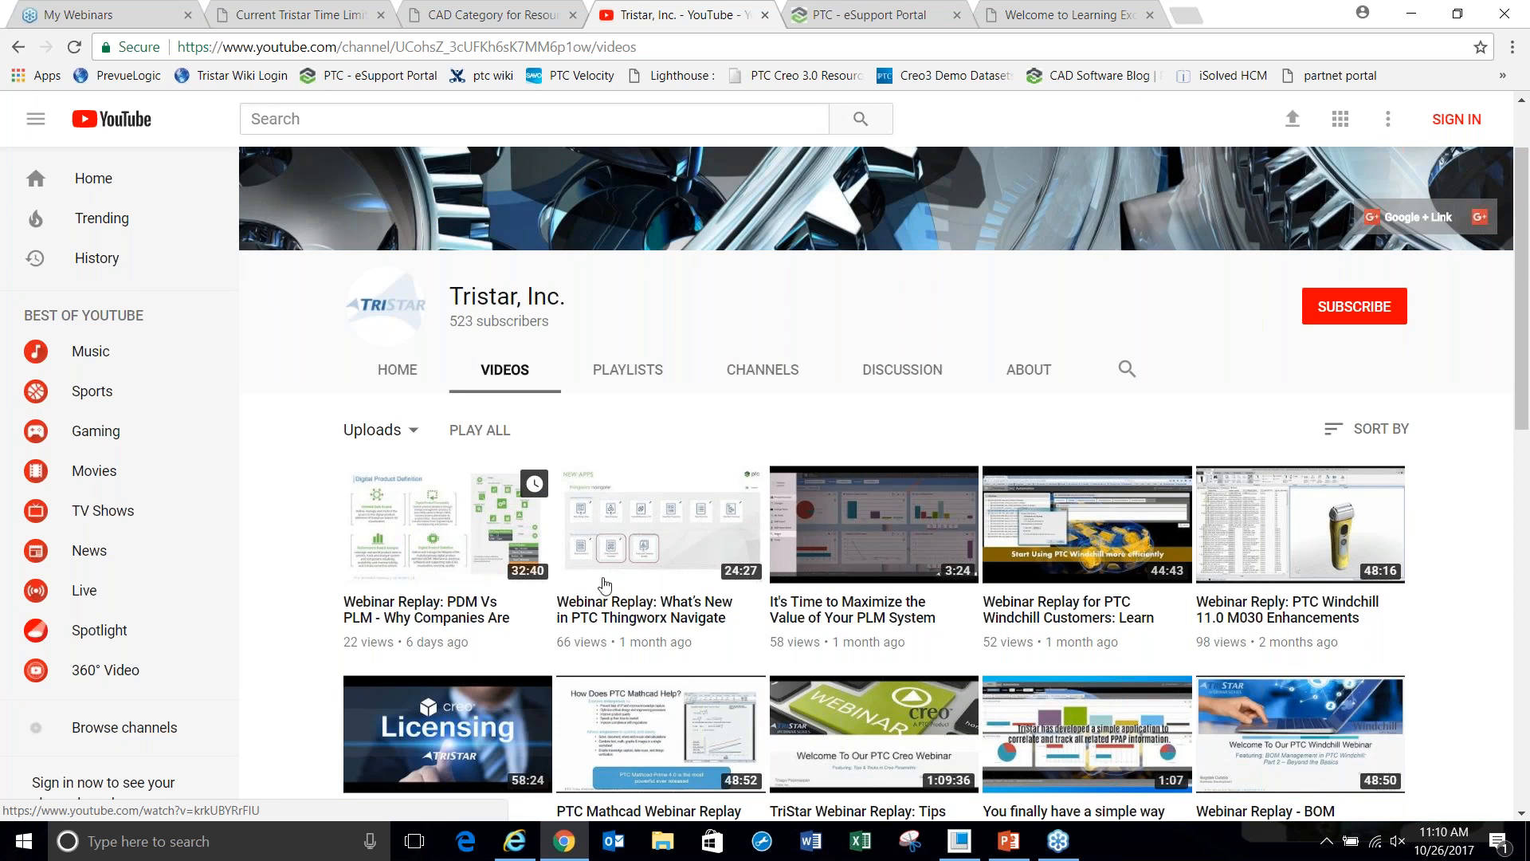
- Browse the channel's uploads down to the oldest webinar replays and return to the newest ones
scroll(603, 576, down, 5)
scroll(603, 576, down, 5)
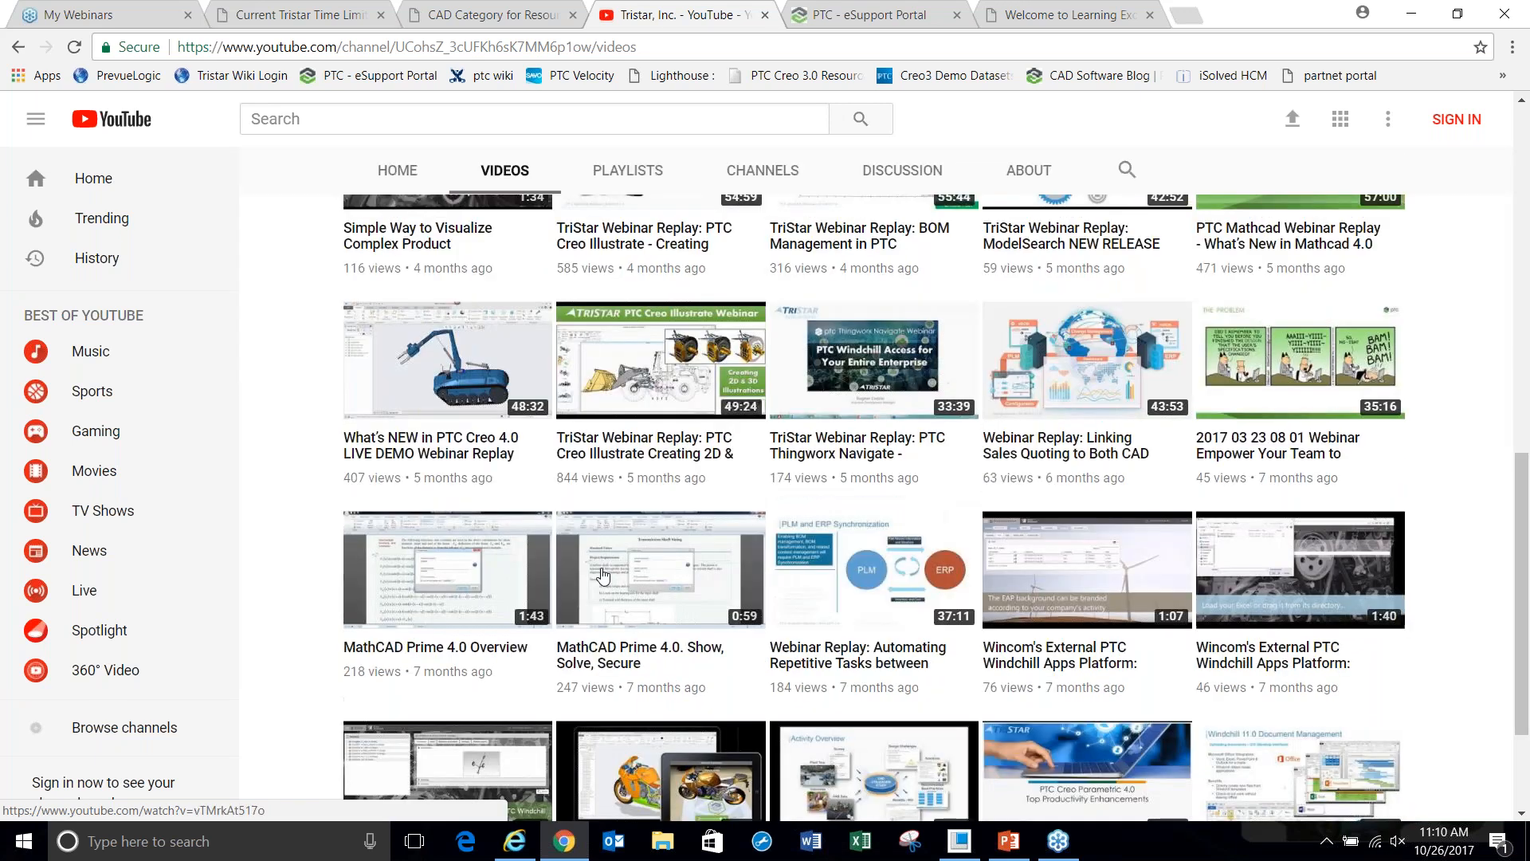
scroll(598, 566, up, 10)
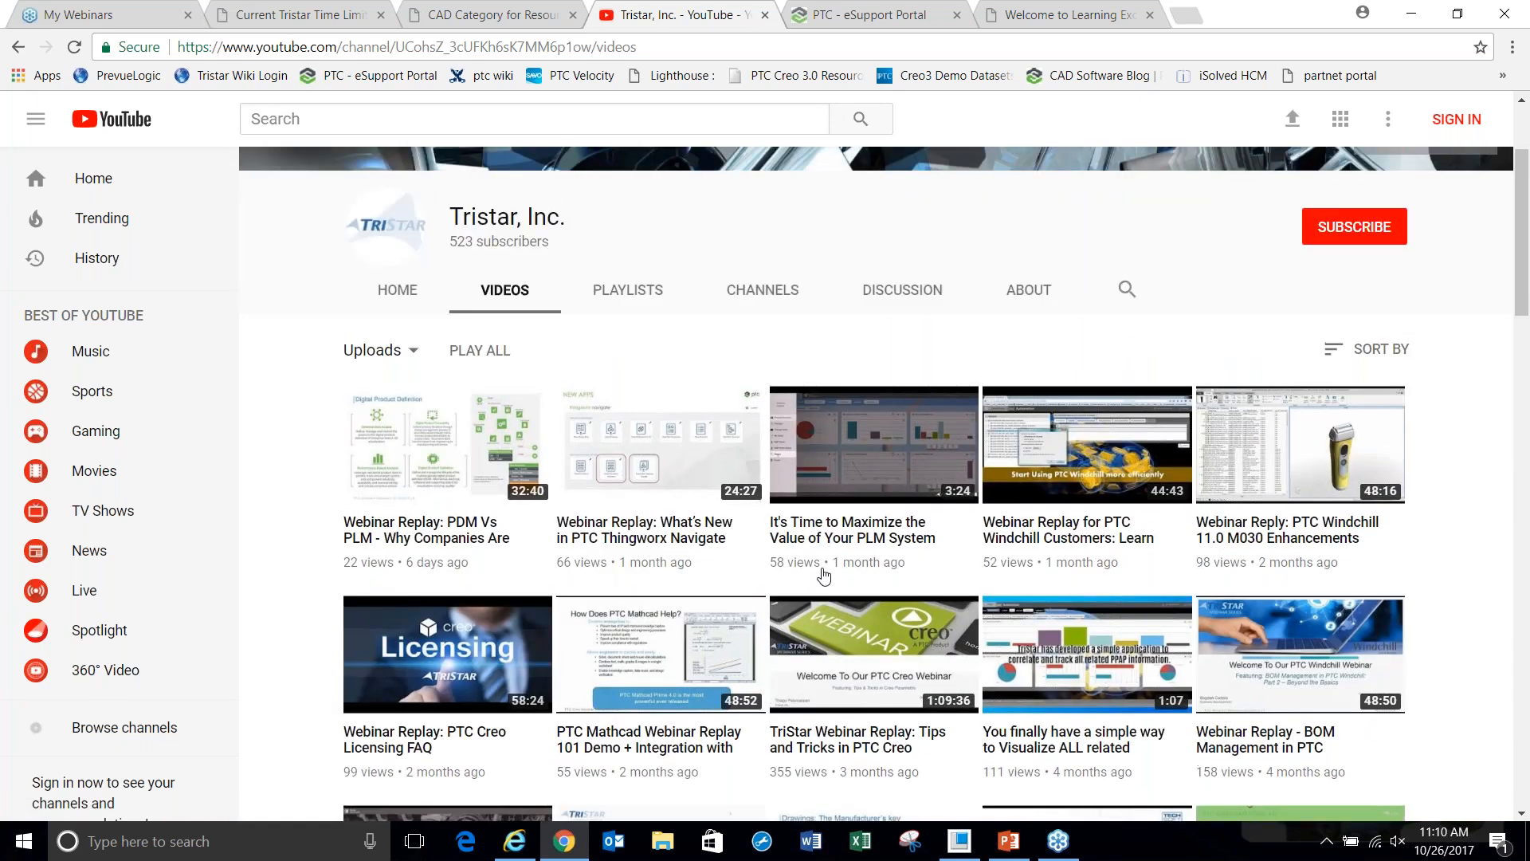
scroll(598, 568, down, 5)
scroll(713, 606, down, 13)
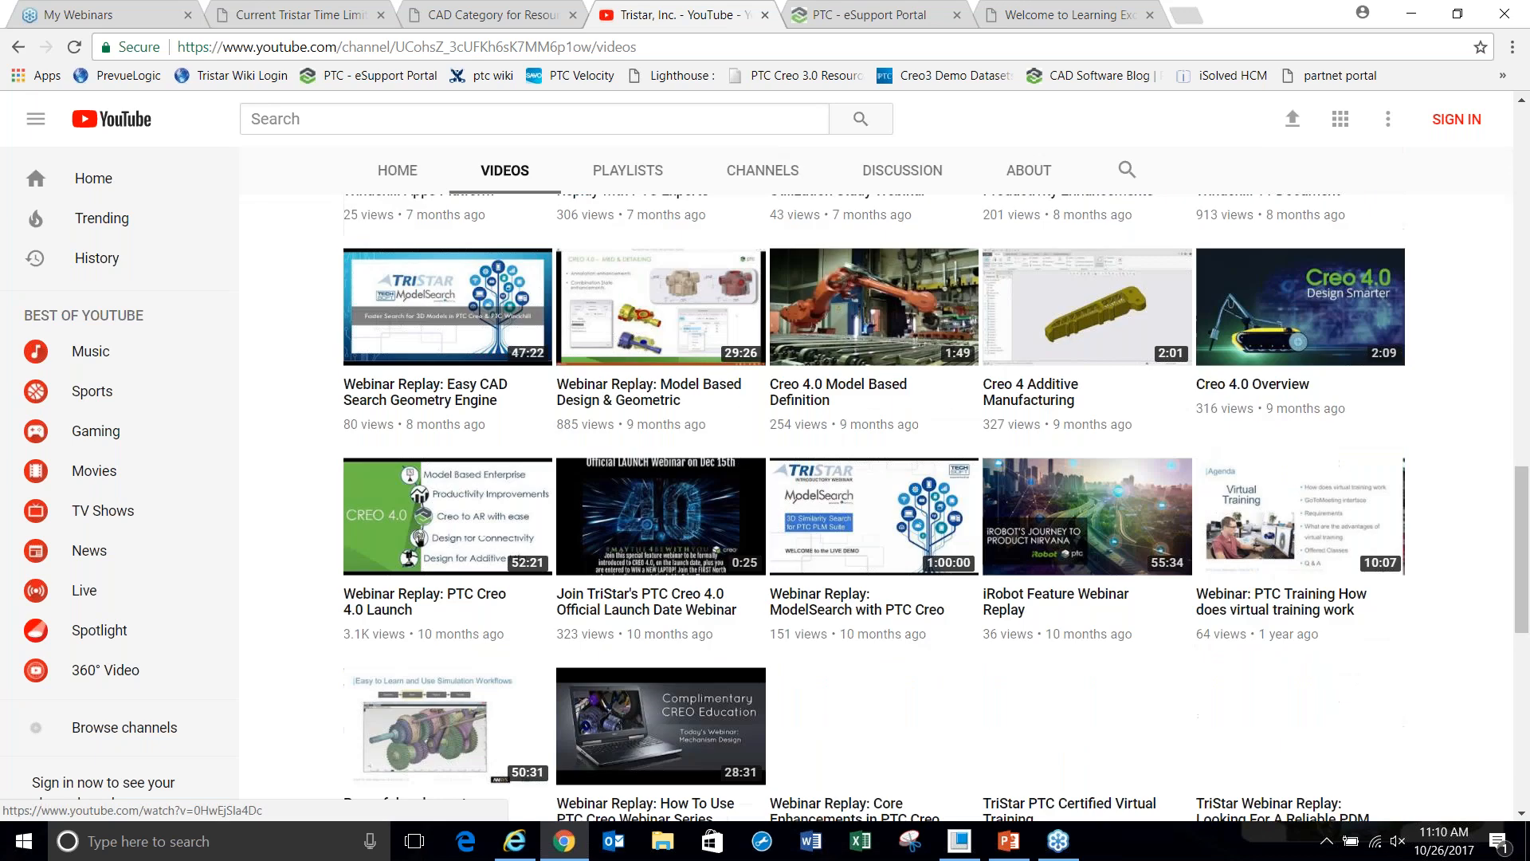
scroll(710, 598, down, 6)
scroll(706, 586, up, 9)
scroll(706, 586, up, 15)
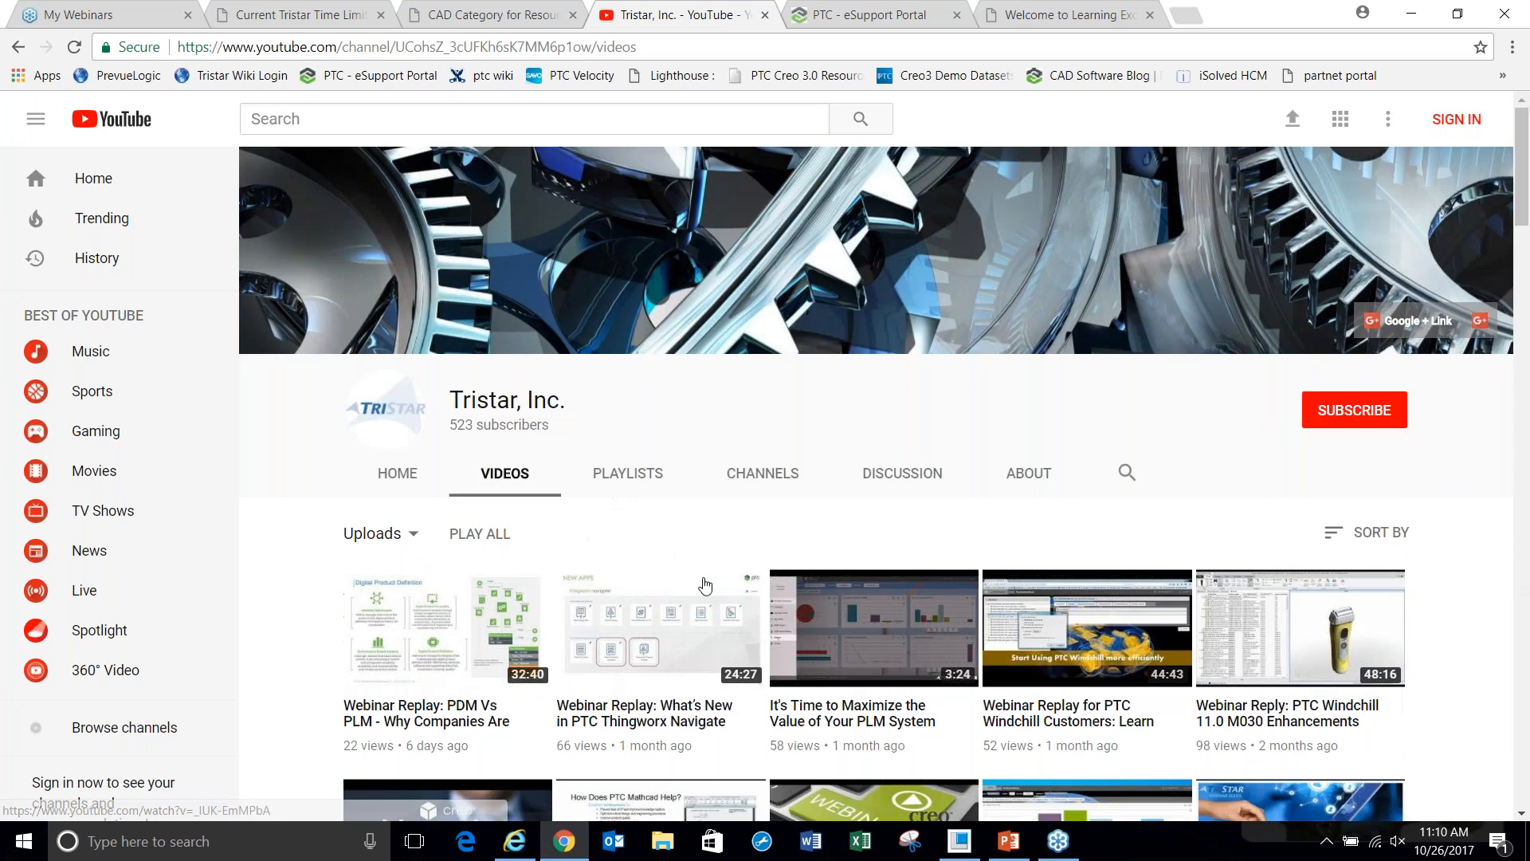
- Return to Creo Parametric, open its options and look over the Ribbon, Quick Access Toolbar, Shortcut Menus and Keyboard Shortcuts customization pages
click(1410, 24)
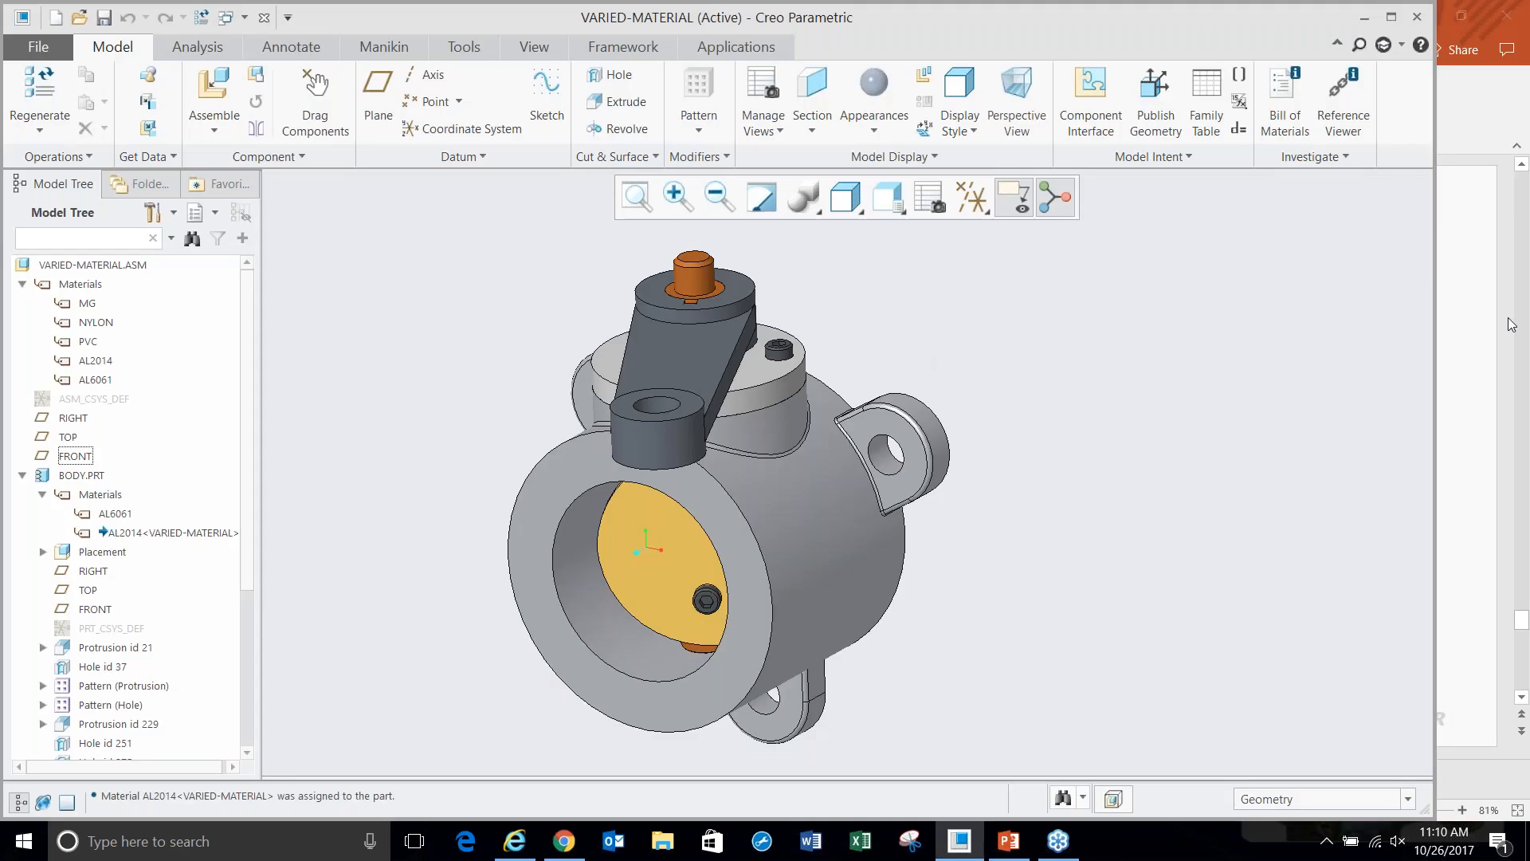
click(1506, 41)
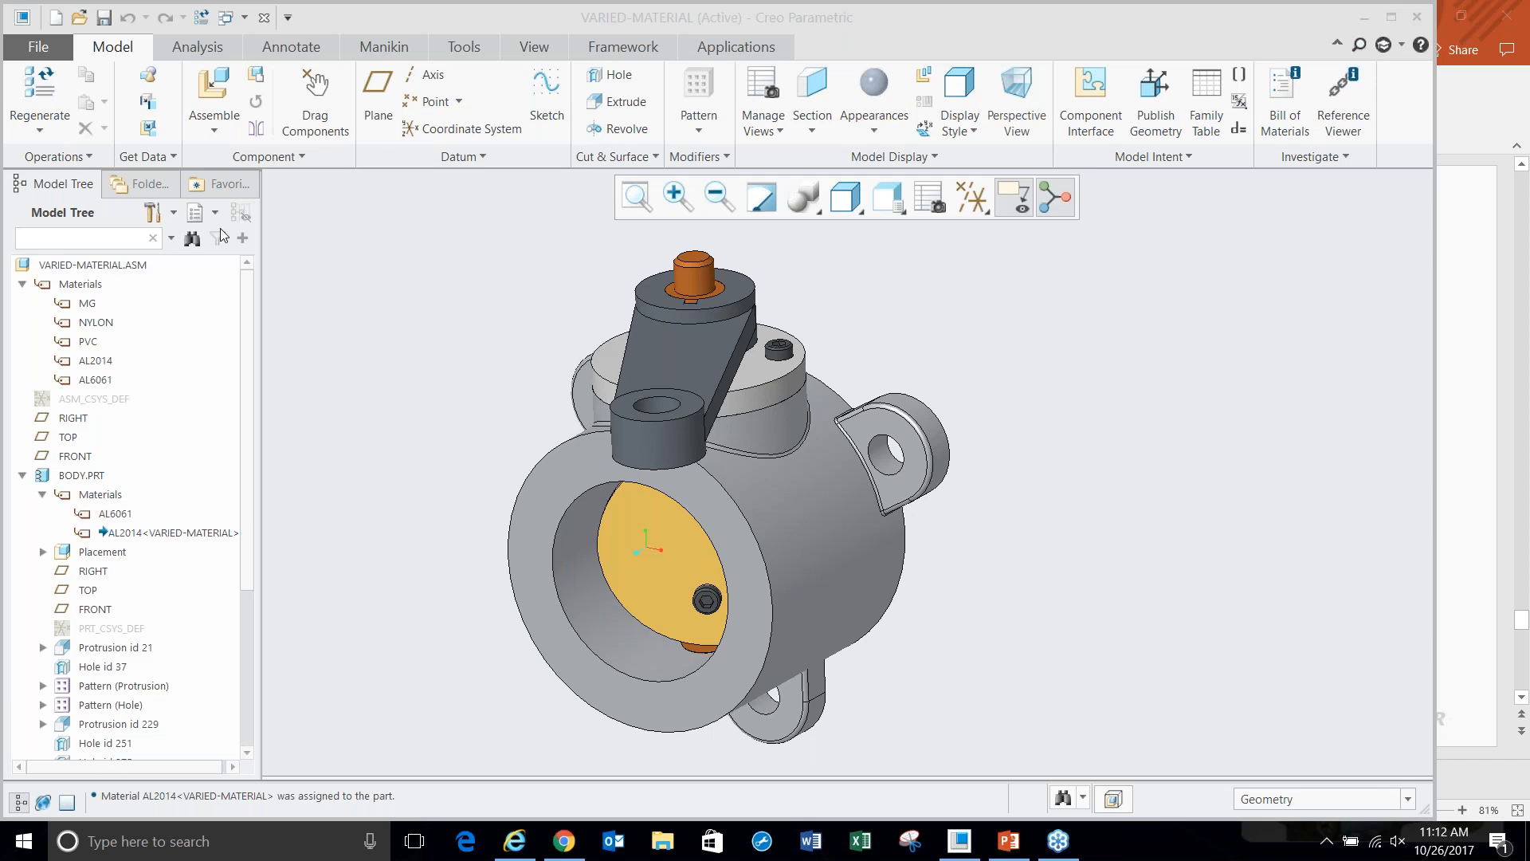
click(24, 54)
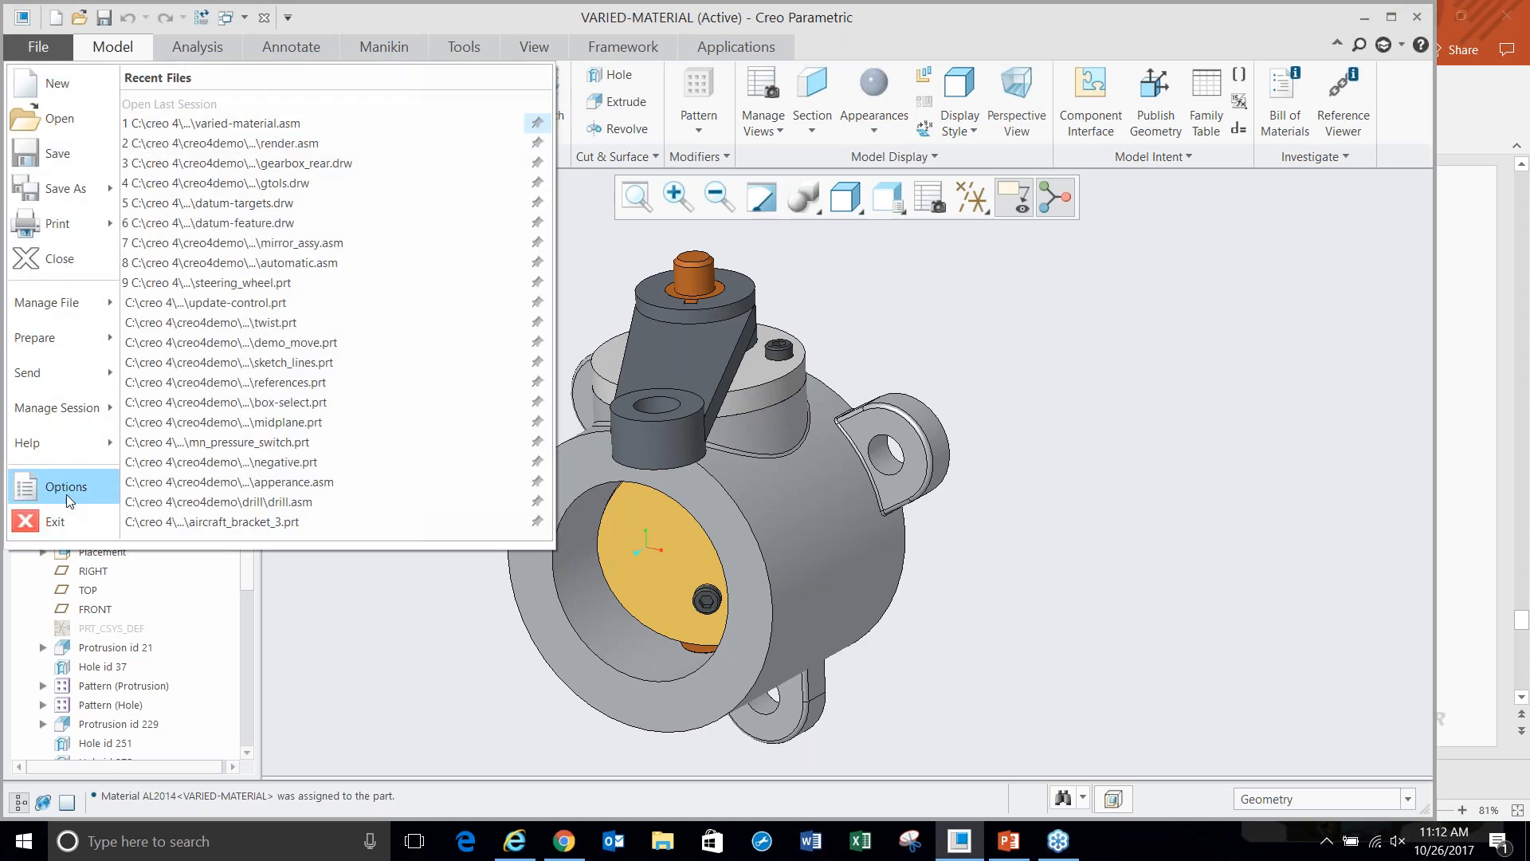
click(66, 495)
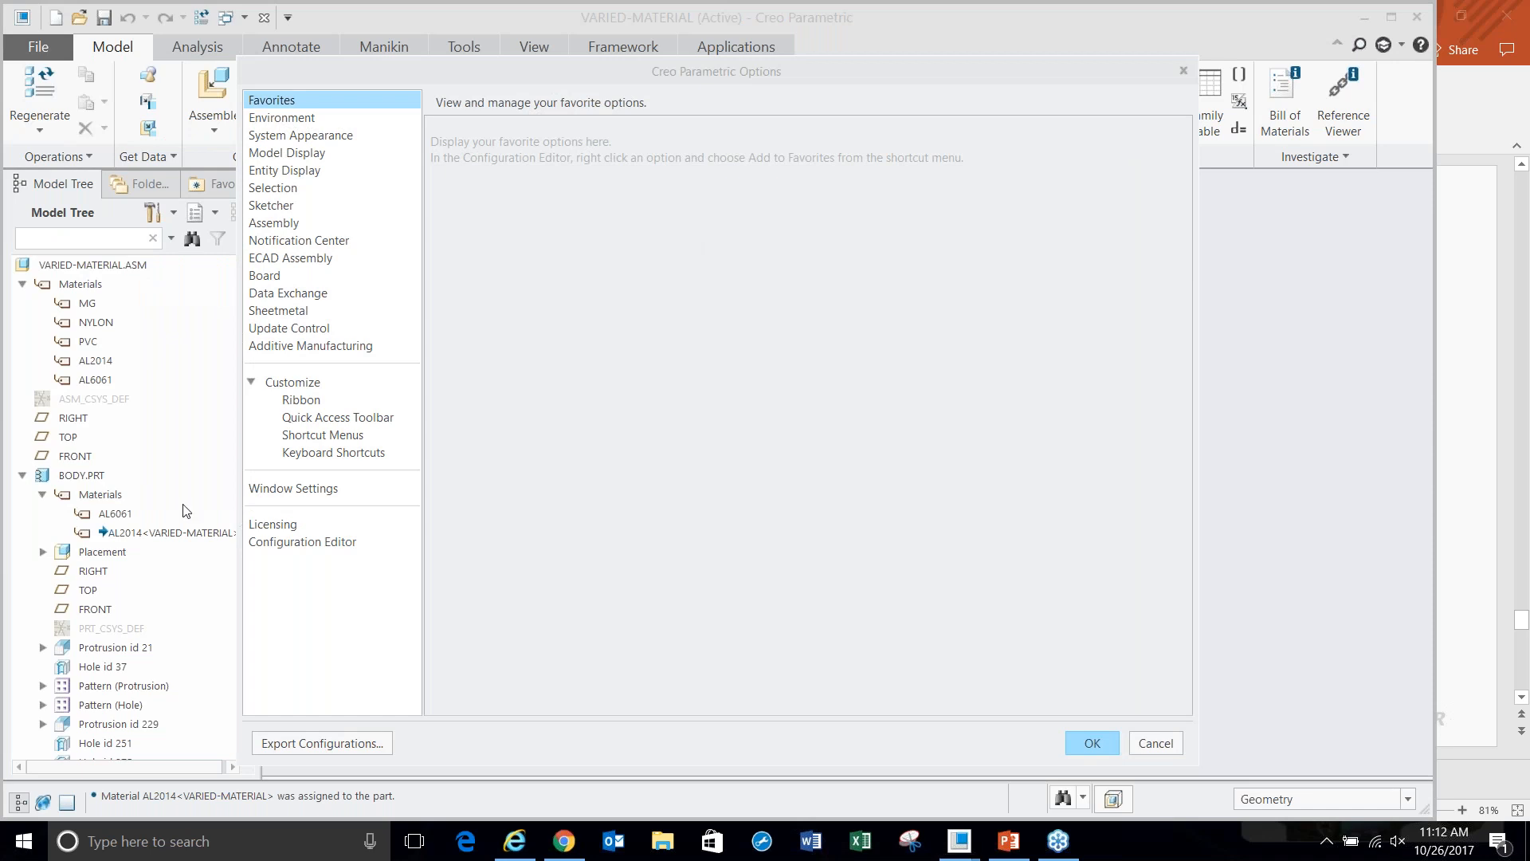
click(294, 390)
drag(611, 71, 430, 52)
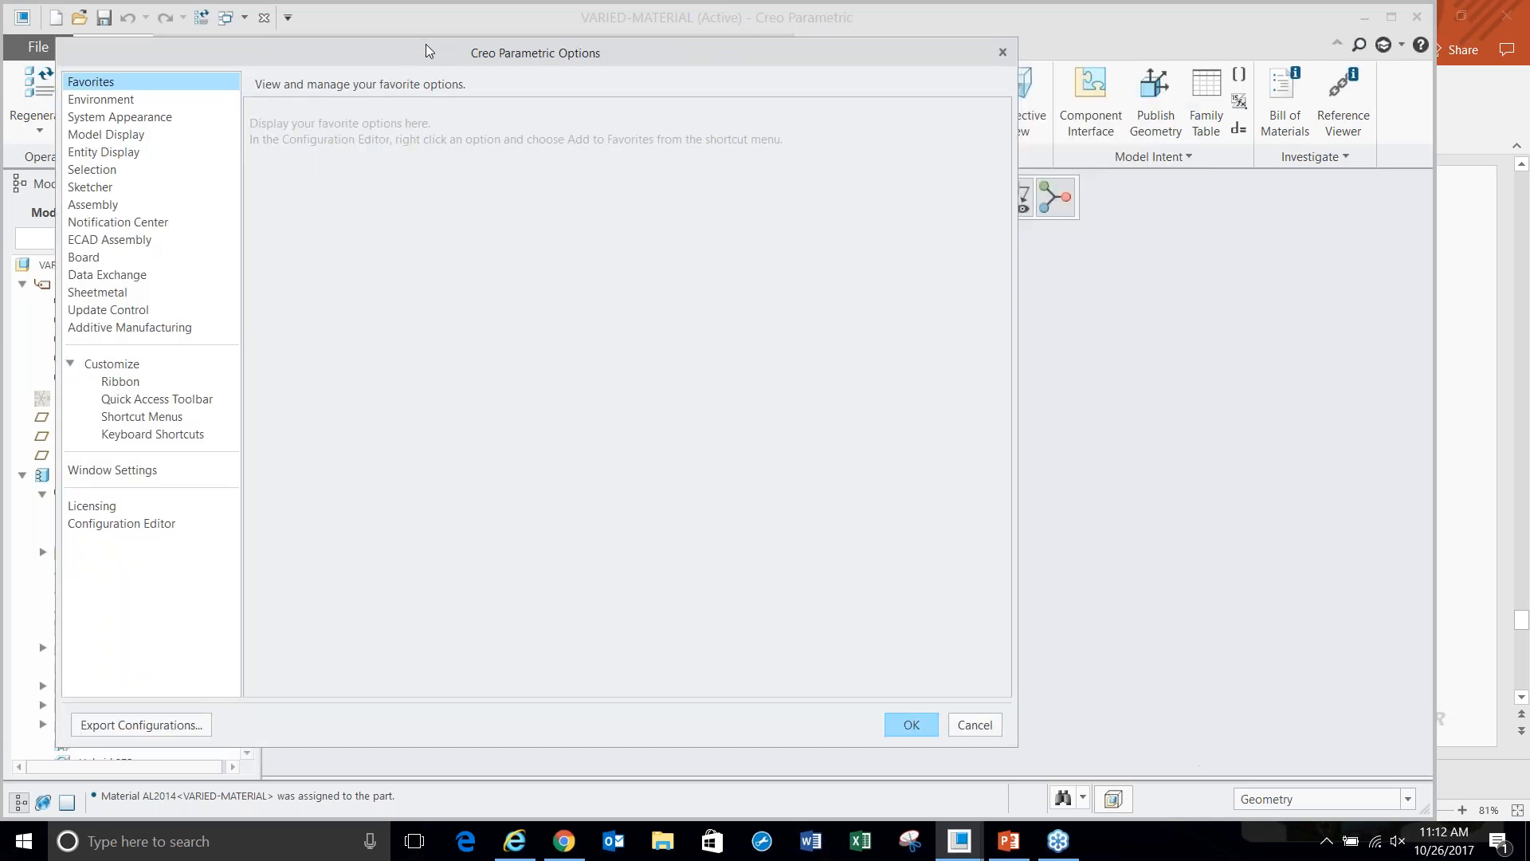
click(131, 385)
click(135, 404)
click(130, 418)
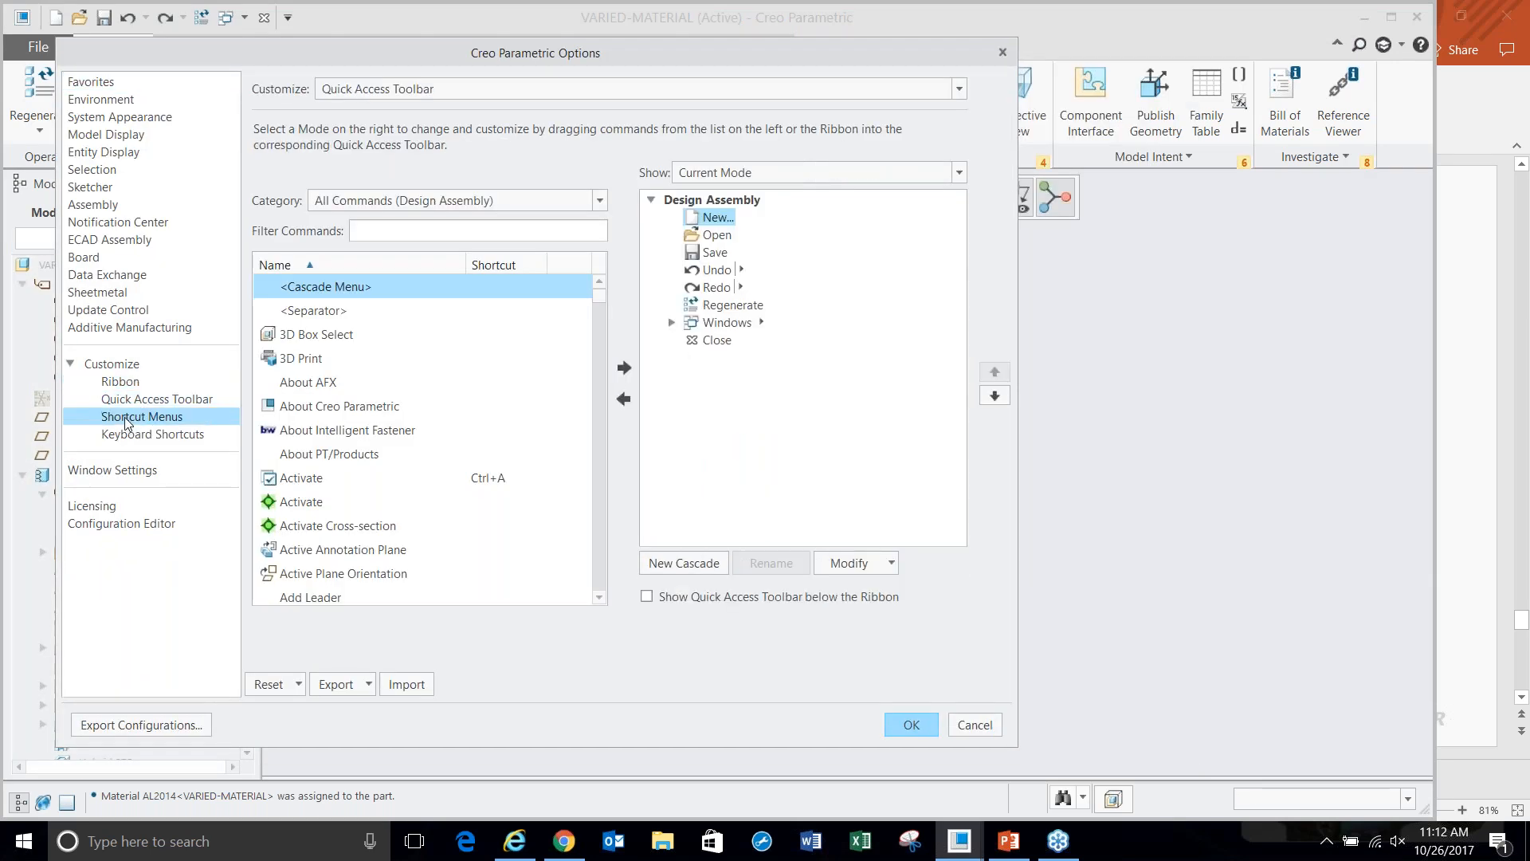
click(133, 435)
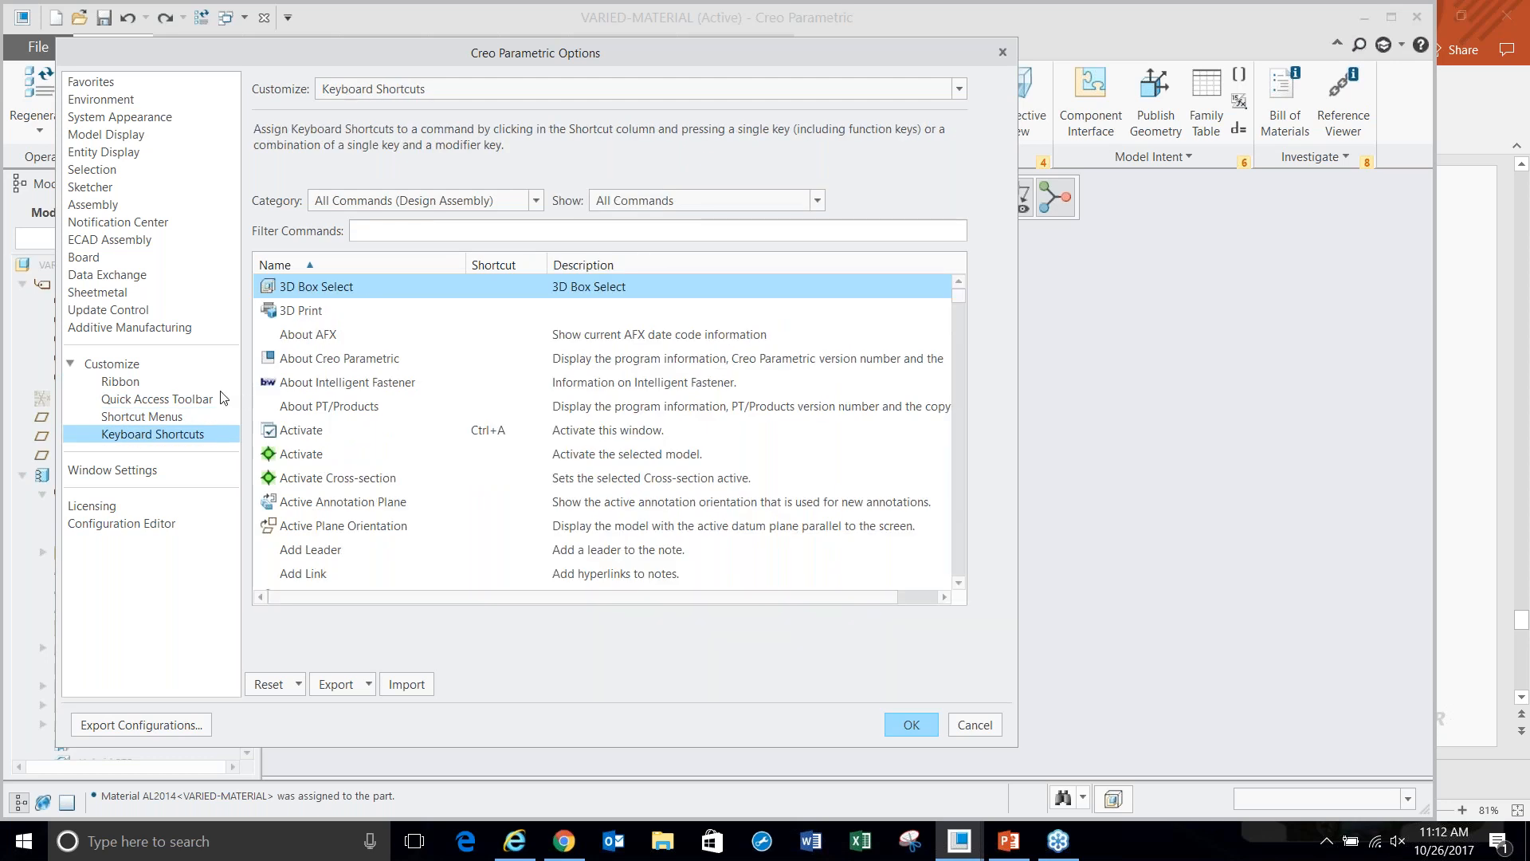
- Show how to export only user customizations from the Shortcut Menus settings, and cancel without saving the file
click(130, 418)
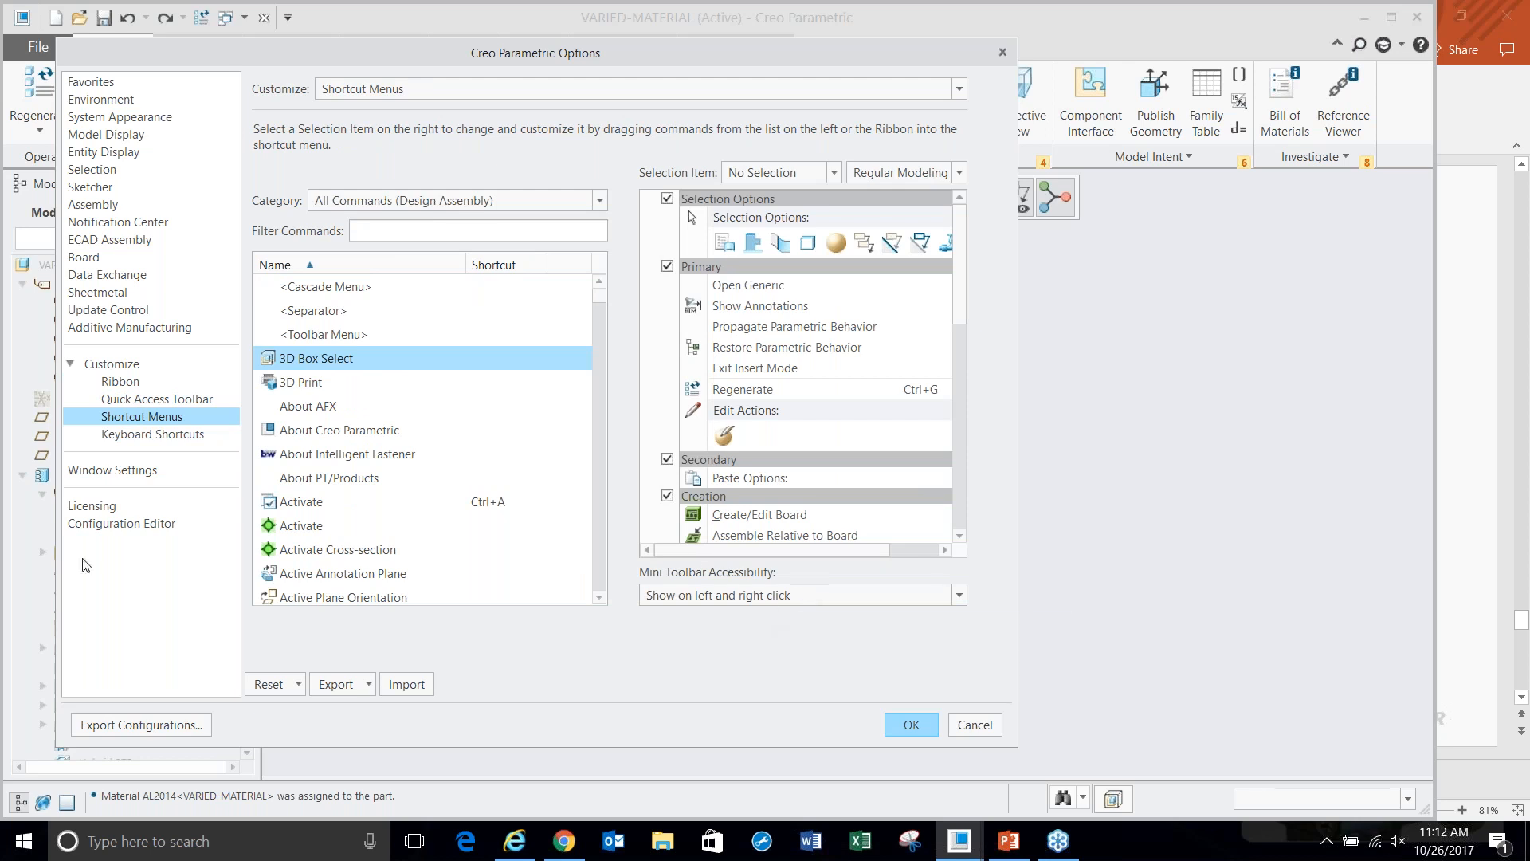
click(366, 686)
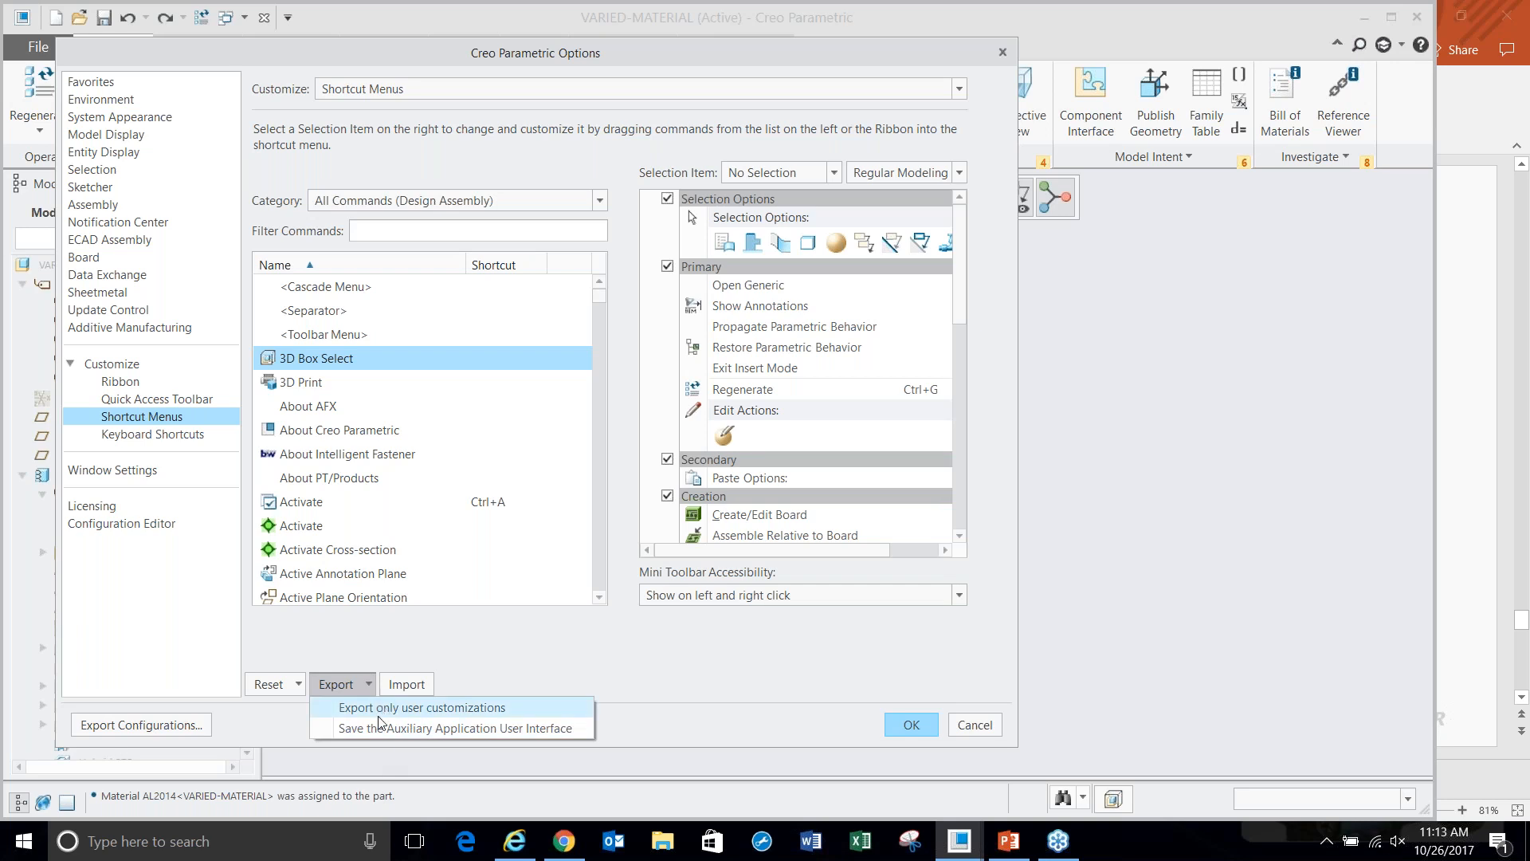
click(381, 709)
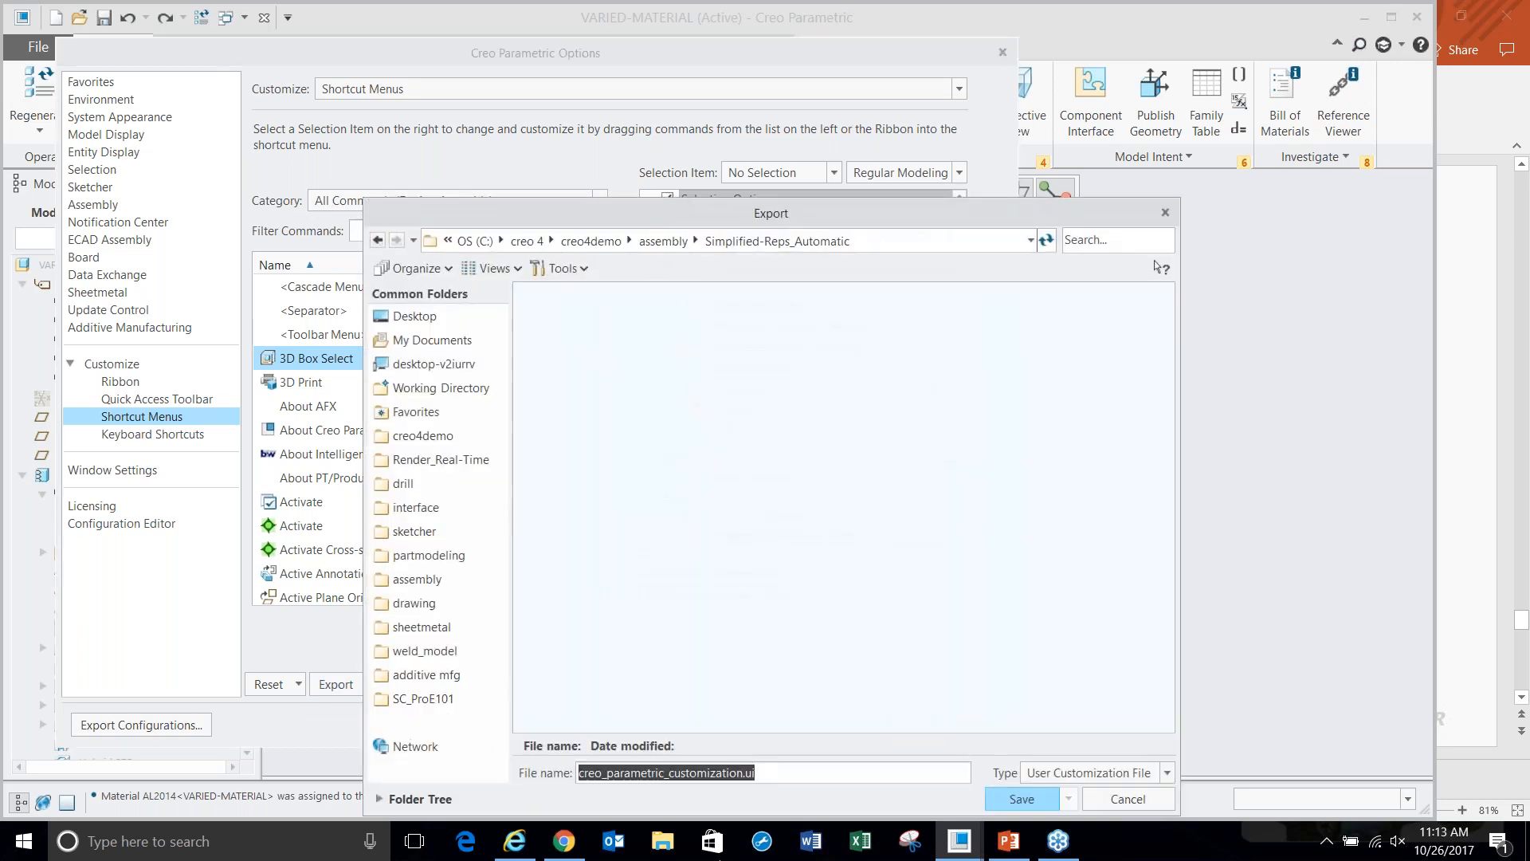
drag(851, 226, 609, 102)
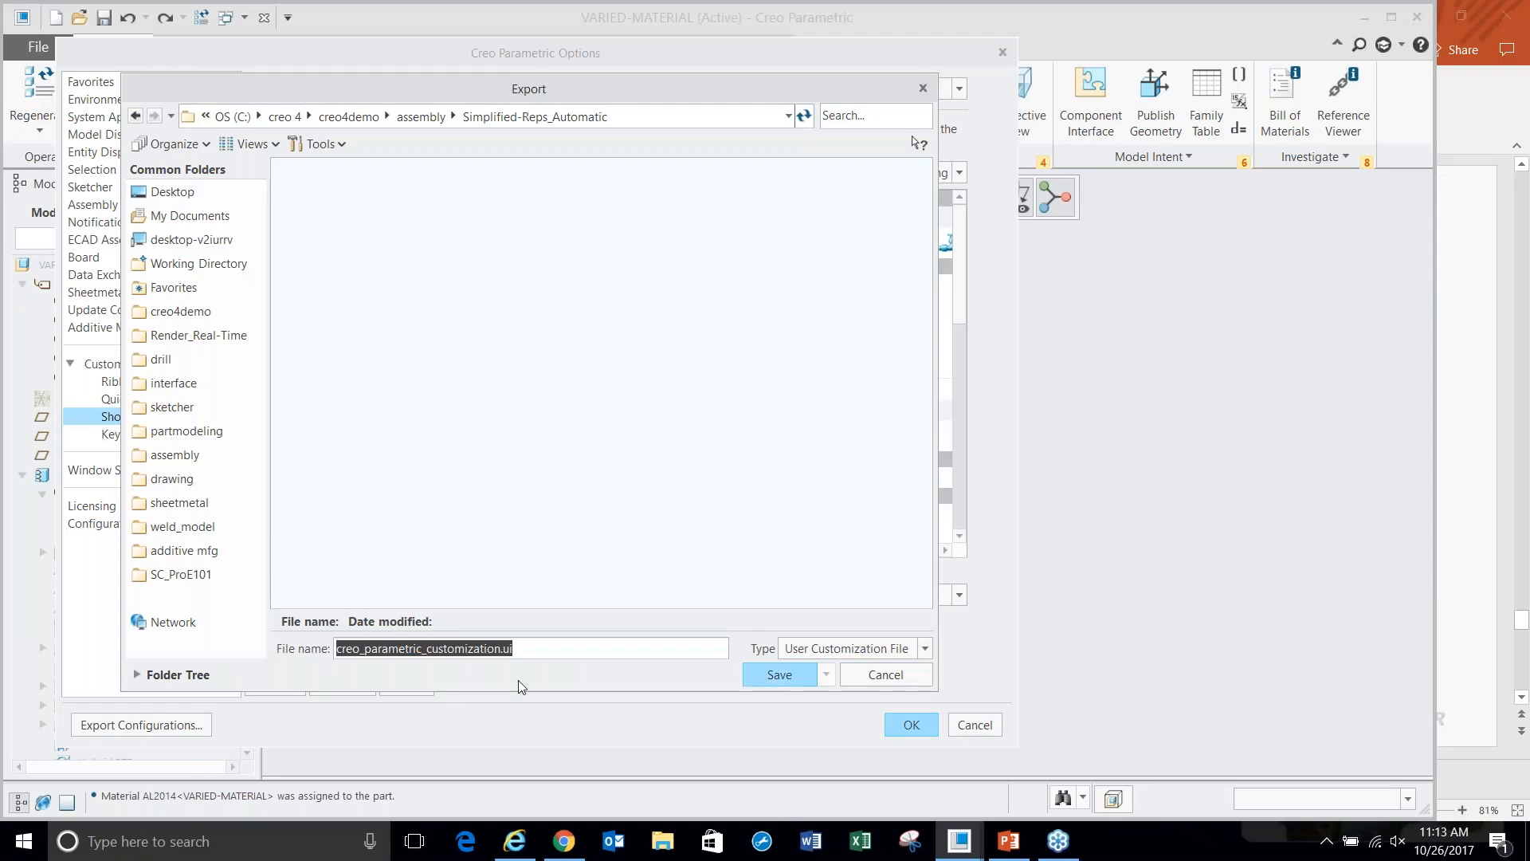
click(885, 674)
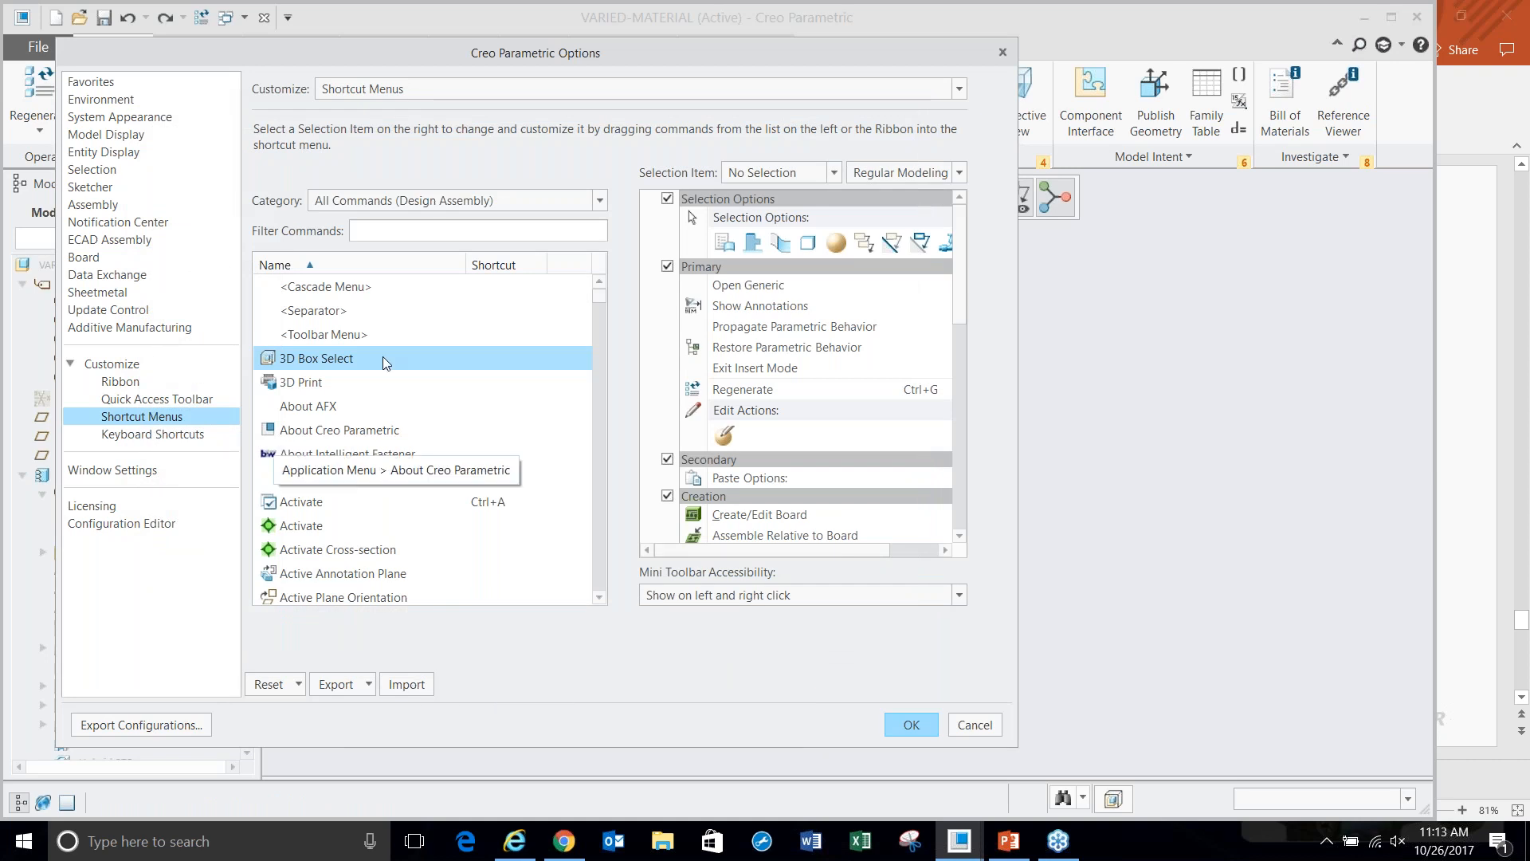
- Check the export choices for the Ribbon and Quick Access Toolbar customizations, and close the options without applying changes
click(121, 382)
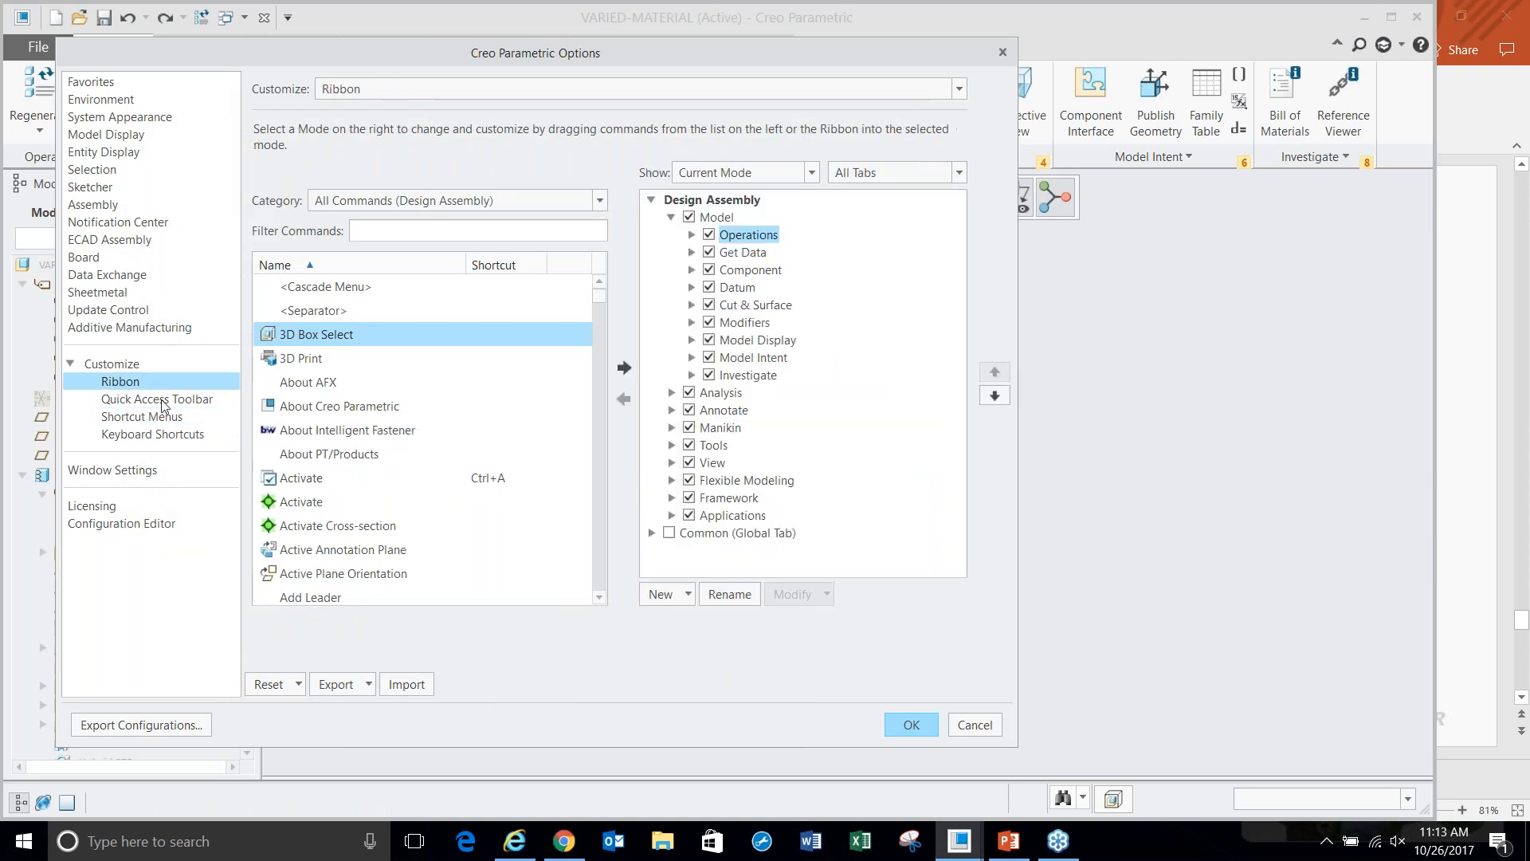
click(353, 686)
click(529, 647)
click(124, 401)
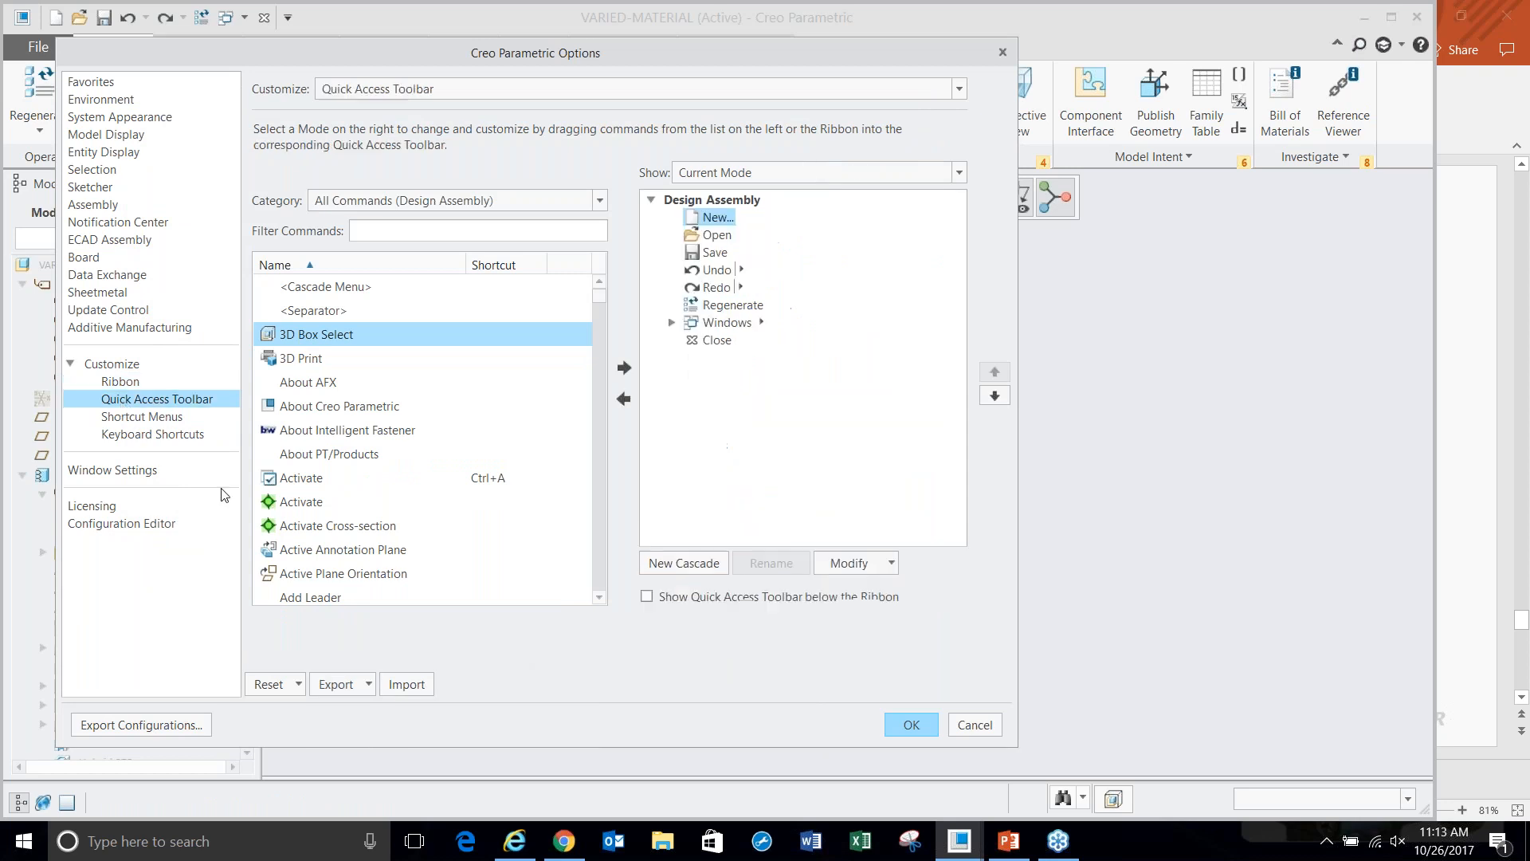
click(349, 682)
click(603, 644)
click(974, 724)
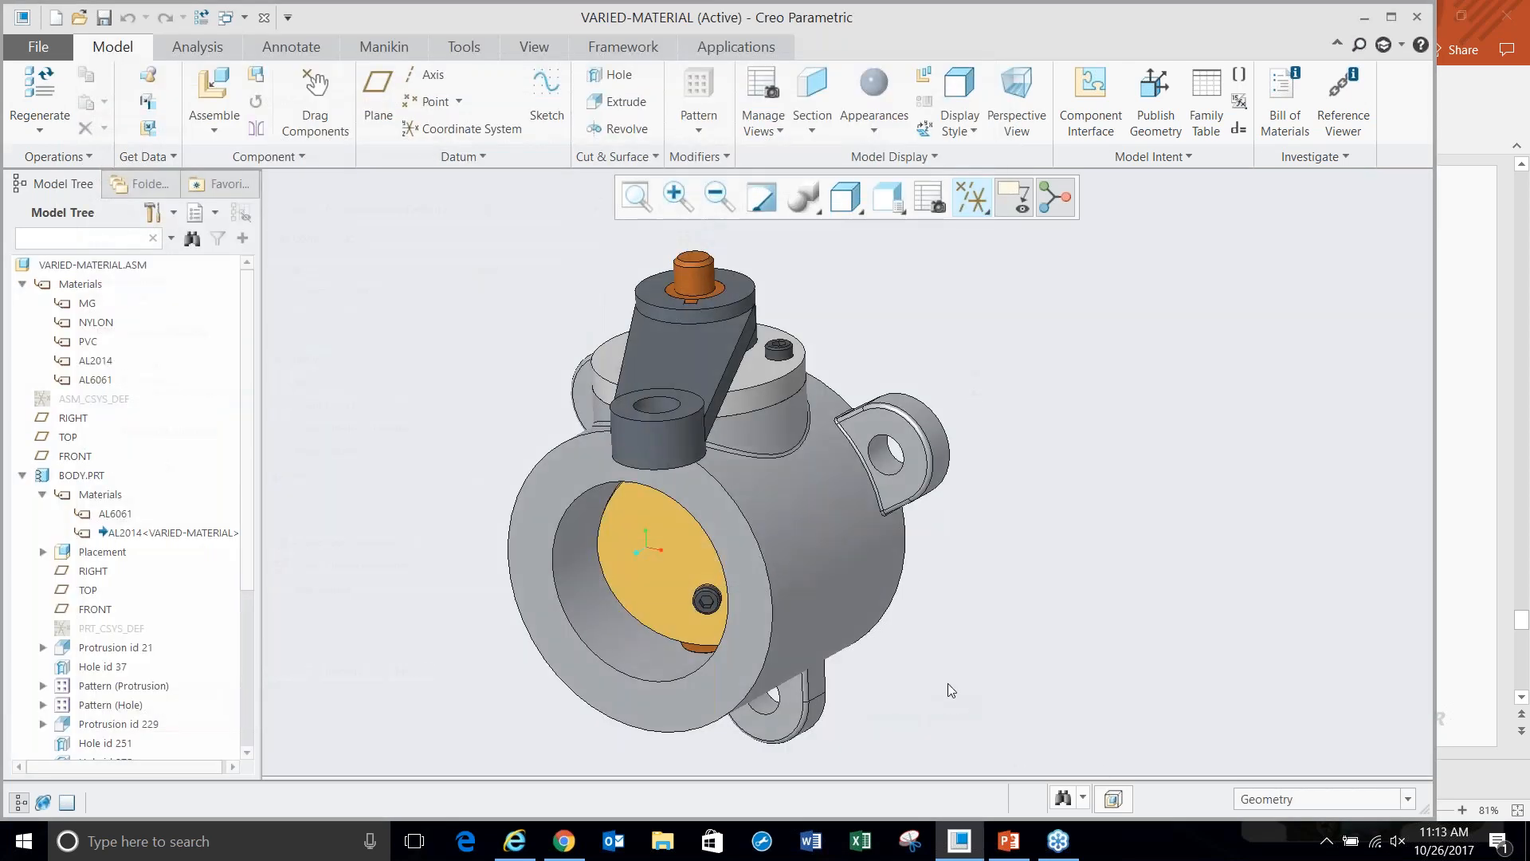
- Set the representation of COVER.PRT to Exclude in the assembly
click(1507, 319)
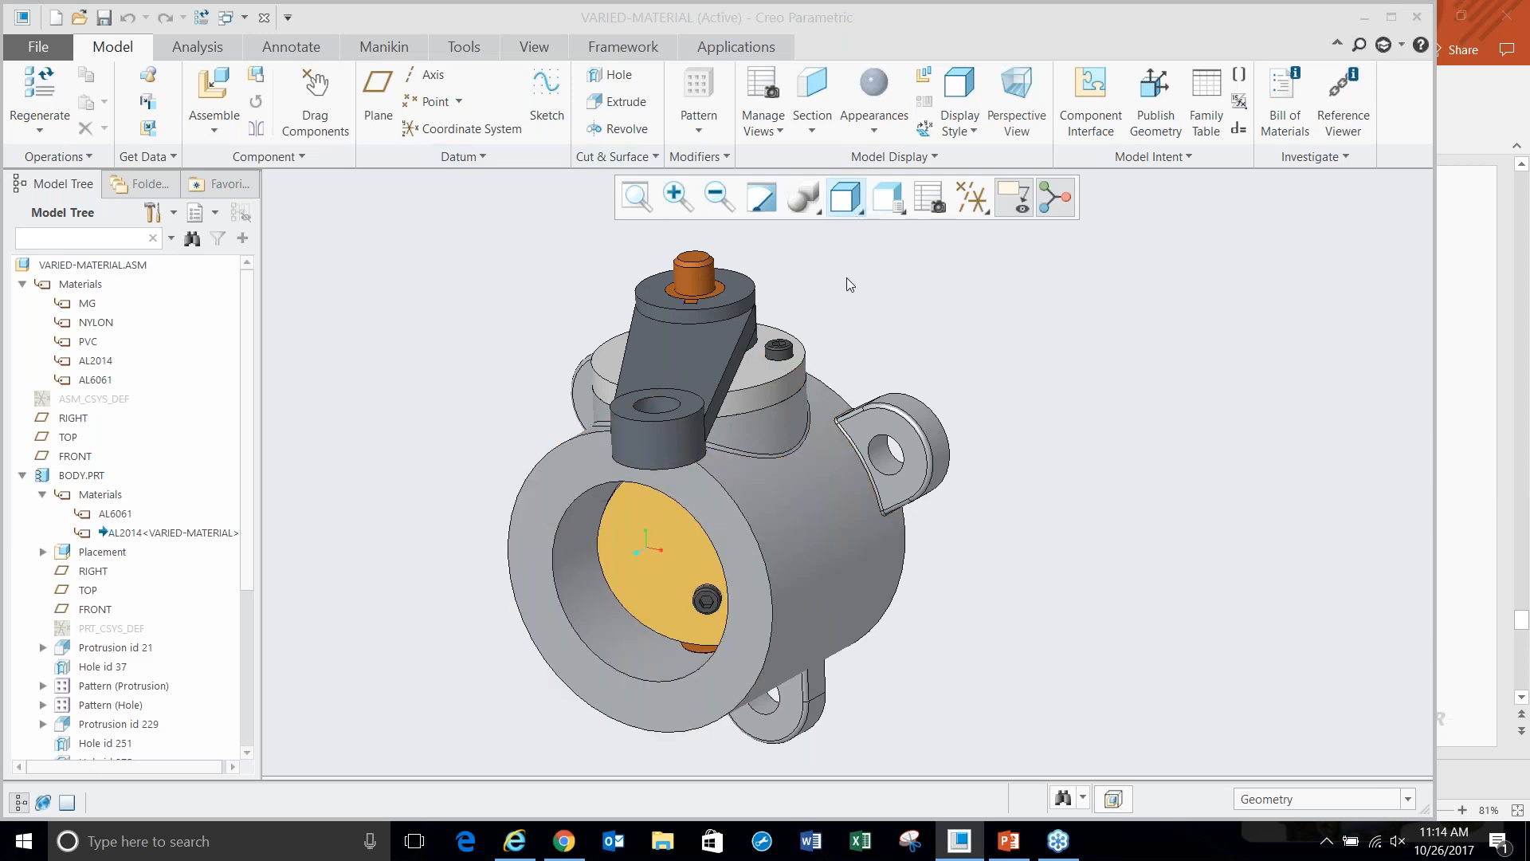
click(677, 364)
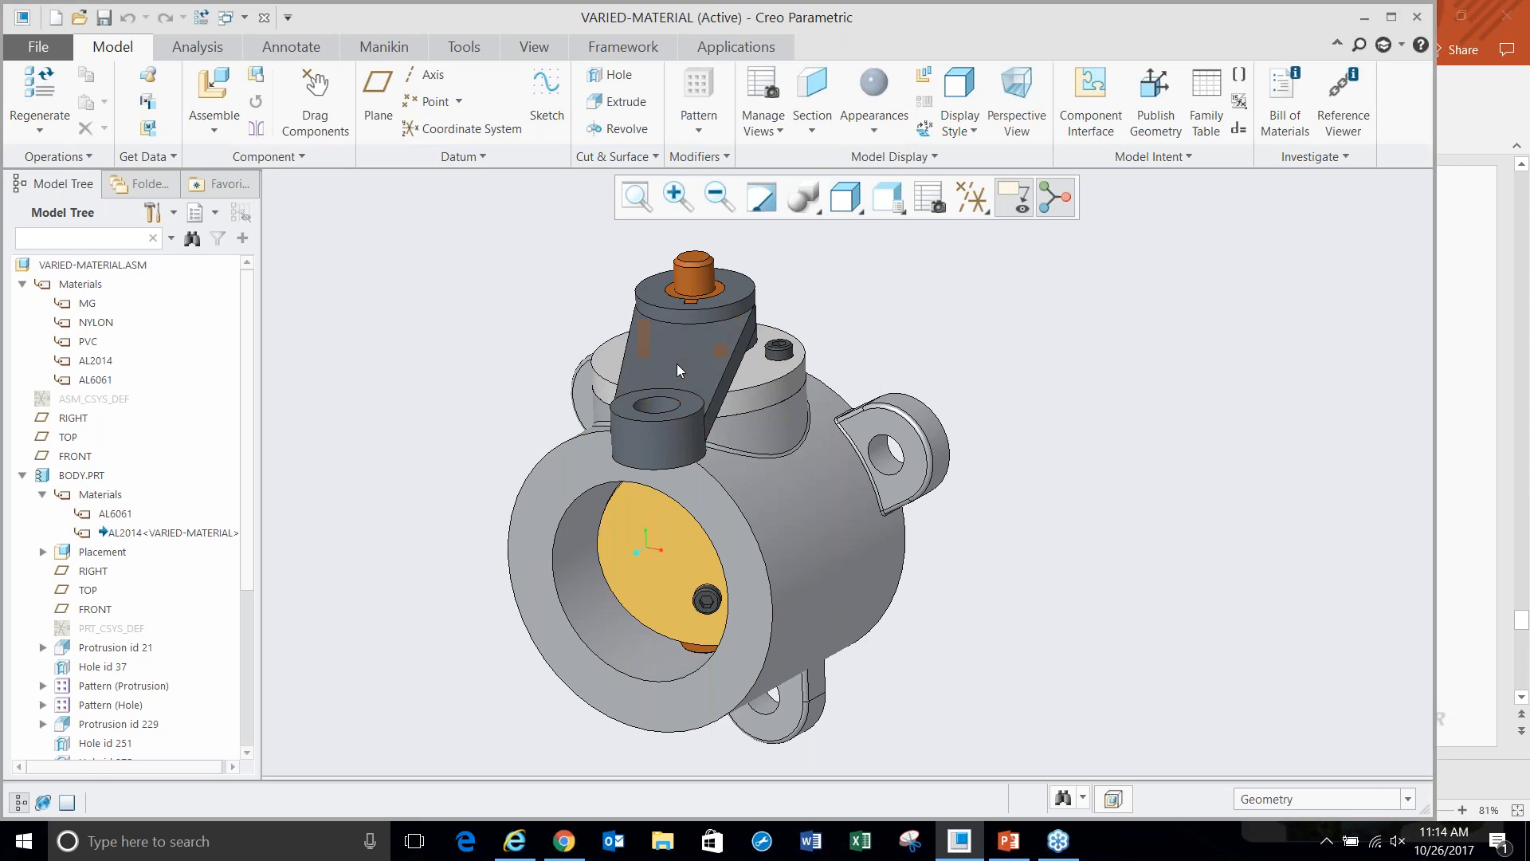
click(448, 385)
click(68, 655)
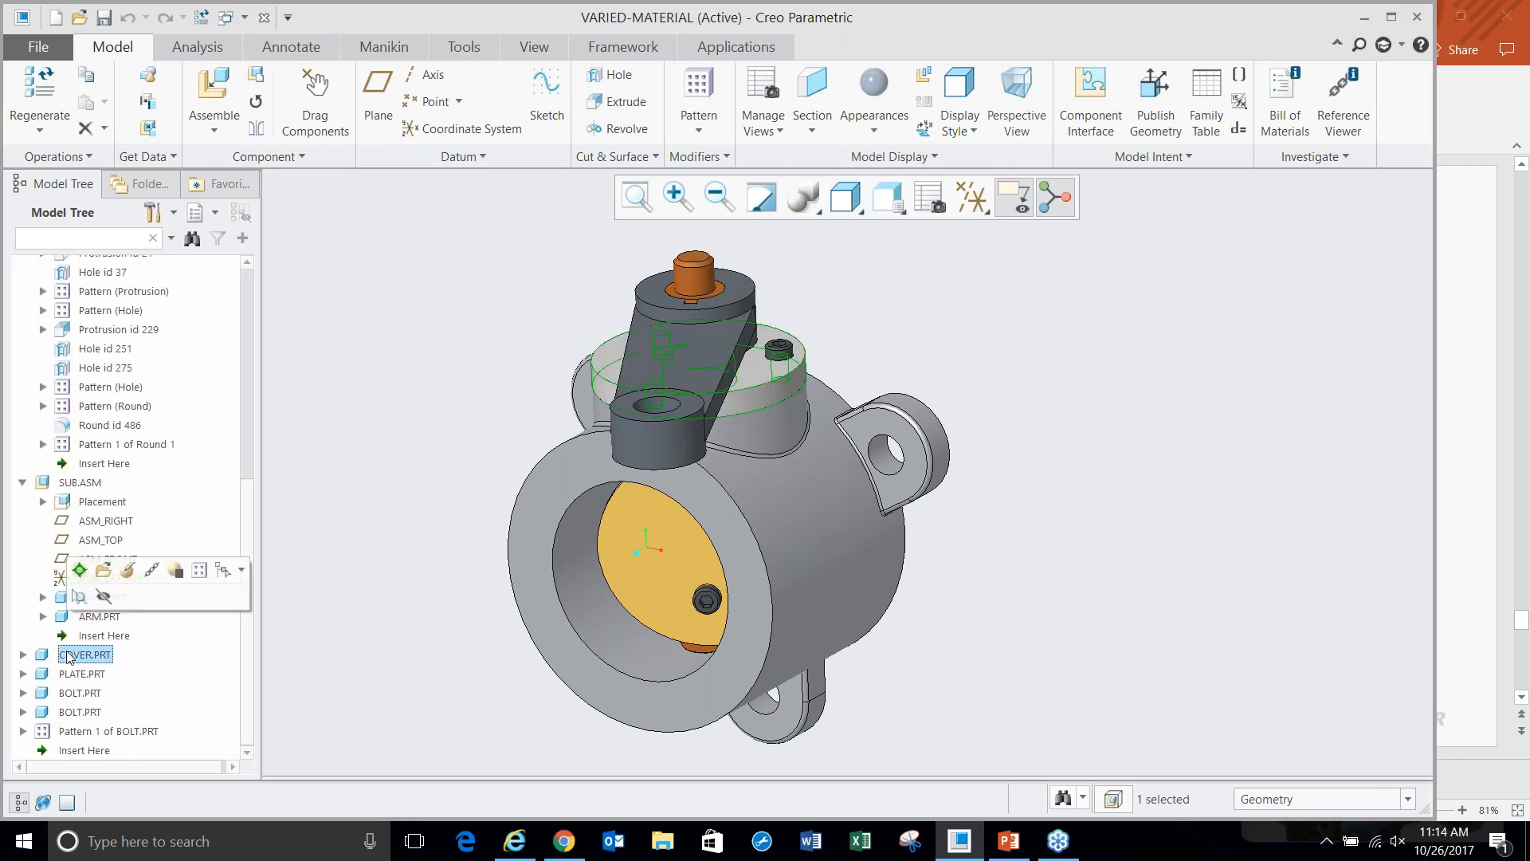
right_click(69, 654)
mouse_move(185, 431)
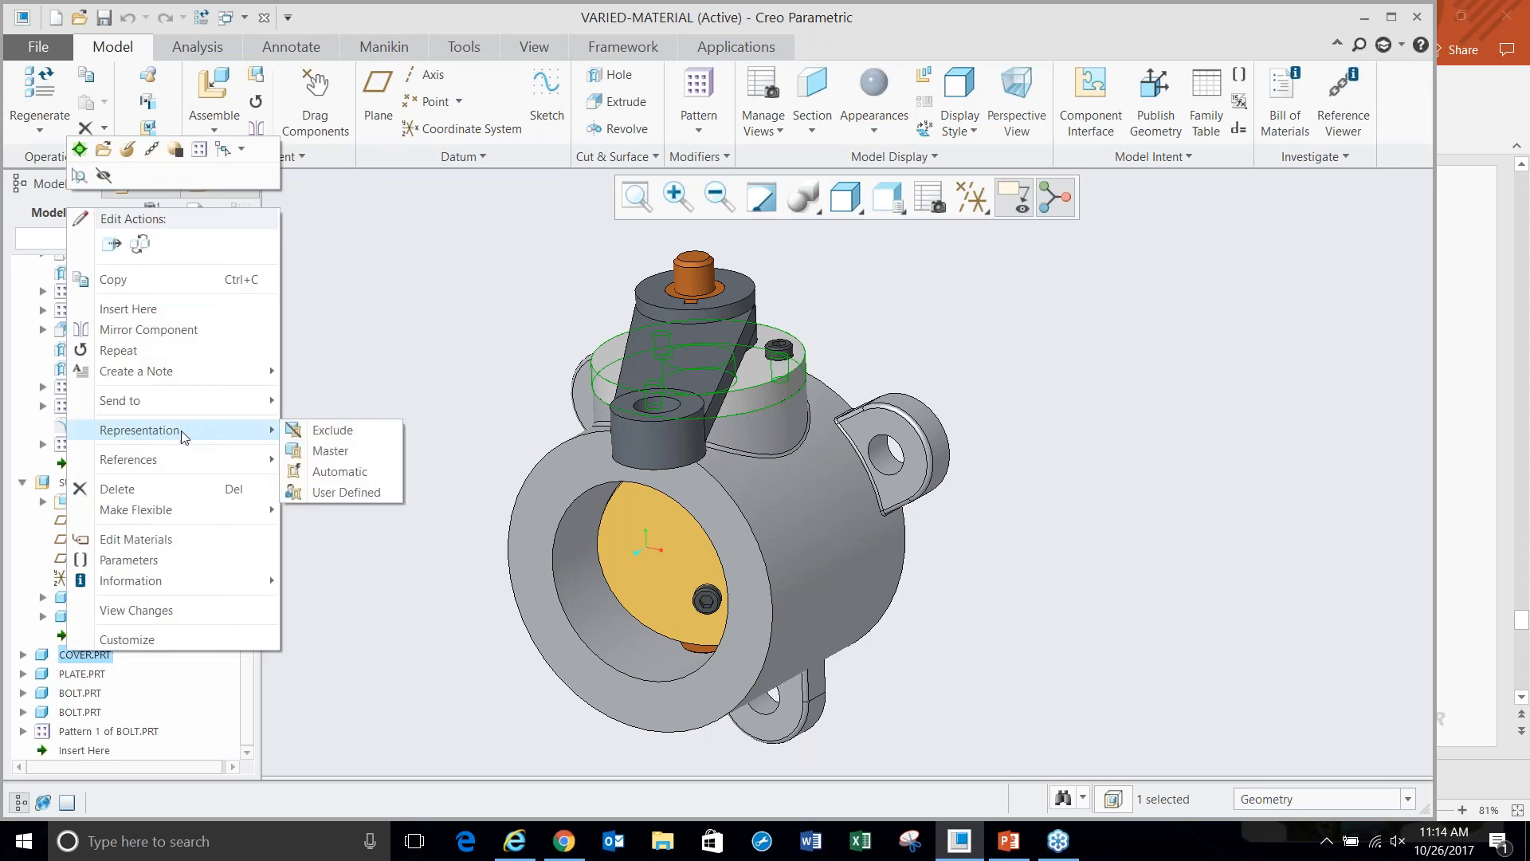
click(317, 430)
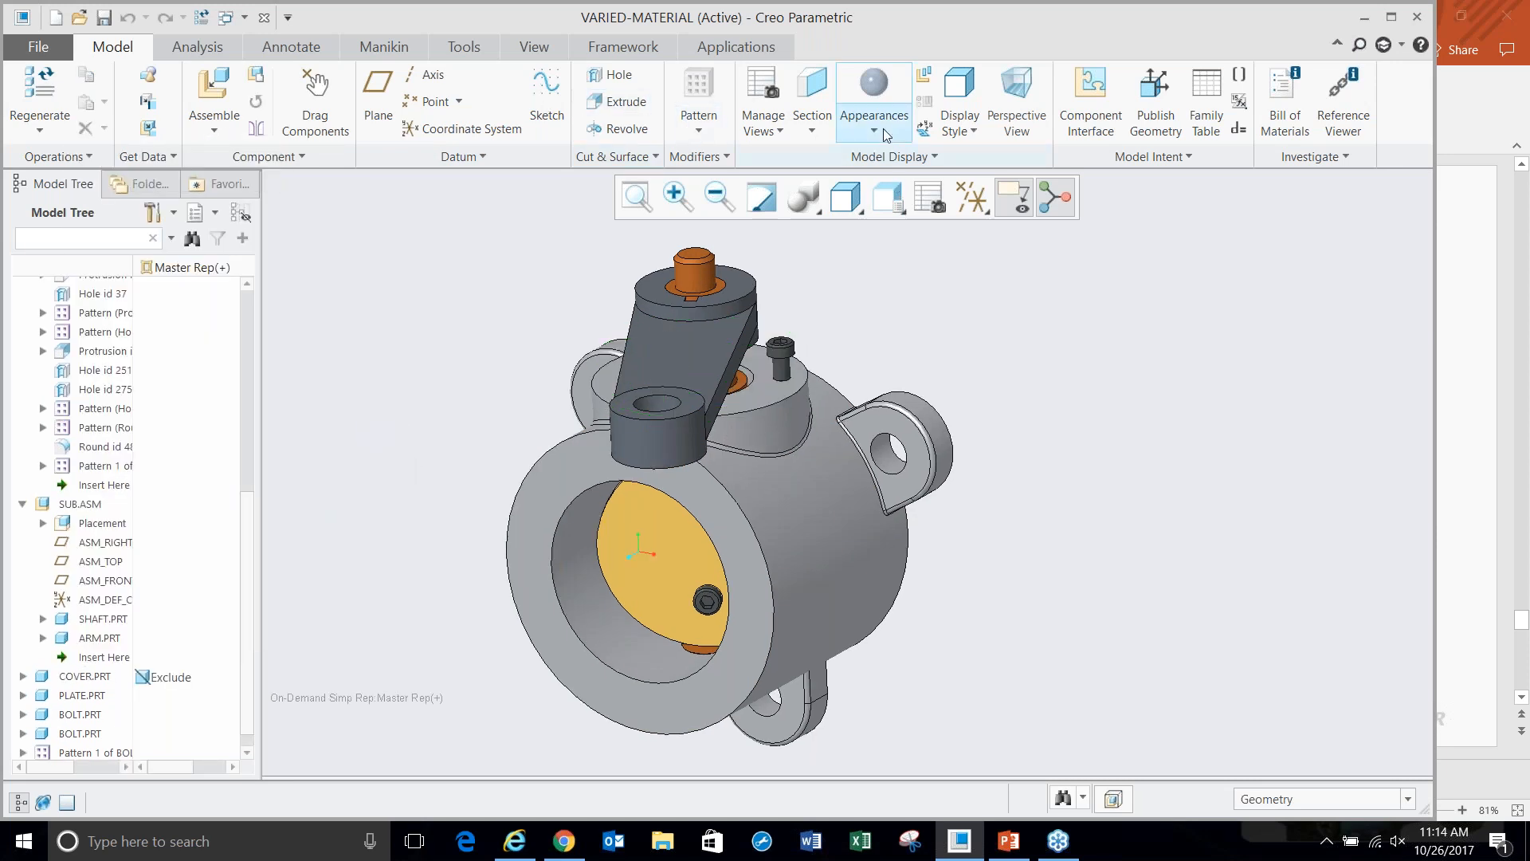
- Preview an X-direction section through the assembly to inspect its interior, and leave the section tool without keeping the cut
click(812, 129)
click(829, 171)
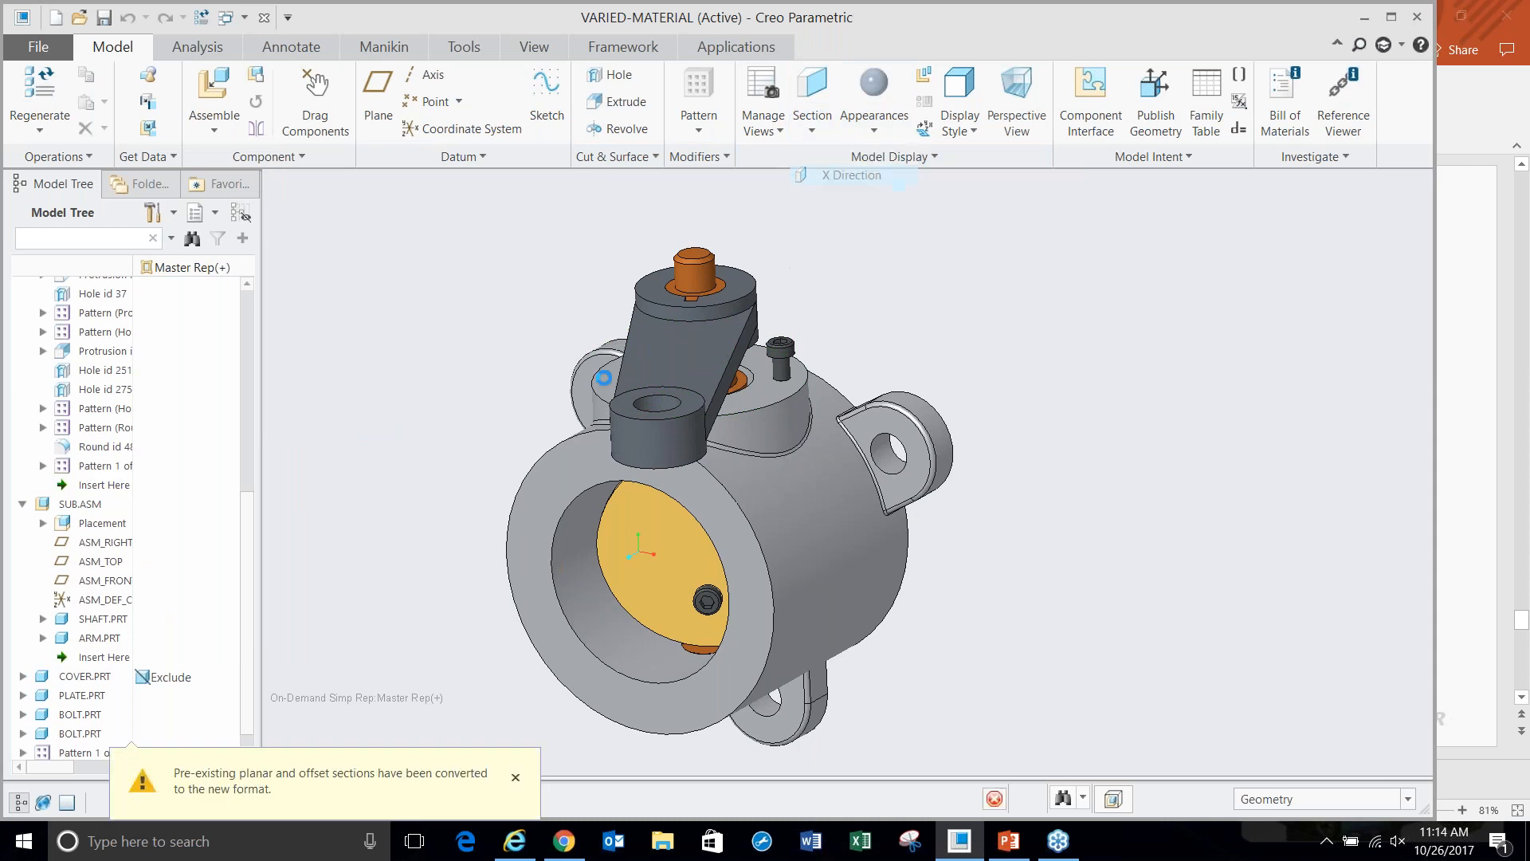
scroll(727, 423, down, 3)
scroll(727, 447, up, 2)
middle_drag(727, 449, 697, 458)
scroll(697, 458, up, 1)
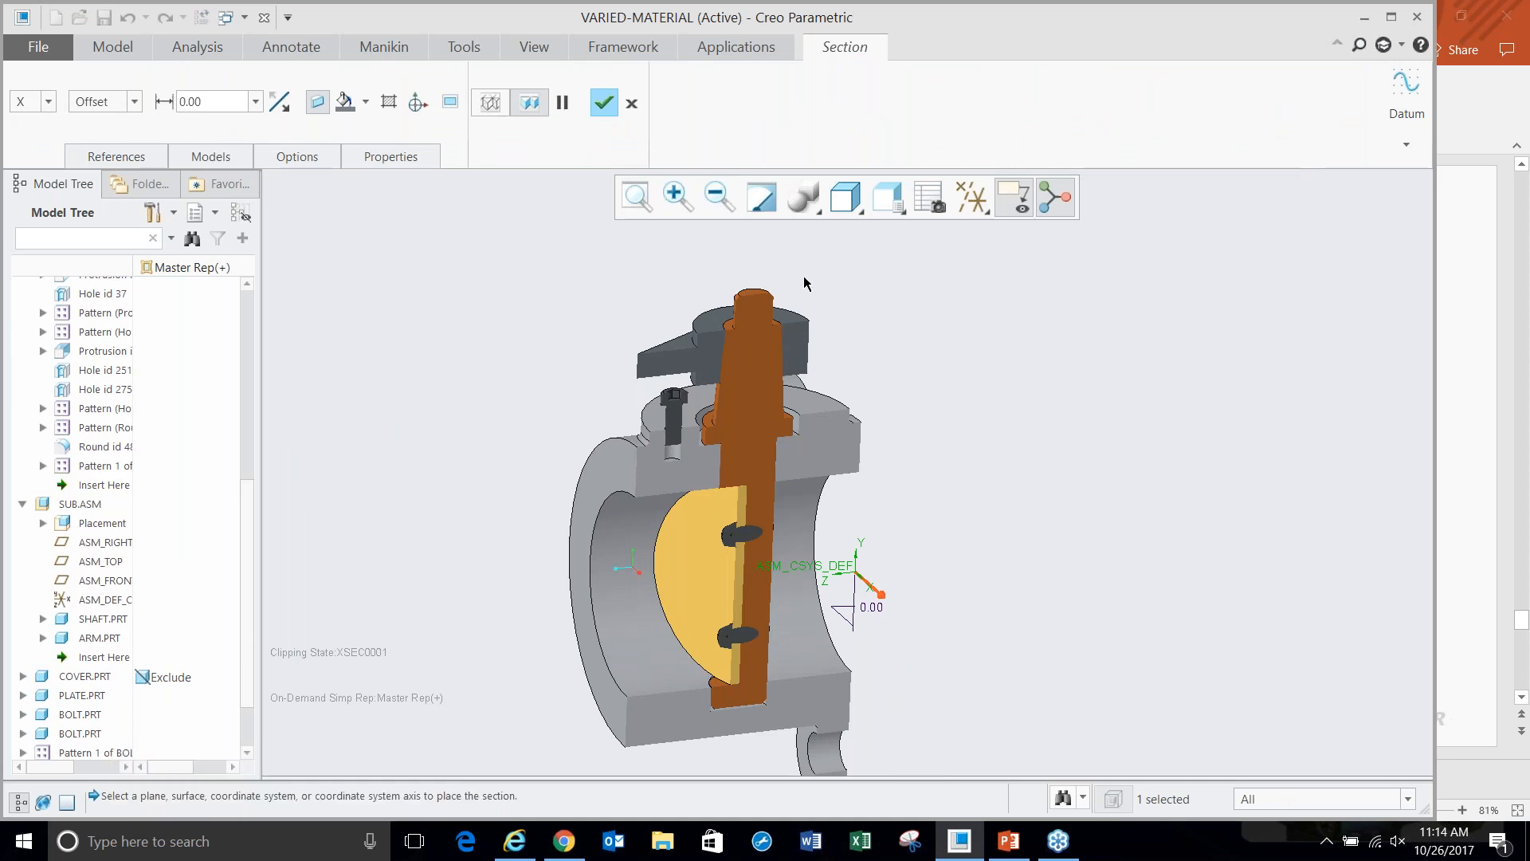
click(603, 102)
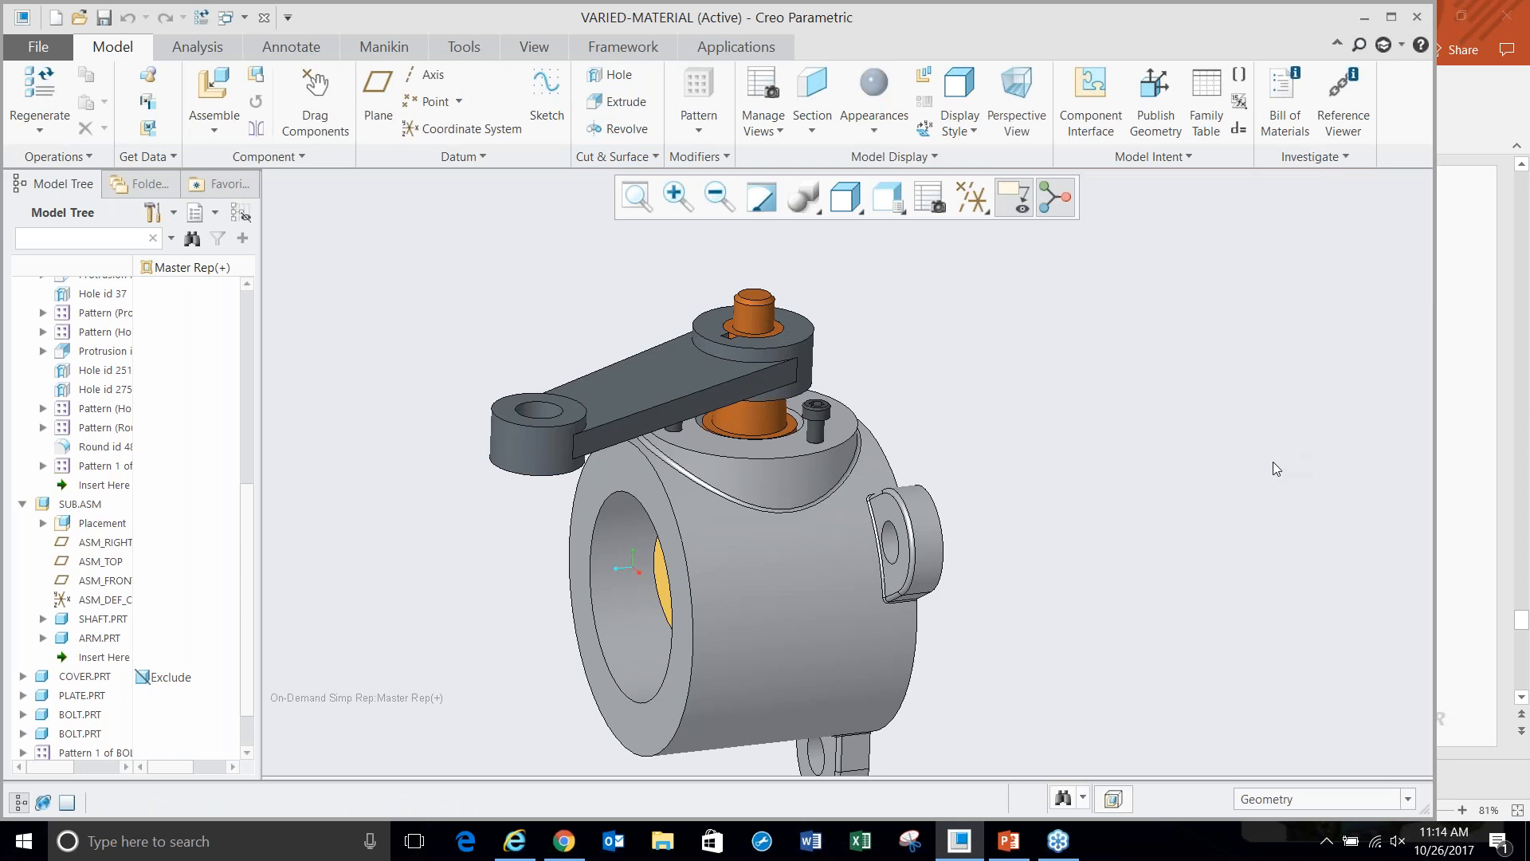
- Display the engineering, motion, simulation and rendering applications available for the assembly
click(1520, 470)
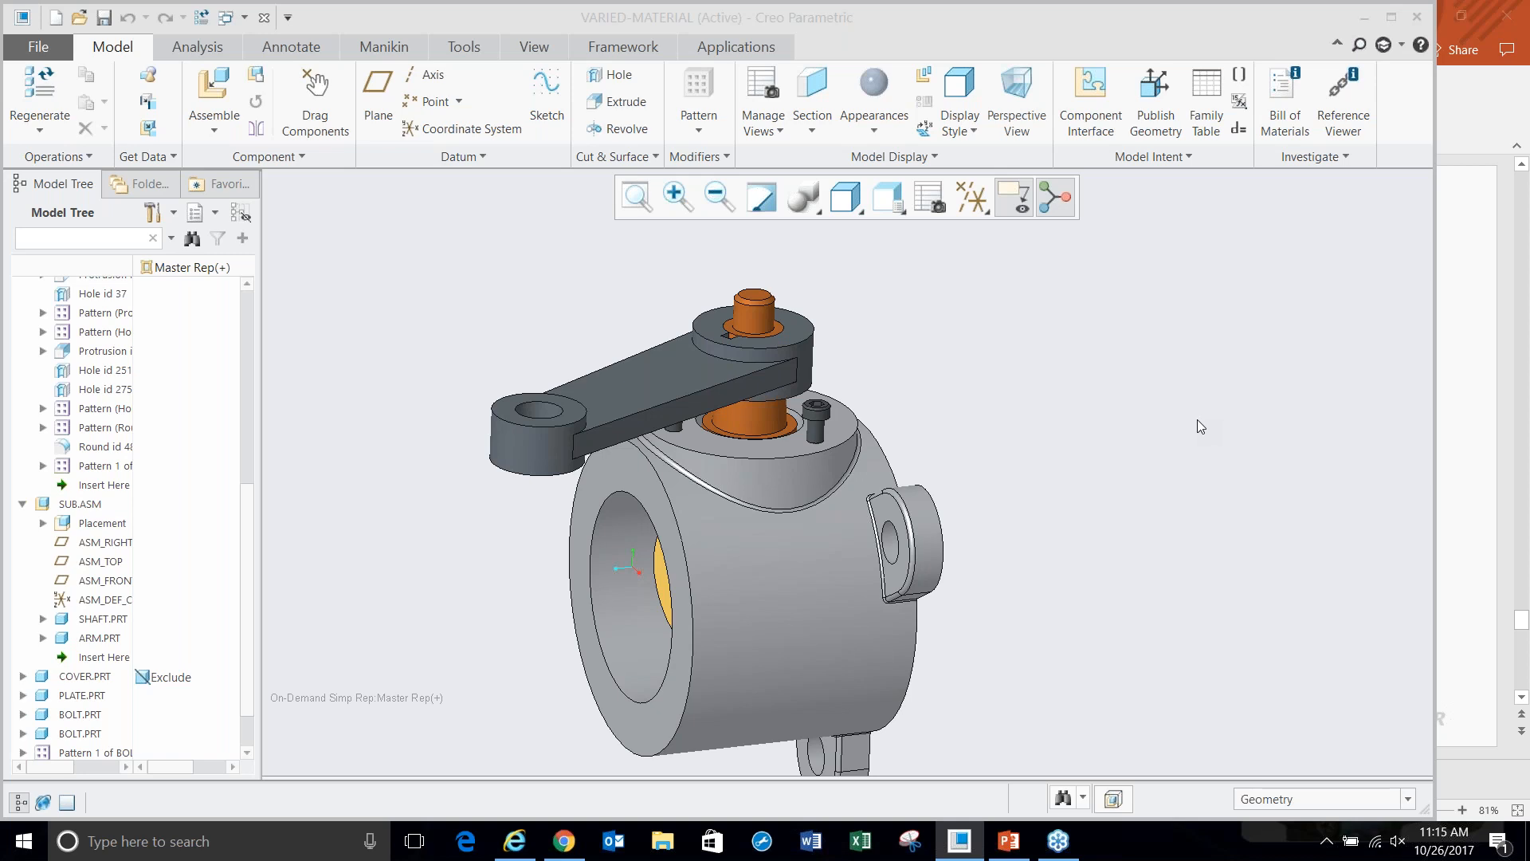
click(746, 49)
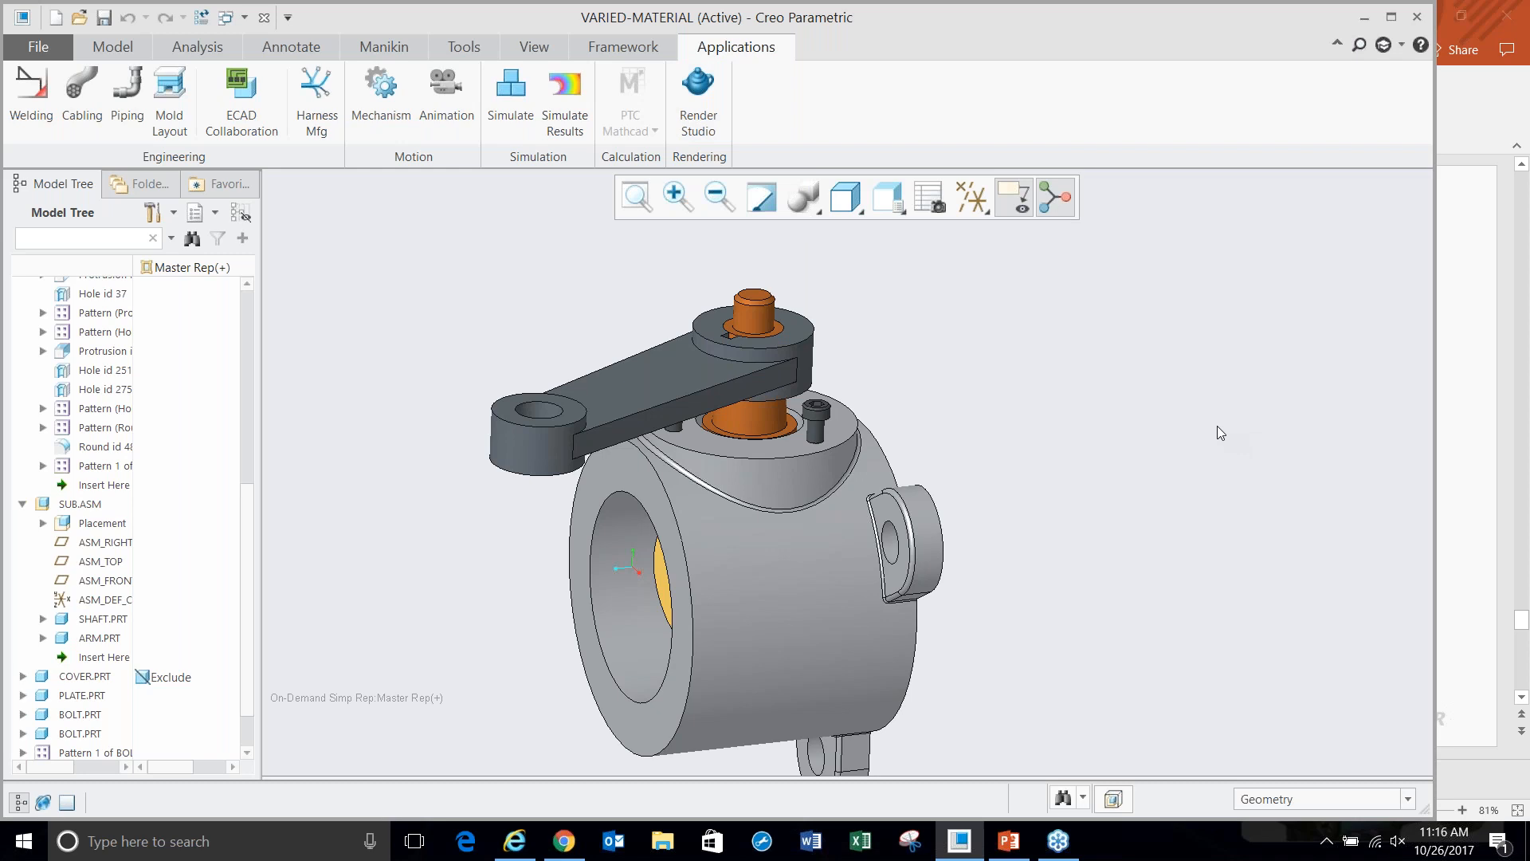
click(1525, 474)
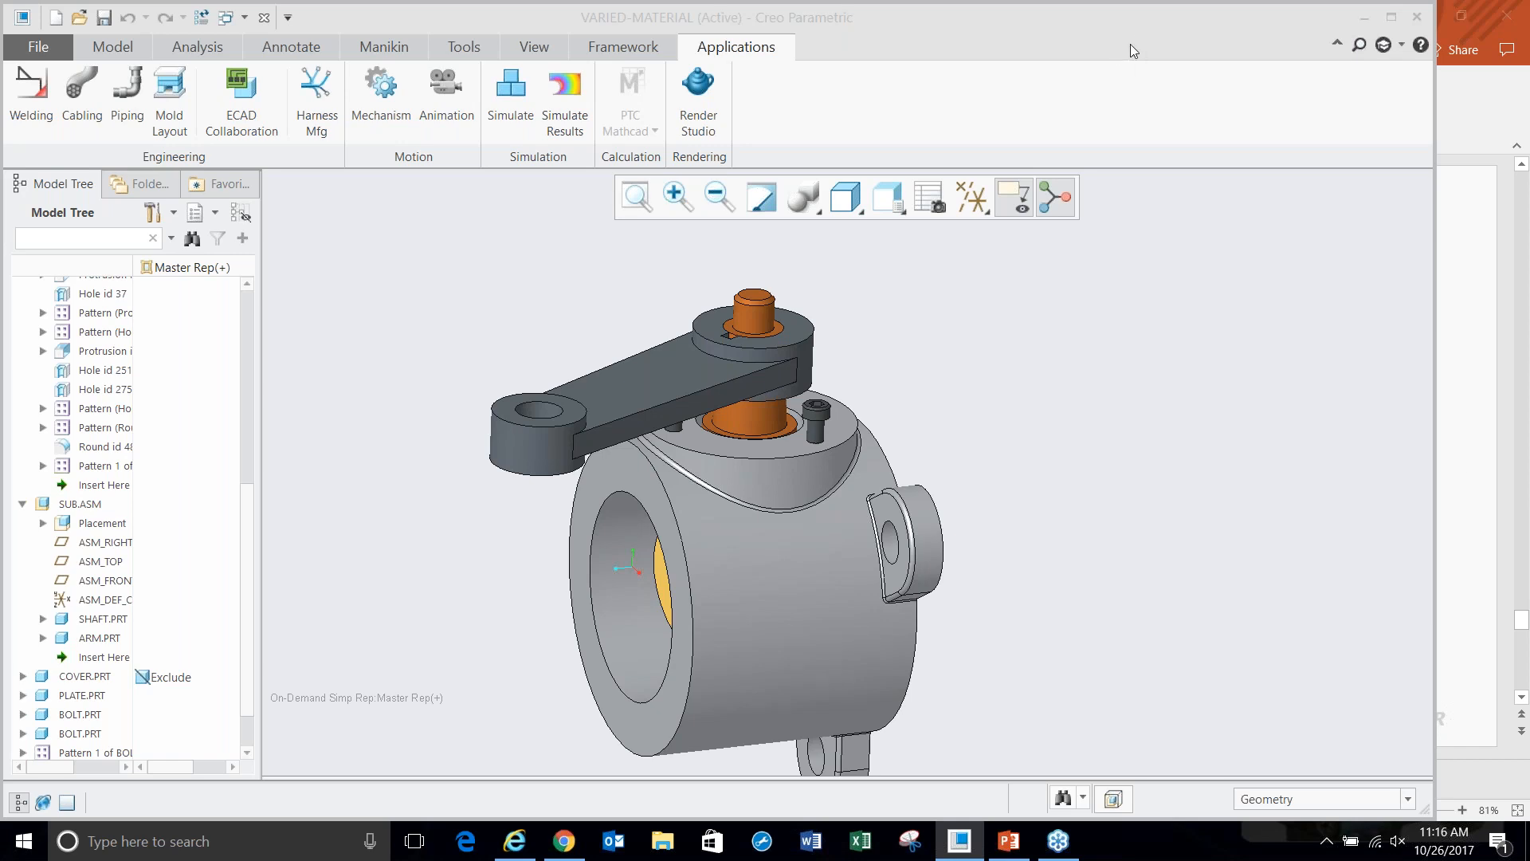
- Switch to Google Chrome and look over the current TriStar time-limited offers again
click(565, 841)
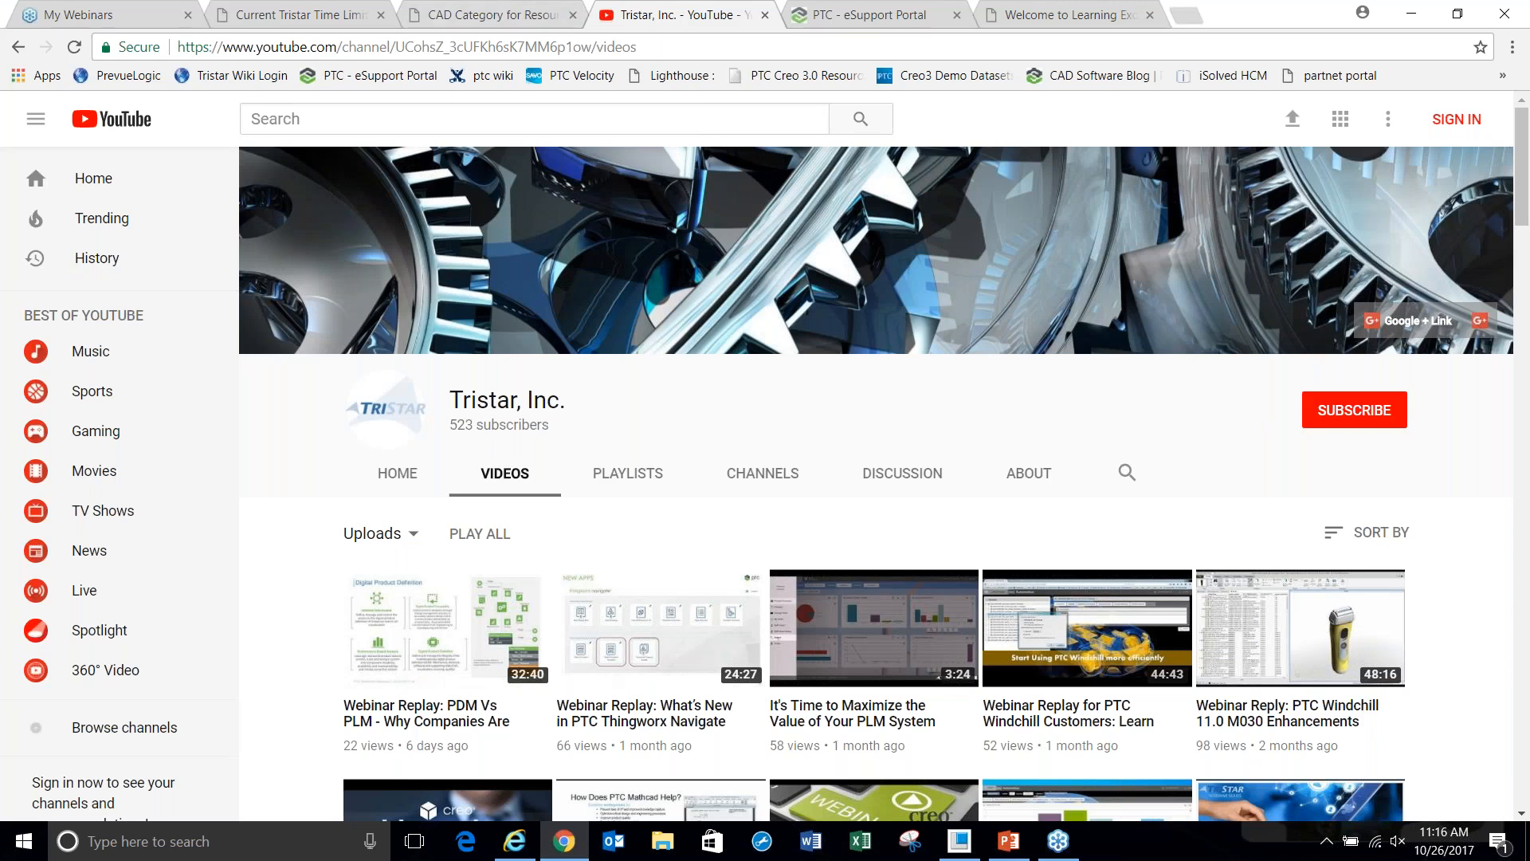
click(302, 14)
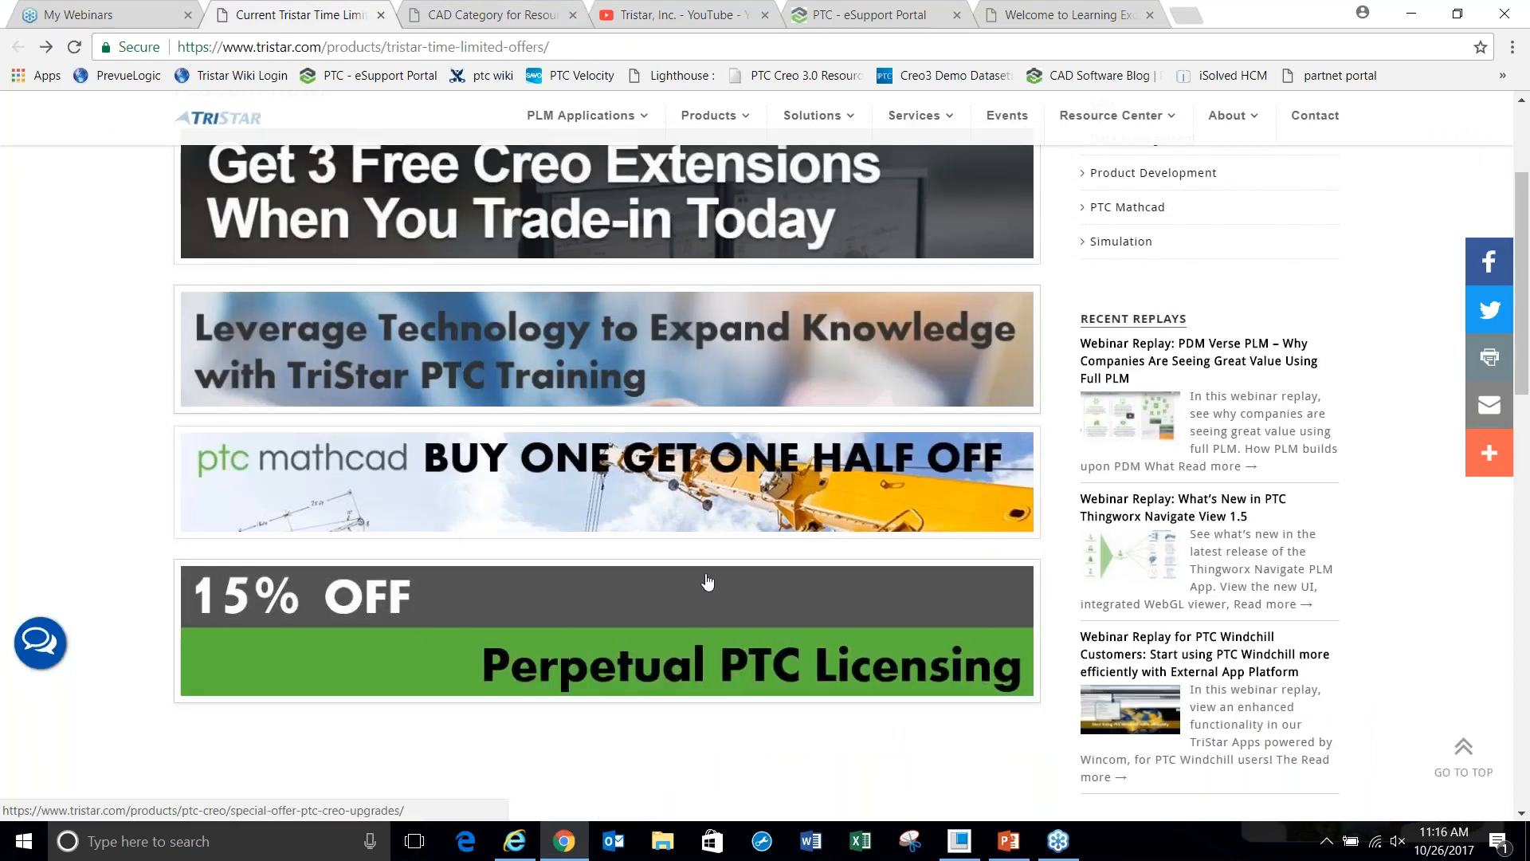
scroll(707, 582, up, 2)
scroll(510, 231, down, 1)
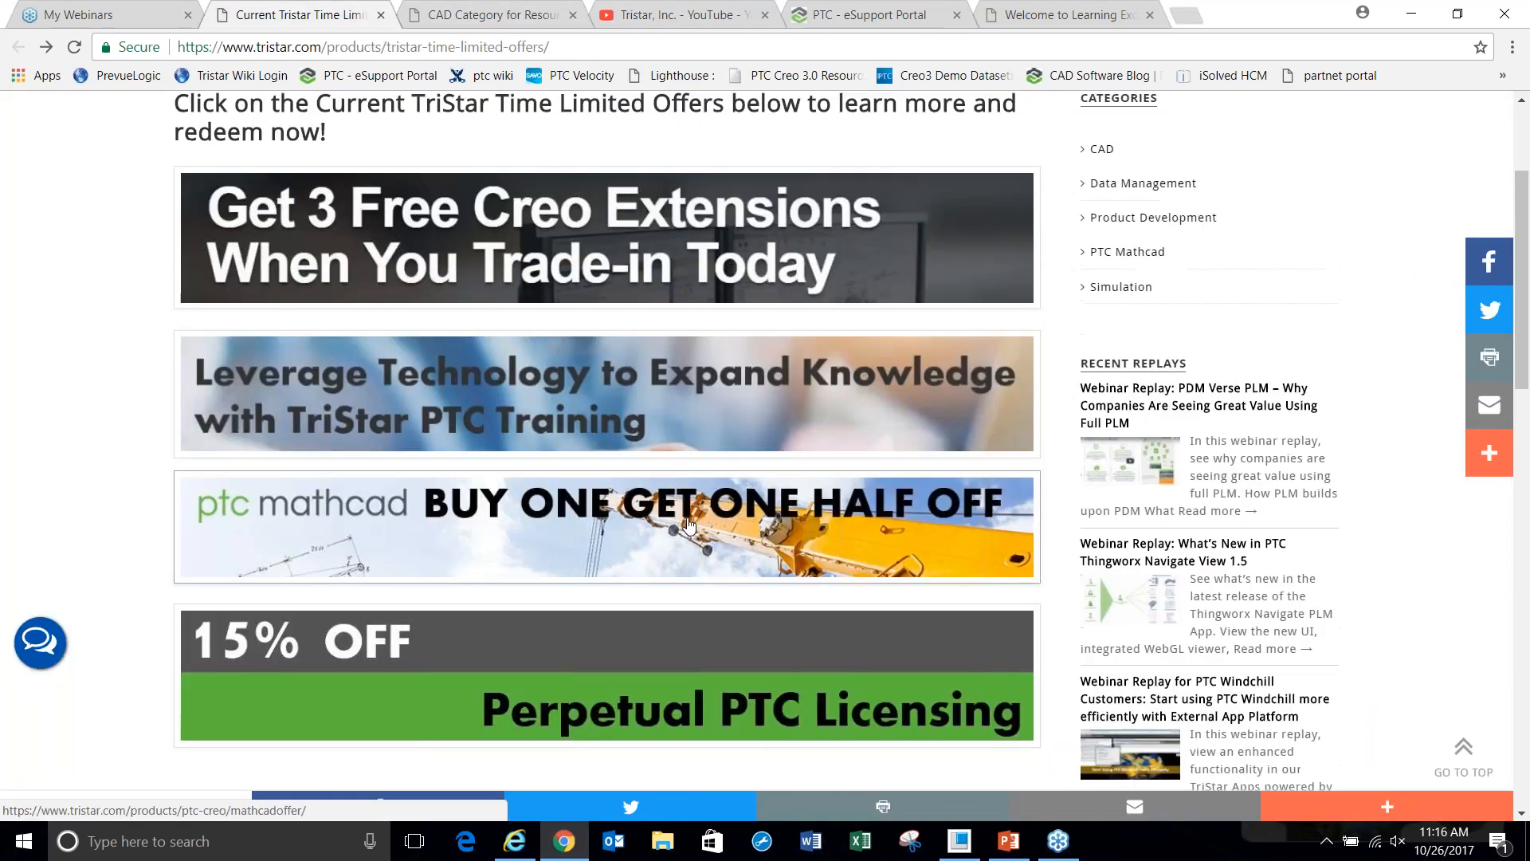
- Open the offer of 3 free Creo extensions for a trade-in and read its terms and extension choices
click(505, 261)
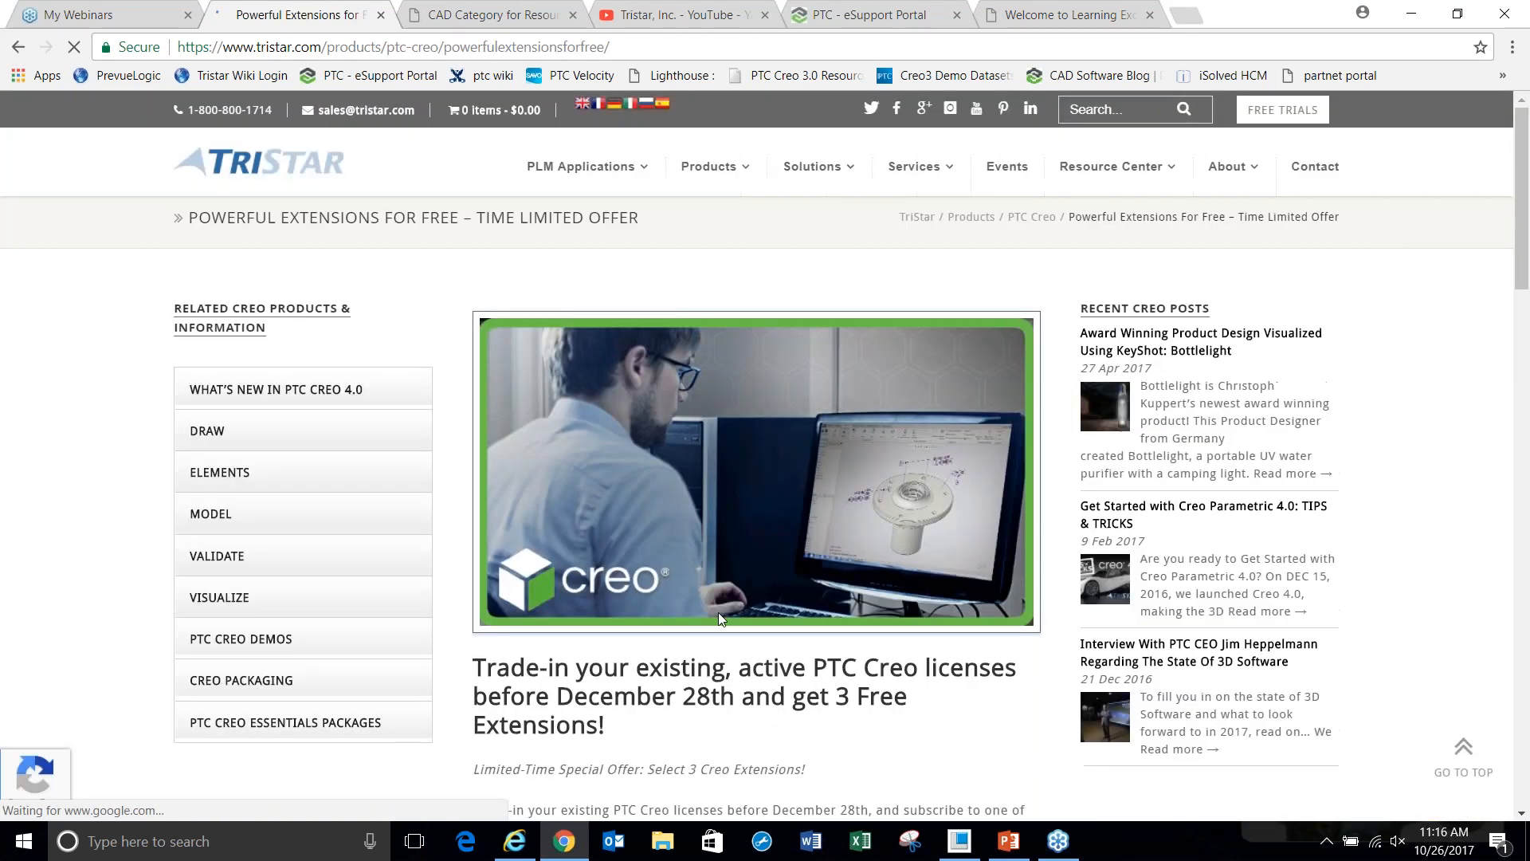
scroll(723, 594, down, 3)
scroll(724, 594, down, 2)
scroll(724, 589, up, 2)
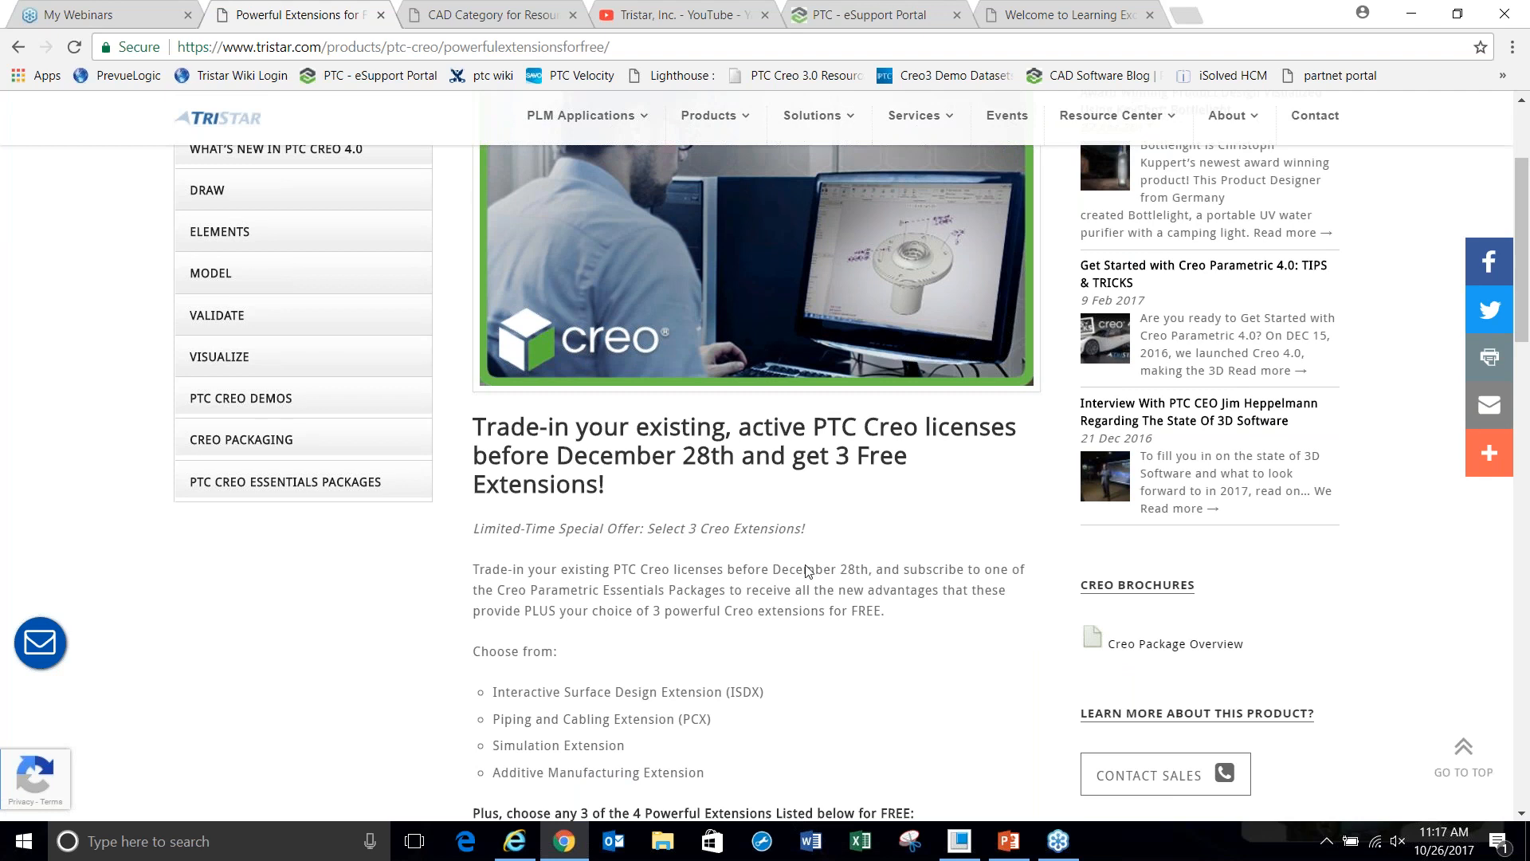
- Return from the free-extensions offer to the time-limited offers, and open and read the TriStar PTC Training special offers
scroll(806, 571, down, 1)
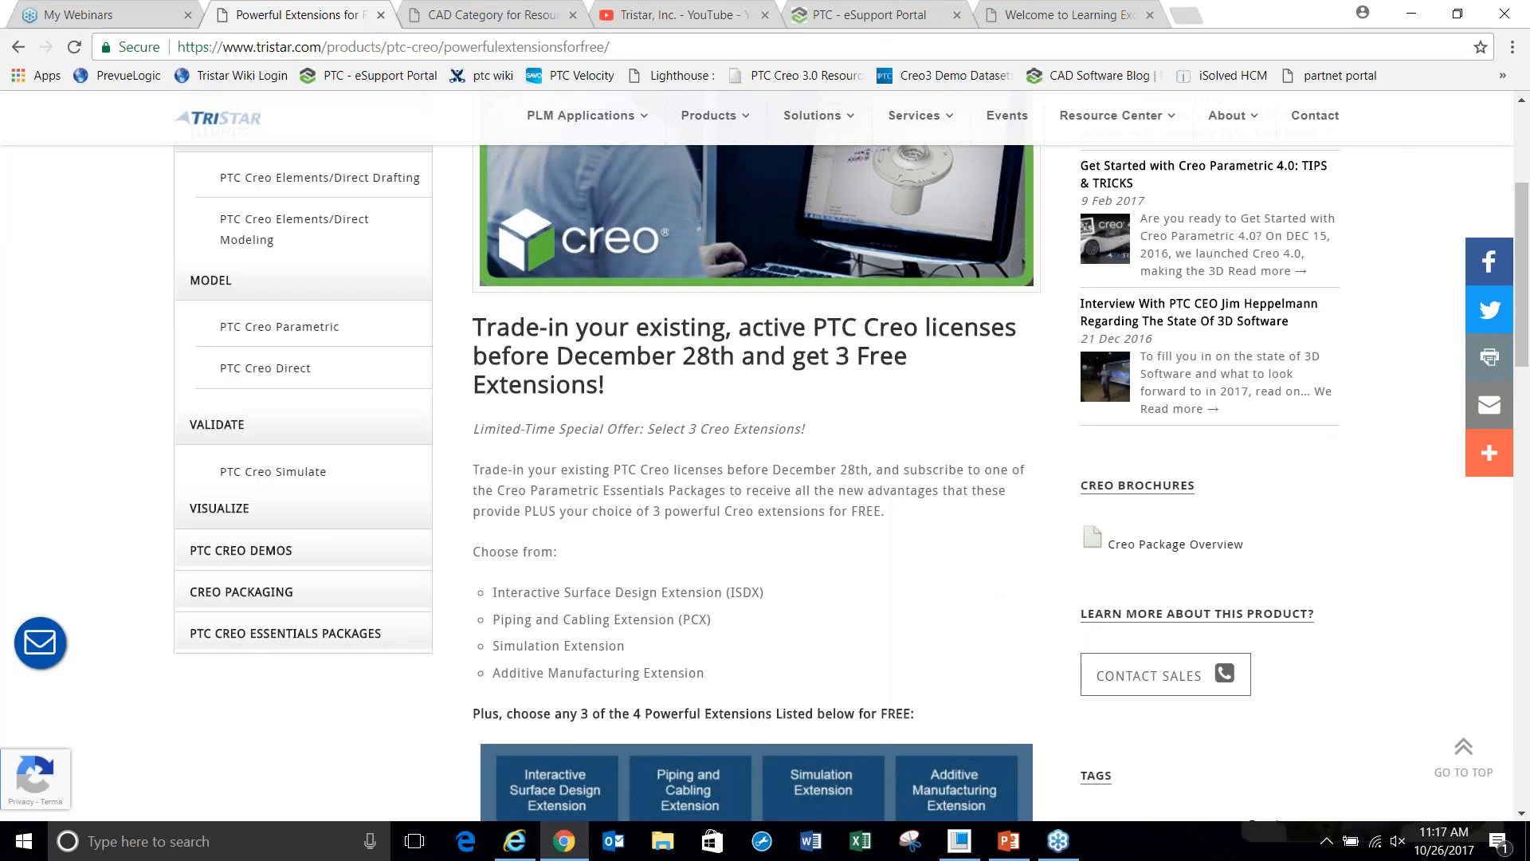
click(17, 46)
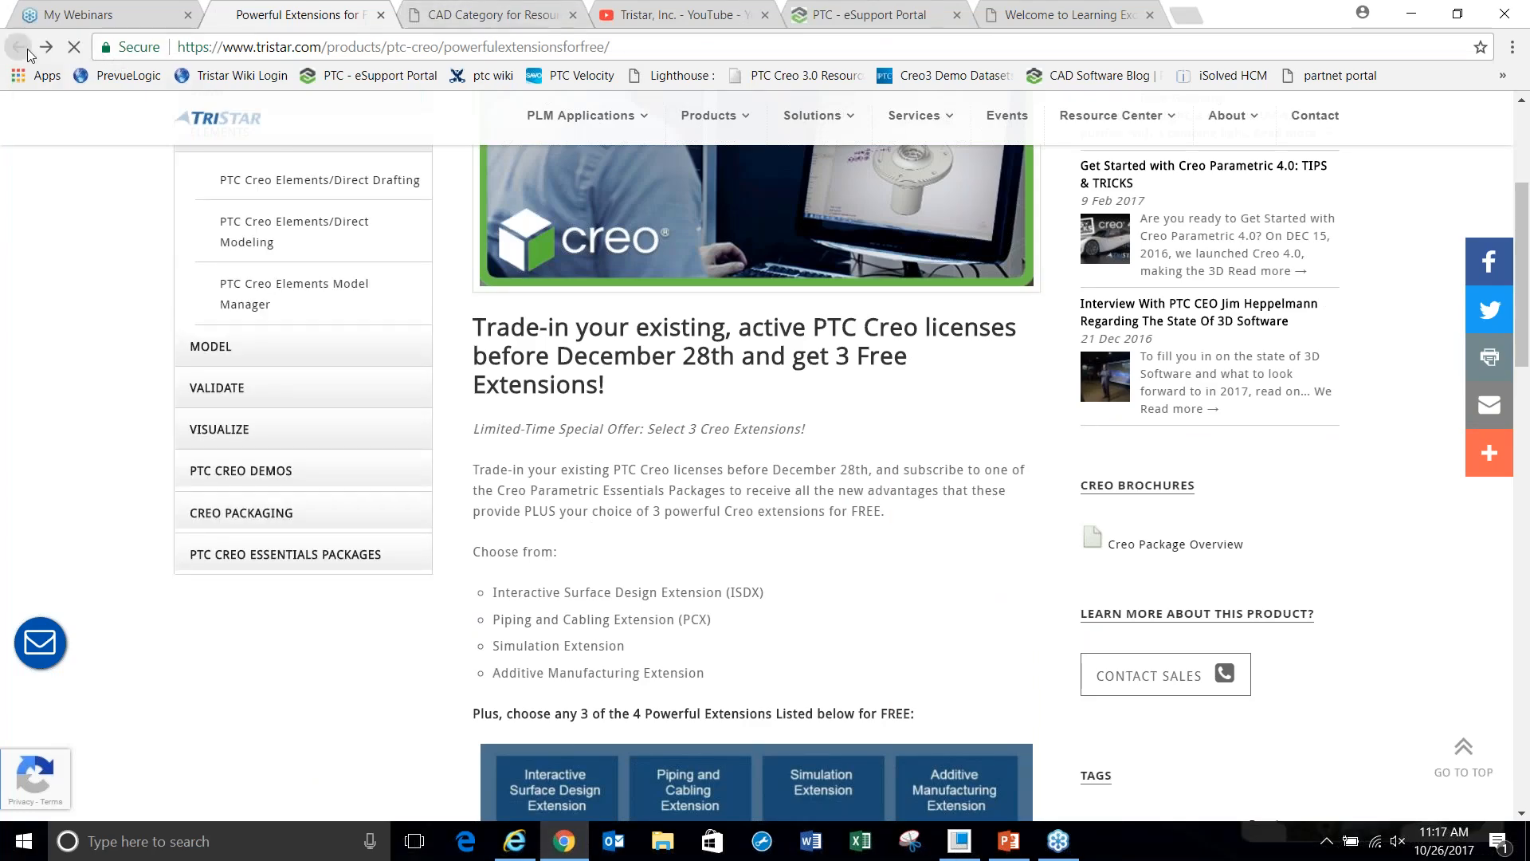
click(585, 366)
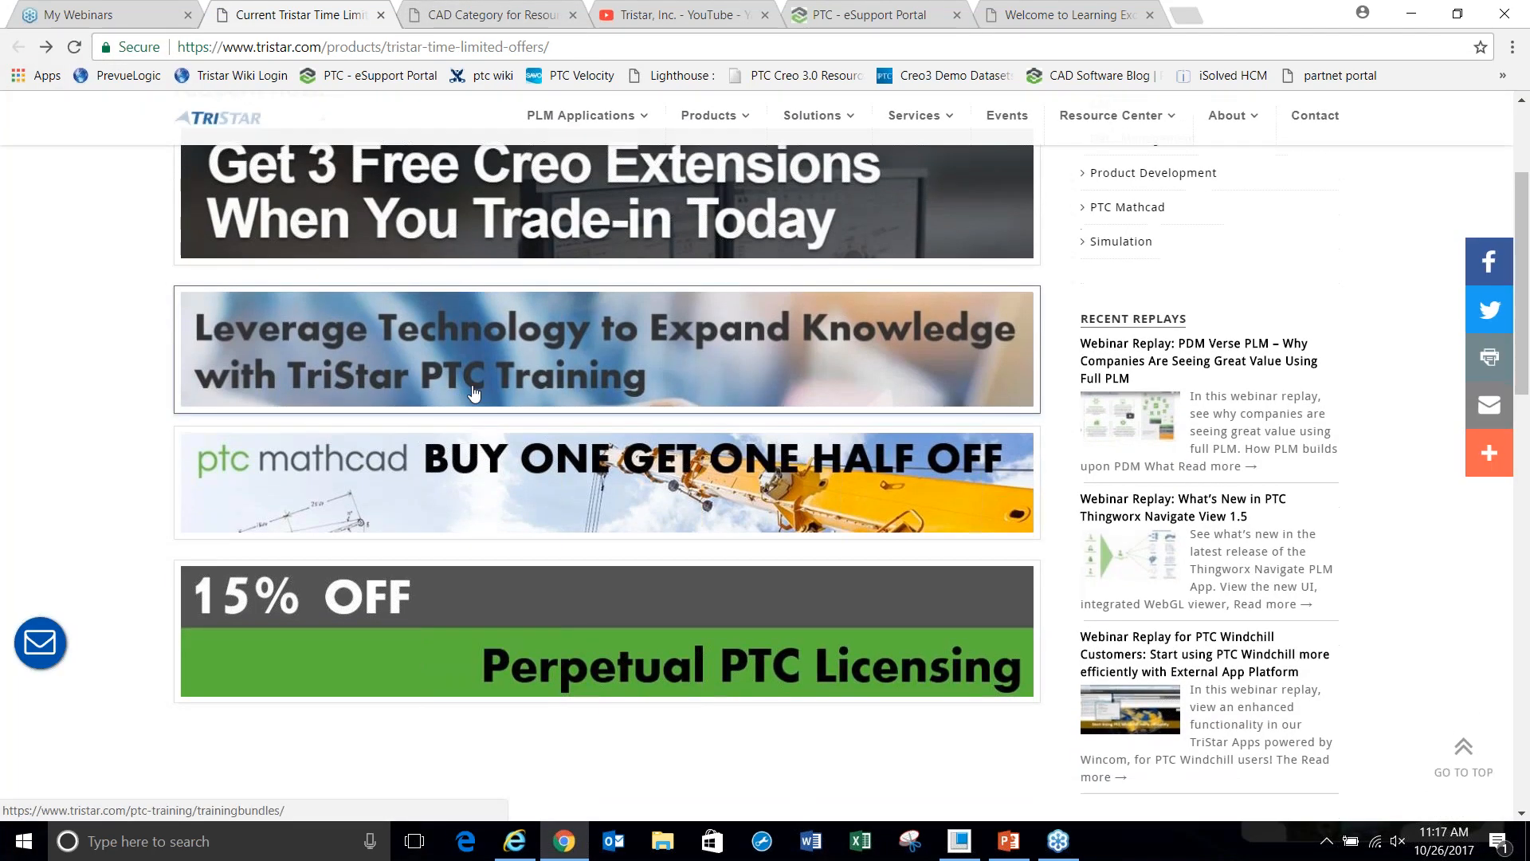
scroll(634, 470, down, 3)
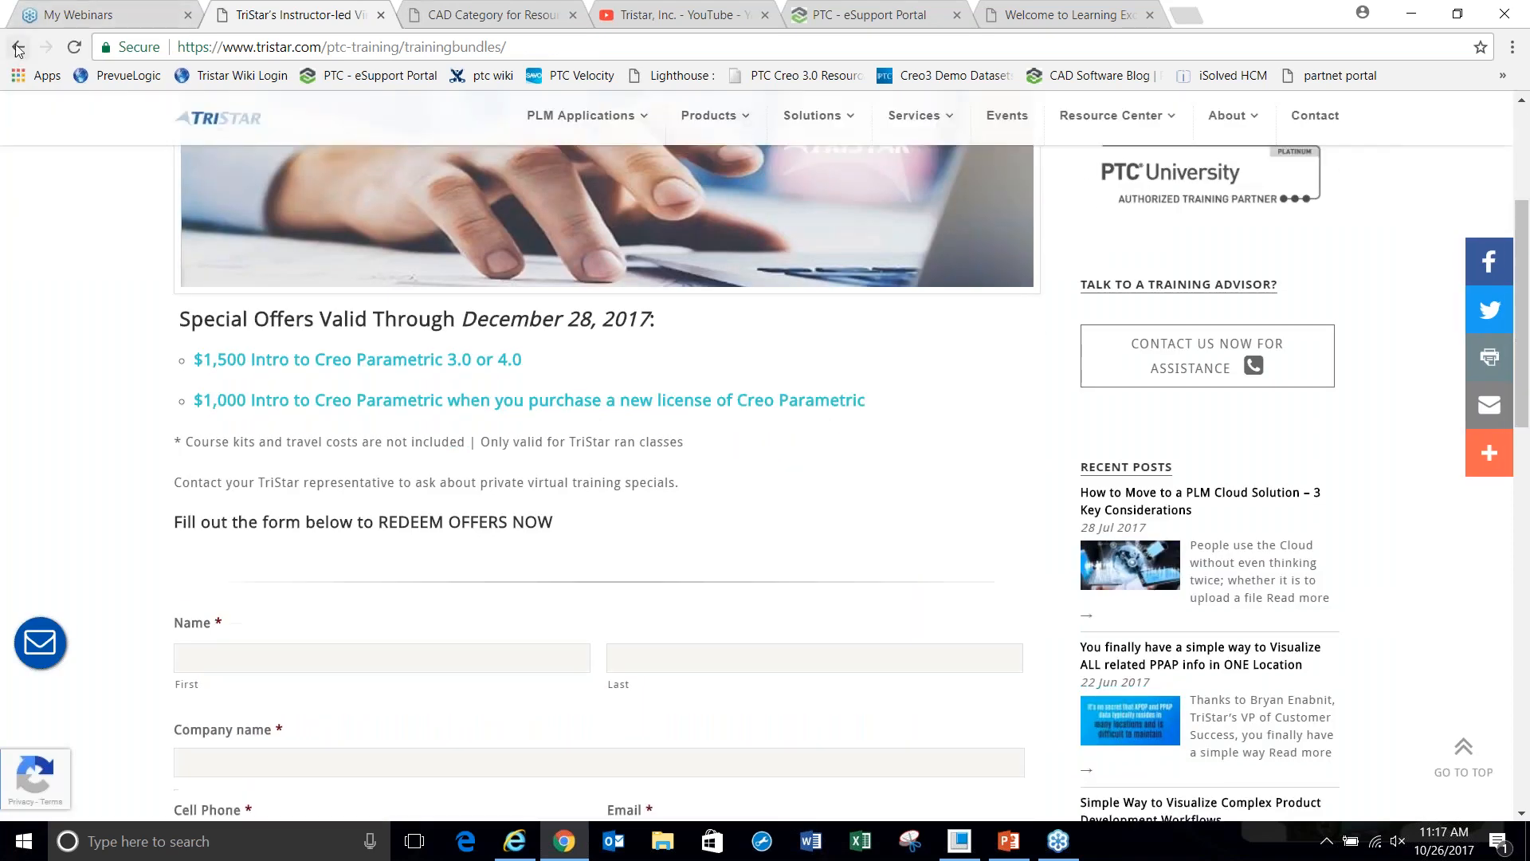
- Look over the PTC Mathcad buy-one-get-one-half-off offer and the 15% off Perpetual PTC Licensing offer from the time-limited offers page
click(17, 47)
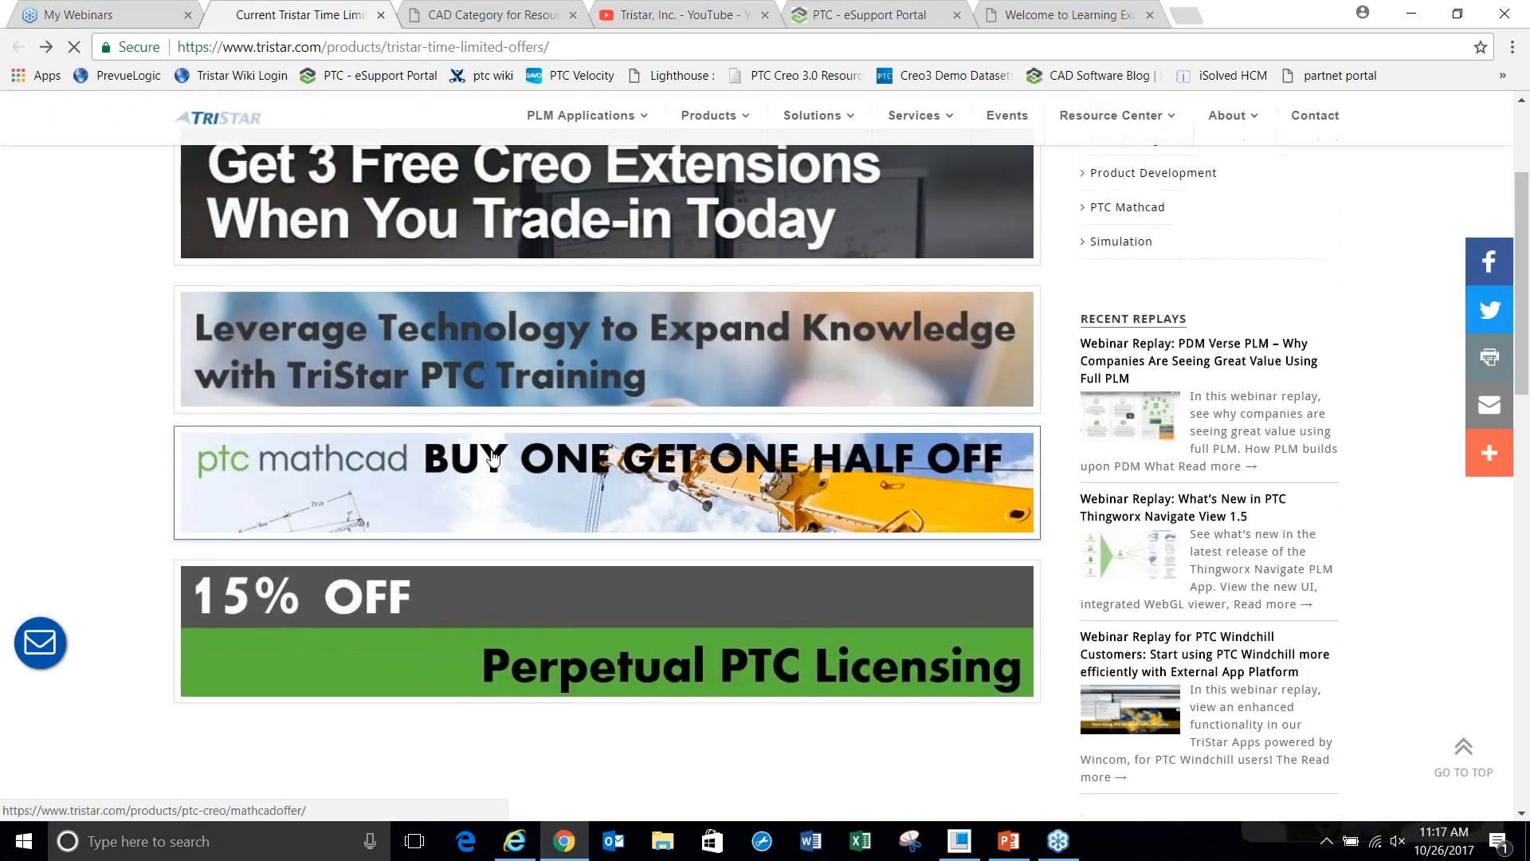
click(250, 480)
scroll(732, 453, down, 1)
click(18, 47)
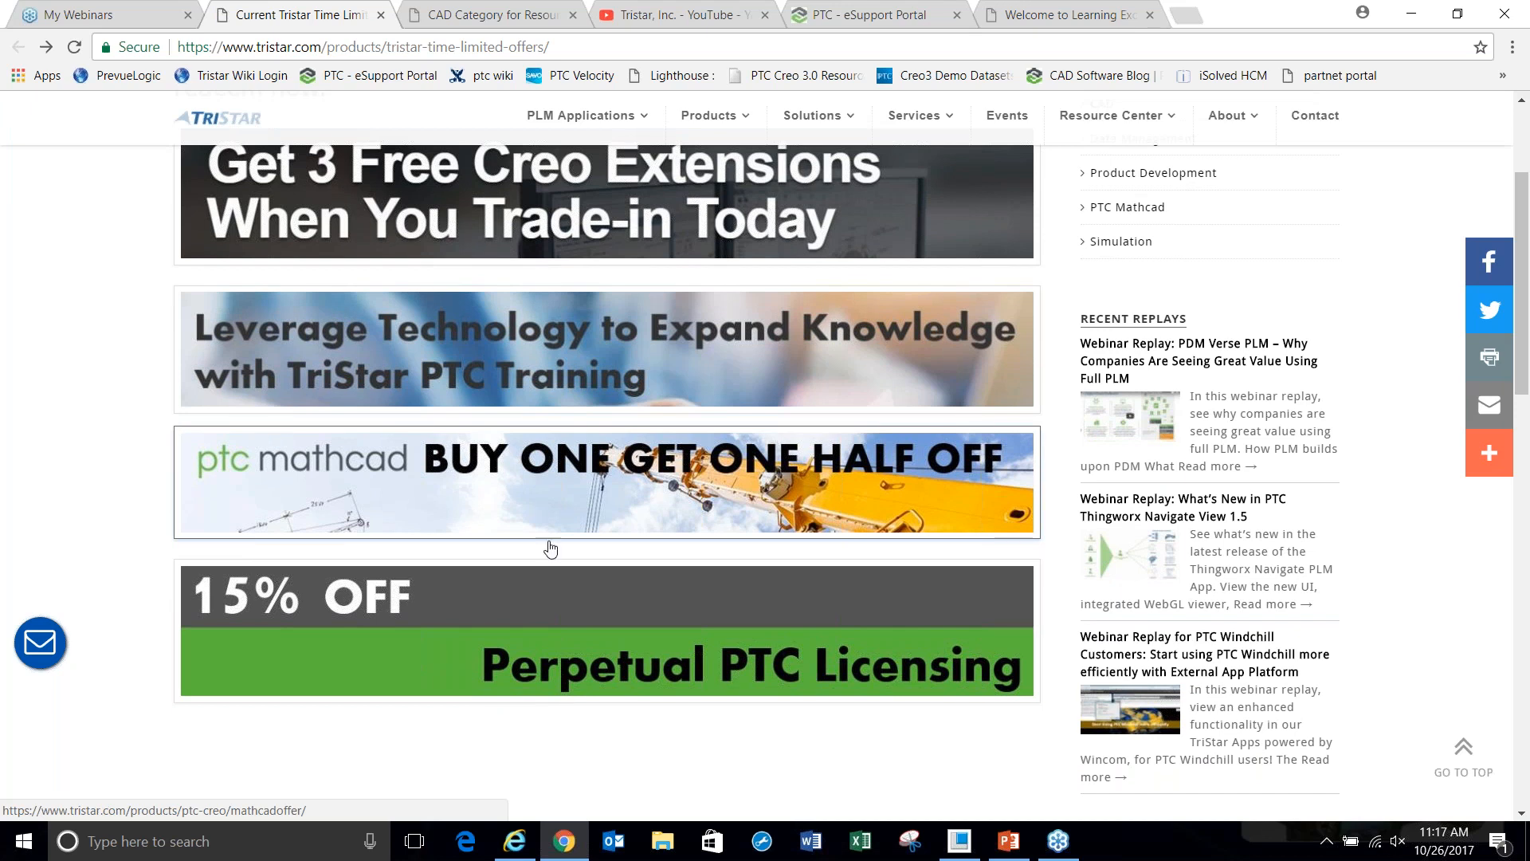
click(594, 669)
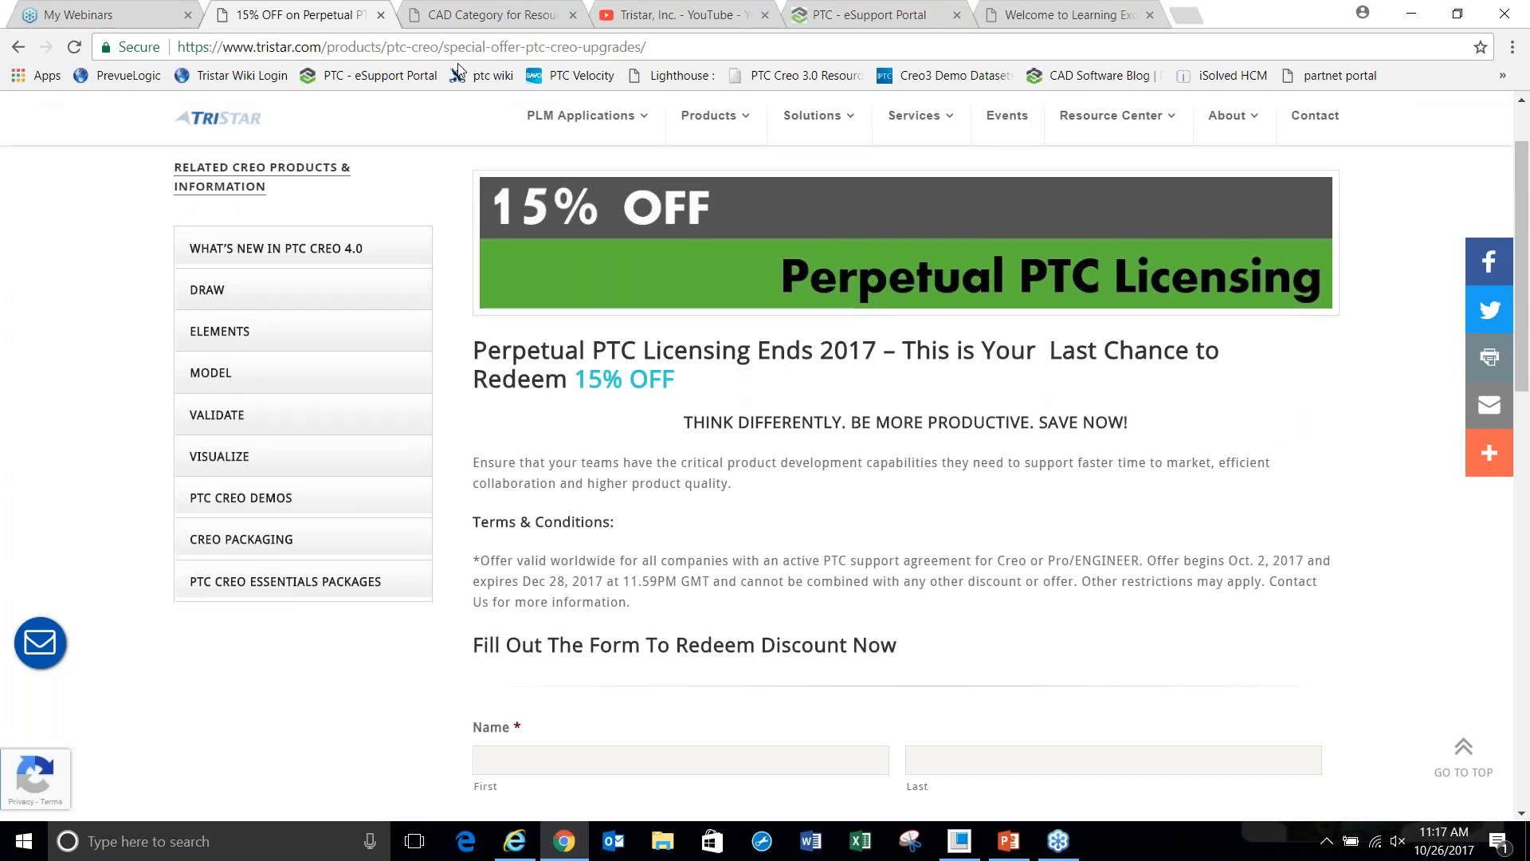
- Show TriStar's CAD resource page with its Resource Center categories, and browse the uploaded videos on the Tristar, Inc. YouTube channel
click(503, 14)
mouse_move(1124, 170)
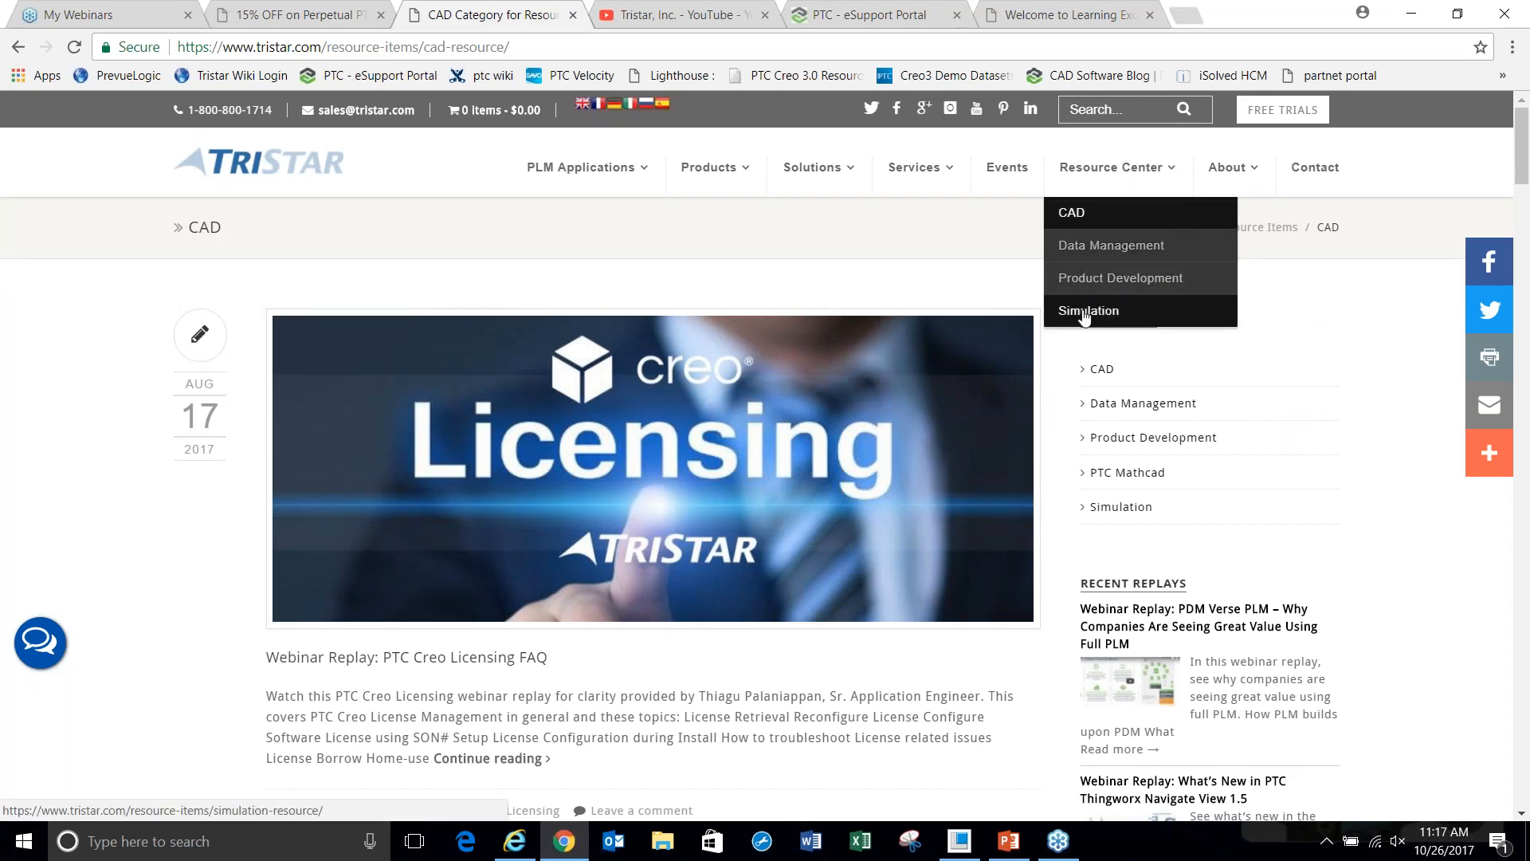
click(667, 16)
scroll(762, 472, down, 8)
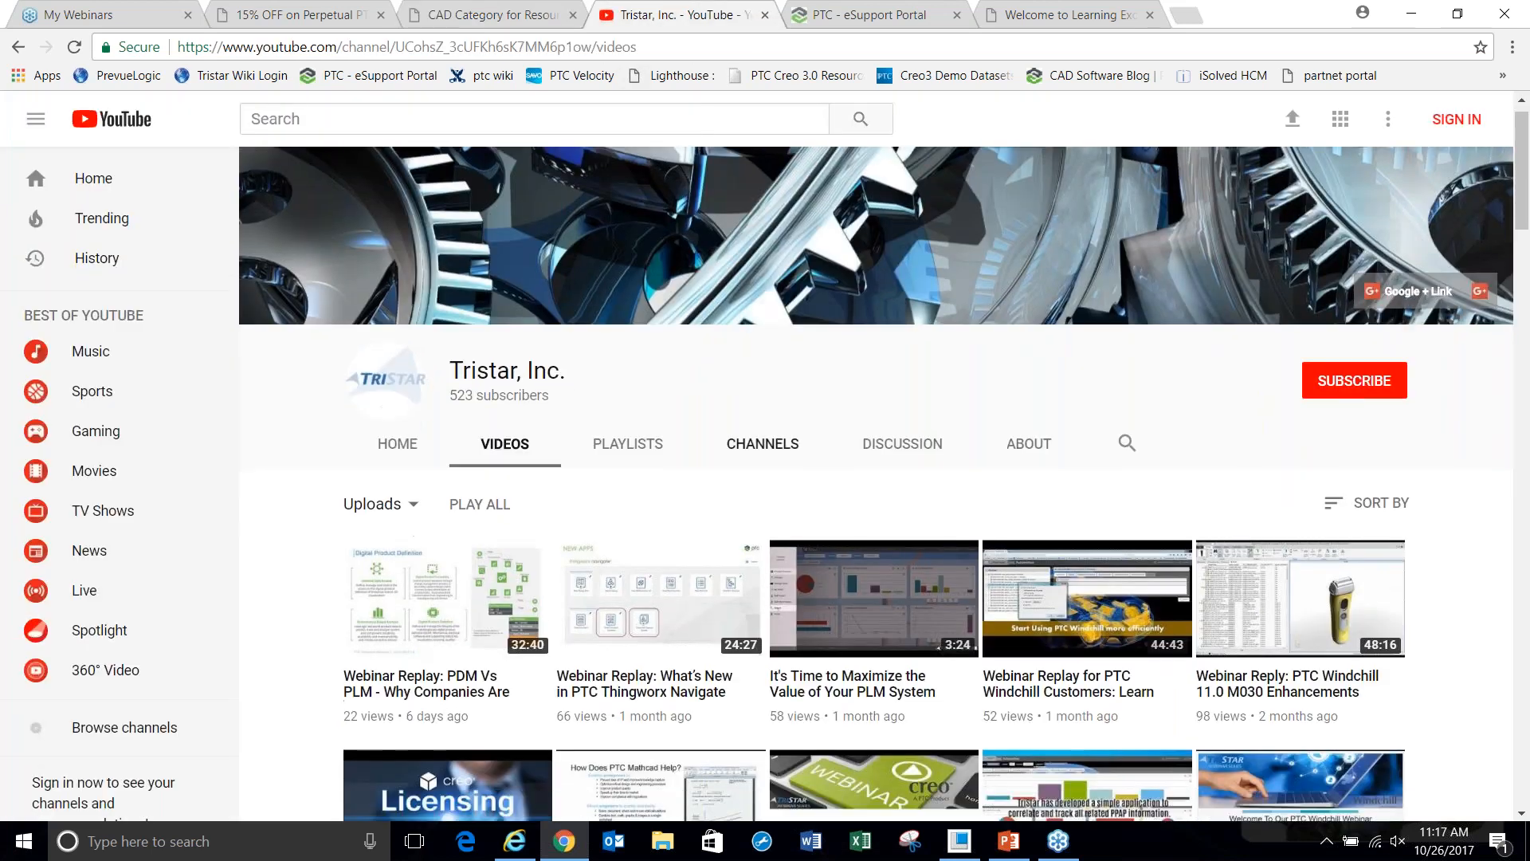
scroll(763, 472, up, 8)
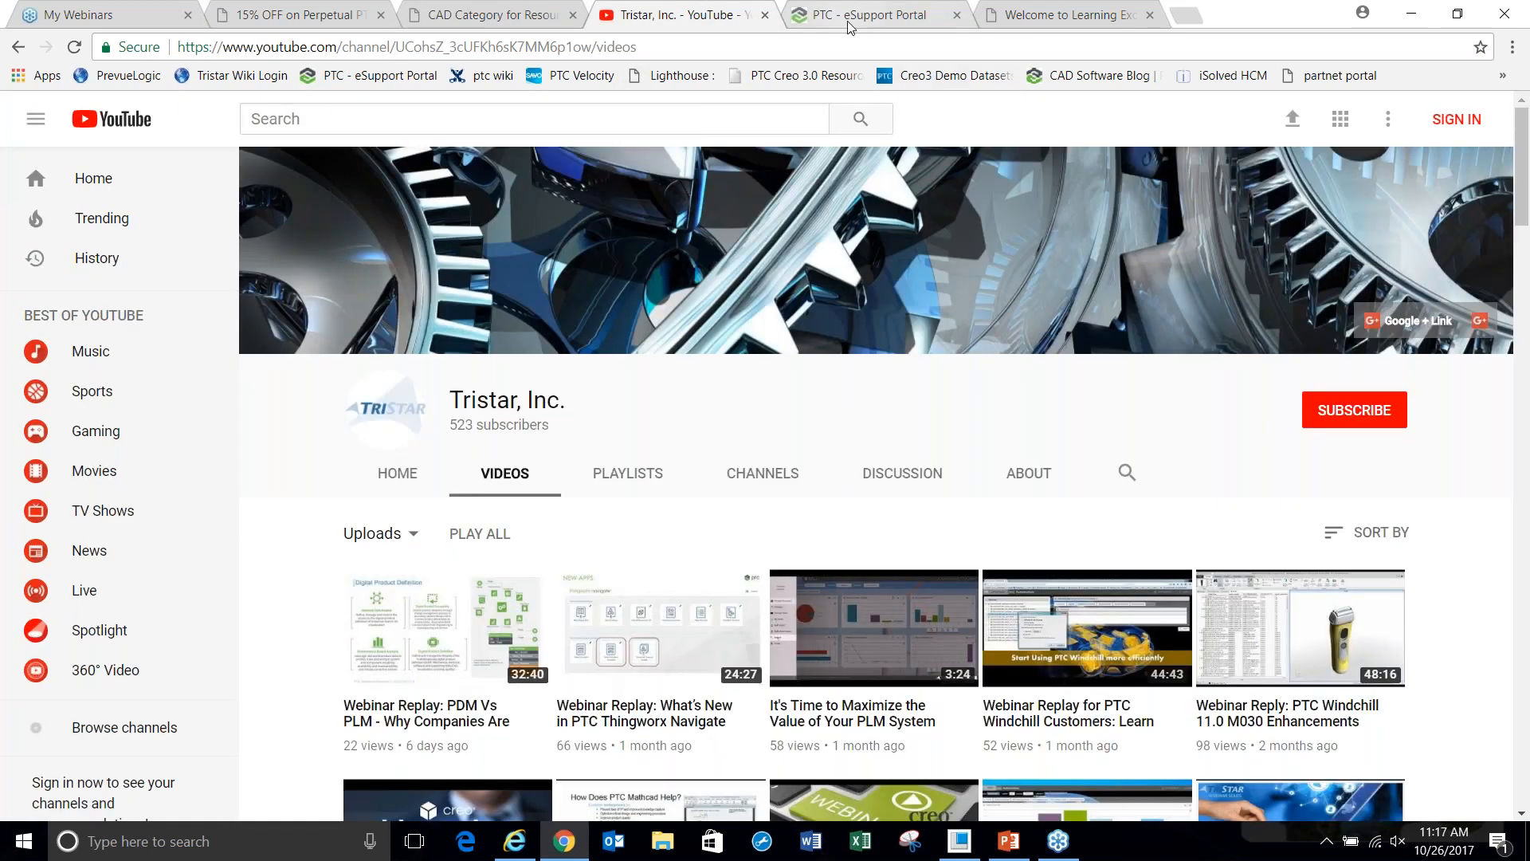
- Show the PTC University Learning Exchange page and the PTC eSupport portal home page
click(821, 15)
click(1136, 13)
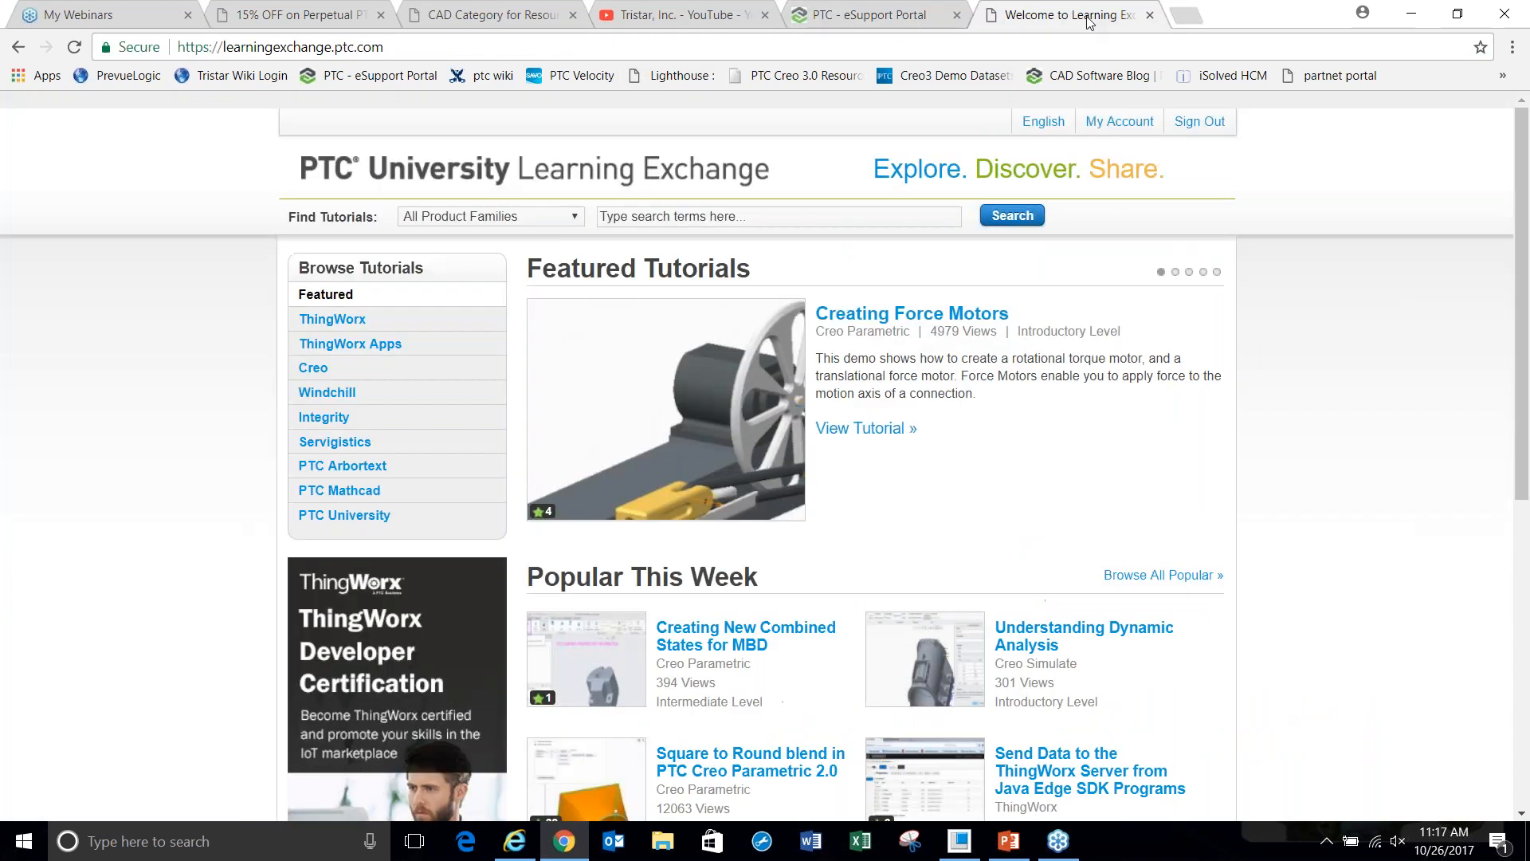
click(927, 22)
click(1040, 20)
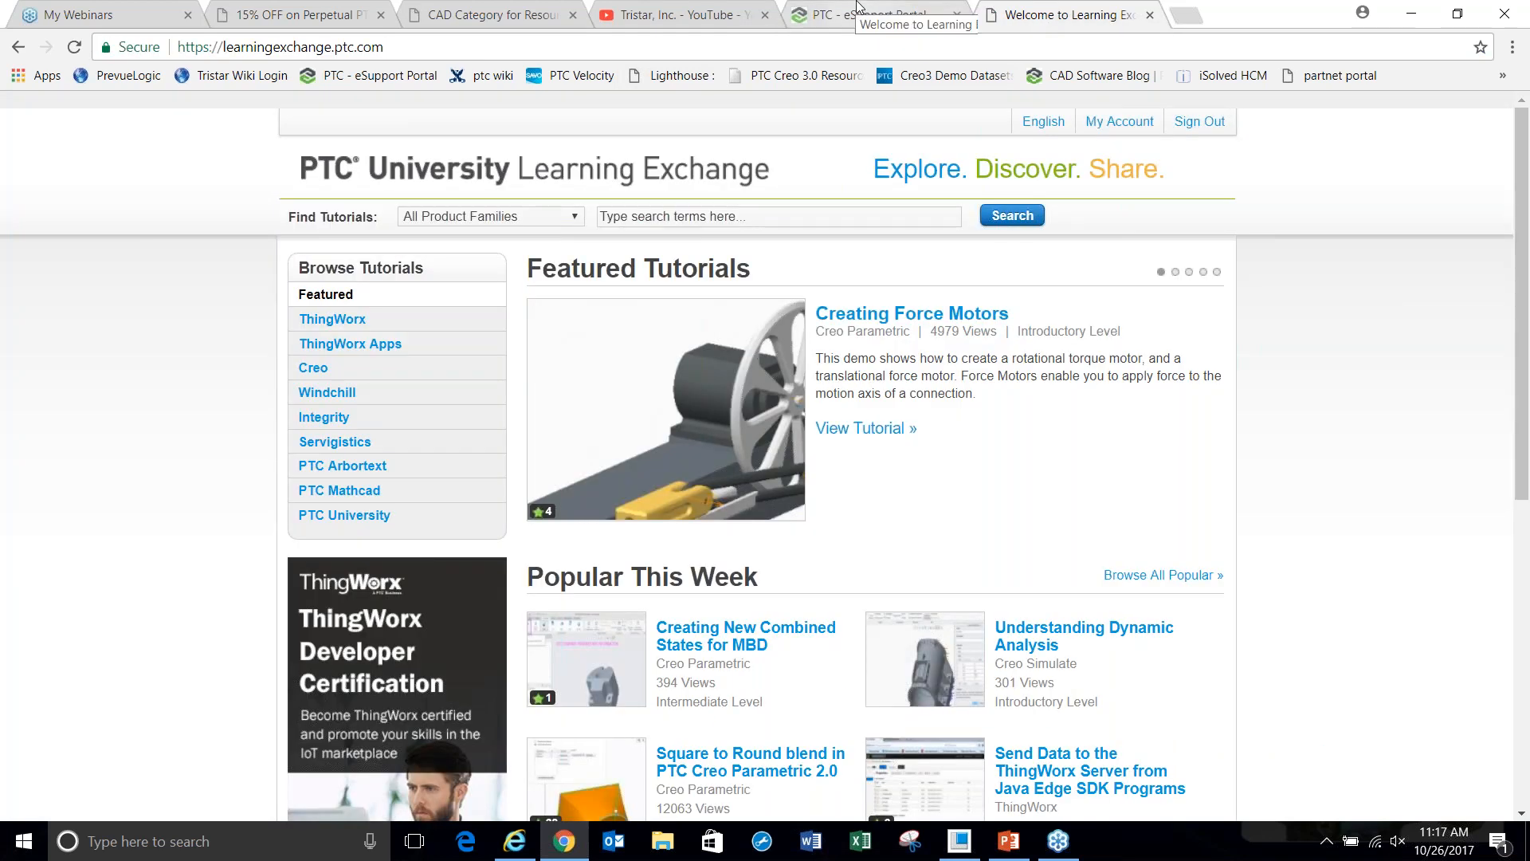
click(875, 18)
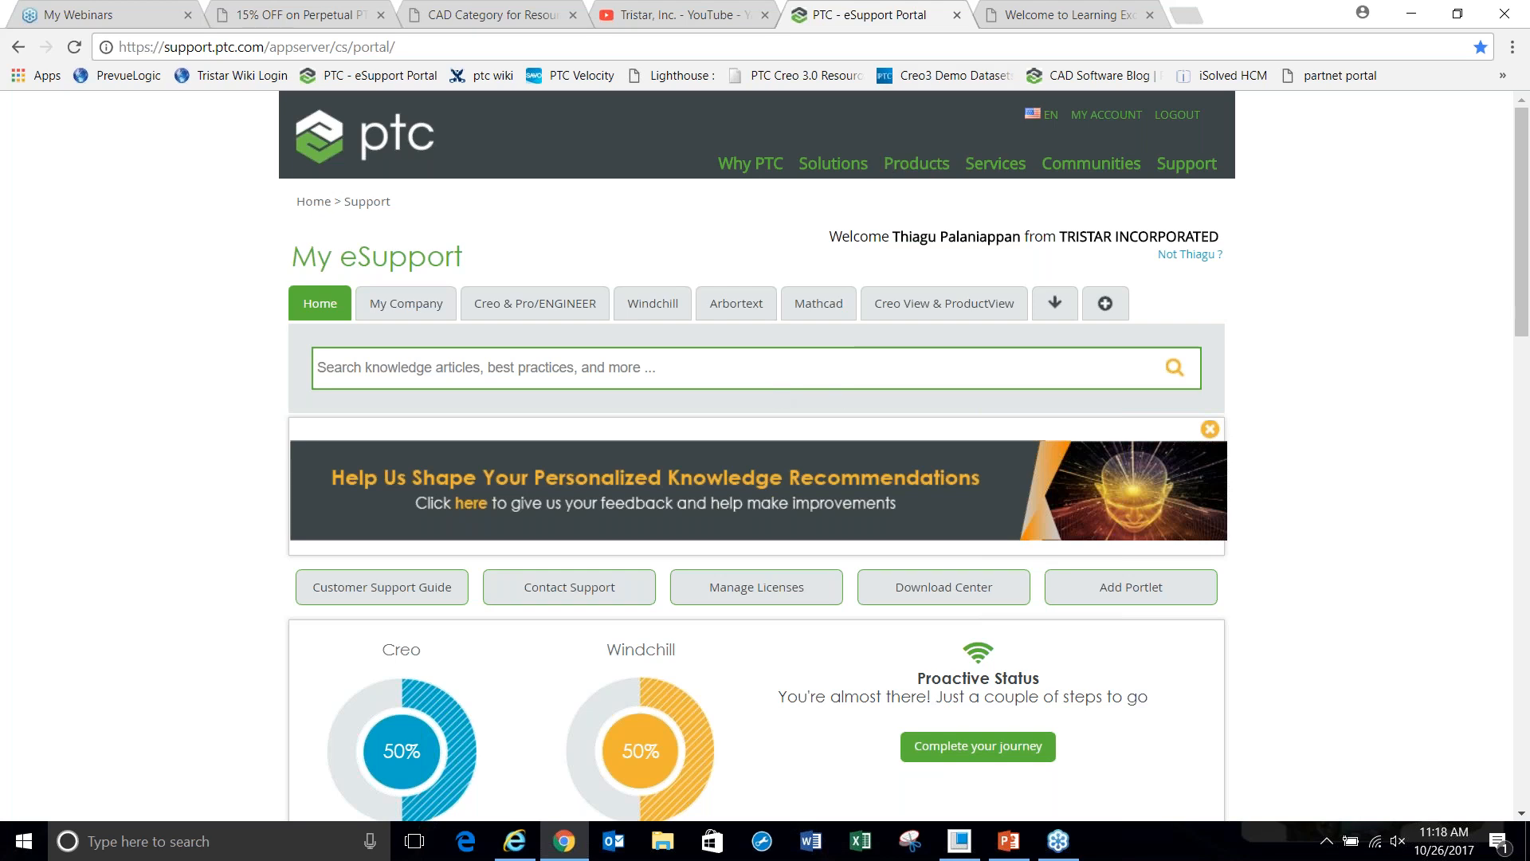
- Browse the featured, popular and recently added tutorials on PTC University Learning Exchange, and list all Creo tutorials
click(1058, 23)
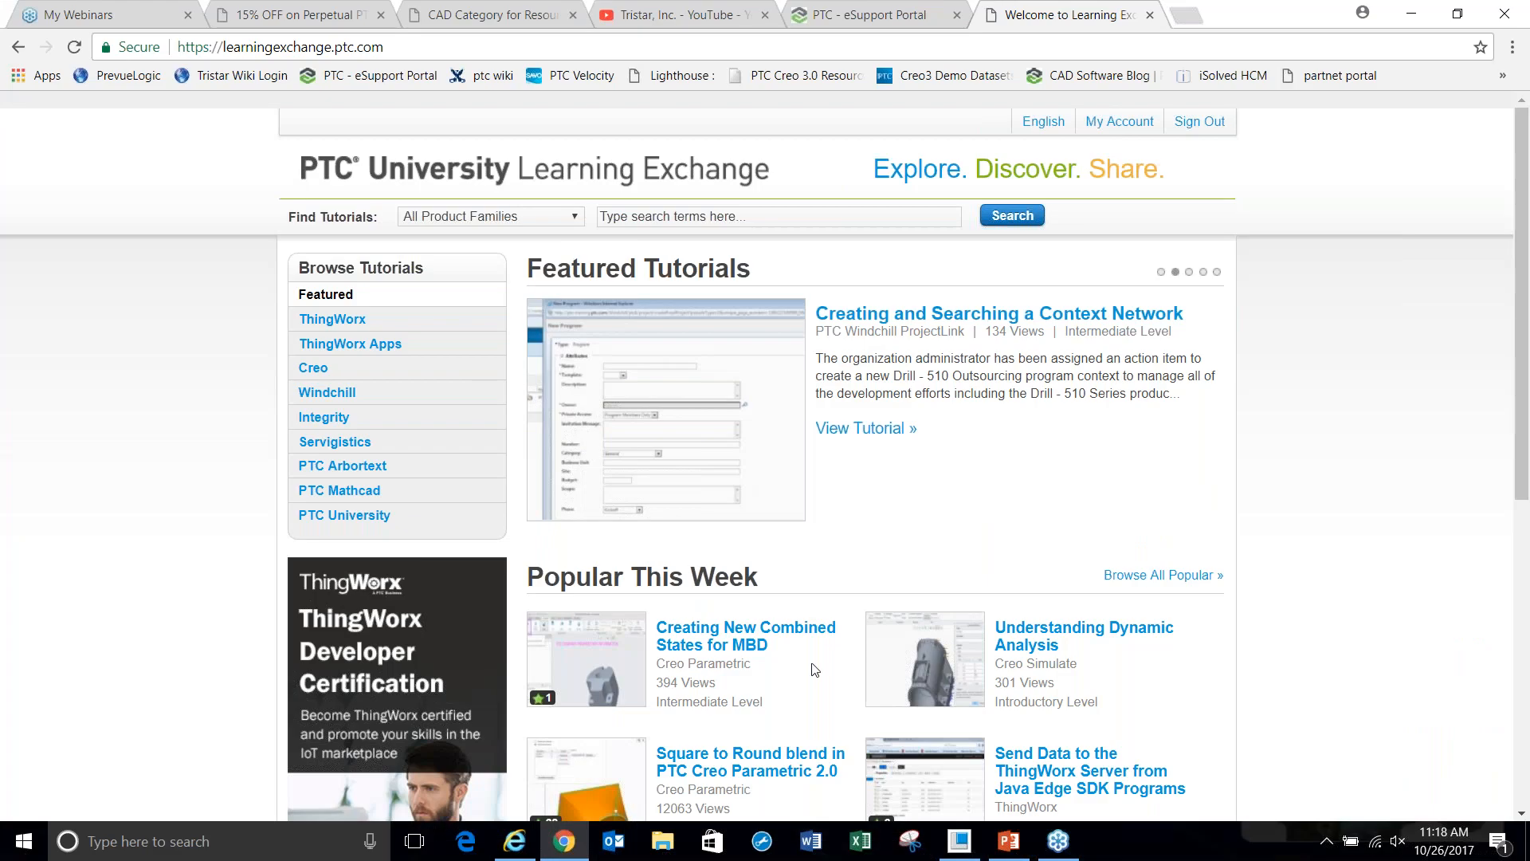
scroll(813, 660, down, 8)
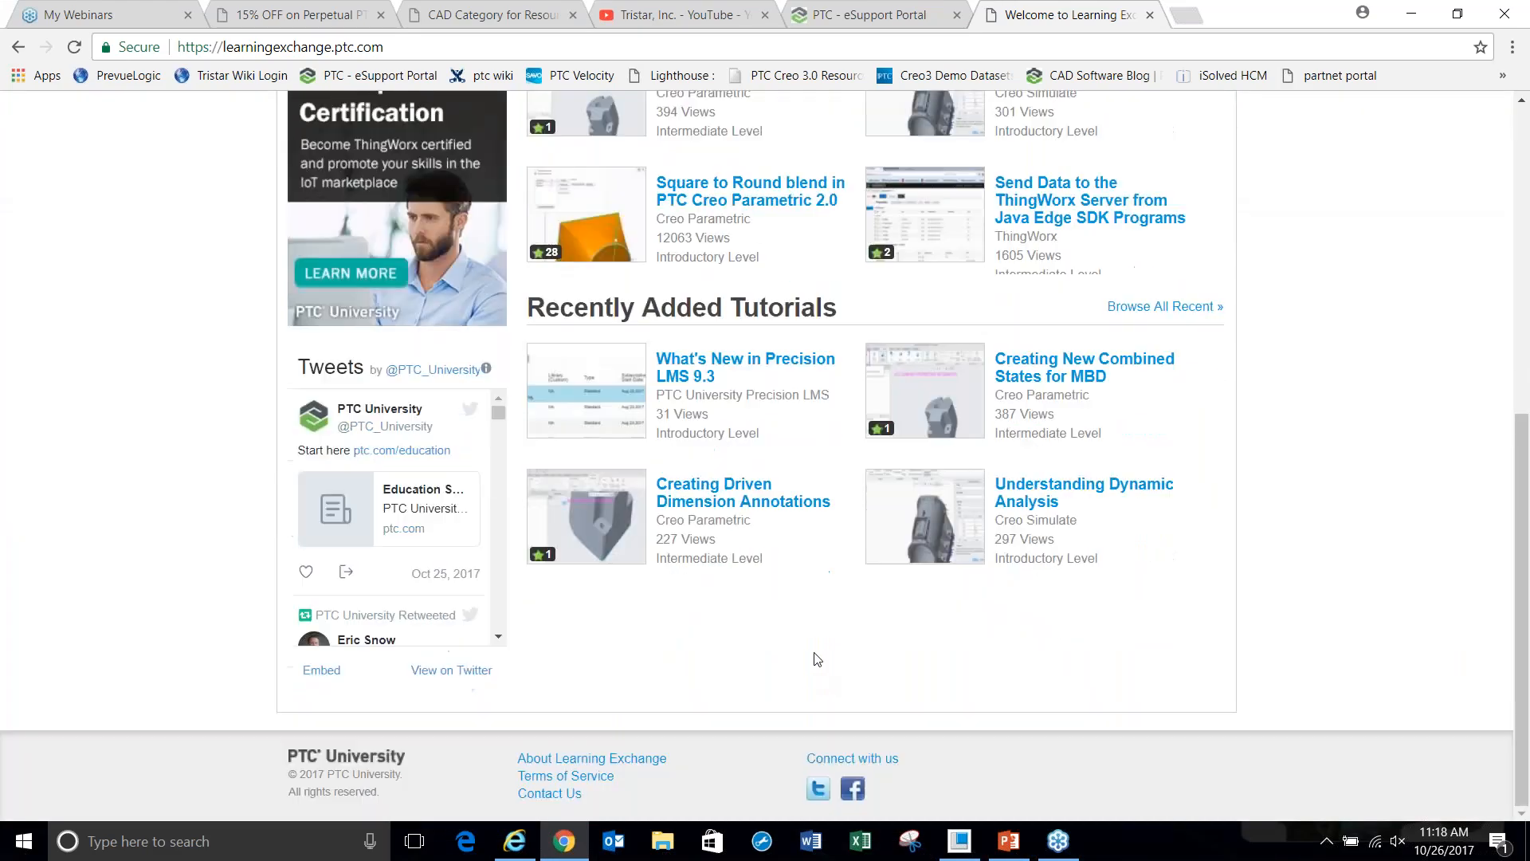
scroll(813, 659, up, 8)
click(333, 369)
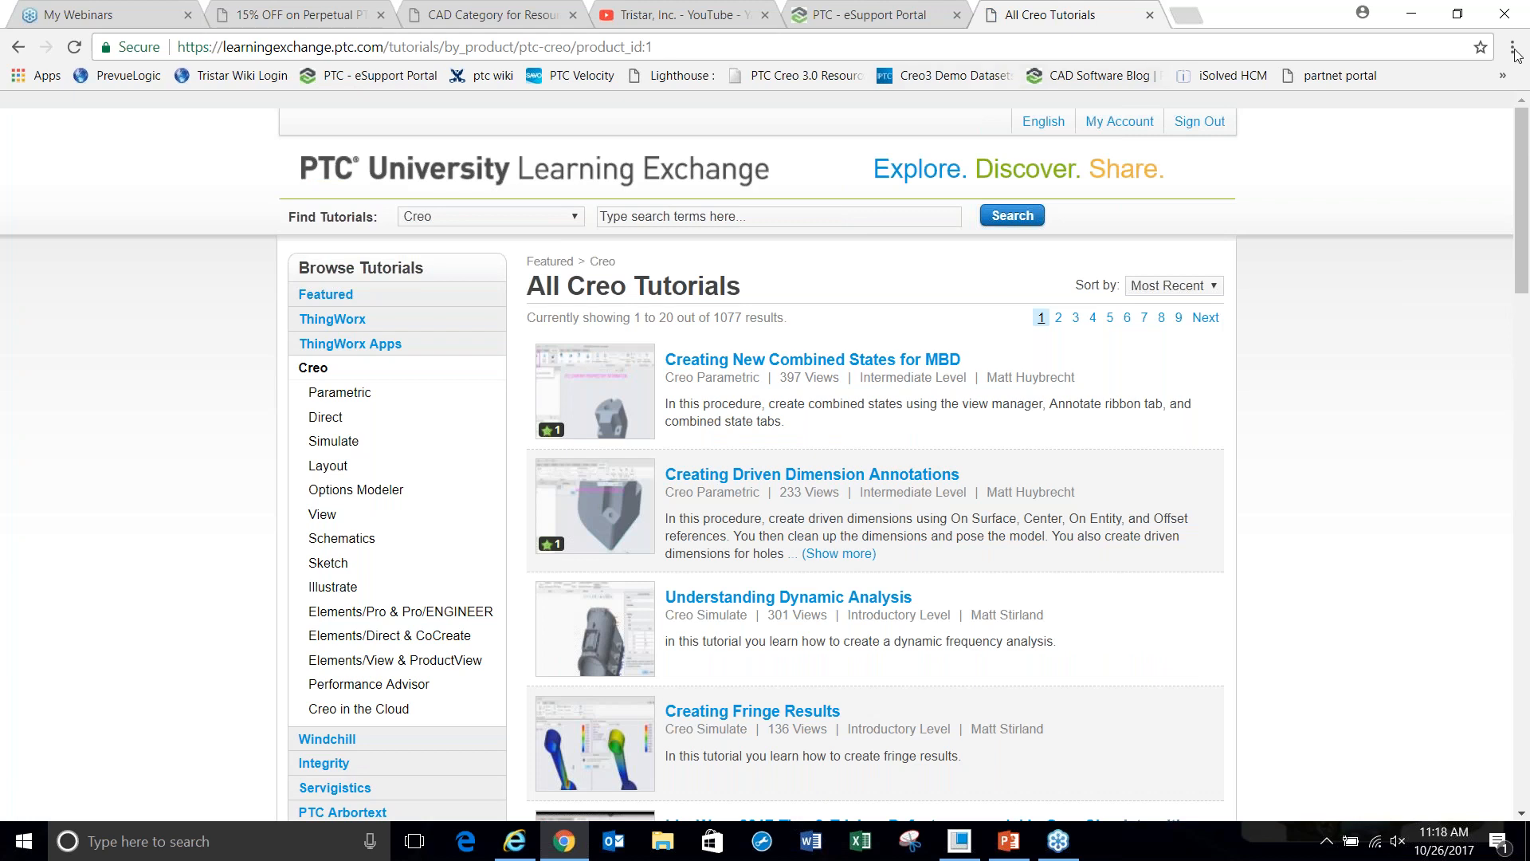
- Switch to the creo4in60.pptx presentation in PowerPoint and start the slide show from the "Questions ?" slide
click(1411, 14)
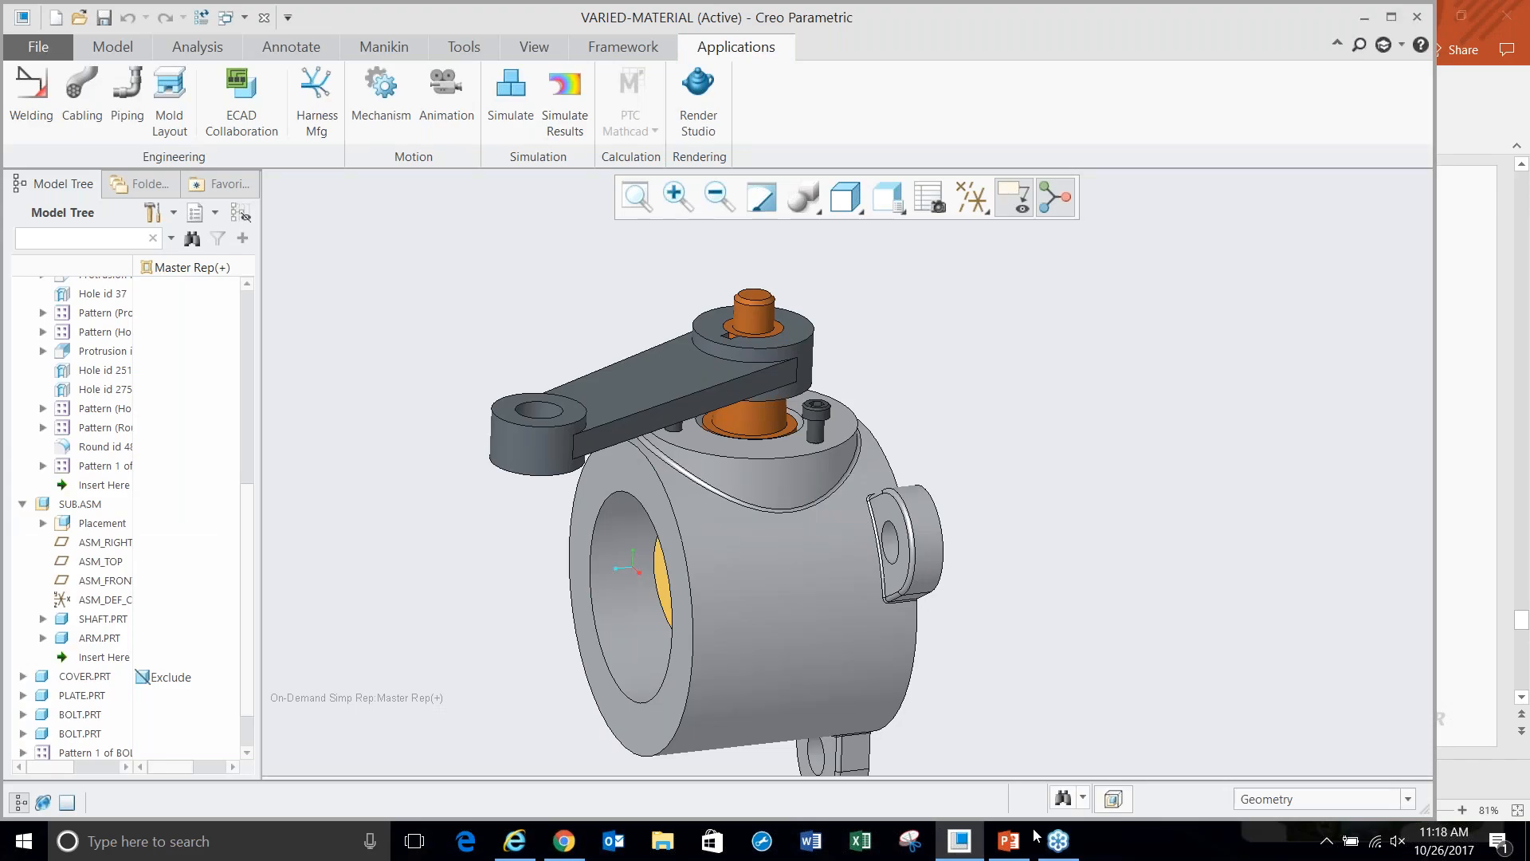
click(1499, 64)
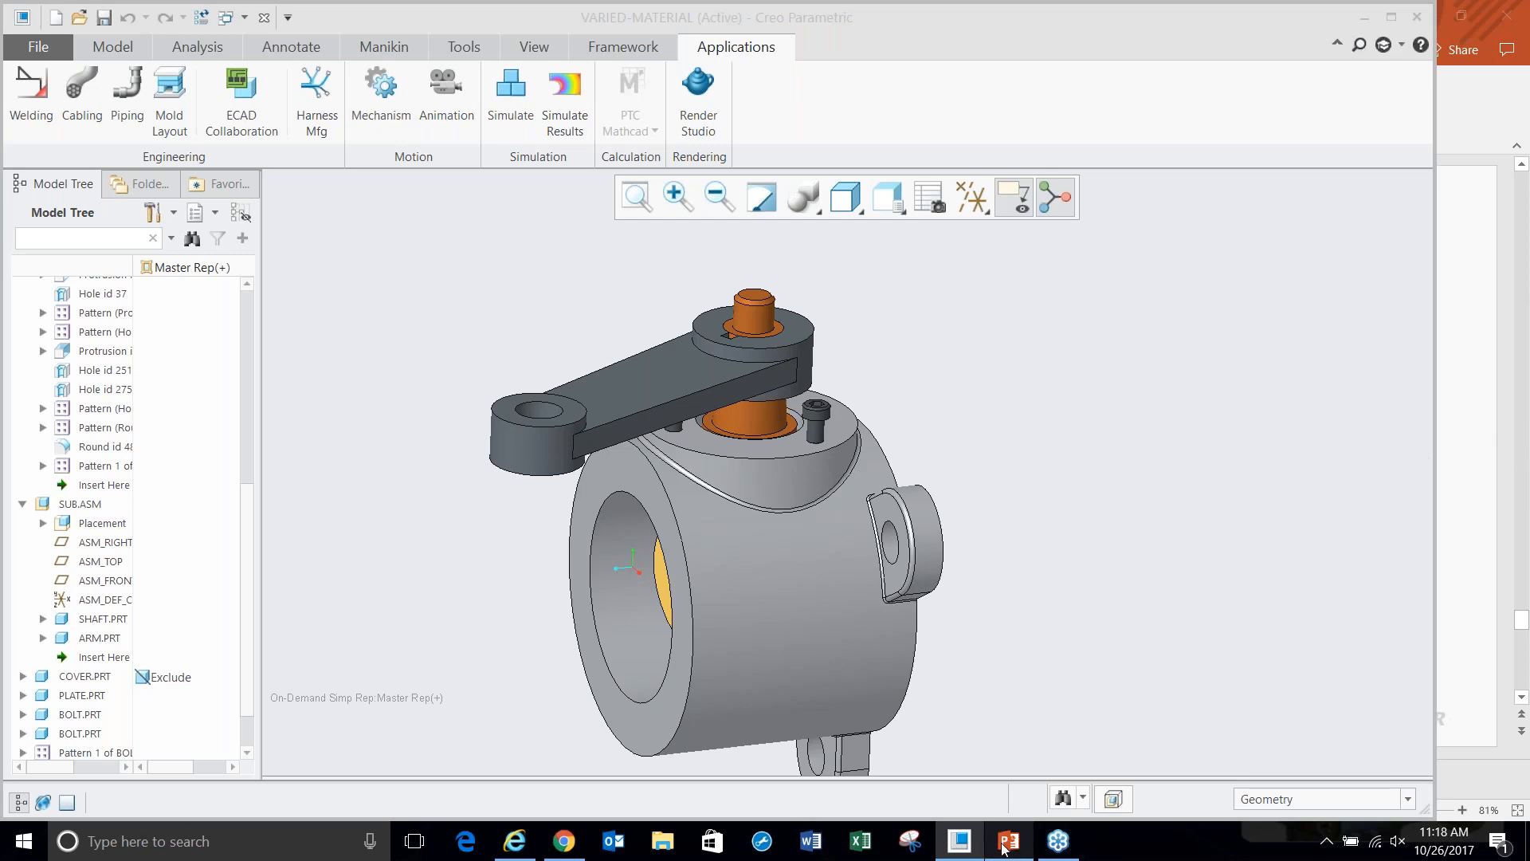
mouse_move(1003, 848)
click(1022, 770)
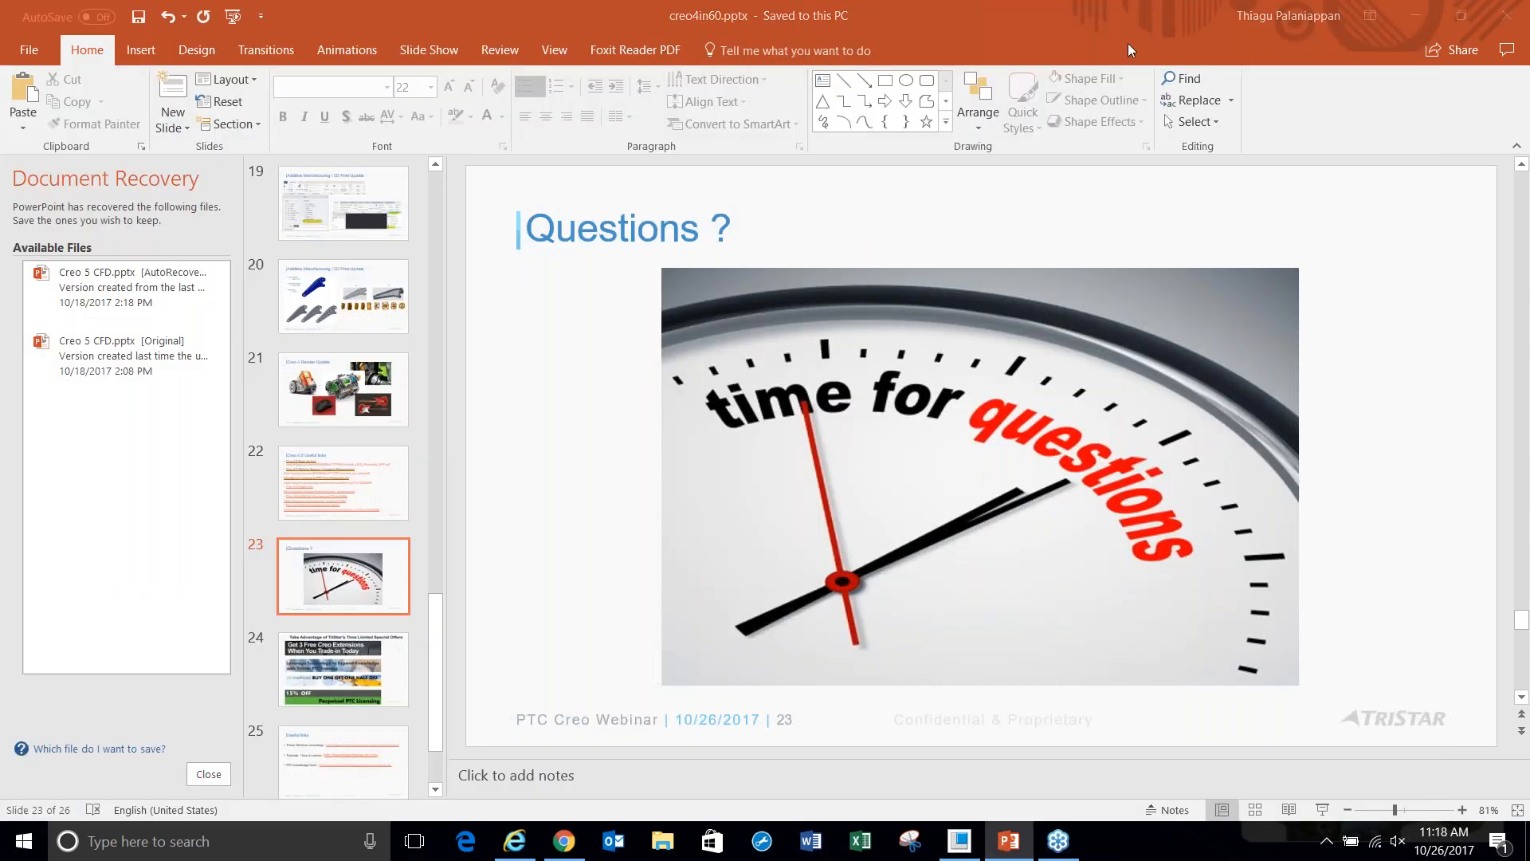
click(1323, 810)
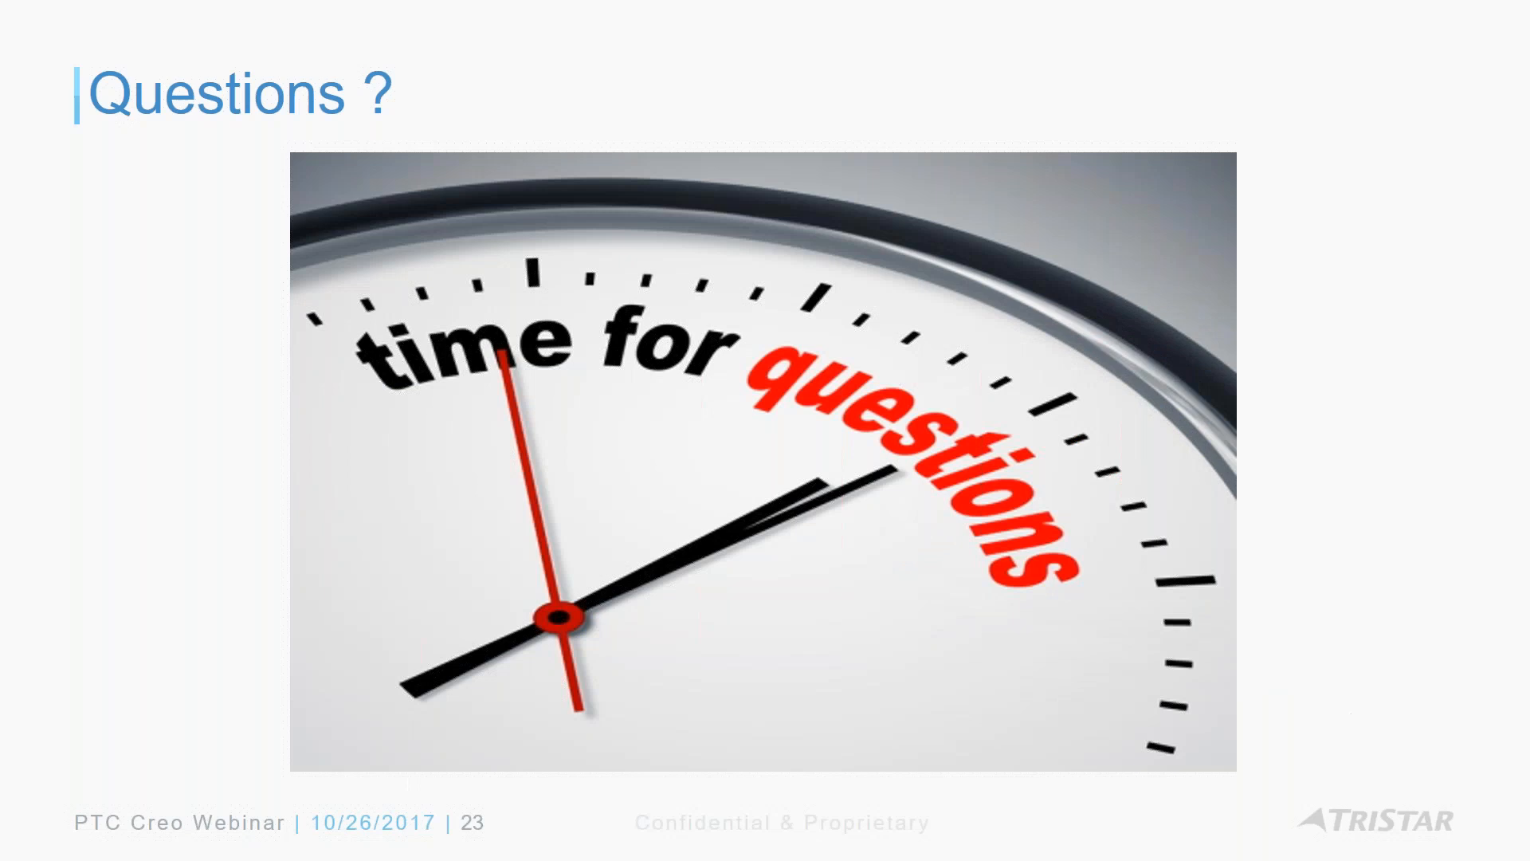